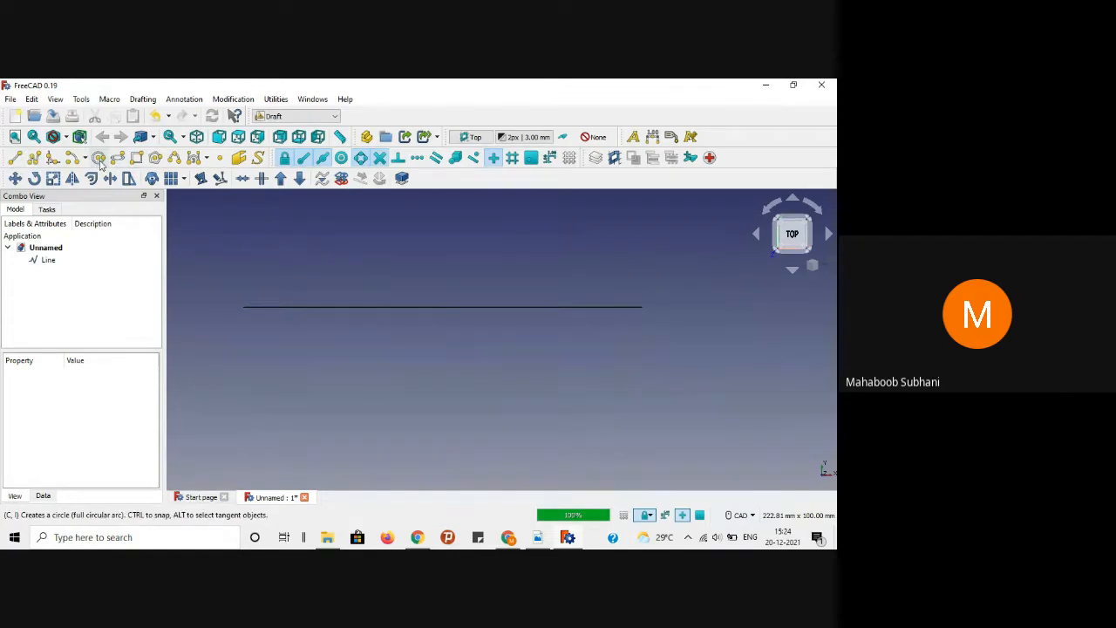
# Step: Create a 30mm radius circle centred below the horizontal line, then delete the line
pyautogui.click(74, 158)
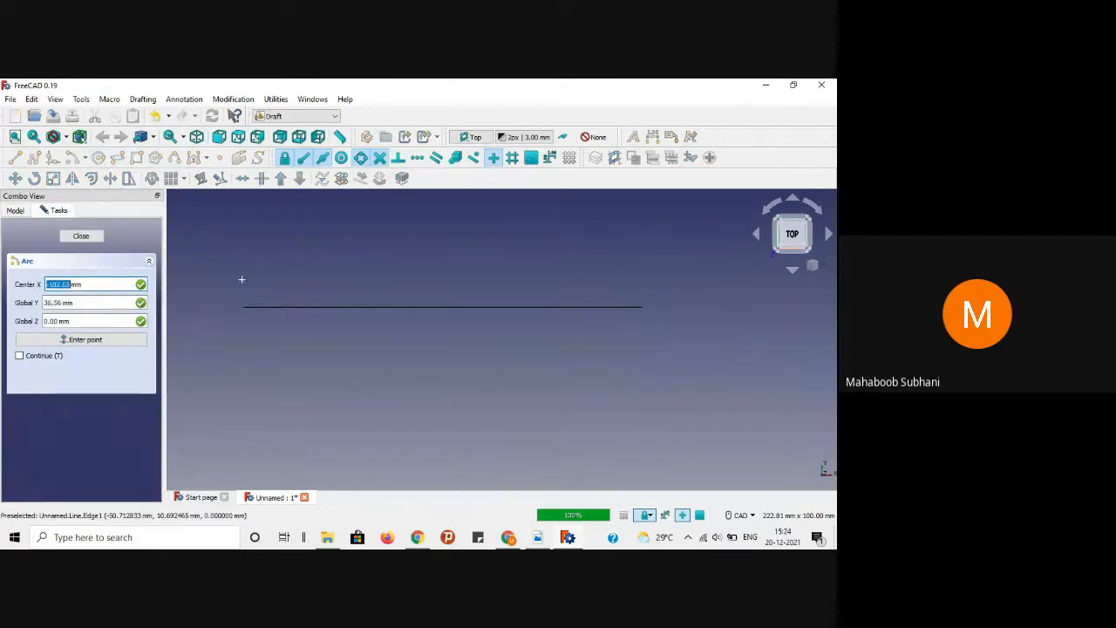
pyautogui.click(327, 386)
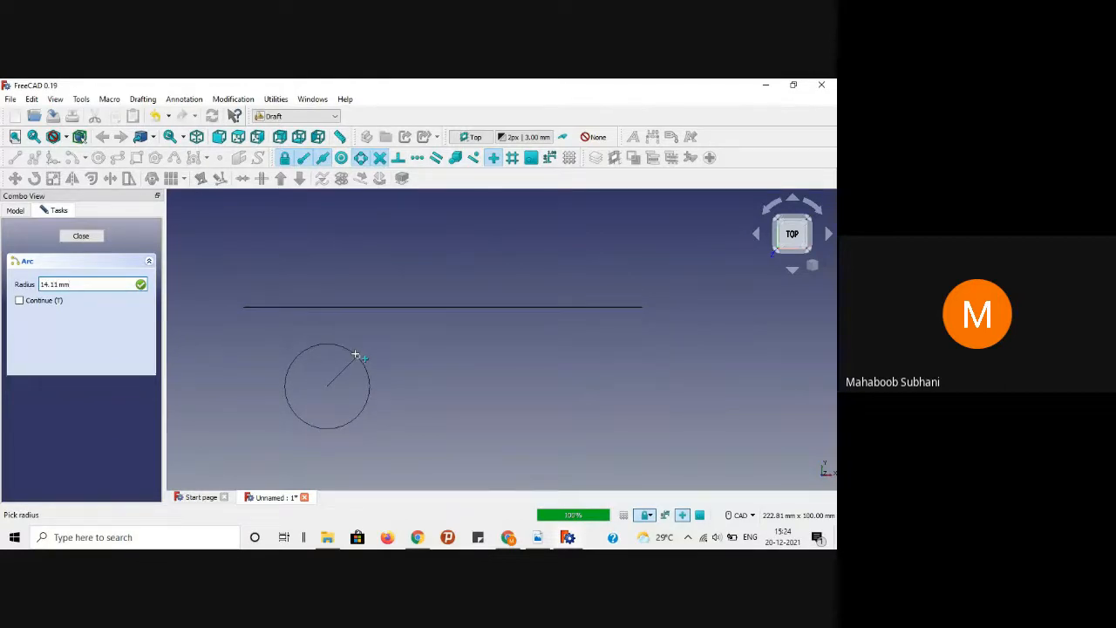
pyautogui.press('BackSpace')
pyautogui.press('BackSpace')
pyautogui.press('BackSpace')
pyautogui.press('BackSpace')
pyautogui.press('BackSpace')
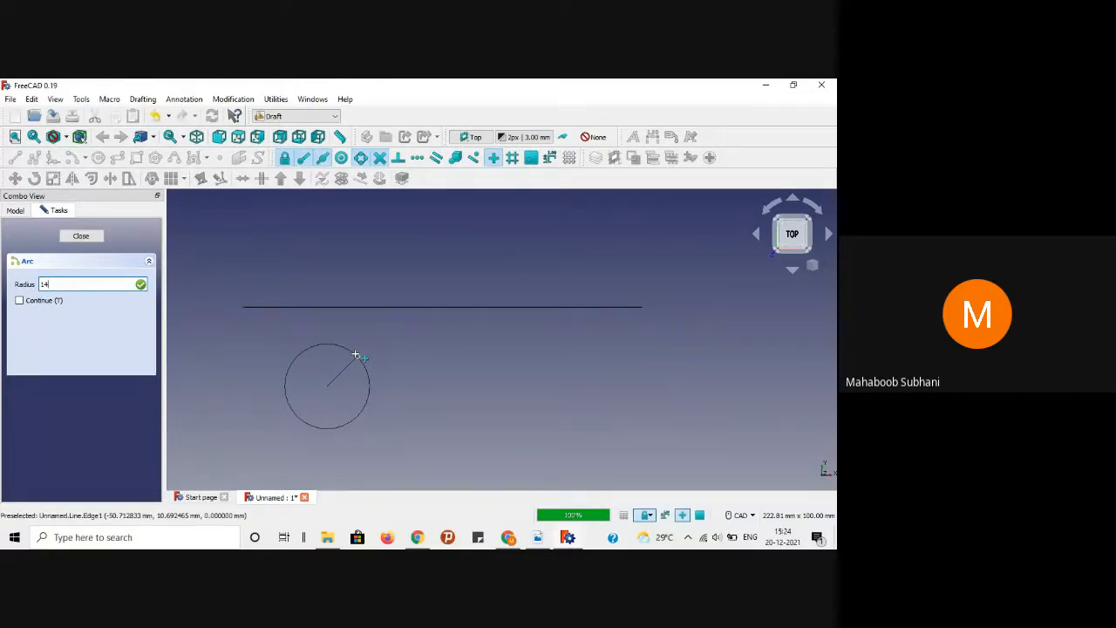
pyautogui.press('BackSpace')
pyautogui.write('30mm')
pyautogui.press('Return')
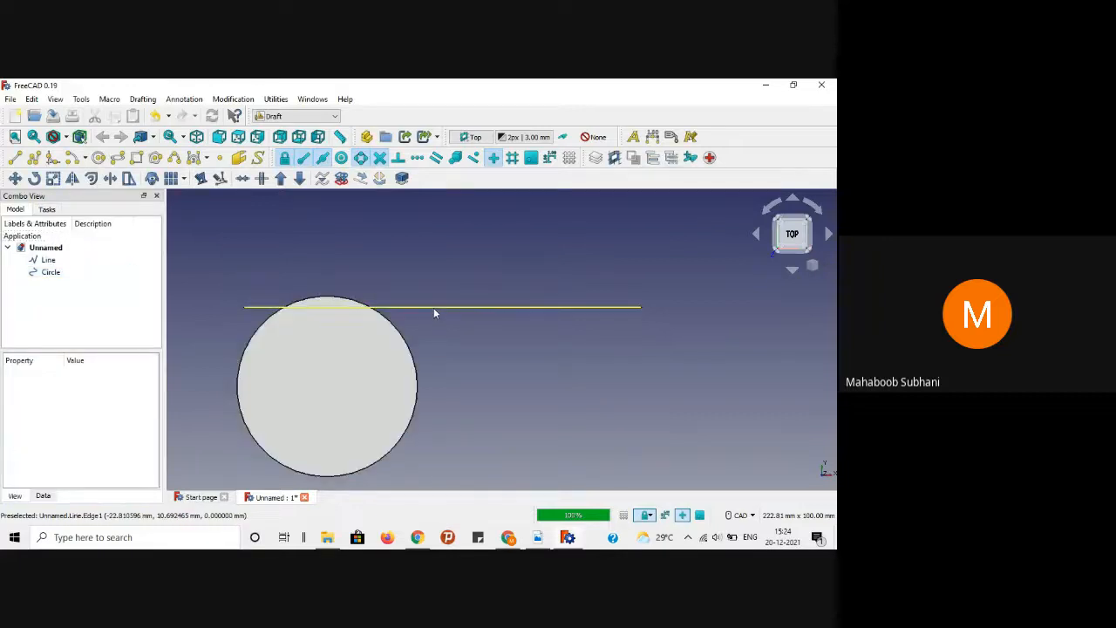
pyautogui.click(433, 306)
pyautogui.press('Delete')
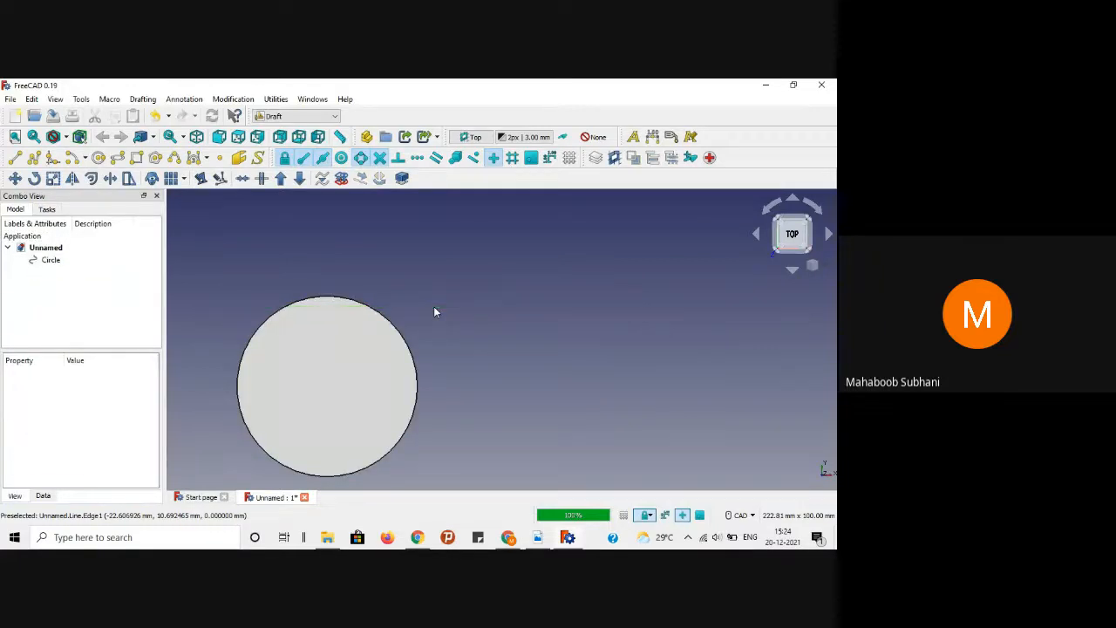
# Step: Set the circle's Display Mode to Wireframe
pyautogui.click(307, 326)
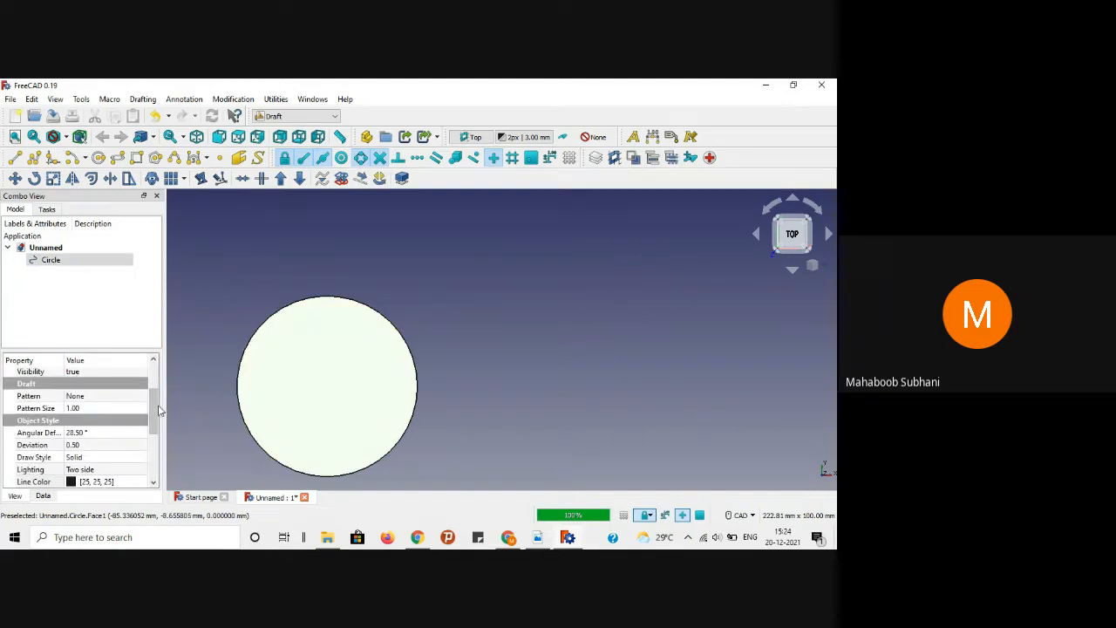
pyautogui.scroll(2, 148, 406)
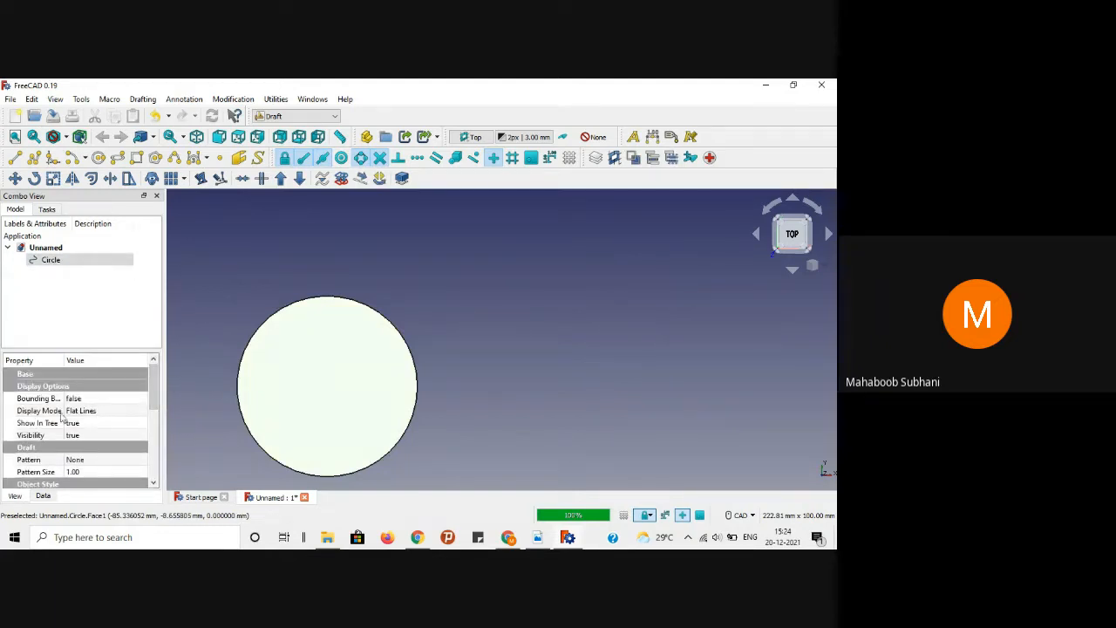
pyautogui.click(97, 412)
pyautogui.click(140, 411)
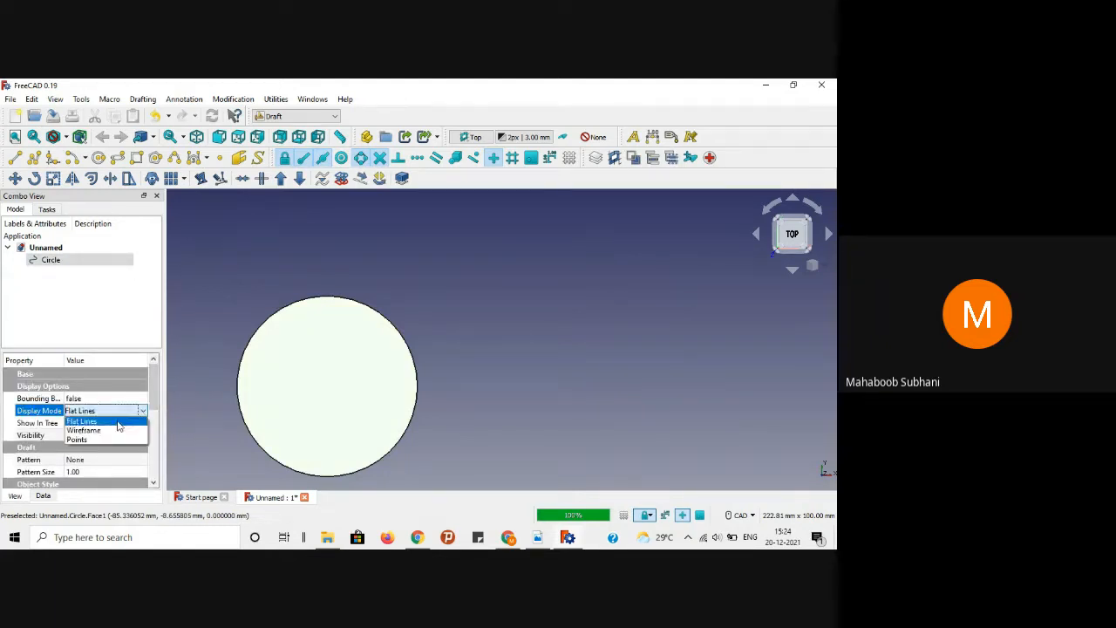
pyautogui.click(98, 430)
# Step: Give the circle an angular deflection of 1° and a deviation of 0.01
pyautogui.scroll(-3, 153, 418)
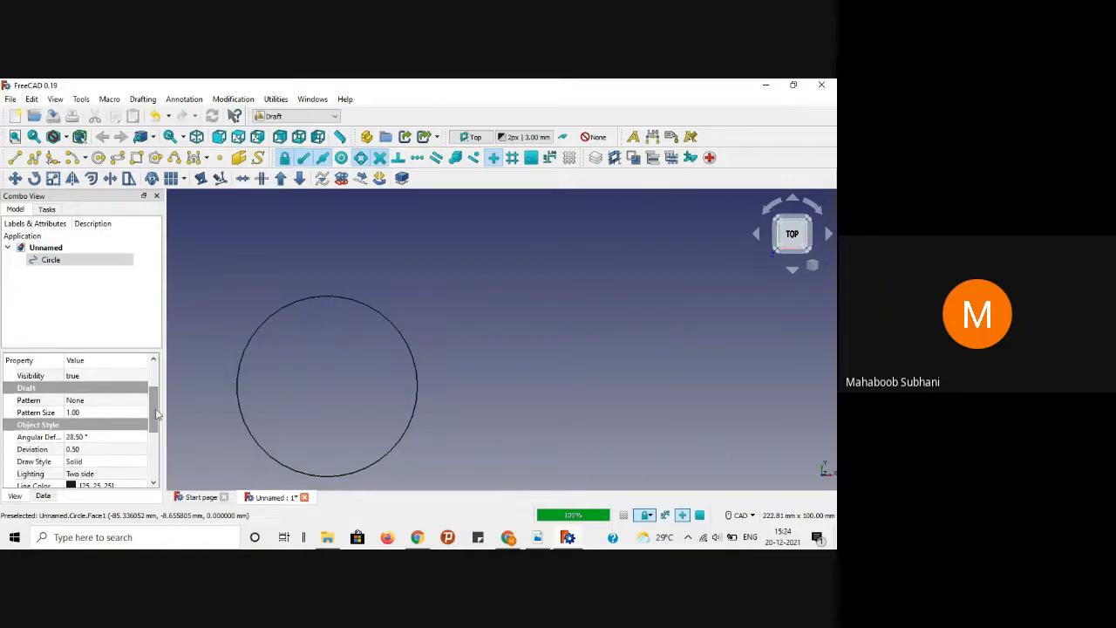
pyautogui.scroll(-3, 154, 420)
pyautogui.click(87, 394)
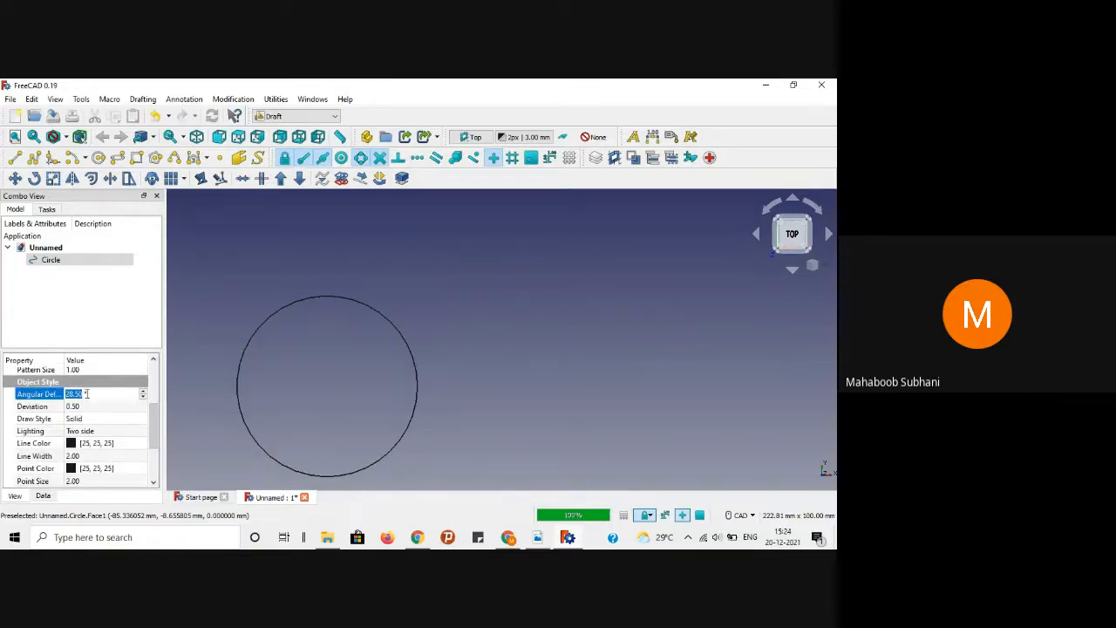
pyautogui.write('1')
pyautogui.press('Return')
pyautogui.click(89, 406)
pyautogui.write('0.')
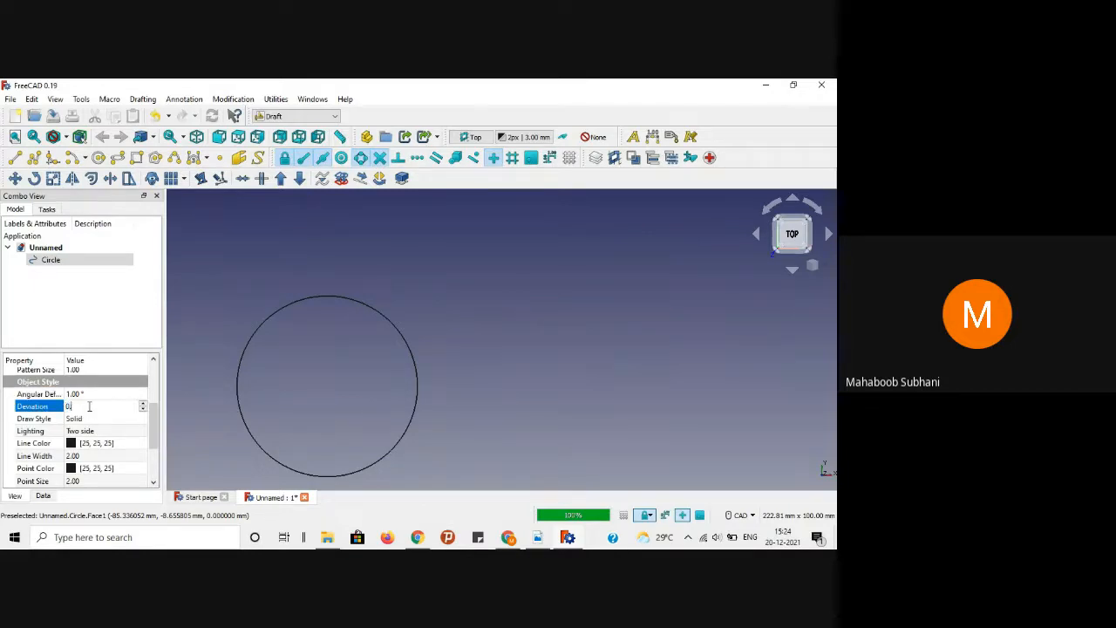
pyautogui.write('01')
pyautogui.press('Return')
pyautogui.click(581, 318)
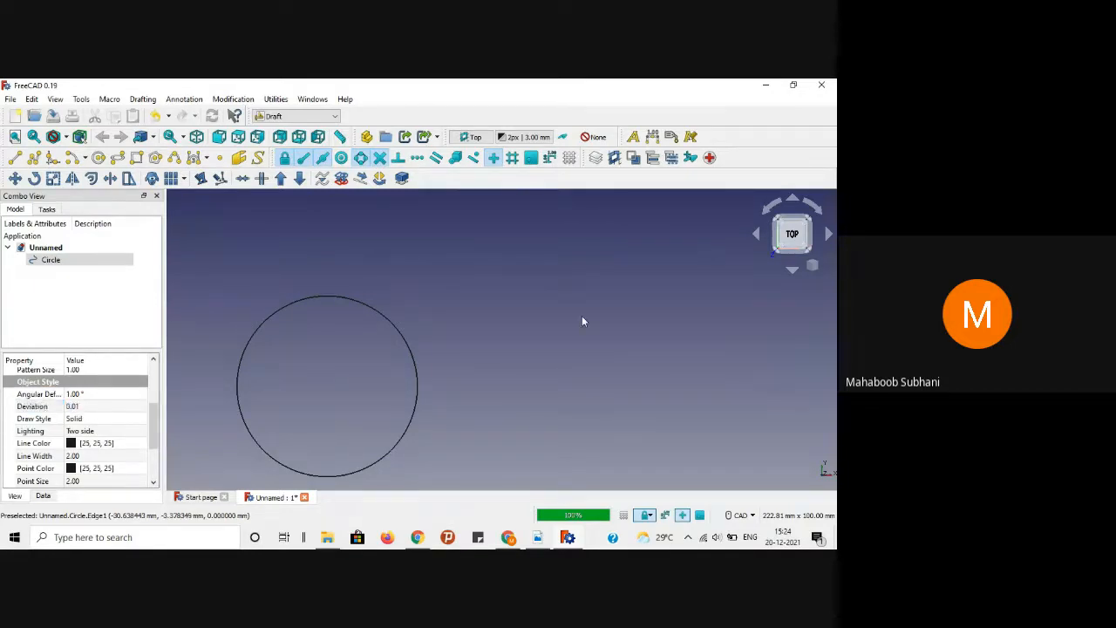
pyautogui.scroll(-3, 524, 351)
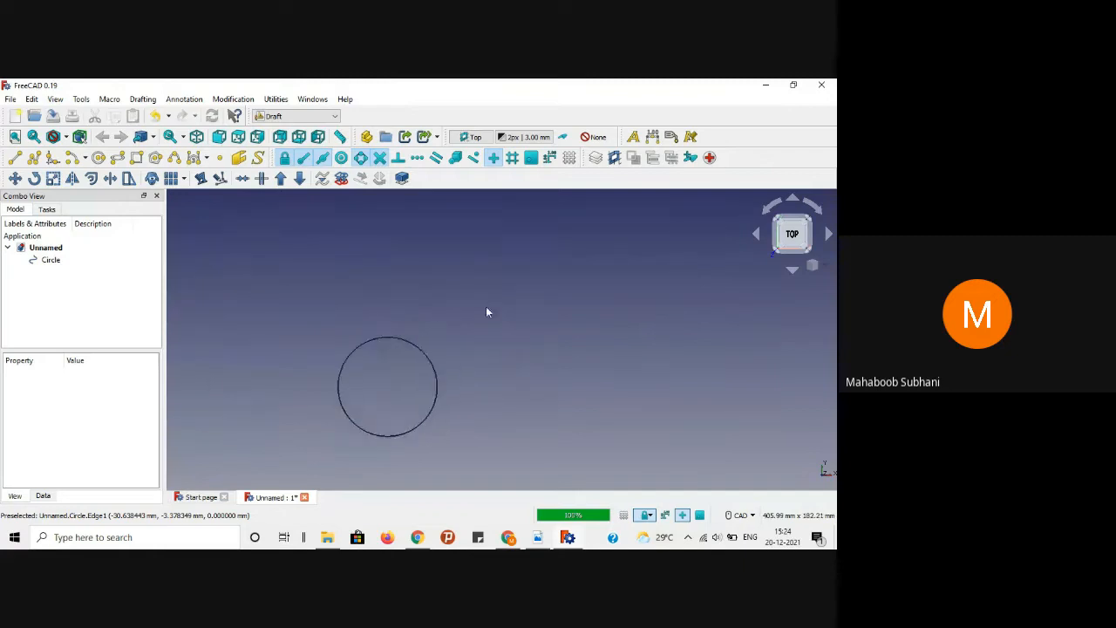
# Step: Draw a long horizontal line above the circle, then bring up the FreeCAD.pdf reference drawing
pyautogui.click(13, 159)
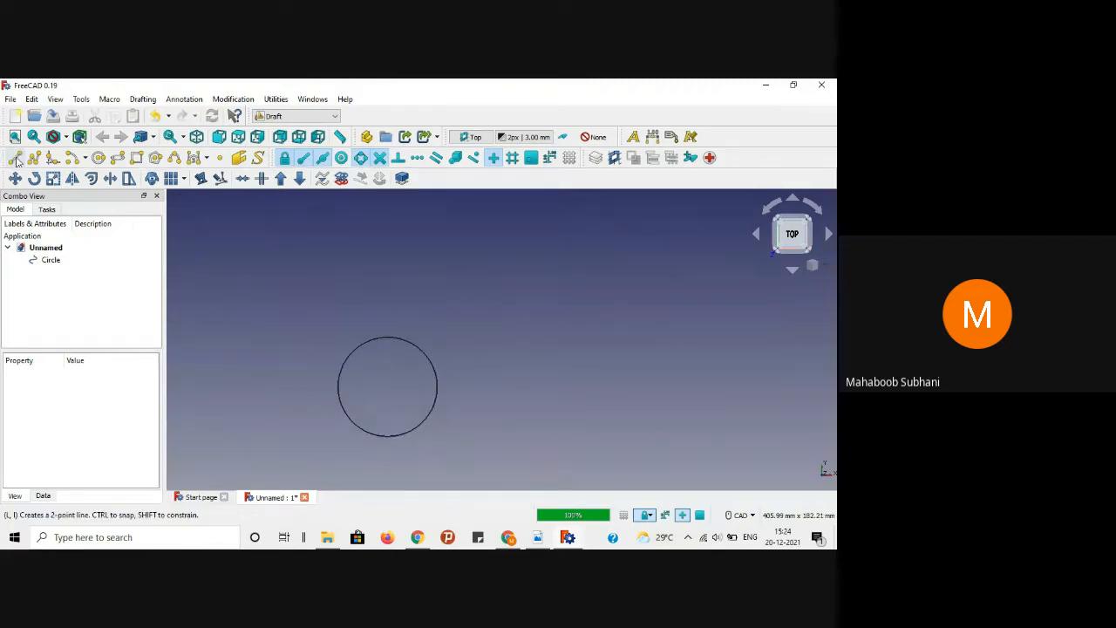
pyautogui.click(223, 288)
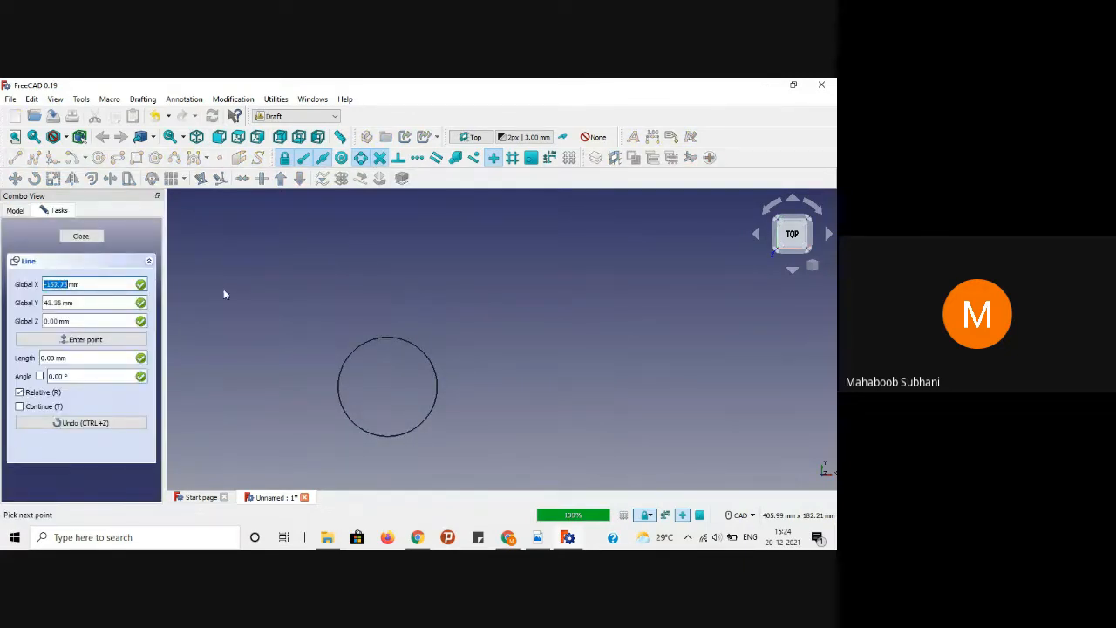
pyautogui.click(754, 288)
pyautogui.moveTo(549, 359); pyautogui.dragTo(514, 374, button='middle')
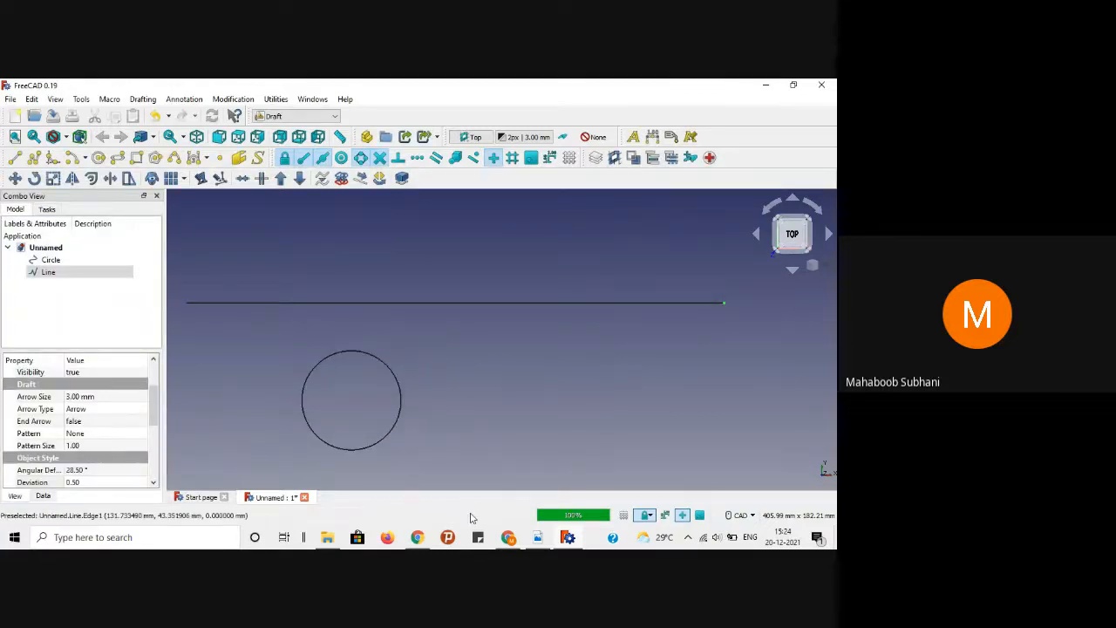
pyautogui.click(538, 538)
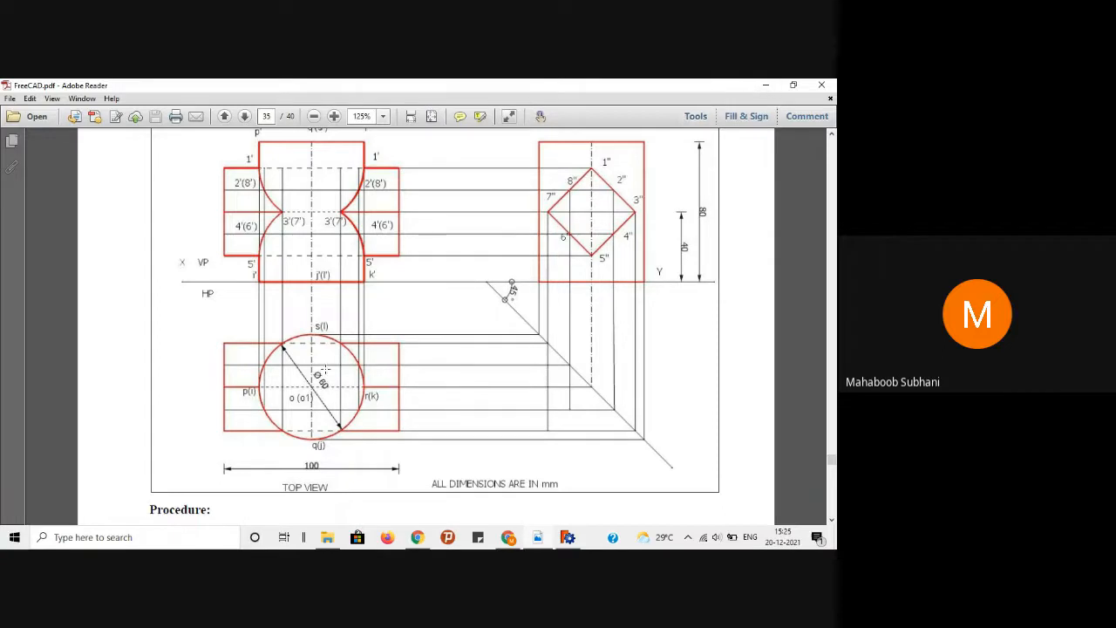
# Step: Check the FRONT VIEW and LEFT SIDE VIEW in the PDF, then minimise Adobe Reader
pyautogui.click(766, 85)
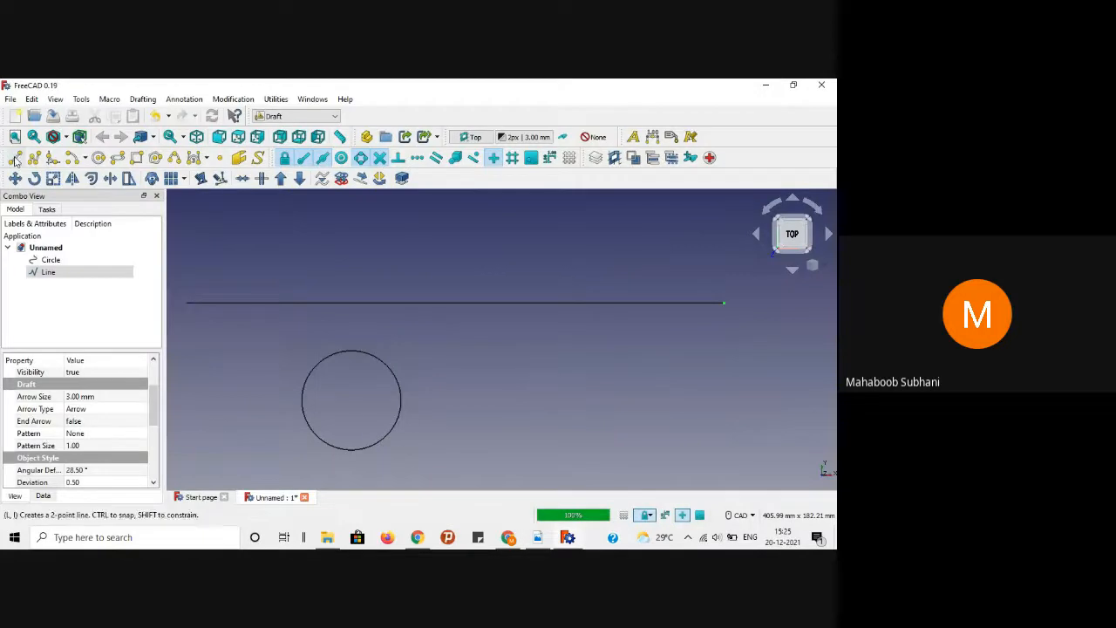
pyautogui.click(537, 537)
pyautogui.scroll(2, 570, 325)
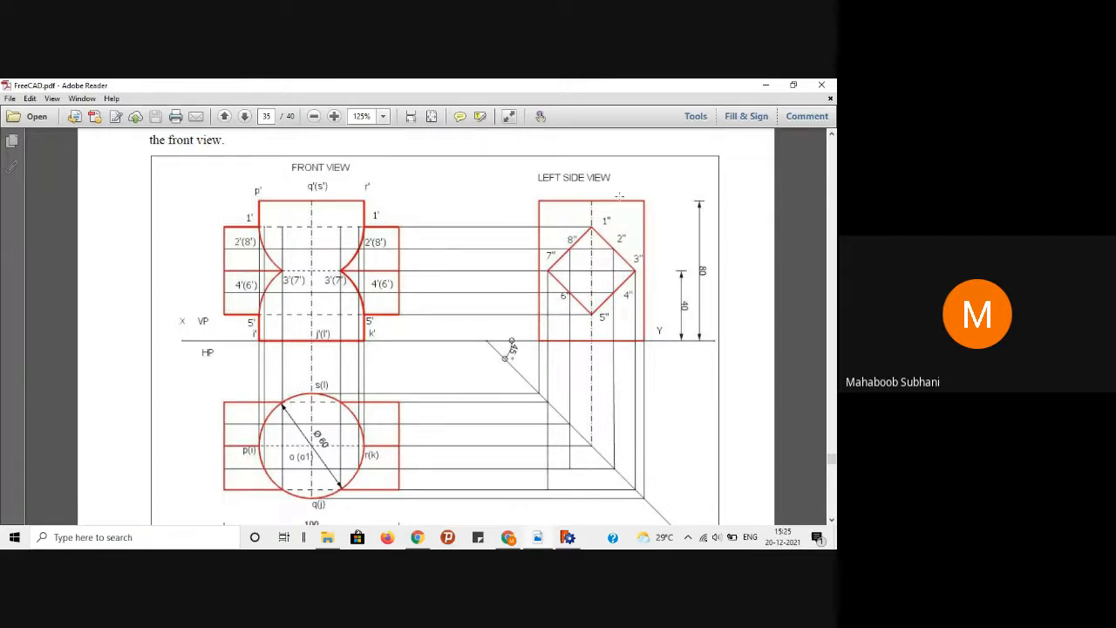
pyautogui.click(759, 84)
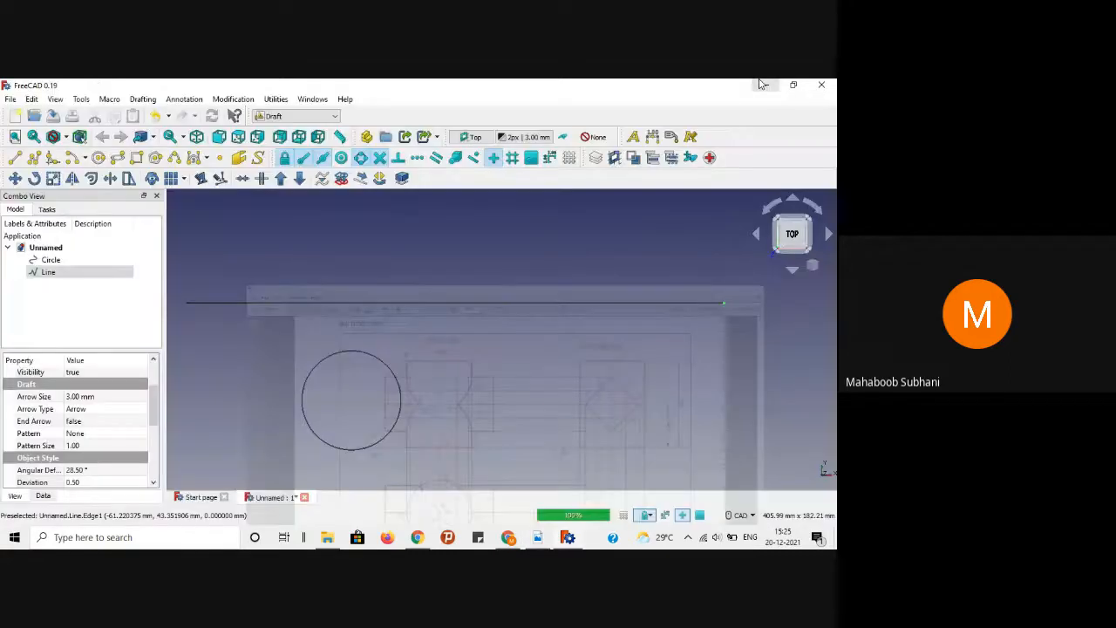
# Step: Draw a 170 mm line at −45° from the horizontal line, then switch to the reference PDF
pyautogui.click(16, 158)
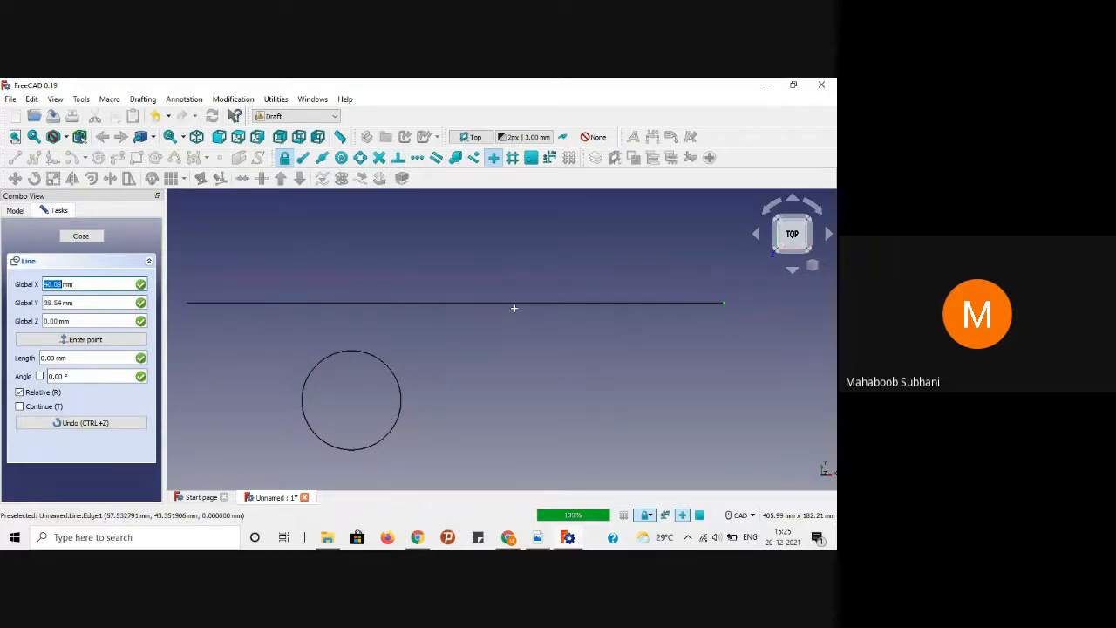
pyautogui.click(518, 302)
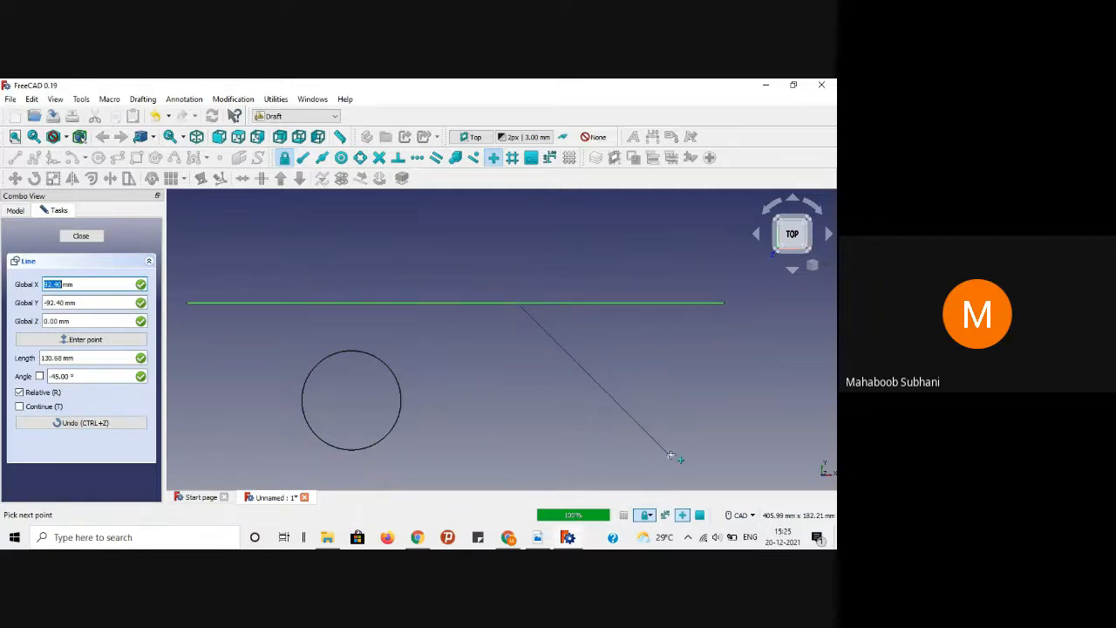
pyautogui.press('Tab')
pyautogui.press('Tab')
pyautogui.press('Tab')
pyautogui.press('Tab')
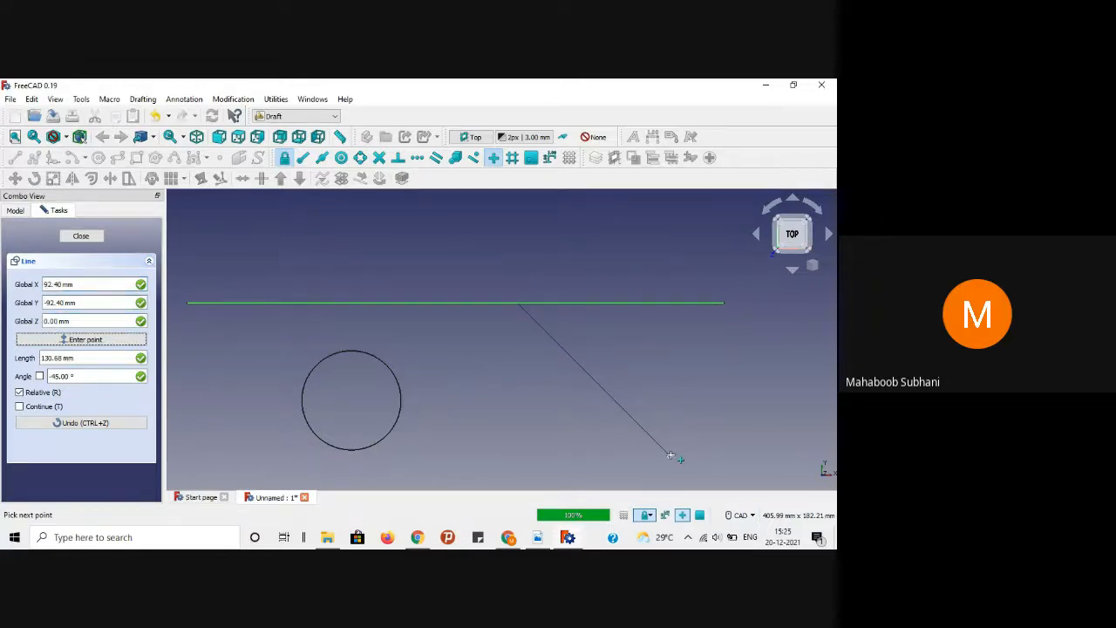
pyautogui.write('170')
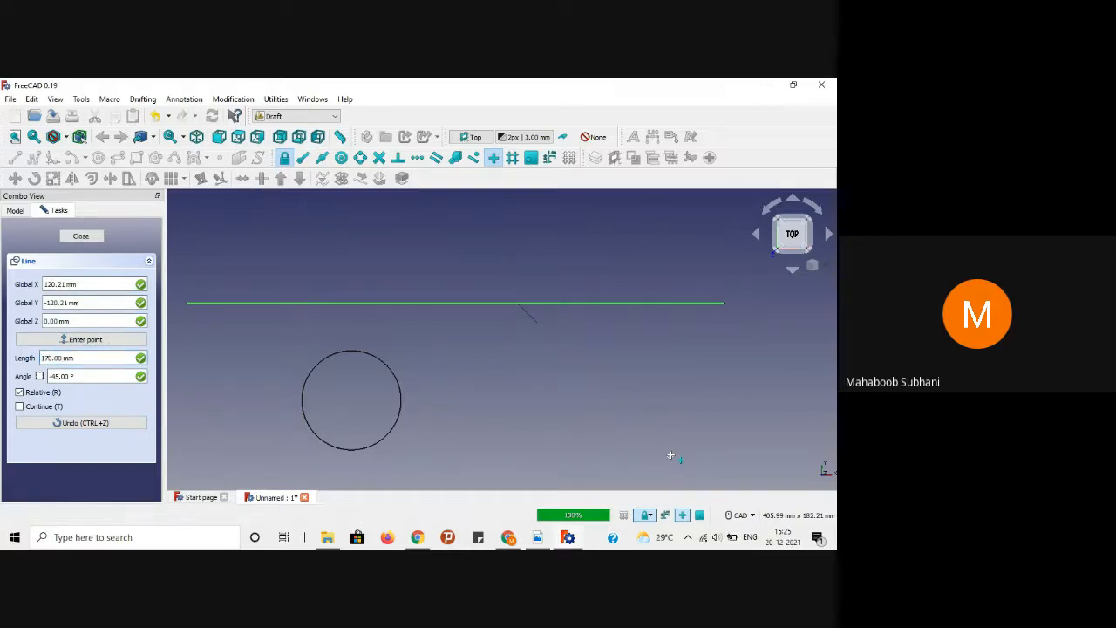
pyautogui.press('Tab')
pyautogui.write('-45')
pyautogui.press('Return')
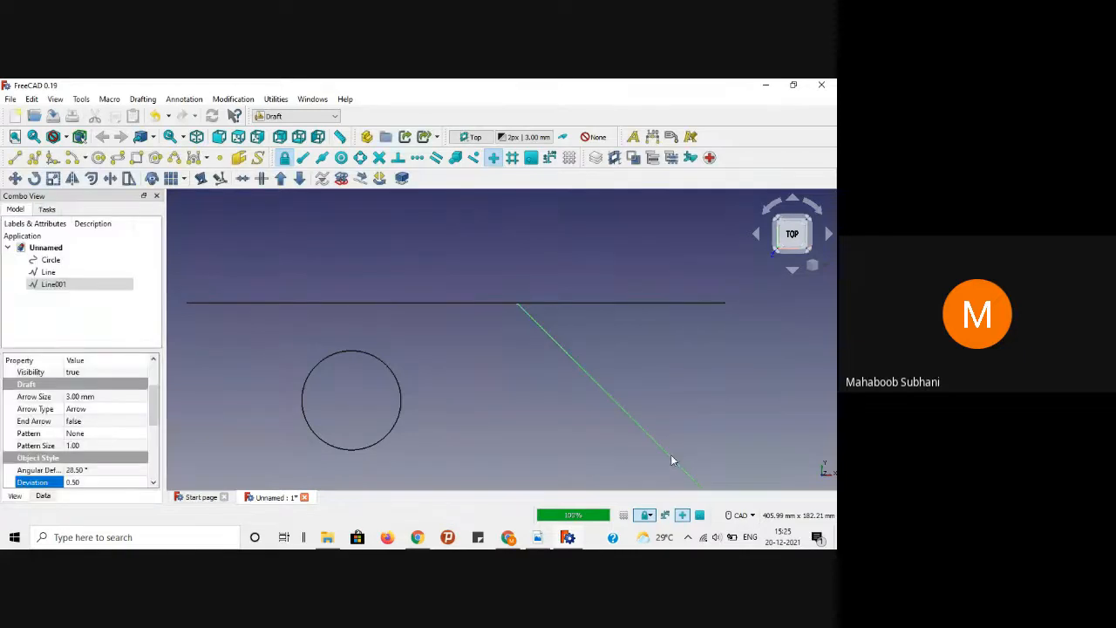
pyautogui.scroll(2, 716, 380)
pyautogui.scroll(-3, 716, 385)
pyautogui.click(711, 385)
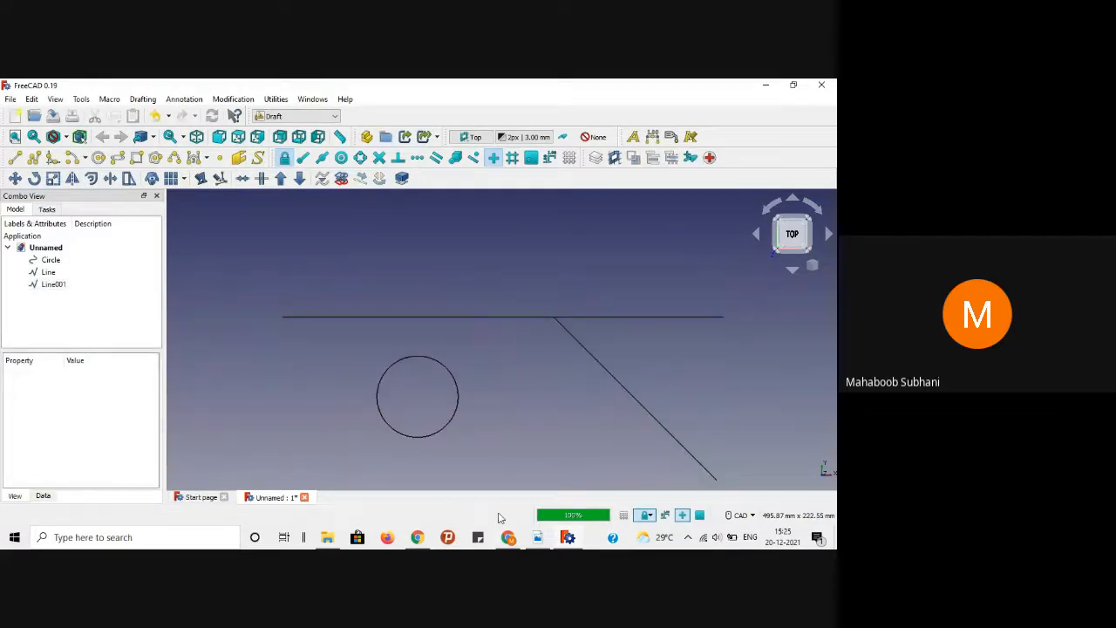
pyautogui.click(537, 537)
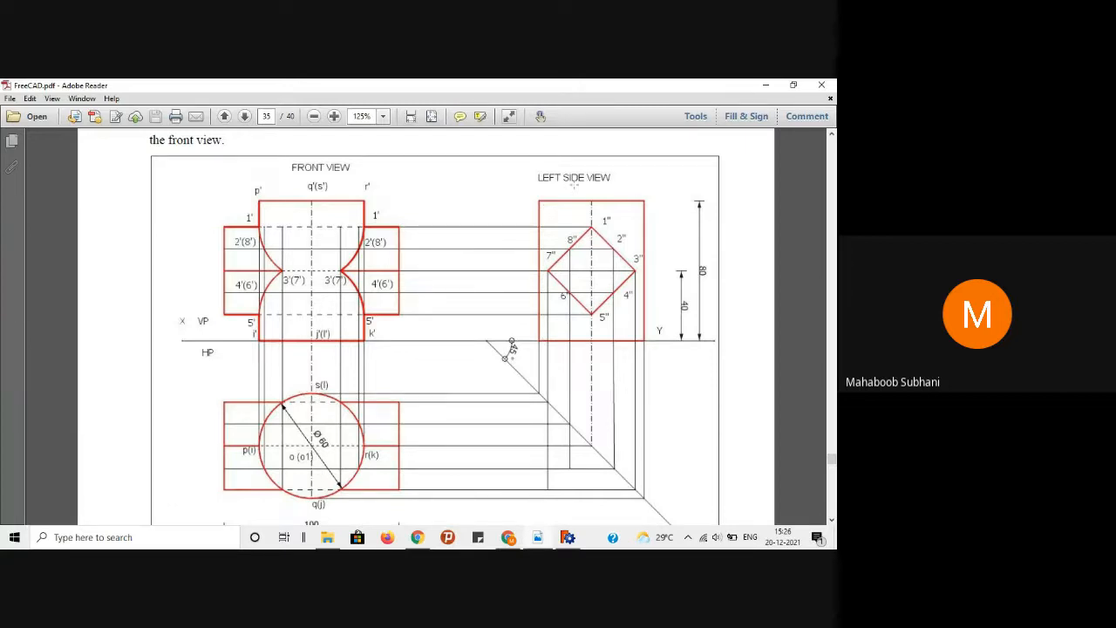
# Step: Minimise Adobe Reader after studying the reference drawing
pyautogui.click(765, 85)
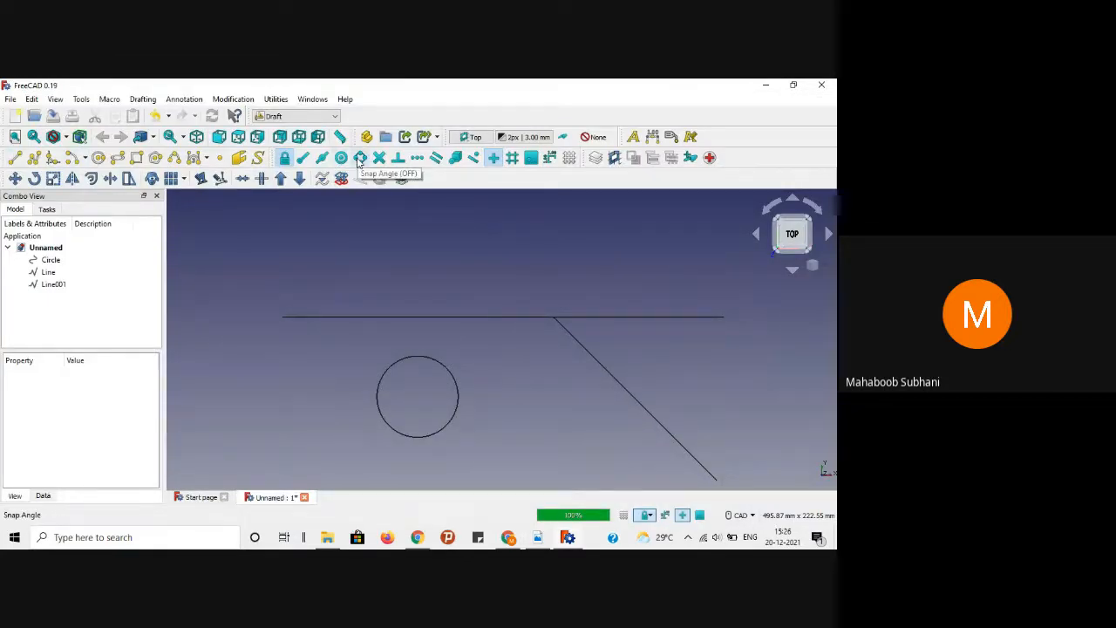
# Step: With angle snapping on, draw a horizontal line from the circle's top to the diagonal
pyautogui.click(360, 157)
pyautogui.click(15, 157)
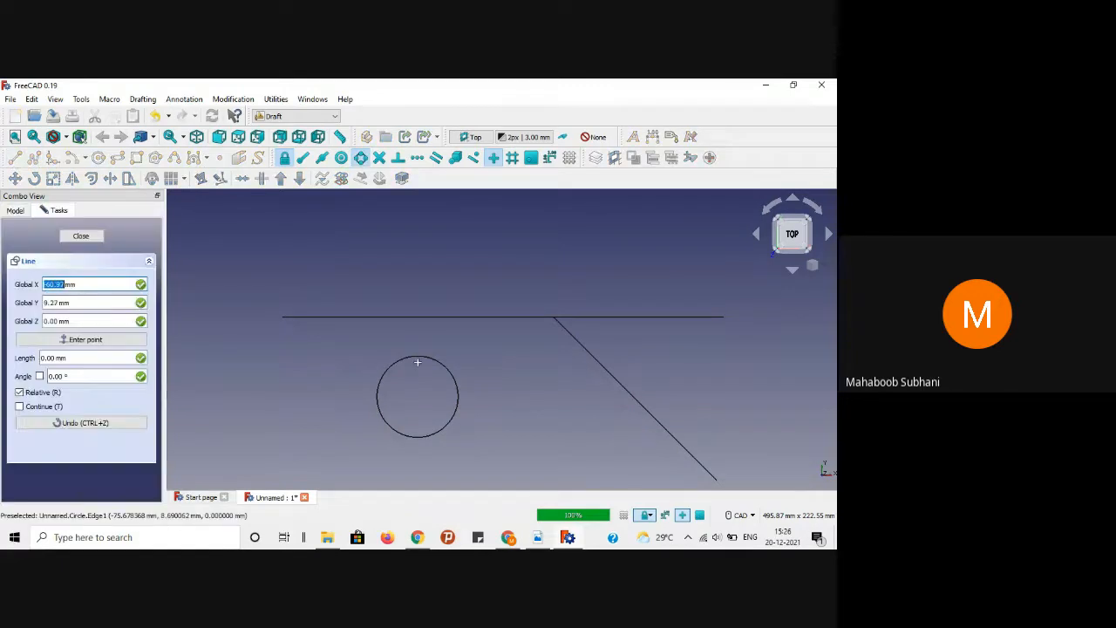
pyautogui.click(422, 357)
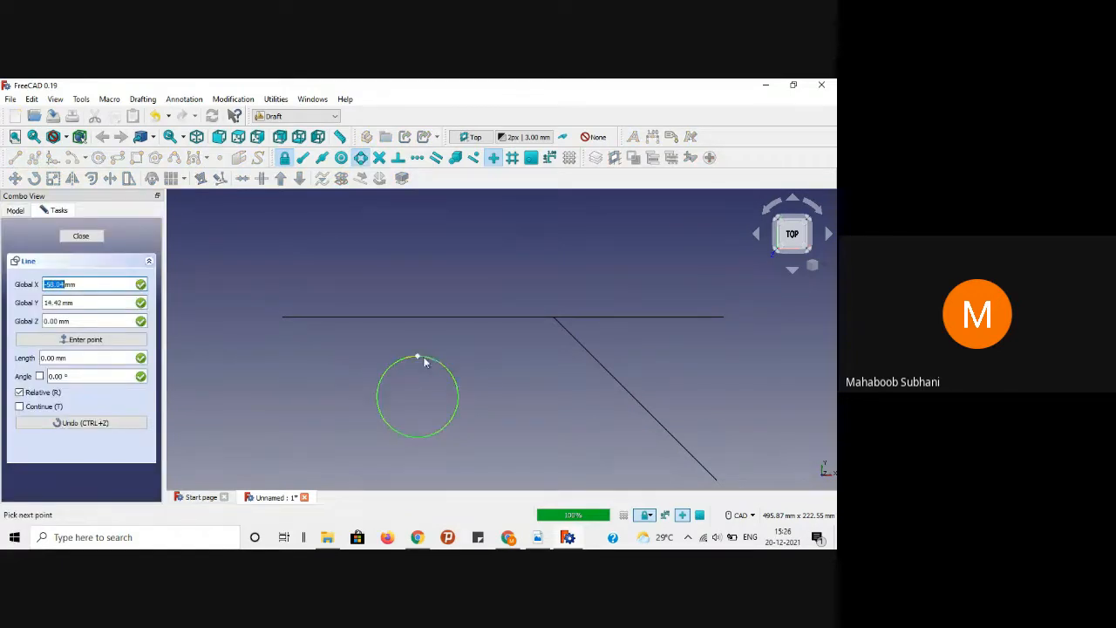
pyautogui.click(603, 357)
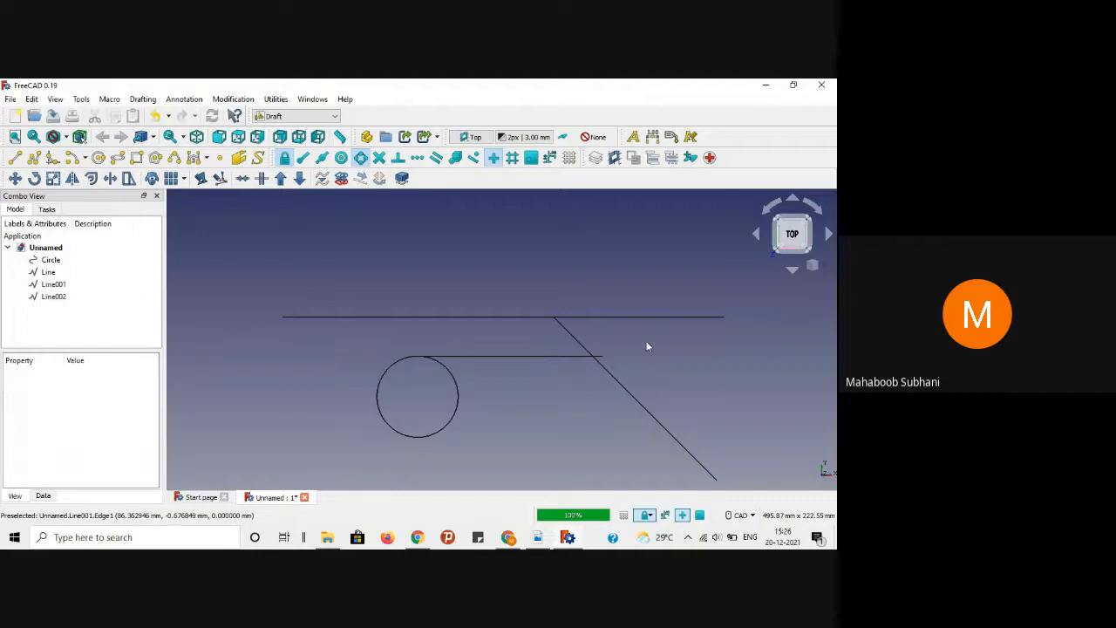
pyautogui.scroll(2, 647, 347)
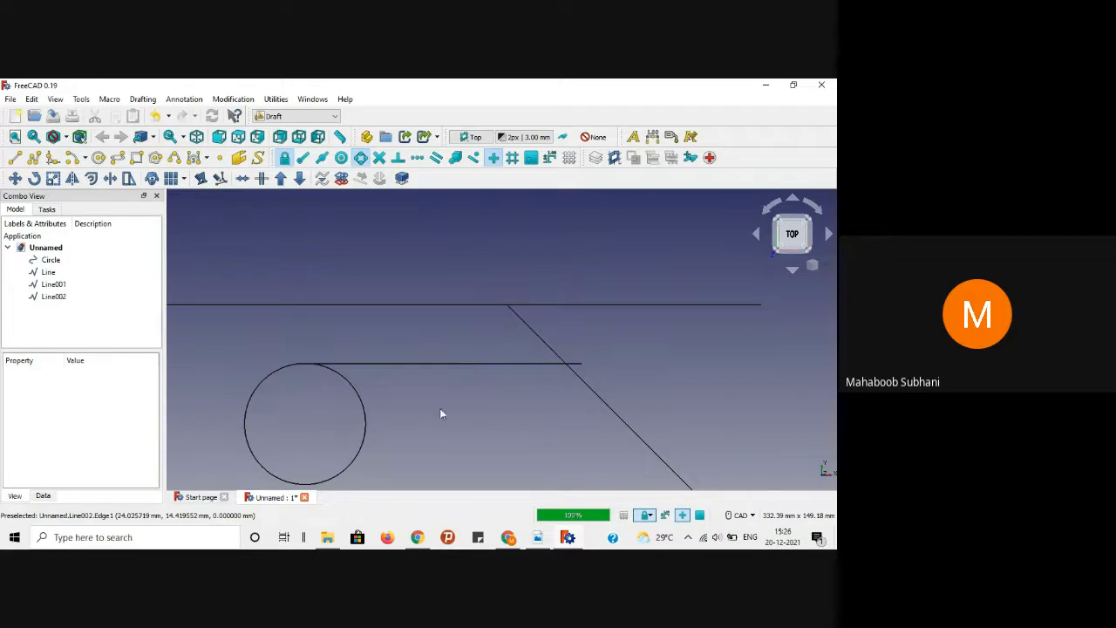
# Step: Set the new line's angular deflection to 1° and edit its deviation
pyautogui.click(451, 363)
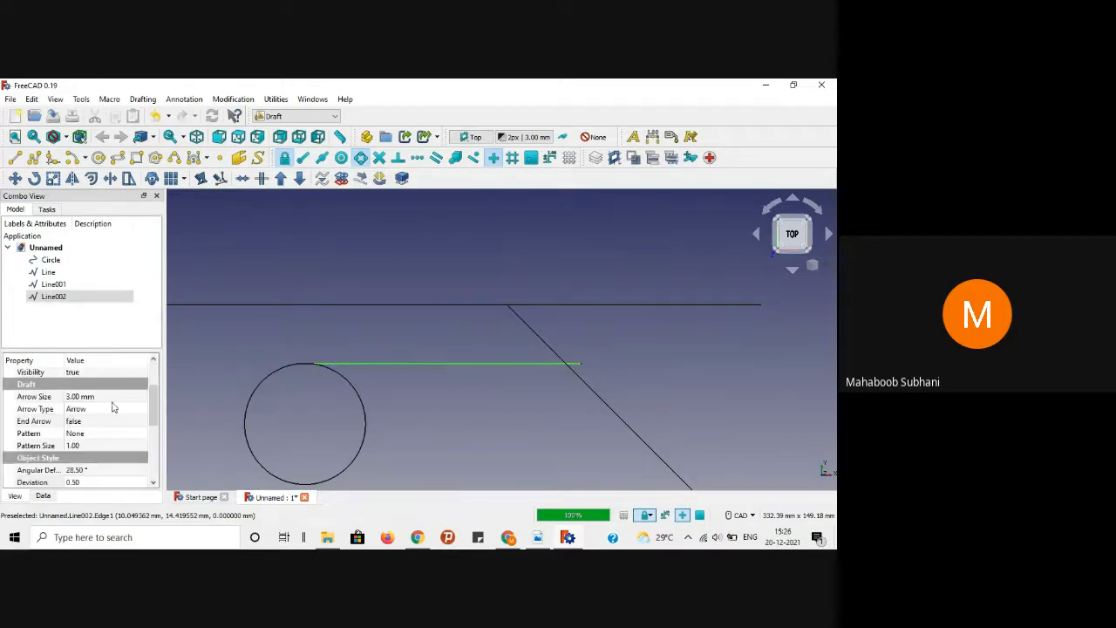
pyautogui.scroll(-2, 150, 406)
pyautogui.click(118, 413)
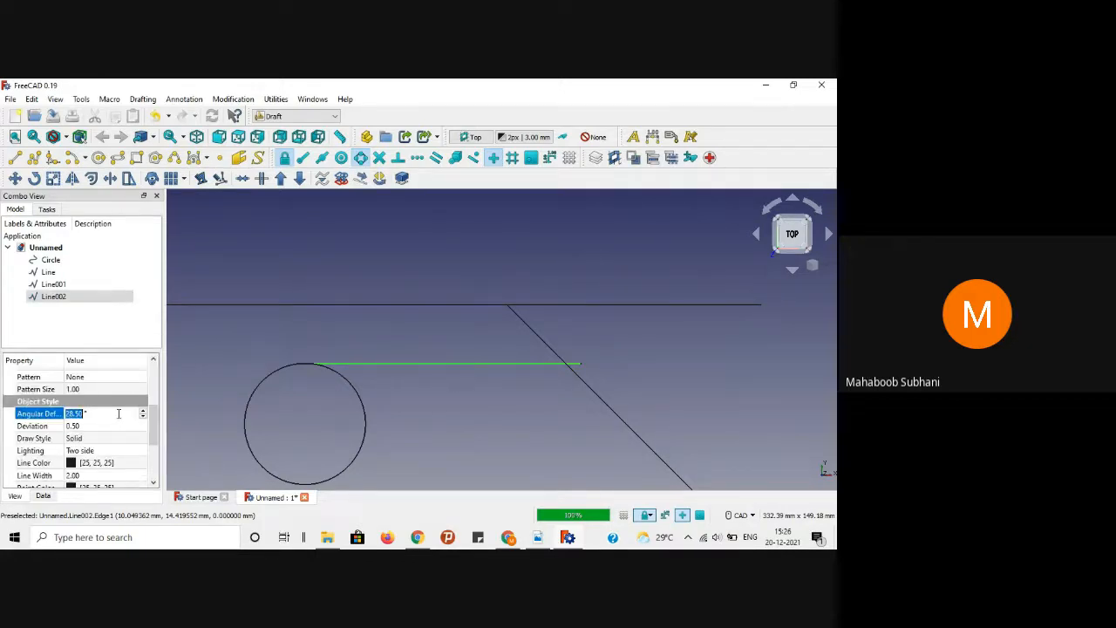
pyautogui.write('1')
pyautogui.press('Return')
pyautogui.click(93, 425)
pyautogui.write('0')
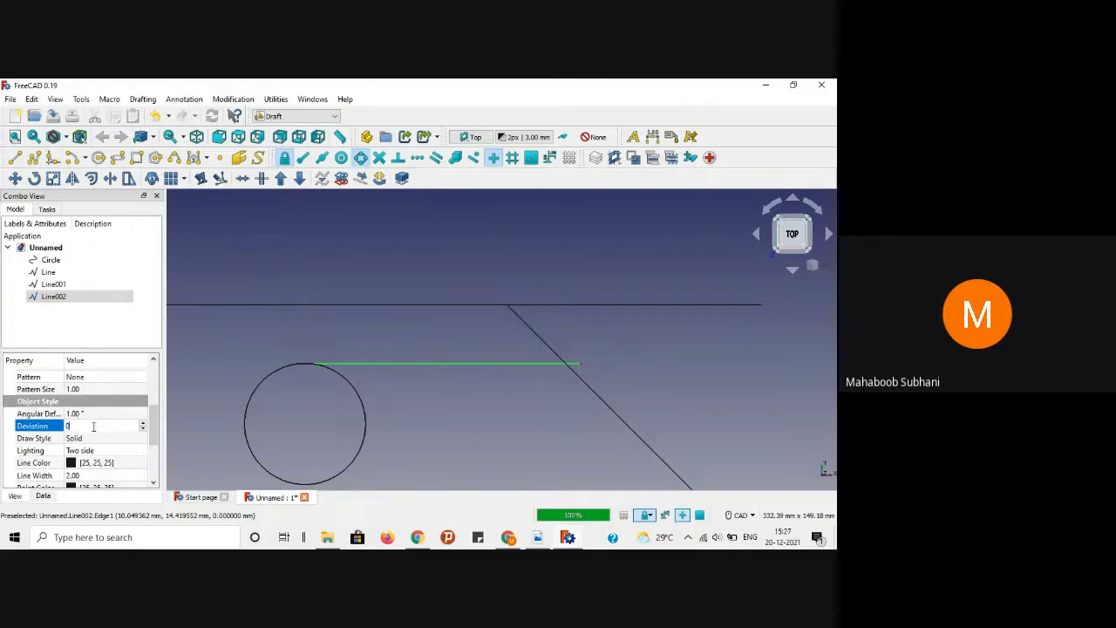
pyautogui.write('.01')
pyautogui.click(219, 357)
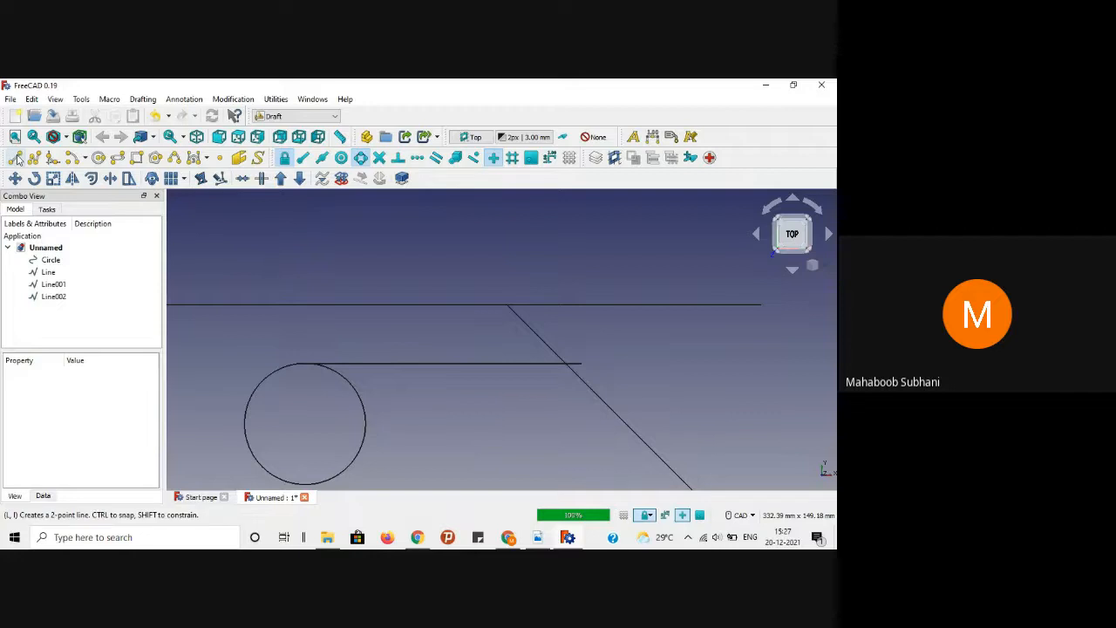
# Step: Draw a horizontal projection line from the circle's bottom across the diagonal
pyautogui.click(17, 158)
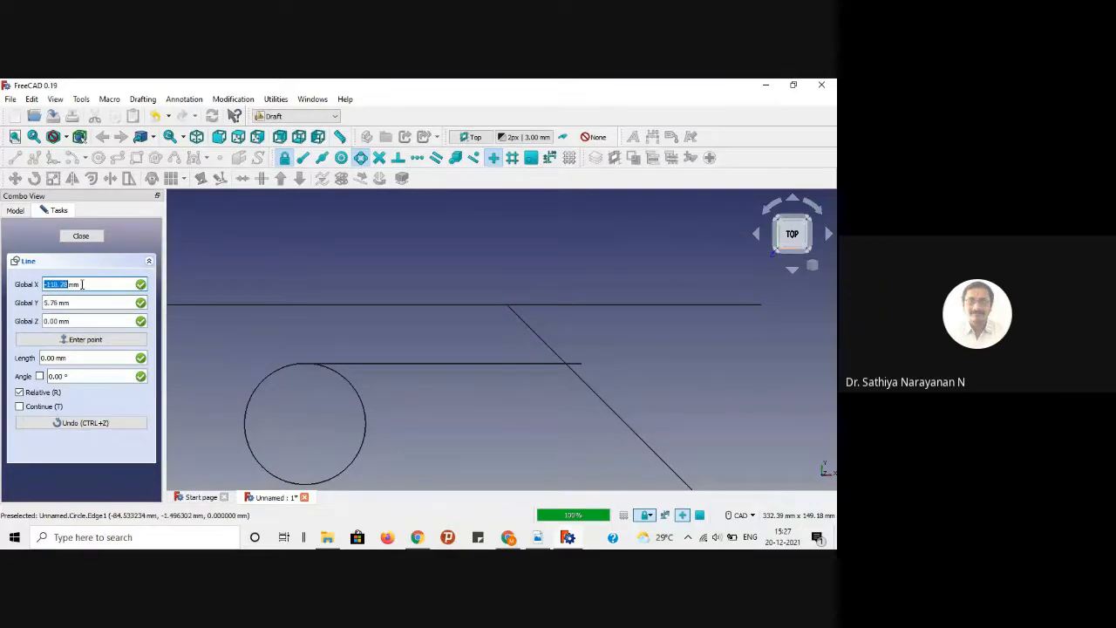
pyautogui.click(80, 235)
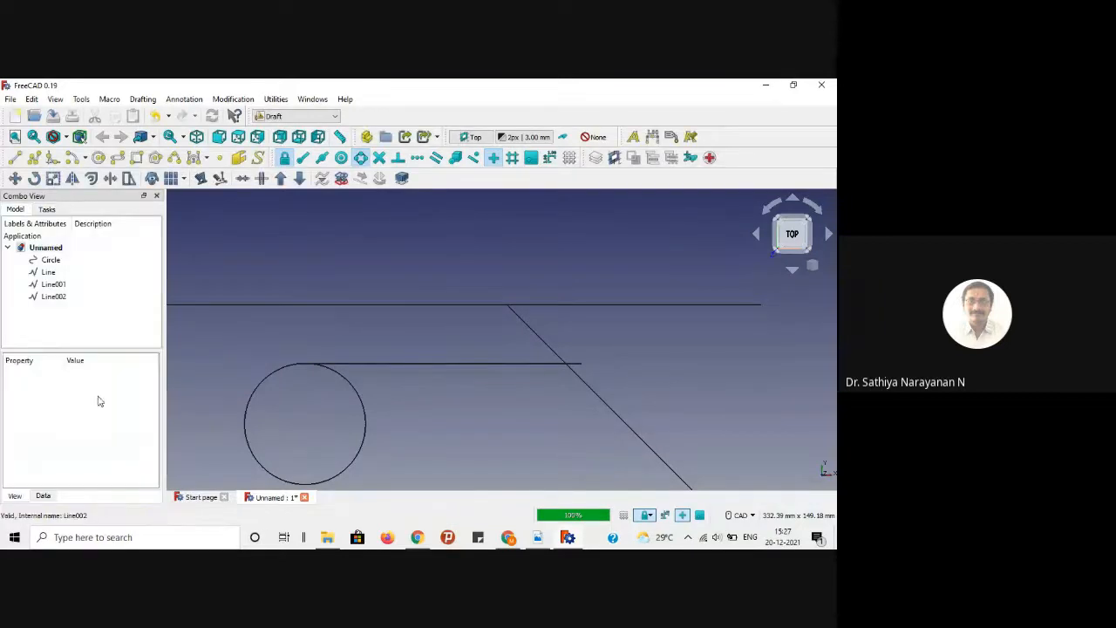
pyautogui.click(253, 395)
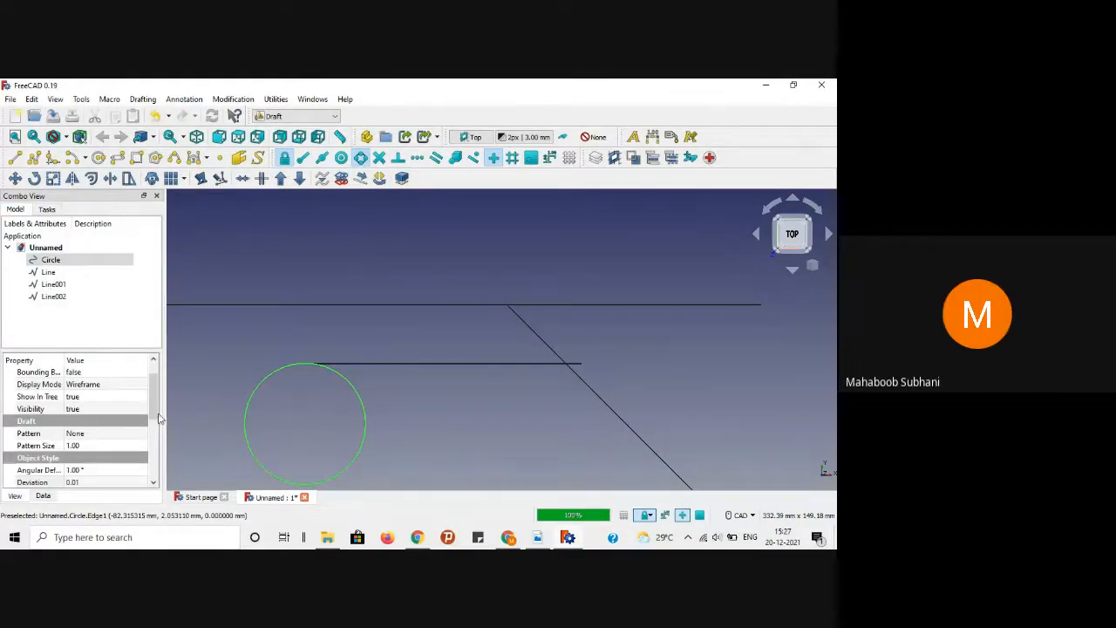
pyautogui.moveTo(156, 409); pyautogui.dragTo(156, 380)
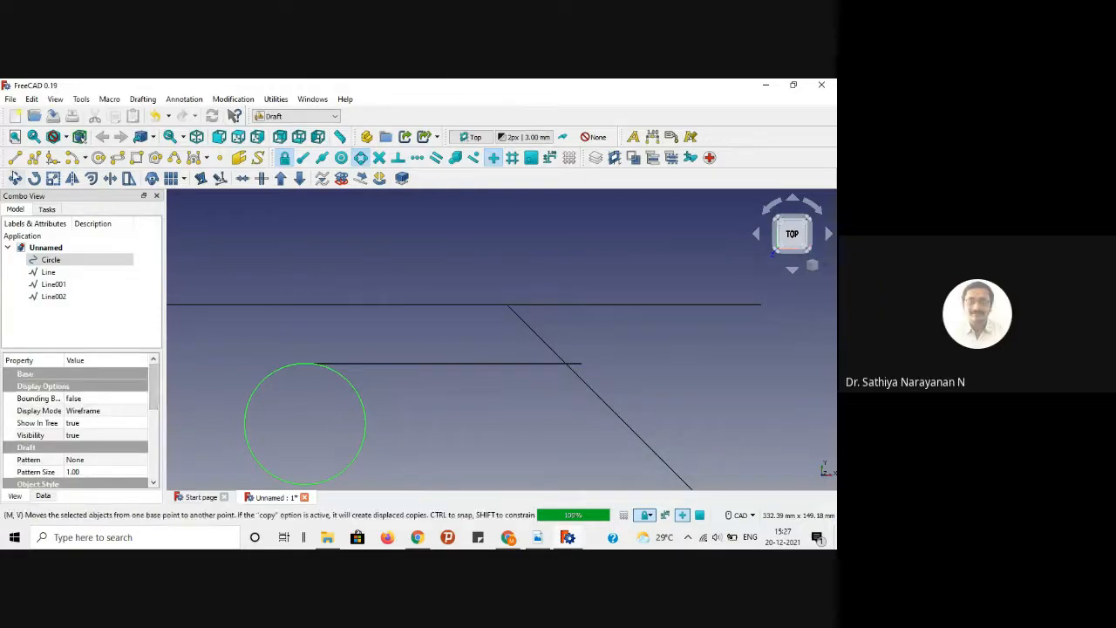
pyautogui.click(14, 157)
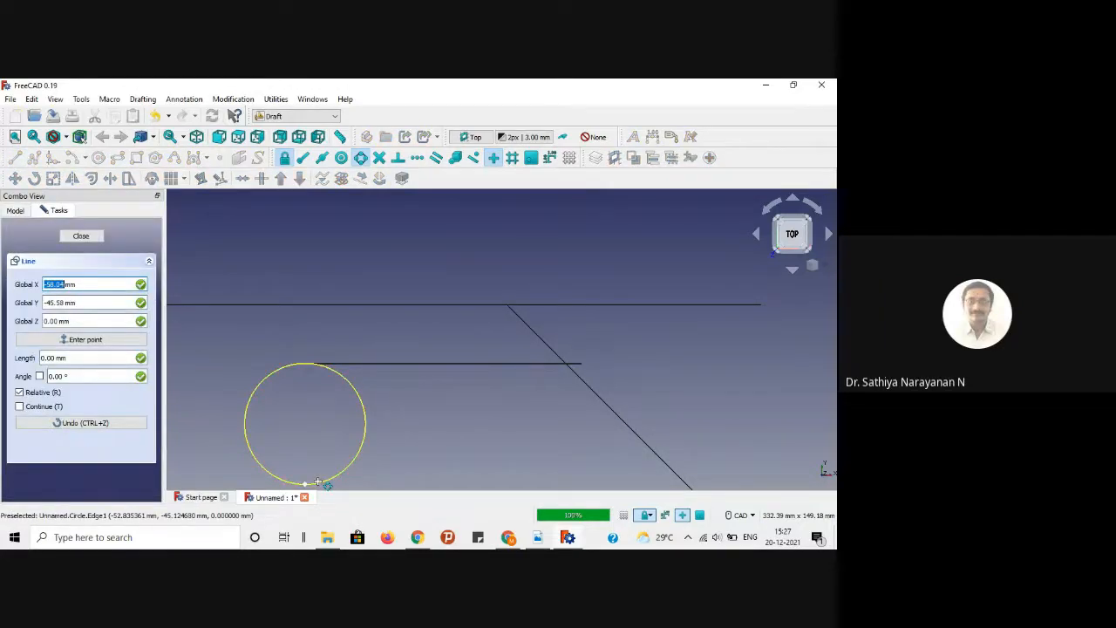
pyautogui.click(312, 480)
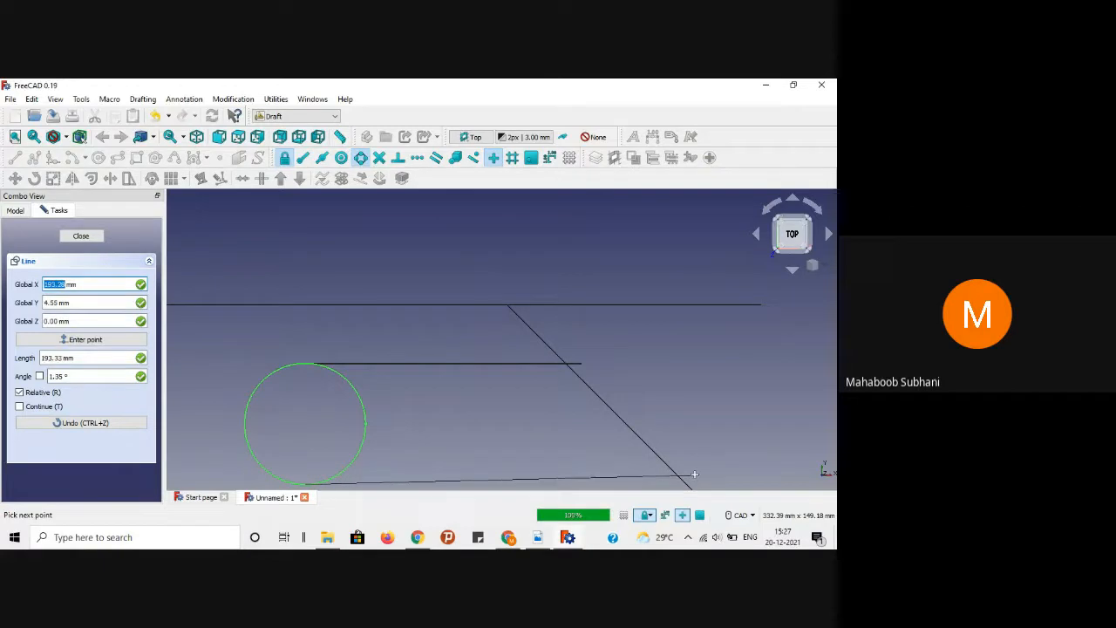
pyautogui.press('shift')
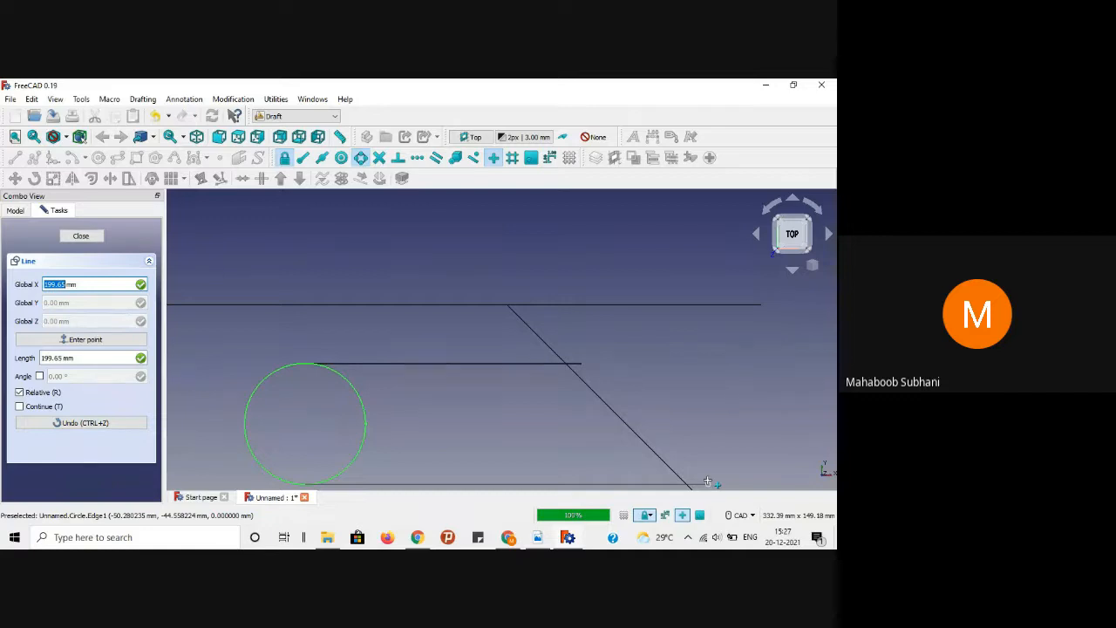
pyautogui.click(707, 481)
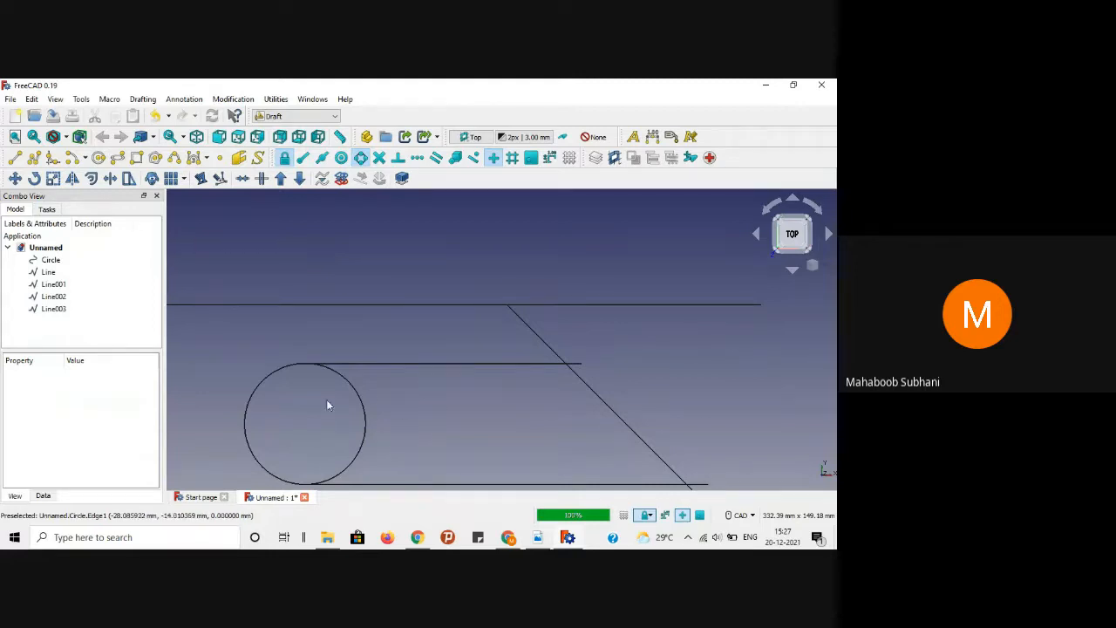
# Step: Enable Snap Center and draw a projection line from the circle's centre to the diagonal
pyautogui.click(341, 161)
pyautogui.click(21, 158)
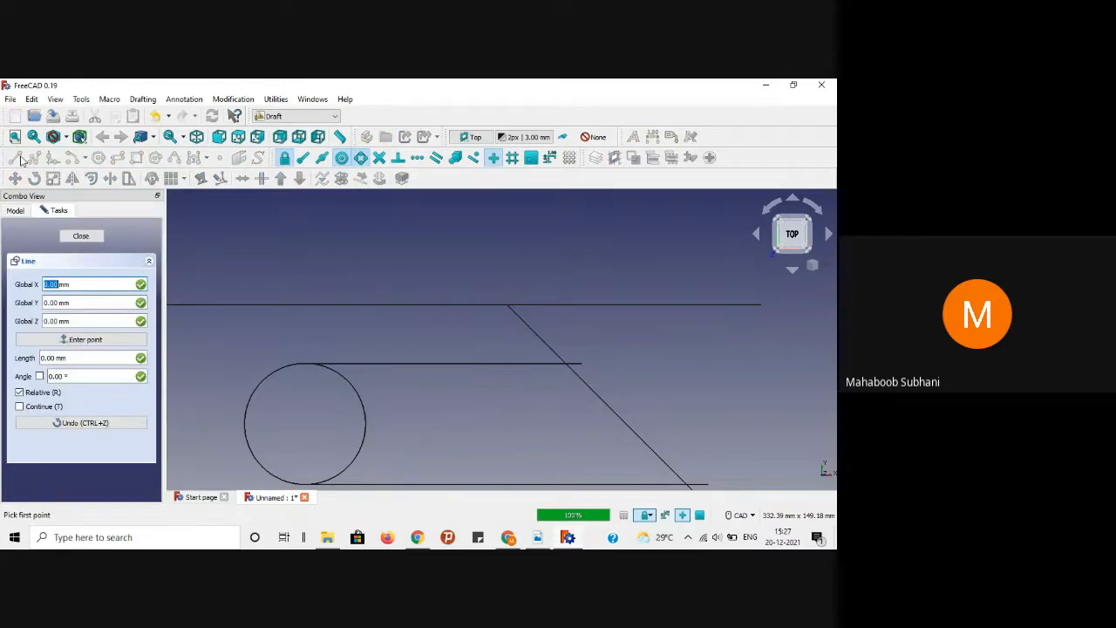
pyautogui.click(360, 380)
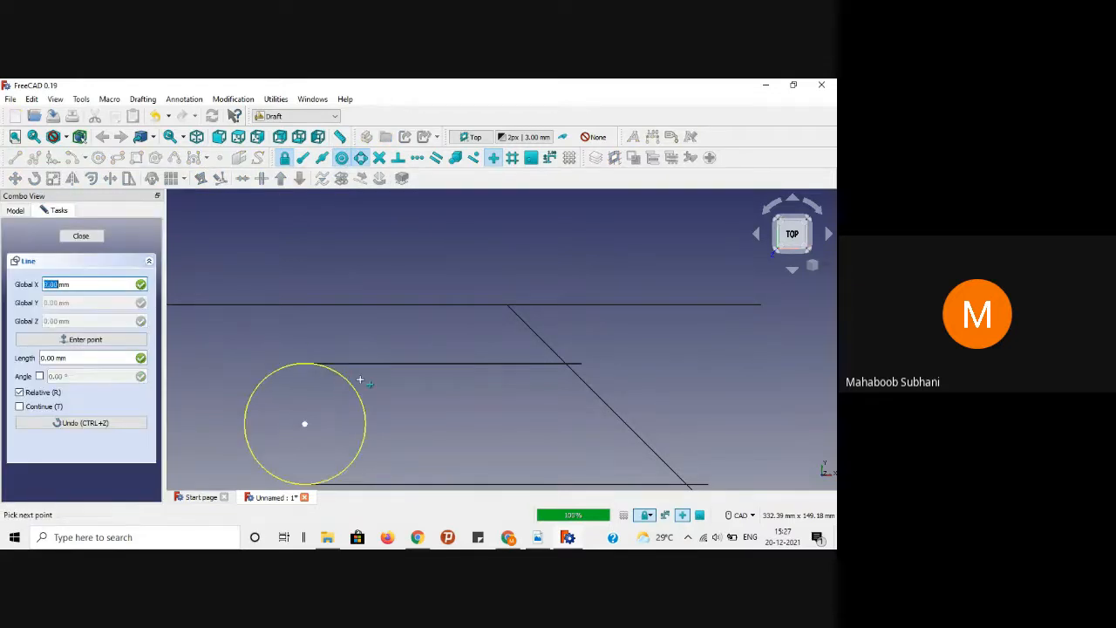
pyautogui.click(654, 423)
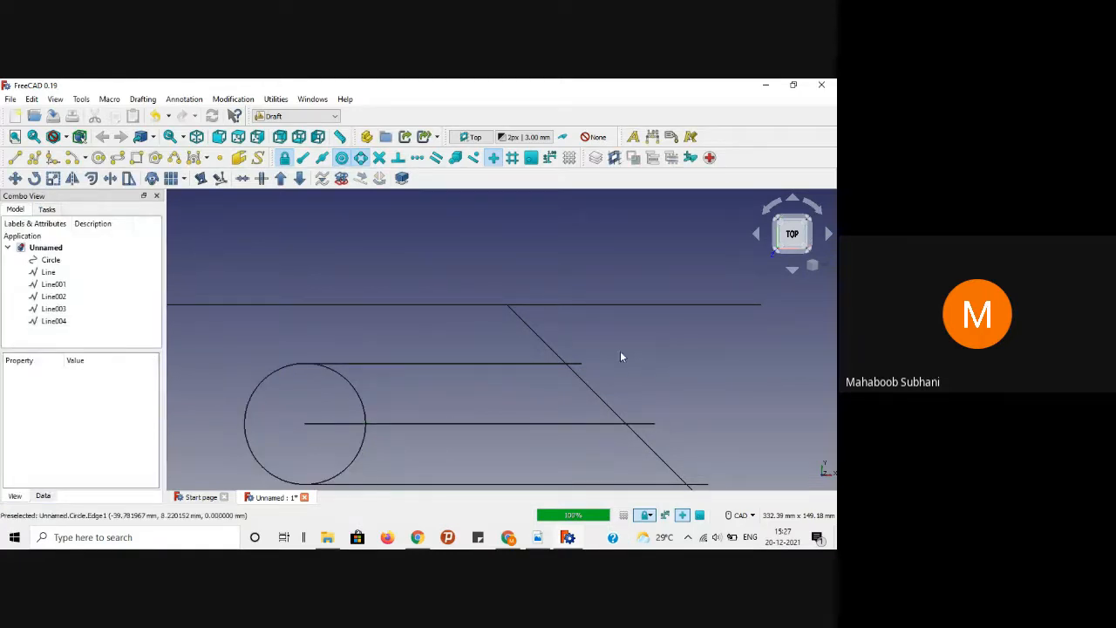
pyautogui.scroll(-2, 620, 353)
pyautogui.scroll(3, 620, 353)
pyautogui.scroll(-4, 620, 353)
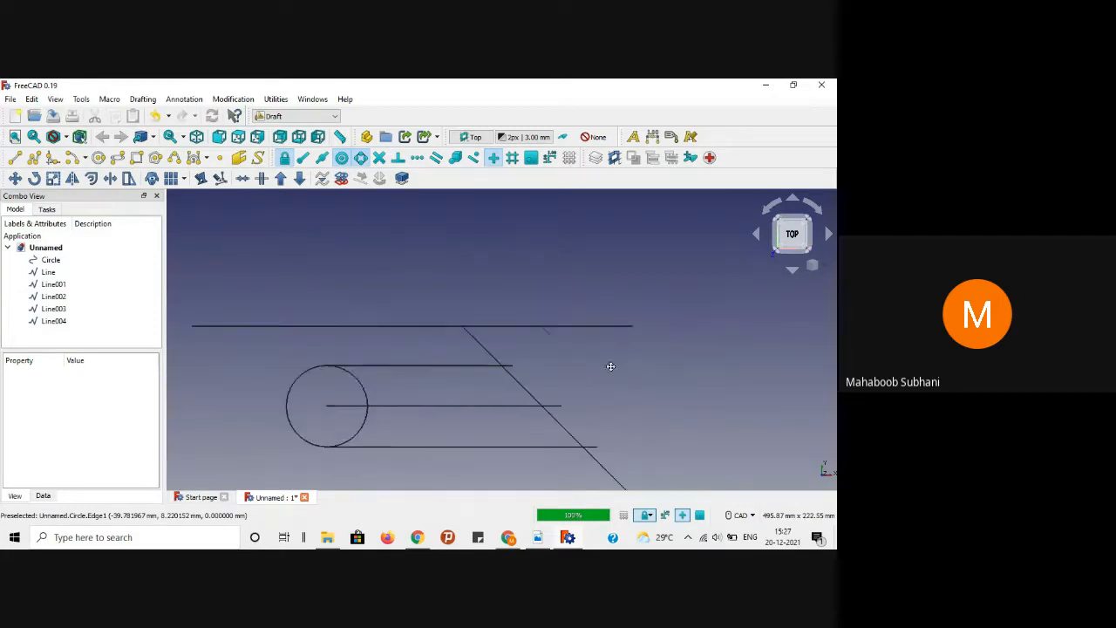
pyautogui.moveTo(611, 366); pyautogui.dragTo(549, 366, button='middle')
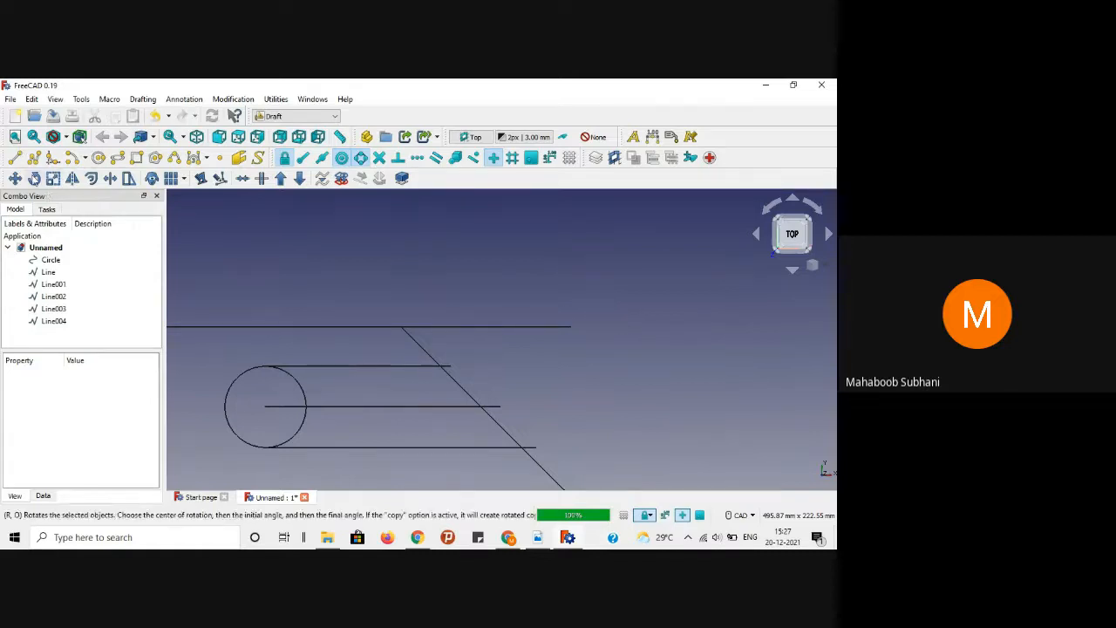
pyautogui.click(16, 160)
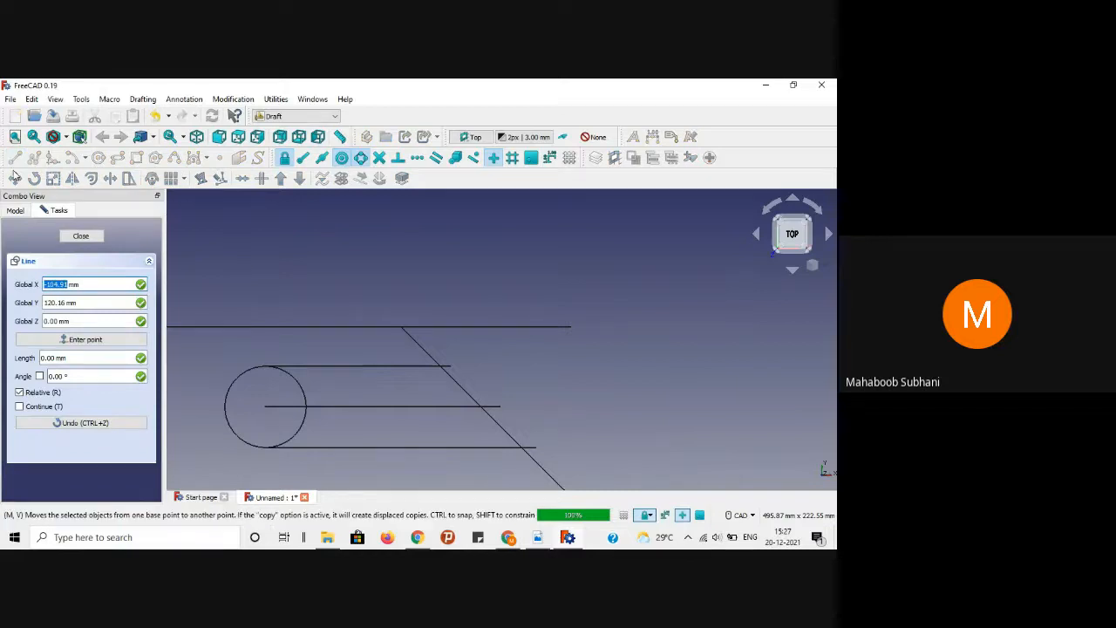
# Step: Draw a vertical line from the top projection's diagonal crossing up to the top reference line
pyautogui.click(80, 237)
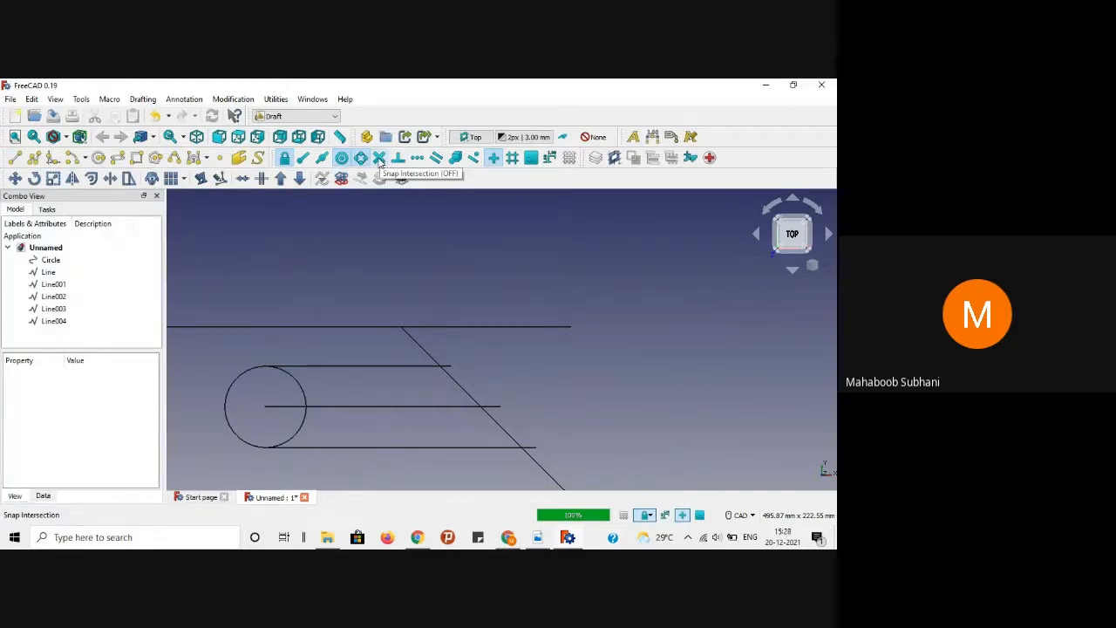
pyautogui.click(16, 159)
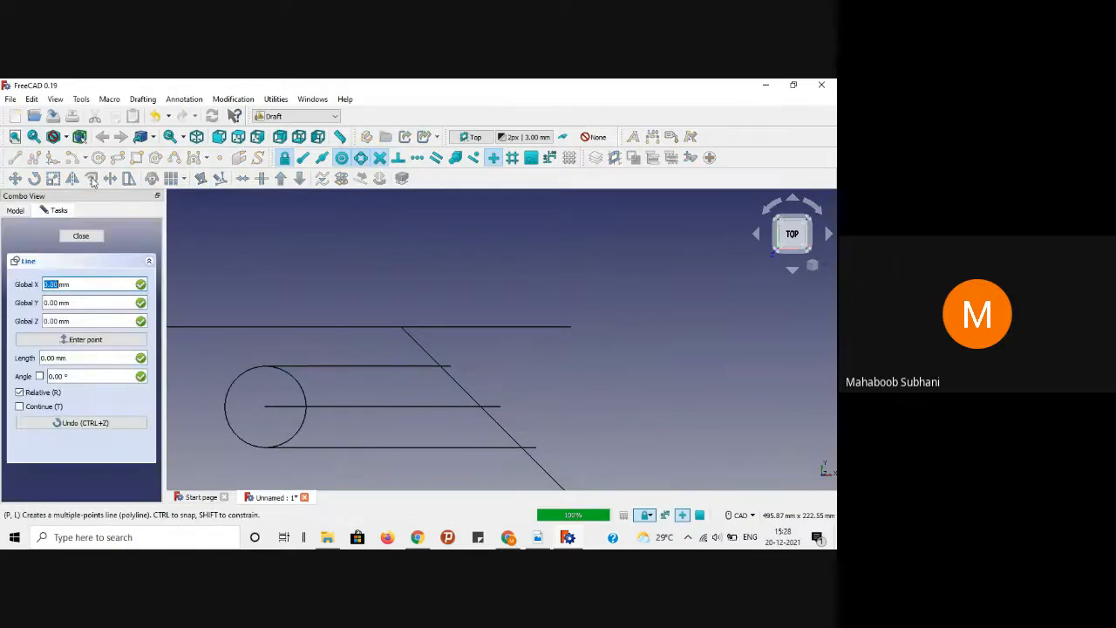
pyautogui.click(440, 366)
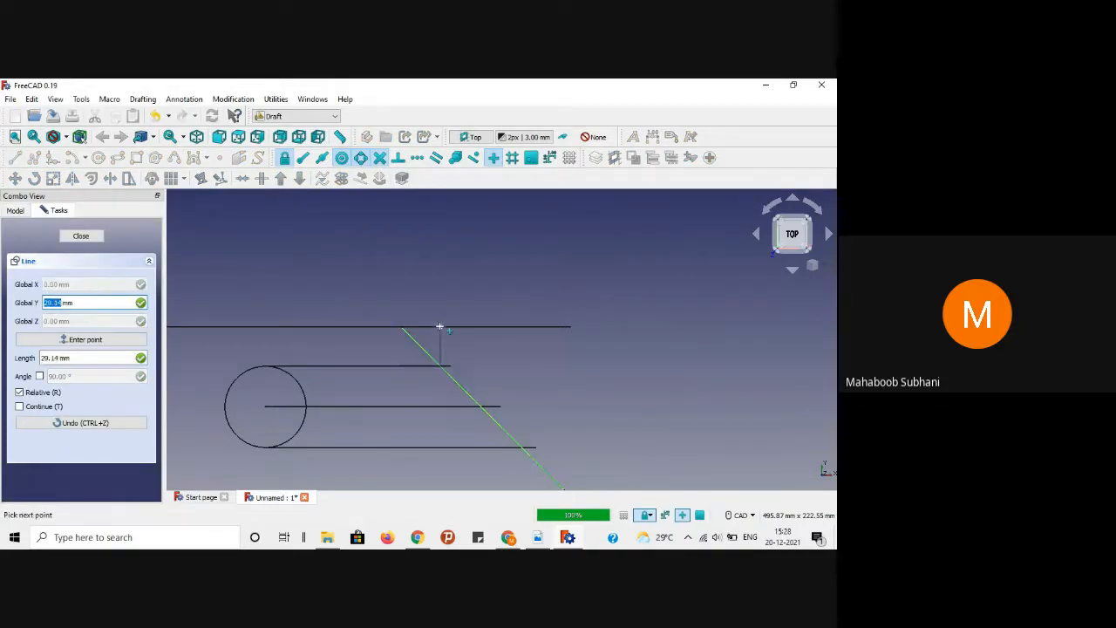
pyautogui.scroll(4, 440, 327)
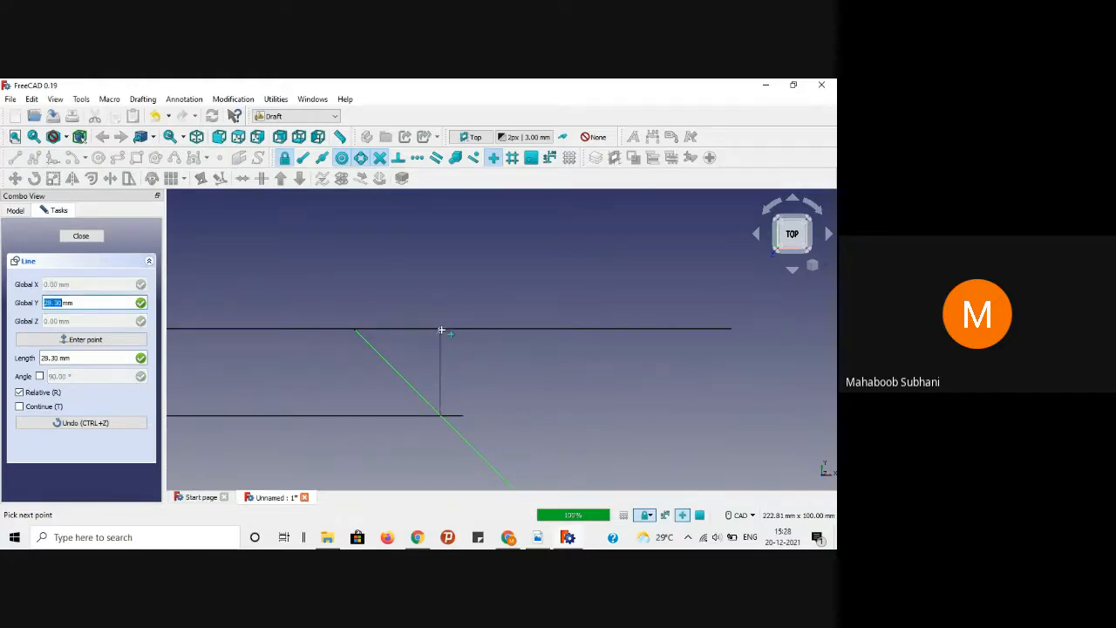
pyautogui.click(440, 328)
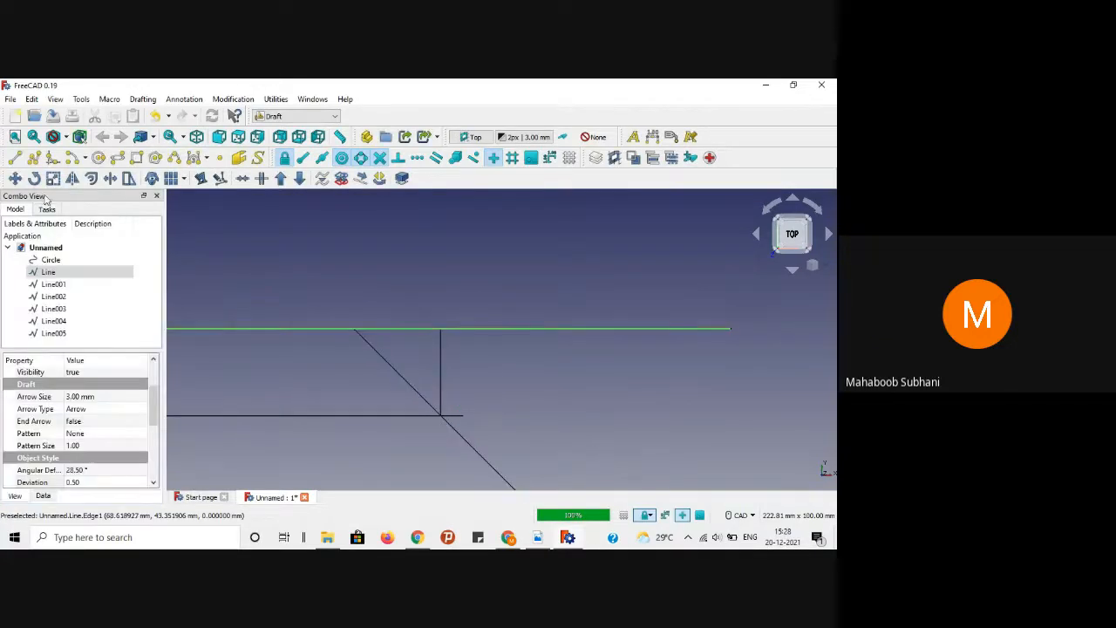
# Step: Draw vertical lines from the bottom and centre projections' diagonal crossings up to the top line
pyautogui.click(15, 158)
pyautogui.scroll(-3, 519, 364)
pyautogui.scroll(1, 518, 363)
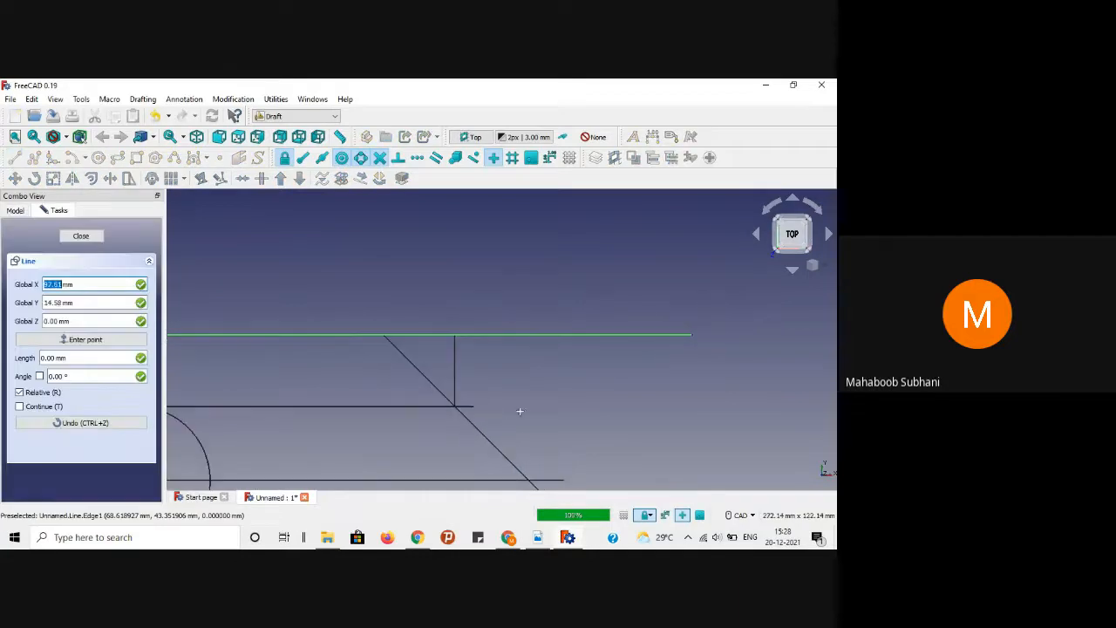
pyautogui.click(529, 479)
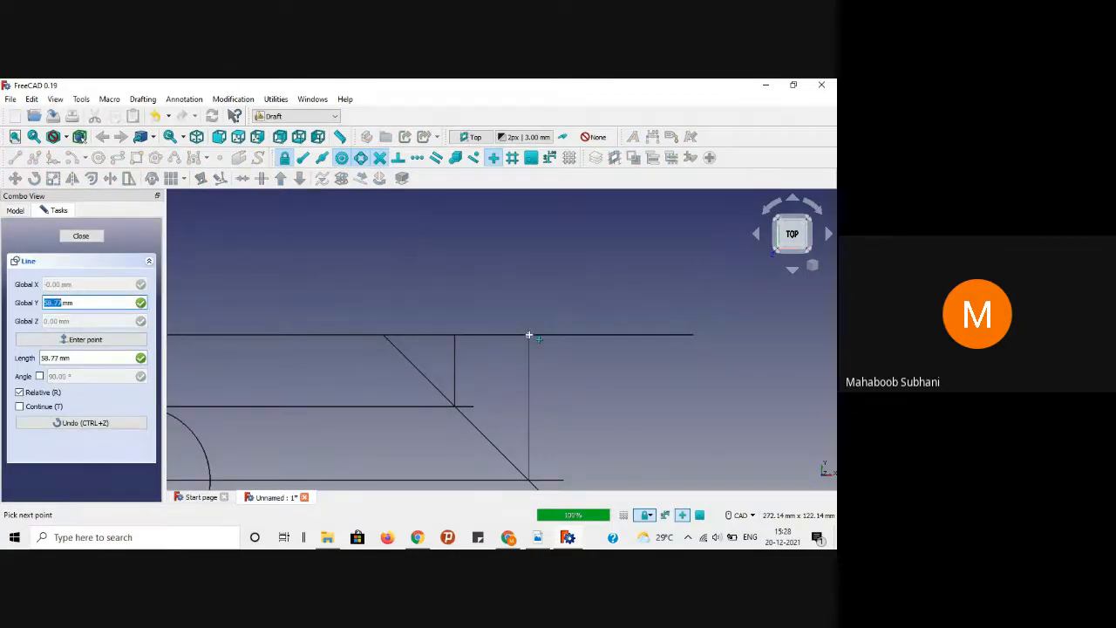
pyautogui.click(529, 334)
pyautogui.scroll(-3, 316, 253)
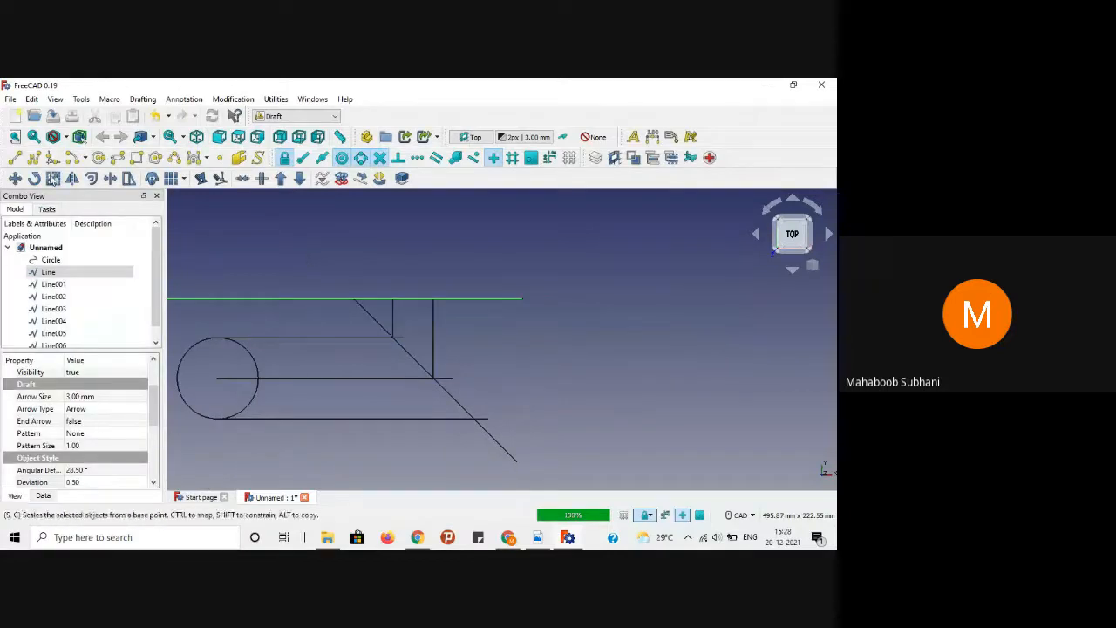
pyautogui.click(13, 158)
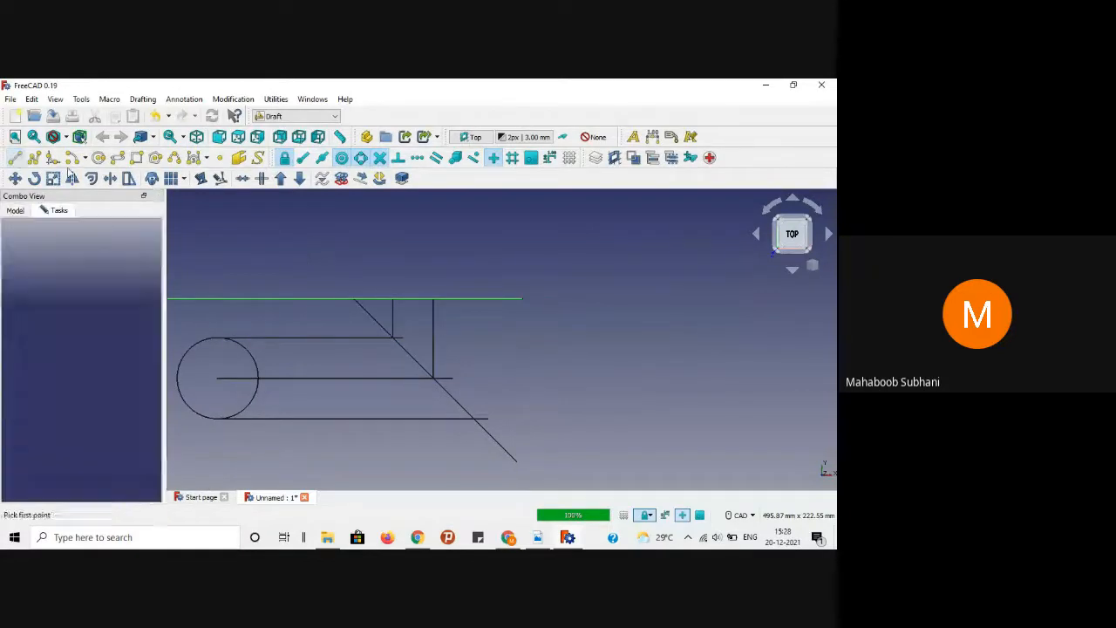
pyautogui.click(471, 418)
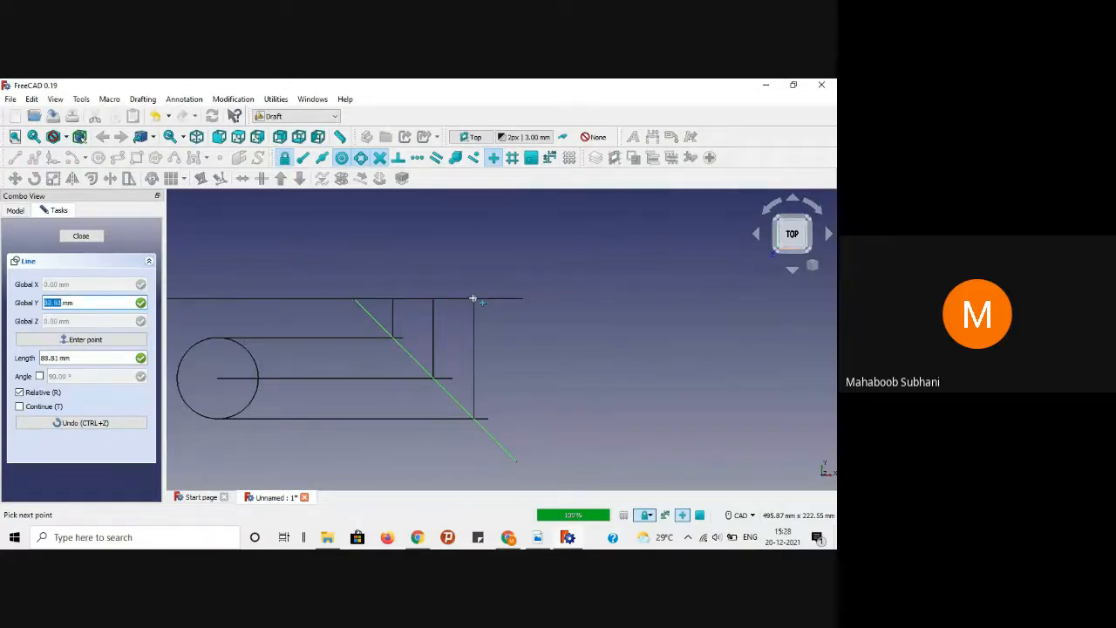
pyautogui.scroll(4, 473, 298)
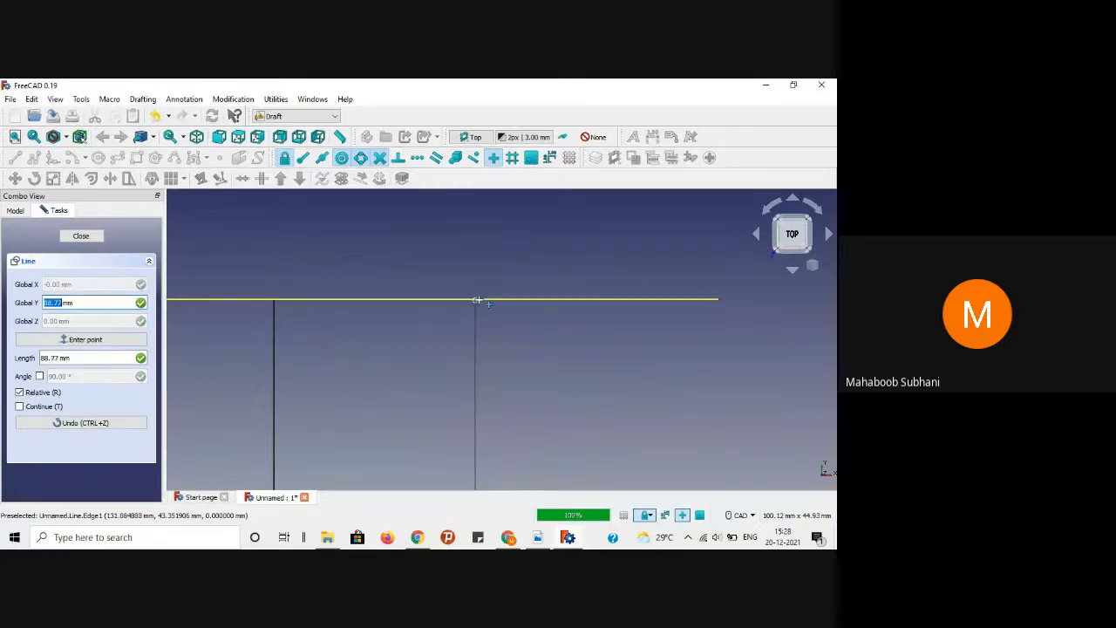
pyautogui.click(477, 300)
pyautogui.scroll(-4, 528, 366)
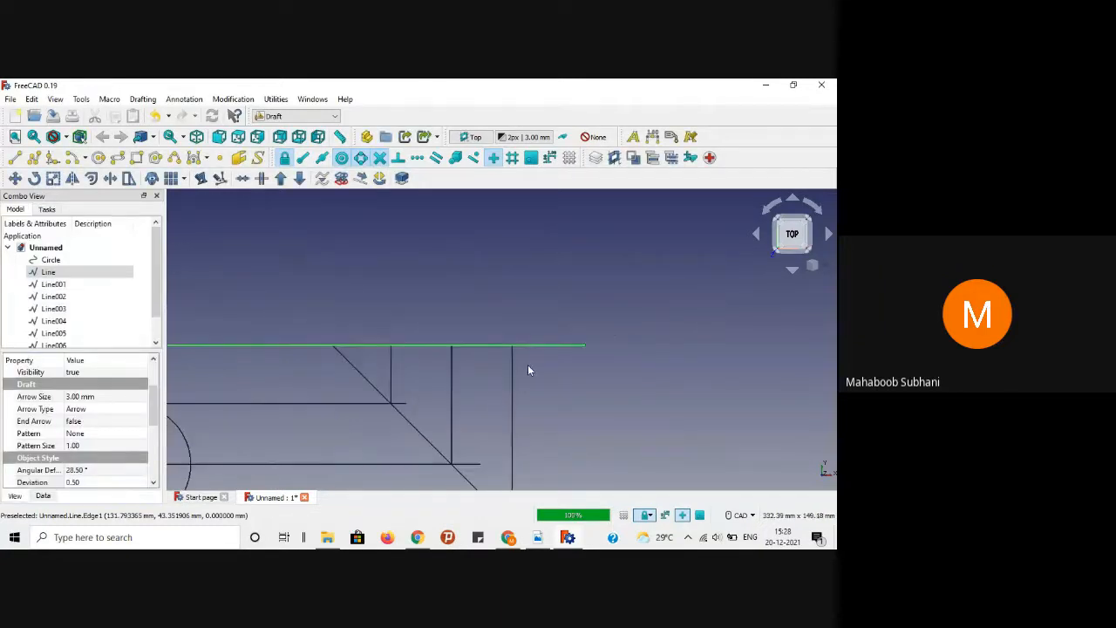
pyautogui.click(576, 393)
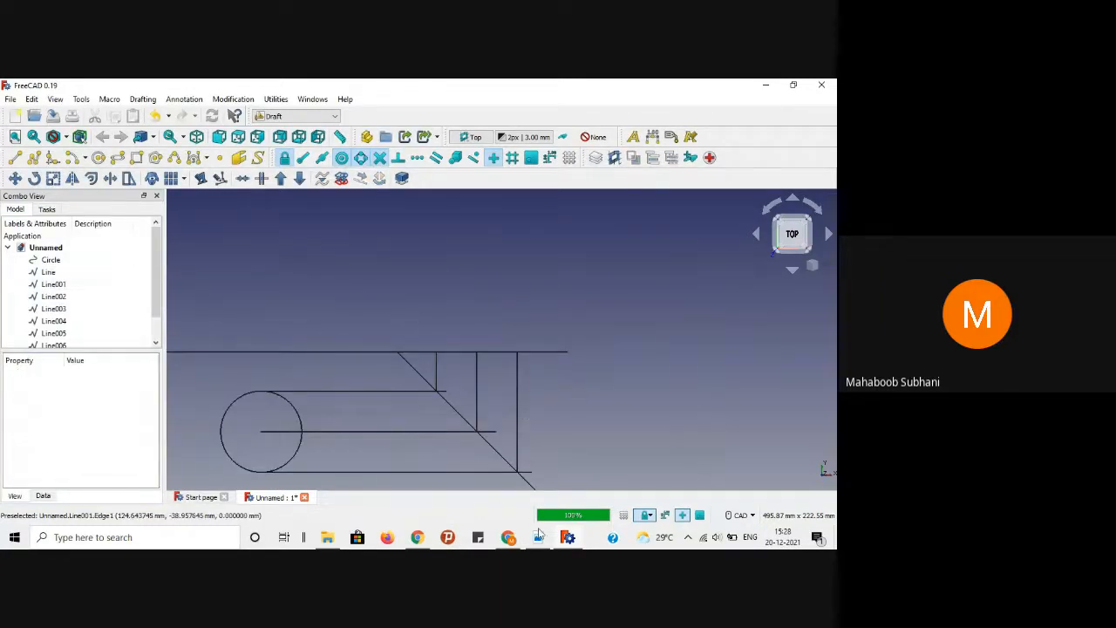
# Step: Read Problem 09 and its projection drawing in the PDF, then switch back to FreeCAD
pyautogui.click(538, 543)
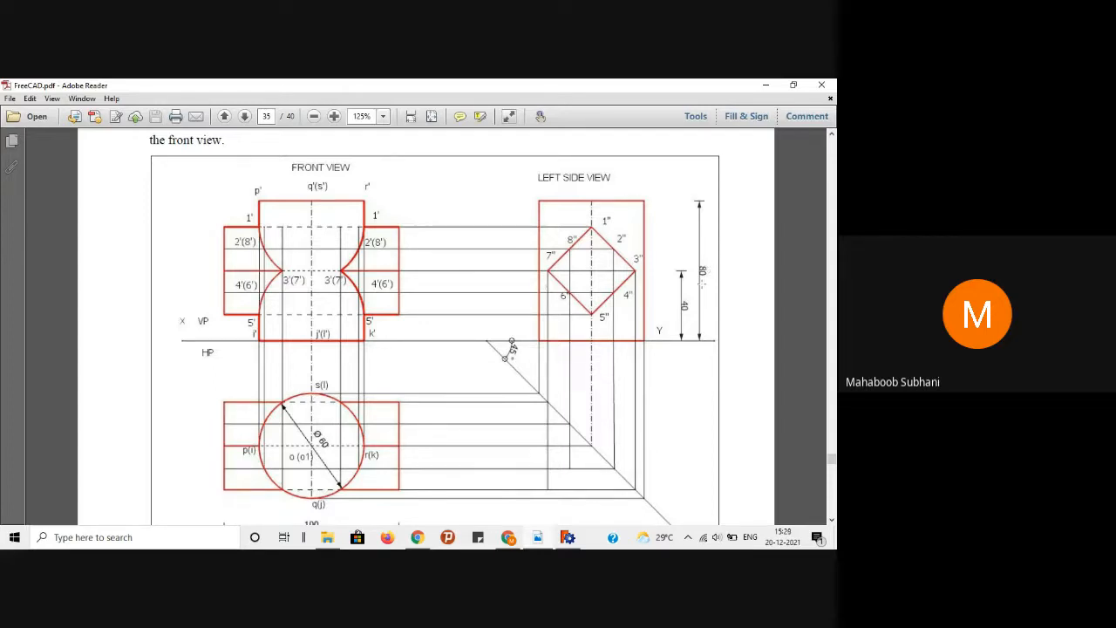
pyautogui.scroll(4, 702, 283)
pyautogui.moveTo(488, 228); pyautogui.dragTo(546, 229)
pyautogui.click(521, 209)
pyautogui.scroll(-3, 521, 209)
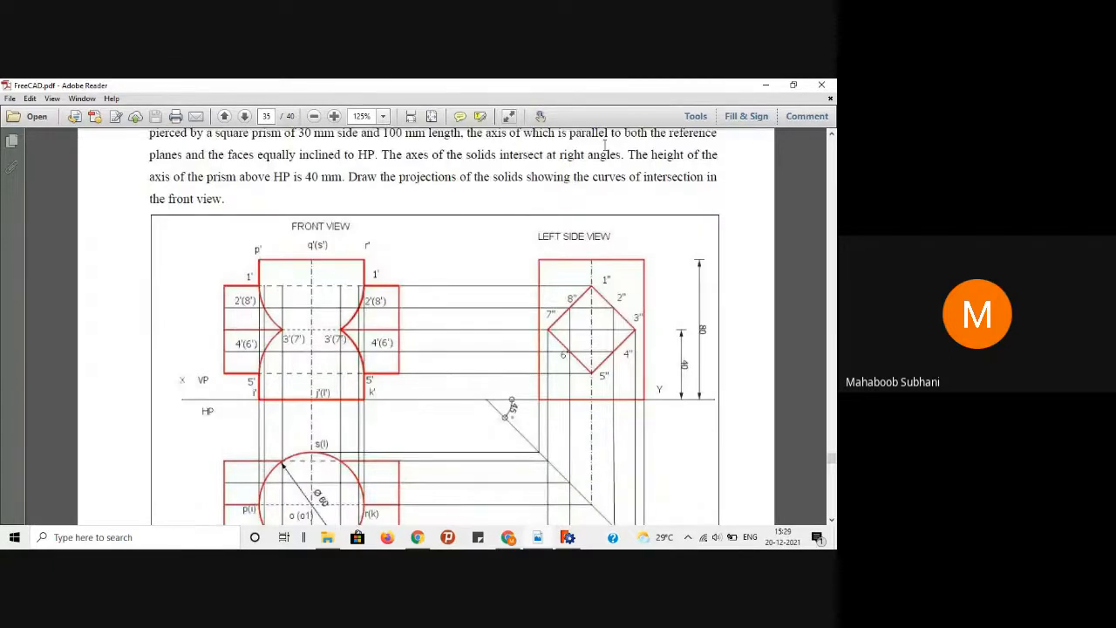
pyautogui.hotkey('alt', 'Tab')
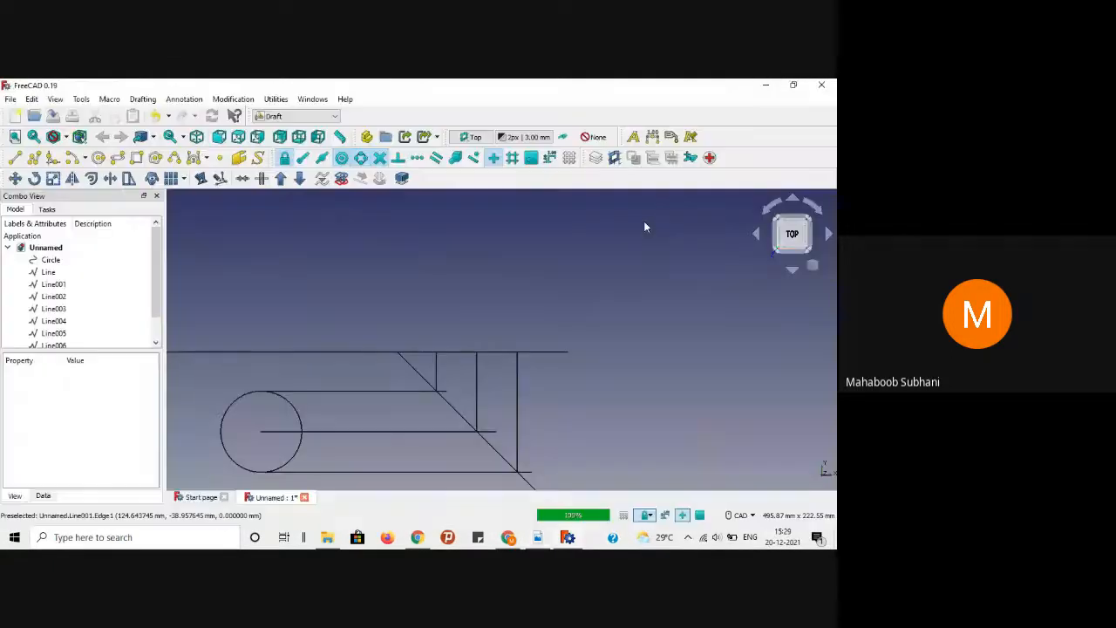
# Step: Draw the left vertical side straight up from the top reference line
pyautogui.click(15, 160)
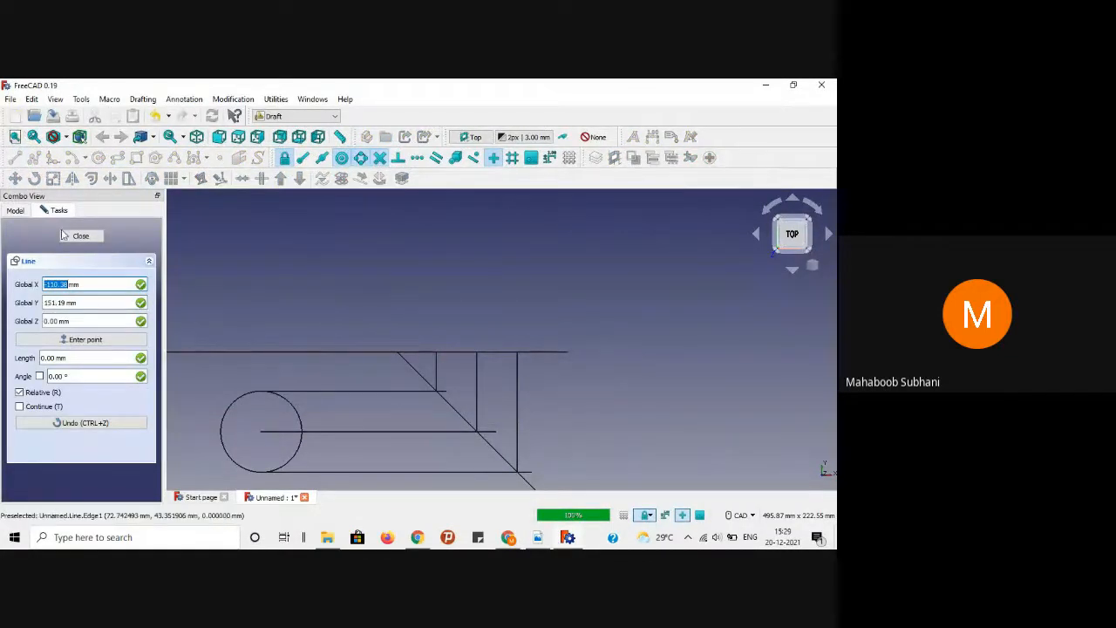
pyautogui.press('Escape')
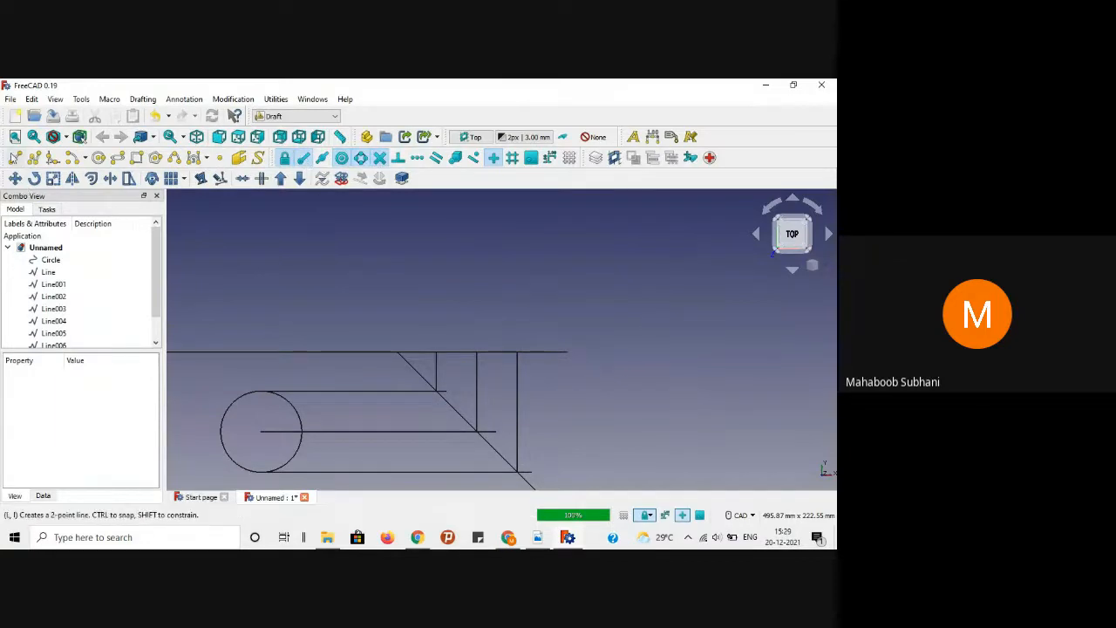
pyautogui.click(17, 158)
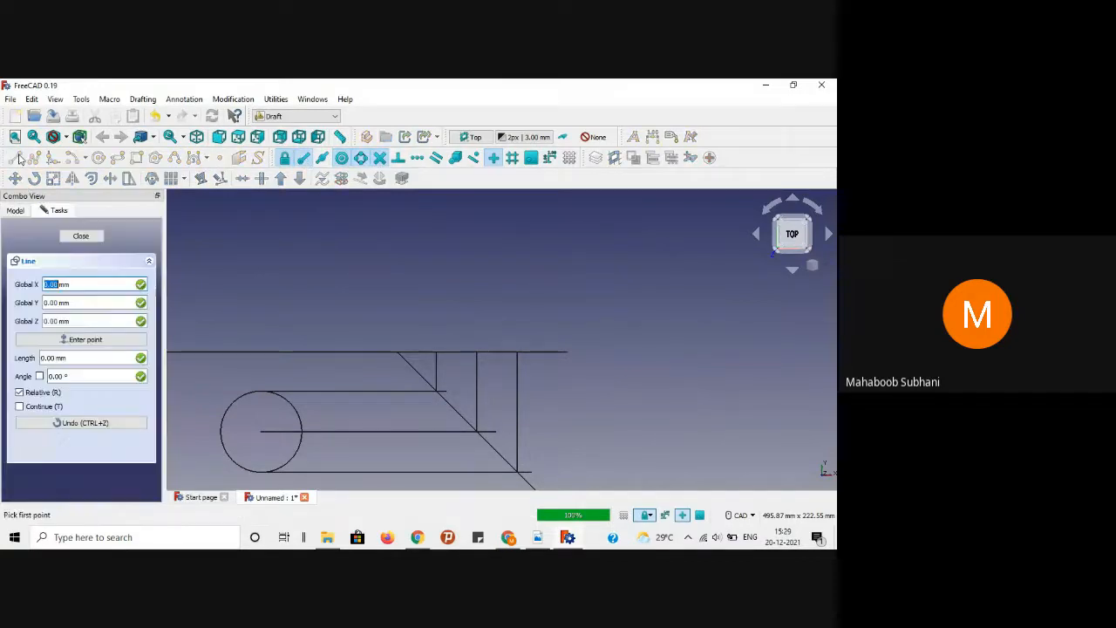
pyautogui.click(436, 351)
pyautogui.write('y')
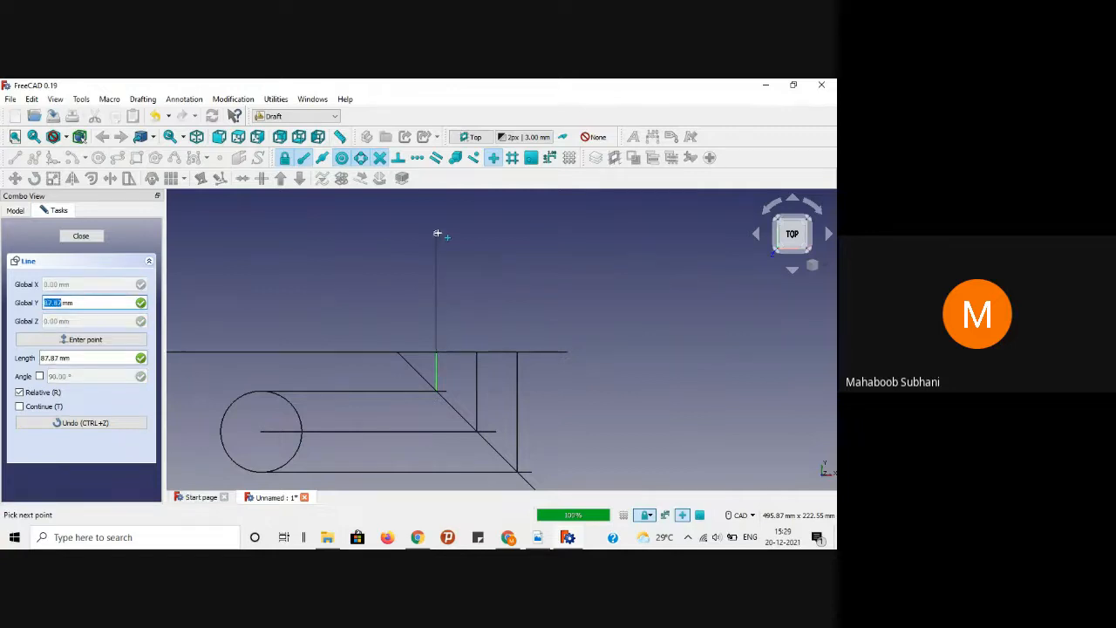
pyautogui.write('8')
pyautogui.press('Tab')
pyautogui.press('Tab')
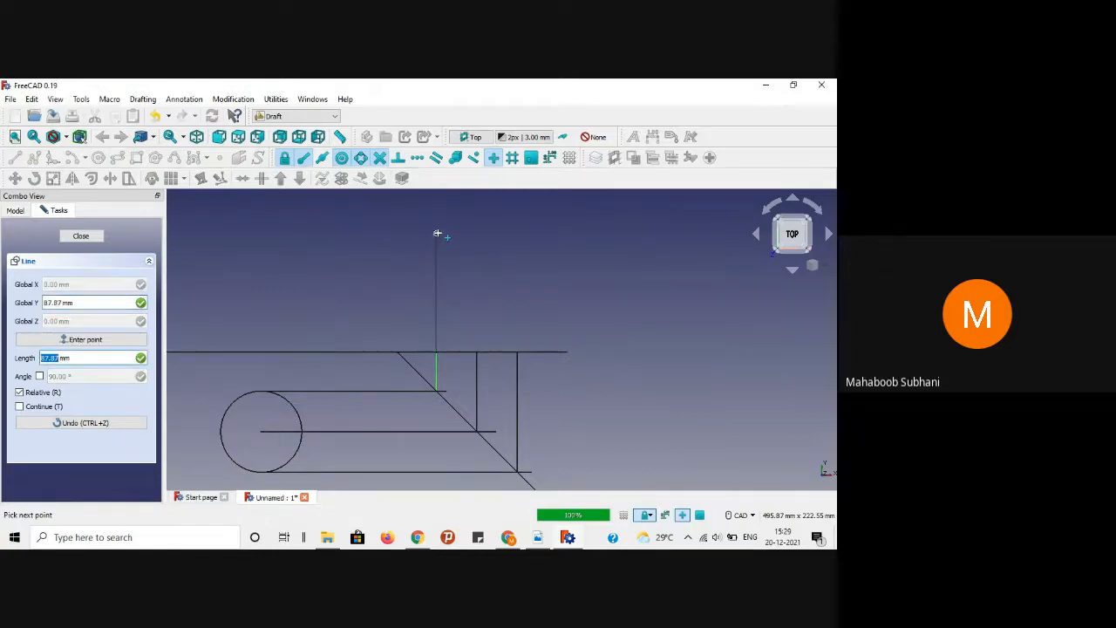
pyautogui.write('8')
pyautogui.press('Return')
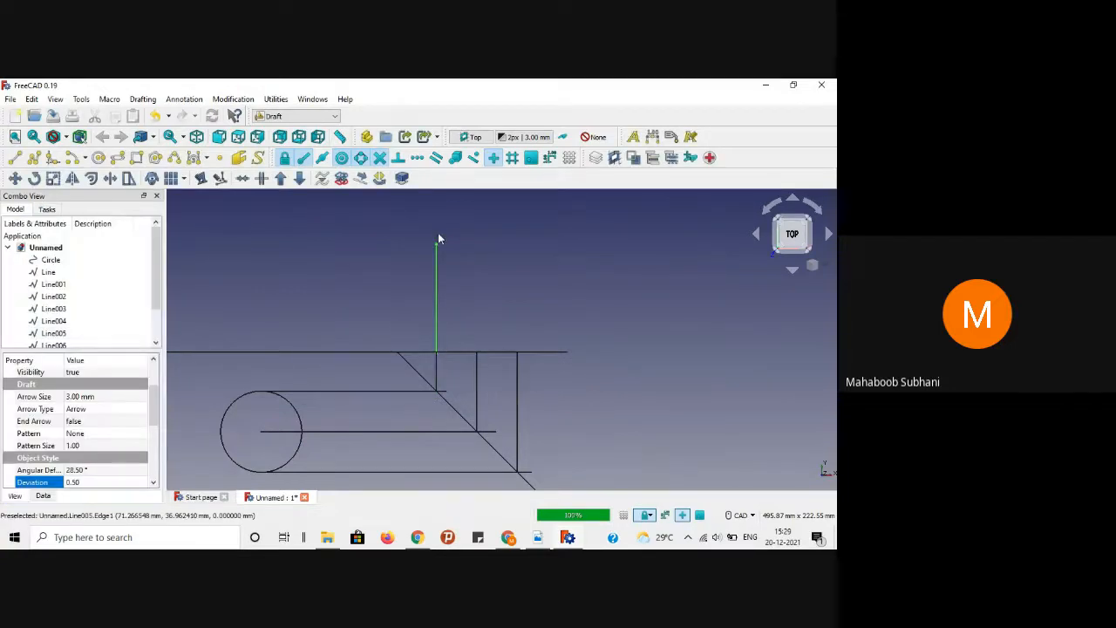
pyautogui.click(509, 234)
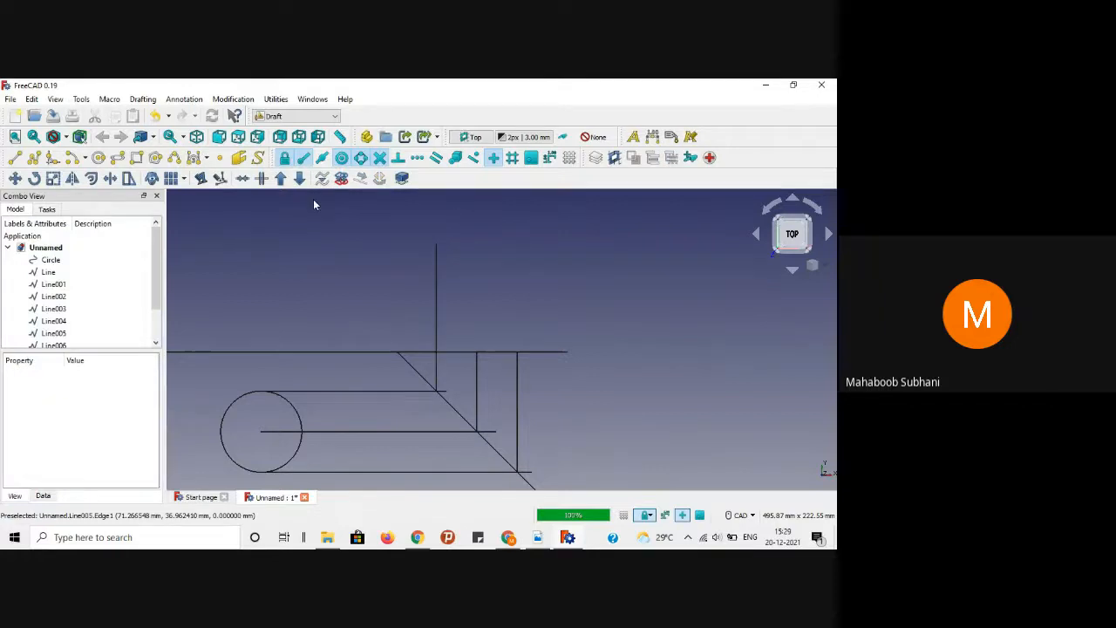
# Step: Draw the 80 mm right vertical side of the rectangle
pyautogui.click(15, 157)
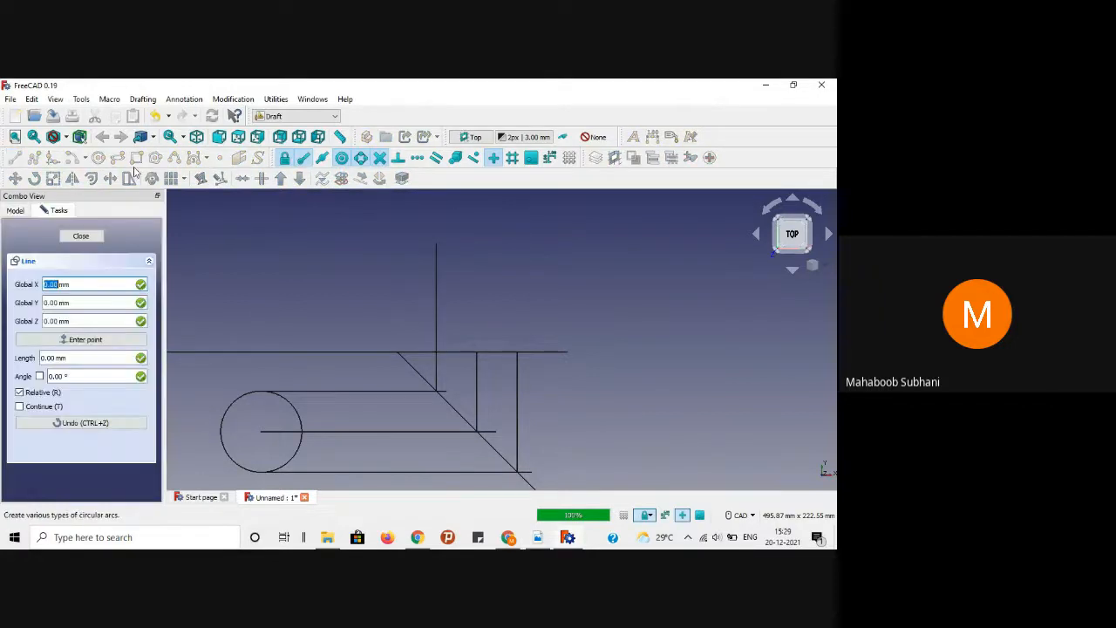
pyautogui.click(518, 366)
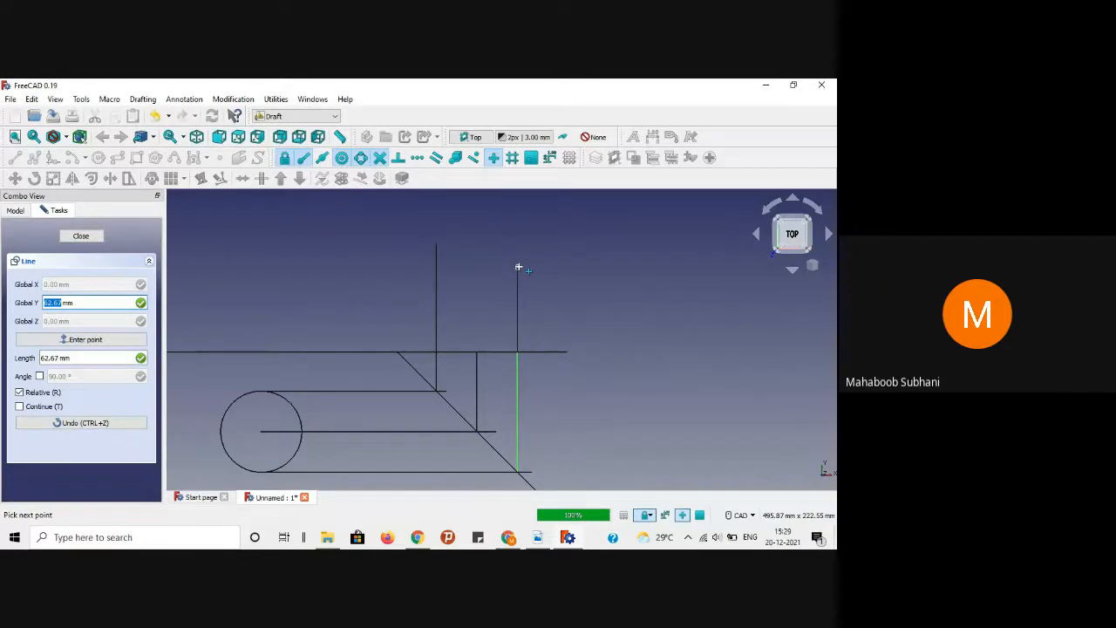
pyautogui.press('Tab')
pyautogui.press('Tab')
pyautogui.write('80')
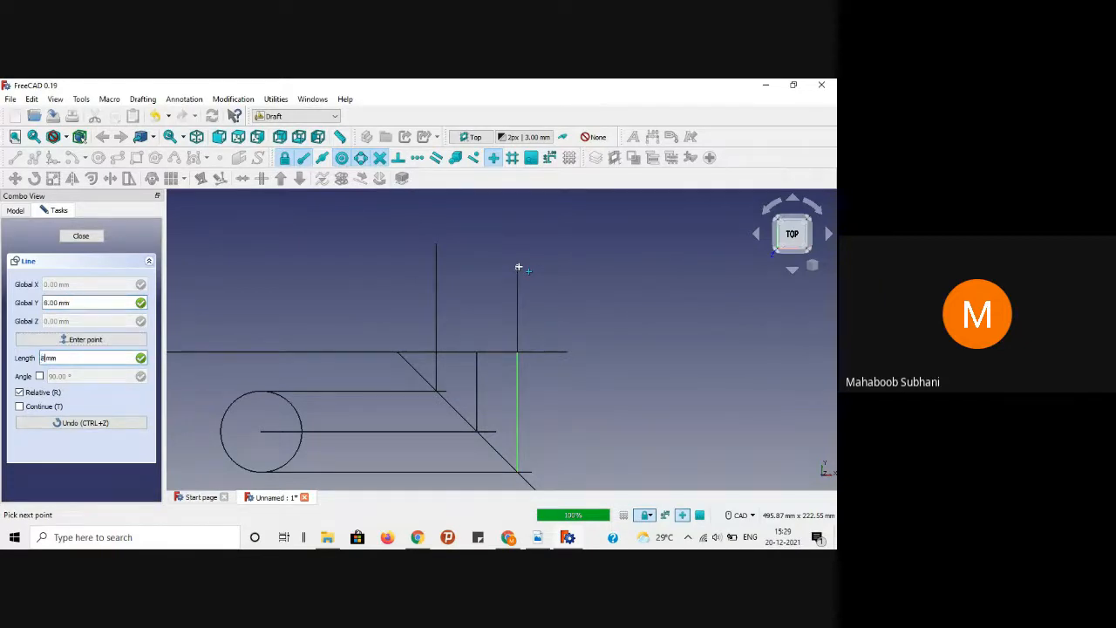
pyautogui.press('Return')
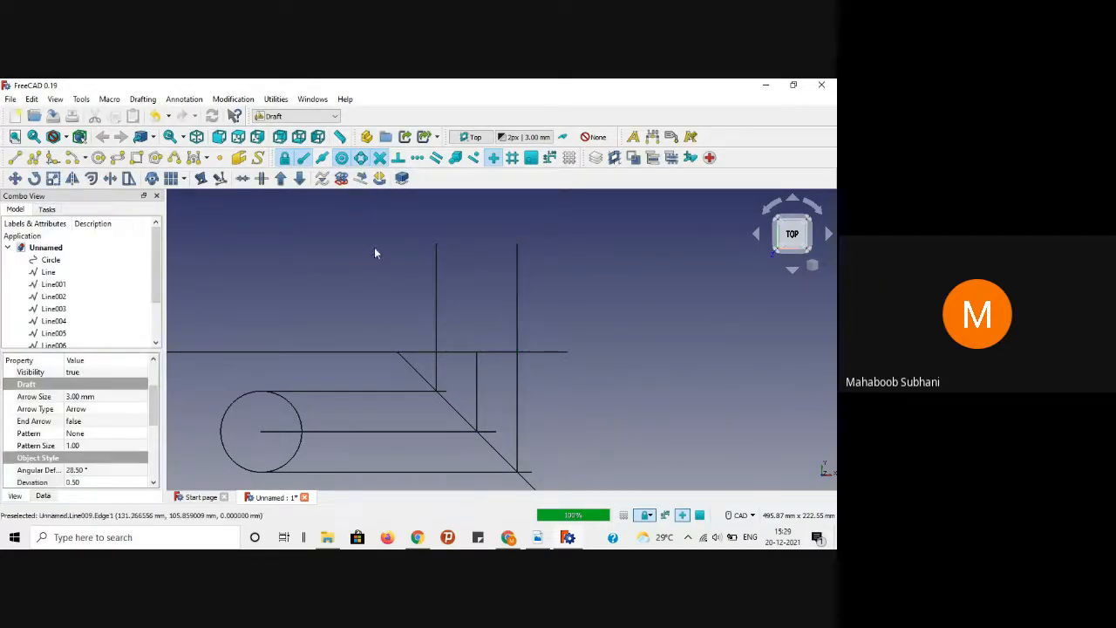
pyautogui.click(374, 246)
# Step: Join the verticals' upper ends with the 60 mm top edge, then select the top and left edges
pyautogui.click(19, 158)
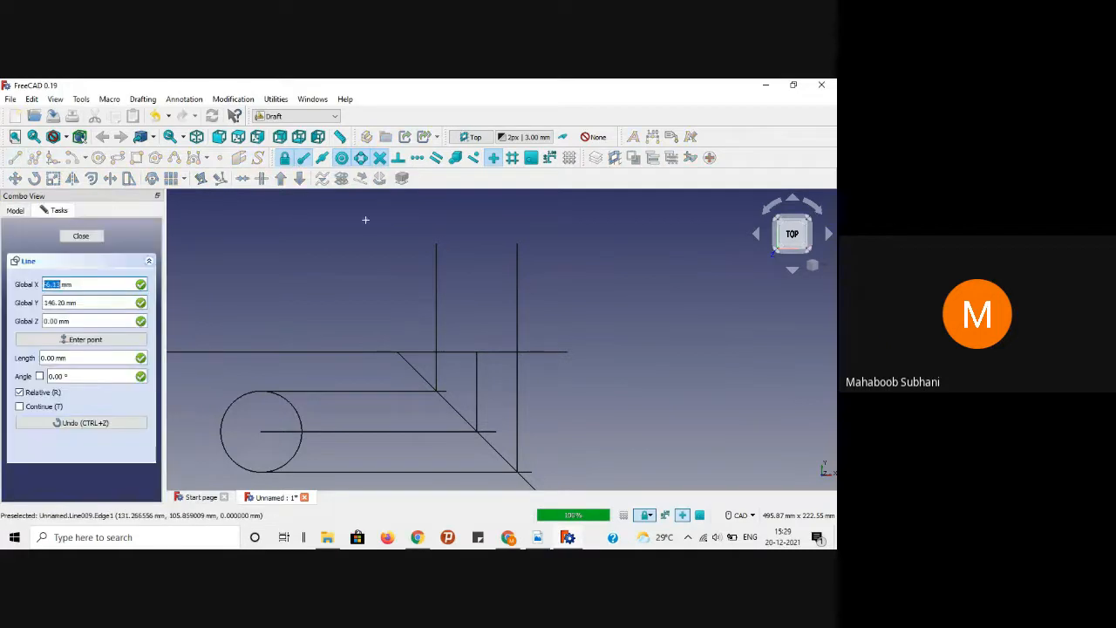
pyautogui.click(436, 245)
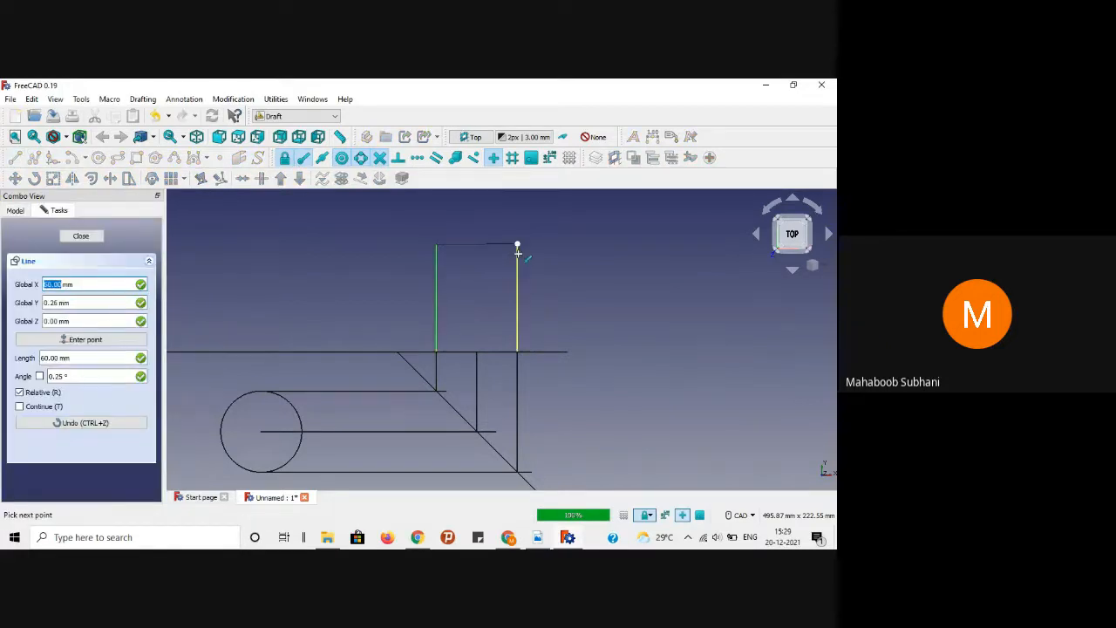
pyautogui.scroll(5, 517, 253)
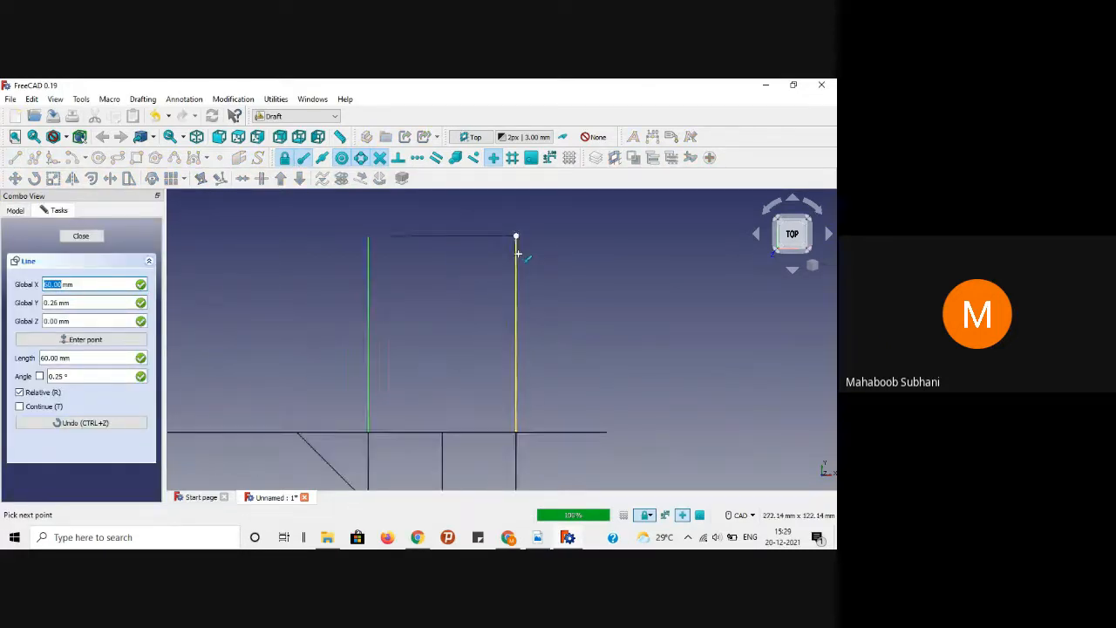
pyautogui.click(514, 253)
pyautogui.scroll(-3, 589, 274)
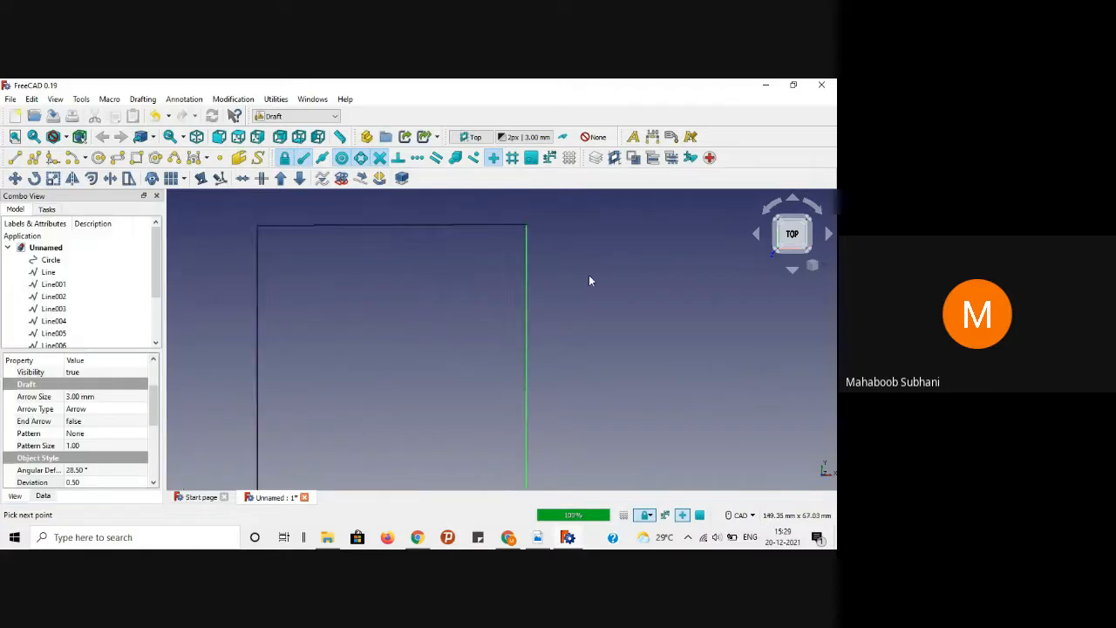
pyautogui.scroll(-4, 471, 322)
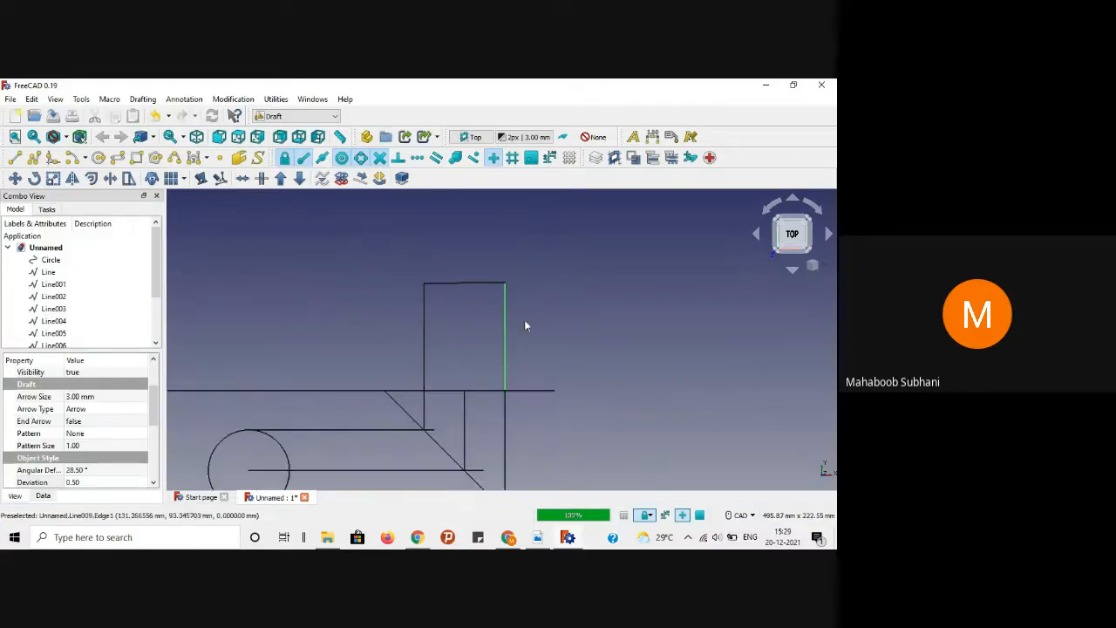
pyautogui.keyDown('ctrl'); pyautogui.click(482, 283); pyautogui.keyUp('ctrl')
pyautogui.keyDown('ctrl'); pyautogui.click(426, 328); pyautogui.keyUp('ctrl')
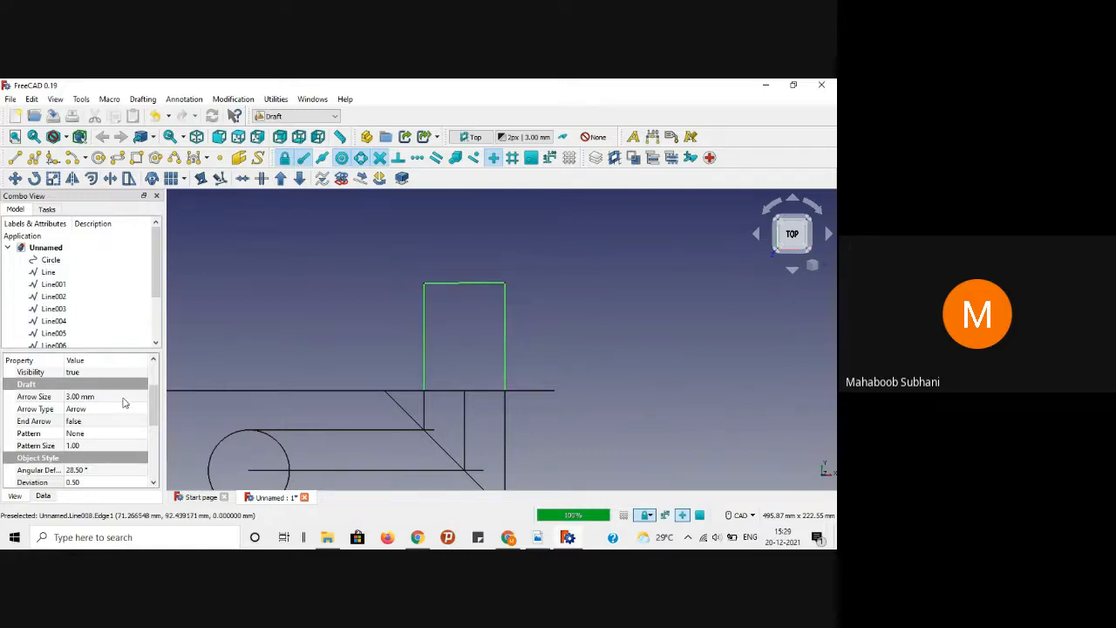
# Step: Set the selected edges' Angular Deflection to 1° and Deviation to 0.01
pyautogui.moveTo(155, 401); pyautogui.dragTo(155, 419)
pyautogui.click(79, 437)
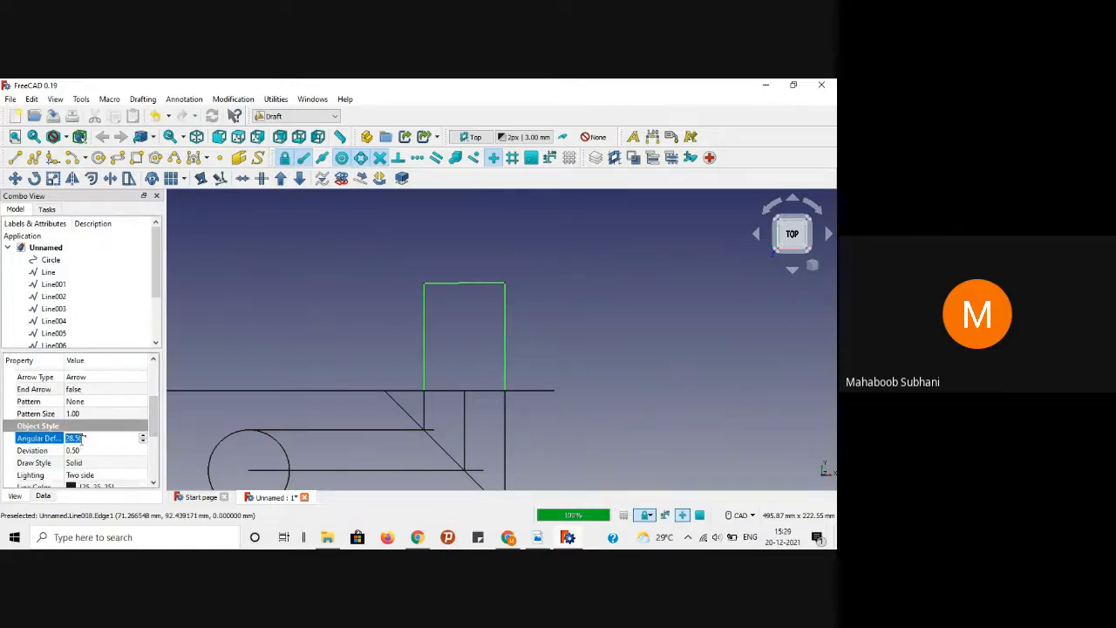
pyautogui.write('1')
pyautogui.press('Return')
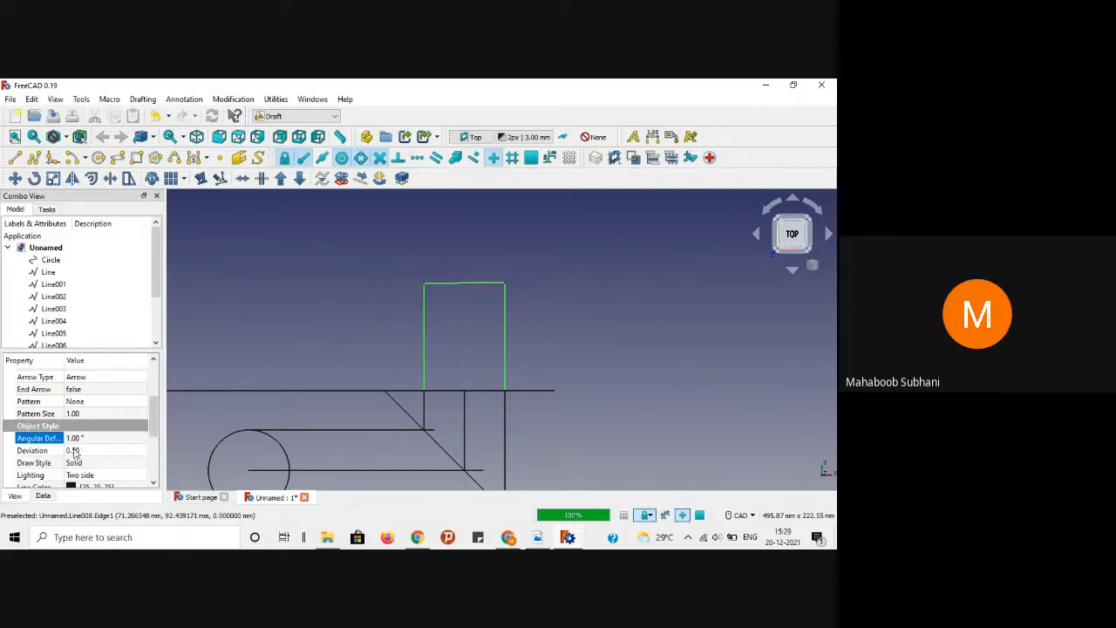
pyautogui.click(78, 450)
pyautogui.write('0')
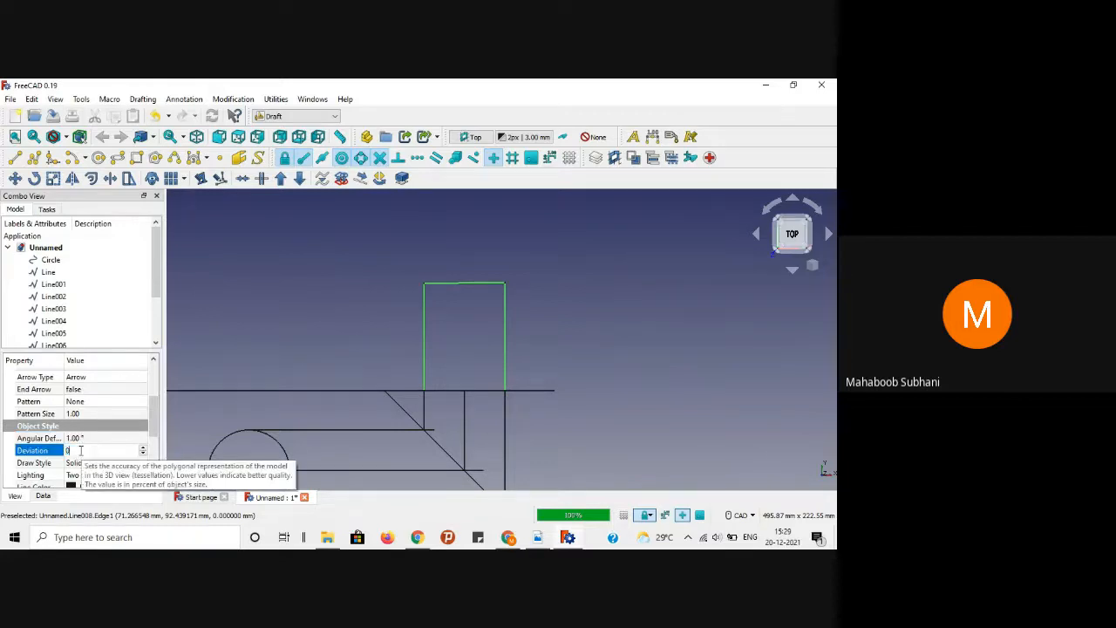
pyautogui.press('Return')
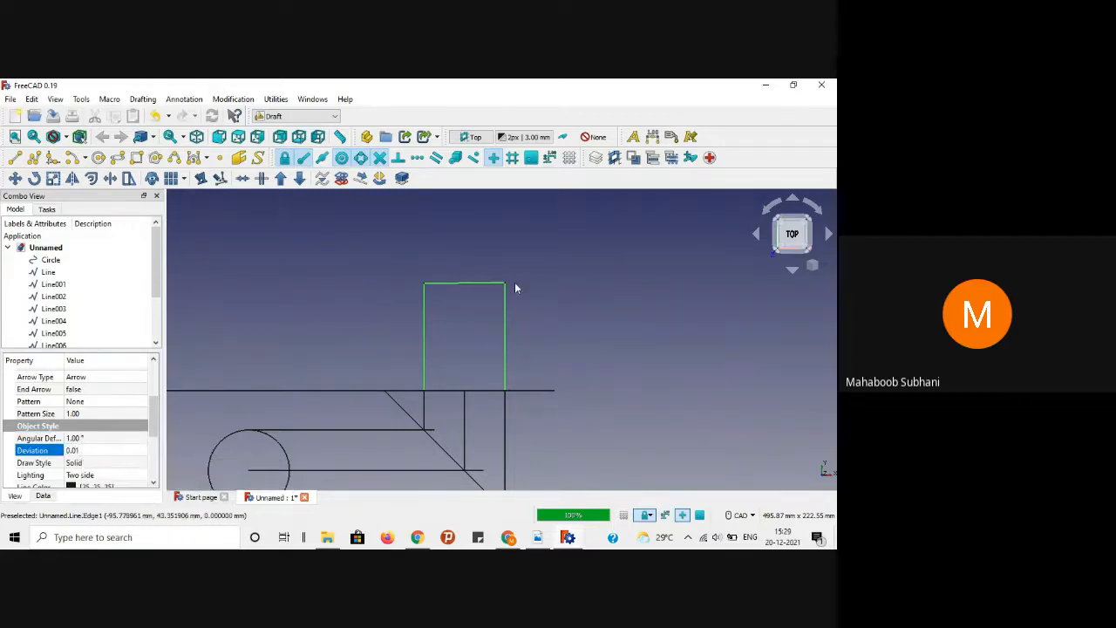
pyautogui.click(574, 273)
# Step: Delete the rectangle's top edge and redraw it between the two sides' top ends
pyautogui.scroll(5, 468, 282)
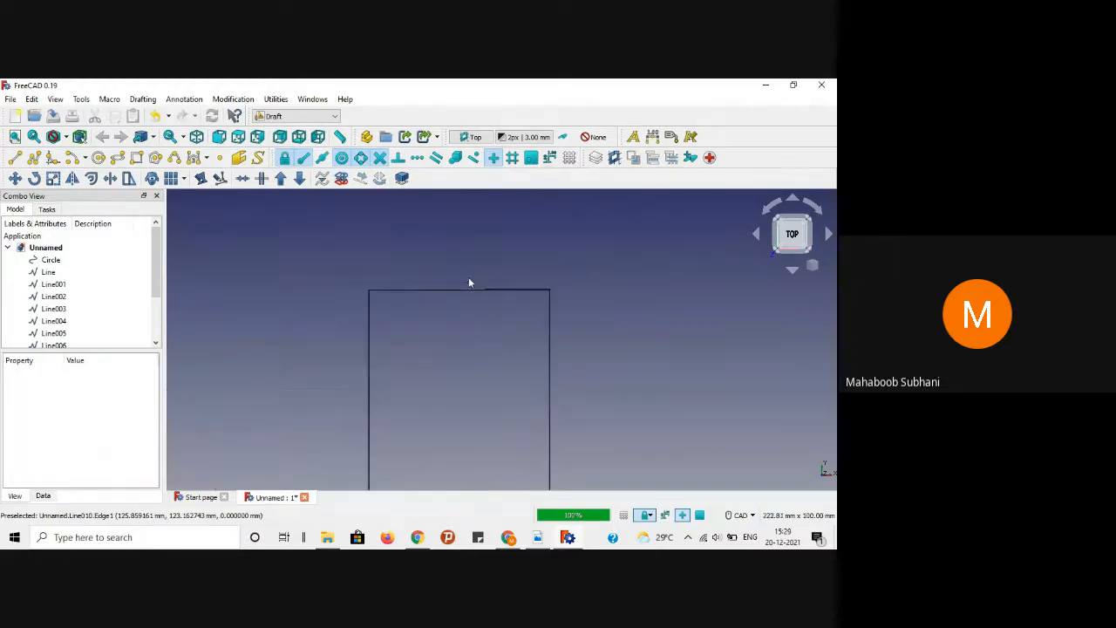
pyautogui.scroll(-3, 469, 282)
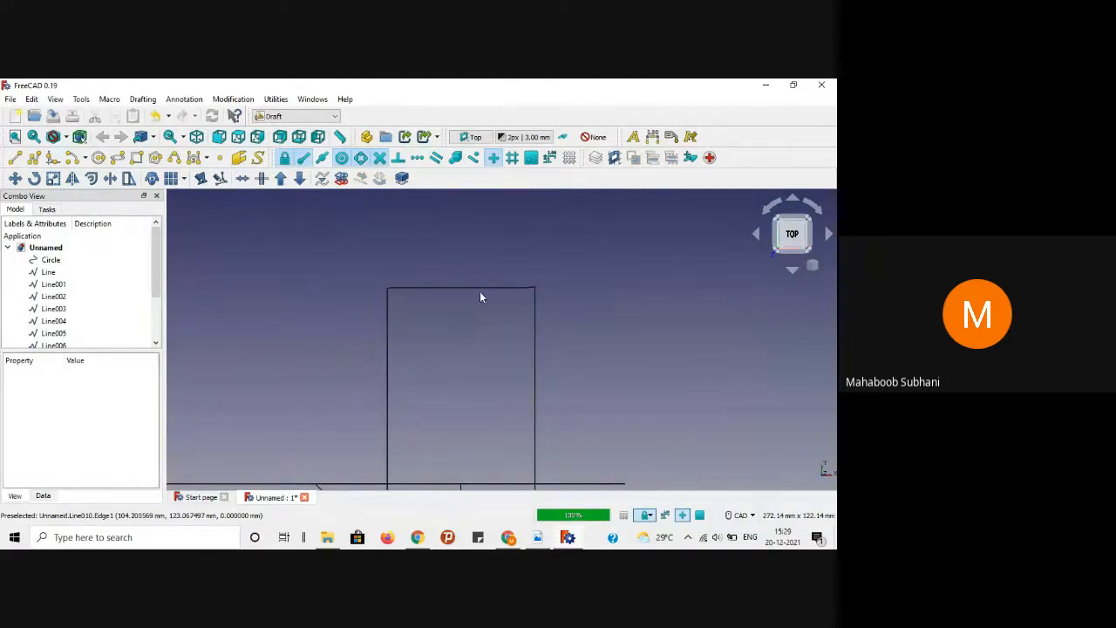
pyautogui.click(486, 289)
pyautogui.press('Delete')
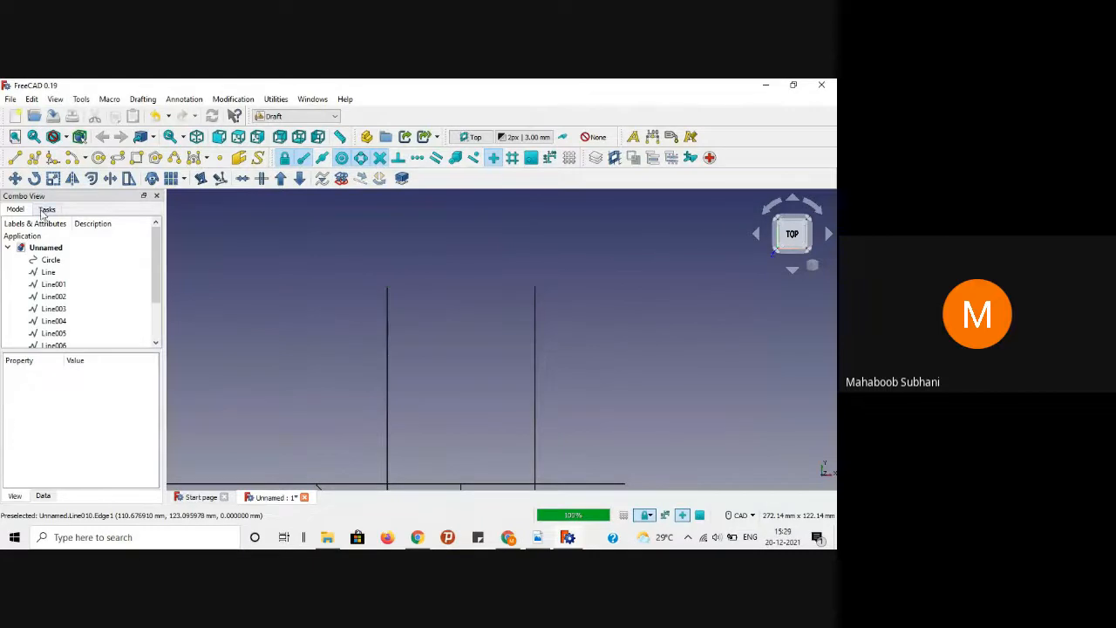
pyautogui.click(14, 157)
pyautogui.click(387, 300)
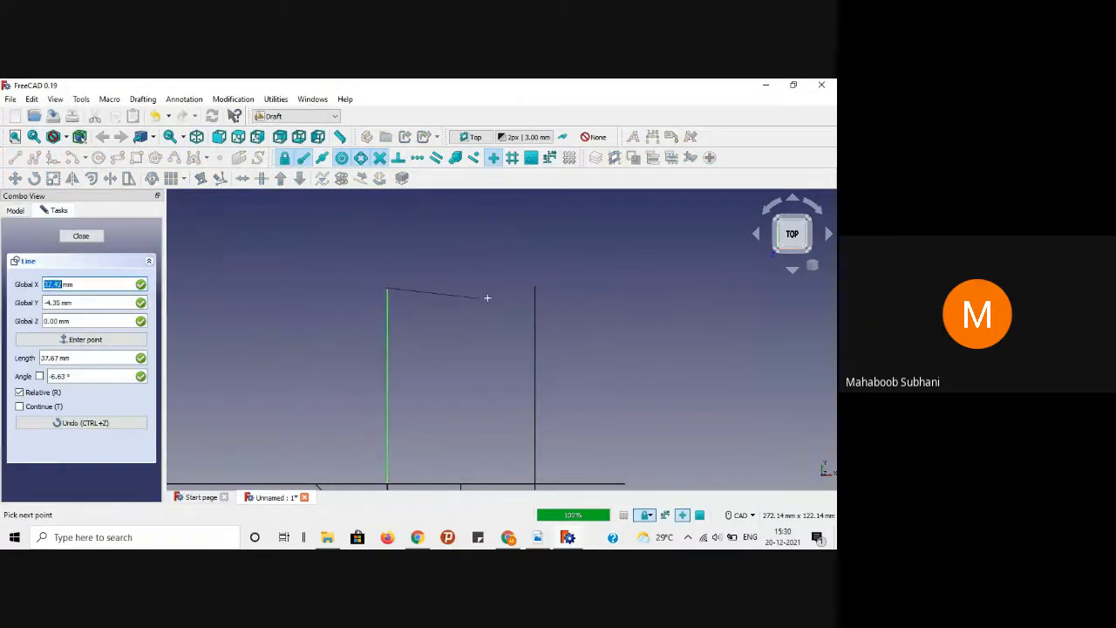
pyautogui.click(534, 291)
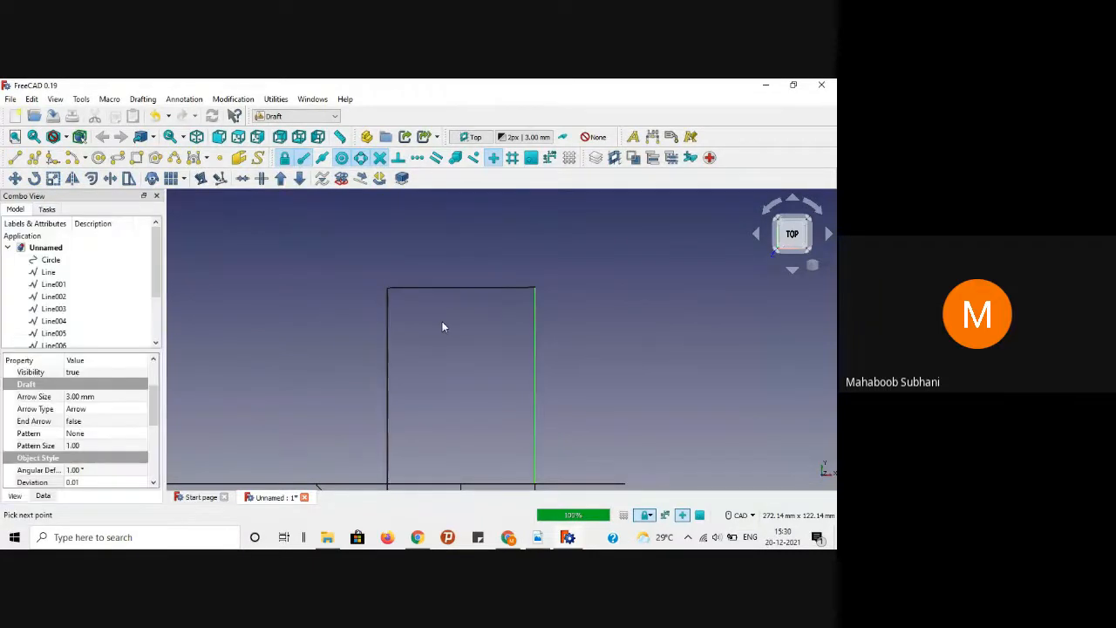
pyautogui.click(442, 322)
# Step: Check the reference PDF drawing, then return to the FreeCAD view
pyautogui.click(535, 540)
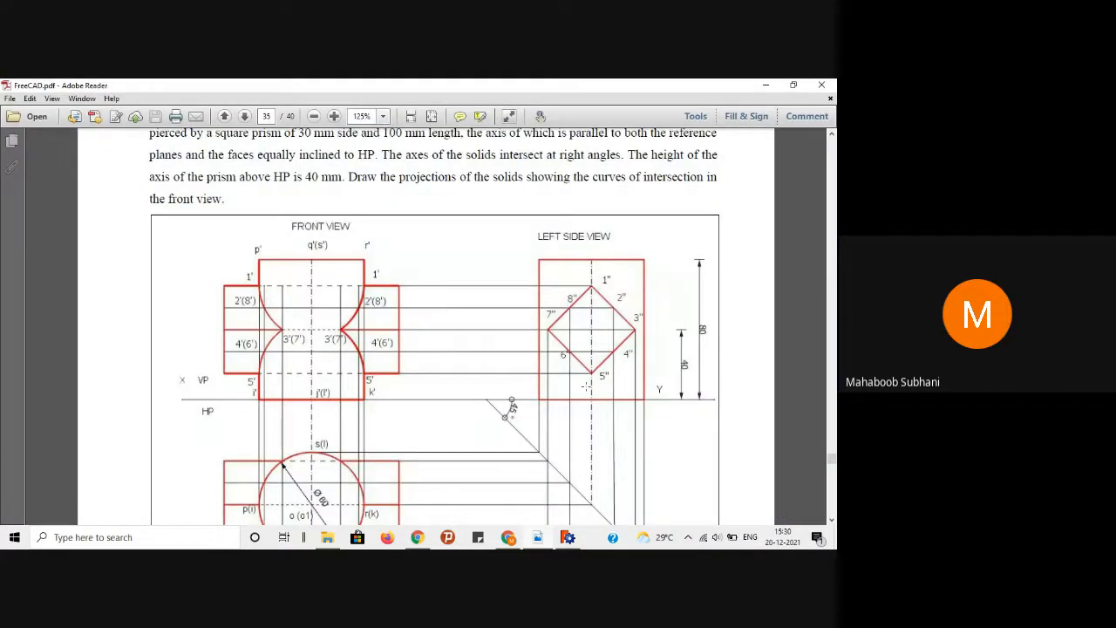
pyautogui.click(766, 84)
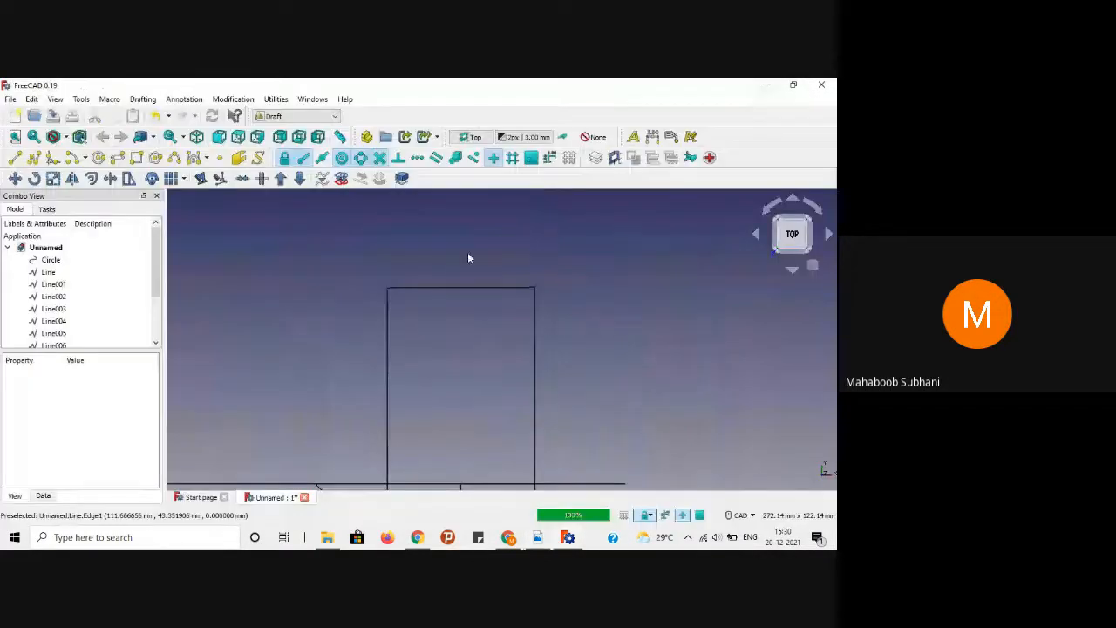
pyautogui.scroll(2, 467, 257)
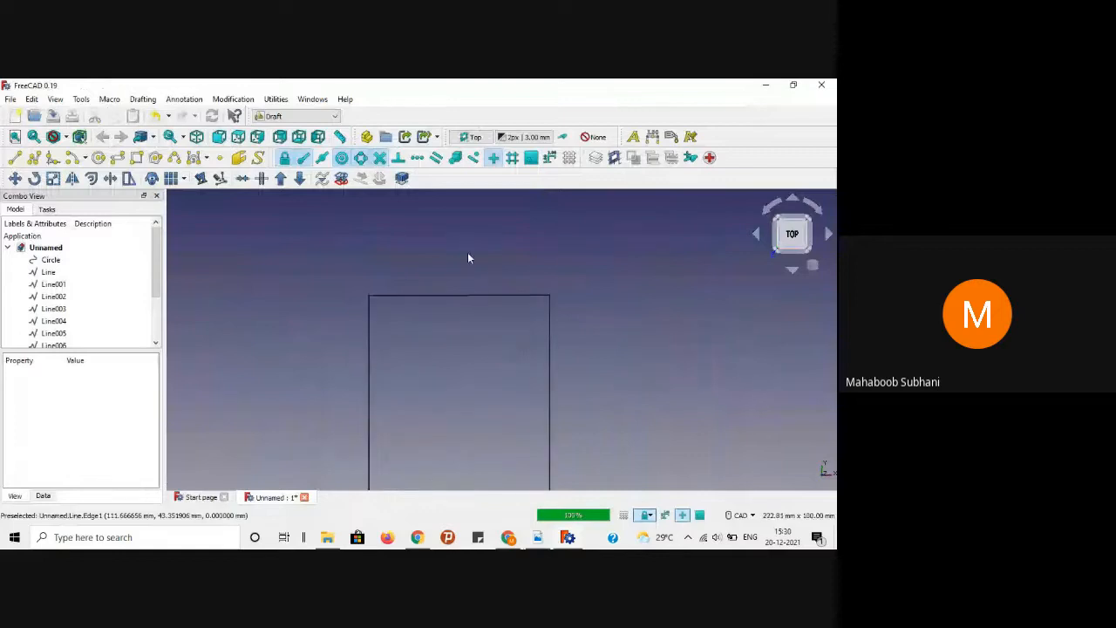
pyautogui.click(15, 157)
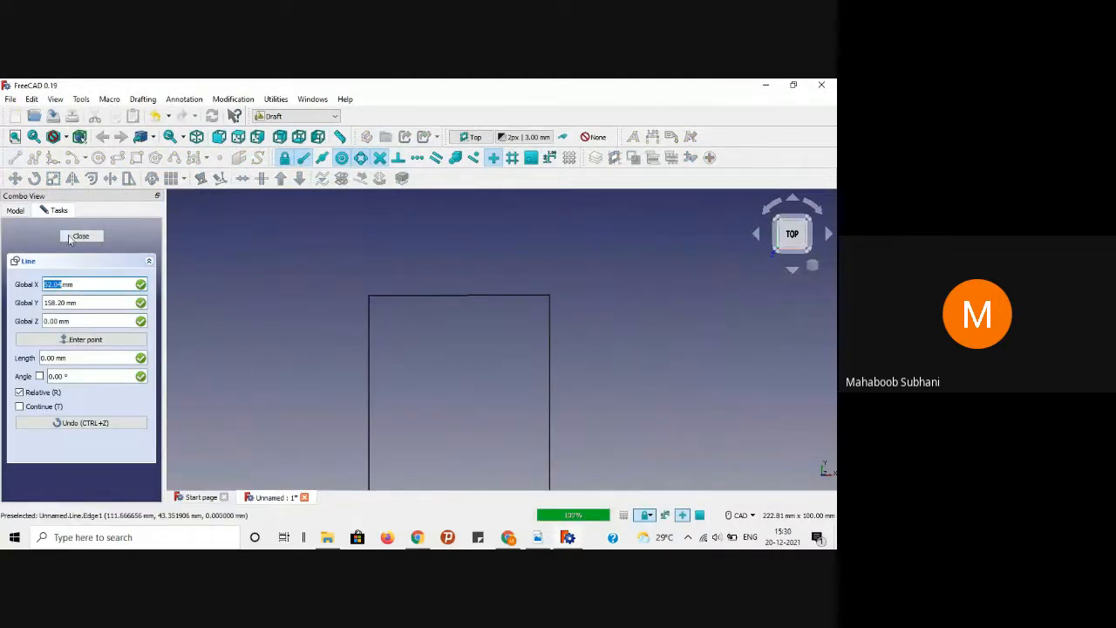
pyautogui.press('Escape')
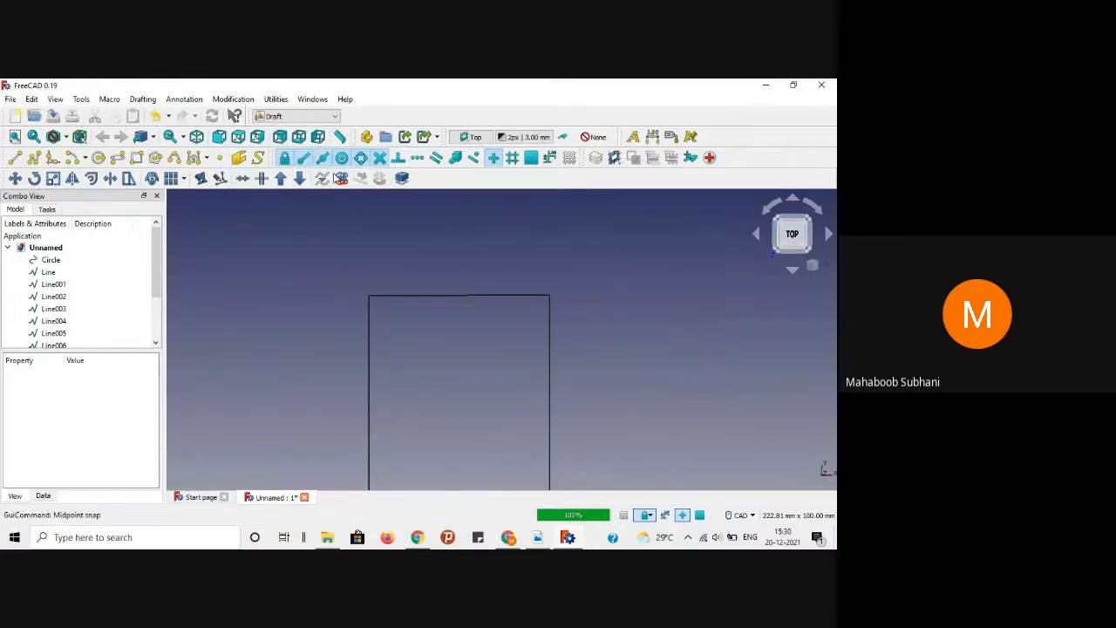
pyautogui.scroll(-2, 385, 213)
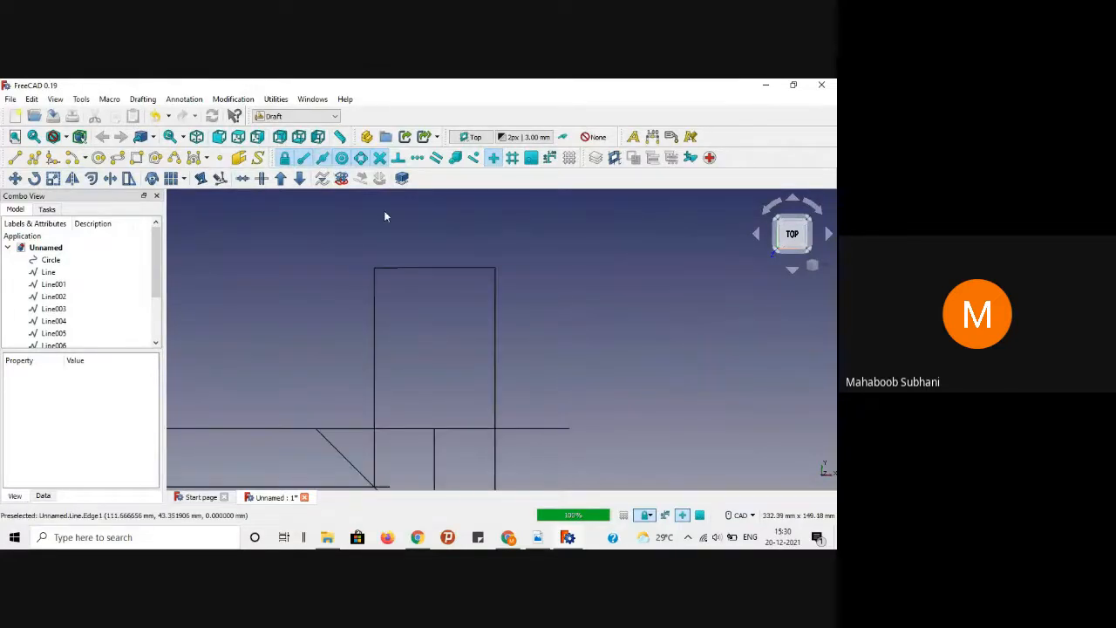
# Step: Draw a vertical line from the top edge's midpoint straight down to the reference line
pyautogui.click(15, 158)
pyautogui.click(444, 268)
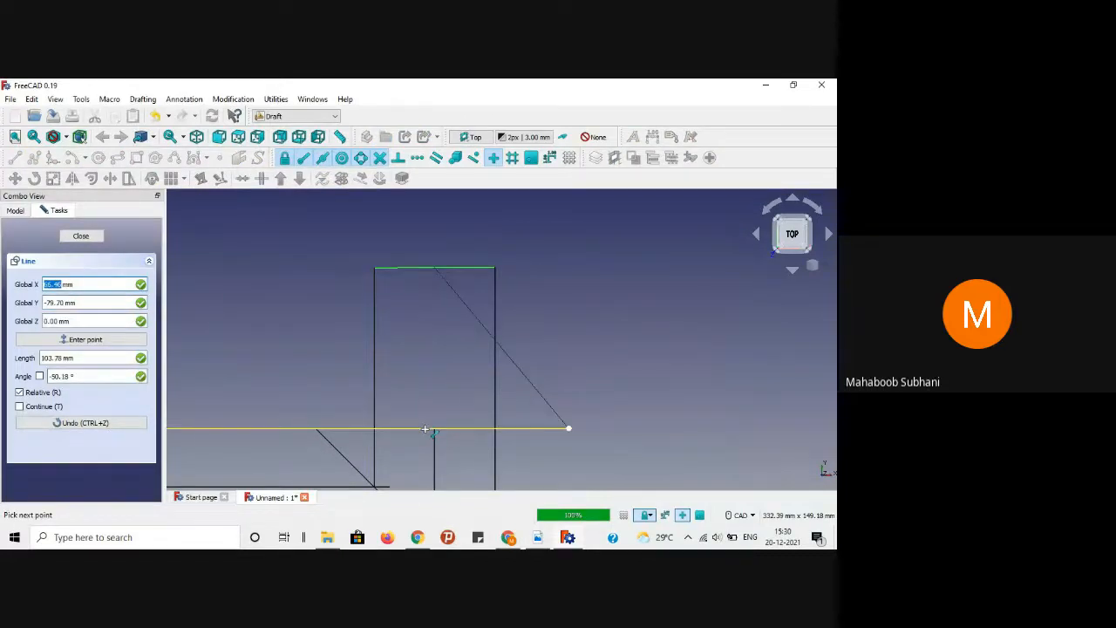
pyautogui.write('0')
pyautogui.press('Return')
pyautogui.press('Return')
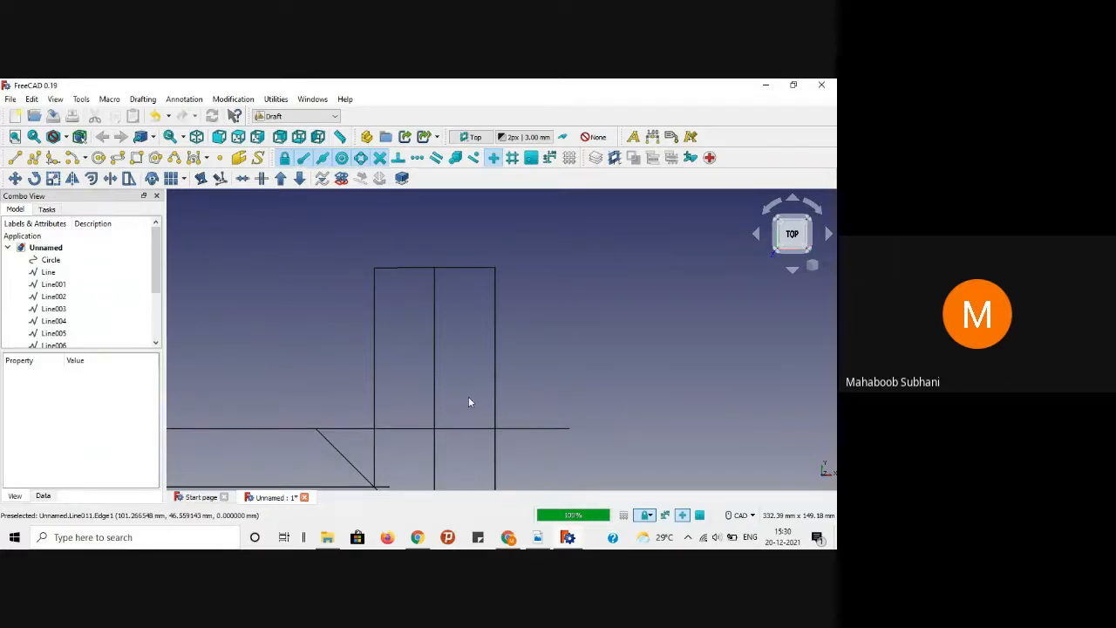
# Step: Give the centre line Angular Deflection 1, Deviation 0.01 and Dashdot draw style
pyautogui.click(436, 338)
pyautogui.scroll(-3, 70, 436)
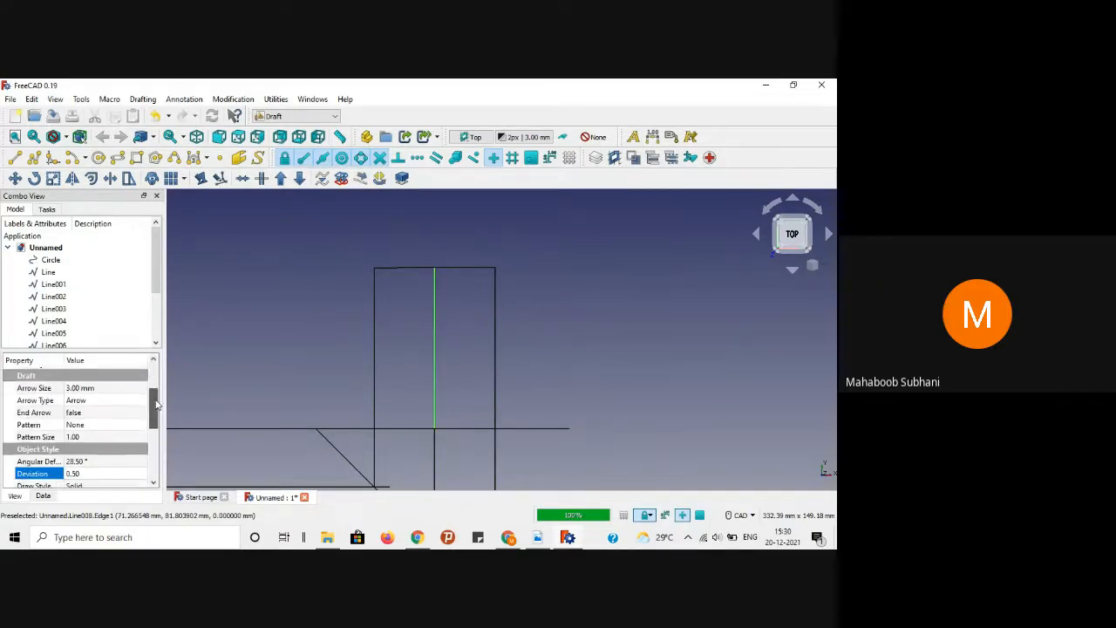
pyautogui.click(77, 444)
pyautogui.write('1')
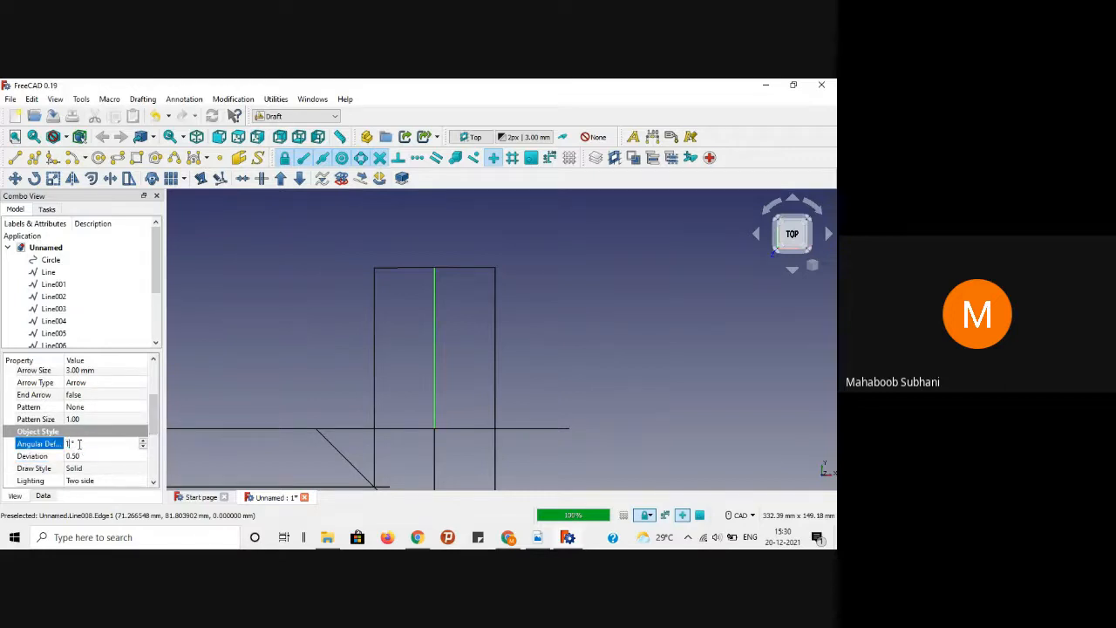
pyautogui.click(77, 456)
pyautogui.write('0.')
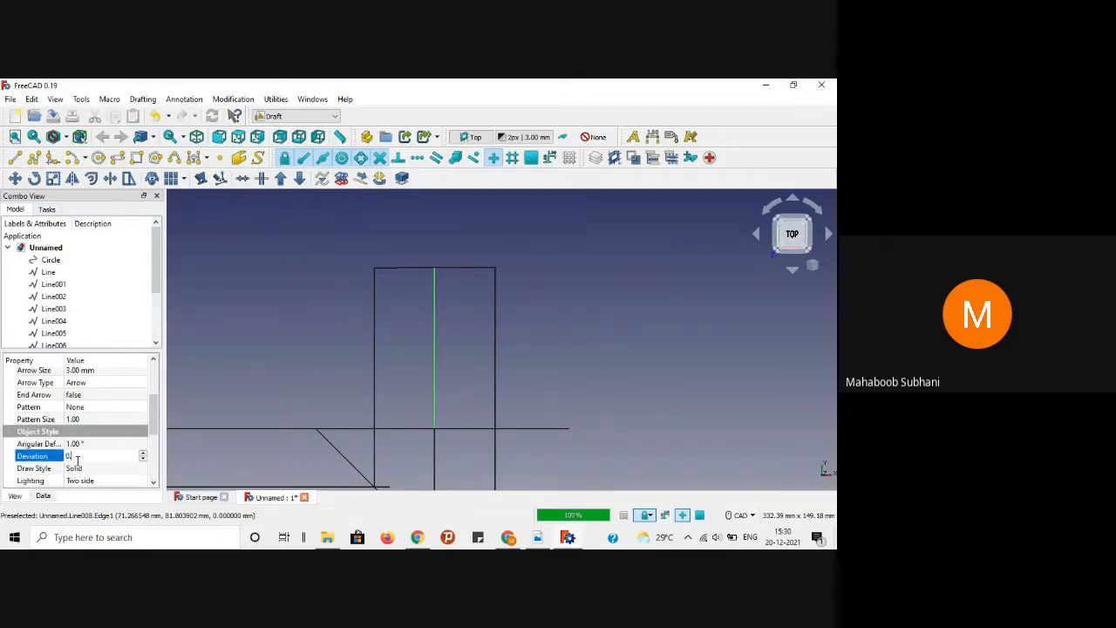
pyautogui.write('01')
pyautogui.press('Return')
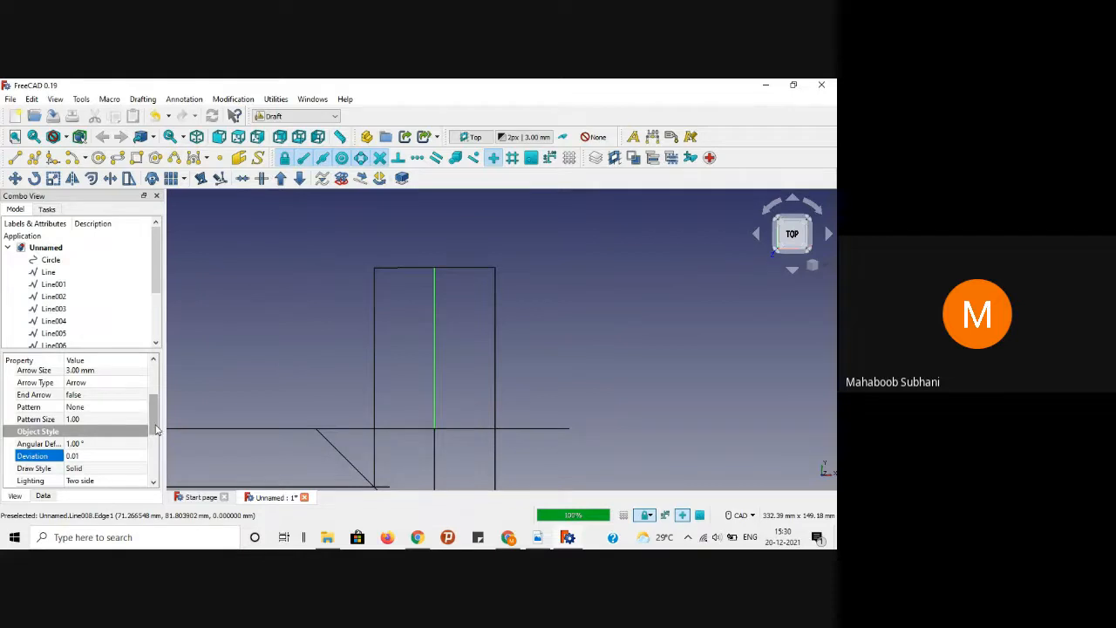
pyautogui.scroll(-2, 119, 451)
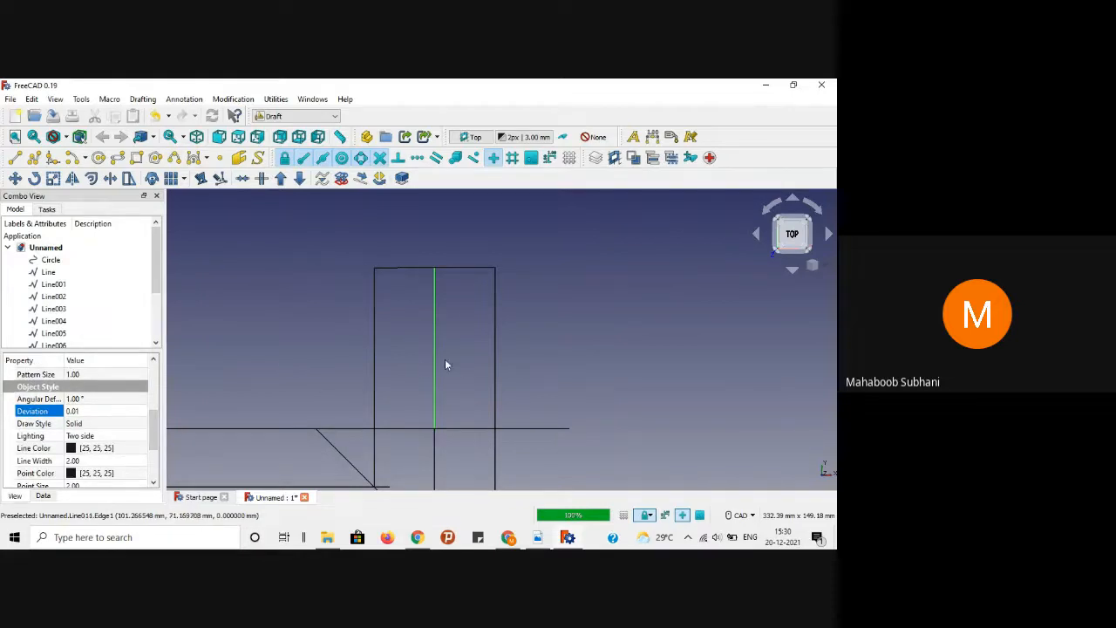
pyautogui.click(142, 424)
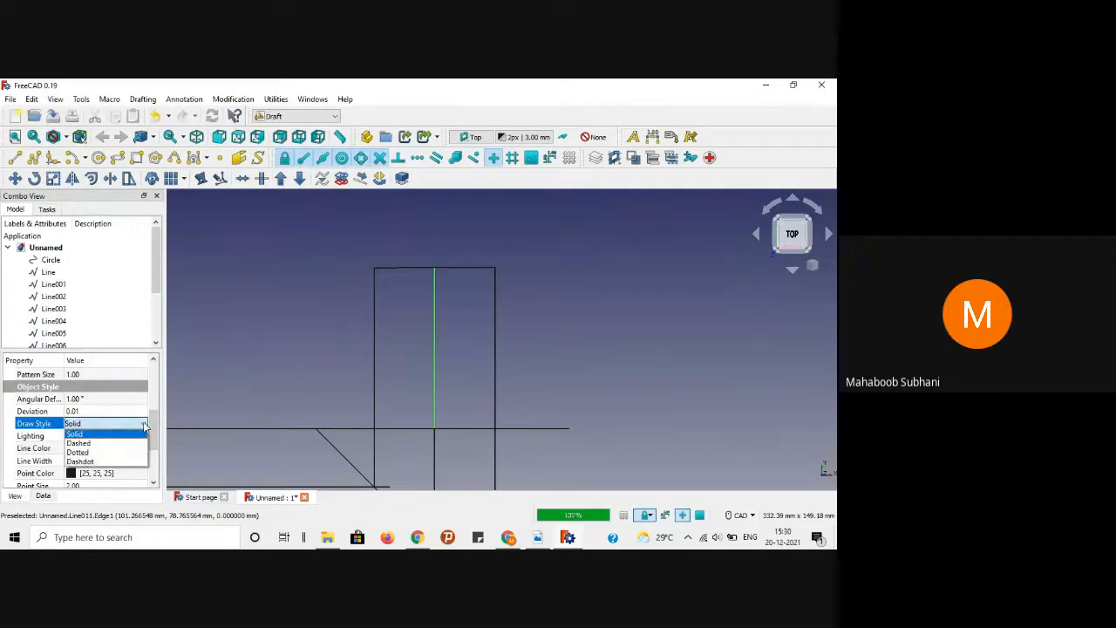
pyautogui.click(92, 462)
pyautogui.click(608, 320)
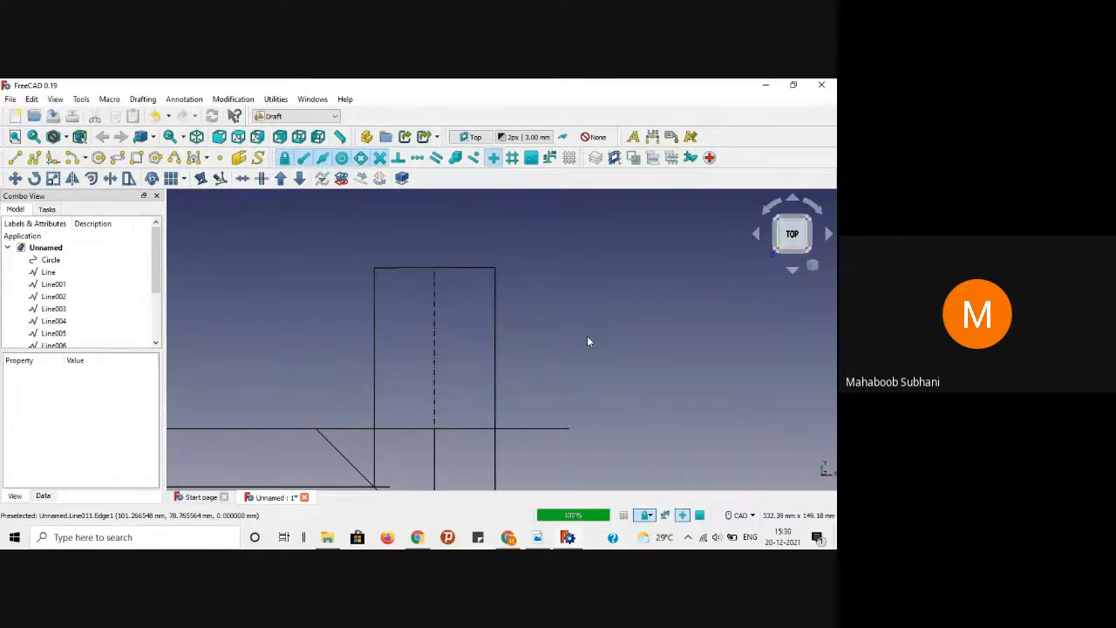
pyautogui.click(537, 537)
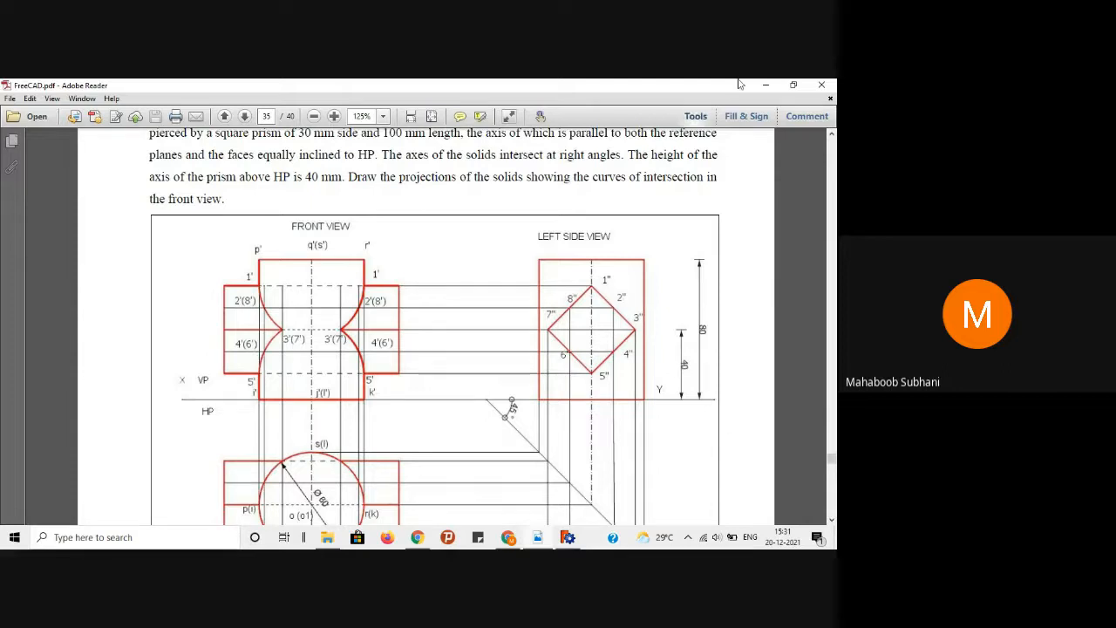
pyautogui.hotkey('alt', 'Tab')
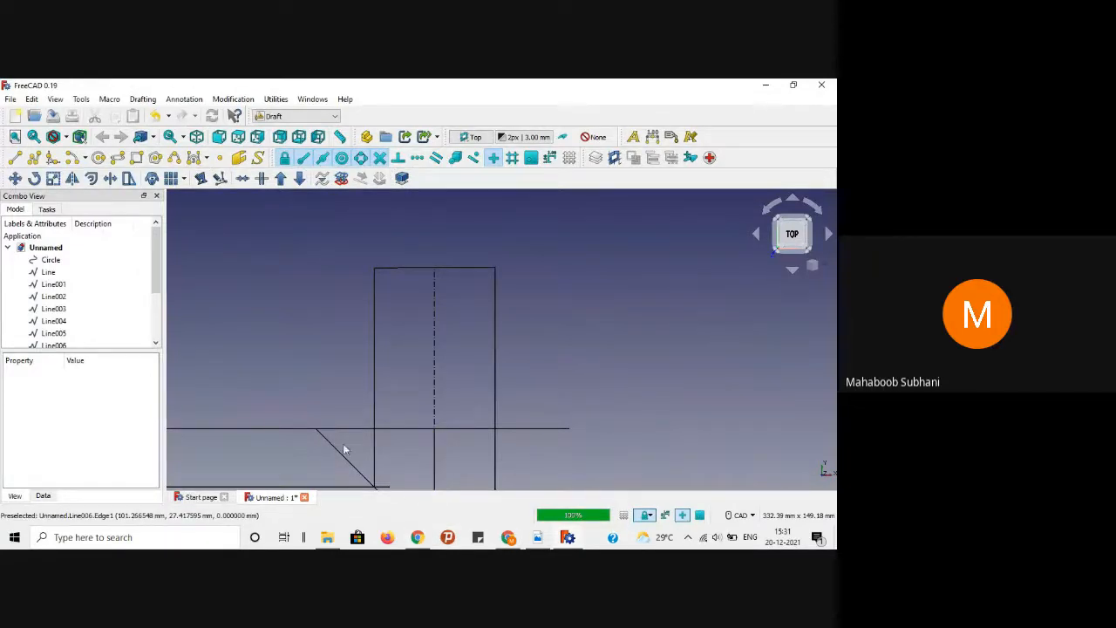
pyautogui.click(538, 539)
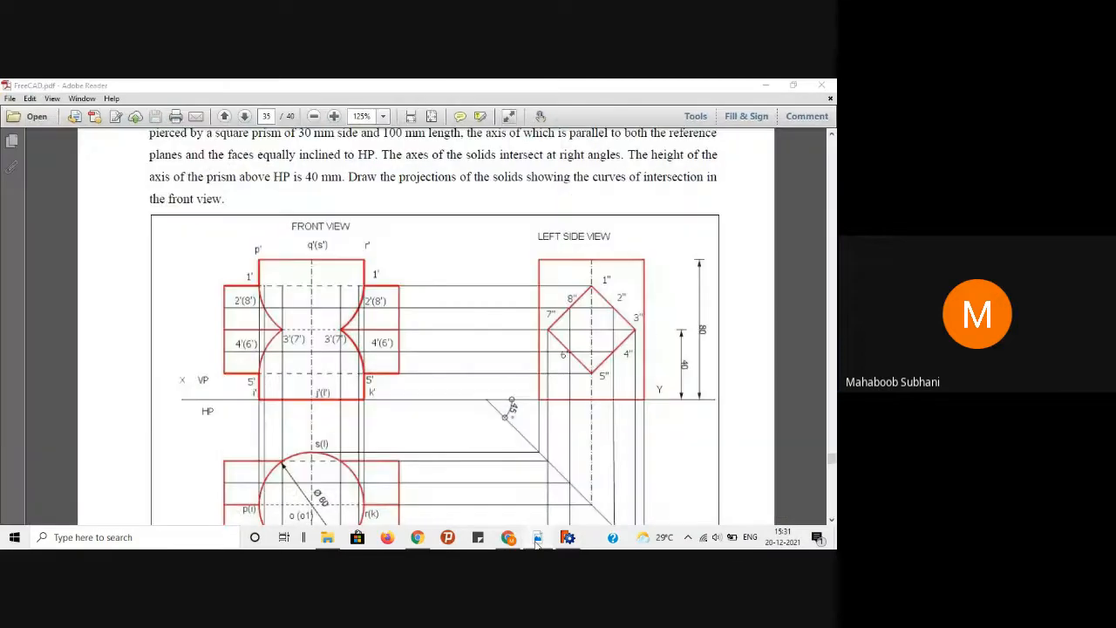
pyautogui.click(537, 544)
pyautogui.click(16, 161)
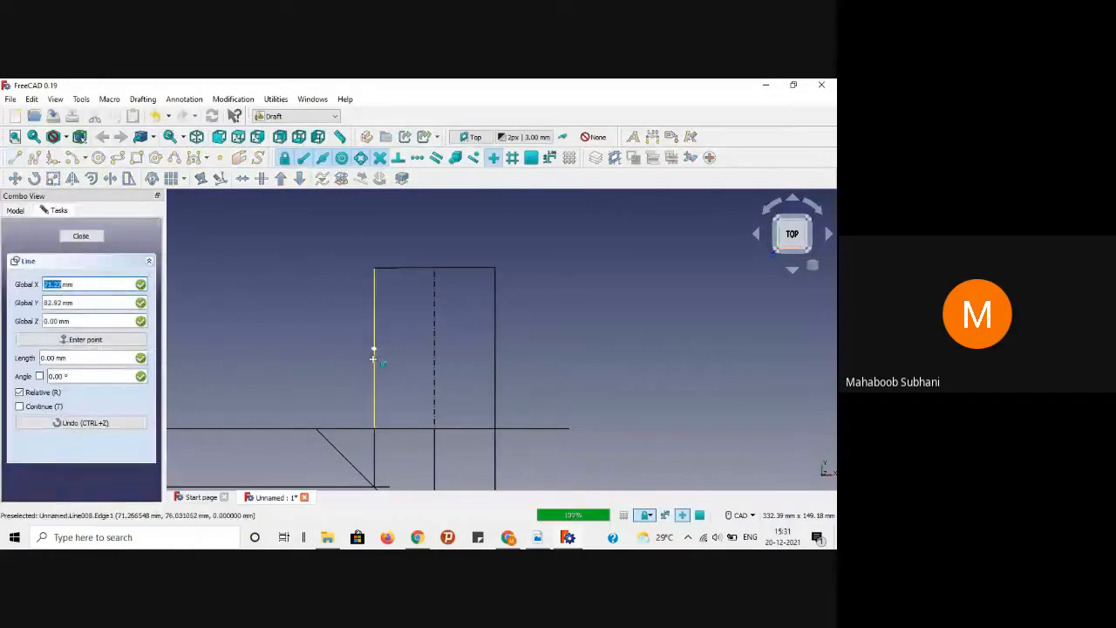
pyautogui.click(375, 348)
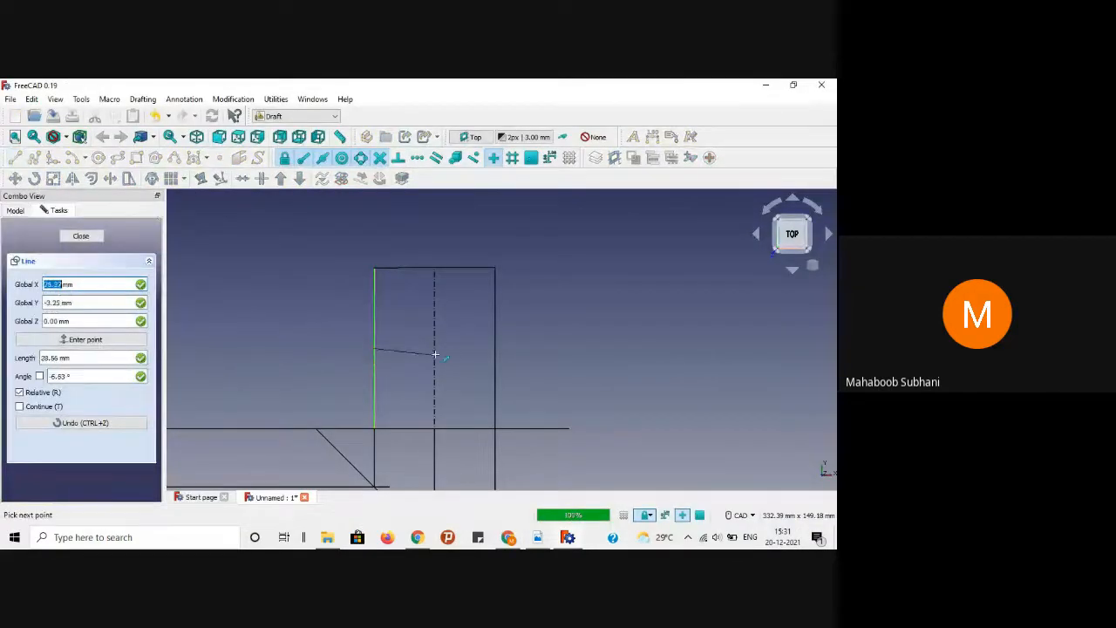
pyautogui.click(495, 357)
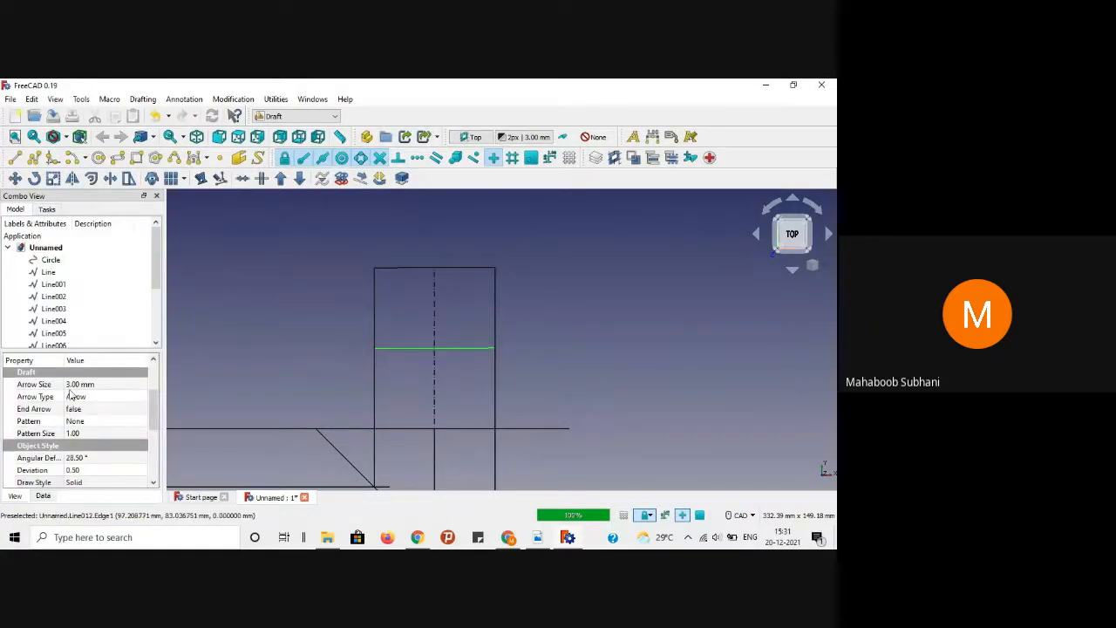
pyautogui.click(107, 458)
pyautogui.write('1')
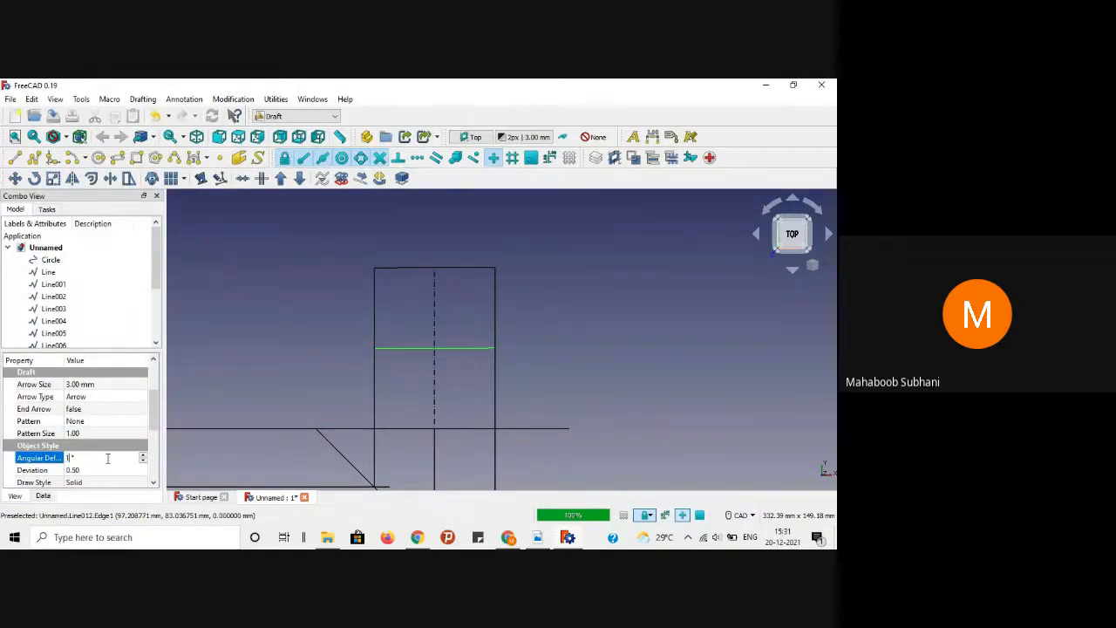
pyautogui.click(100, 471)
pyautogui.write('0.0')
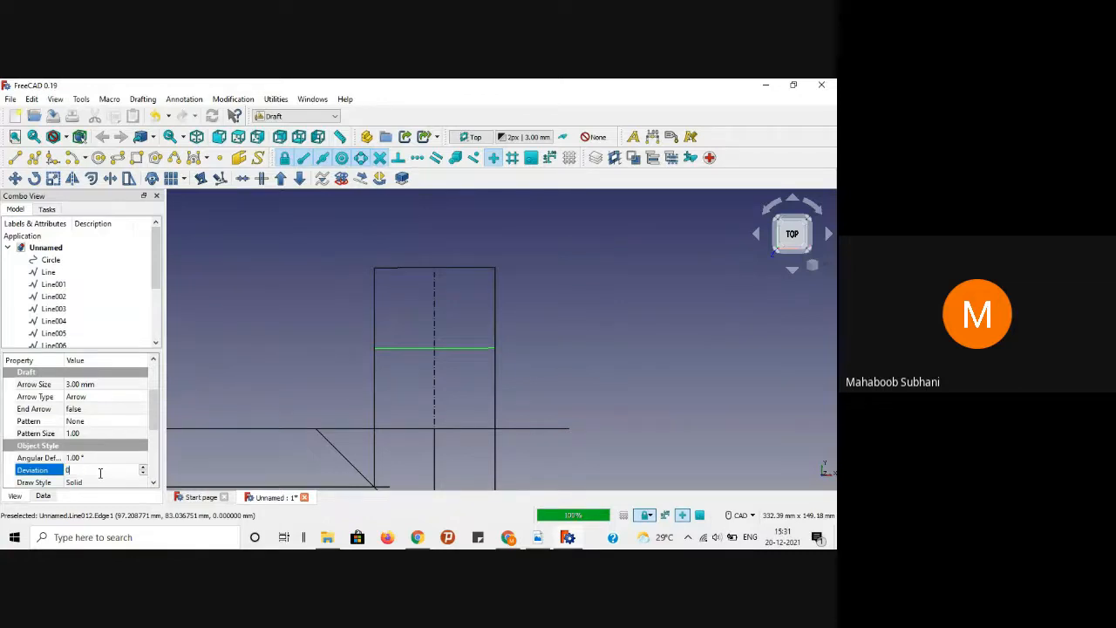
pyautogui.write('1')
pyautogui.press('Return')
pyautogui.click(225, 358)
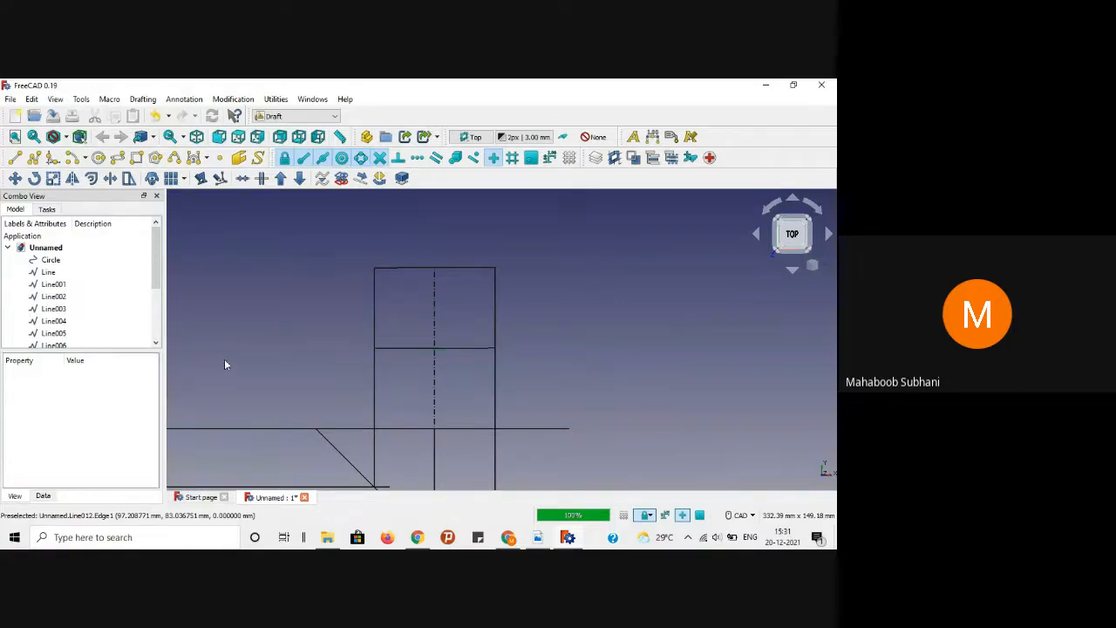
pyautogui.click(535, 539)
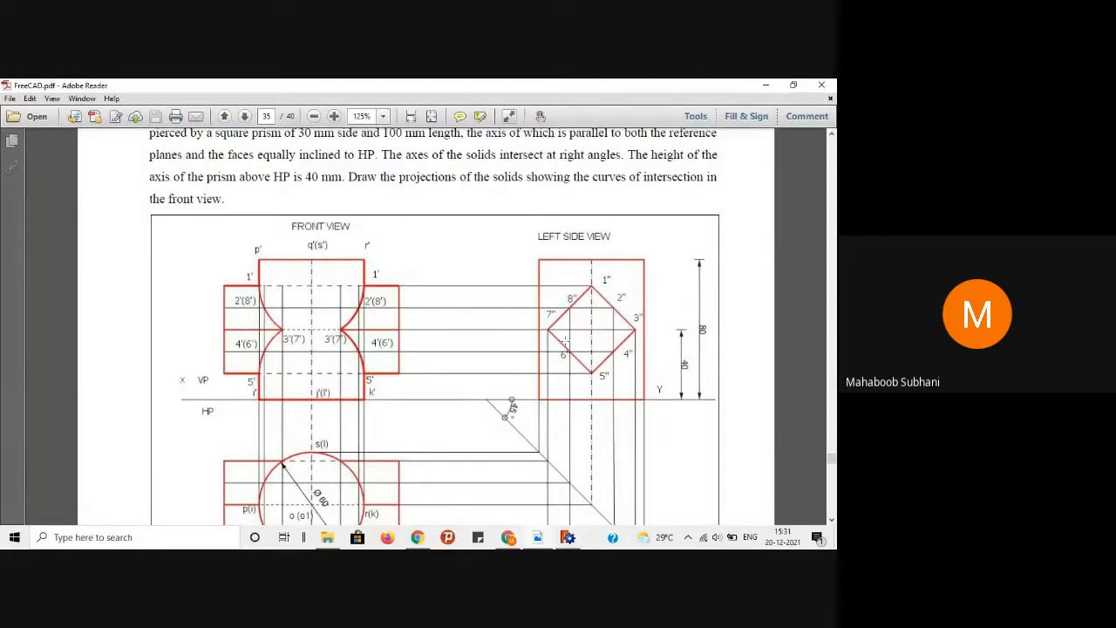
pyautogui.click(765, 85)
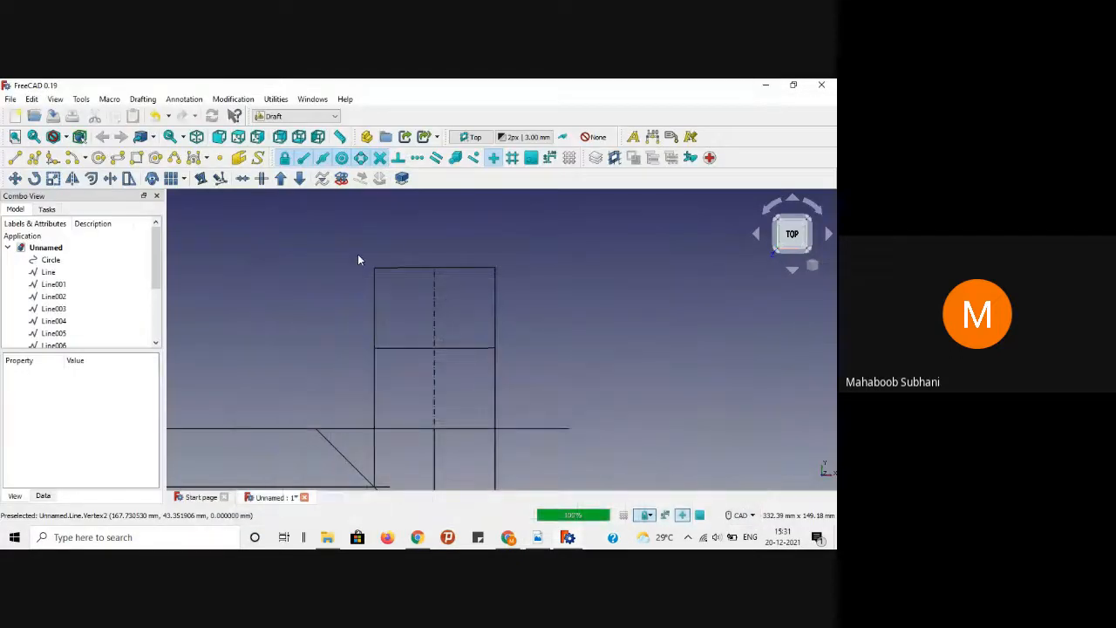
# Step: Create a 4-sided polygon of radius 21.2 centred where the centre lines cross
pyautogui.click(157, 161)
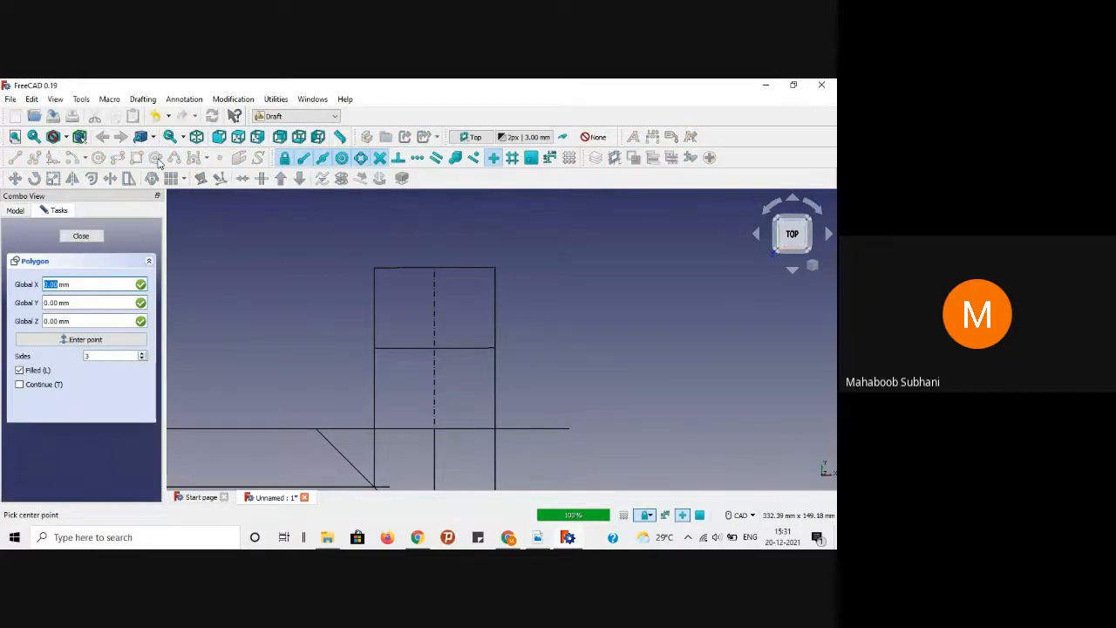
pyautogui.click(437, 348)
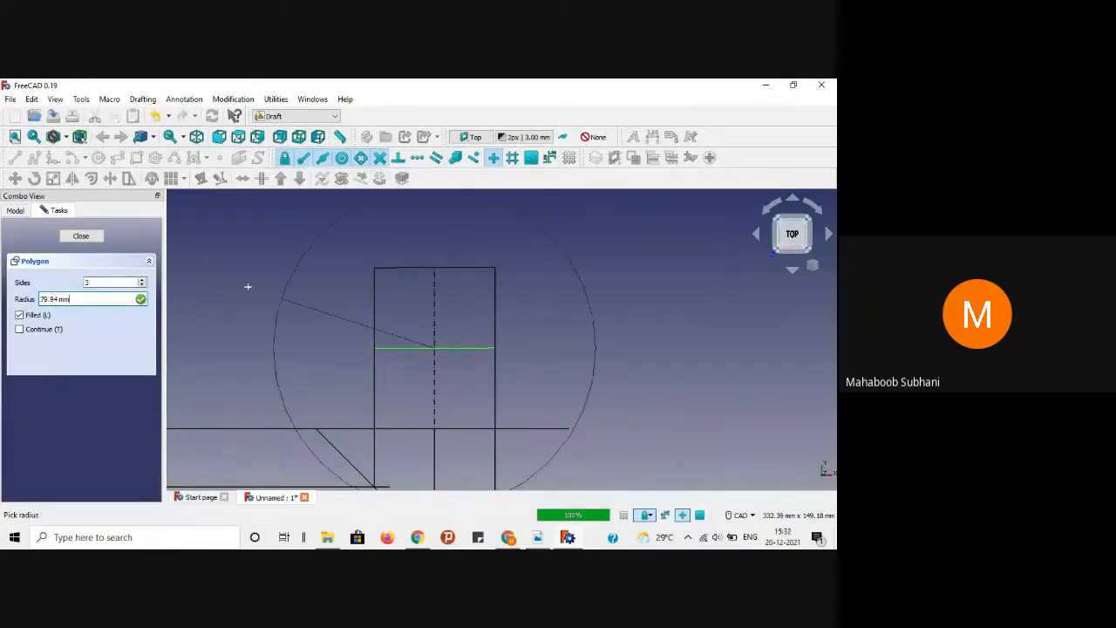
pyautogui.click(102, 282)
pyautogui.press('BackSpace')
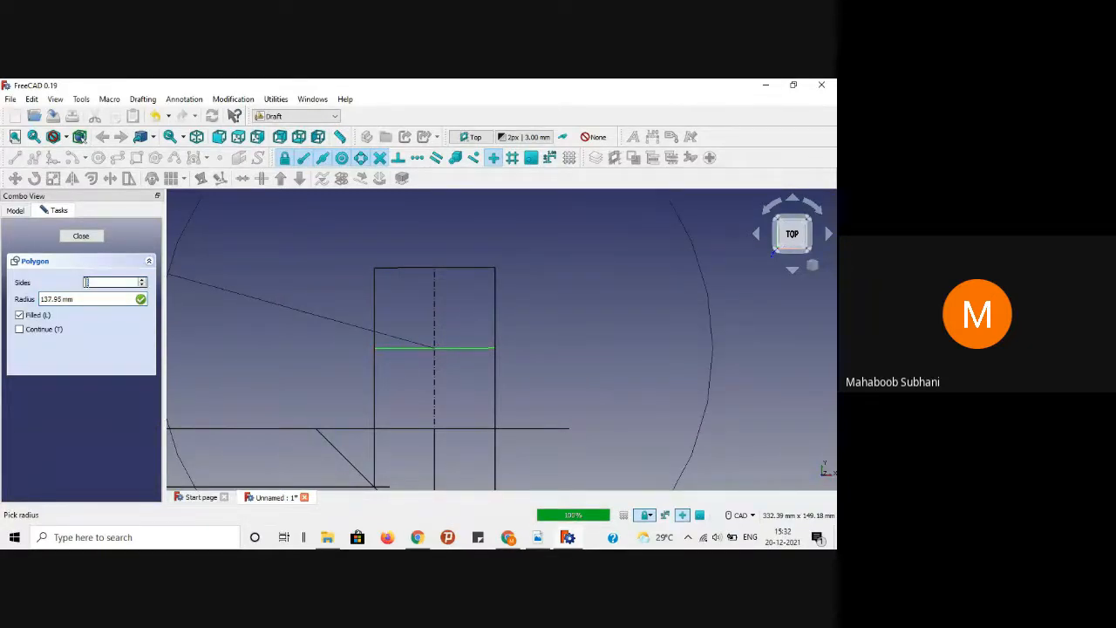
pyautogui.write('4')
pyautogui.press('Tab')
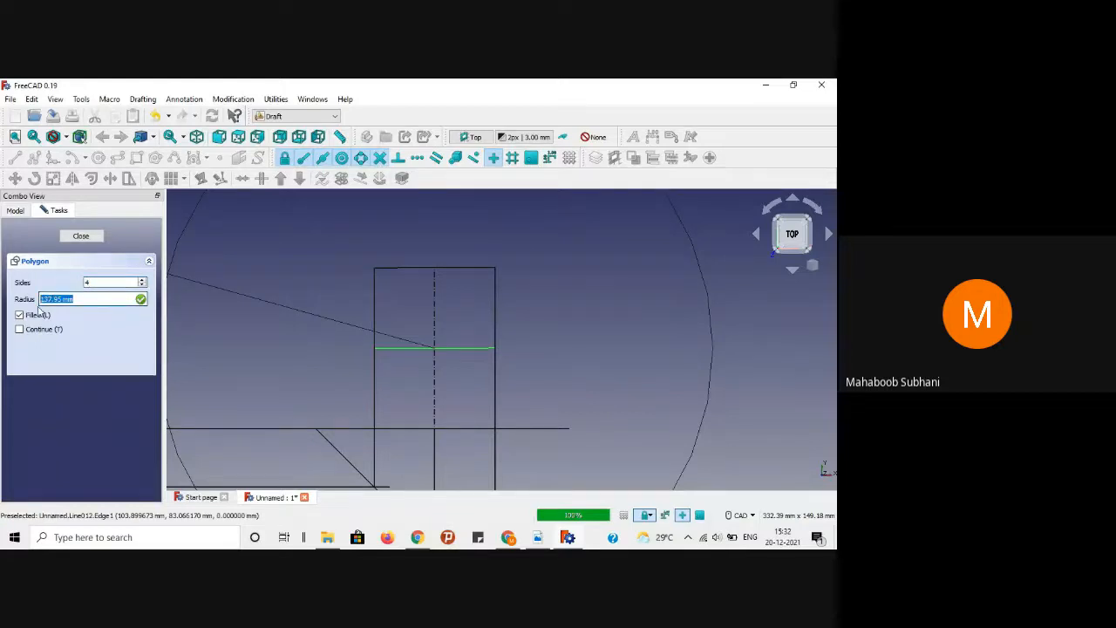
pyautogui.press('BackSpace')
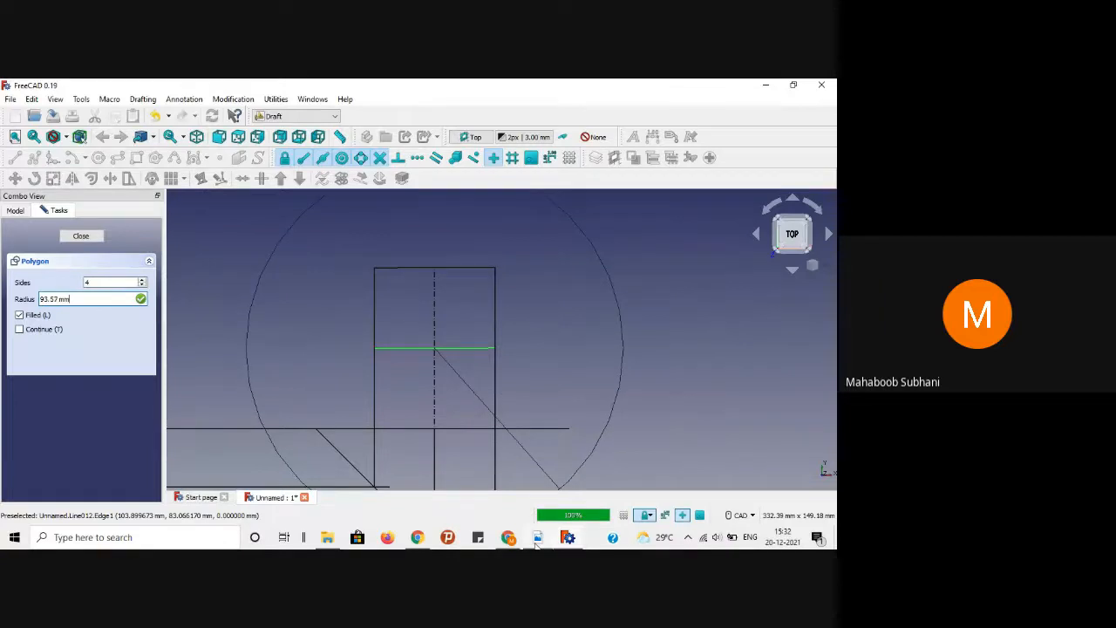
pyautogui.moveTo(537, 541)
pyautogui.moveTo(553, 457)
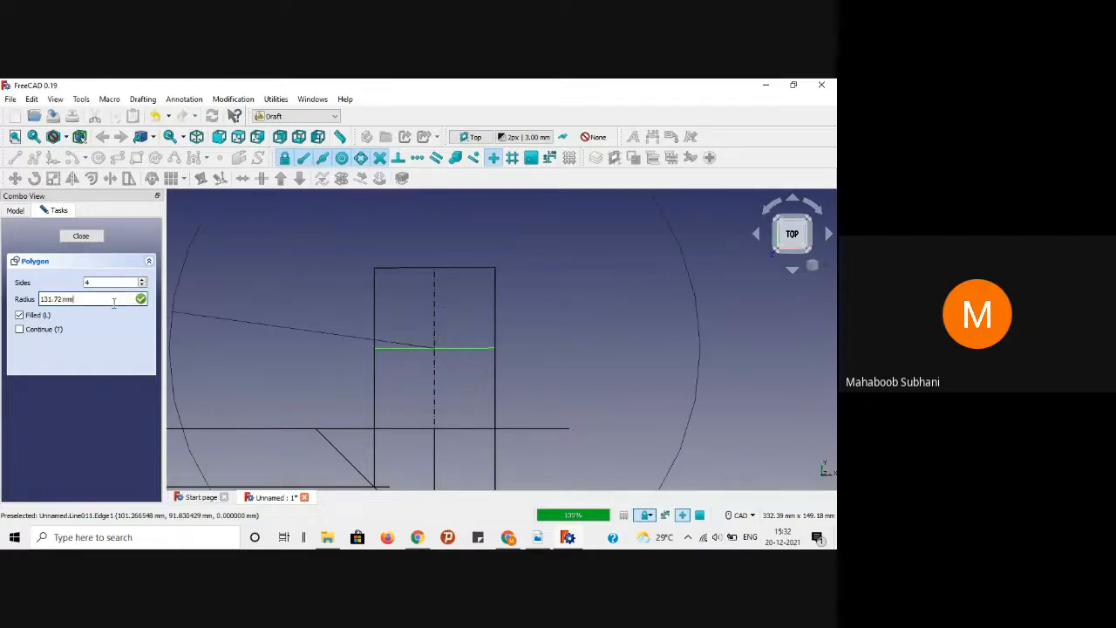
pyautogui.press('BackSpace')
pyautogui.press('BackSpace')
pyautogui.press('BackSpace')
pyautogui.press('BackSpace')
pyautogui.press('BackSpace')
pyautogui.press('BackSpace')
pyautogui.press('BackSpace')
pyautogui.press('BackSpace')
pyautogui.press('BackSpace')
pyautogui.write('21.2')
pyautogui.press('Return')
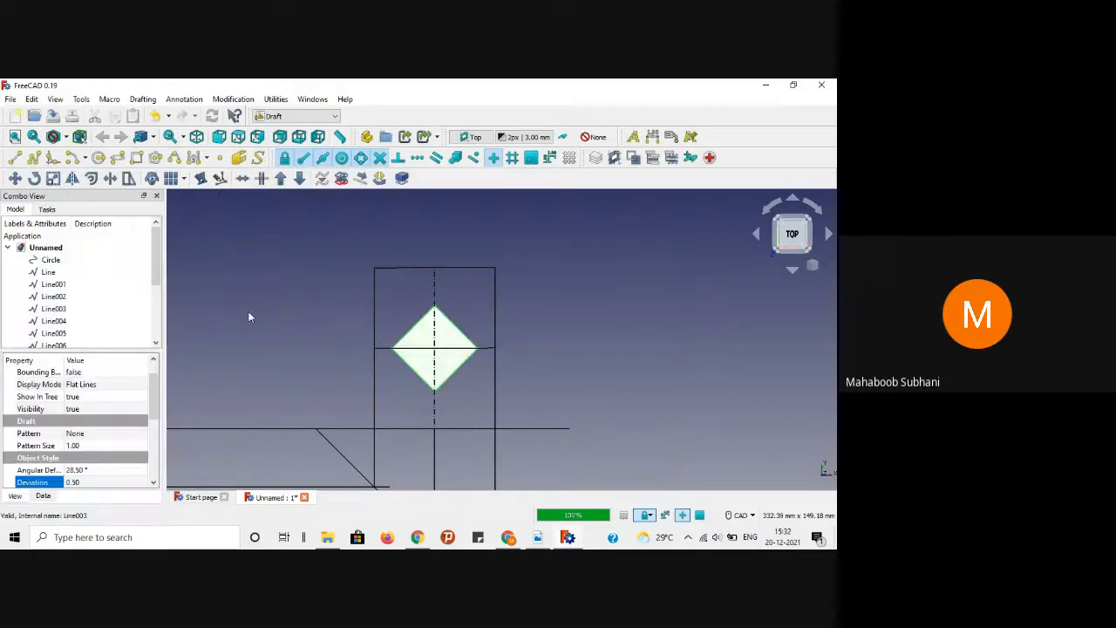
# Step: Set the diamond to Wireframe display with Angular Deflection 1 and Deviation 0.01
pyautogui.click(440, 326)
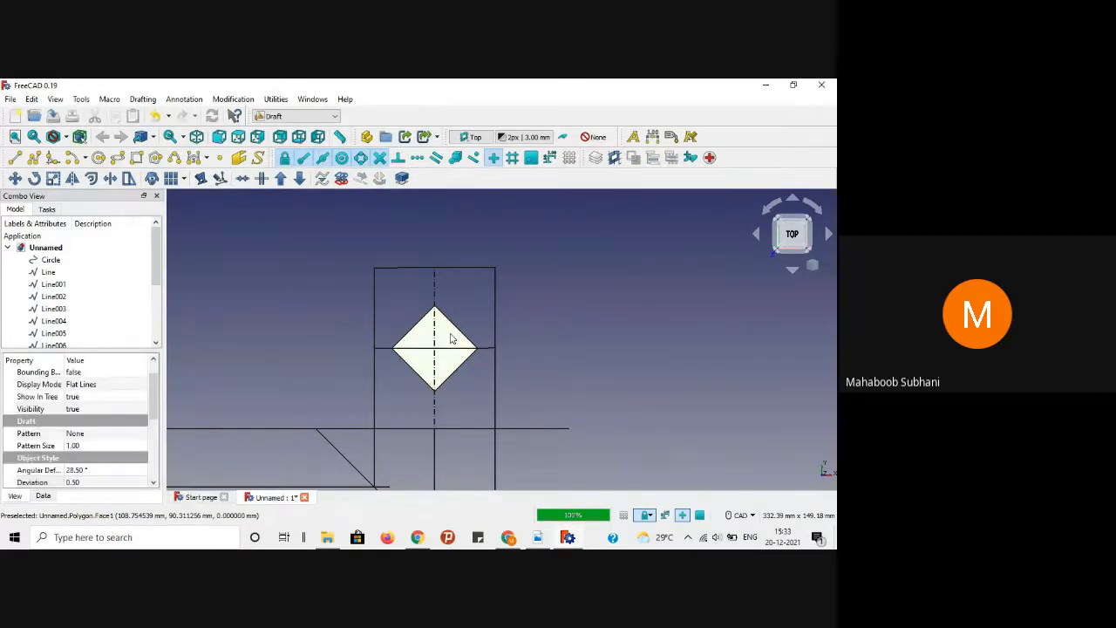
pyautogui.click(125, 384)
pyautogui.click(143, 385)
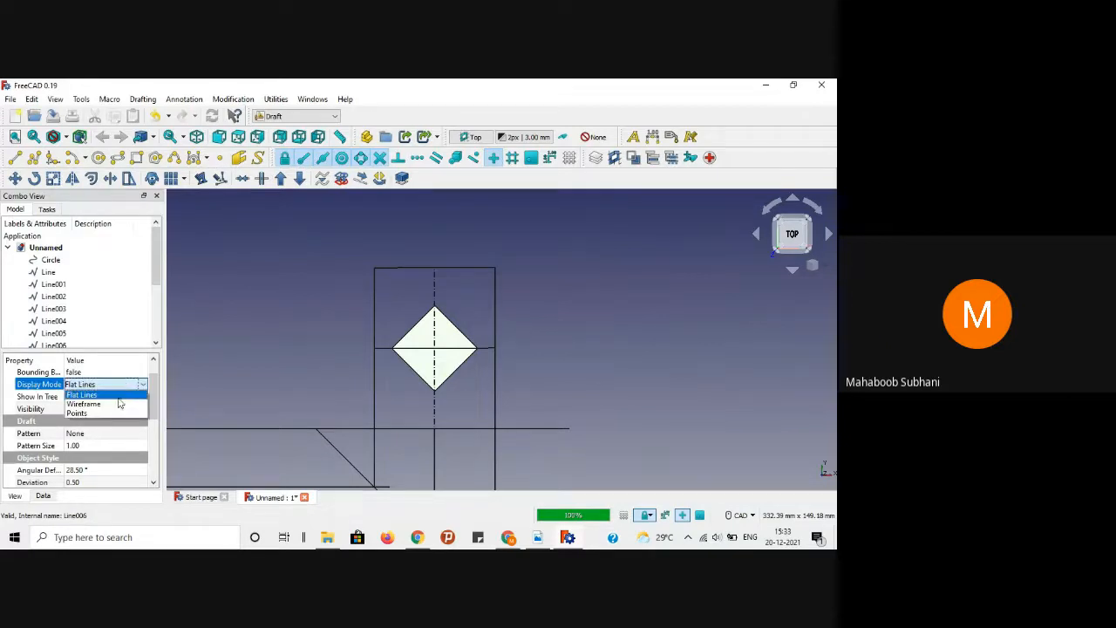
pyautogui.click(116, 409)
pyautogui.click(91, 475)
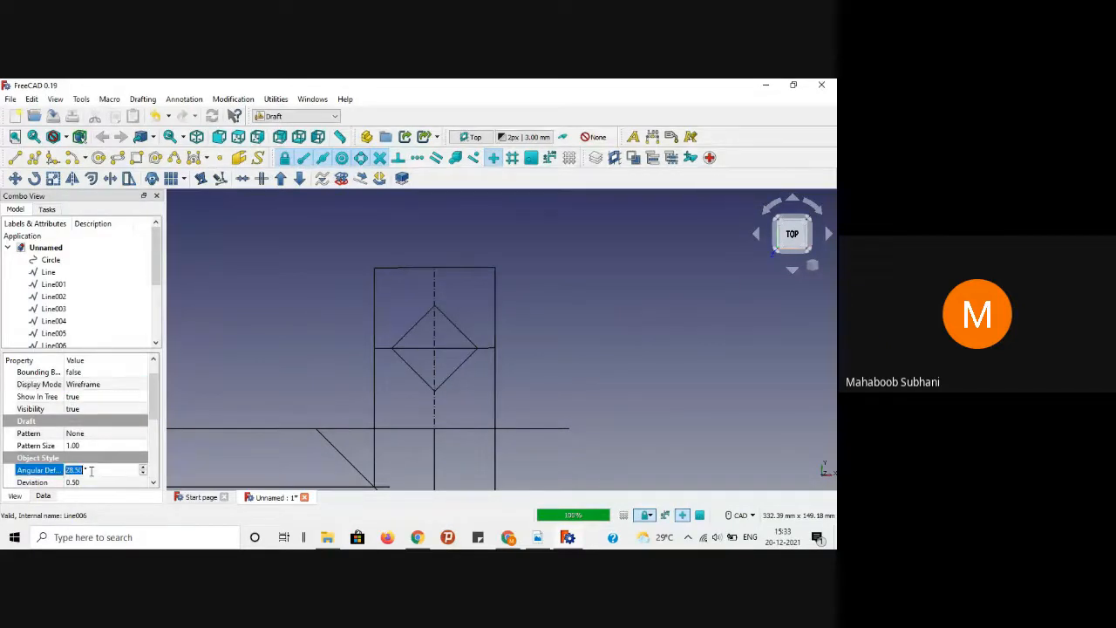
pyautogui.write('1')
pyautogui.press('Return')
pyautogui.scroll(-1, 135, 432)
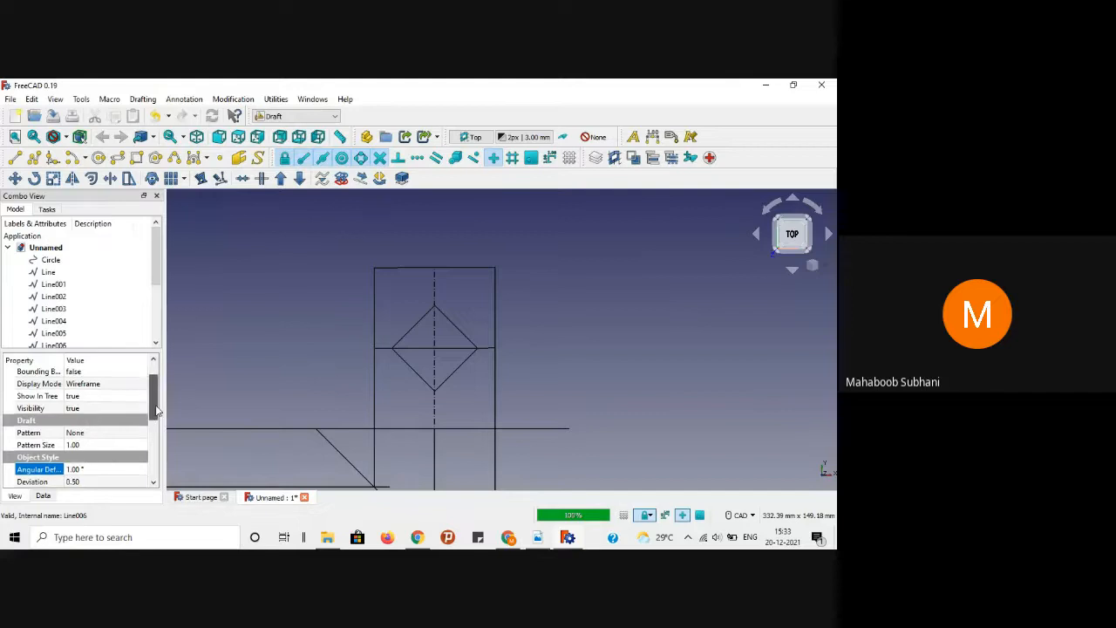
pyautogui.click(98, 446)
pyautogui.write('0.01')
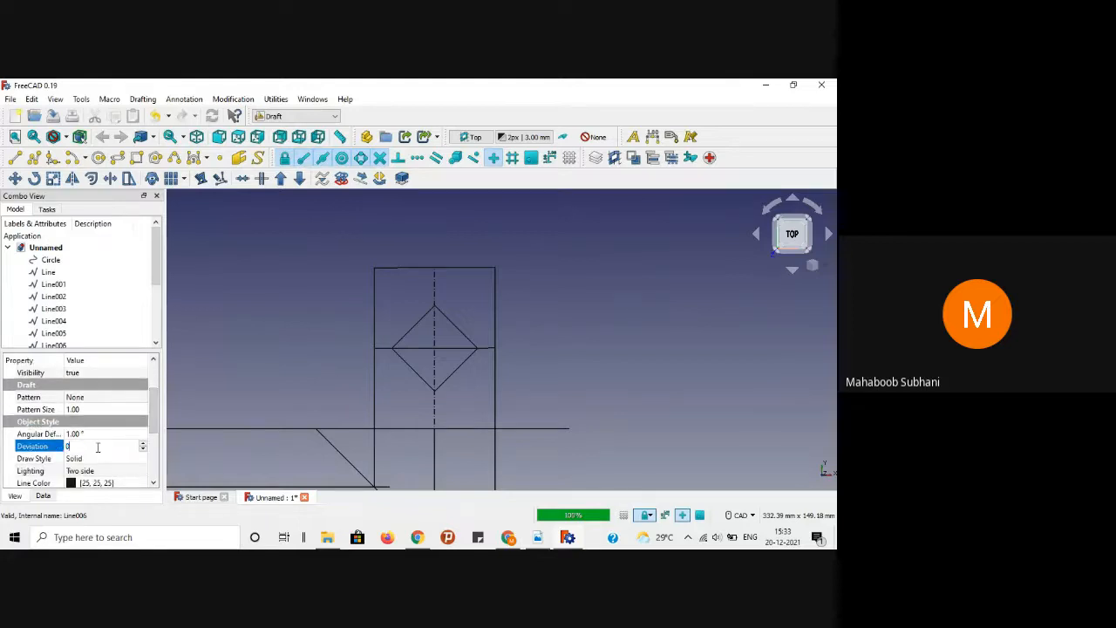
pyautogui.press('Return')
pyautogui.click(274, 315)
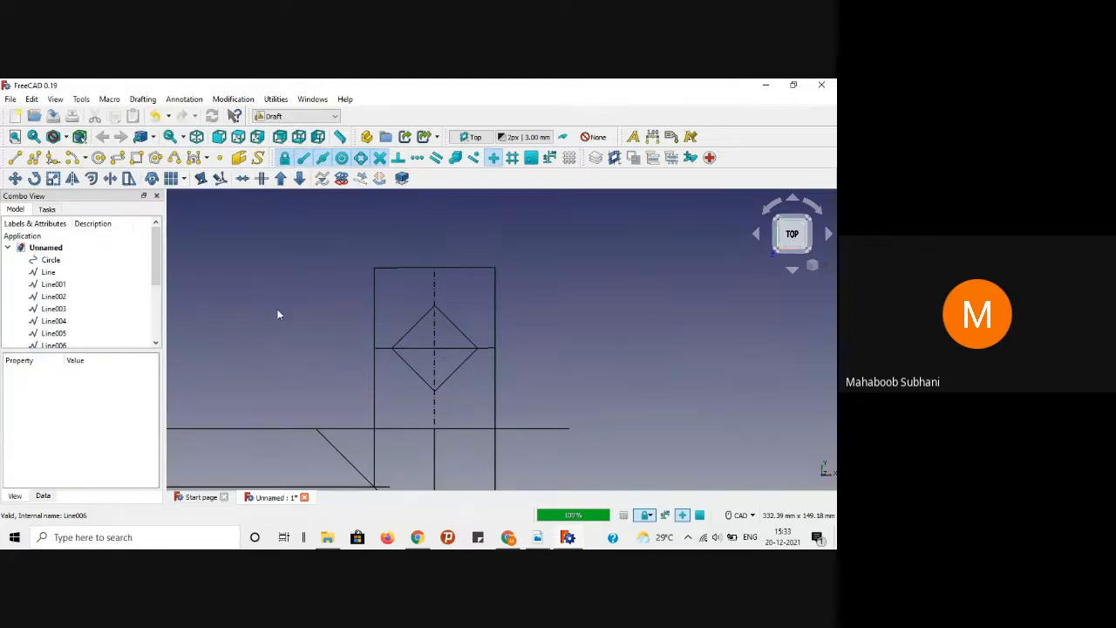
# Step: Check the reference PDF drawing again and return to FreeCAD
pyautogui.click(538, 538)
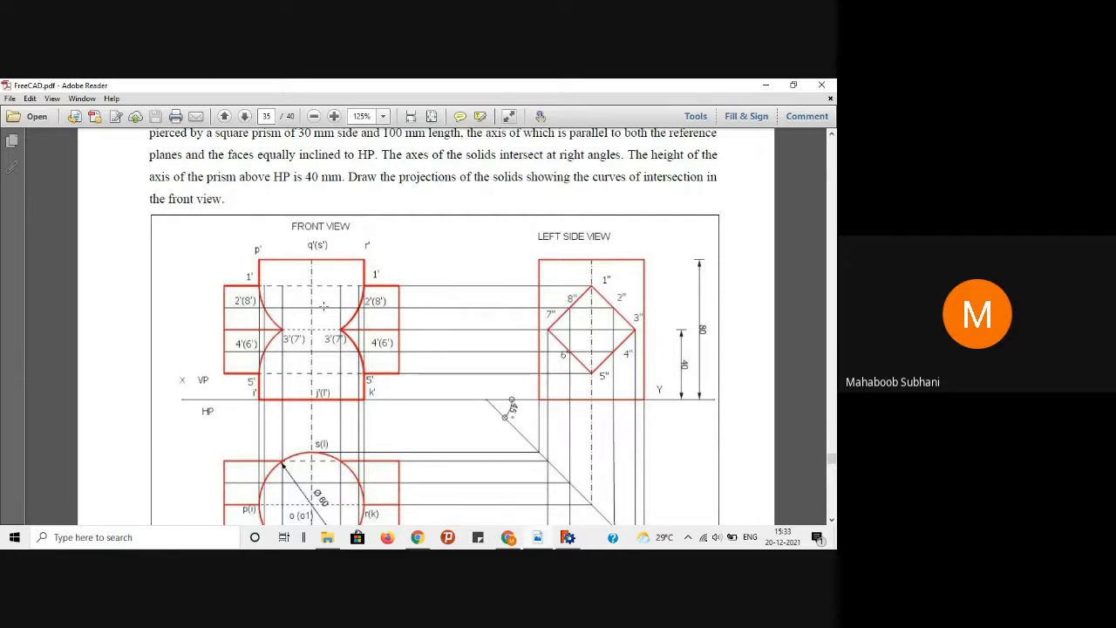
pyautogui.click(766, 84)
pyautogui.scroll(-2, 386, 295)
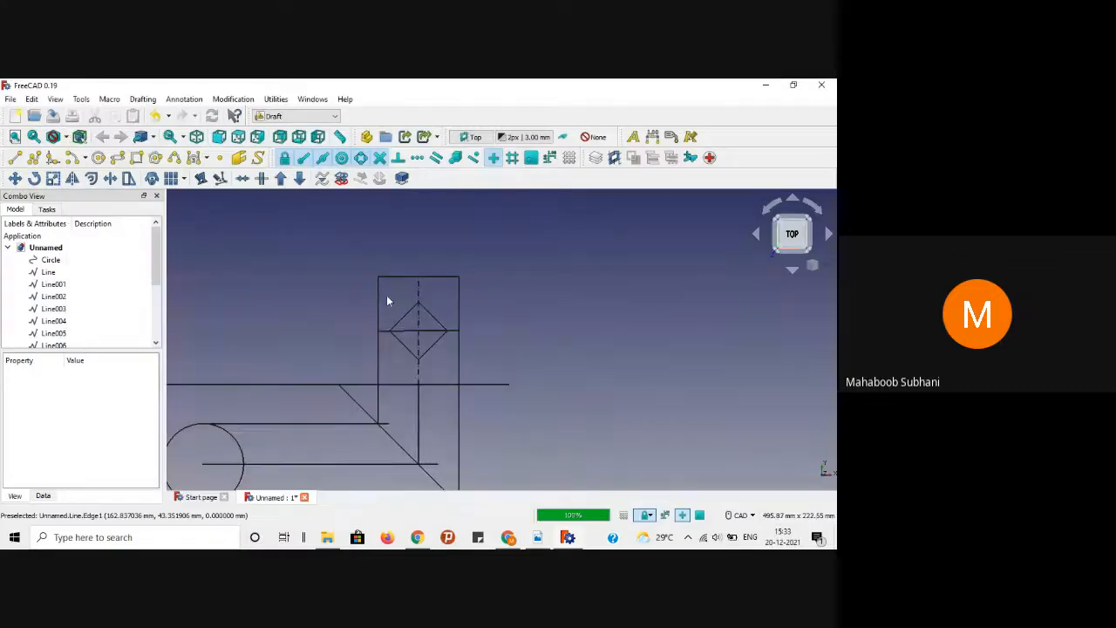
pyautogui.scroll(1, 388, 301)
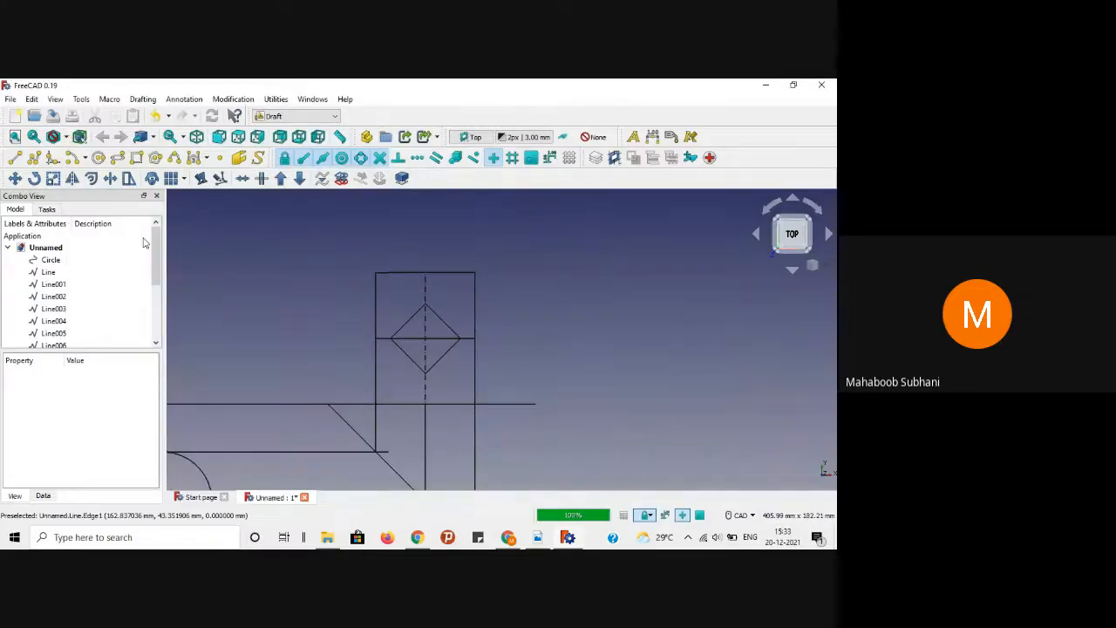
# Step: Draw a vertical projection line down from the diamond's left corner
pyautogui.click(16, 162)
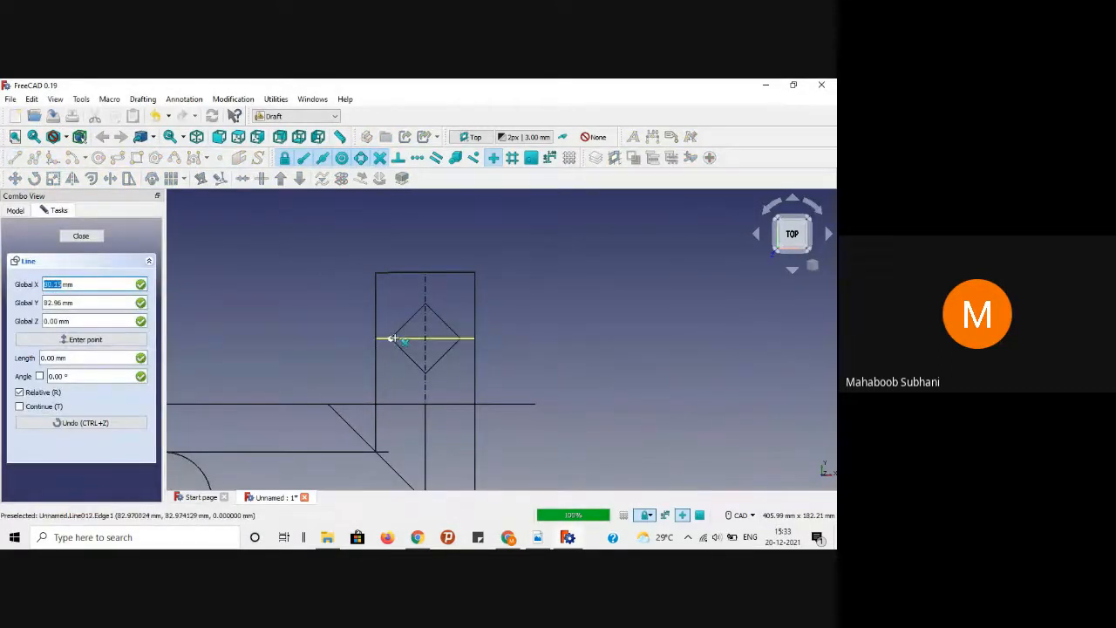
pyautogui.scroll(4, 391, 336)
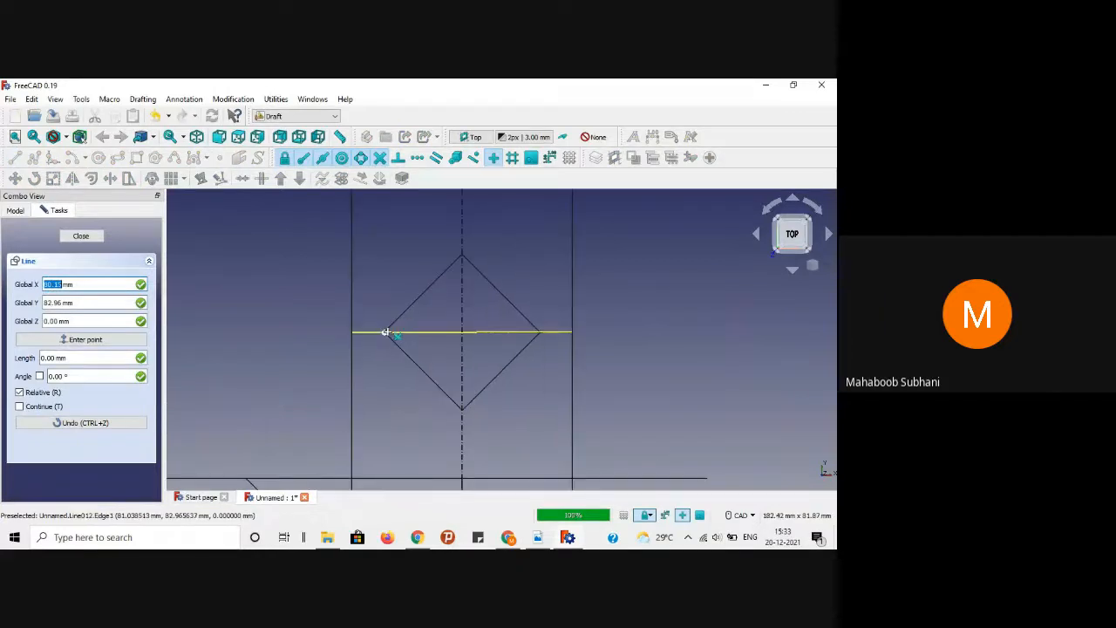
pyautogui.click(384, 333)
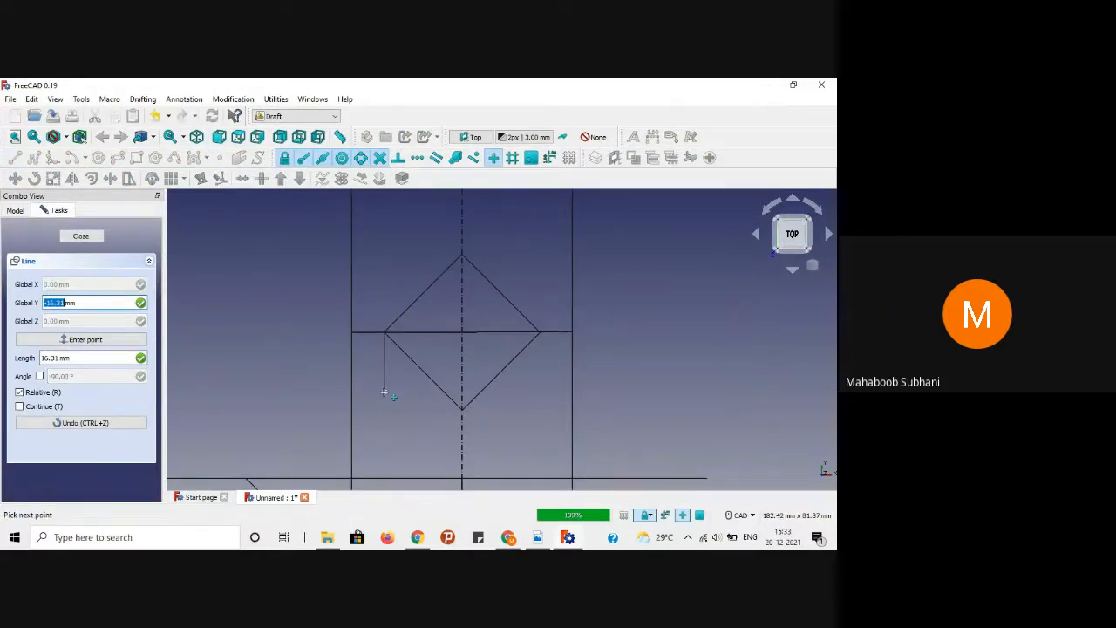
pyautogui.scroll(-4, 383, 393)
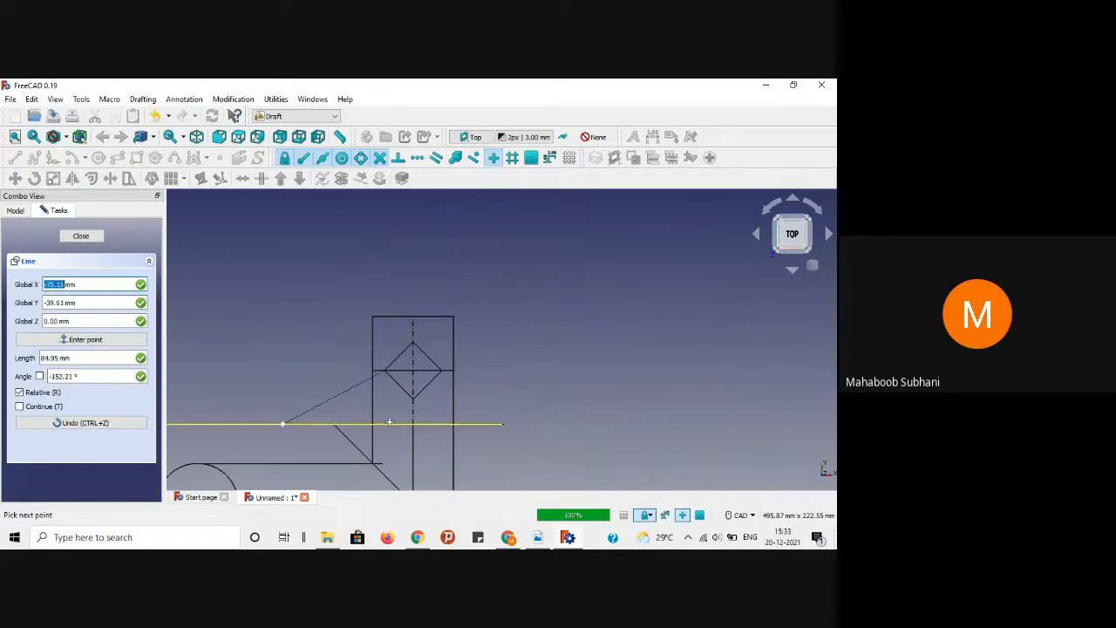
pyautogui.scroll(-3, 388, 462)
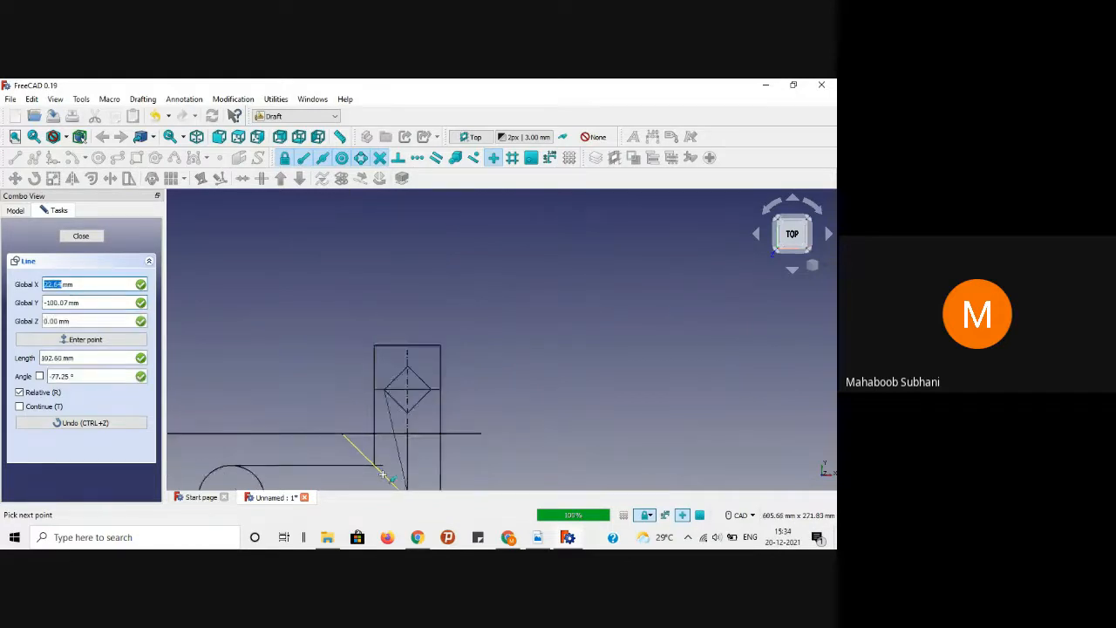
pyautogui.scroll(4, 383, 471)
pyautogui.scroll(6, 383, 474)
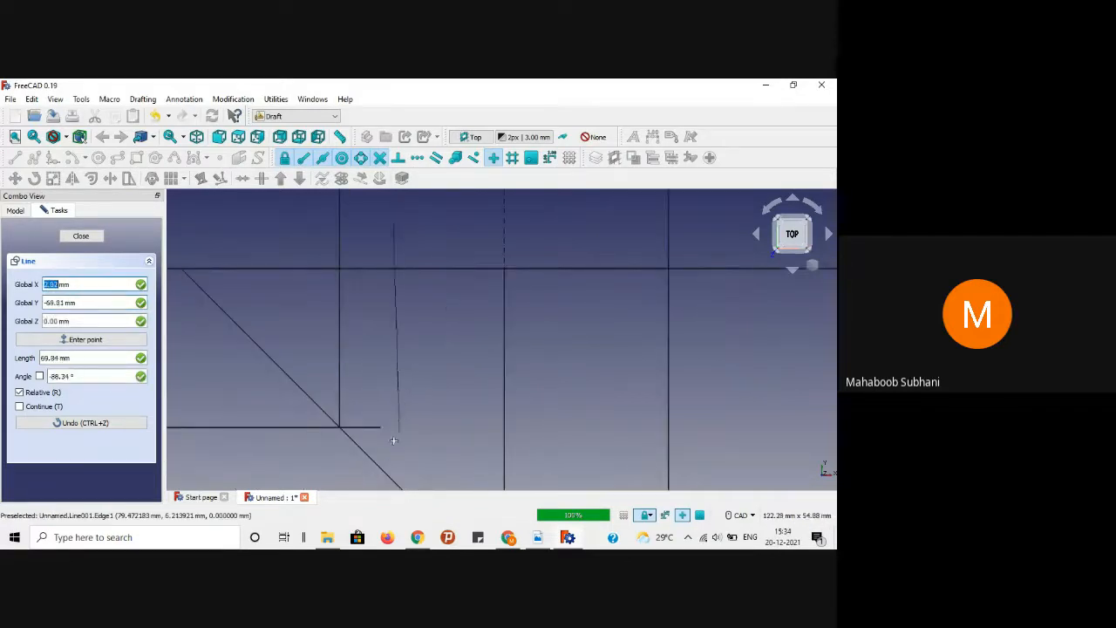
pyautogui.press('shift')
pyautogui.keyDown('shift'); pyautogui.scroll(5, 387, 405); pyautogui.keyUp('shift')
pyautogui.keyDown('shift'); pyautogui.scroll(-5, 388, 406); pyautogui.keyUp('shift')
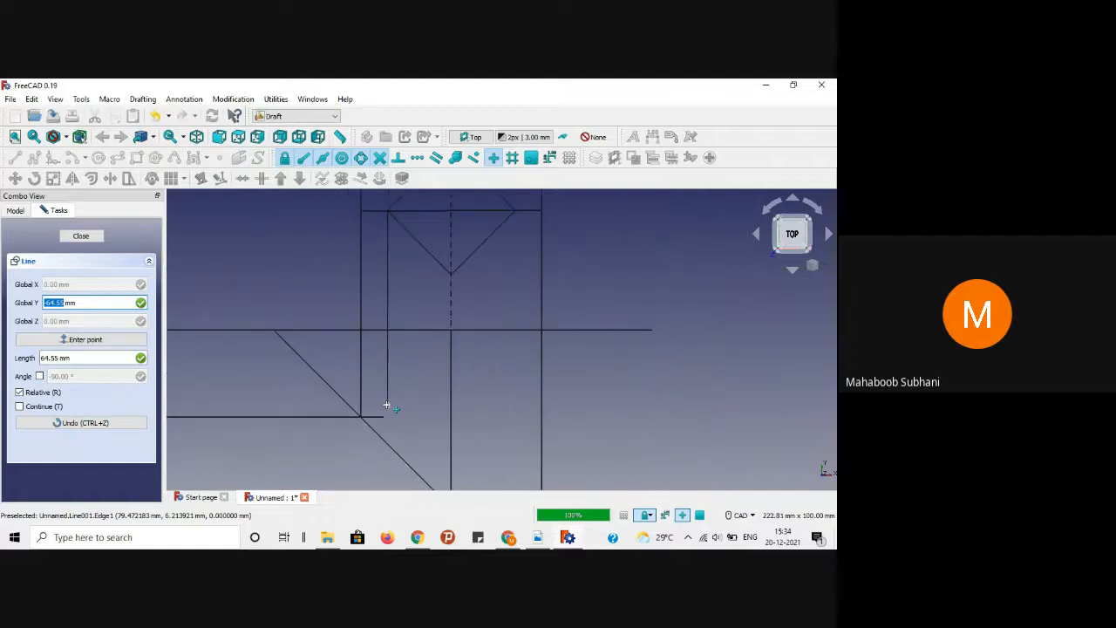
pyautogui.press('Tab')
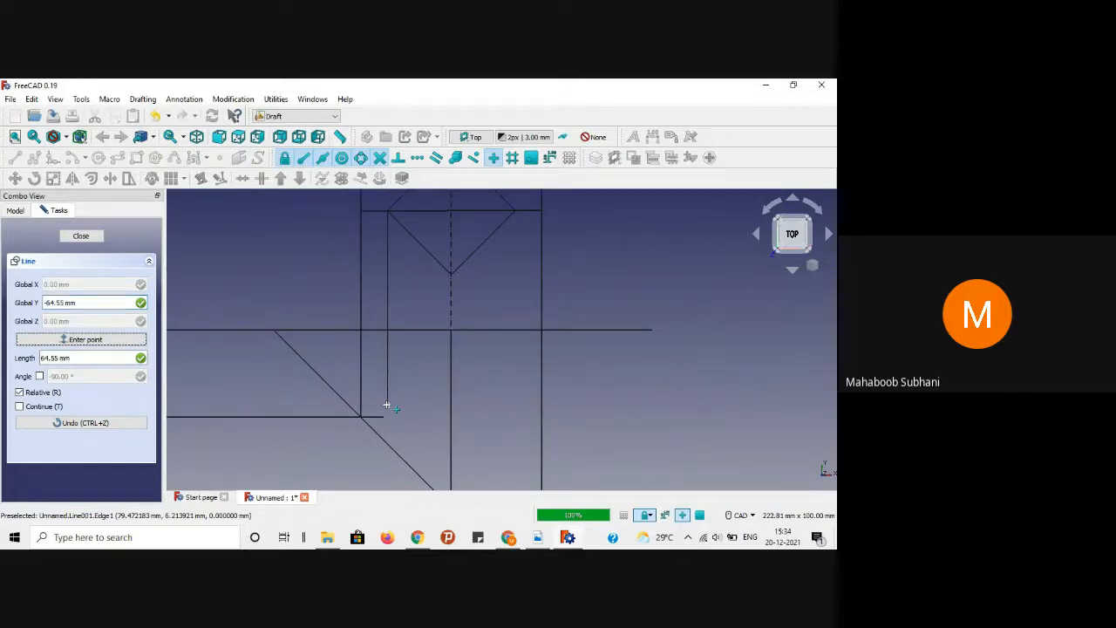
pyautogui.click(388, 453)
pyautogui.click(493, 369)
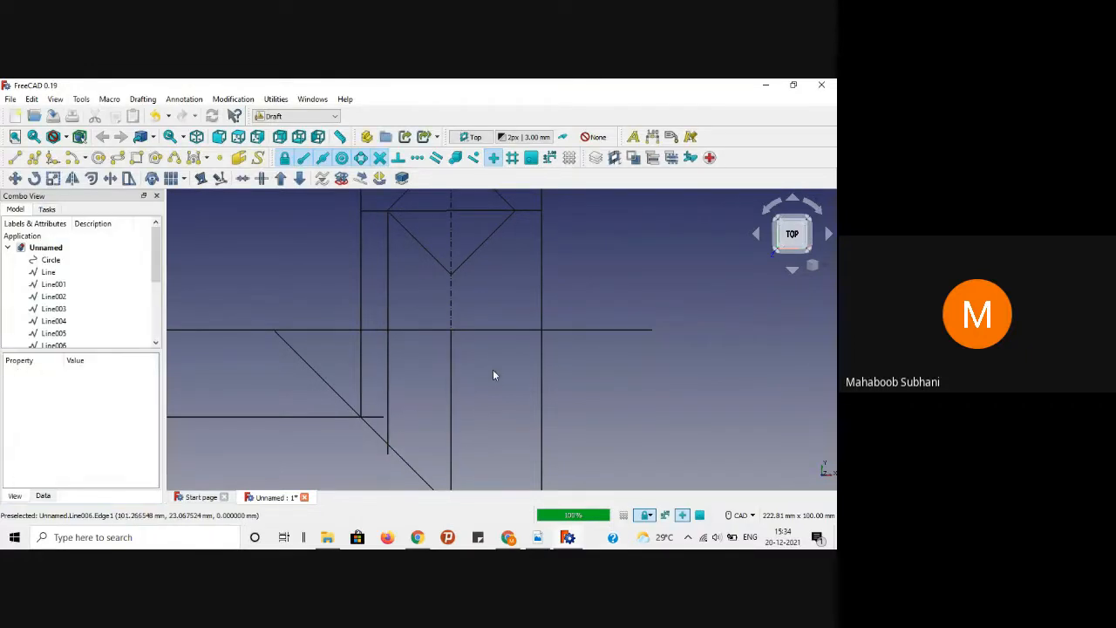
pyautogui.scroll(3, 493, 369)
pyautogui.scroll(-3, 493, 375)
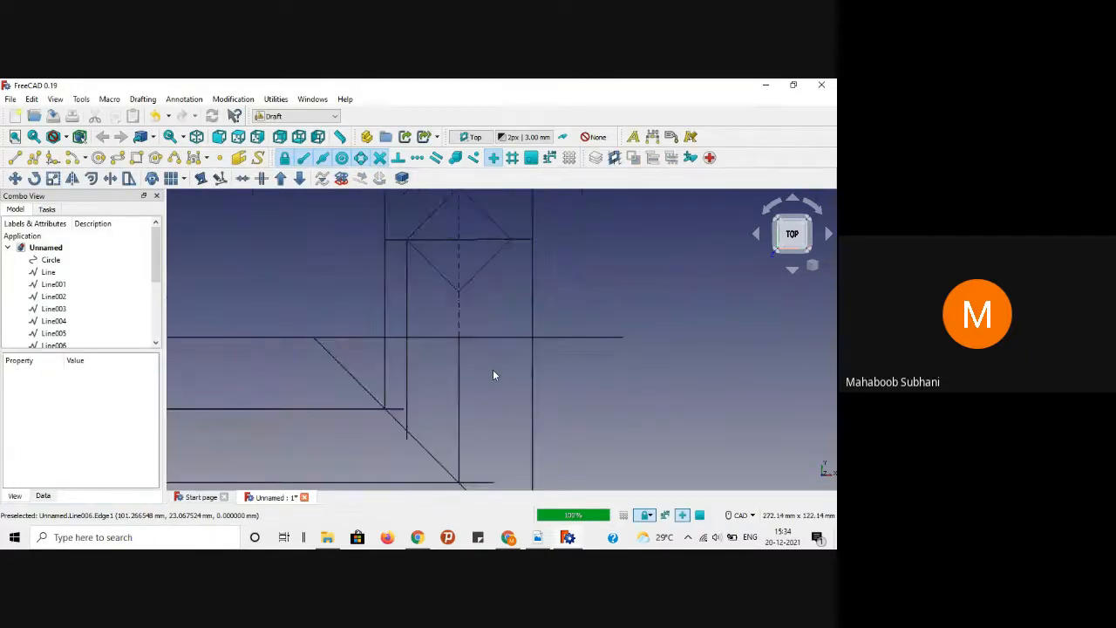
# Step: Draw a projection line from the diamond's right corner down to the 45° line
pyautogui.click(16, 159)
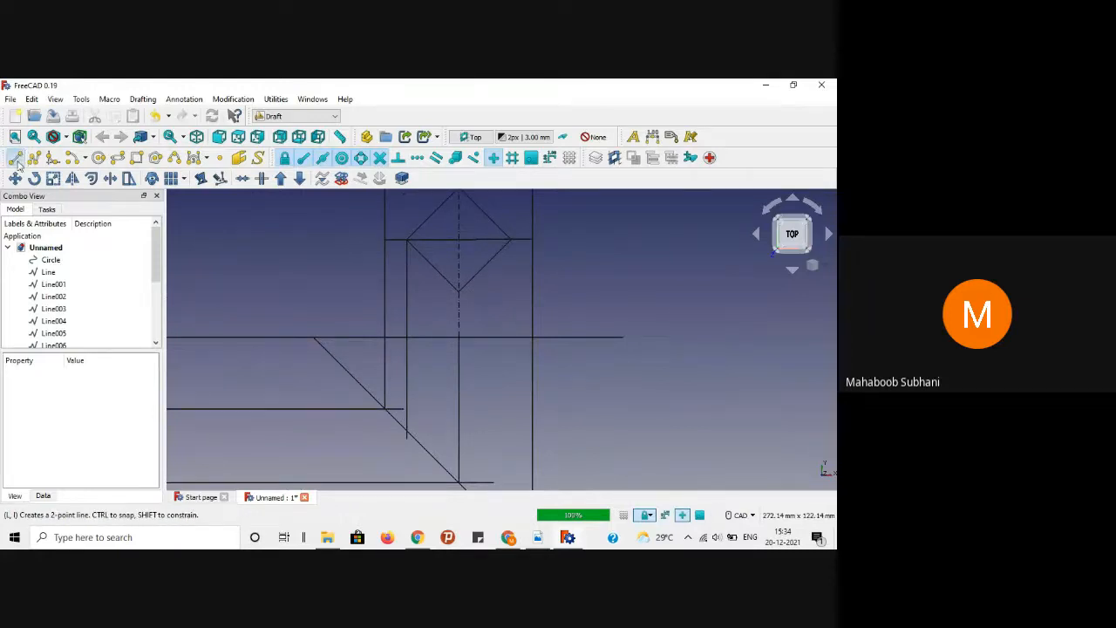
pyautogui.click(510, 239)
pyautogui.scroll(-3, 501, 392)
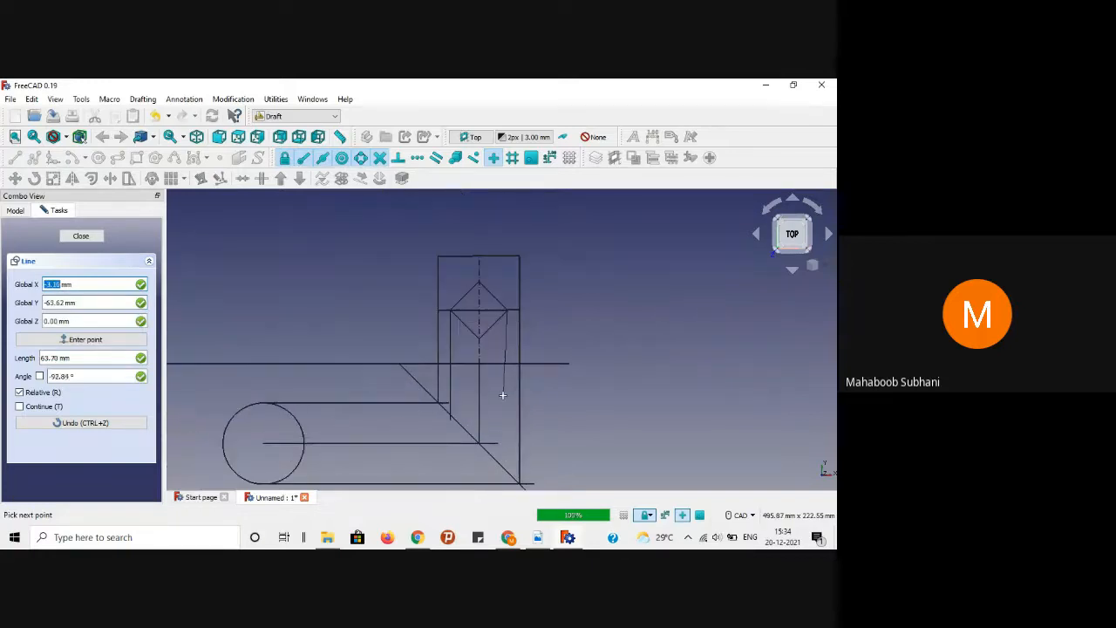
pyautogui.scroll(5, 511, 410)
pyautogui.scroll(-3, 511, 410)
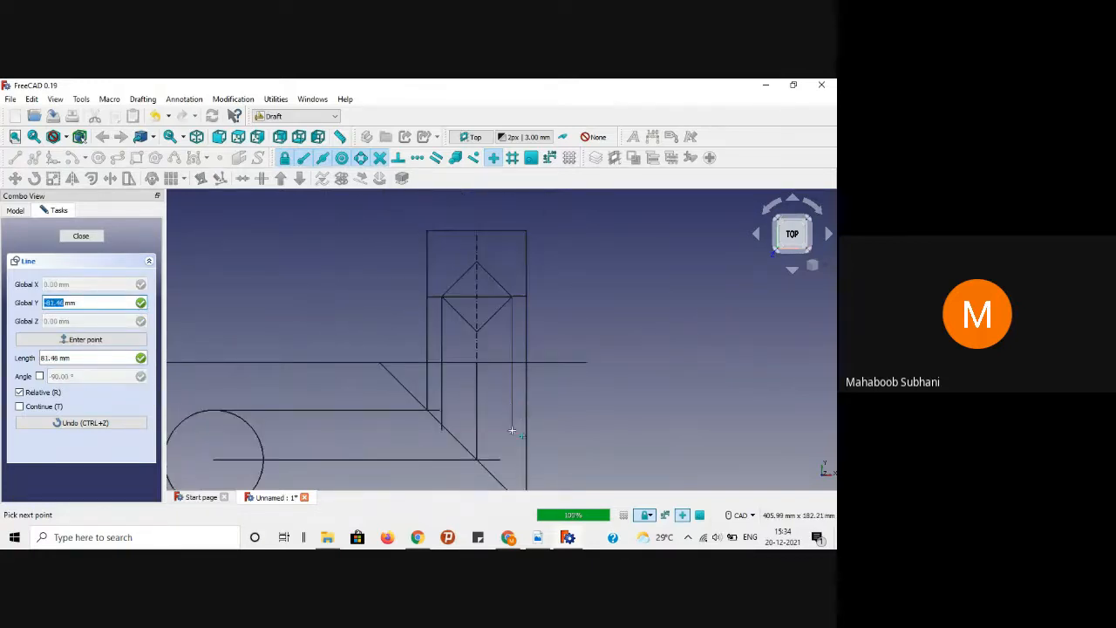
pyautogui.scroll(-2, 512, 428)
pyautogui.scroll(5, 510, 472)
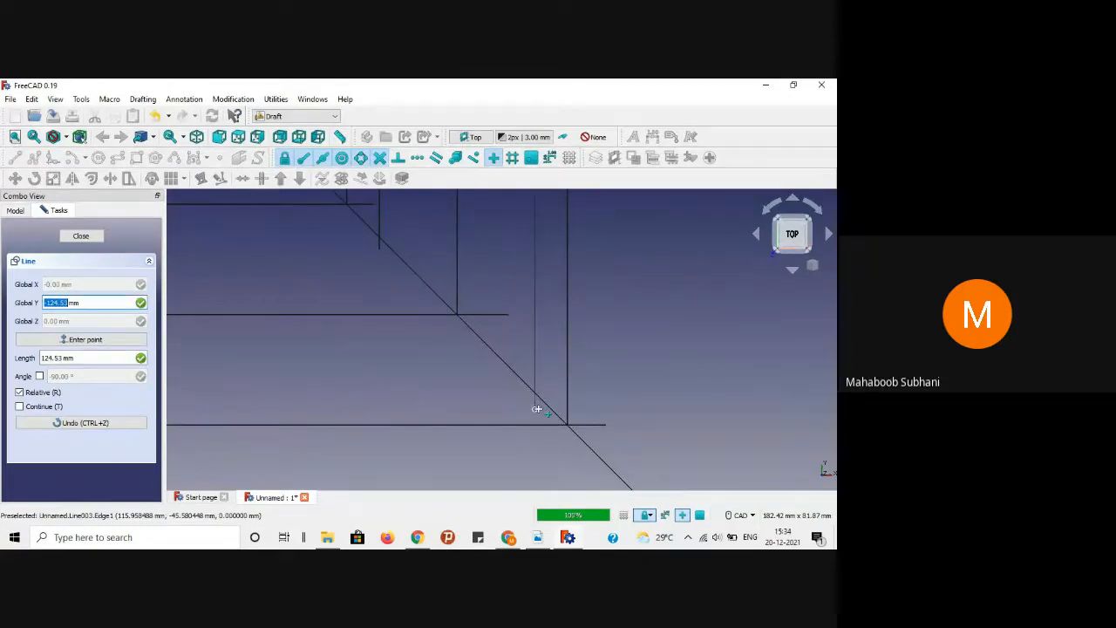
pyautogui.click(538, 410)
pyautogui.scroll(-5, 538, 412)
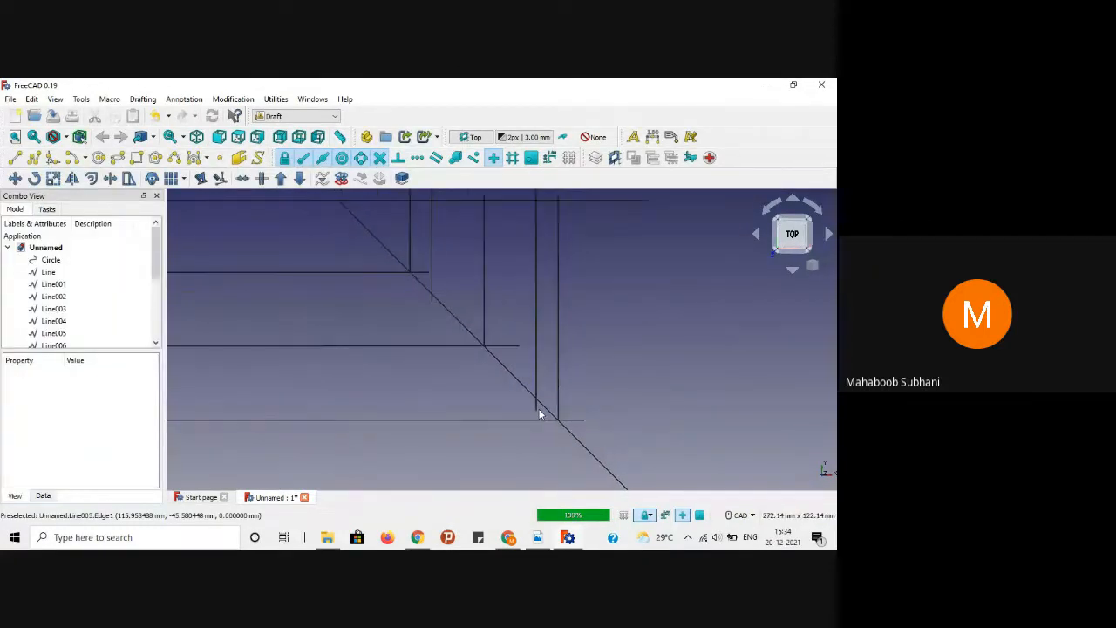
pyautogui.scroll(2, 513, 294)
pyautogui.scroll(3, 512, 295)
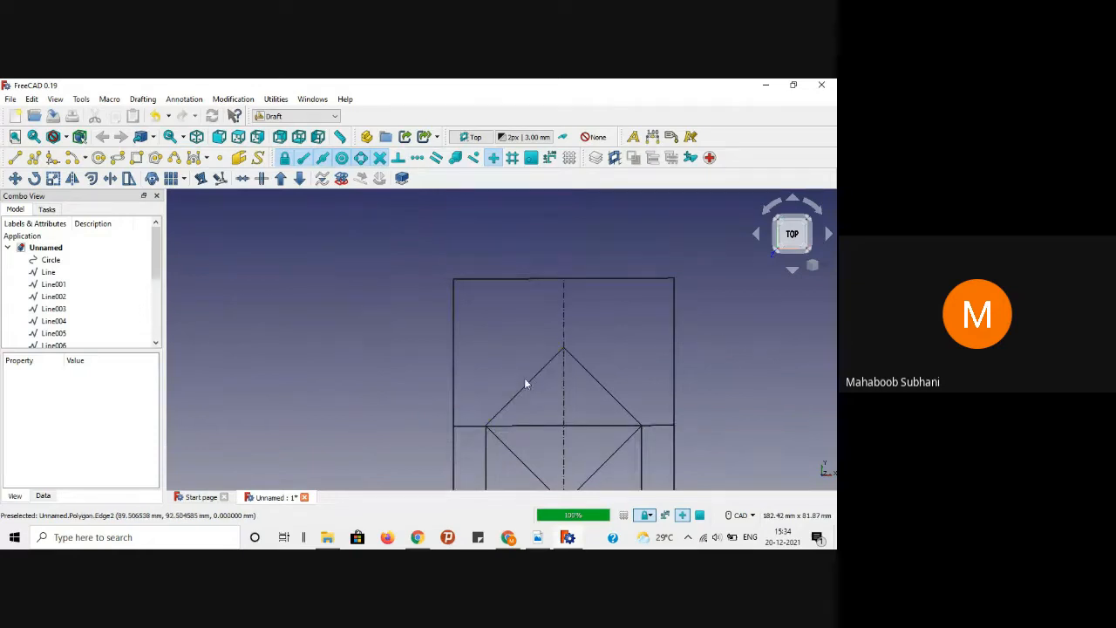
pyautogui.scroll(-3, 327, 279)
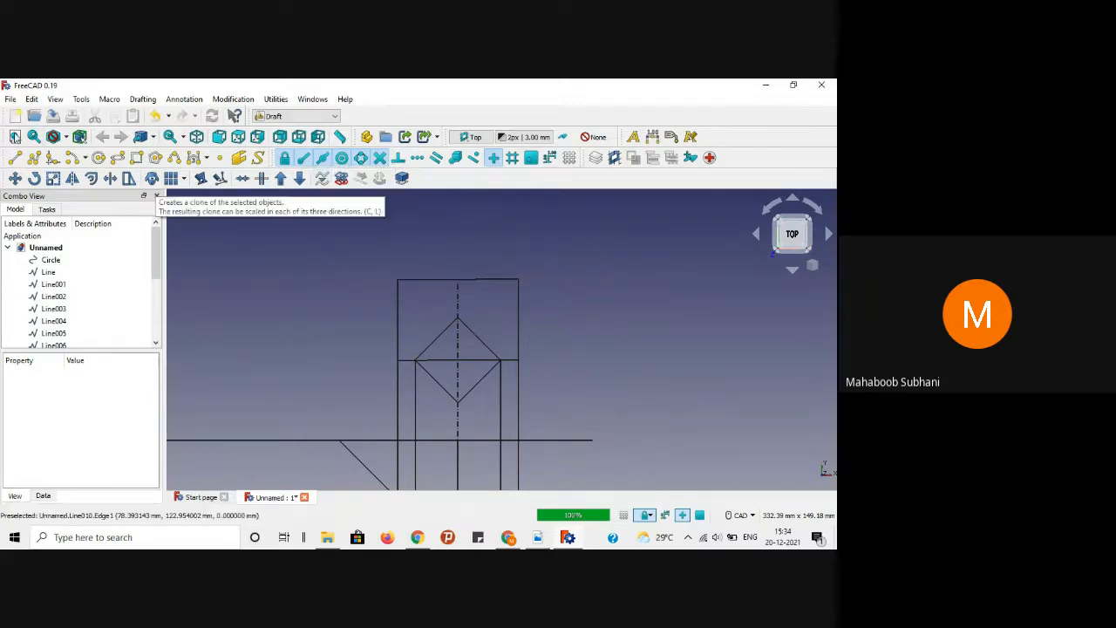
# Step: Drop a vertically constrained projection line from the left diamond edge's midpoint
pyautogui.click(15, 160)
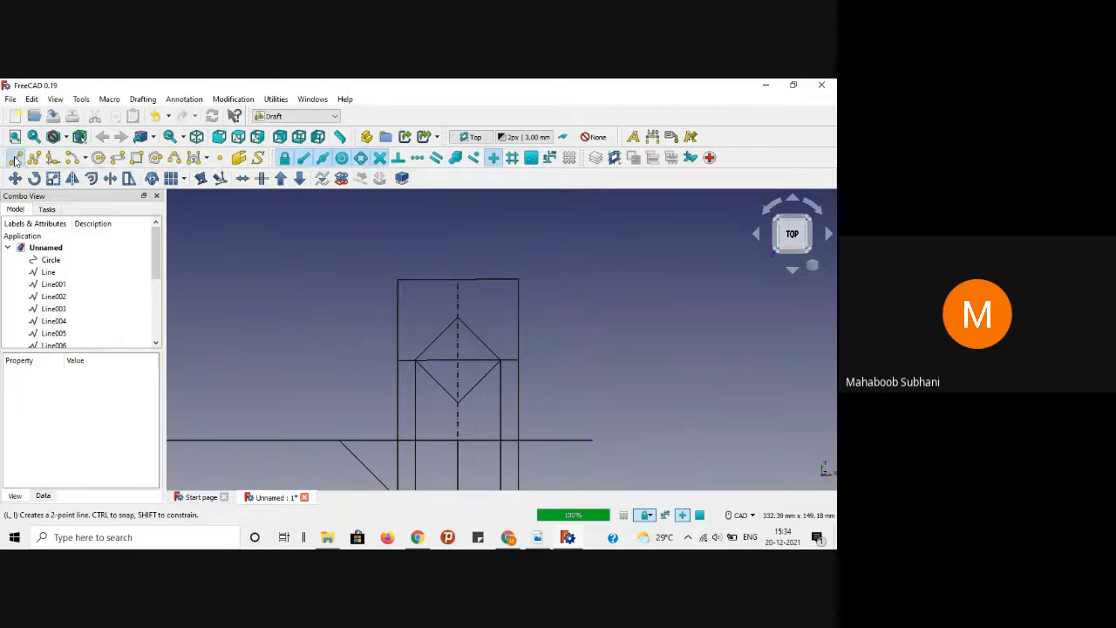
pyautogui.click(439, 339)
pyautogui.scroll(-3, 439, 339)
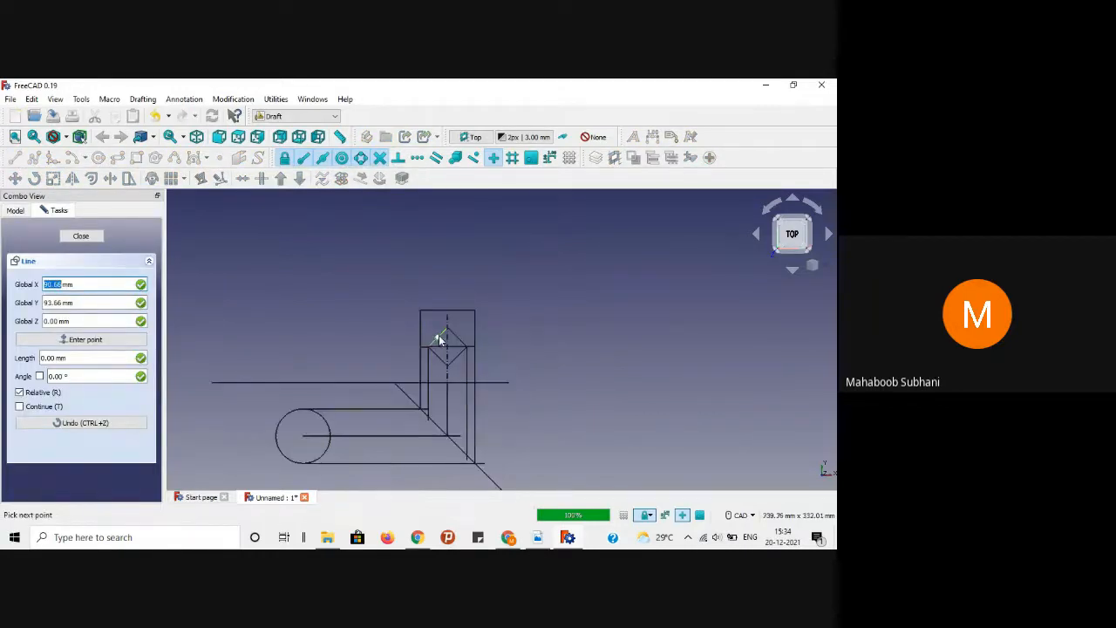
pyautogui.scroll(3, 440, 409)
pyautogui.press('y')
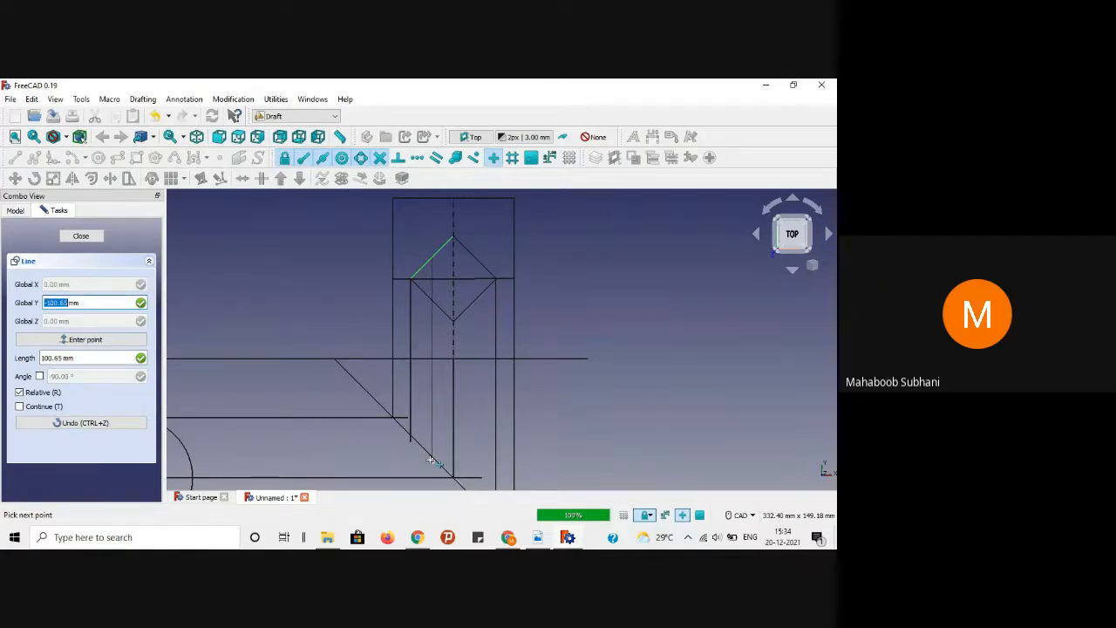
pyautogui.click(430, 459)
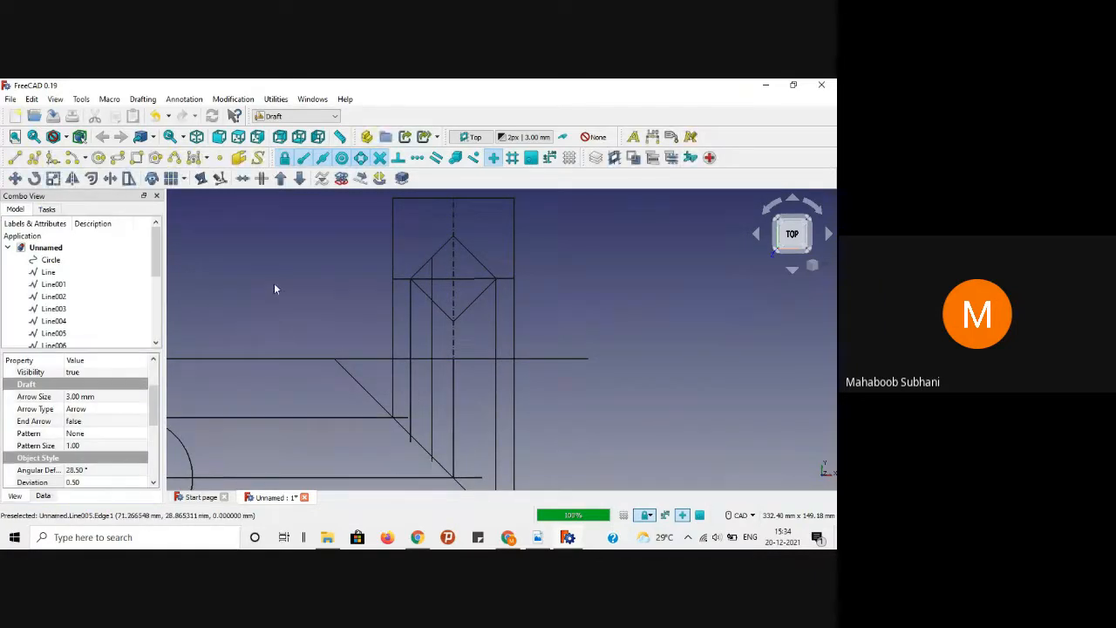
pyautogui.click(274, 292)
# Step: Drop a projection line from the right diamond edge's midpoint toward the drawing's bottom
pyautogui.click(17, 158)
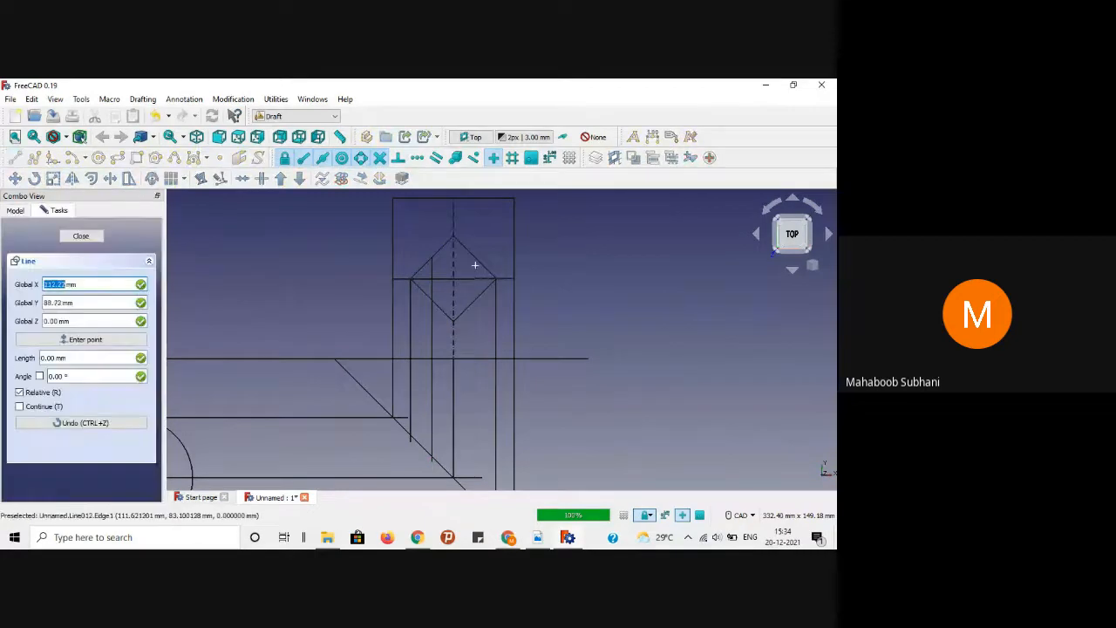
pyautogui.click(475, 259)
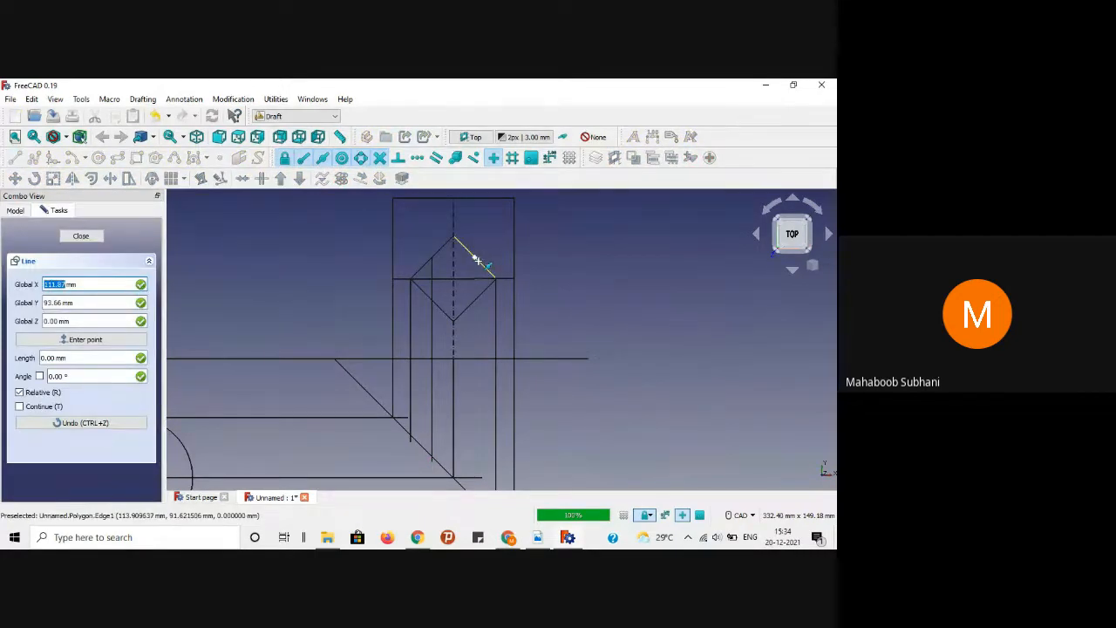
pyautogui.keyDown('shift'); pyautogui.scroll(-2, 476, 421); pyautogui.keyUp('shift')
pyautogui.keyDown('shift'); pyautogui.scroll(3, 476, 418); pyautogui.keyUp('shift')
pyautogui.keyDown('shift'); pyautogui.scroll(-3, 476, 419); pyautogui.keyUp('shift')
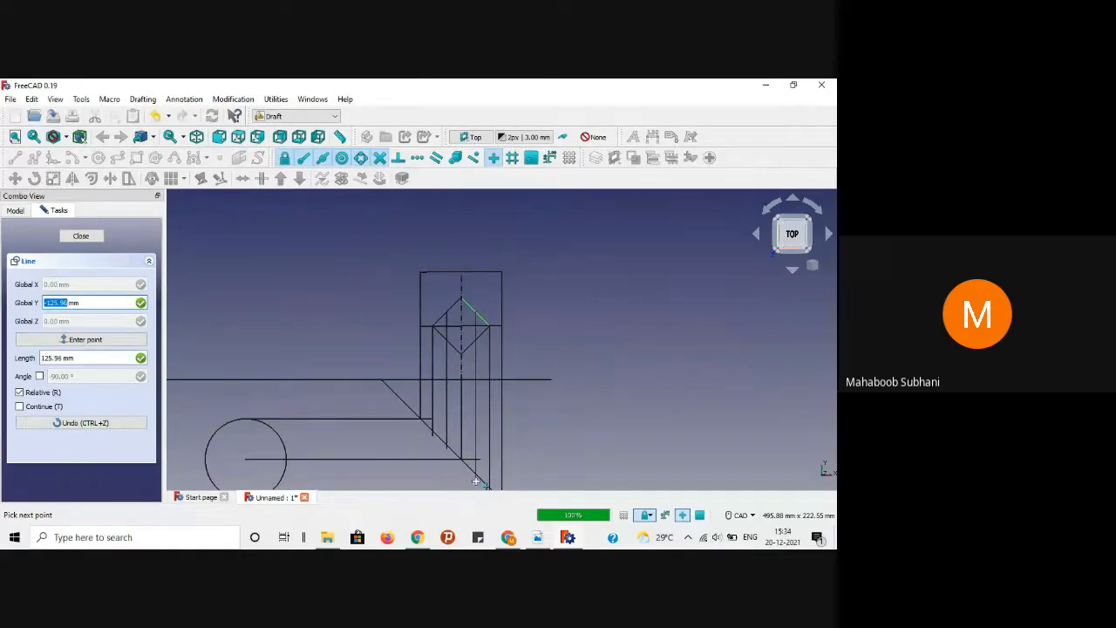
pyautogui.click(477, 482)
pyautogui.scroll(-2, 438, 416)
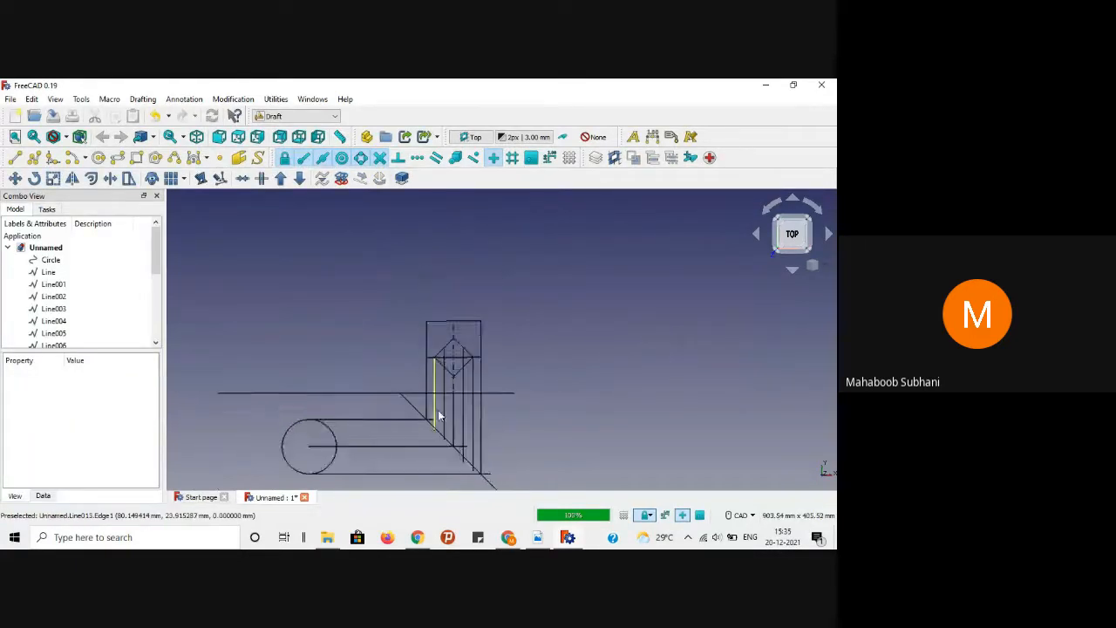
pyautogui.scroll(4, 438, 410)
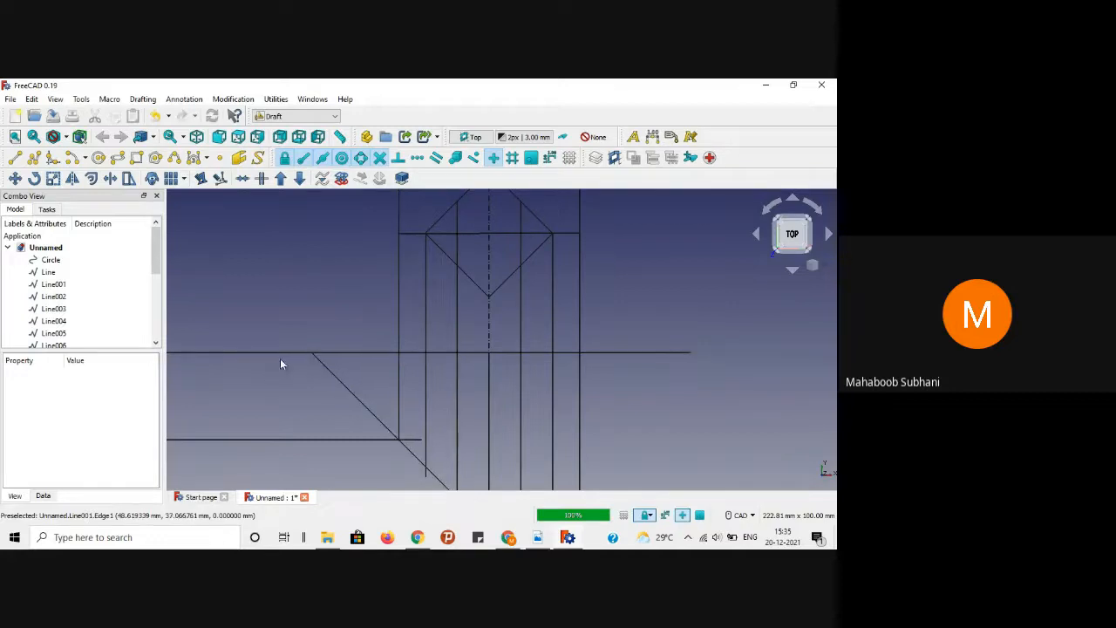
pyautogui.scroll(-1, 343, 329)
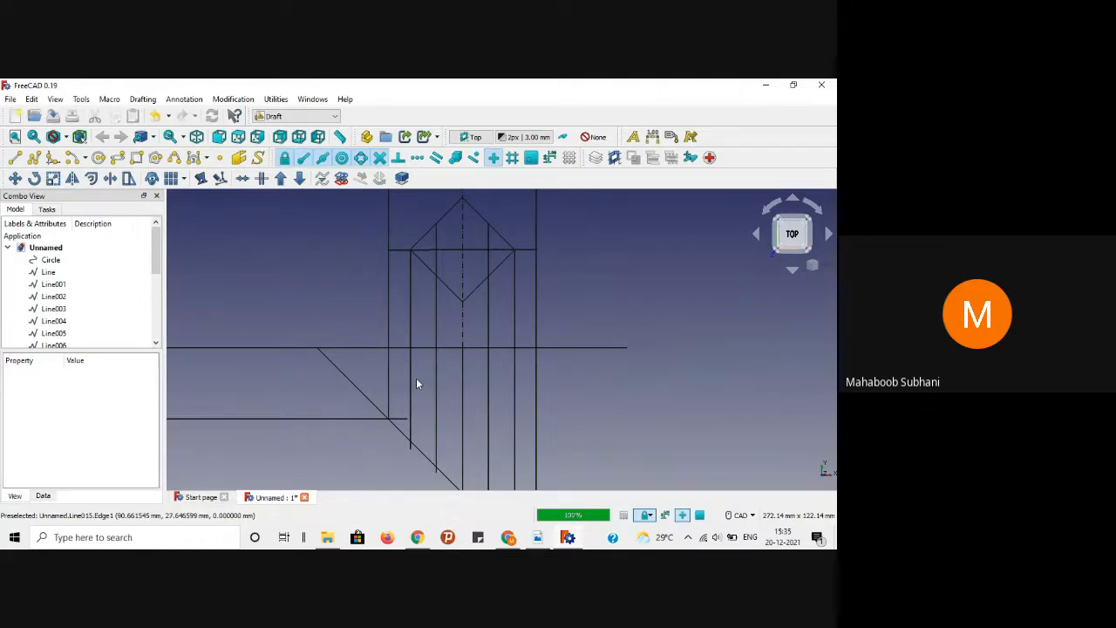
pyautogui.scroll(1, 587, 283)
pyautogui.scroll(-4, 587, 284)
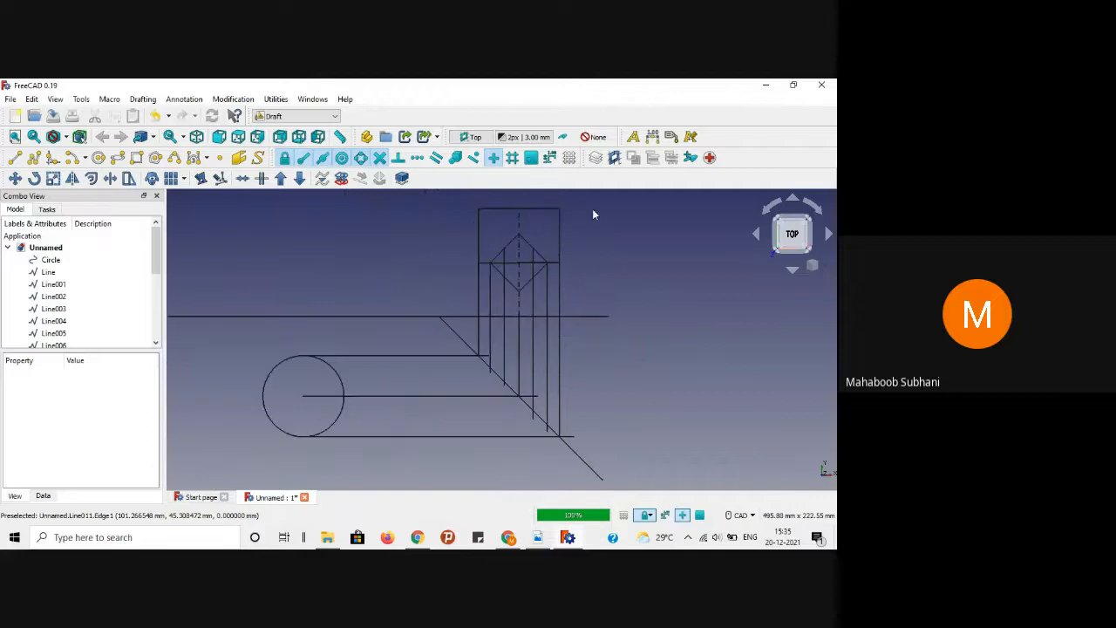
pyautogui.moveTo(597, 227); pyautogui.dragTo(592, 239, button='middle')
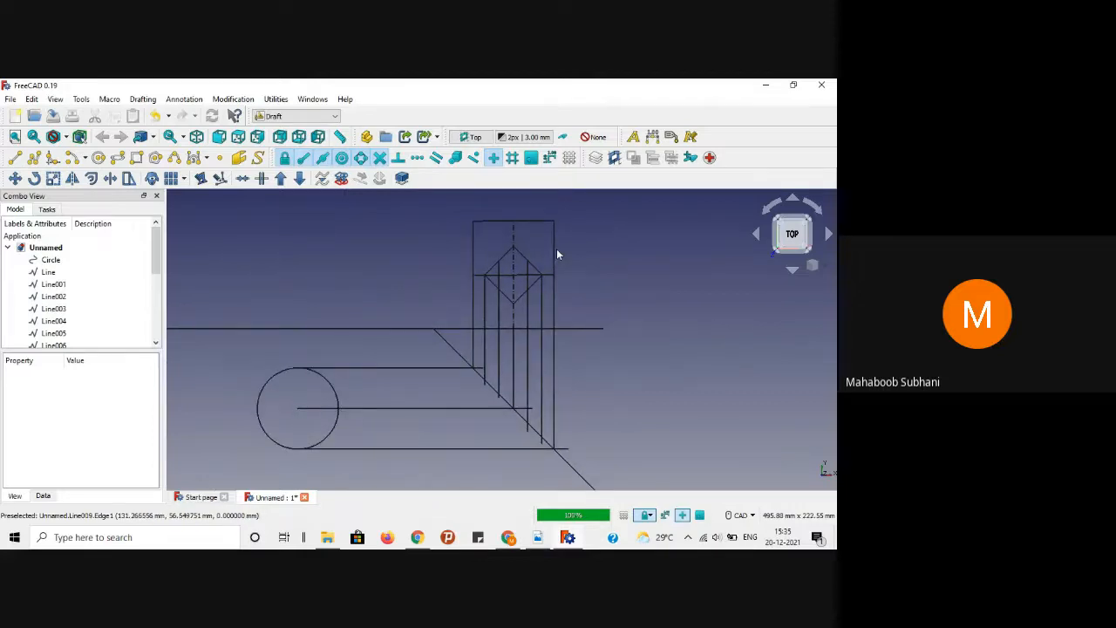
# Step: Switch to Adobe Reader, hide the meeting window, and scroll to page 35's drawing
pyautogui.click(544, 539)
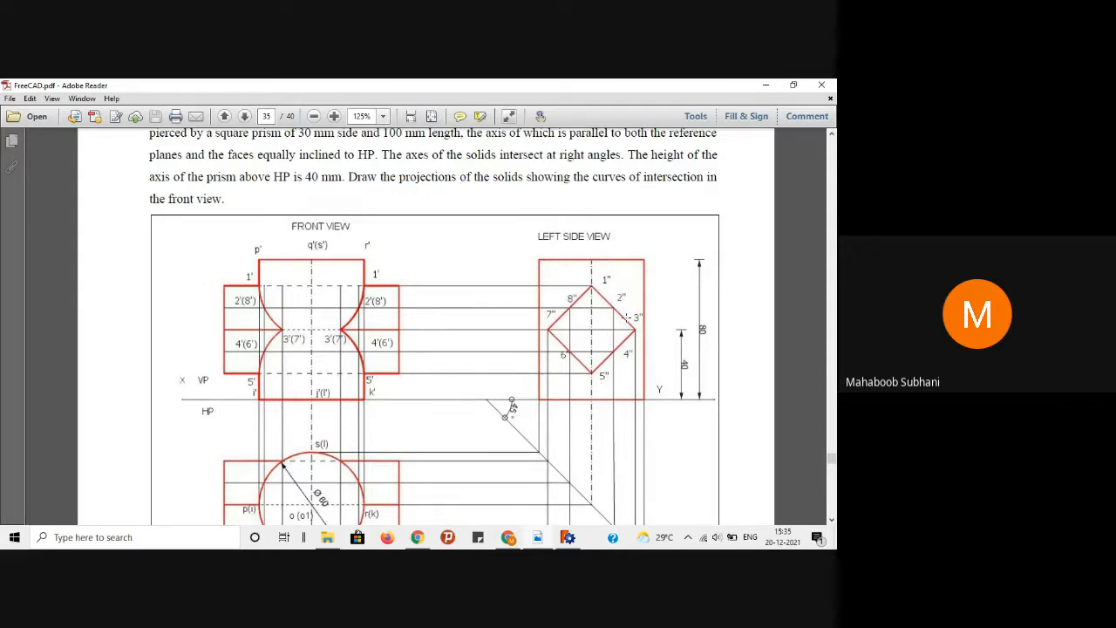
pyautogui.click(509, 538)
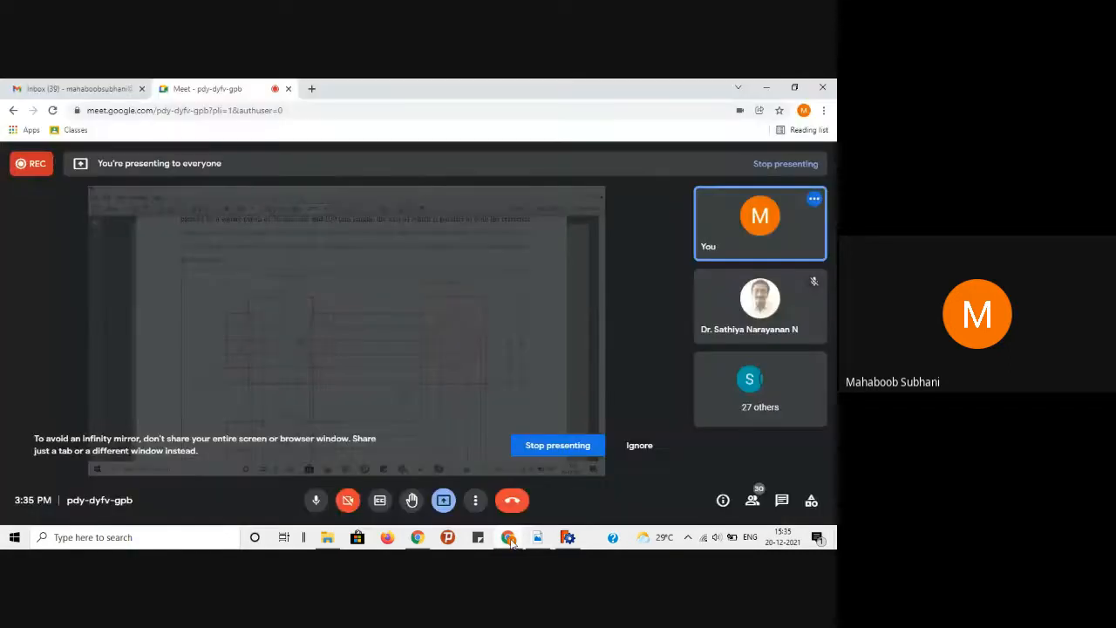
pyautogui.click(767, 88)
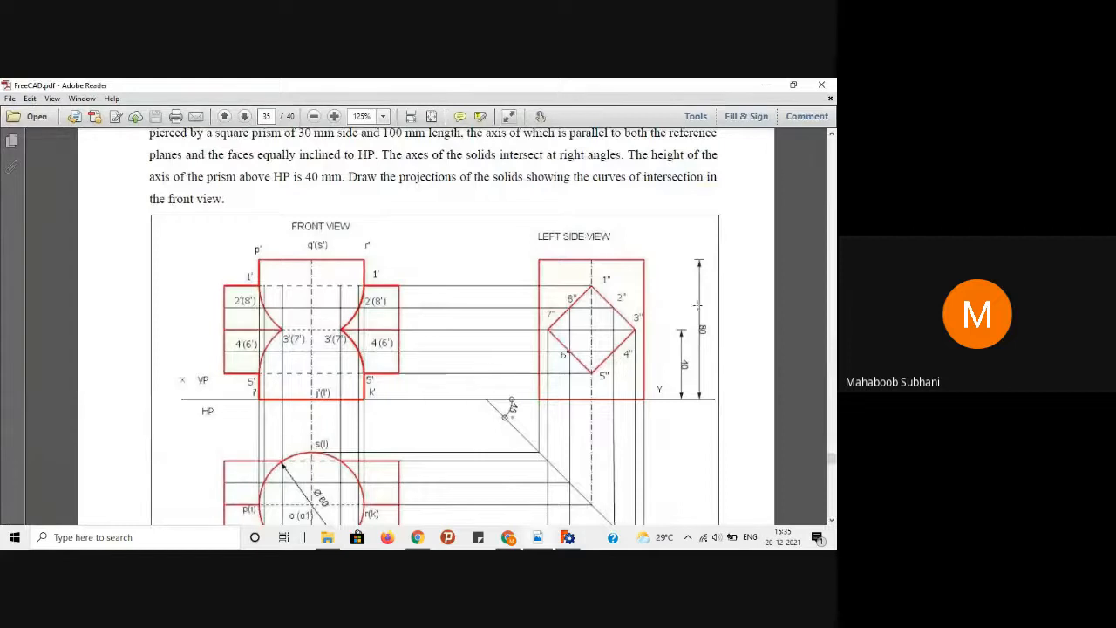
pyautogui.scroll(-1, 778, 303)
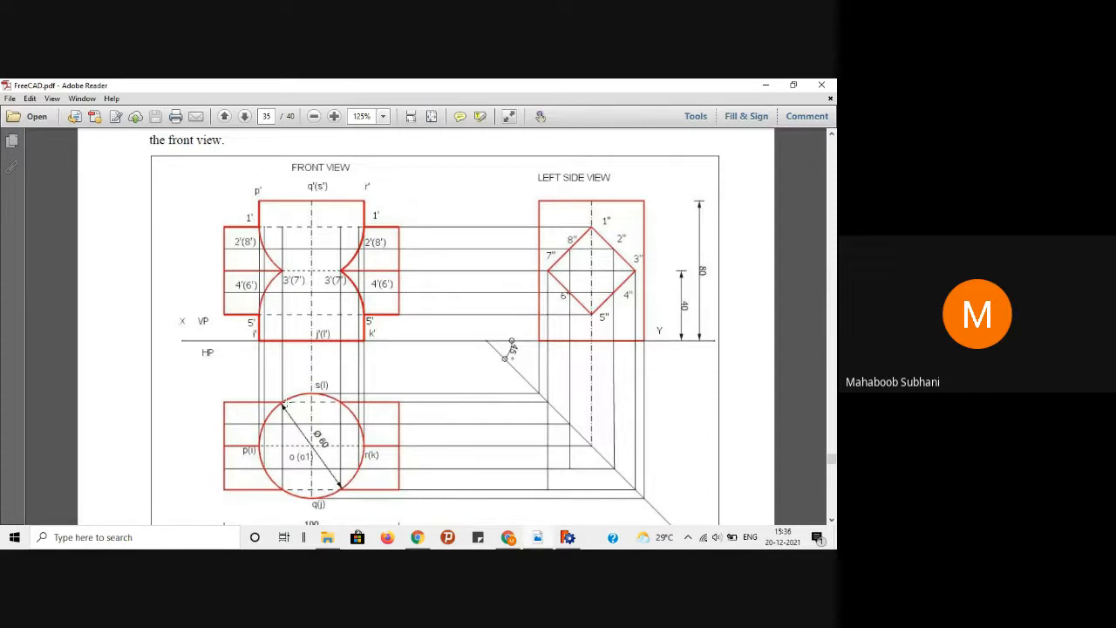
# Step: Glance at the FreeCAD drawing, review the reference PDF once more, then minimize it
pyautogui.click(768, 85)
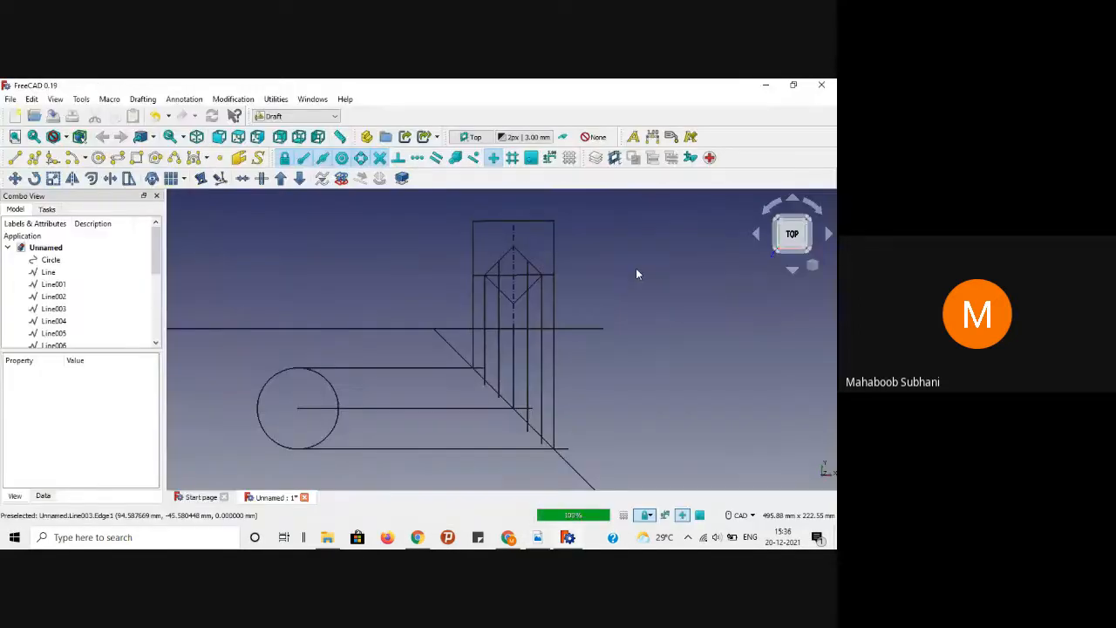
pyautogui.scroll(5, 636, 270)
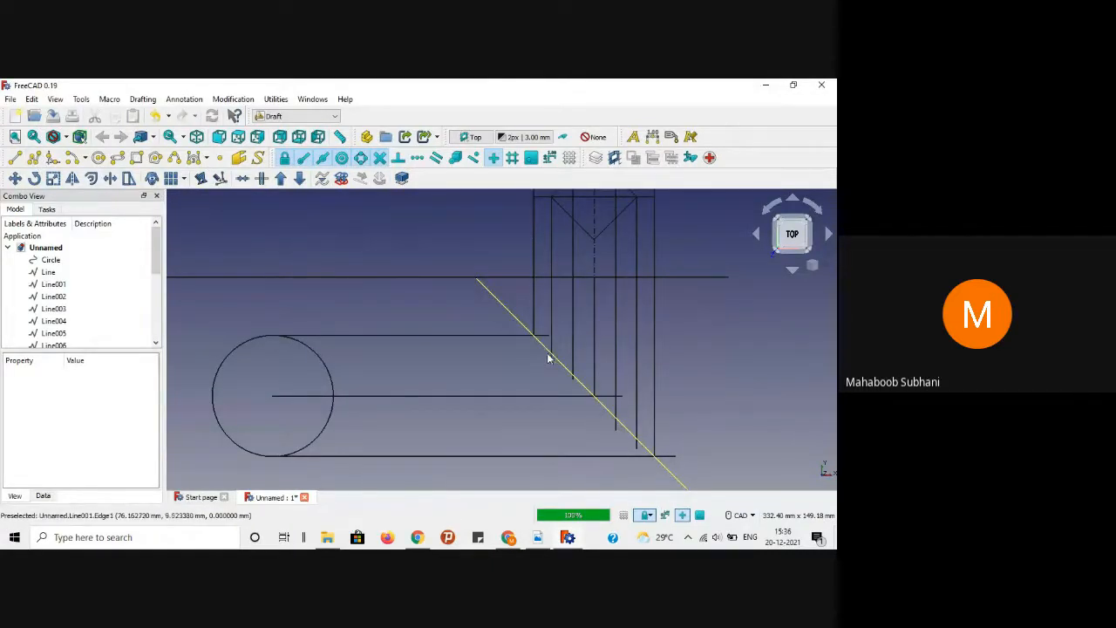
pyautogui.scroll(-1, 510, 368)
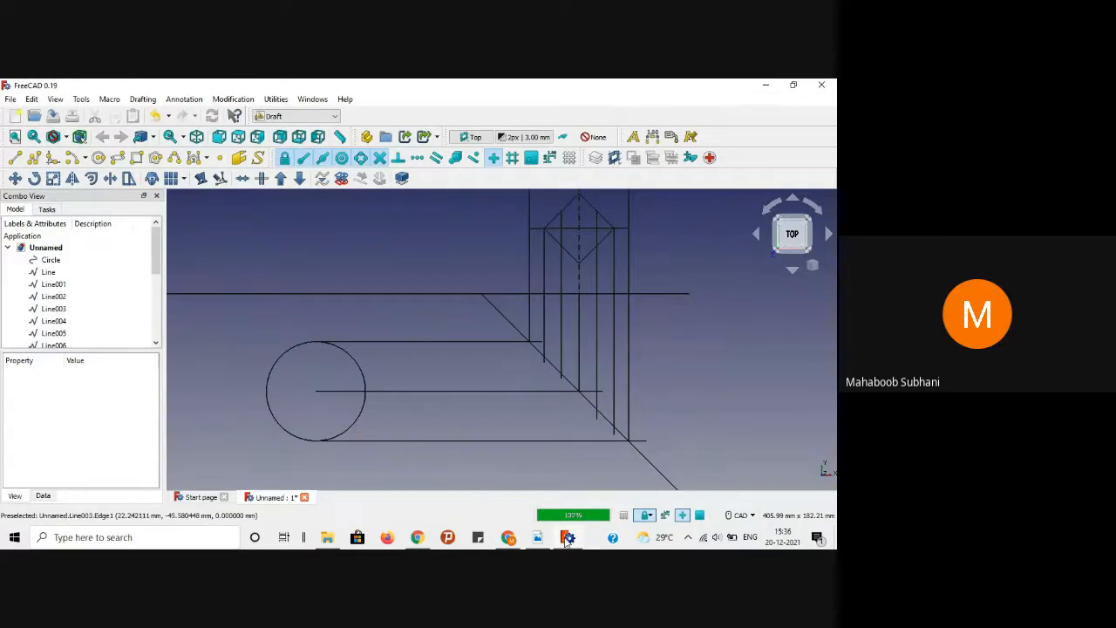
pyautogui.click(538, 537)
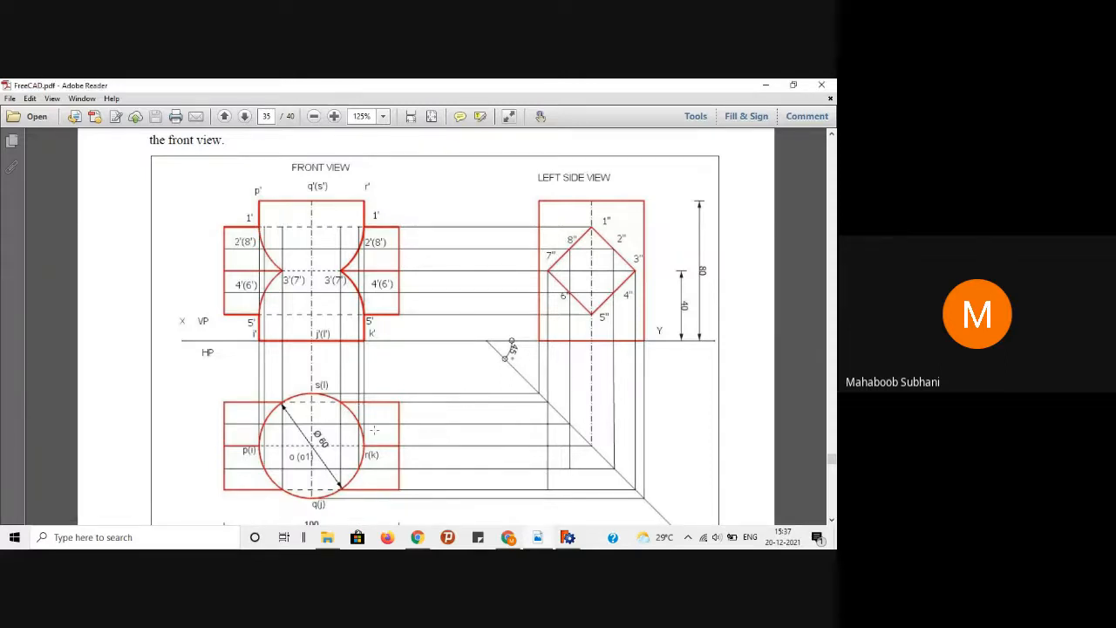
pyautogui.click(768, 85)
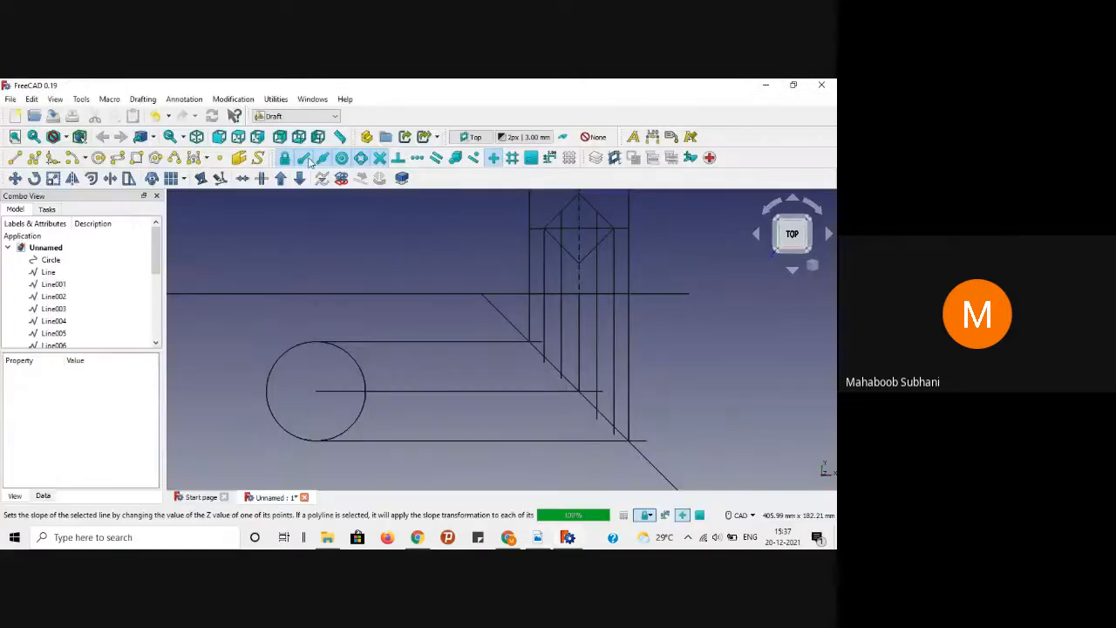
# Step: Draw the circle's vertical centre line from its centre to the top and bottom quadrants
pyautogui.click(16, 159)
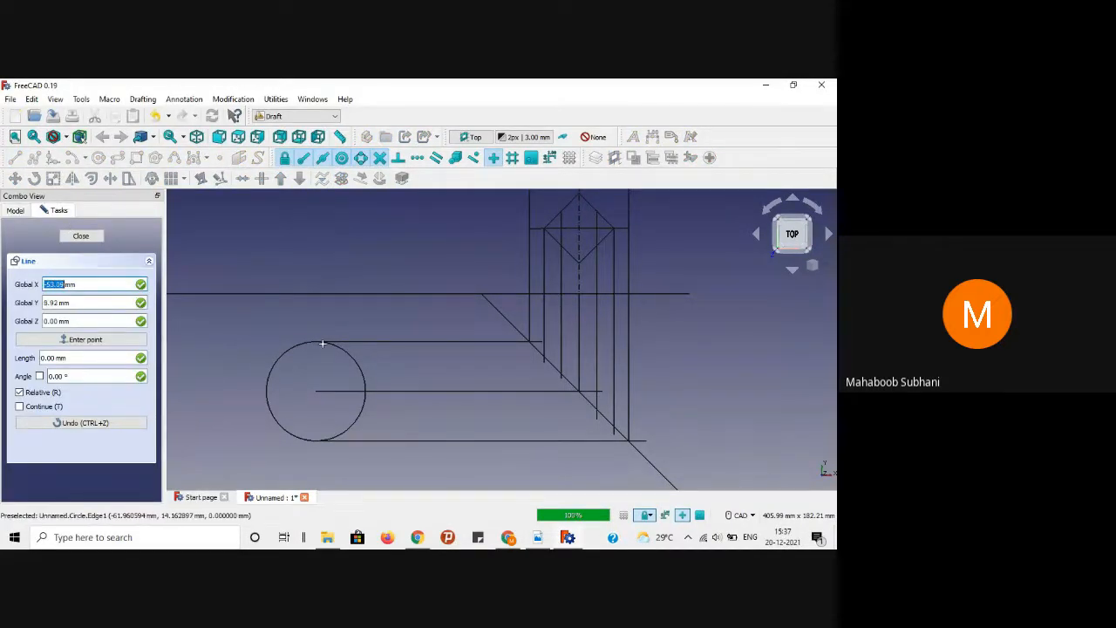
pyautogui.click(317, 390)
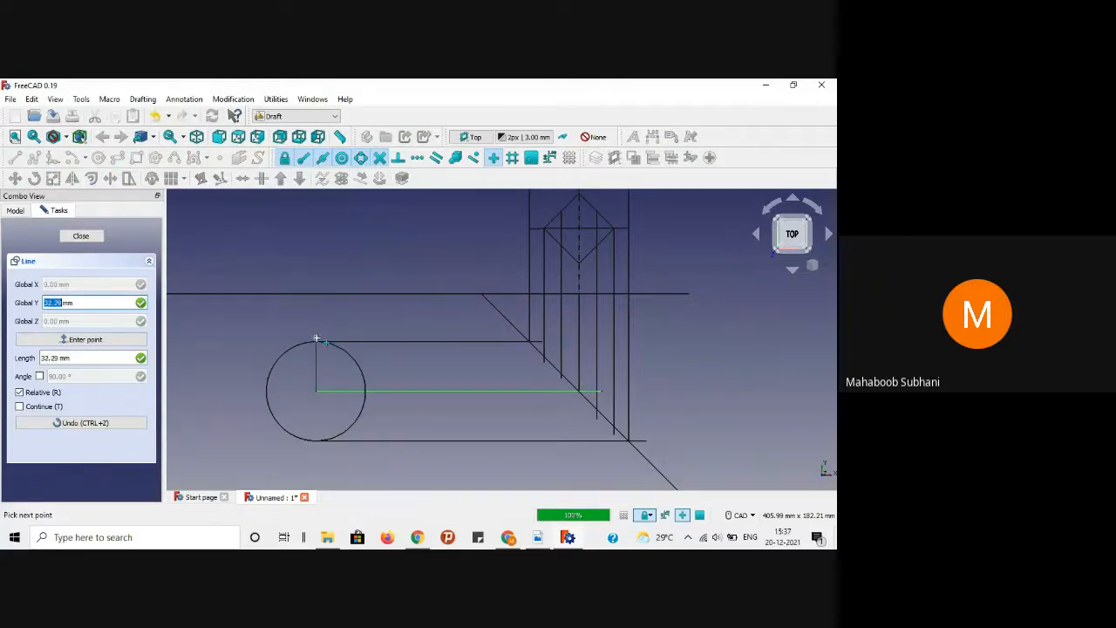
pyautogui.click(318, 342)
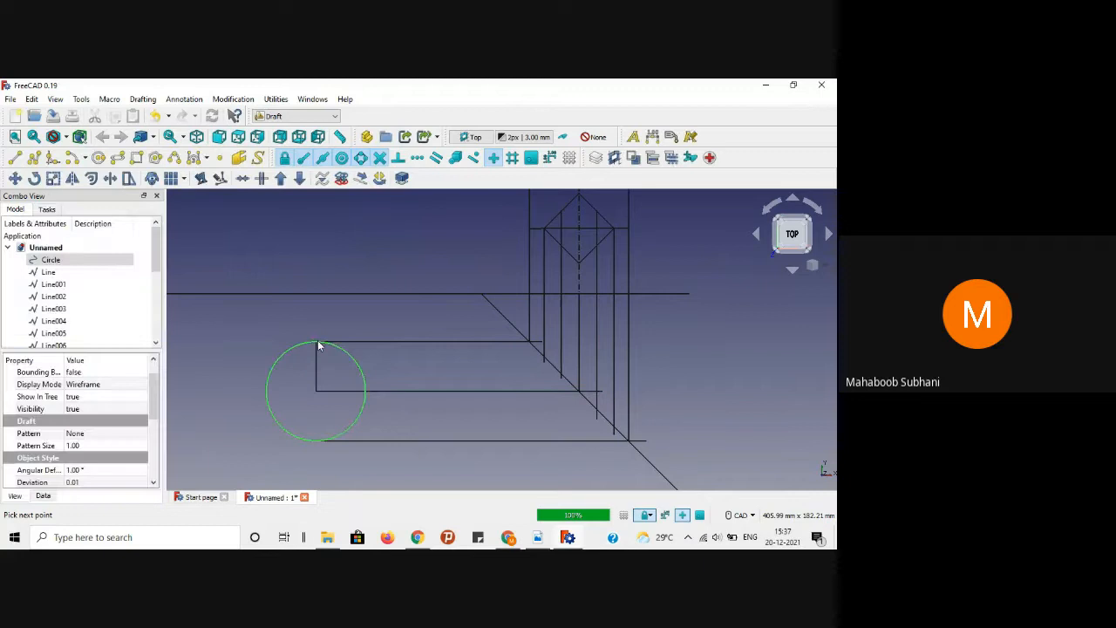
pyautogui.click(222, 319)
pyautogui.click(15, 158)
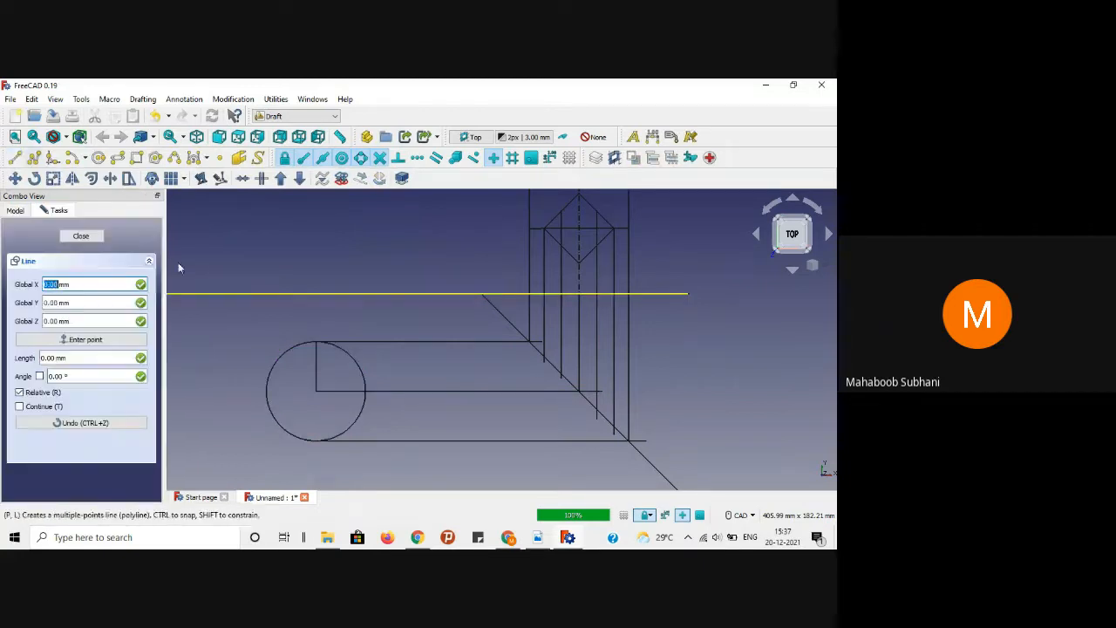
pyautogui.click(317, 391)
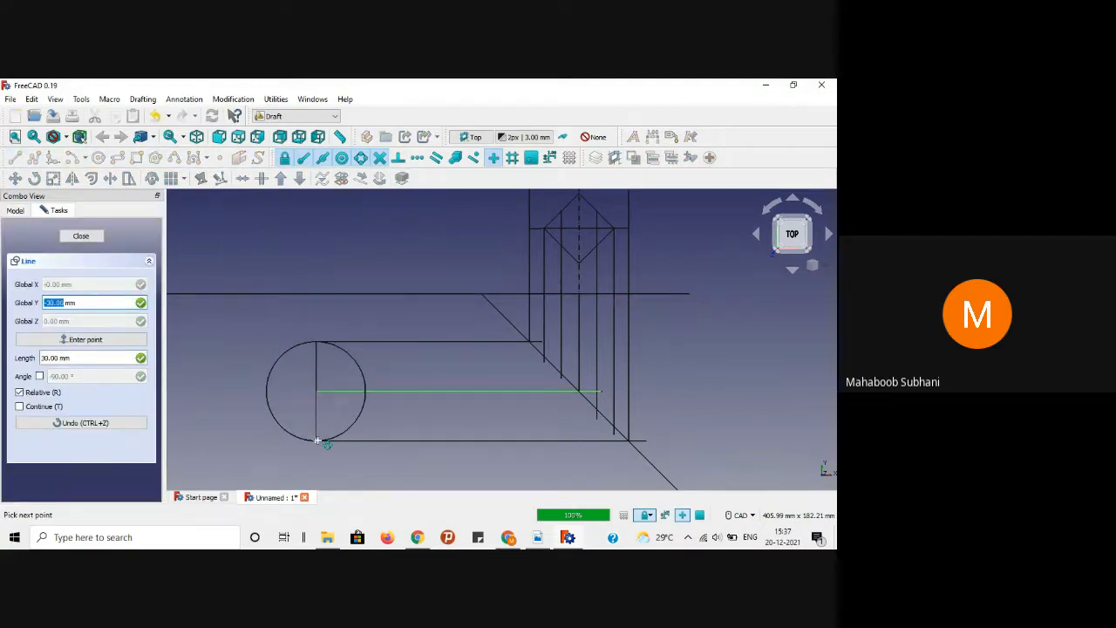
pyautogui.click(315, 441)
pyautogui.click(228, 395)
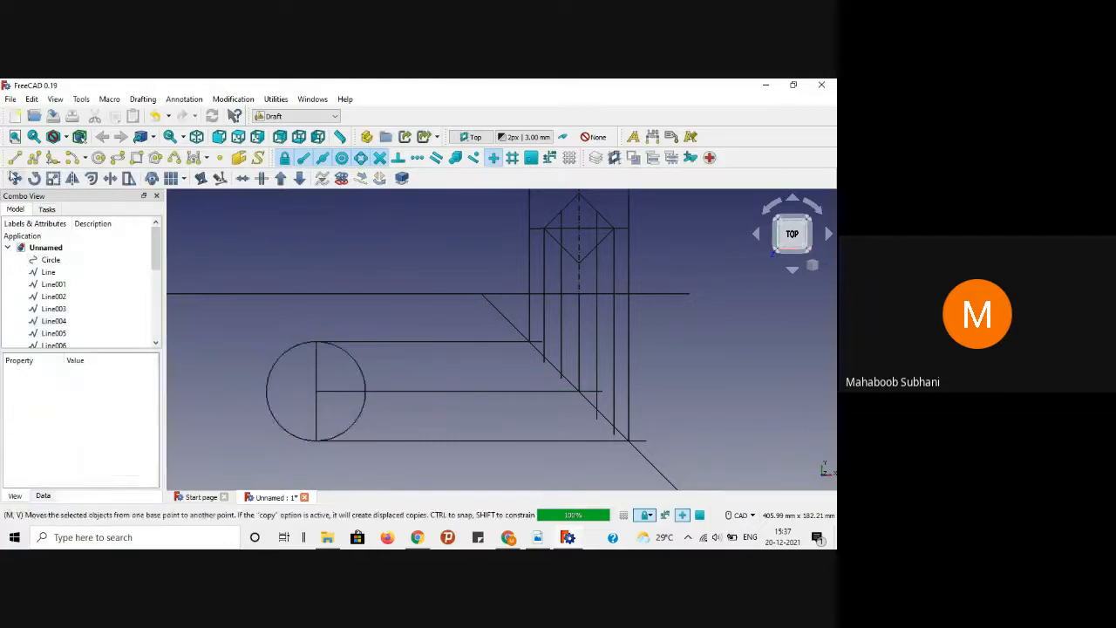
# Step: Project the circle's right edge up to the top horizontal line and draw a radius to its left edge
pyautogui.click(14, 158)
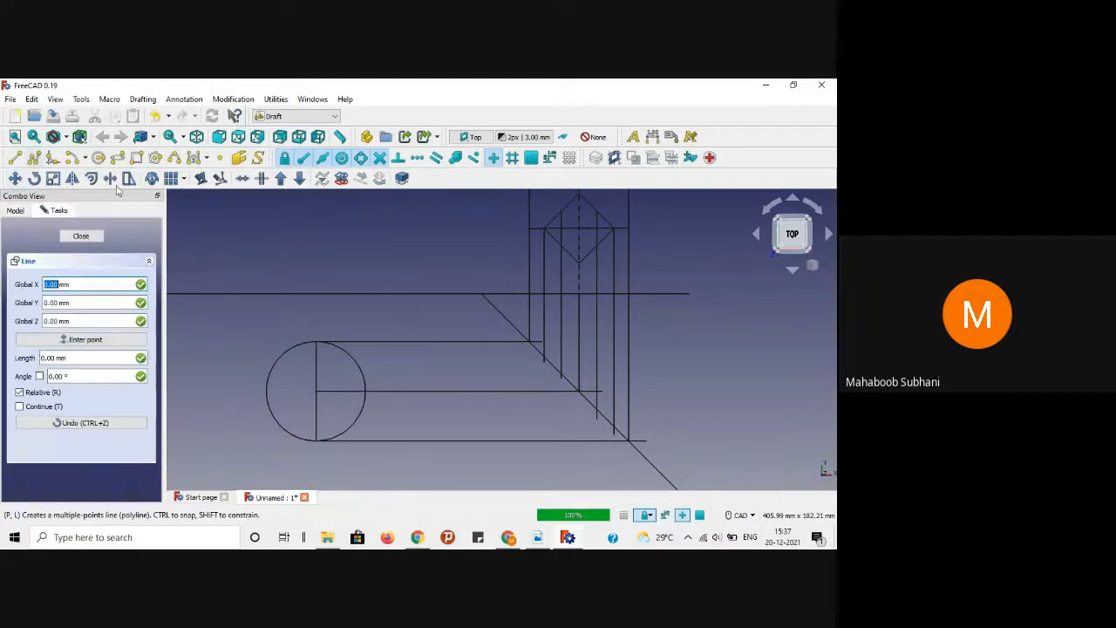
pyautogui.click(366, 391)
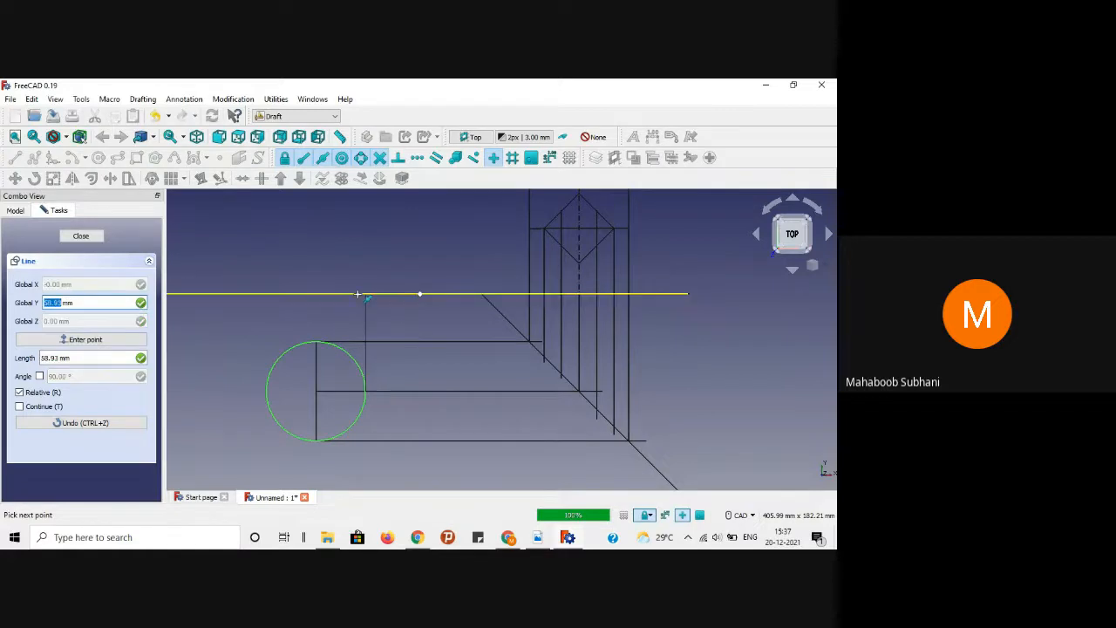
pyautogui.click(364, 295)
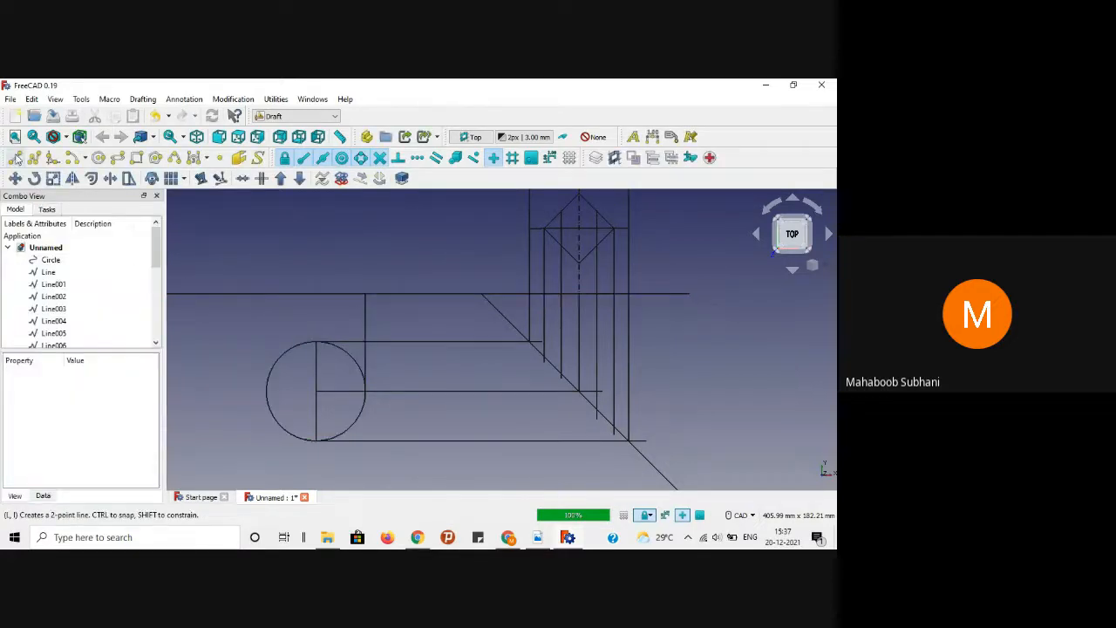
pyautogui.click(14, 157)
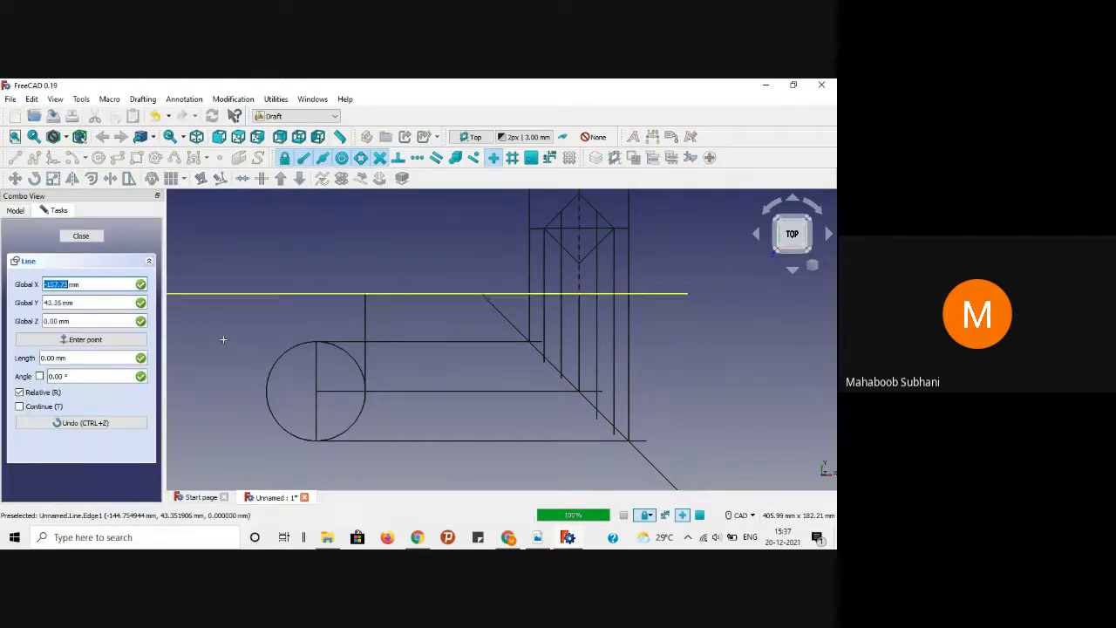
pyautogui.click(322, 391)
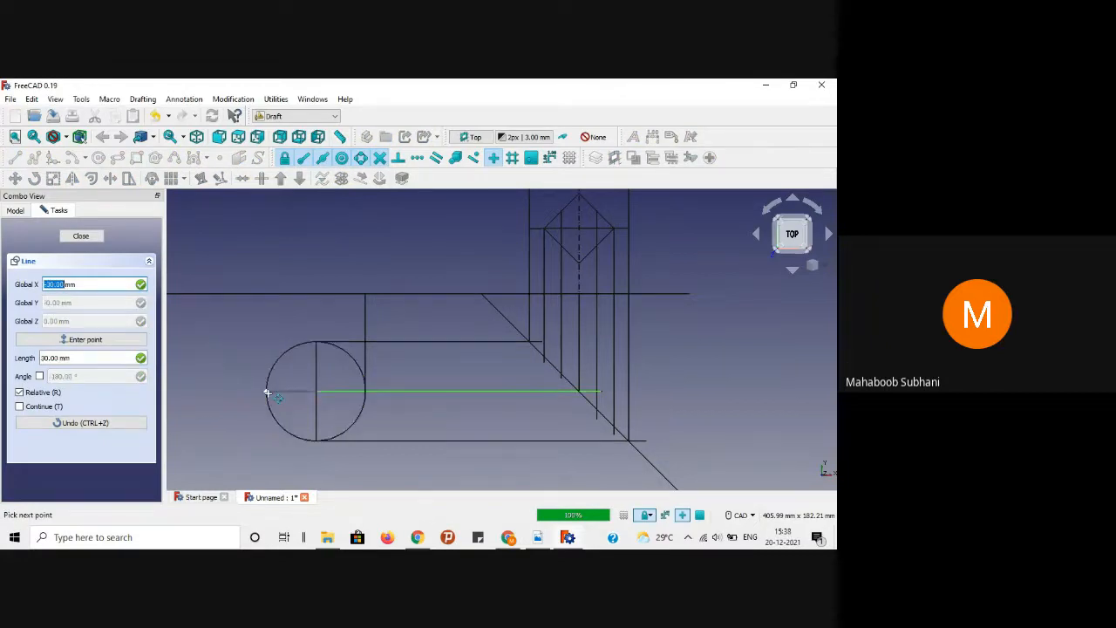
pyautogui.click(267, 375)
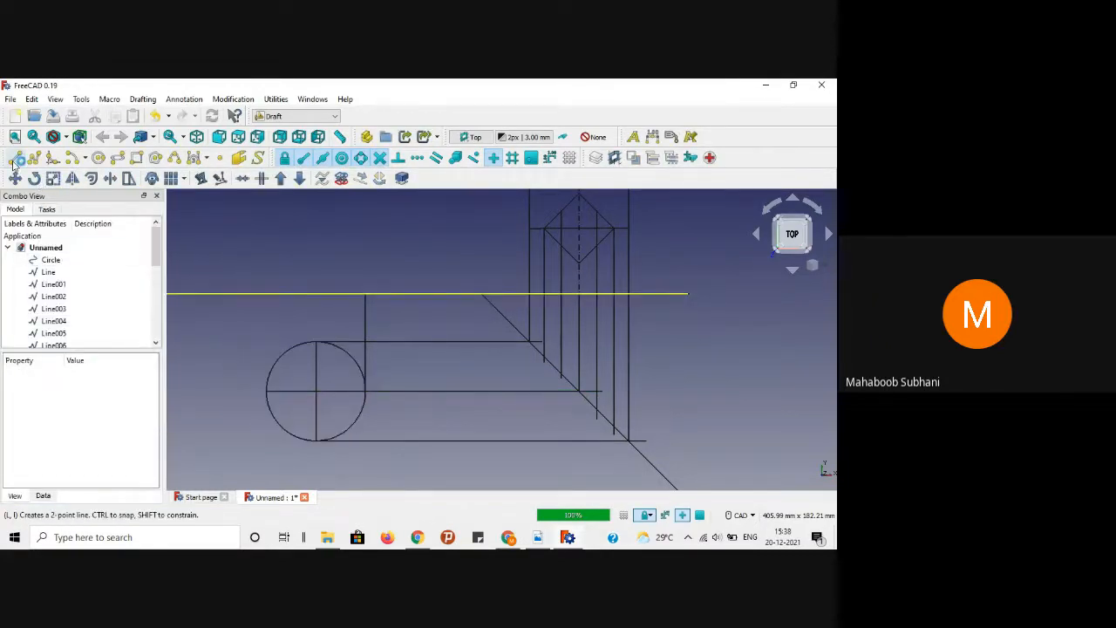
# Step: Try a line from the circle's left edge with X/Y axis locks, then cancel it
pyautogui.click(14, 157)
pyautogui.click(269, 385)
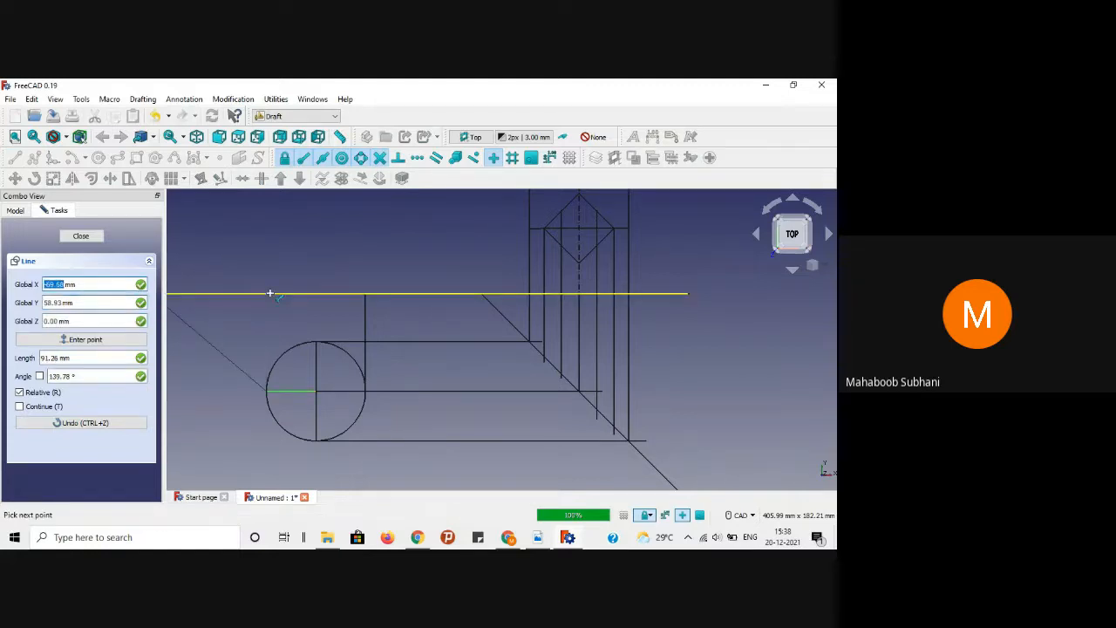
pyautogui.press('x')
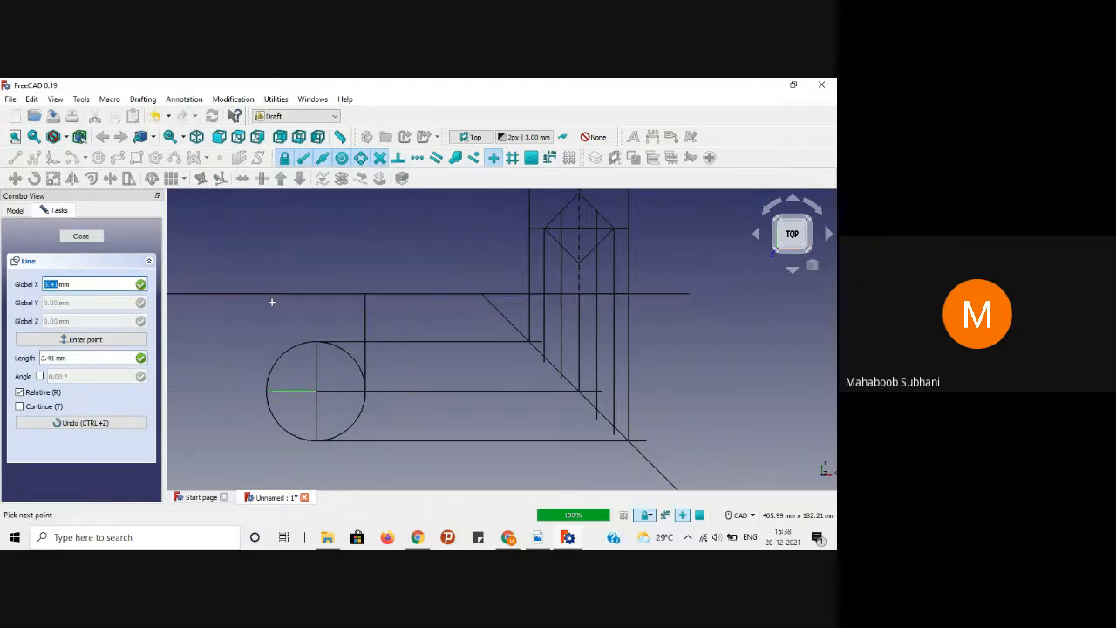
pyautogui.press('x')
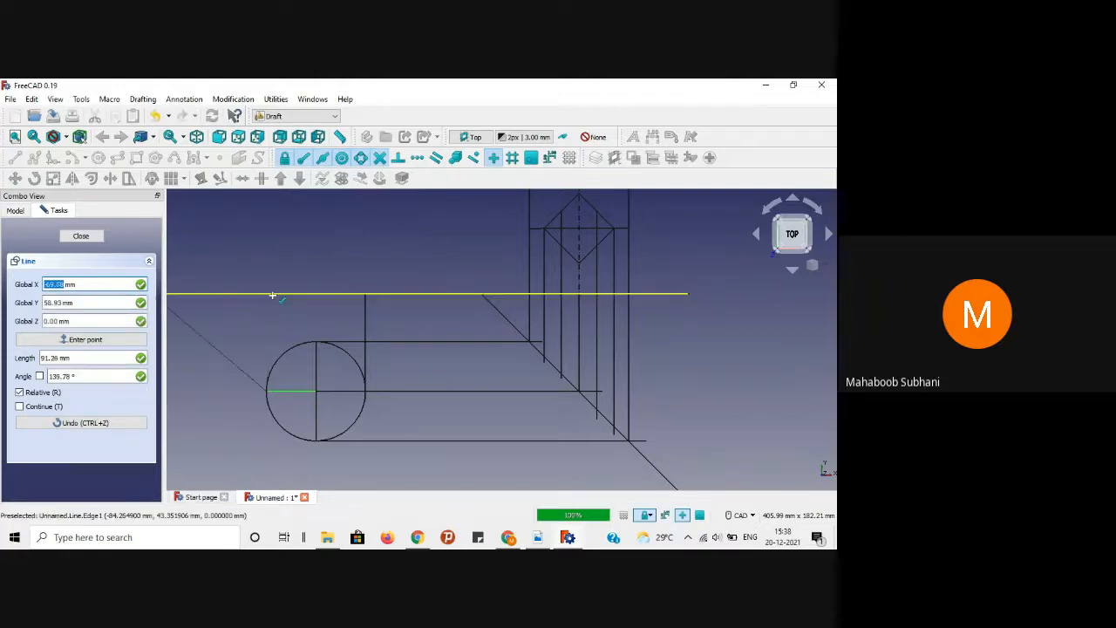
pyautogui.press('x')
pyautogui.press('x')
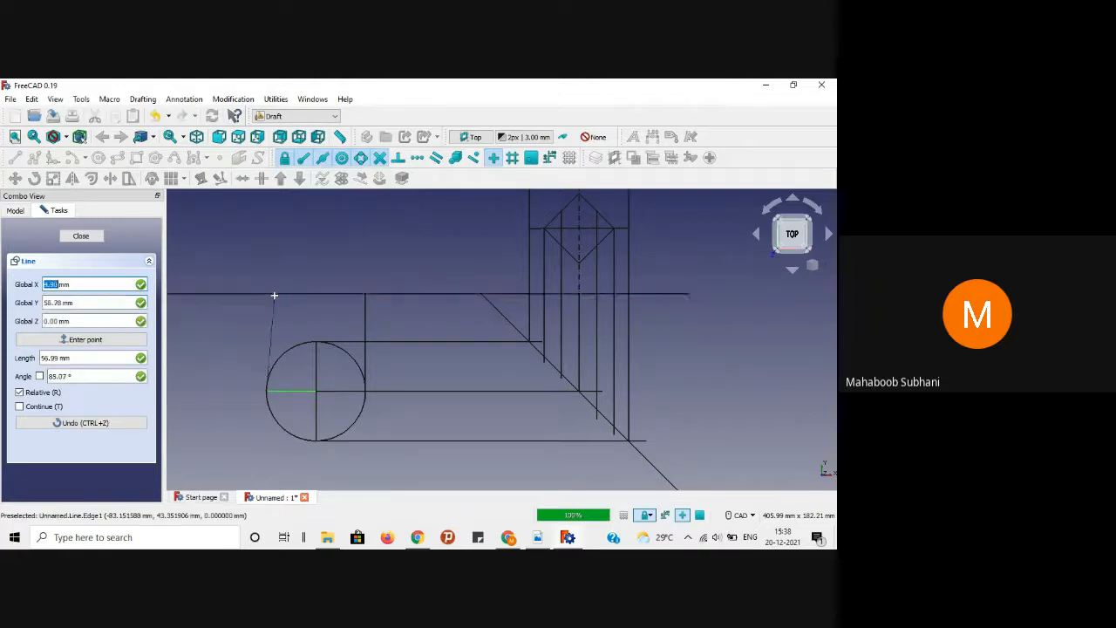
pyautogui.press('y')
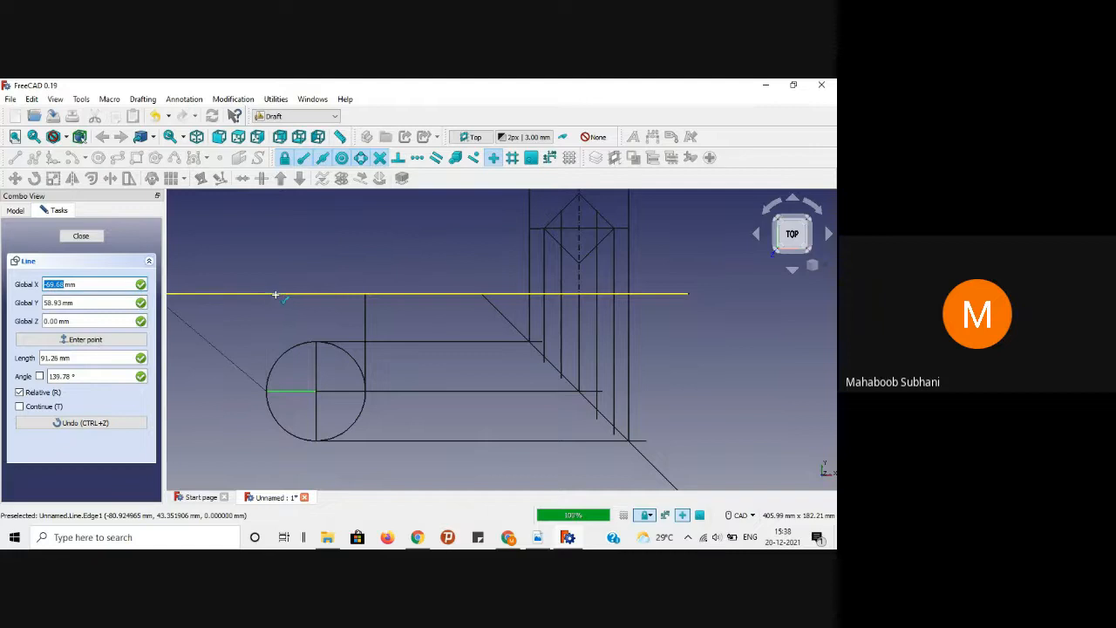
pyautogui.press('shift')
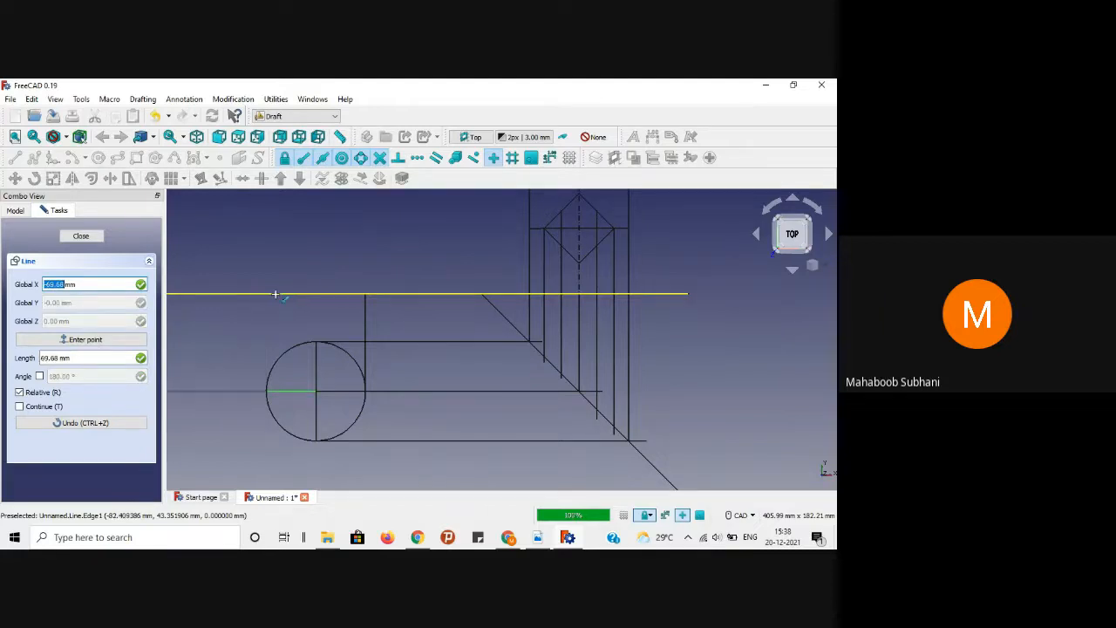
pyautogui.press('y')
pyautogui.press('Escape')
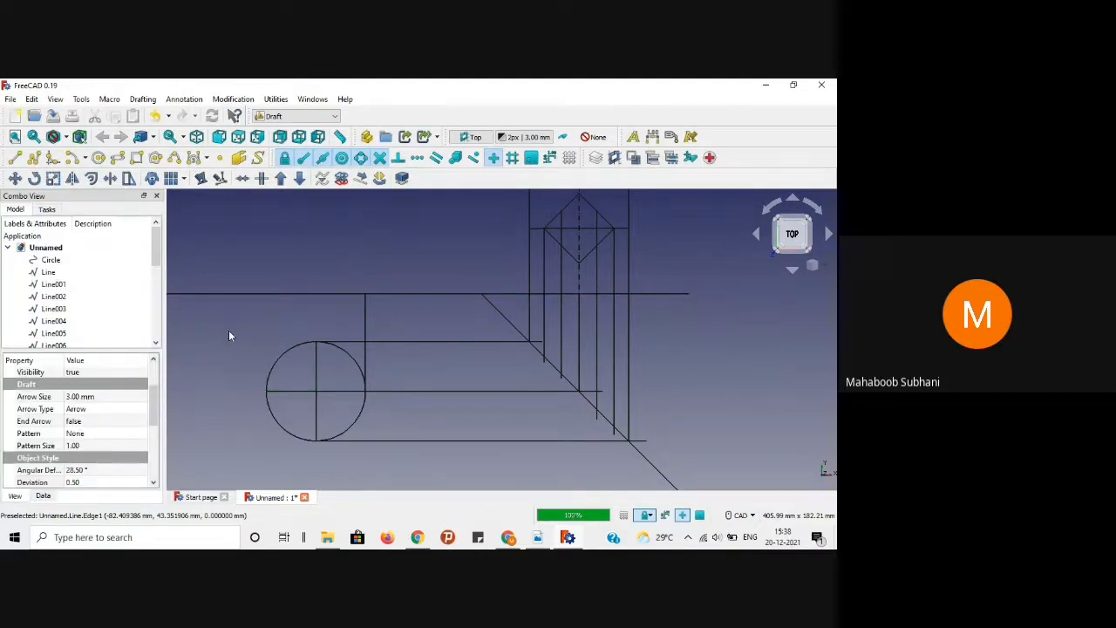
# Step: Draw a vertical line from the circle's left edge up to the top horizontal line
pyautogui.click(15, 158)
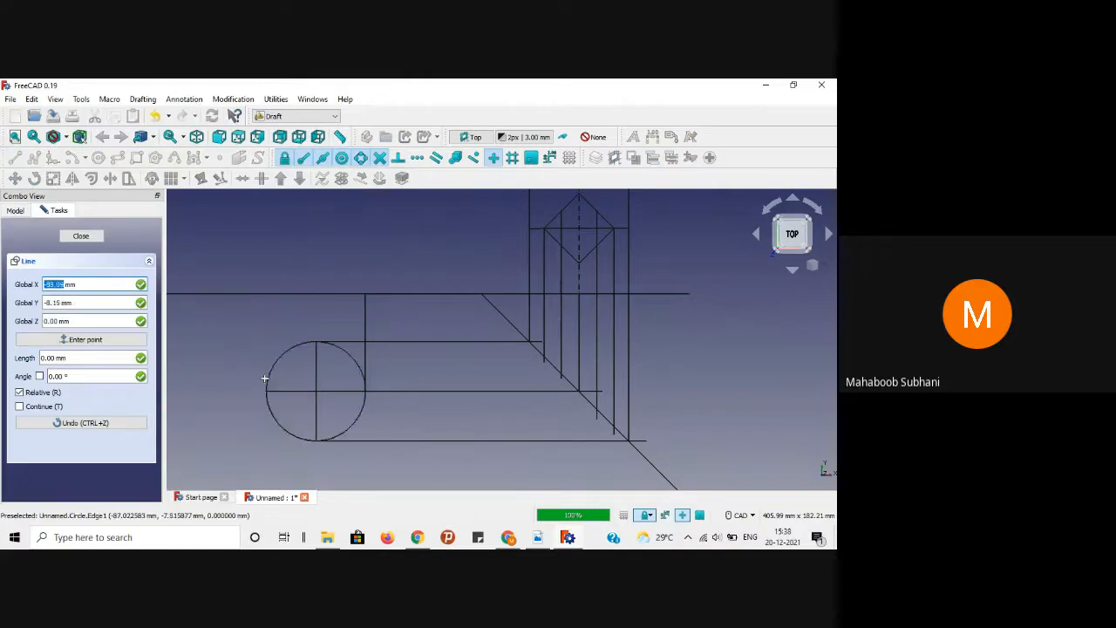
pyautogui.click(267, 391)
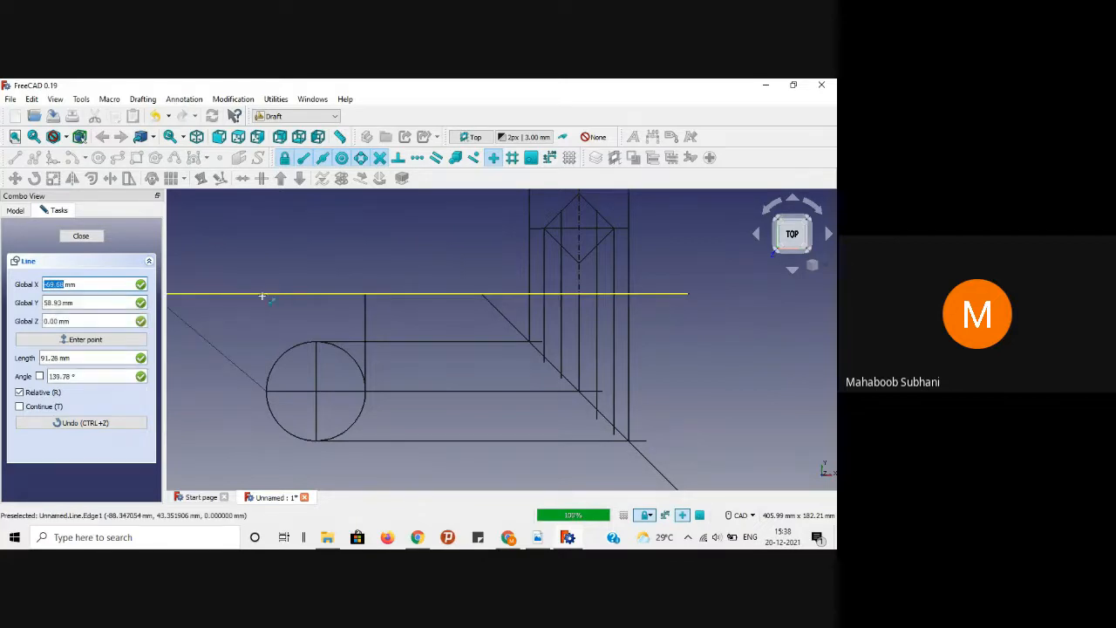
pyautogui.click(81, 236)
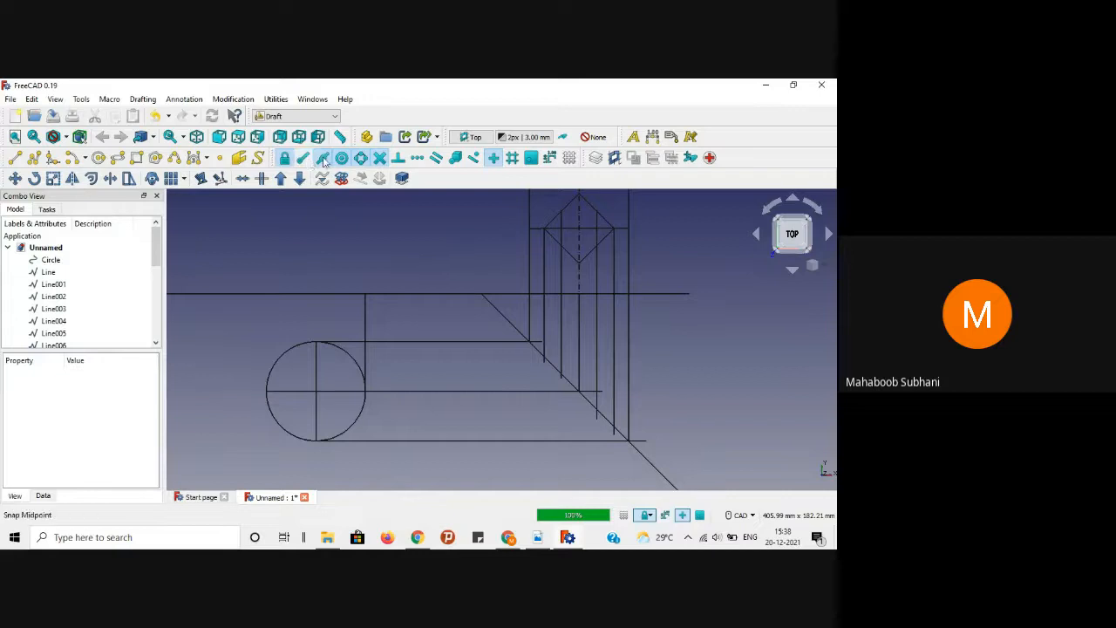
pyautogui.click(16, 158)
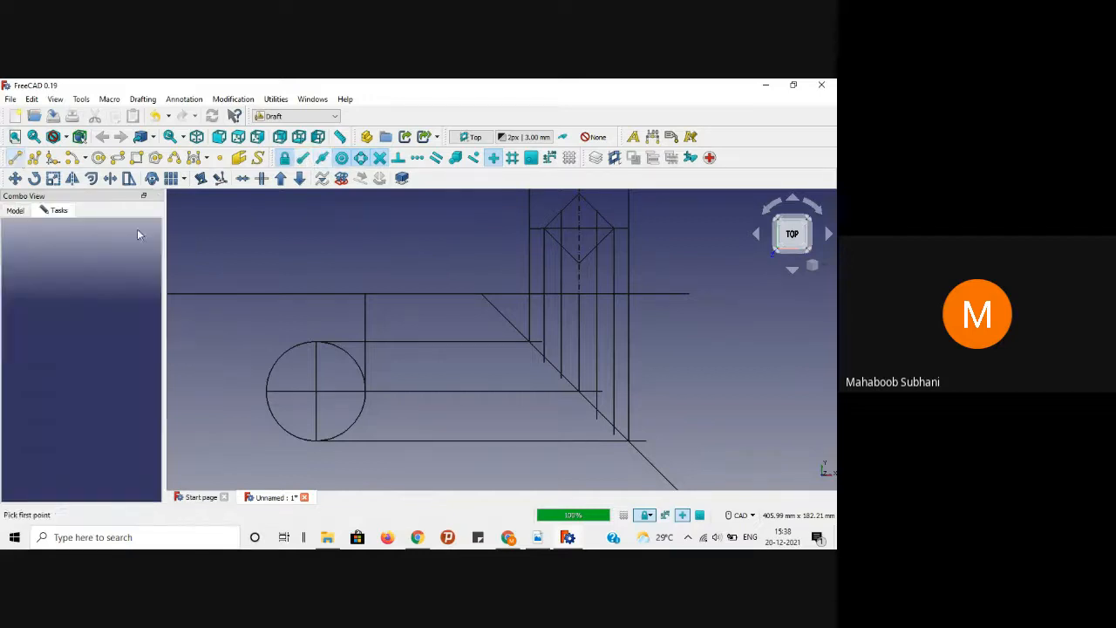
pyautogui.click(266, 391)
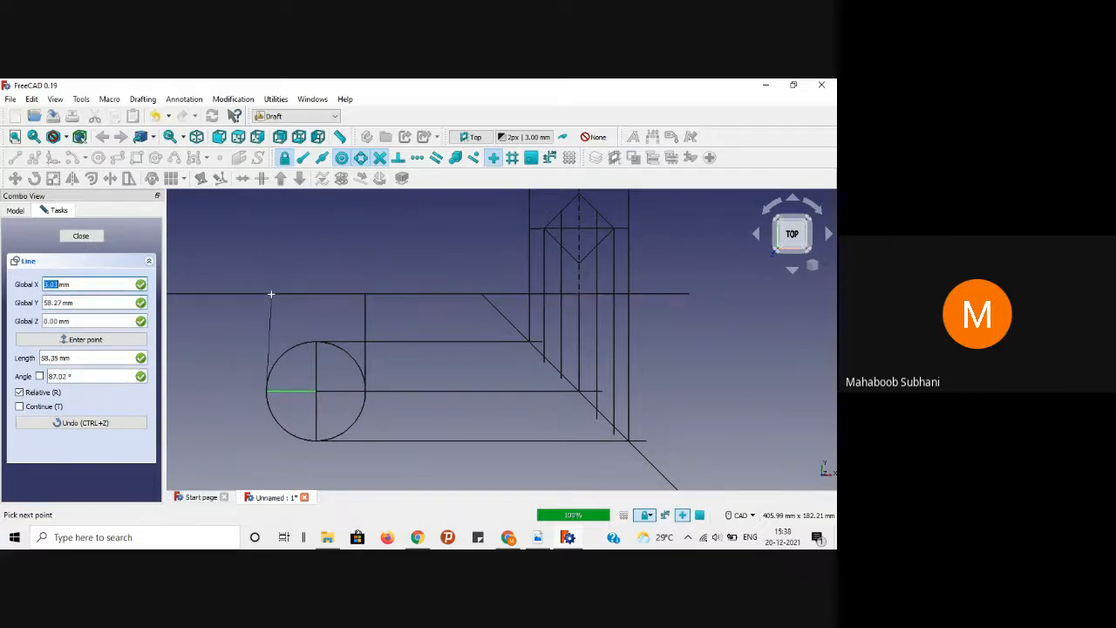
pyautogui.click(267, 295)
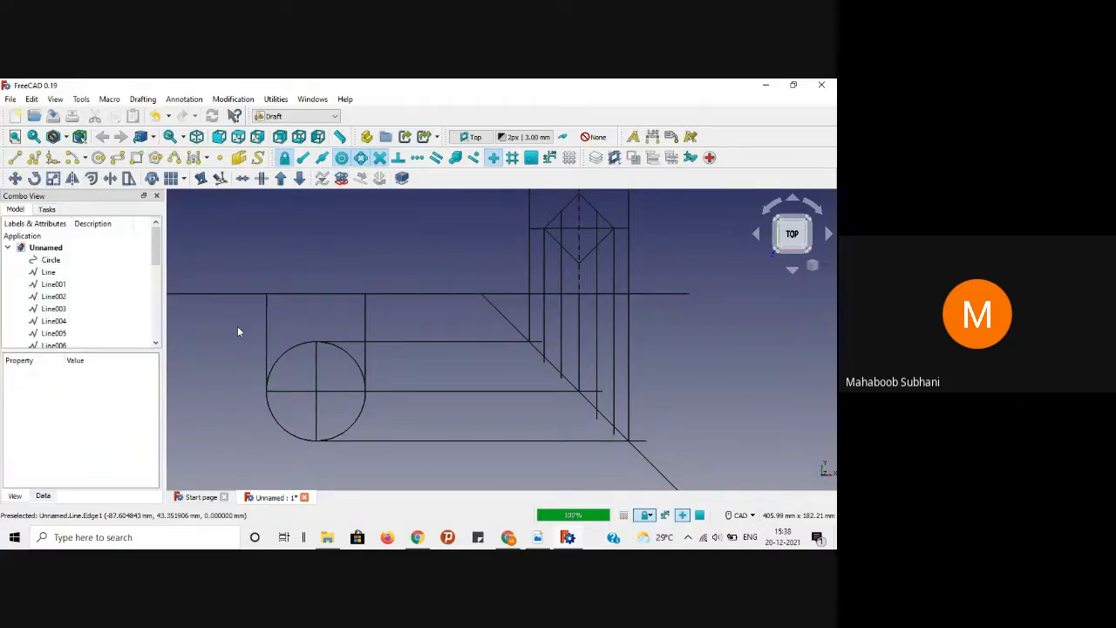
# Step: Draw a line from the diamond's corner to the 45° diagonal, then pan to the top view
pyautogui.click(15, 157)
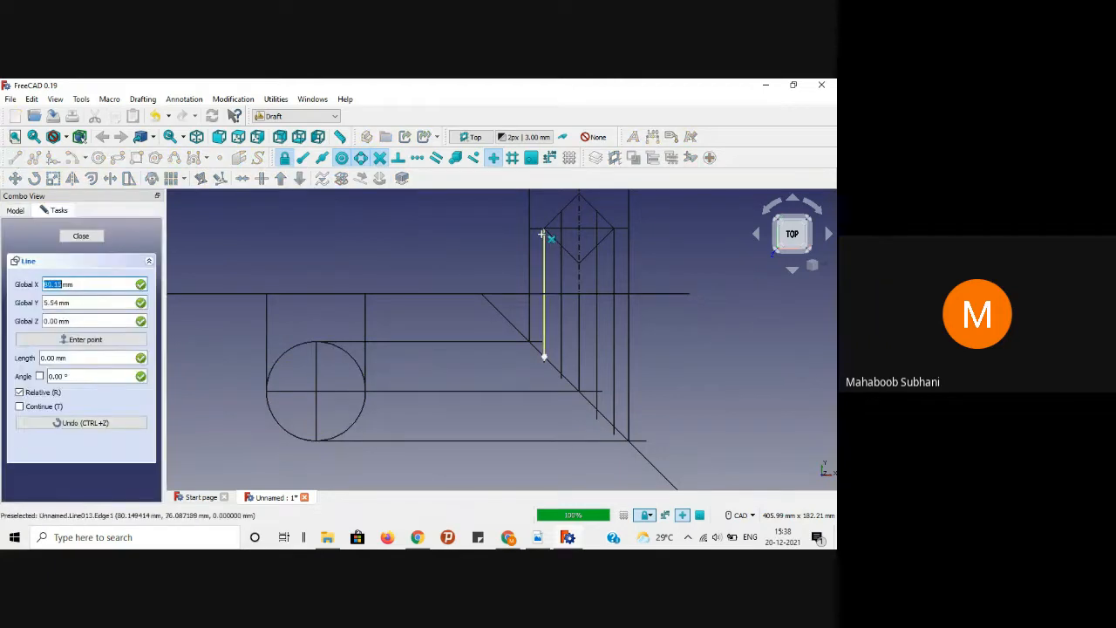
pyautogui.scroll(3, 554, 236)
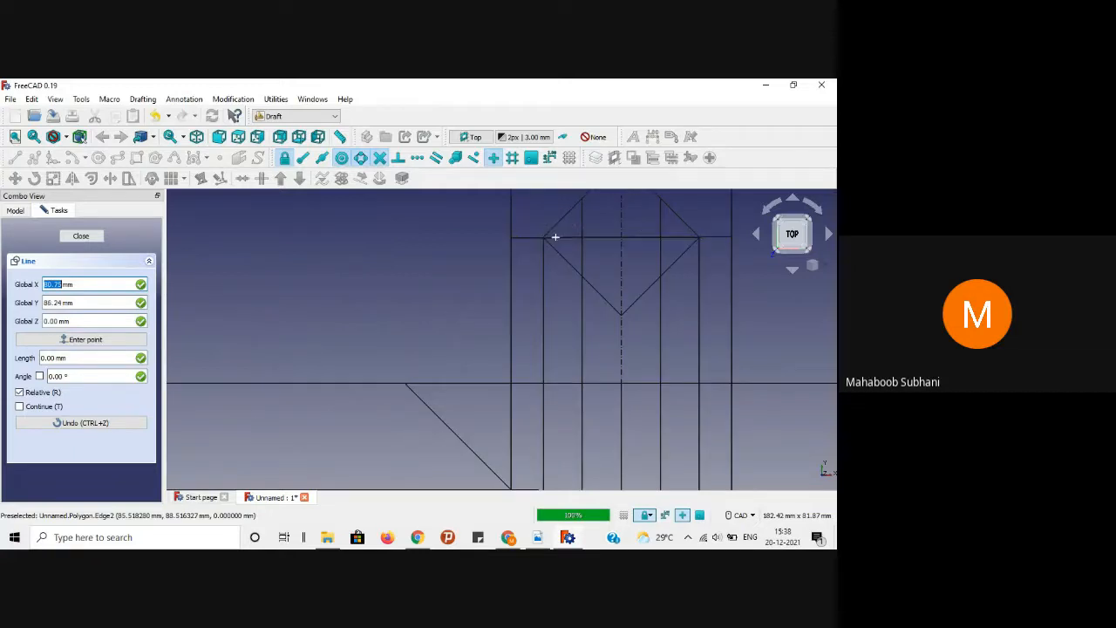
pyautogui.click(545, 237)
pyautogui.scroll(-5, 537, 231)
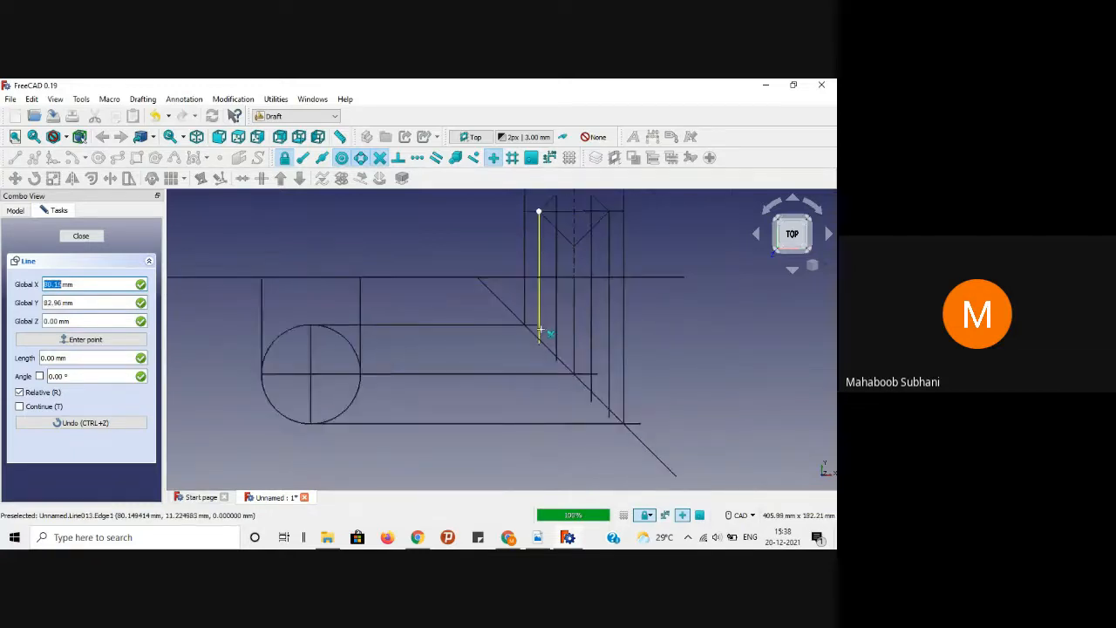
pyautogui.scroll(2, 532, 349)
pyautogui.scroll(2, 541, 342)
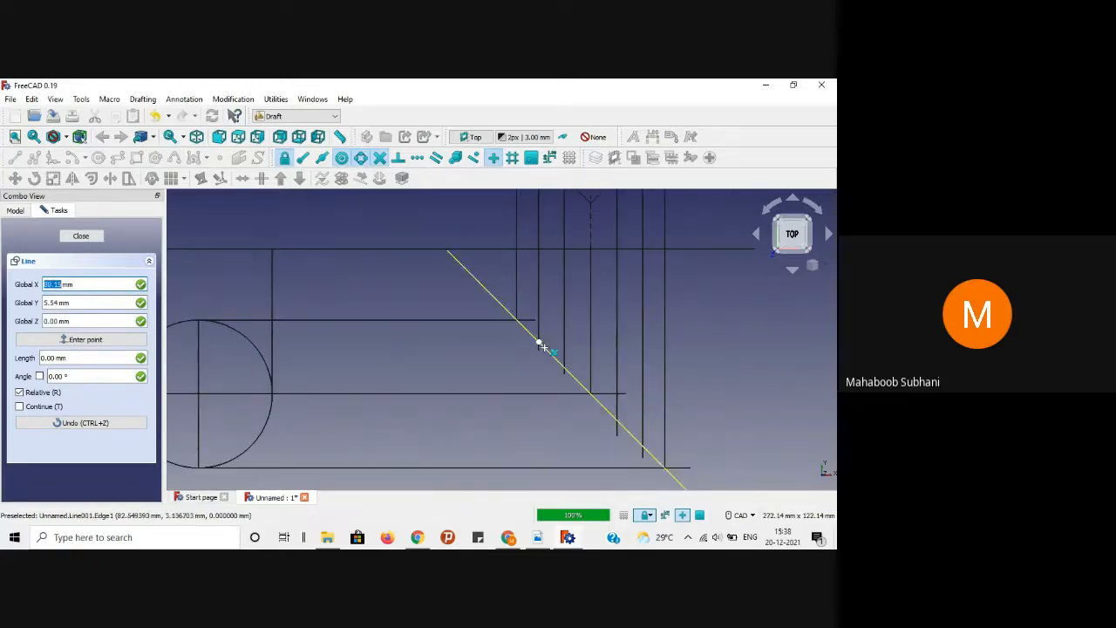
pyautogui.click(539, 344)
pyautogui.scroll(-2, 310, 338)
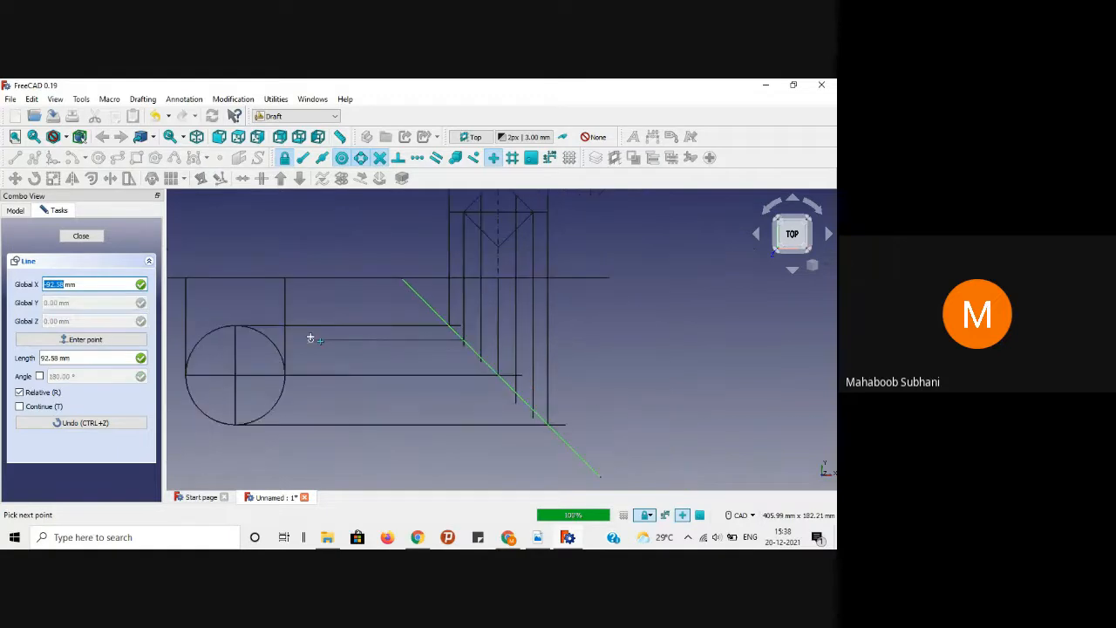
pyautogui.scroll(-1, 311, 339)
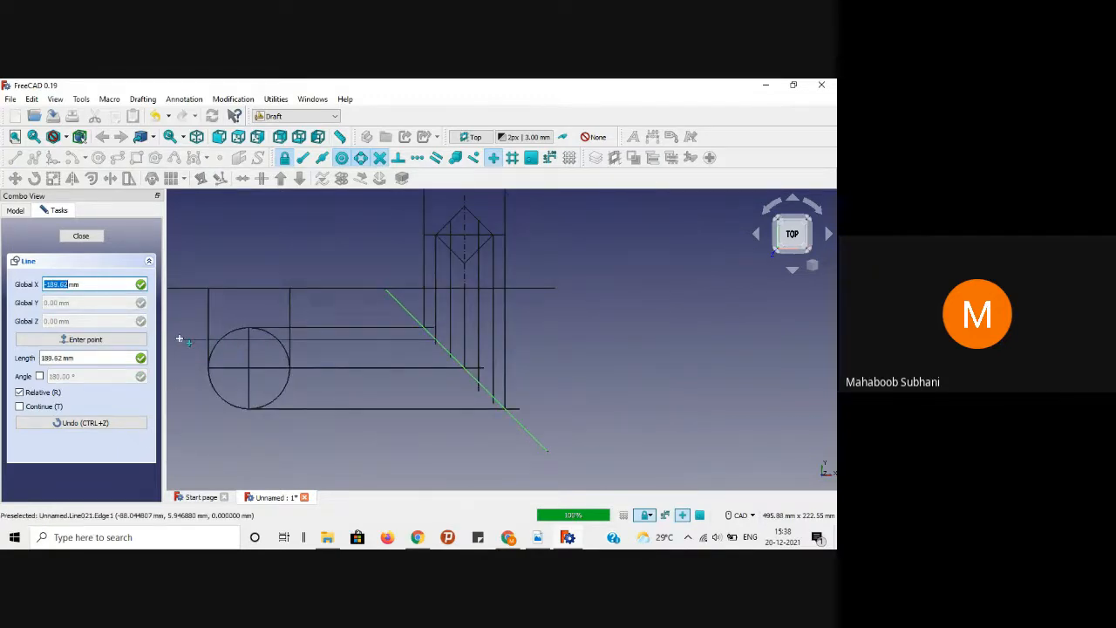
pyautogui.scroll(3, 180, 338)
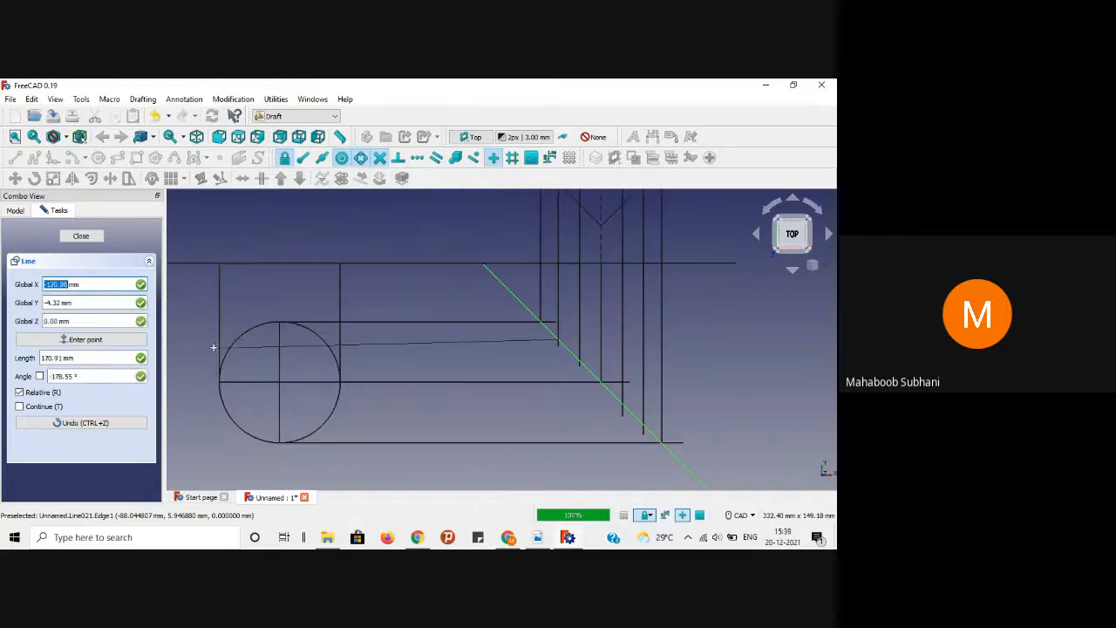
pyautogui.scroll(-3, 200, 346)
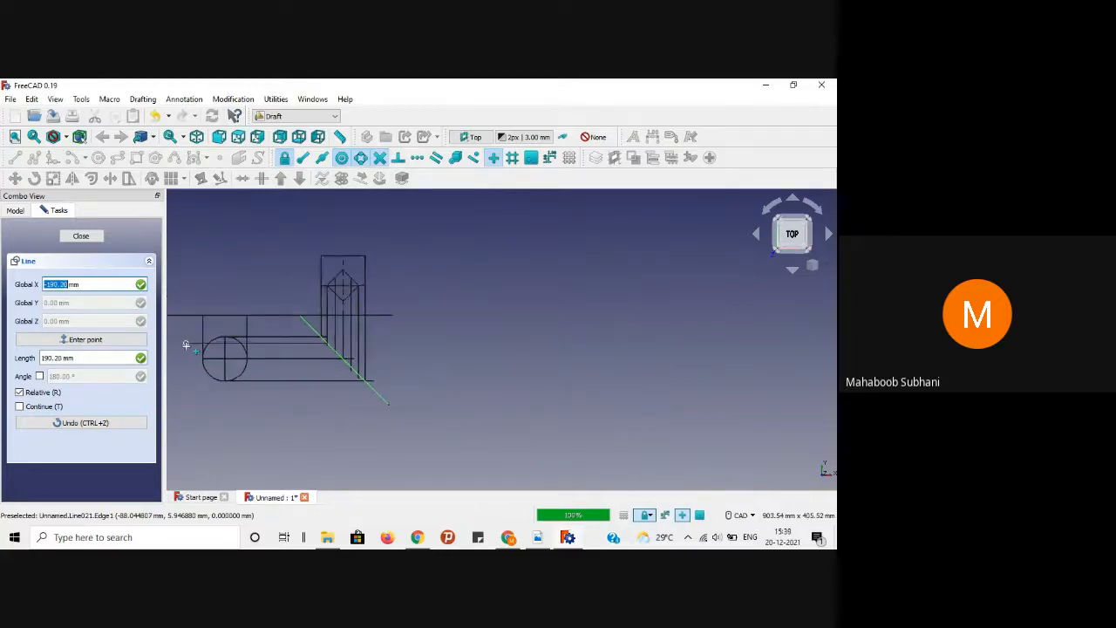
pyautogui.scroll(4, 186, 345)
pyautogui.scroll(-2, 182, 340)
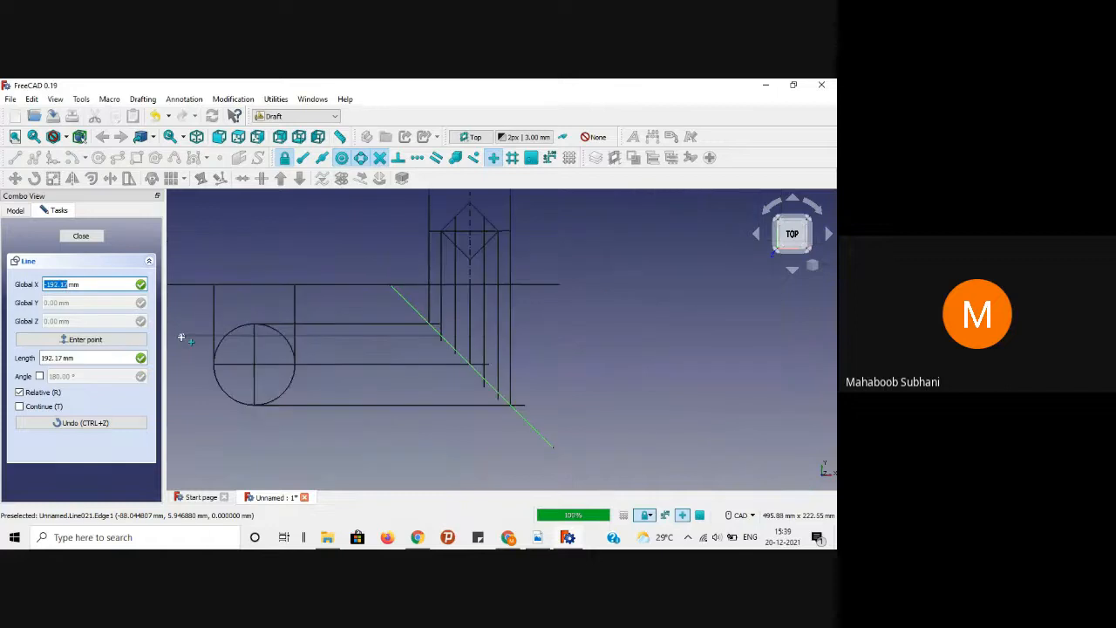
pyautogui.moveTo(181, 338); pyautogui.dragTo(287, 341, button='middle')
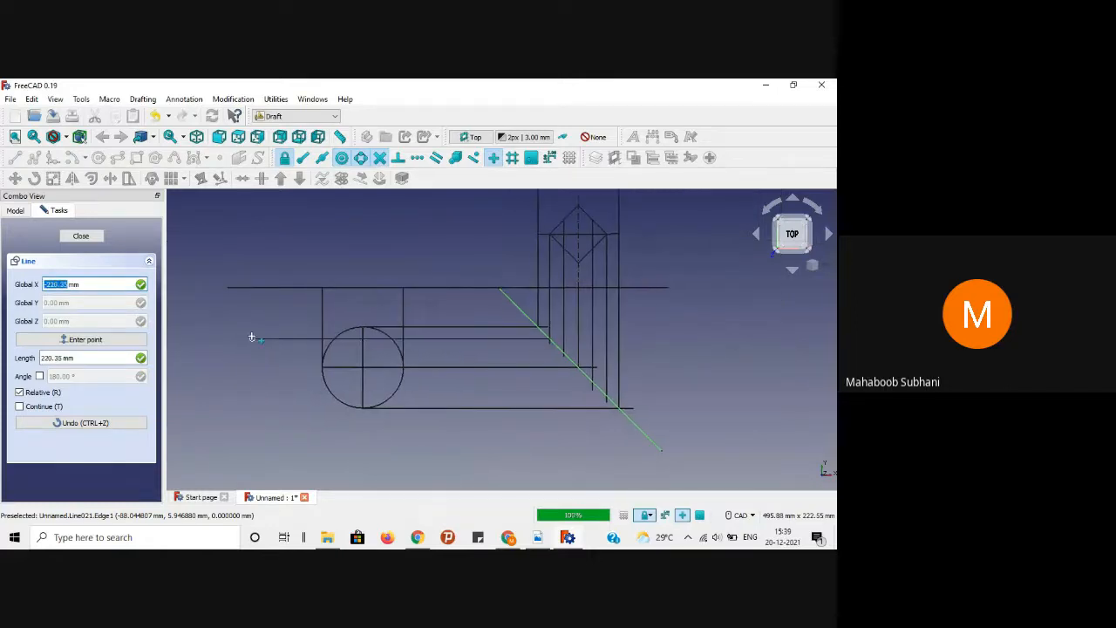
pyautogui.press('Escape')
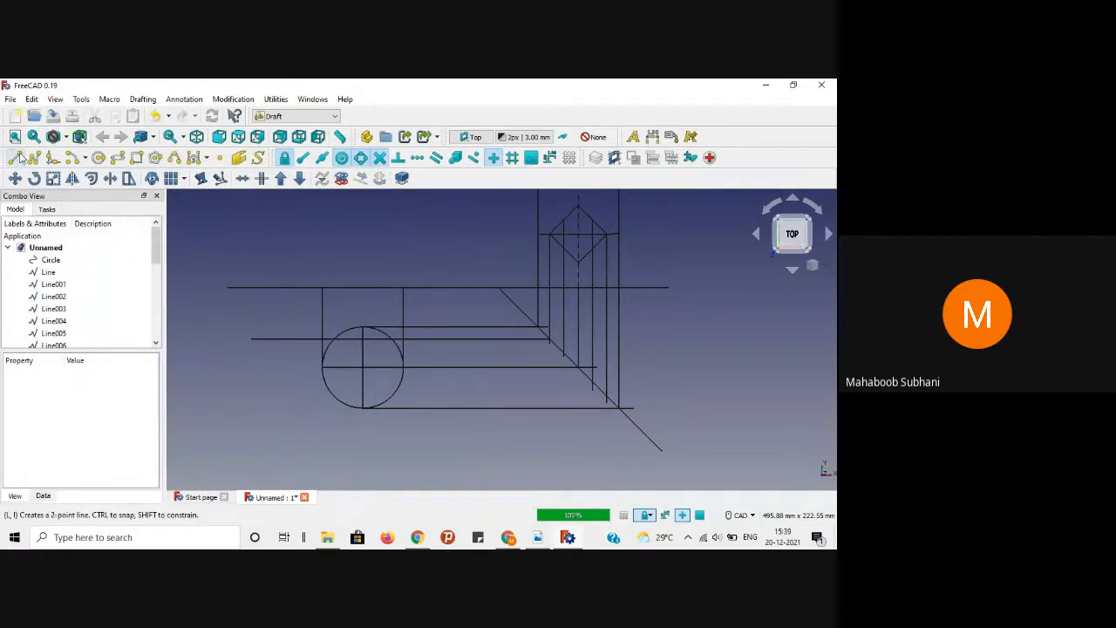
# Step: Draw three horizontal projection lines from the vertical projectors leftward past the circle, then check the PDF
pyautogui.click(15, 157)
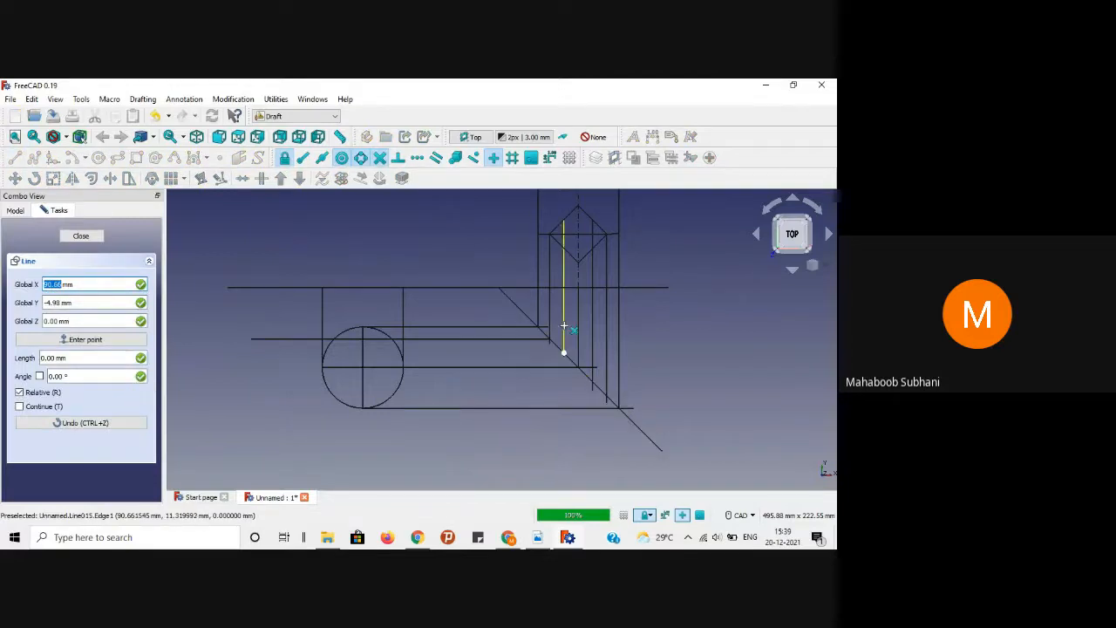
pyautogui.click(564, 352)
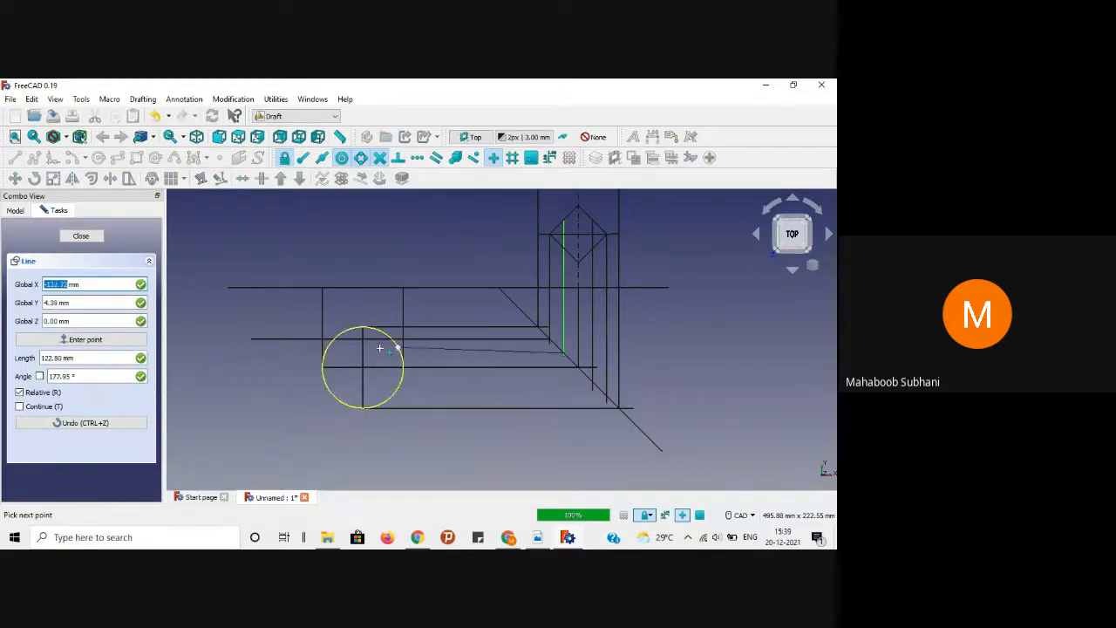
pyautogui.click(251, 355)
pyautogui.click(303, 157)
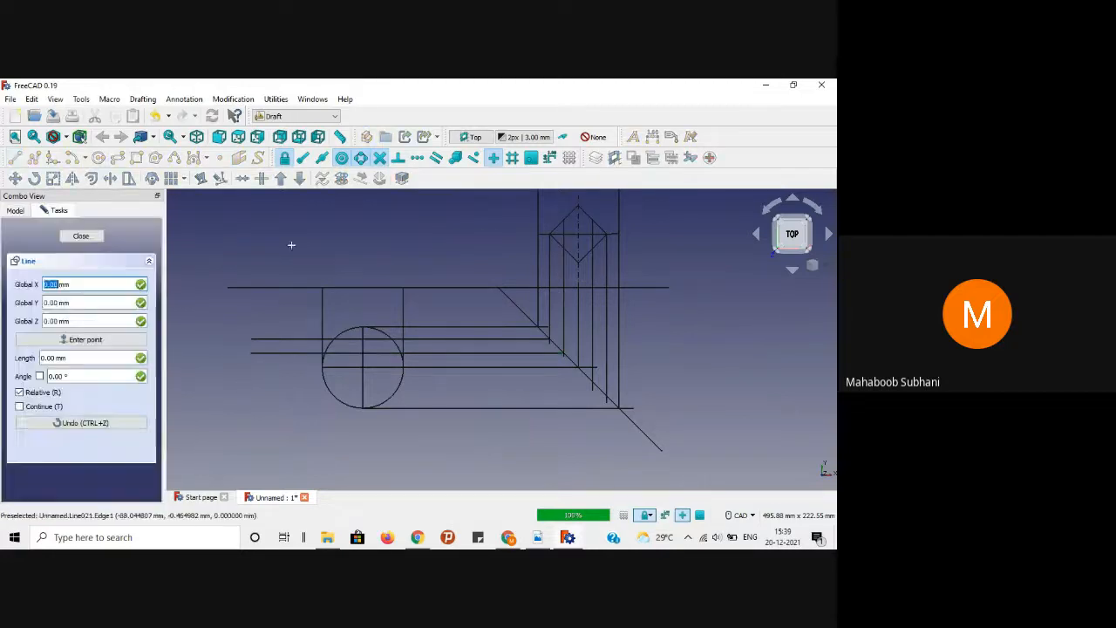
pyautogui.click(592, 381)
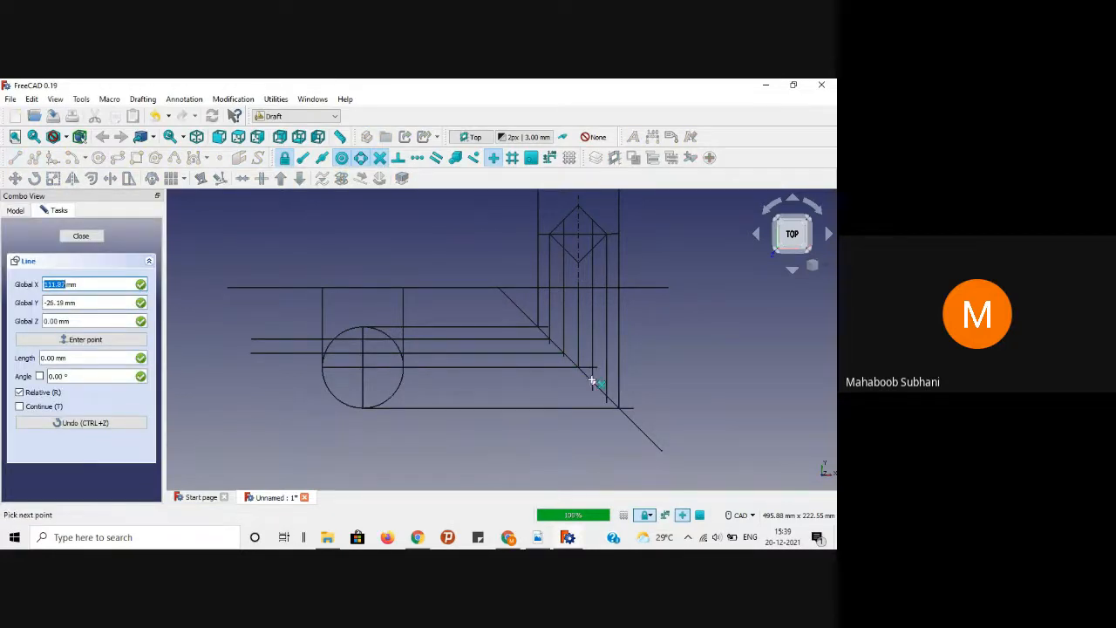
pyautogui.click(253, 382)
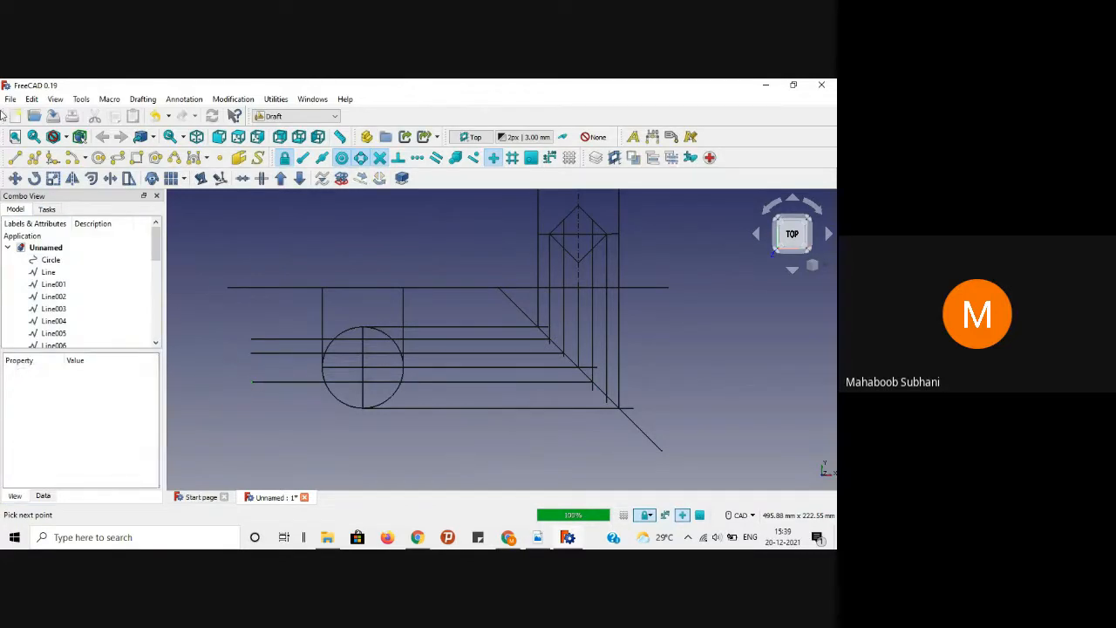
pyautogui.click(13, 159)
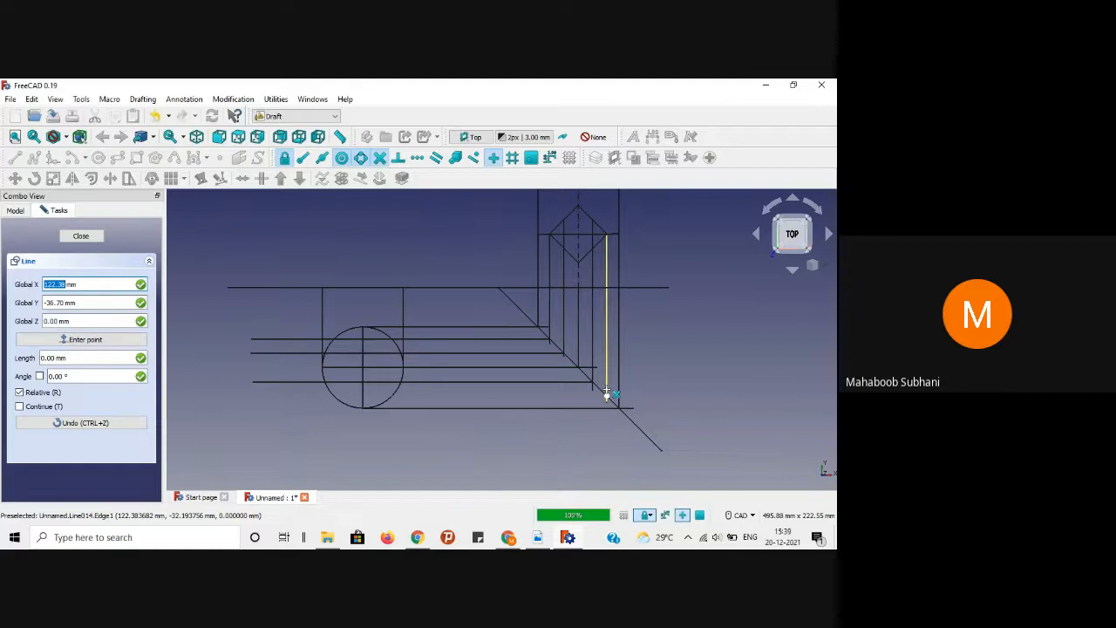
pyautogui.click(607, 395)
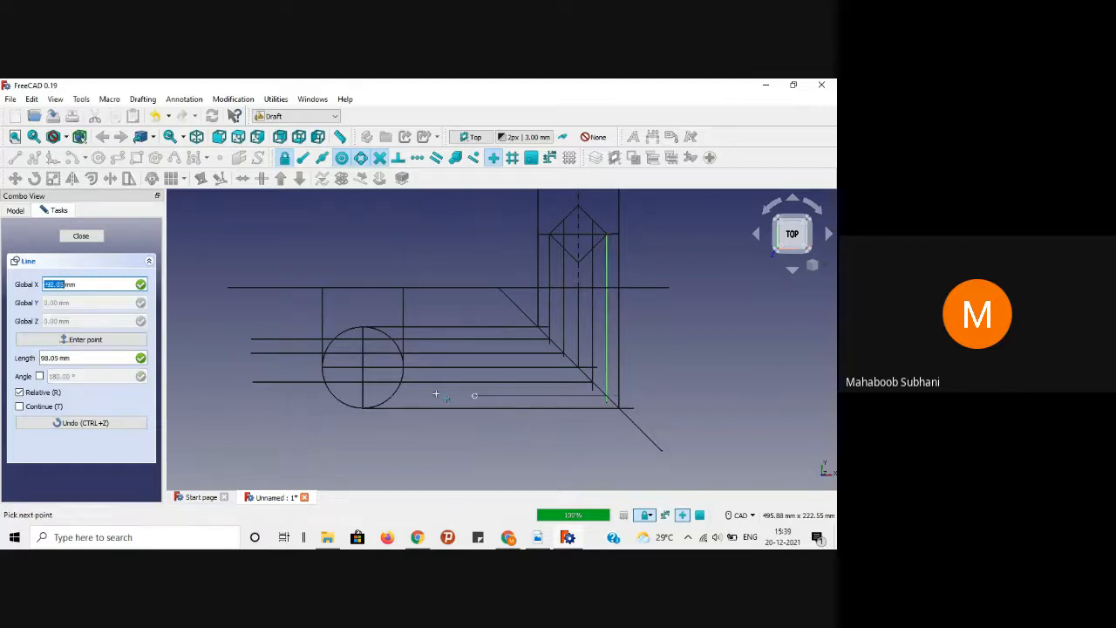
pyautogui.click(253, 397)
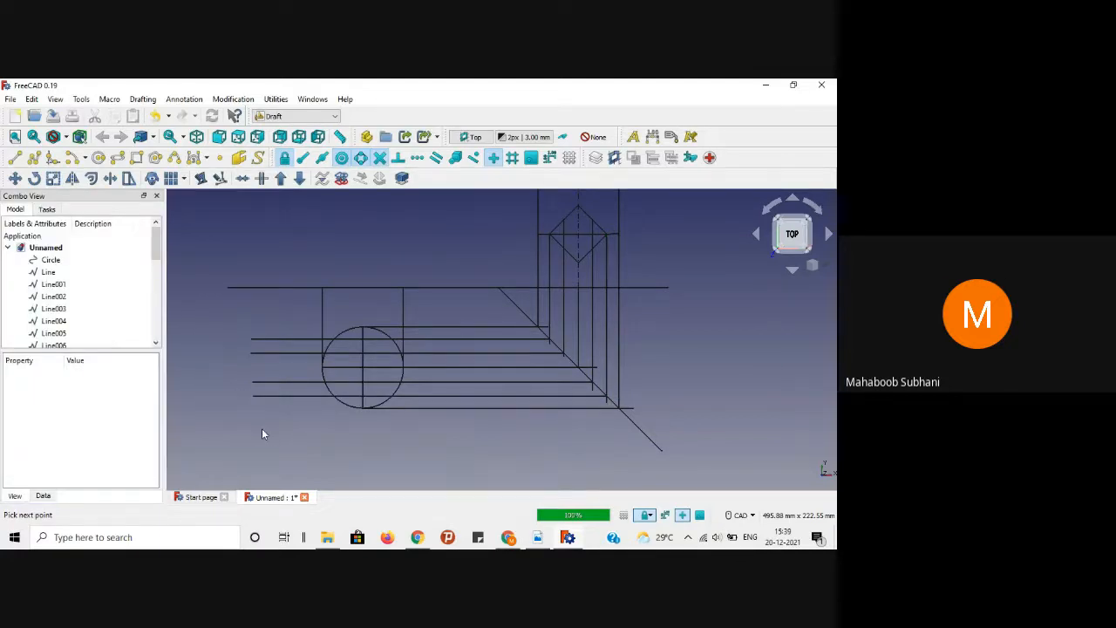
pyautogui.click(513, 539)
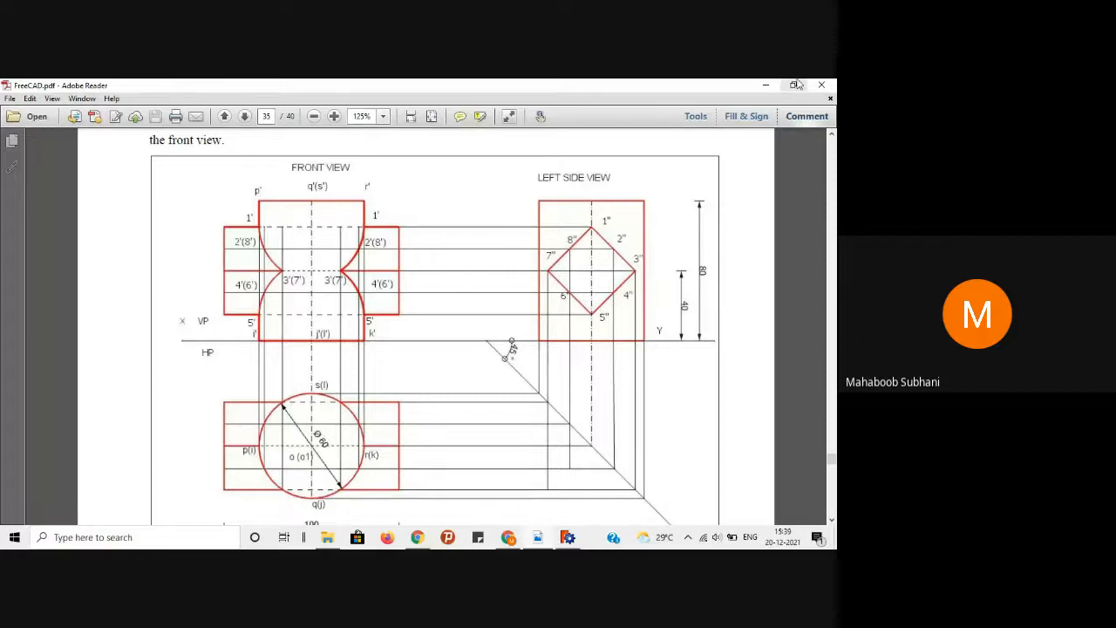
# Step: Back in FreeCAD, draw a line from the circle's centre to its left edge, then reopen the PDF
pyautogui.click(765, 84)
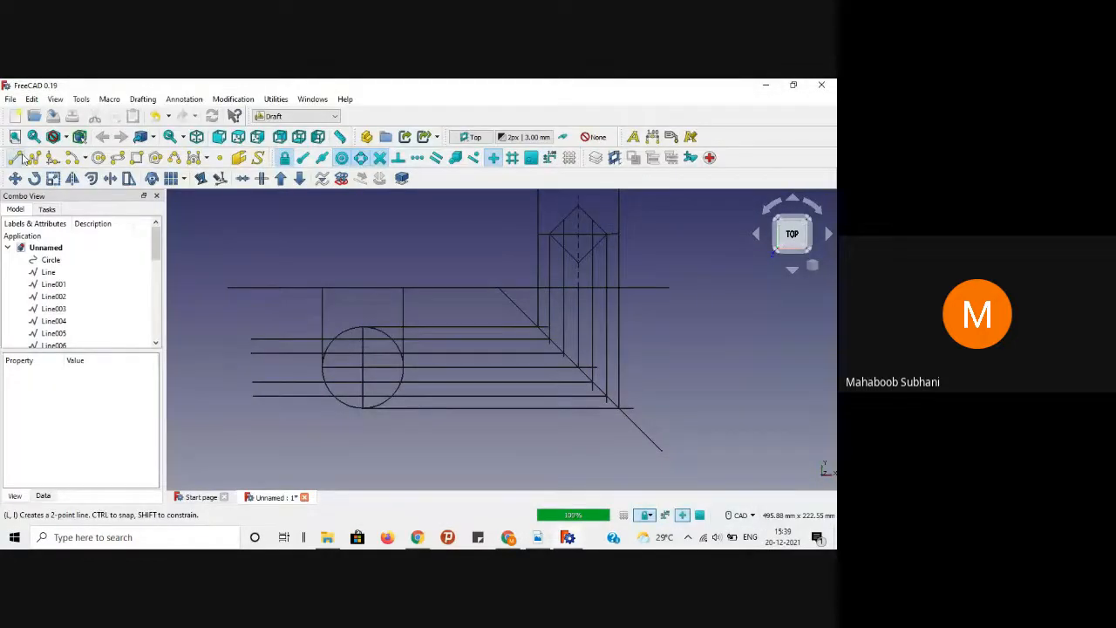
pyautogui.click(15, 157)
pyautogui.click(361, 367)
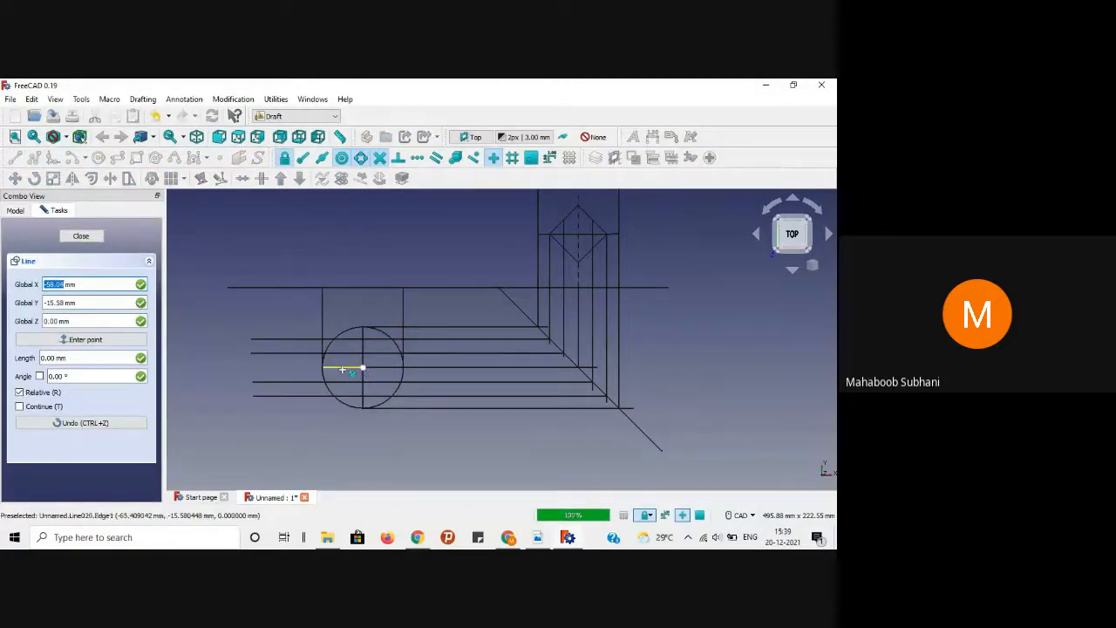
pyautogui.click(253, 367)
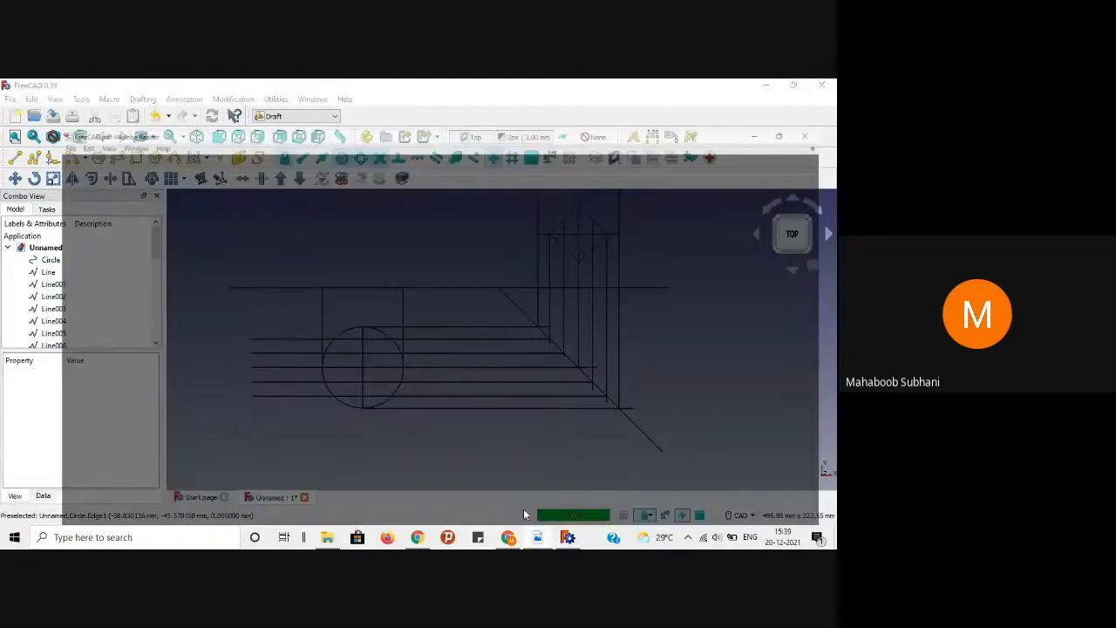
pyautogui.click(524, 509)
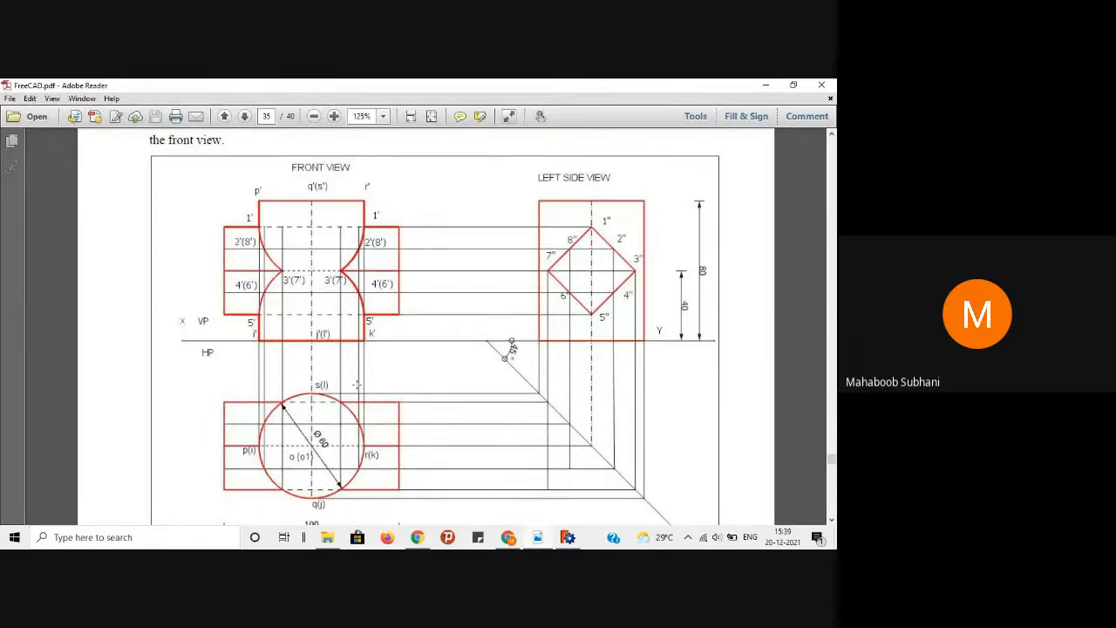
pyautogui.scroll(-1, 357, 383)
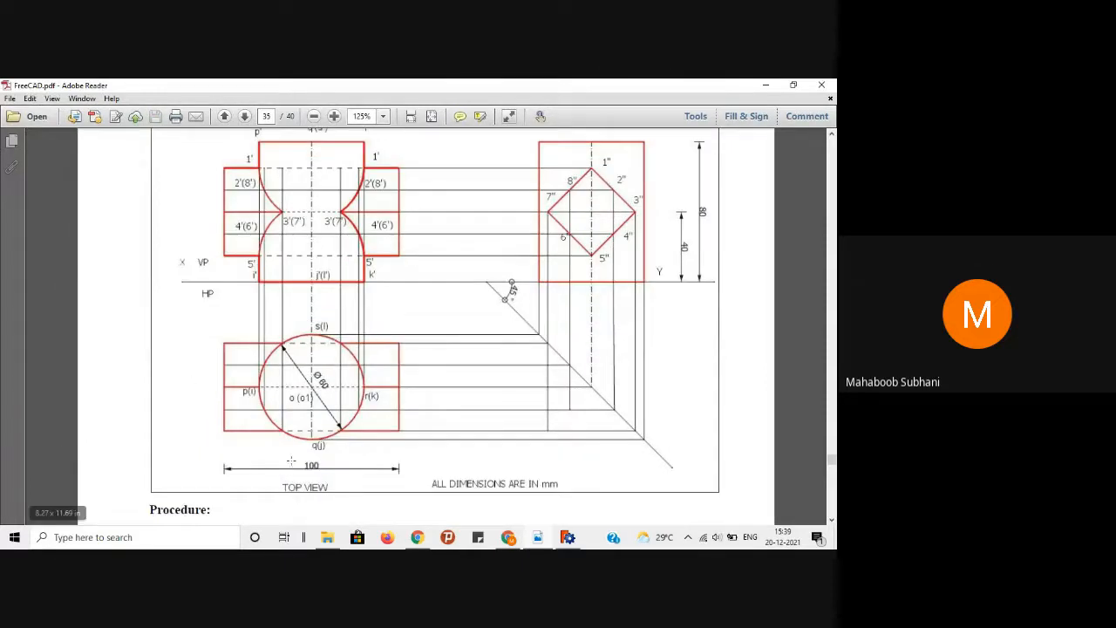
pyautogui.scroll(2, 347, 415)
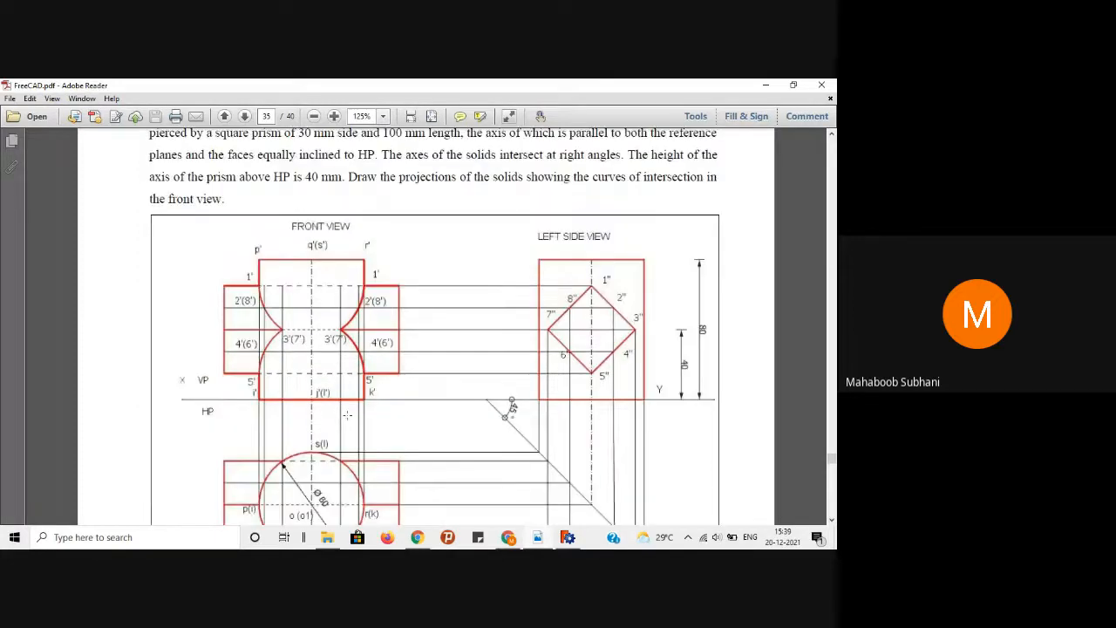
pyautogui.scroll(1, 350, 334)
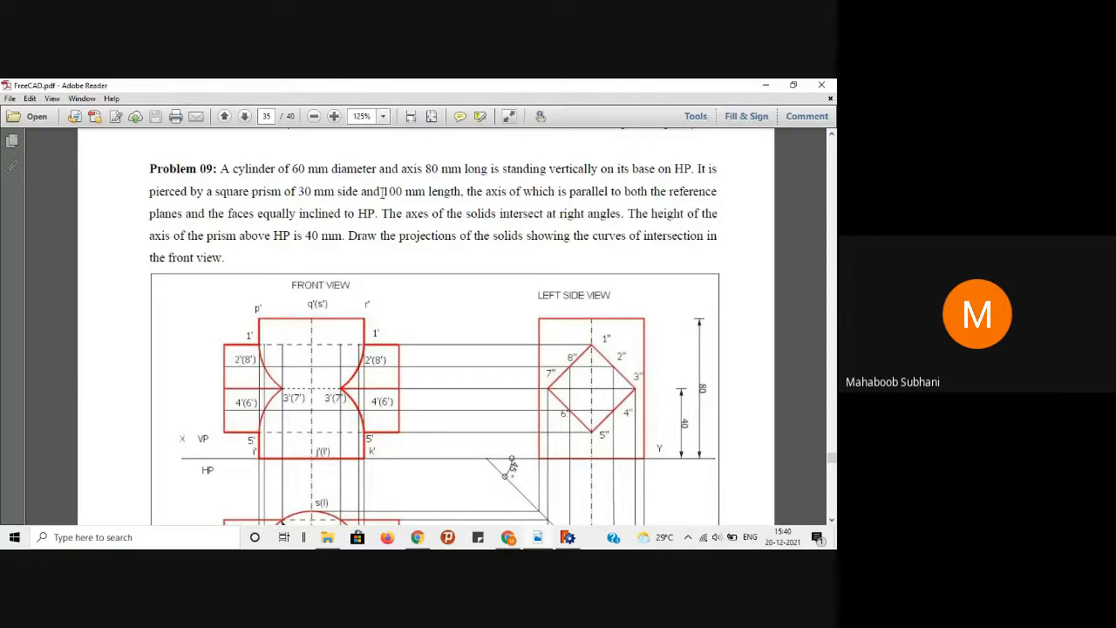
pyautogui.moveTo(384, 192); pyautogui.dragTo(443, 194)
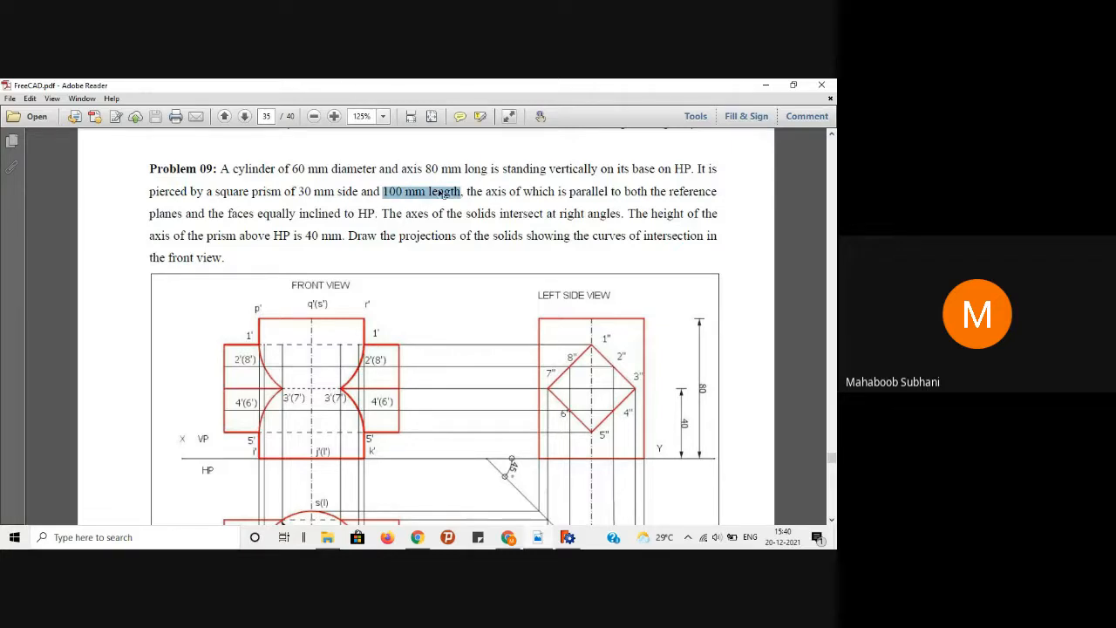
pyautogui.click(423, 215)
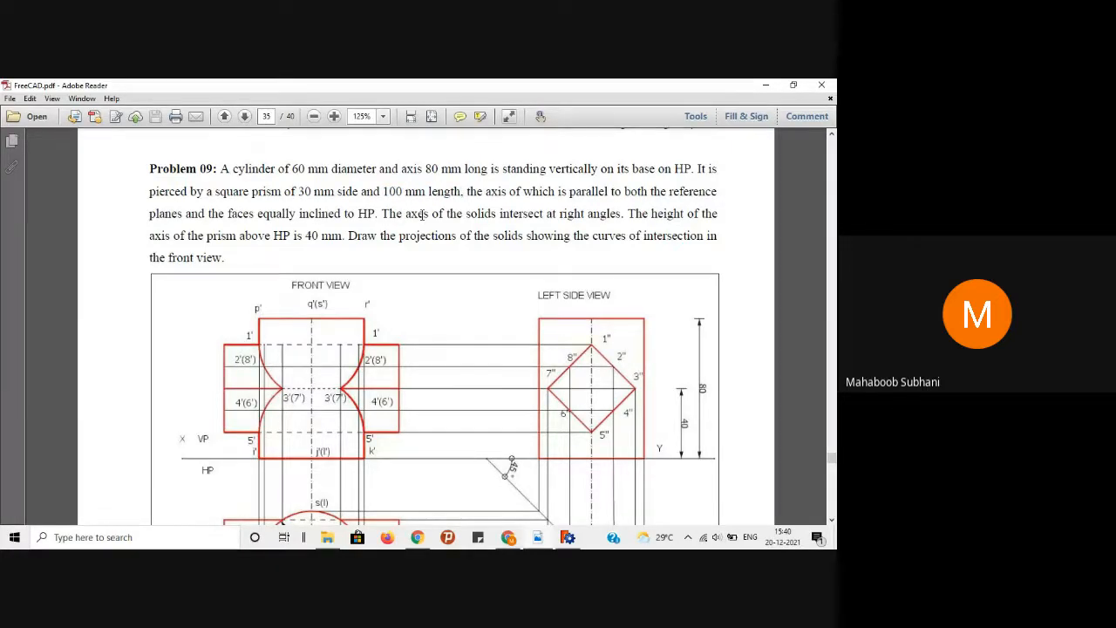
pyautogui.scroll(-3, 422, 214)
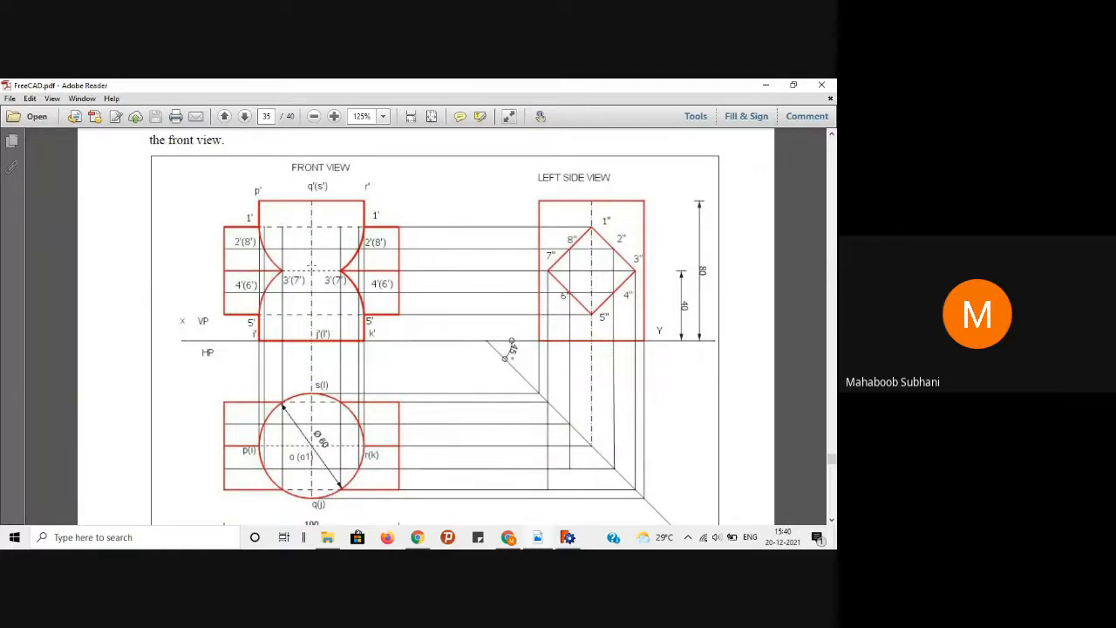
pyautogui.scroll(-3, 232, 366)
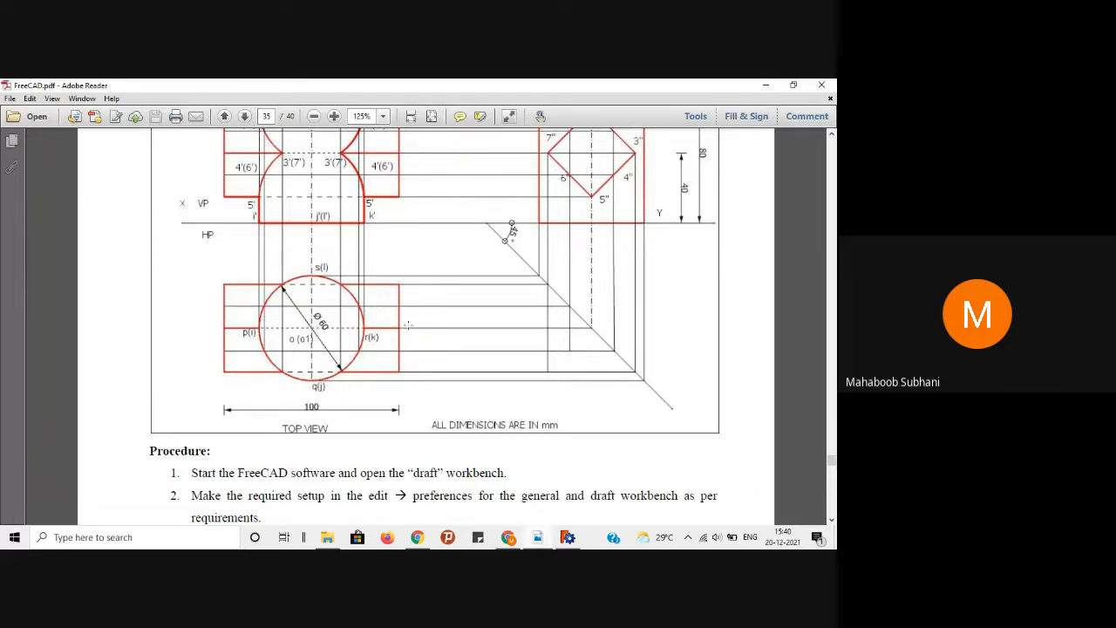
# Step: Minimize the reference PDF in Adobe Reader to bring the FreeCAD drawing back
pyautogui.scroll(1, 407, 325)
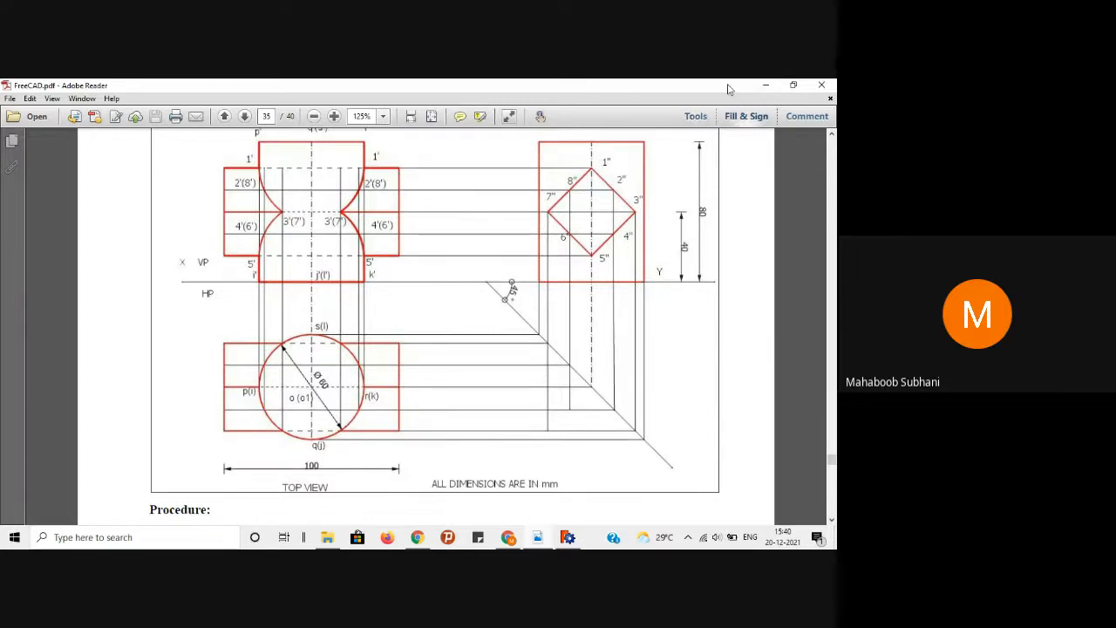
pyautogui.click(757, 84)
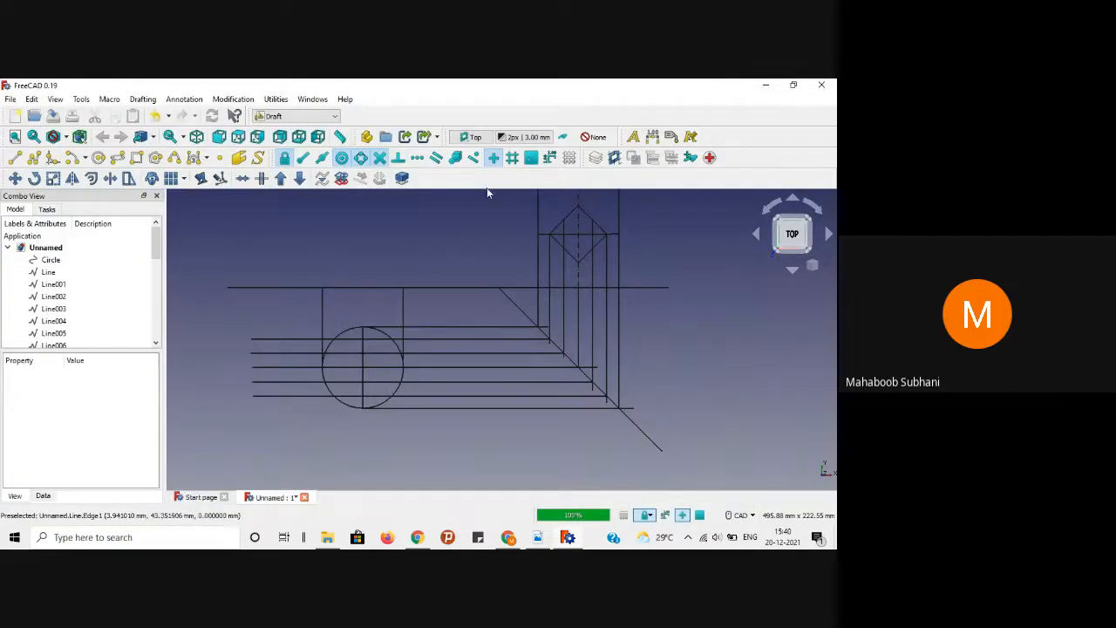
# Step: Delete the long projection line across the circle's top
pyautogui.scroll(2, 454, 256)
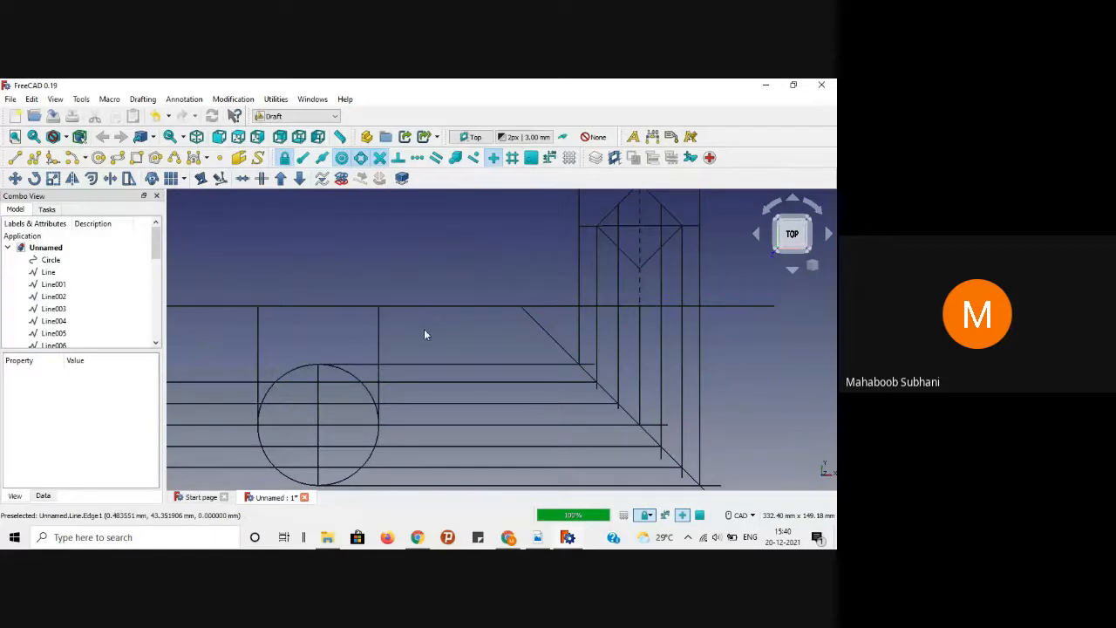
pyautogui.click(15, 157)
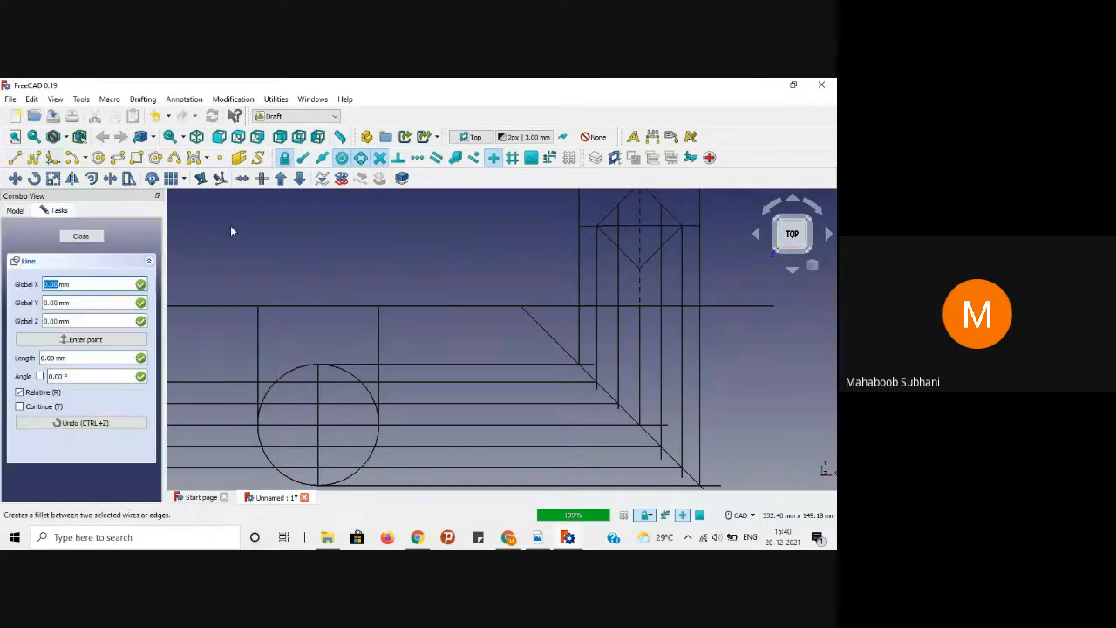
pyautogui.scroll(-1, 421, 247)
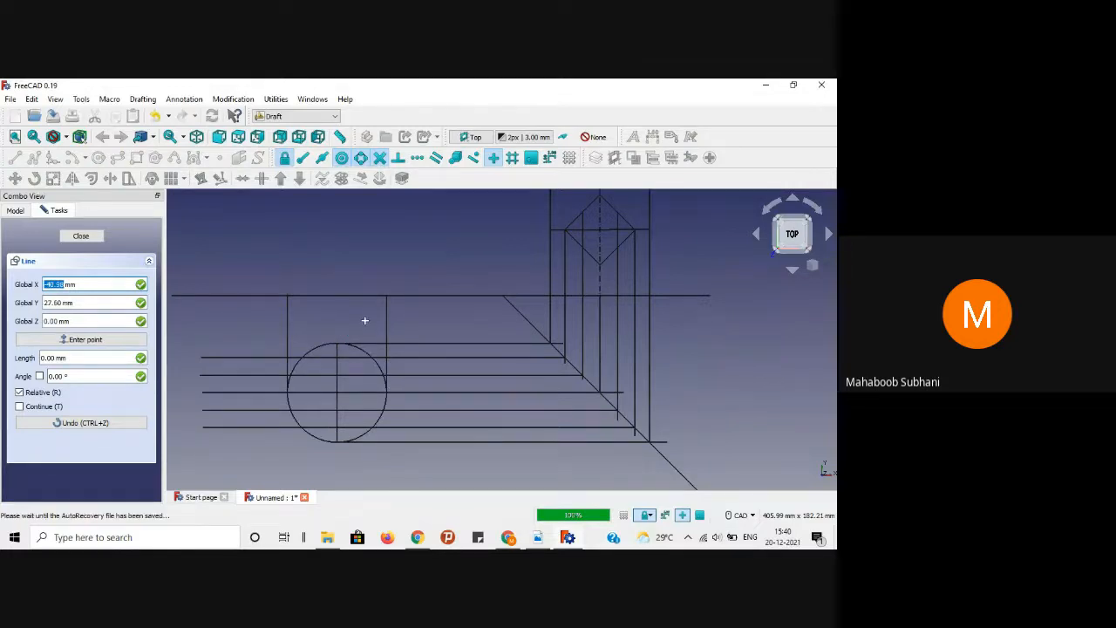
pyautogui.click(81, 236)
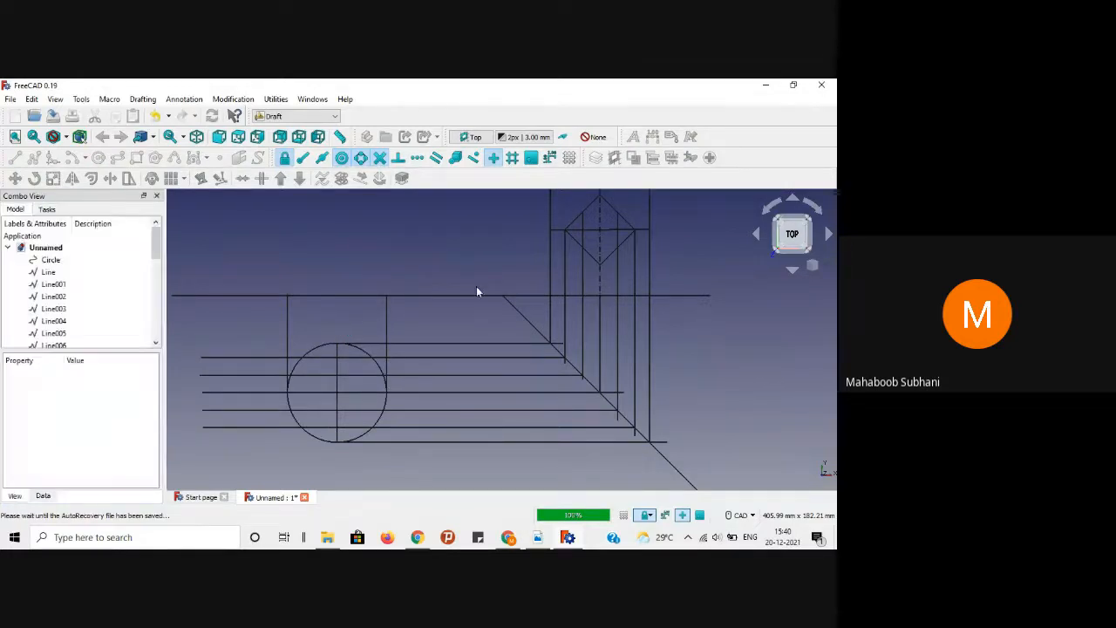
pyautogui.click(476, 346)
pyautogui.press('Delete')
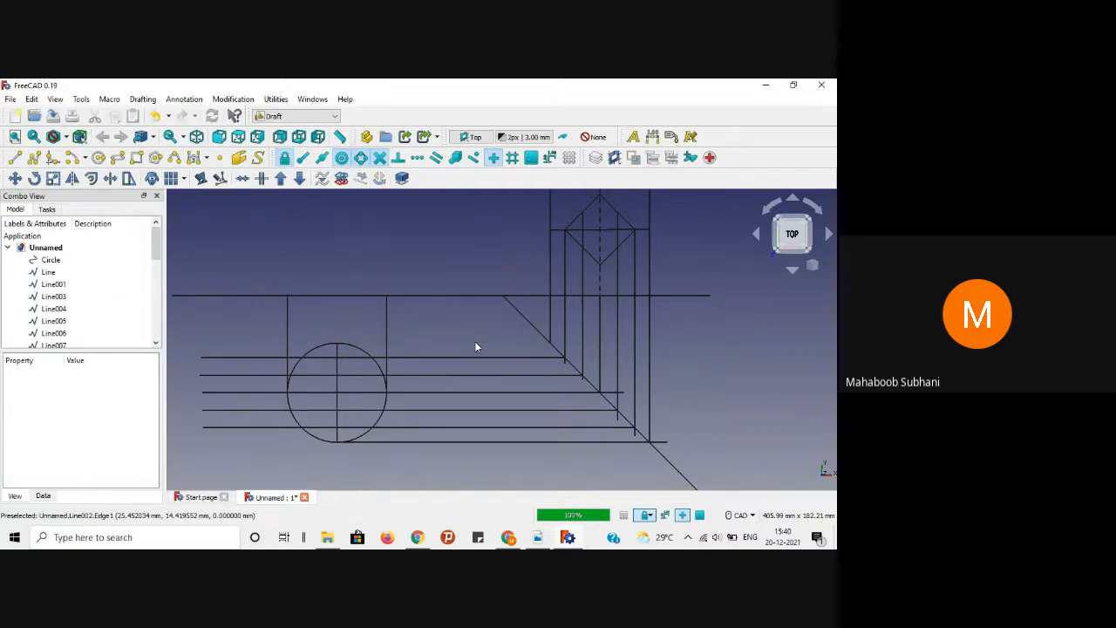
# Step: Draw a 50 mm line rightward from the circle's top, then check the reference PDF
pyautogui.click(16, 160)
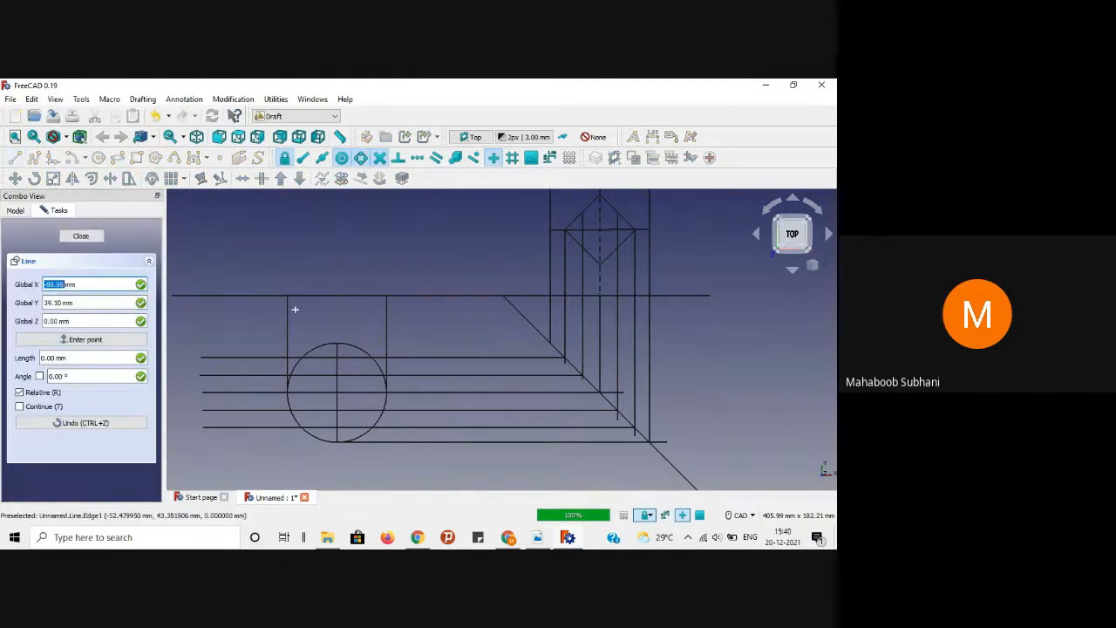
pyautogui.click(337, 346)
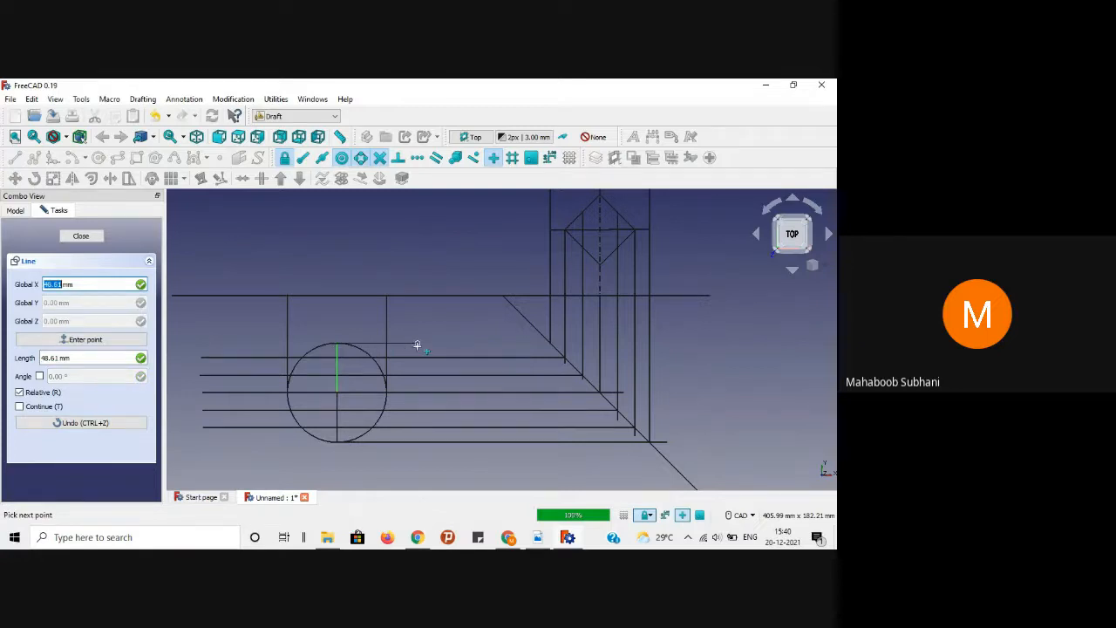
pyautogui.press('Tab')
pyautogui.press('Tab')
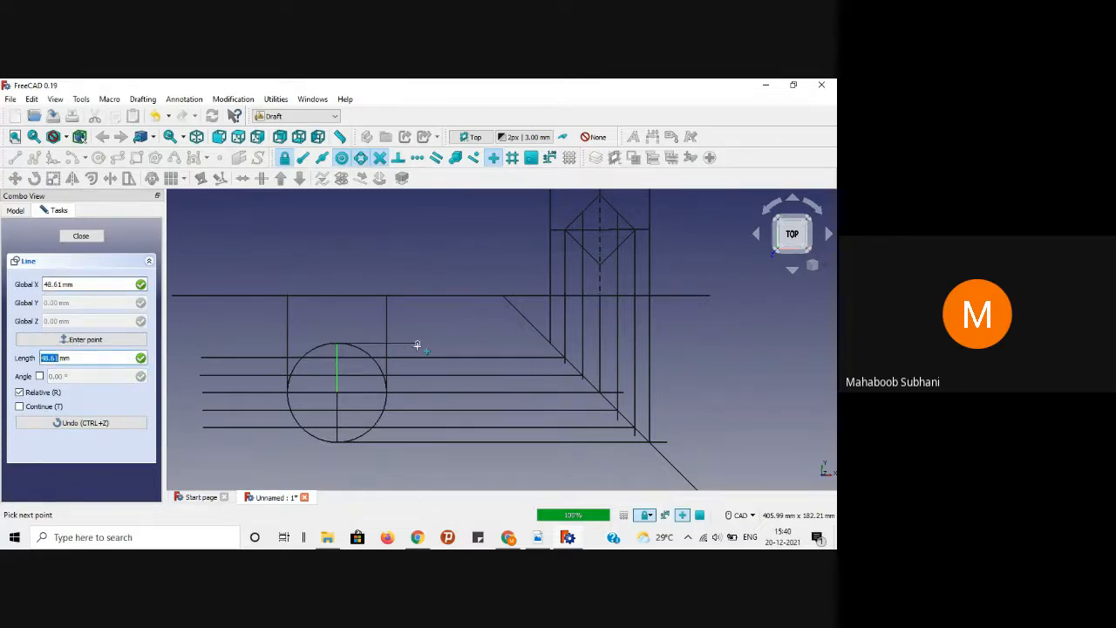
pyautogui.write('50')
pyautogui.press('Return')
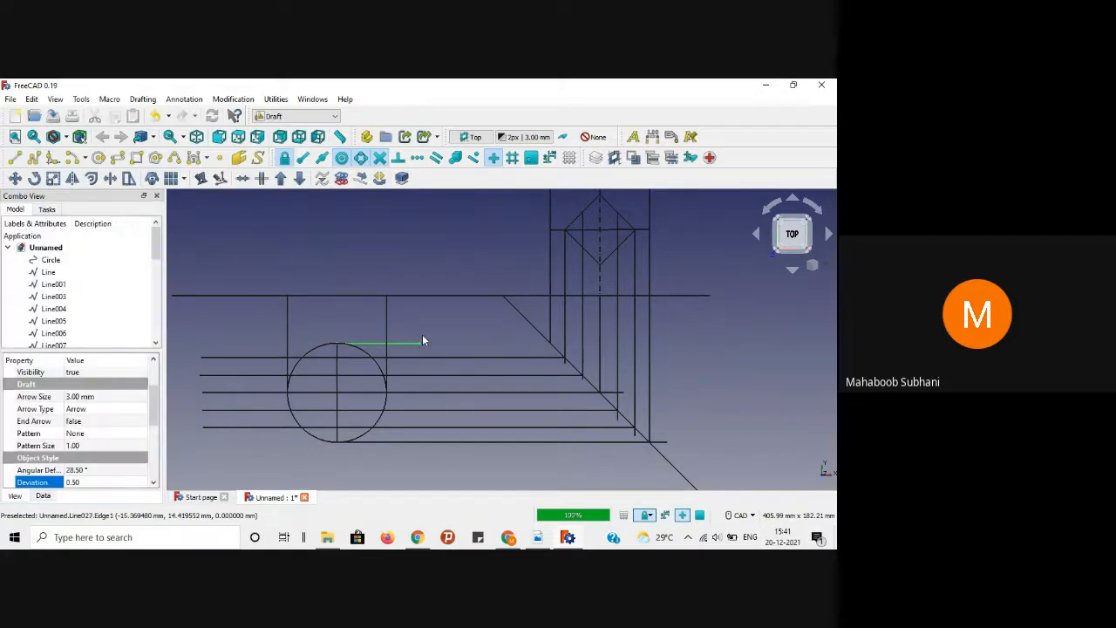
pyautogui.click(544, 541)
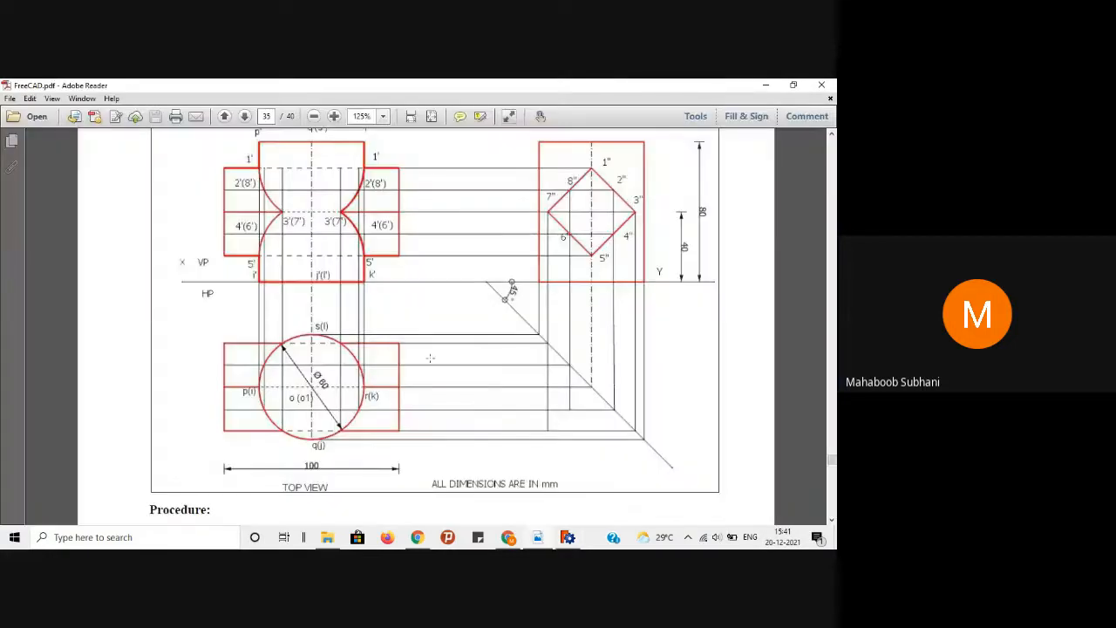
pyautogui.click(766, 85)
# Step: Draw a vertical edge from the 50 mm line's right end down to the lower horizontal line
pyautogui.click(15, 157)
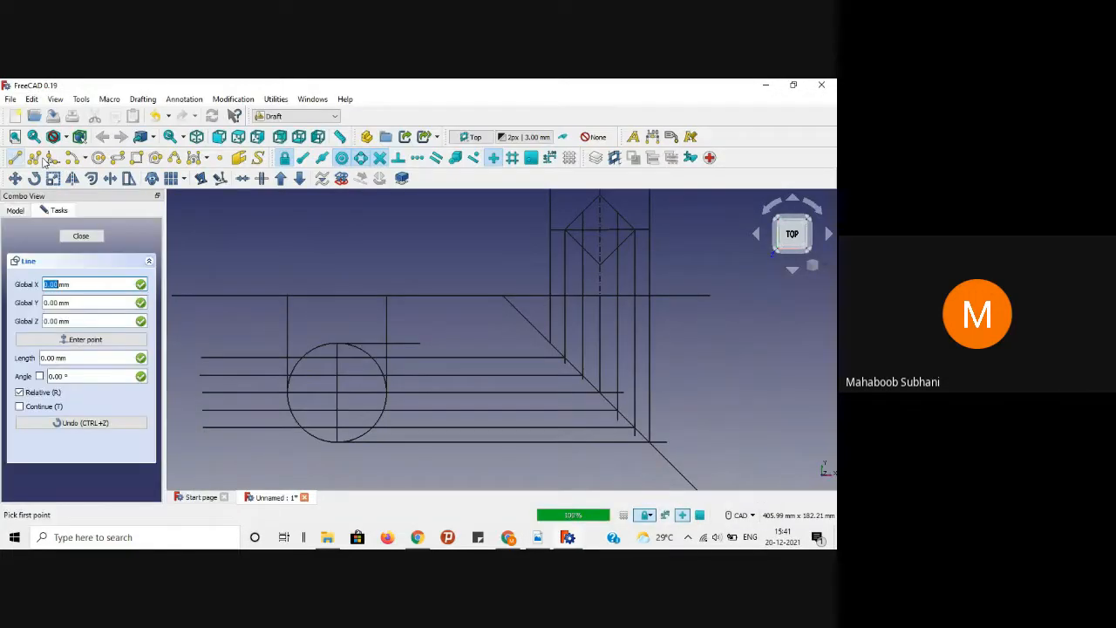
pyautogui.click(80, 235)
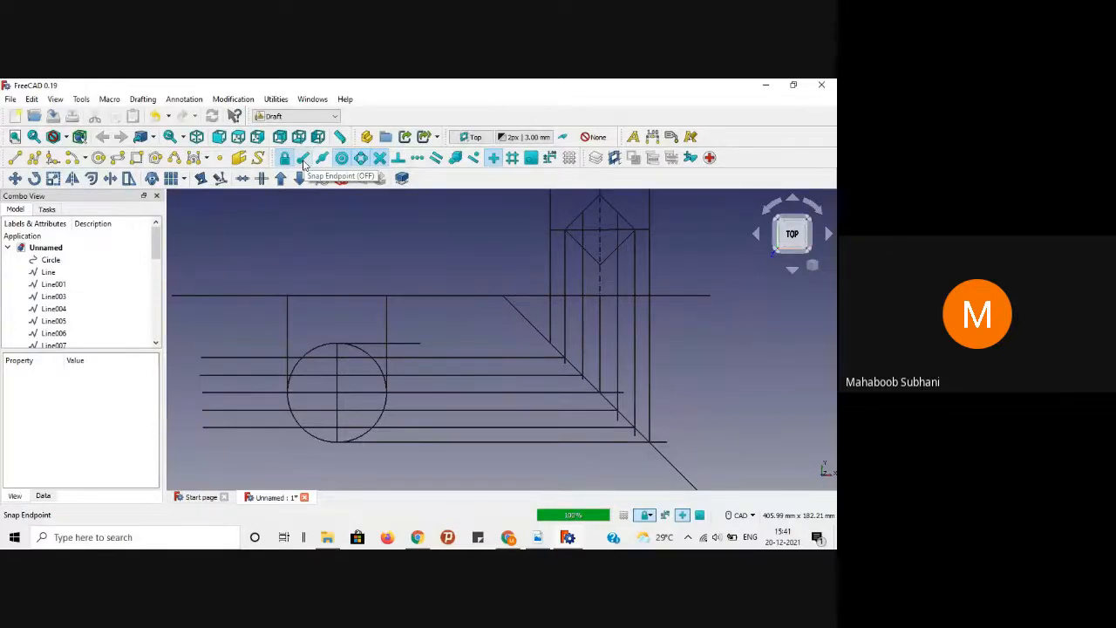
pyautogui.click(15, 157)
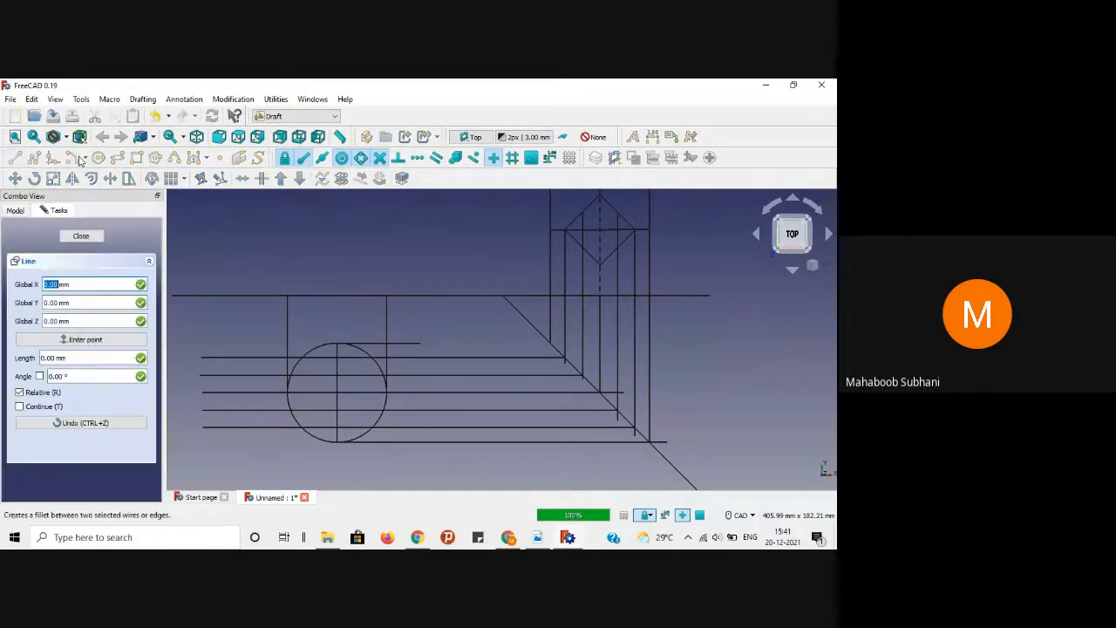
pyautogui.click(417, 344)
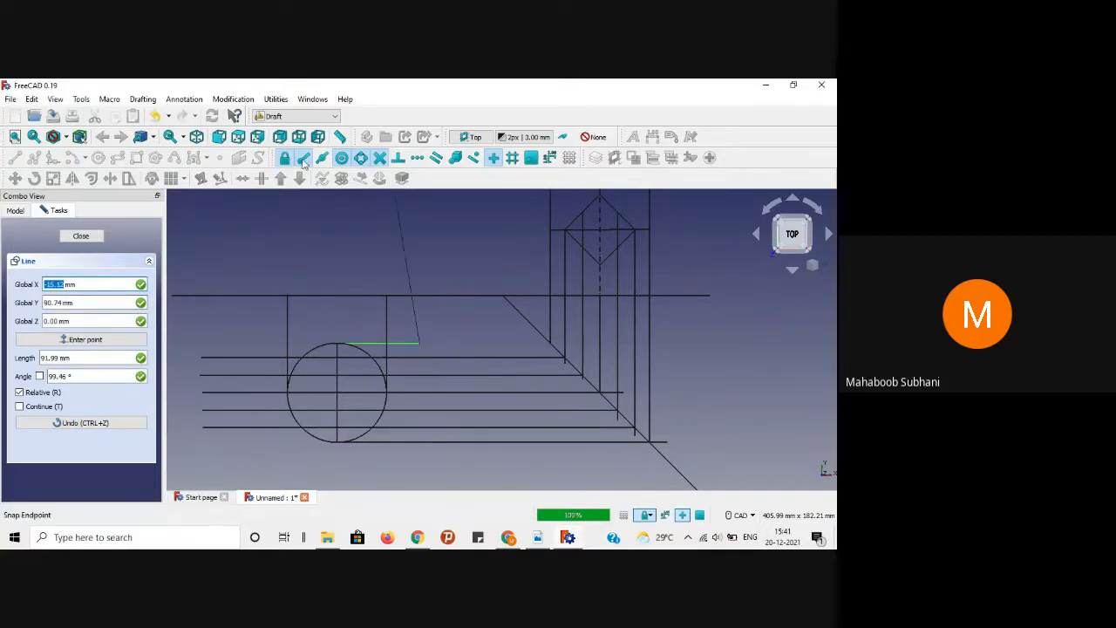
pyautogui.press('y')
pyautogui.click(420, 428)
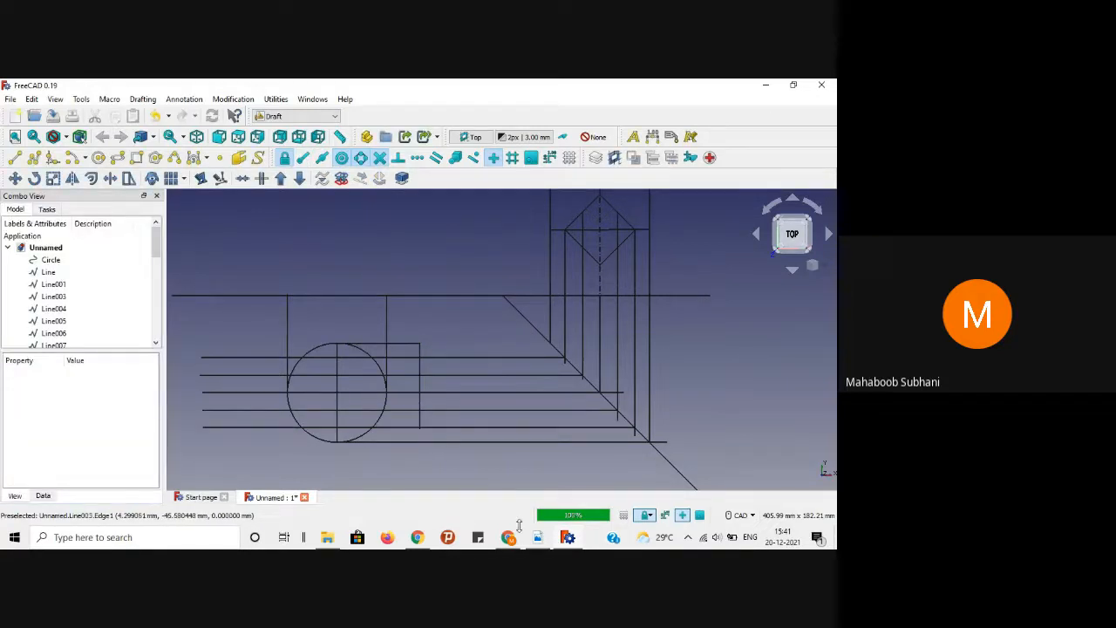
pyautogui.click(538, 538)
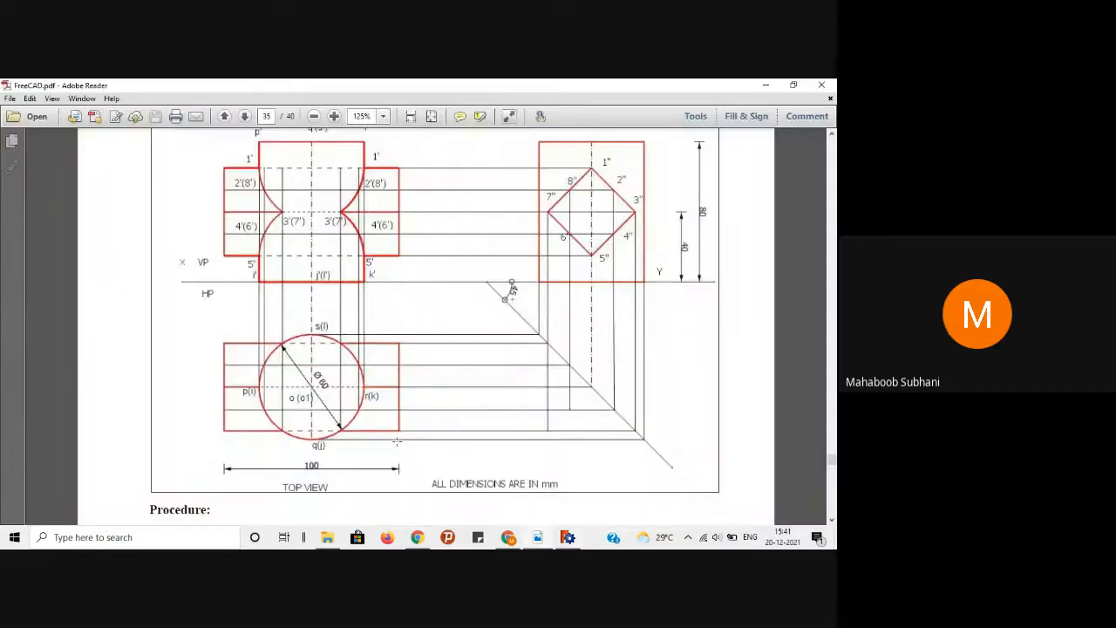
# Step: Draw a 55.67 mm line leftward from the circle's top
pyautogui.click(538, 538)
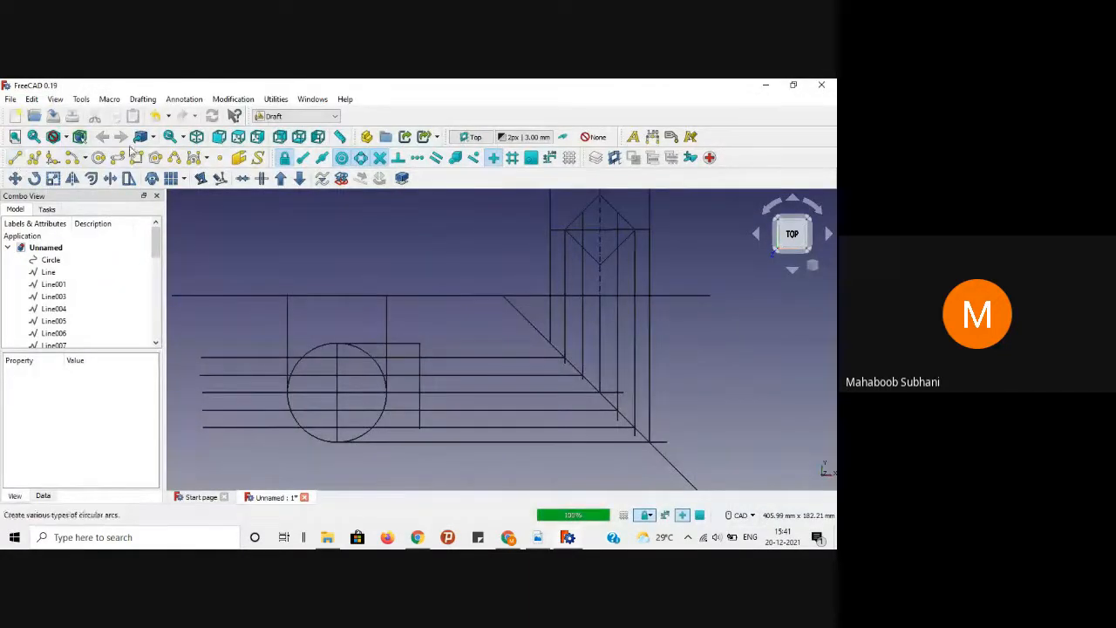
pyautogui.click(20, 159)
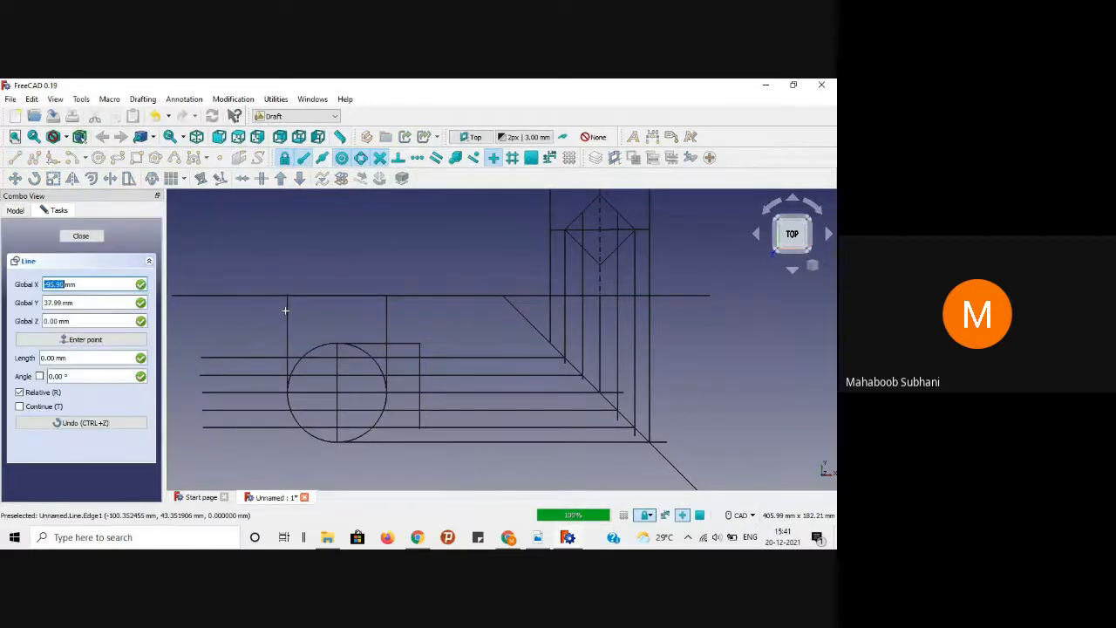
pyautogui.click(321, 344)
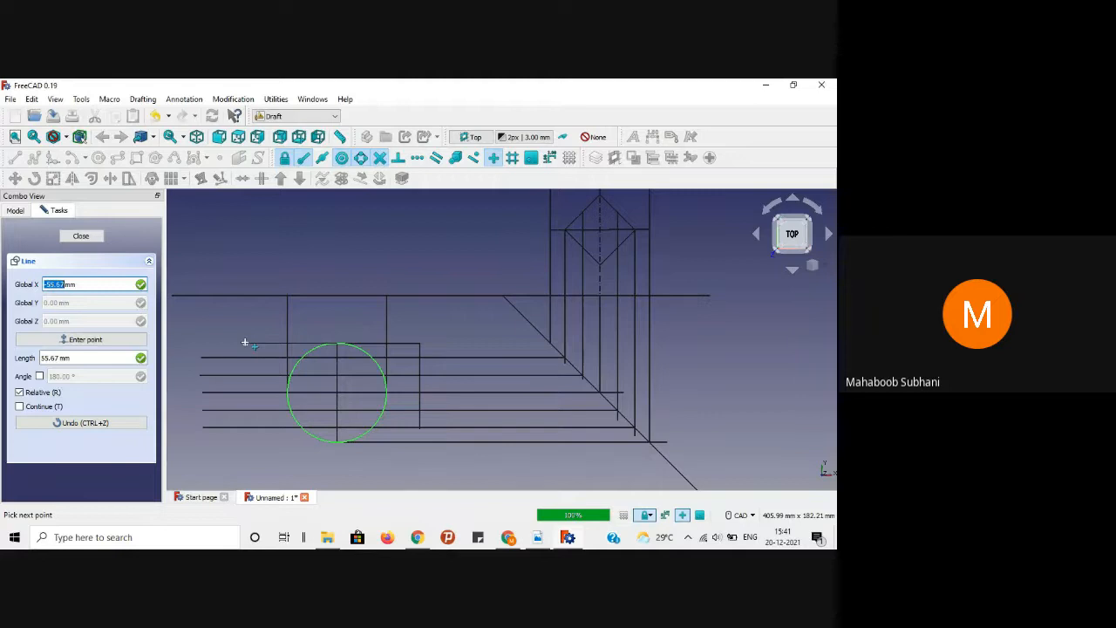
pyautogui.press('Tab')
pyautogui.press('Tab')
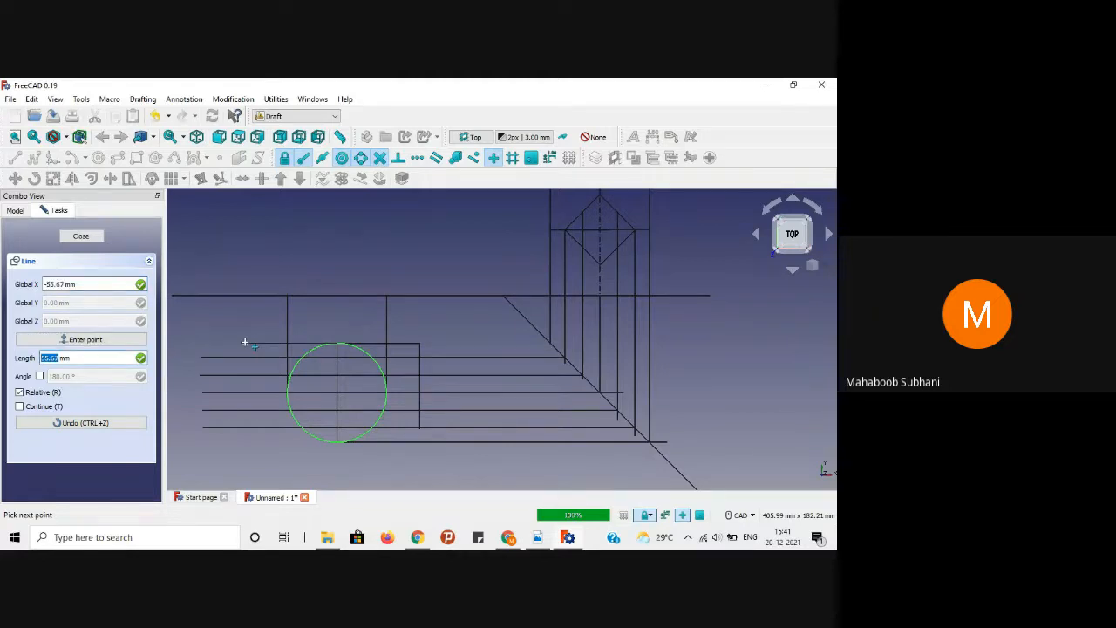
pyautogui.press('Return')
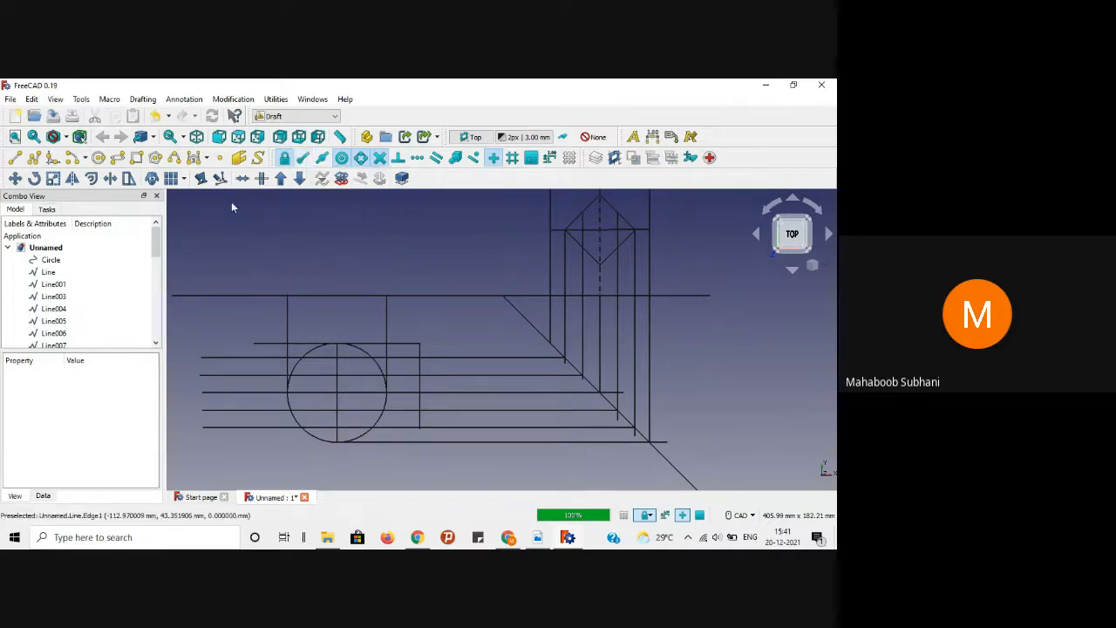
# Step: With Snap Endpoint off, draw a vertical edge from that line's left end to the lower horizontal line
pyautogui.click(16, 159)
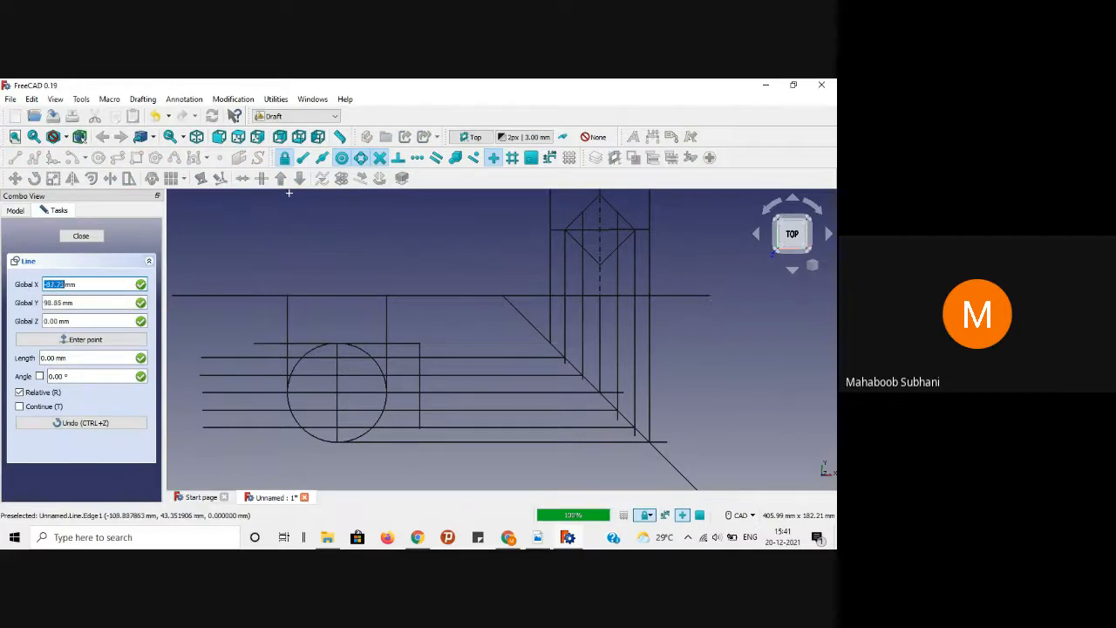
pyautogui.click(255, 343)
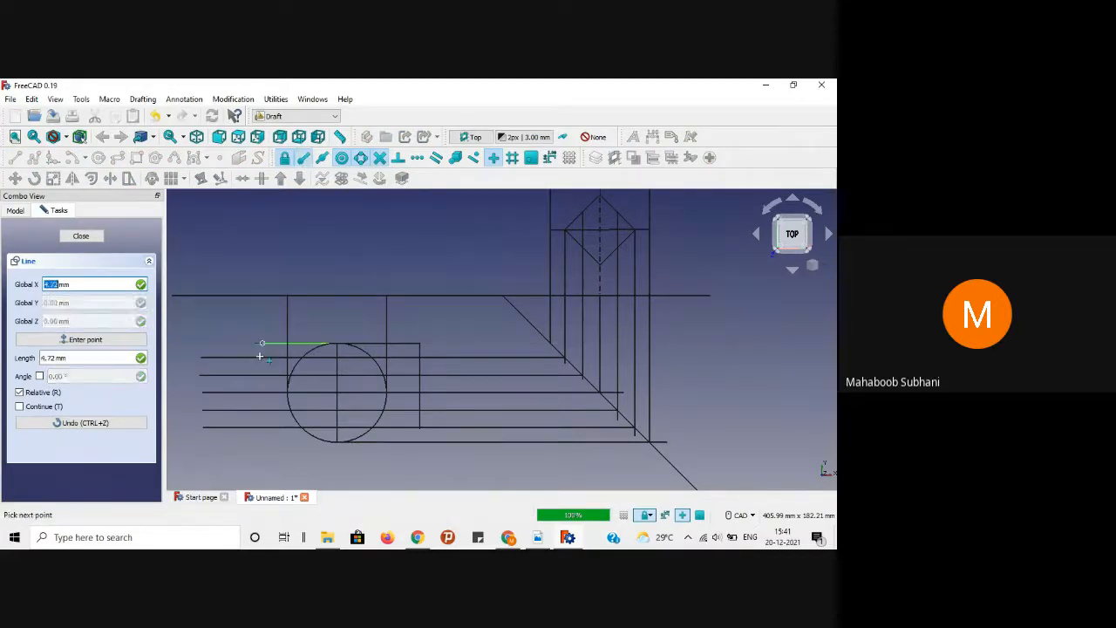
pyautogui.click(303, 160)
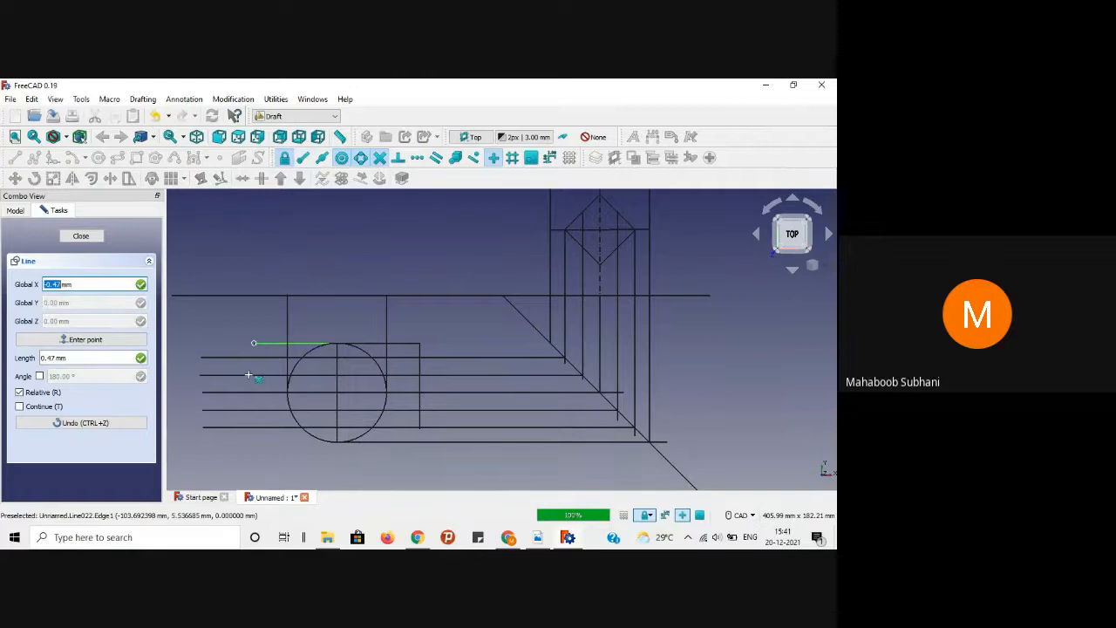
pyautogui.click(251, 428)
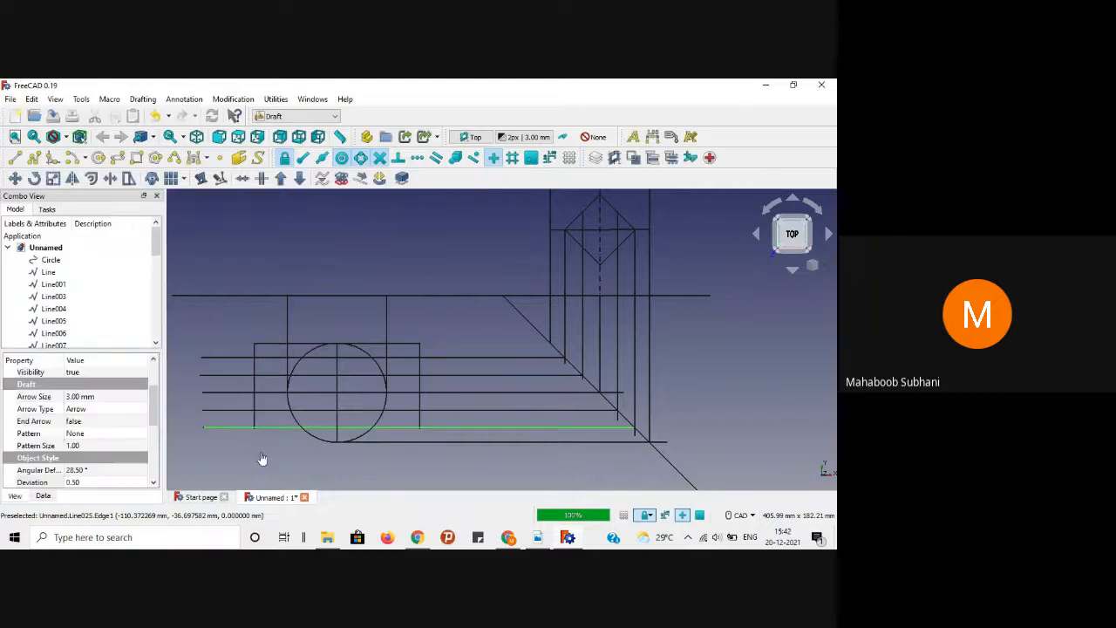
# Step: Delete the short top edge left of the circle and bring up the reference PDF
pyautogui.click(272, 346)
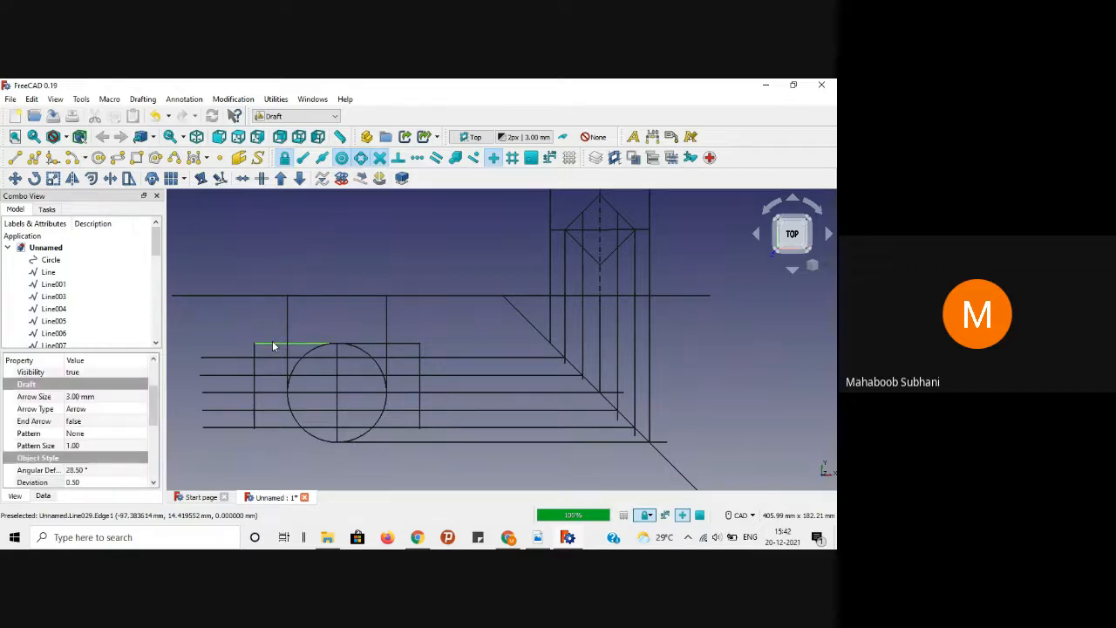
pyautogui.press('Delete')
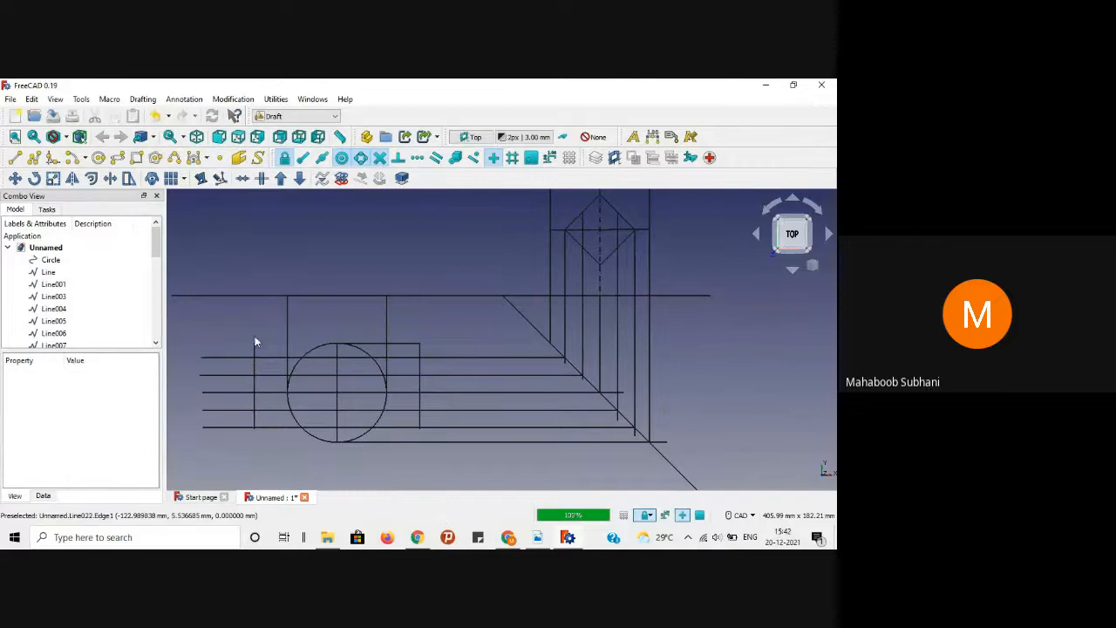
pyautogui.click(537, 538)
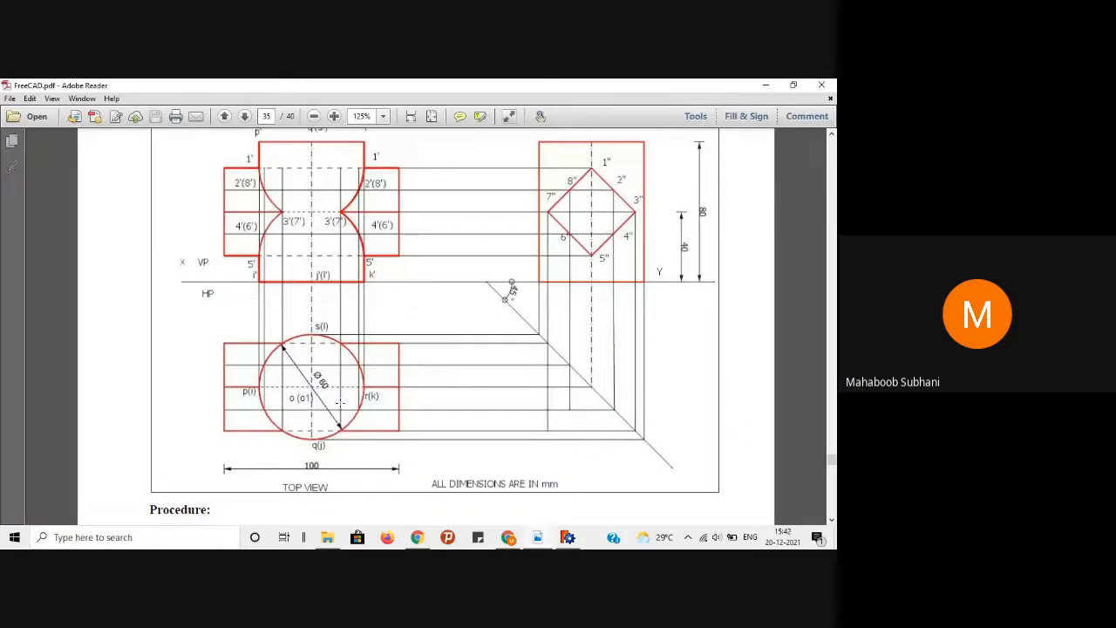
# Step: Trim the short vertical line left of the circle to the top projection line with Trimex
pyautogui.click(766, 85)
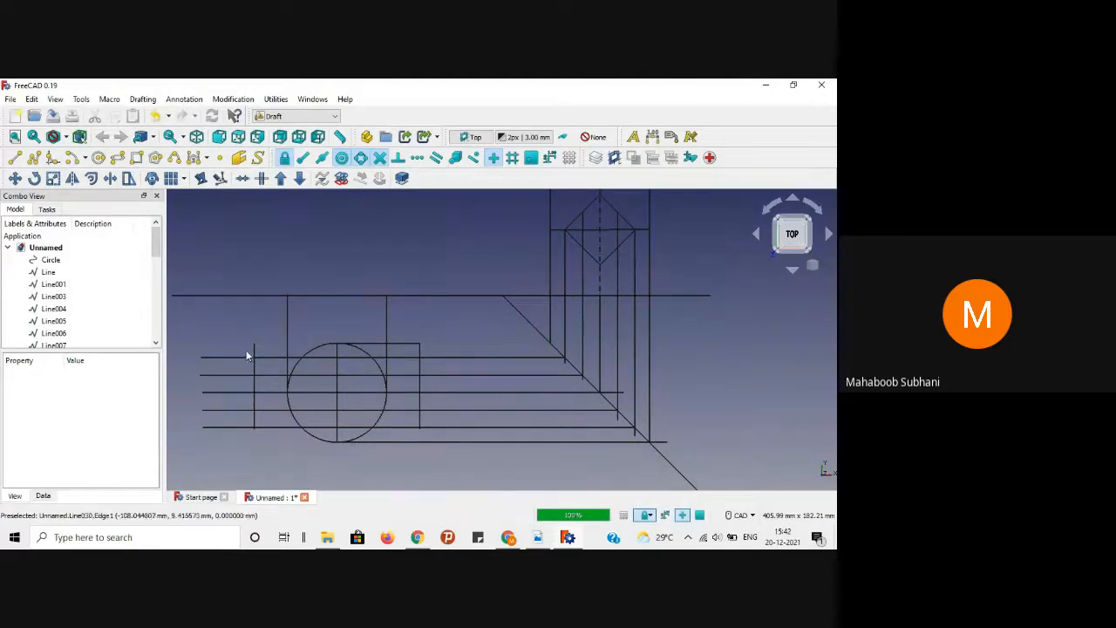
pyautogui.scroll(3, 224, 334)
pyautogui.scroll(-1, 270, 333)
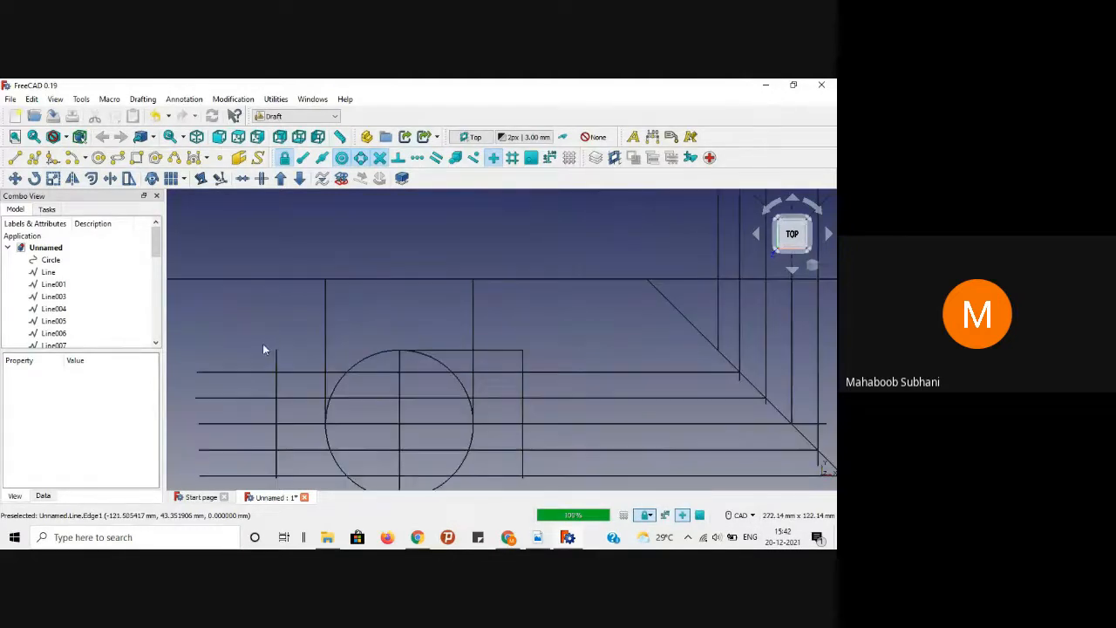
pyautogui.click(275, 389)
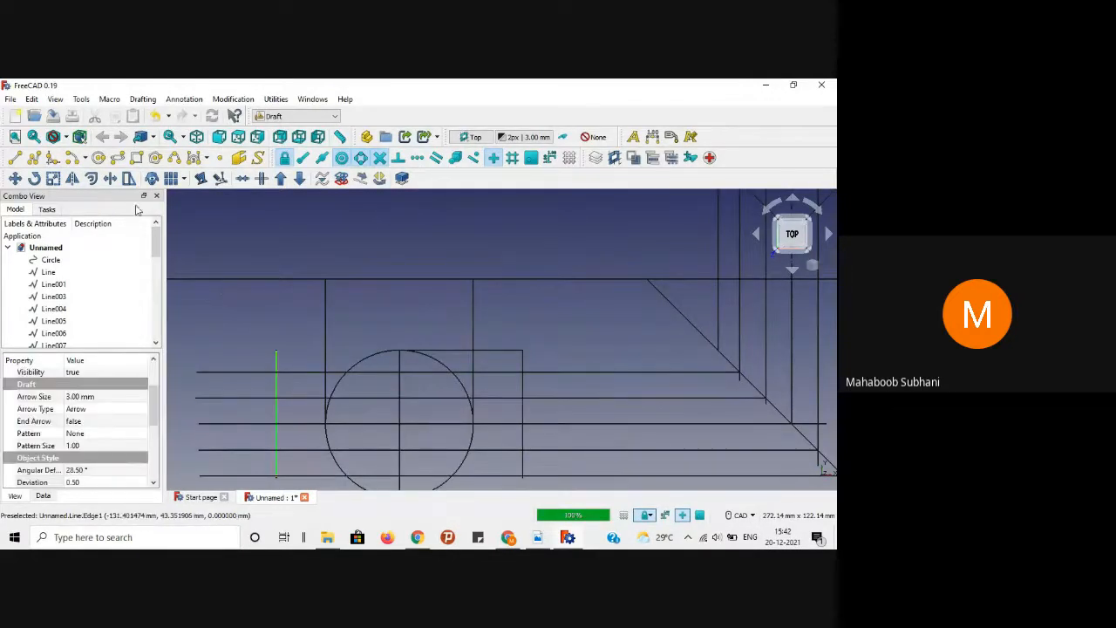
pyautogui.click(109, 178)
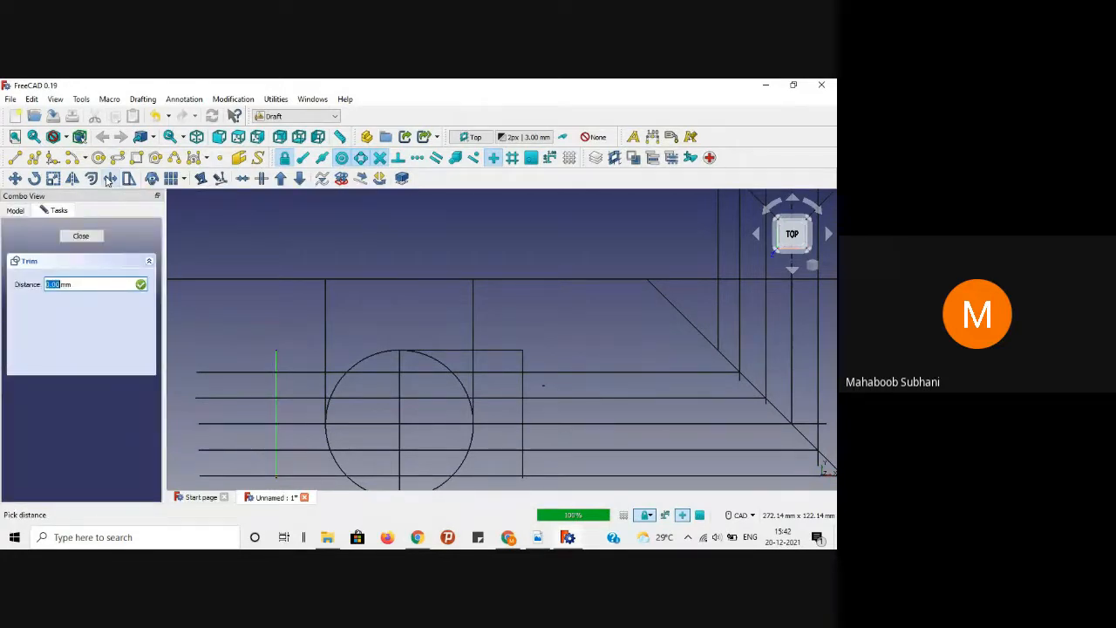
pyautogui.click(300, 373)
# Step: Trim the top and second horizontal projection lines back to the left vertical
pyautogui.scroll(-1, 284, 333)
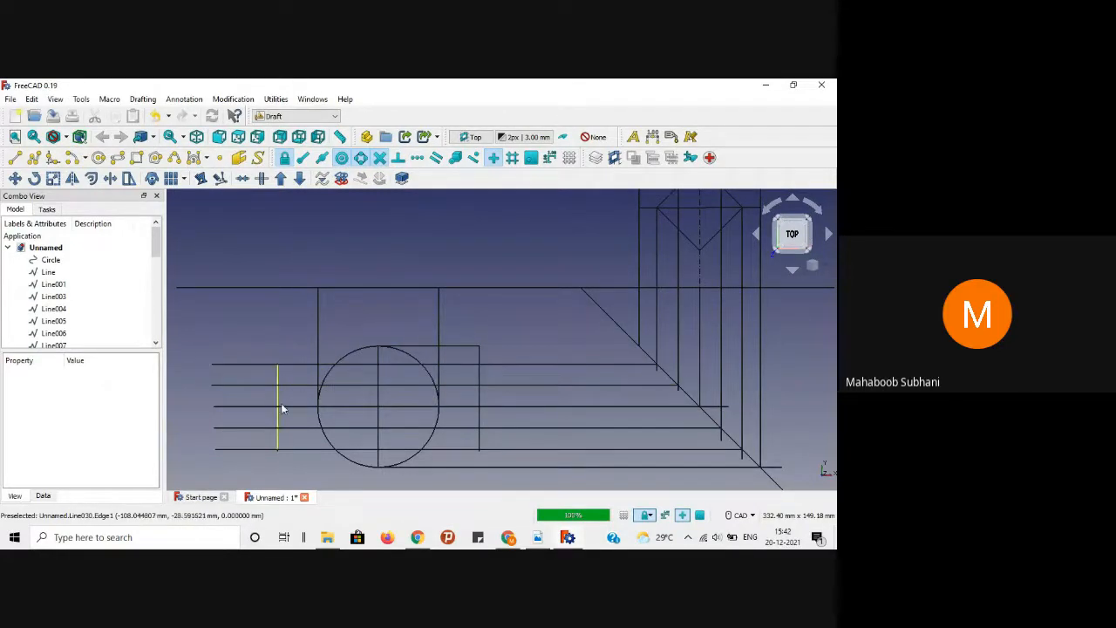
pyautogui.scroll(1, 245, 390)
pyautogui.scroll(1, 263, 316)
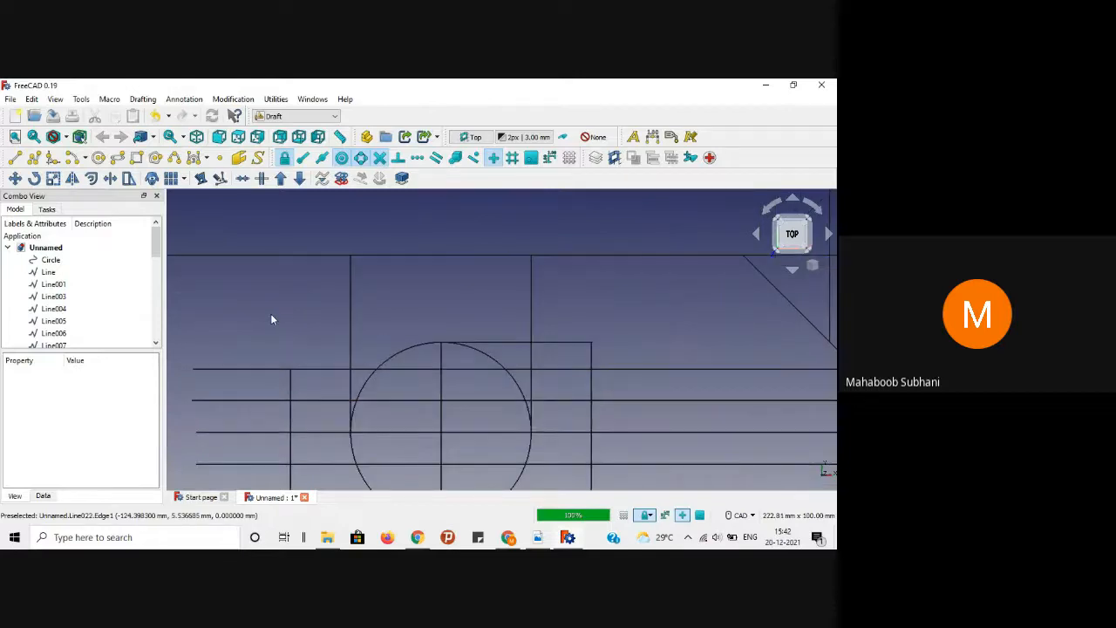
pyautogui.moveTo(292, 317); pyautogui.dragTo(302, 264, button='middle')
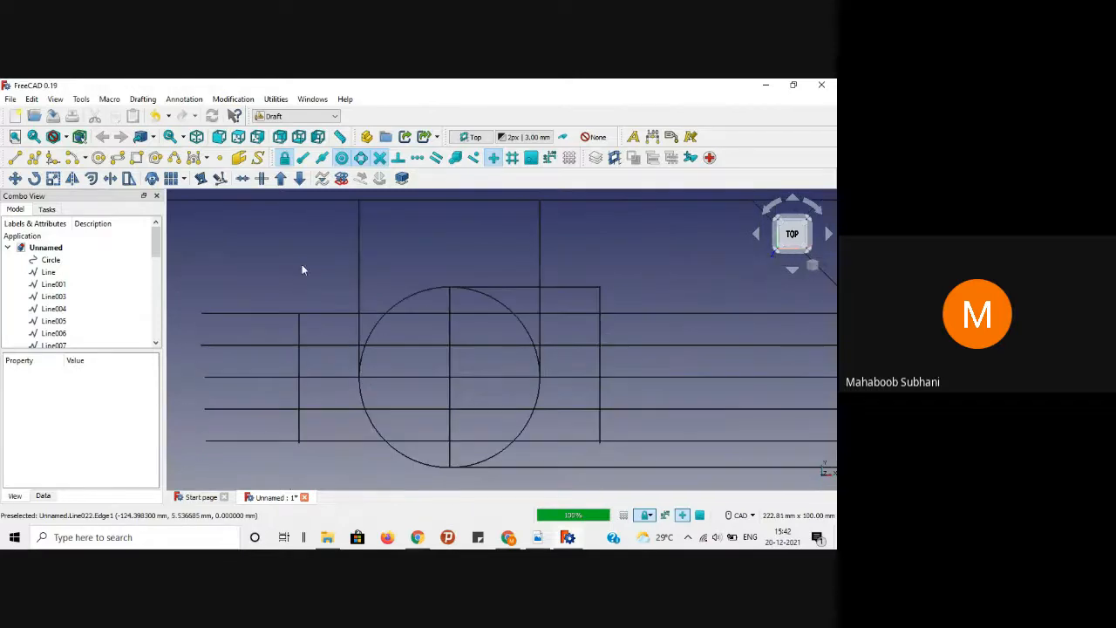
pyautogui.click(277, 316)
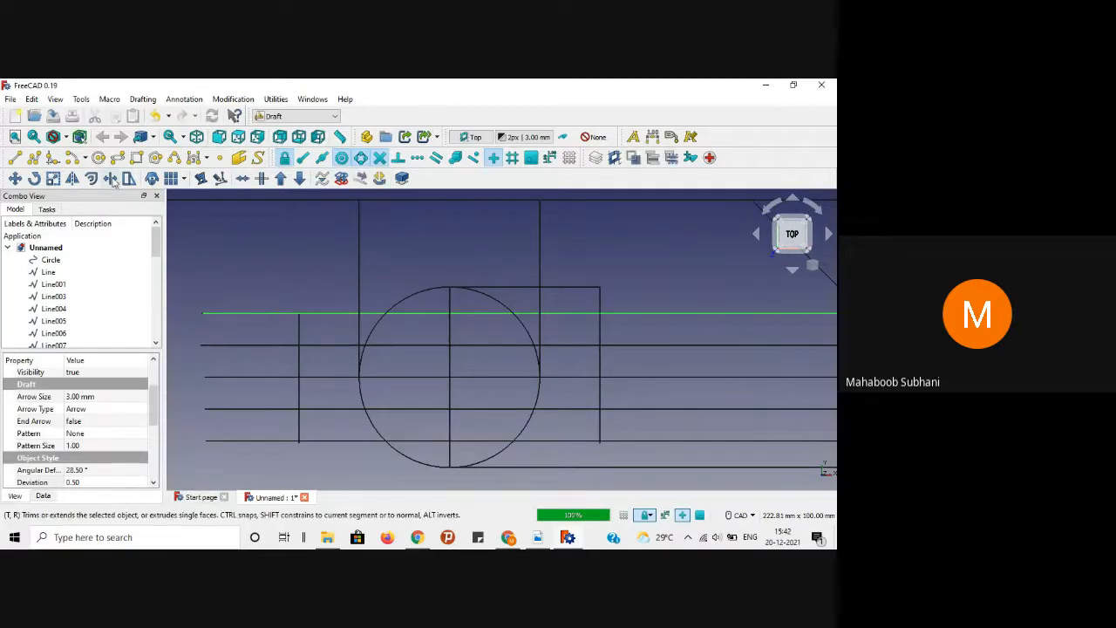
pyautogui.click(111, 178)
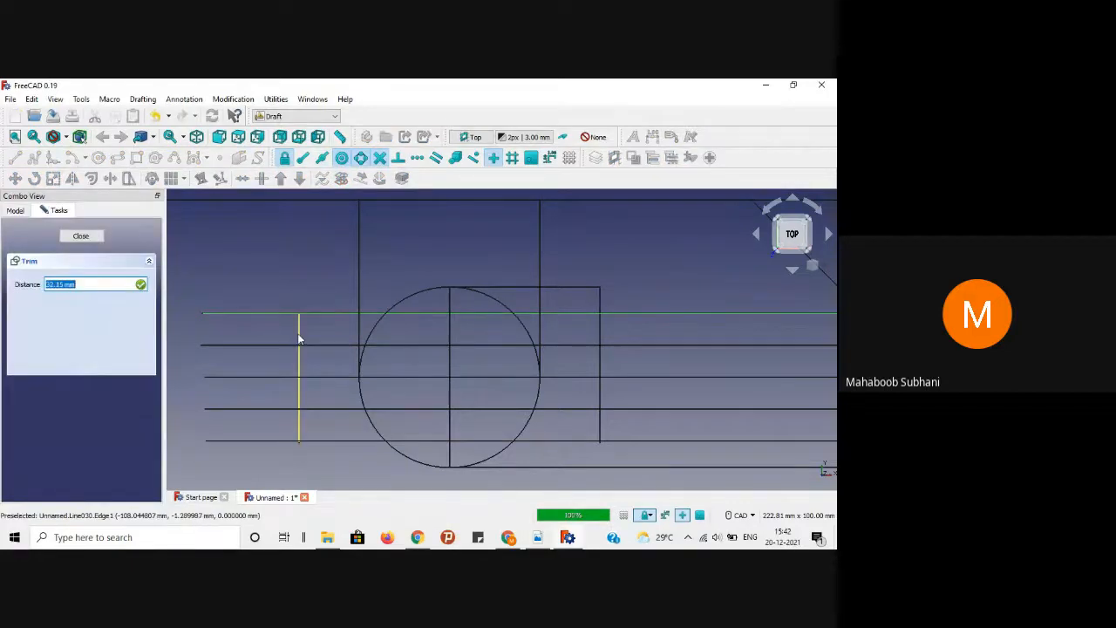
pyautogui.click(299, 333)
pyautogui.click(256, 281)
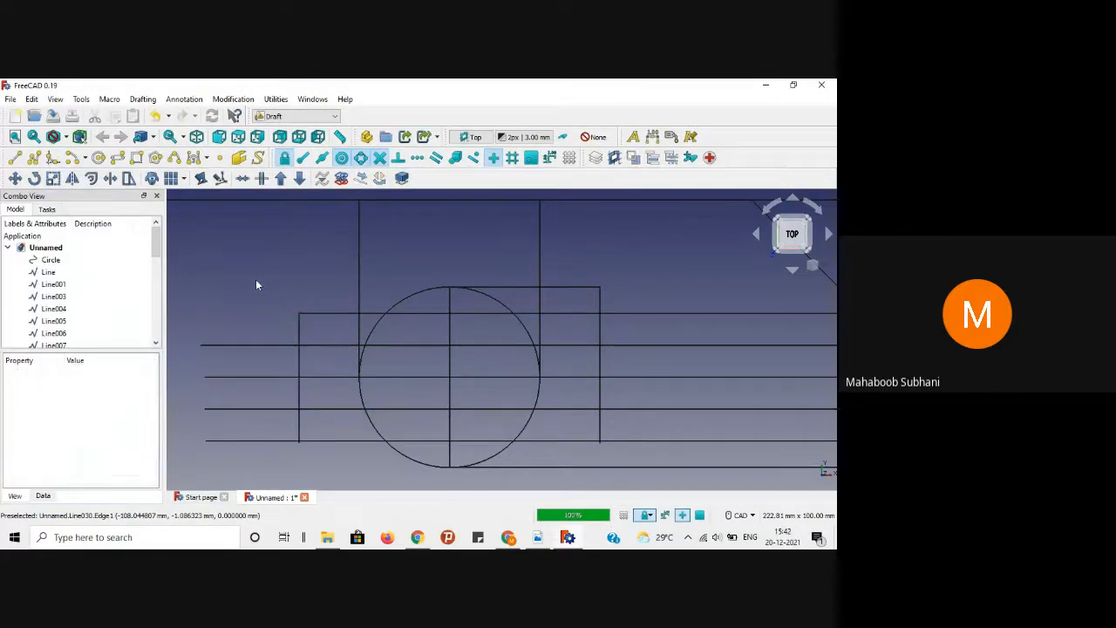
pyautogui.click(266, 346)
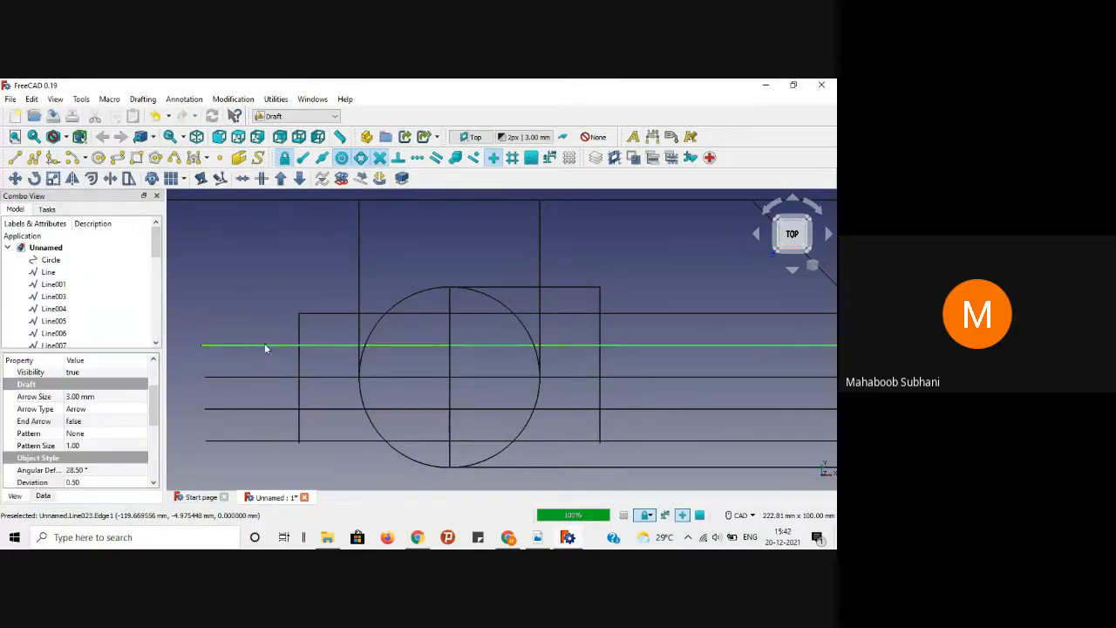
pyautogui.click(110, 178)
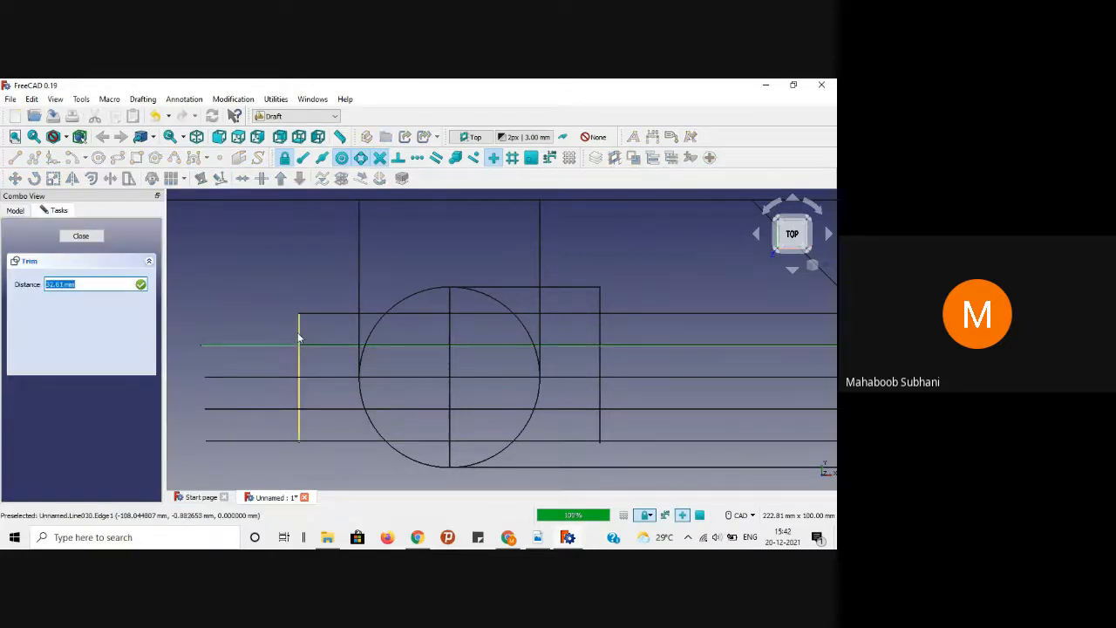
pyautogui.click(299, 339)
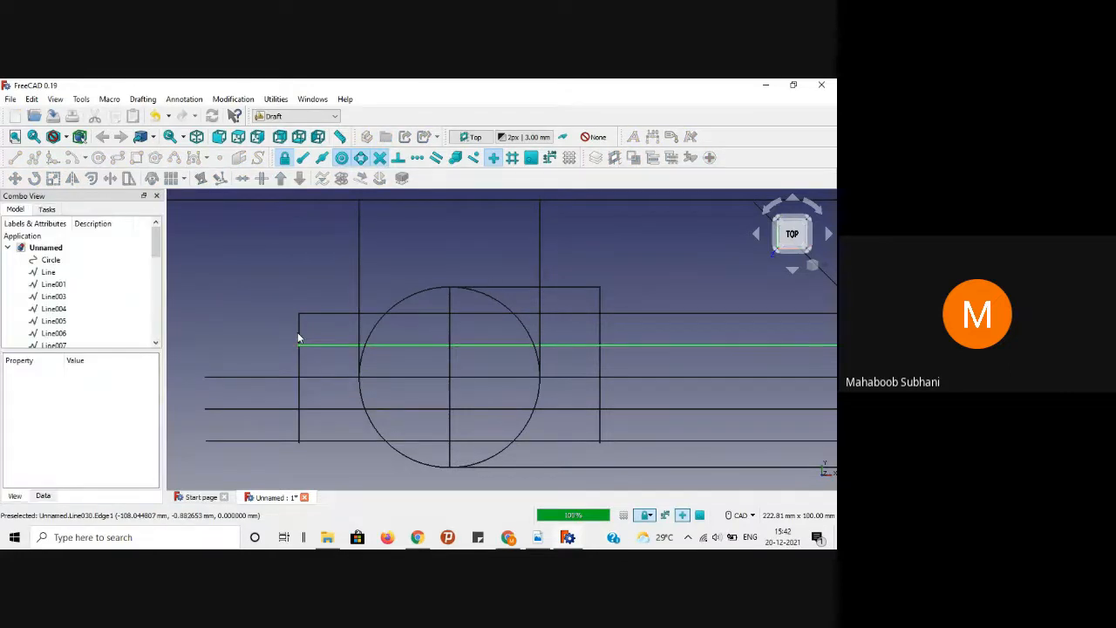
# Step: Trim the third horizontal line, delete its stub, and redraw it from the circle to the left vertical
pyautogui.click(246, 380)
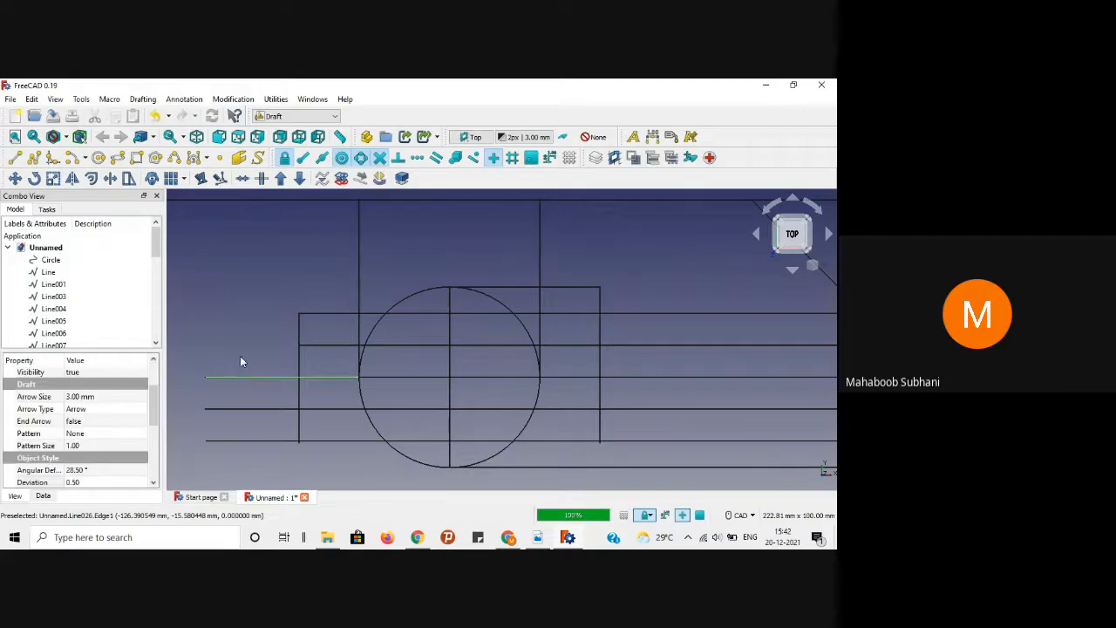
pyautogui.click(109, 178)
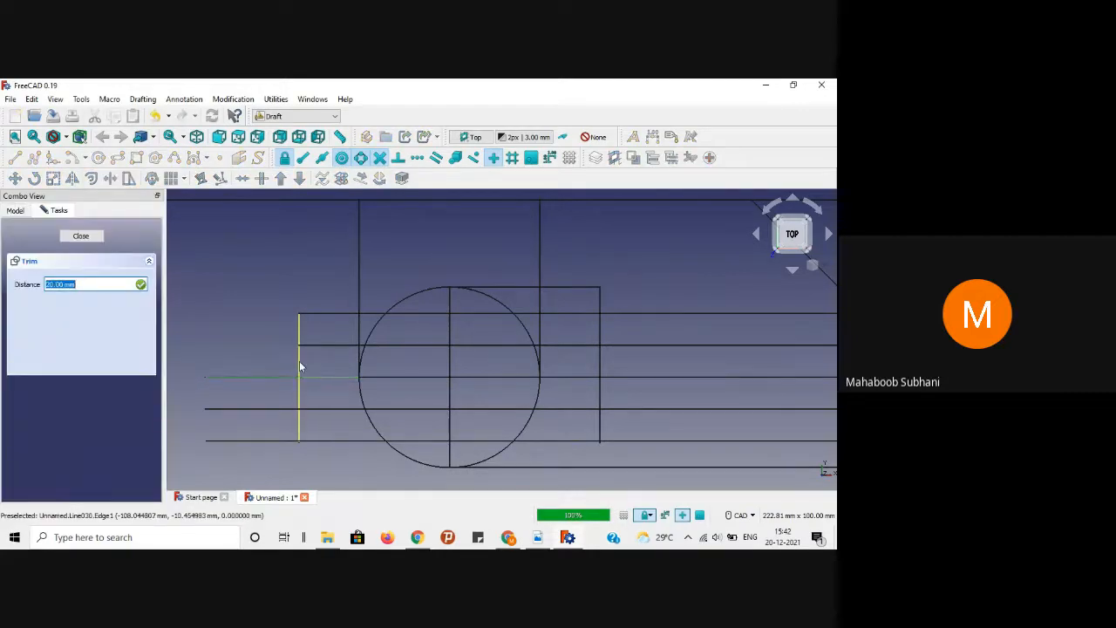
pyautogui.click(299, 361)
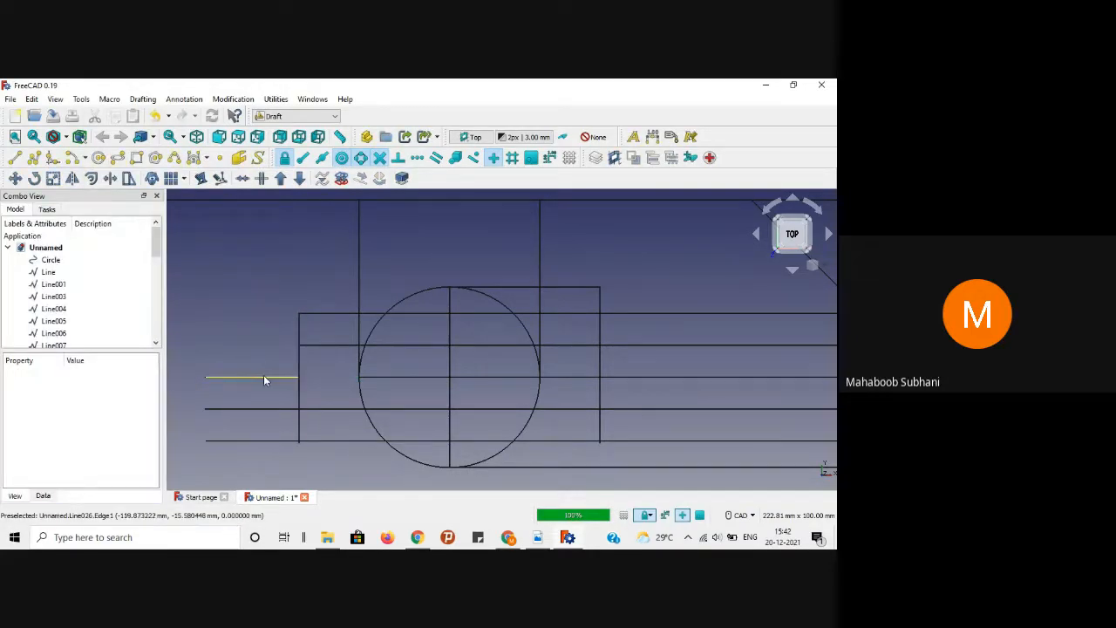
pyautogui.click(264, 377)
pyautogui.press('Delete')
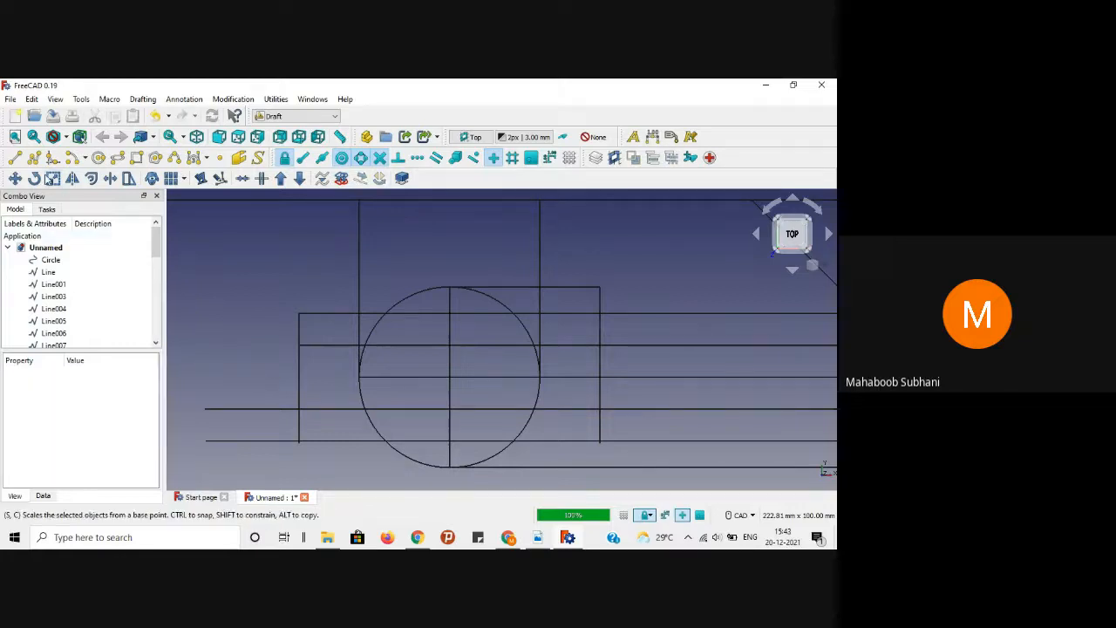
pyautogui.click(15, 157)
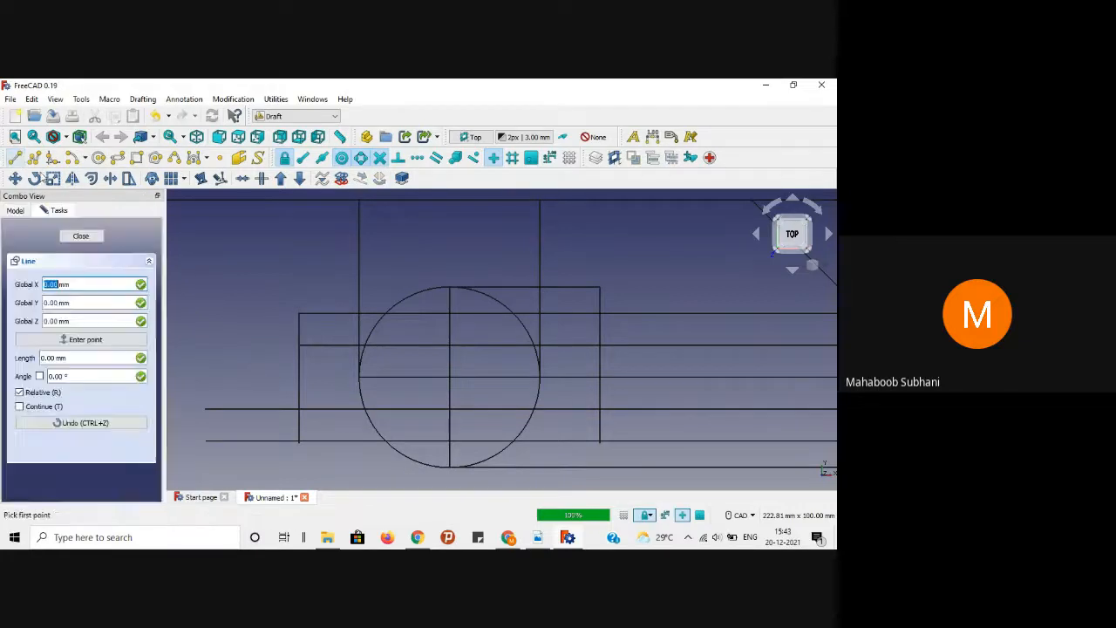
pyautogui.click(360, 377)
pyautogui.click(299, 376)
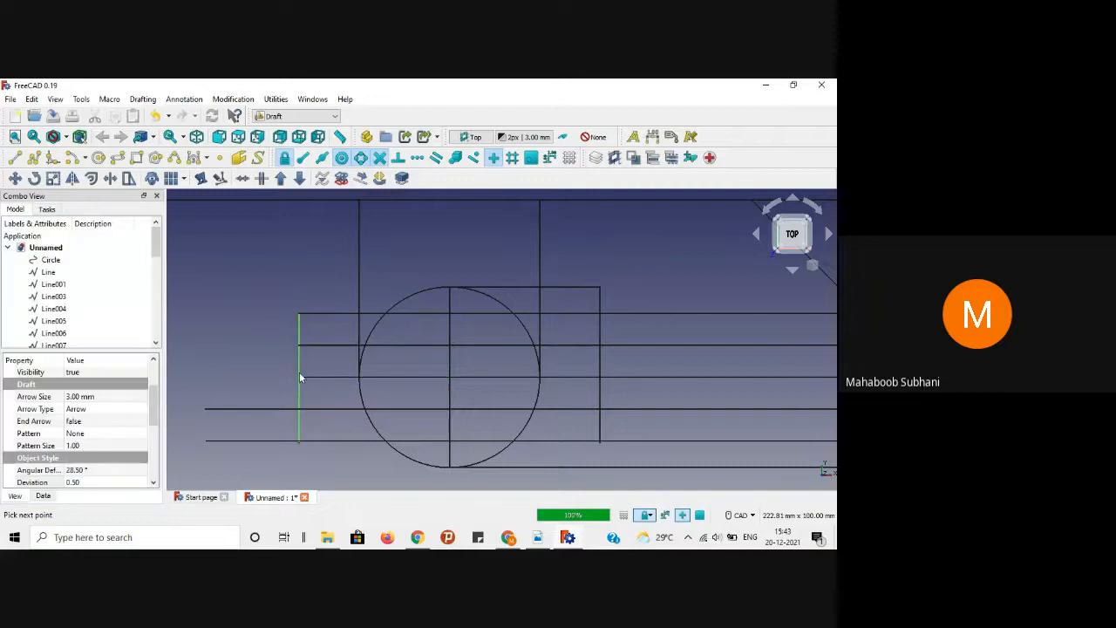
# Step: Trim the fourth horizontal projection line back to the left vertical
pyautogui.click(267, 408)
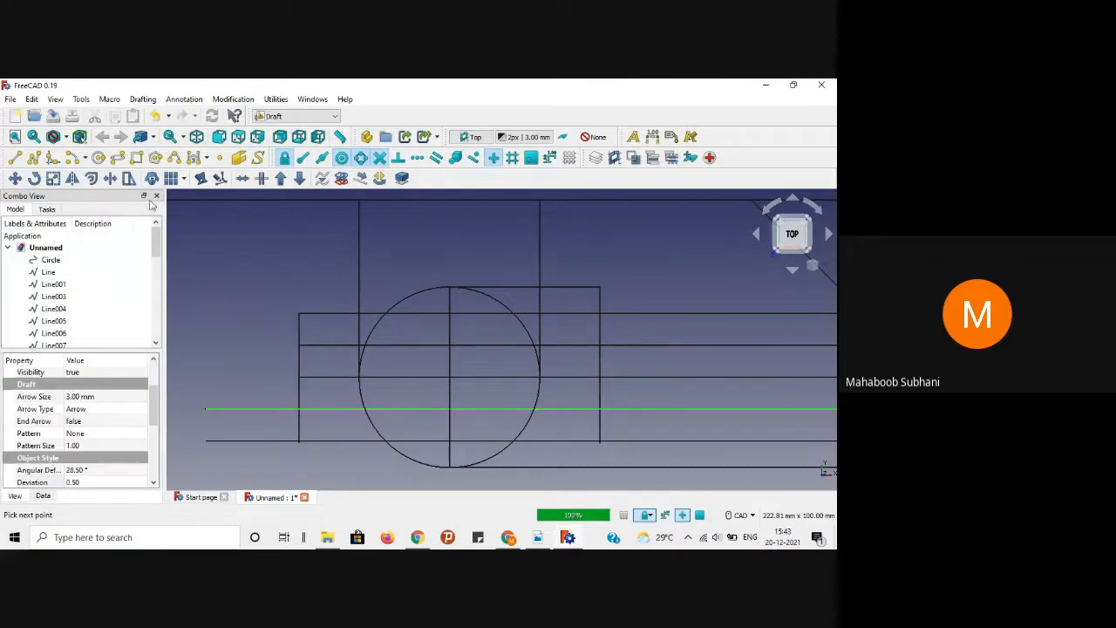
pyautogui.click(110, 178)
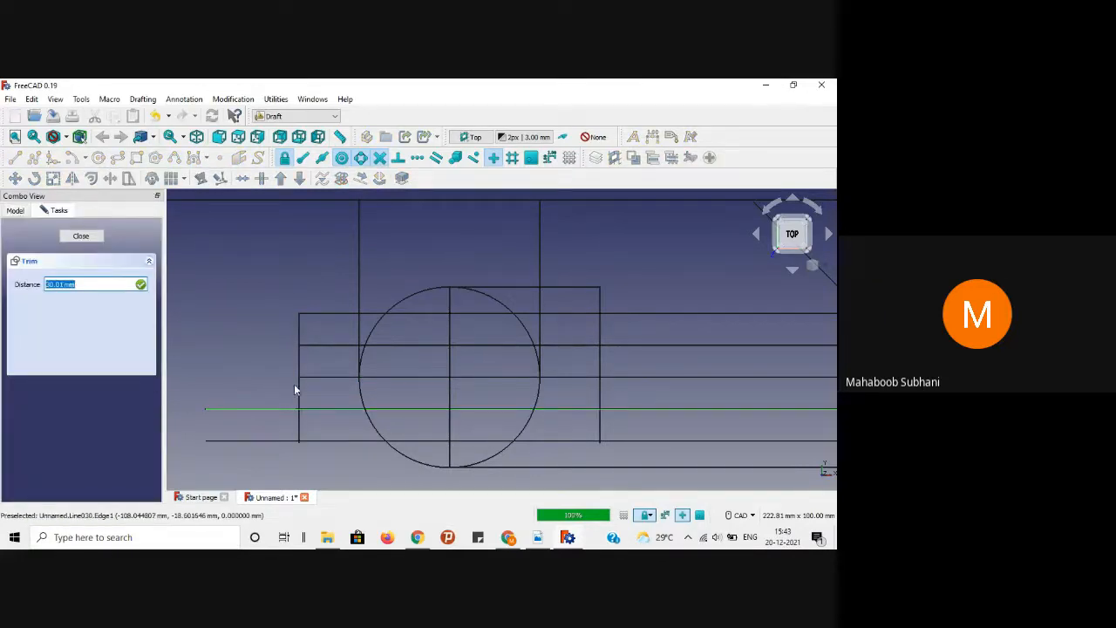
pyautogui.click(302, 392)
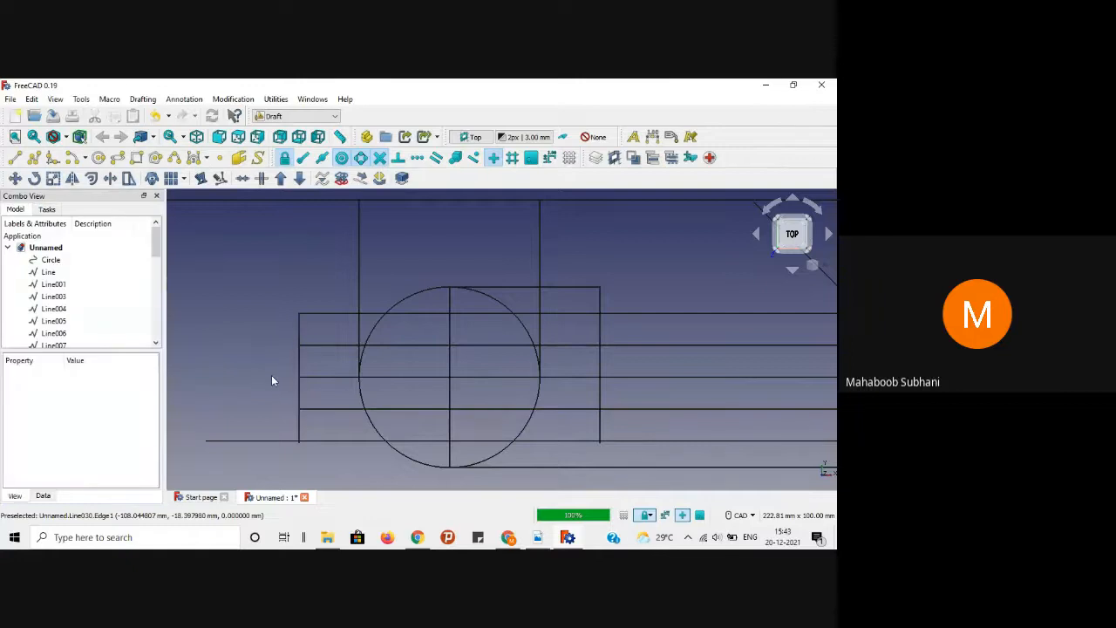
pyautogui.click(261, 441)
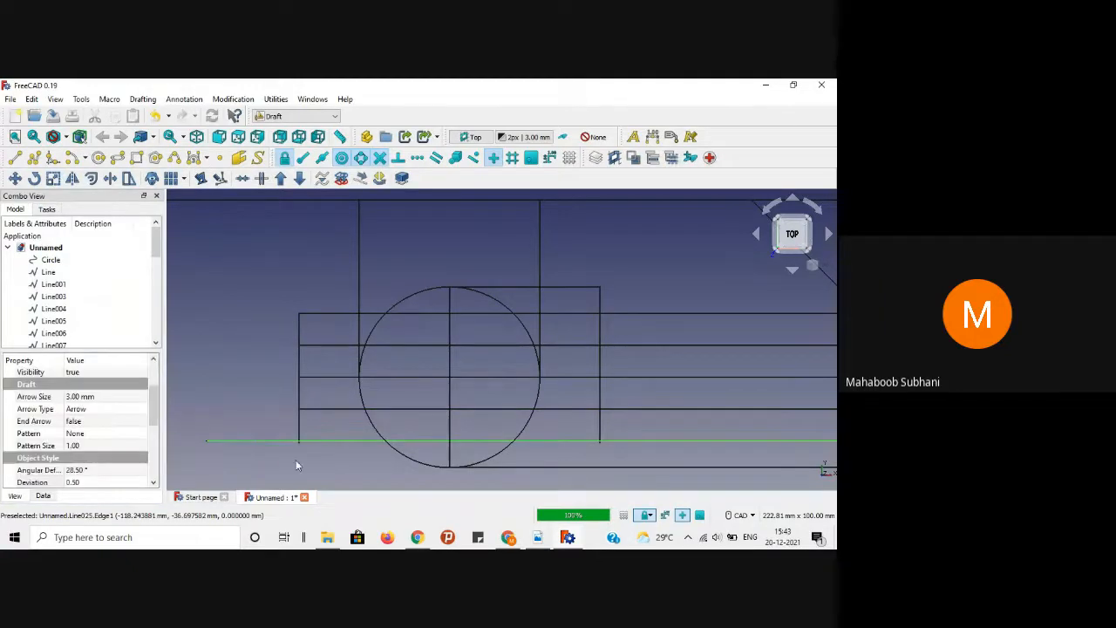
pyautogui.click(299, 456)
pyautogui.scroll(4, 299, 456)
pyautogui.scroll(2, 299, 456)
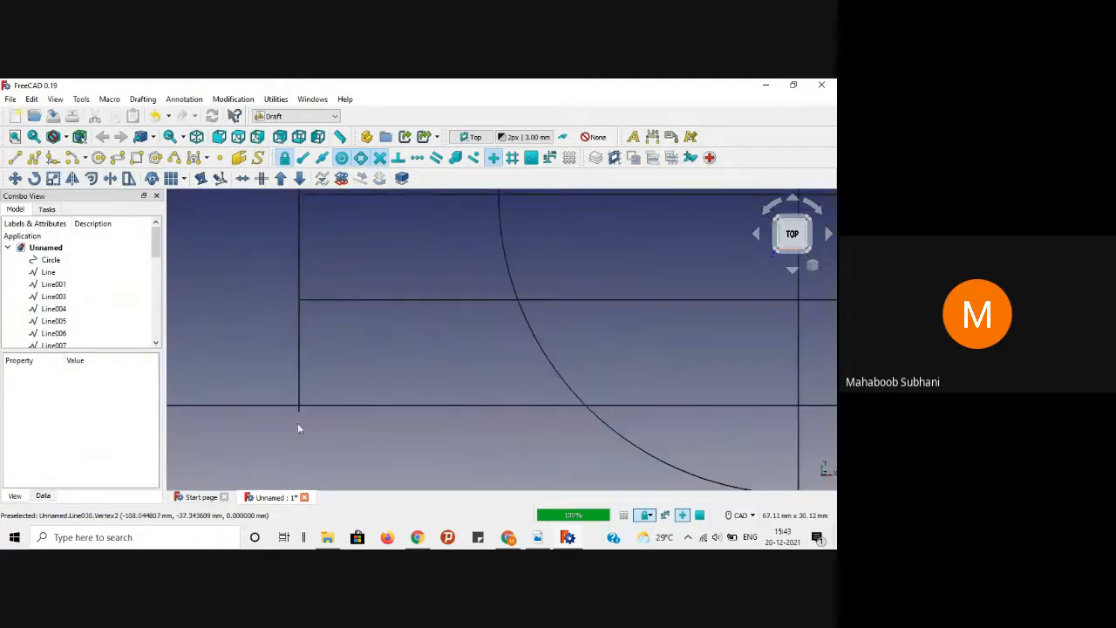
# Step: Trim the front view's left vertical to the bottom row line and the bottom line to the left vertical
pyautogui.click(298, 355)
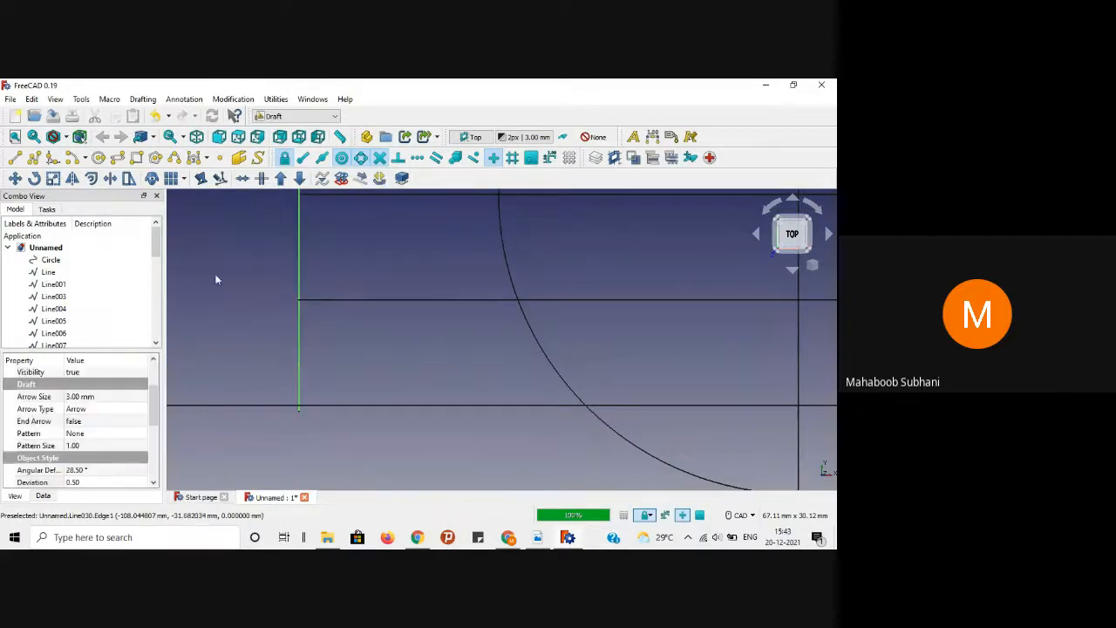
pyautogui.click(107, 178)
pyautogui.click(354, 404)
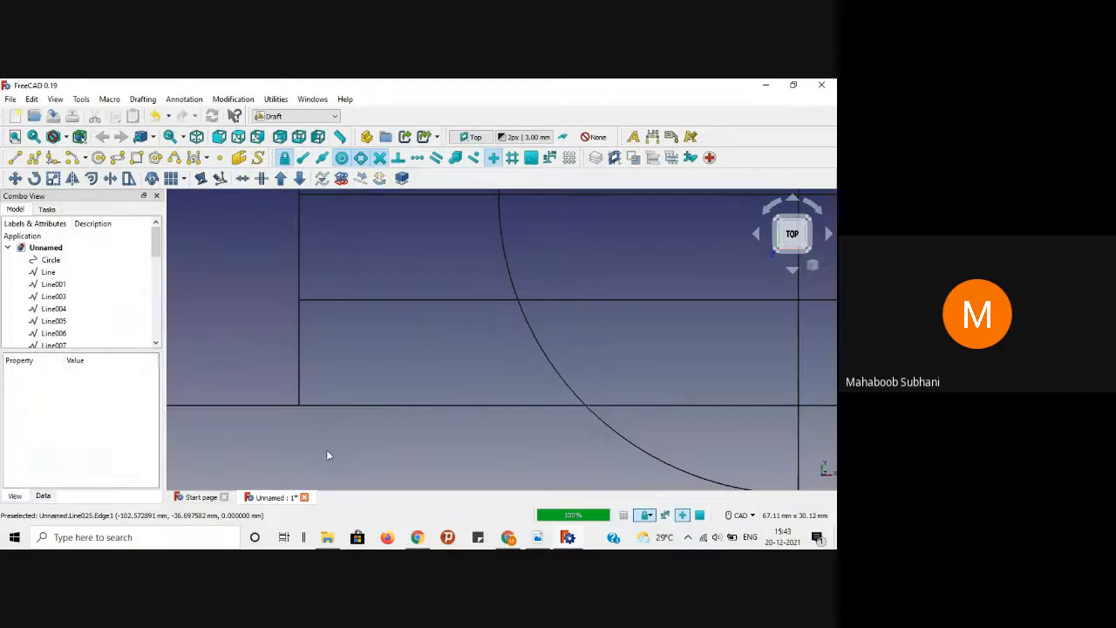
pyautogui.scroll(-5, 326, 449)
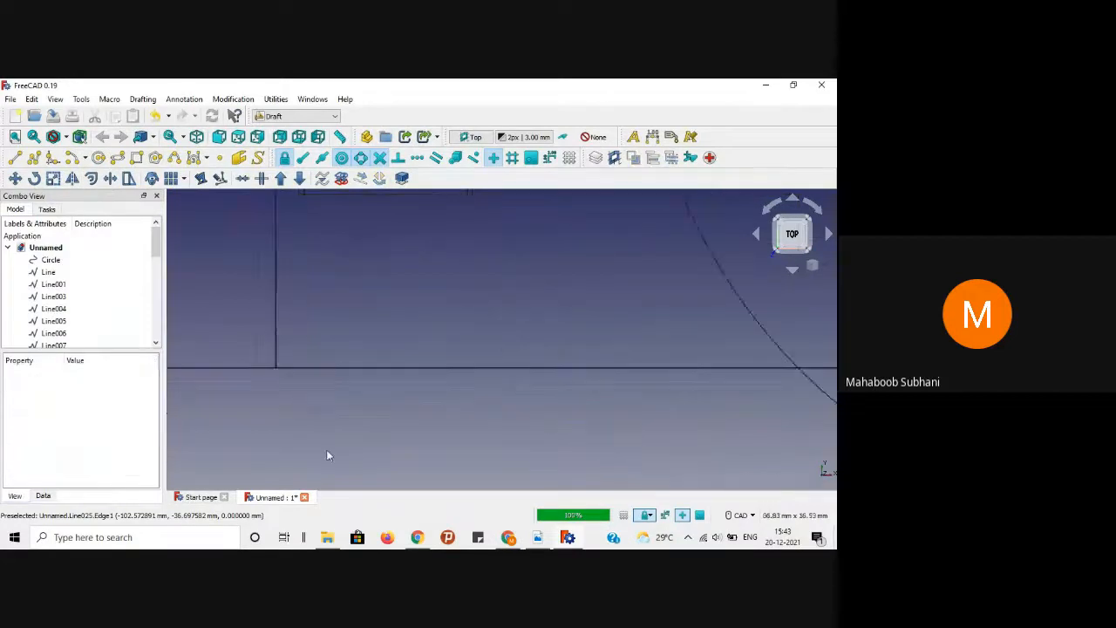
pyautogui.click(267, 438)
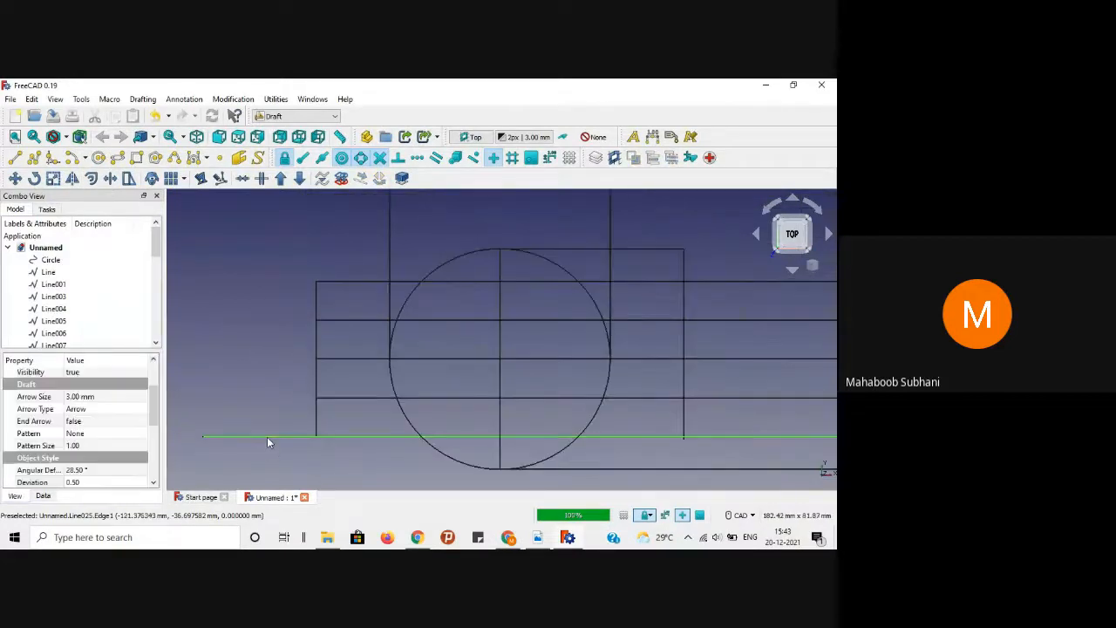
pyautogui.click(106, 178)
pyautogui.click(314, 377)
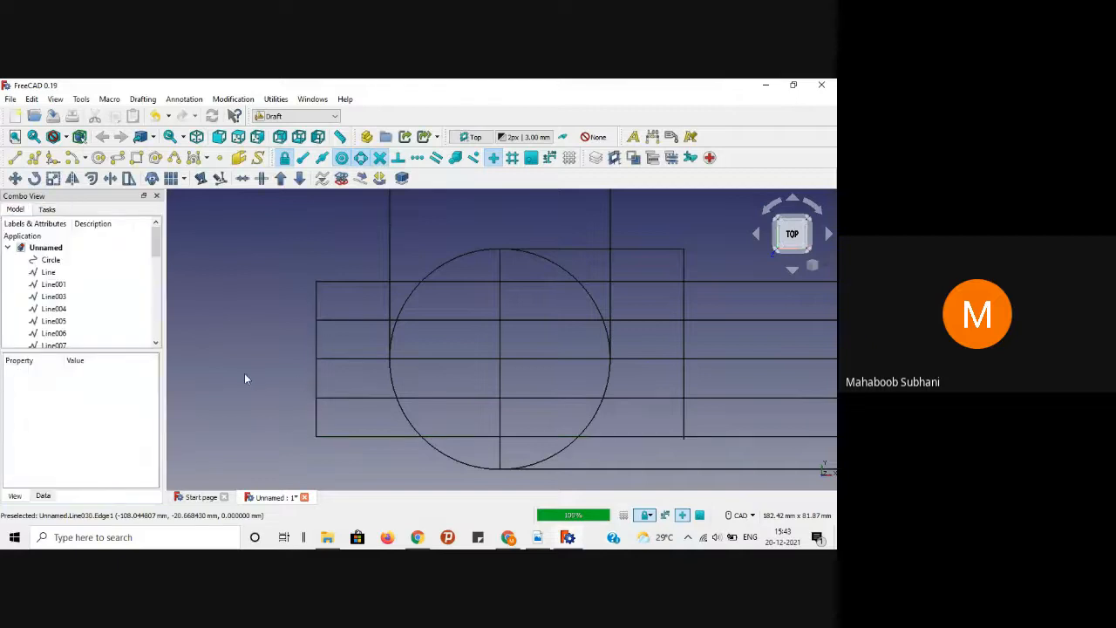
# Step: Trim the front view's right vertical edge at the horizontal line
pyautogui.scroll(-1, 306, 379)
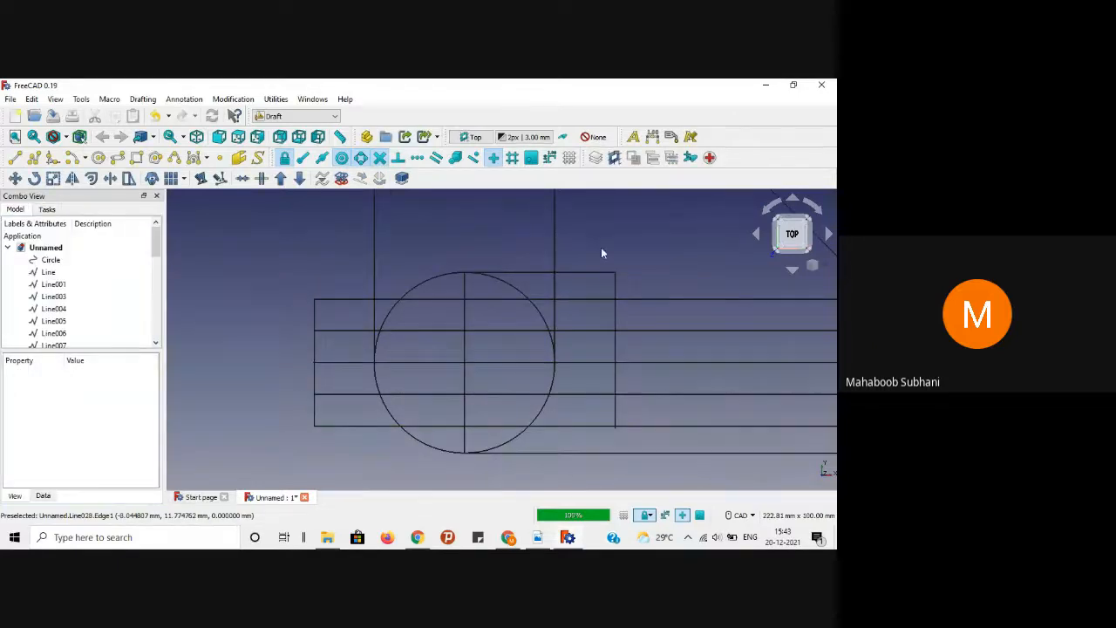
pyautogui.click(616, 290)
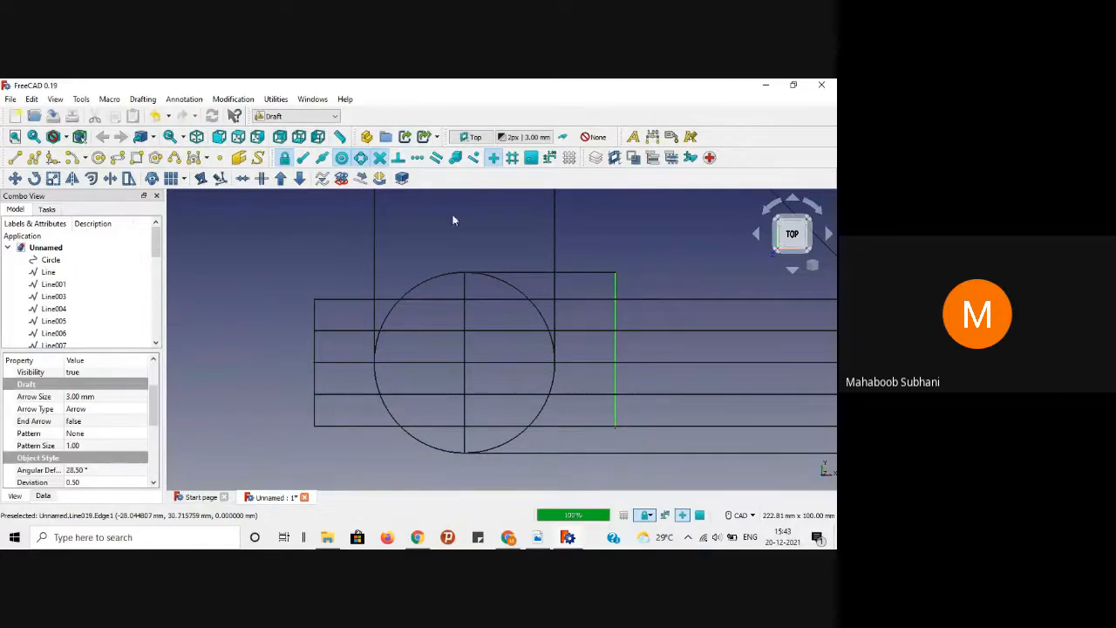
pyautogui.click(110, 178)
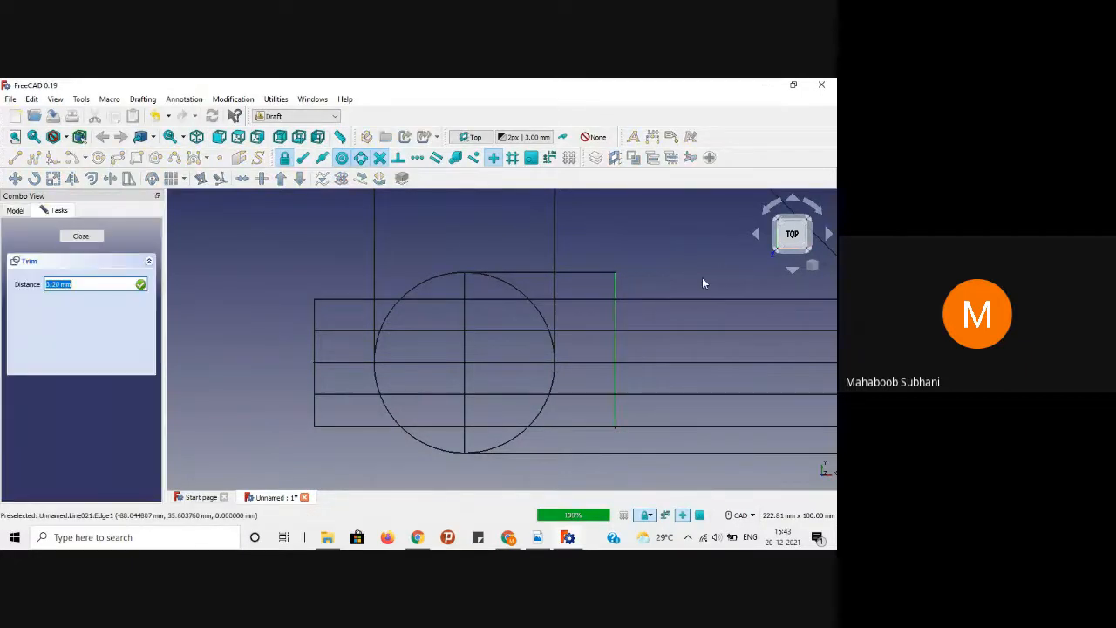
pyautogui.click(692, 300)
pyautogui.scroll(2, 658, 291)
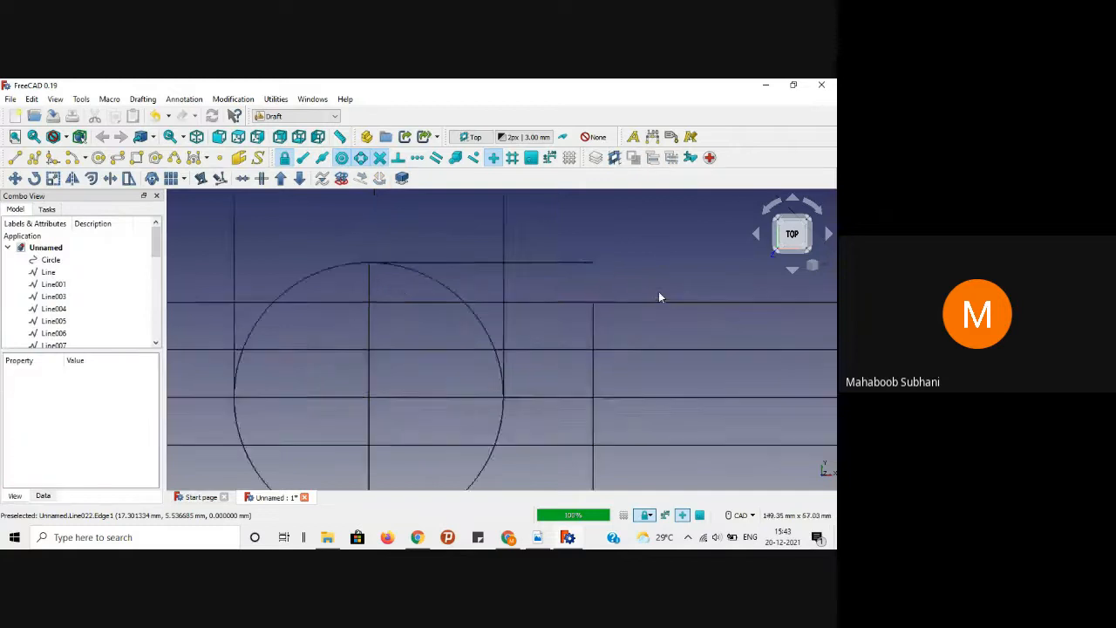
pyautogui.scroll(-3, 659, 291)
pyautogui.moveTo(659, 297)
pyautogui.mouseDown(button='middle')
pyautogui.moveTo(610, 273)
pyautogui.moveTo(540, 274)
pyautogui.mouseUp(button='middle')
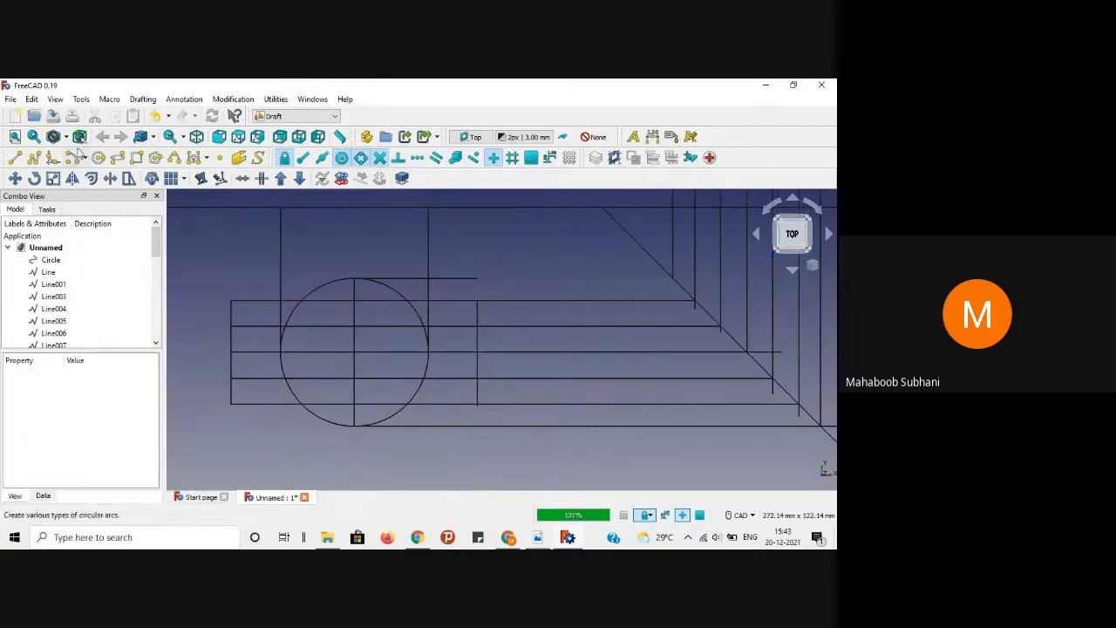
# Step: Draw a projection line leftward from the side-view edge, then switch to the reference PDF
pyautogui.click(15, 157)
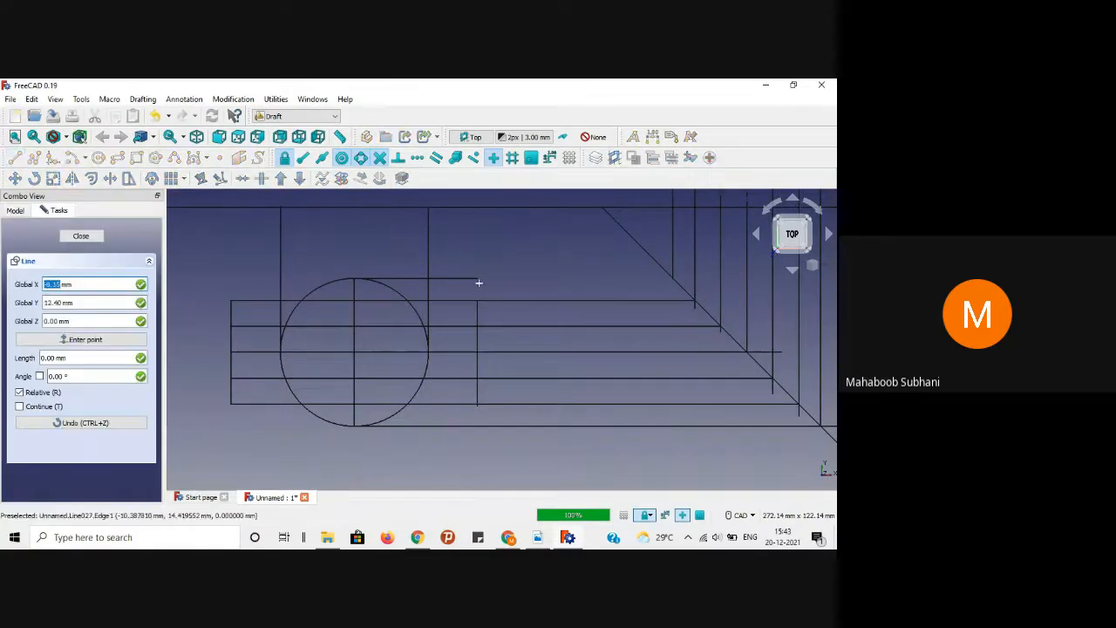
pyautogui.click(672, 277)
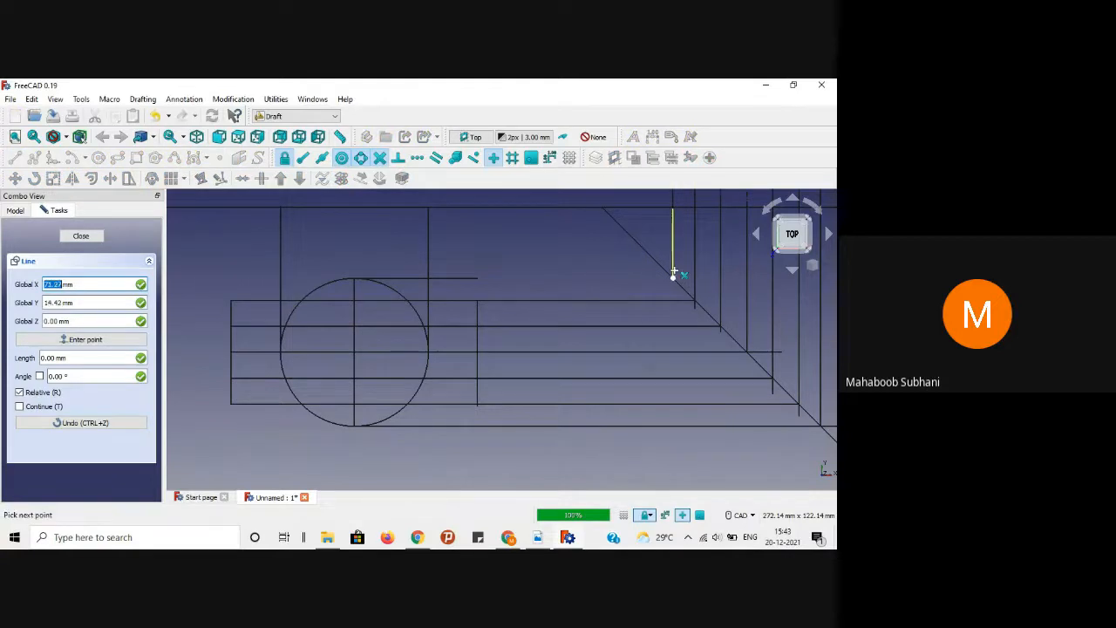
pyautogui.click(479, 281)
pyautogui.scroll(-3, 508, 316)
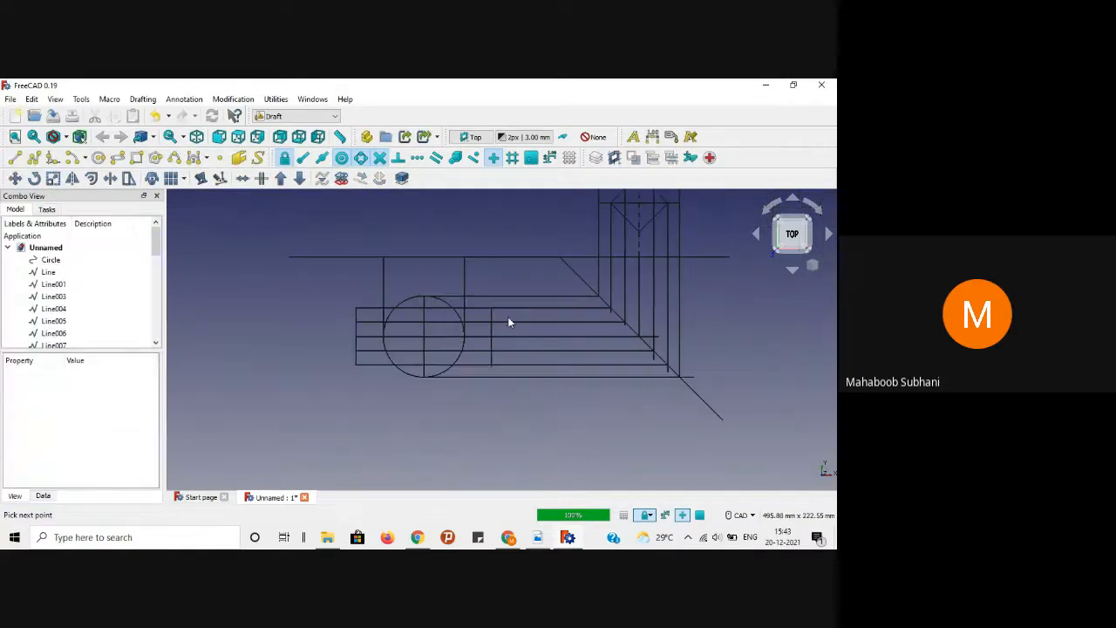
pyautogui.scroll(-1, 488, 384)
pyautogui.scroll(3, 481, 405)
pyautogui.scroll(-3, 668, 404)
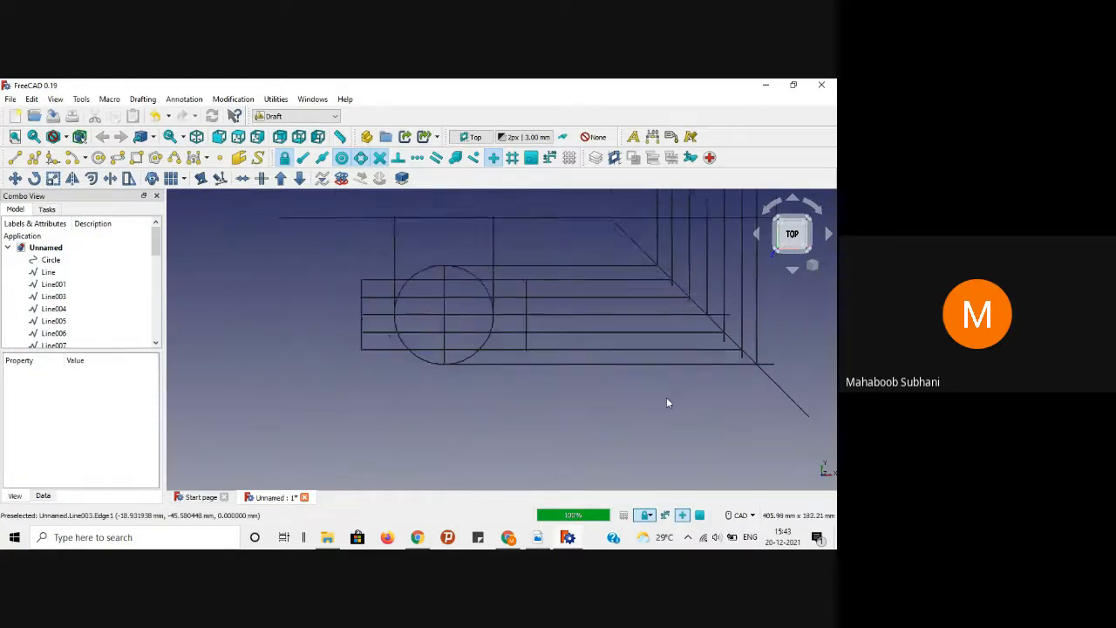
pyautogui.moveTo(744, 330); pyautogui.dragTo(687, 345, button='middle')
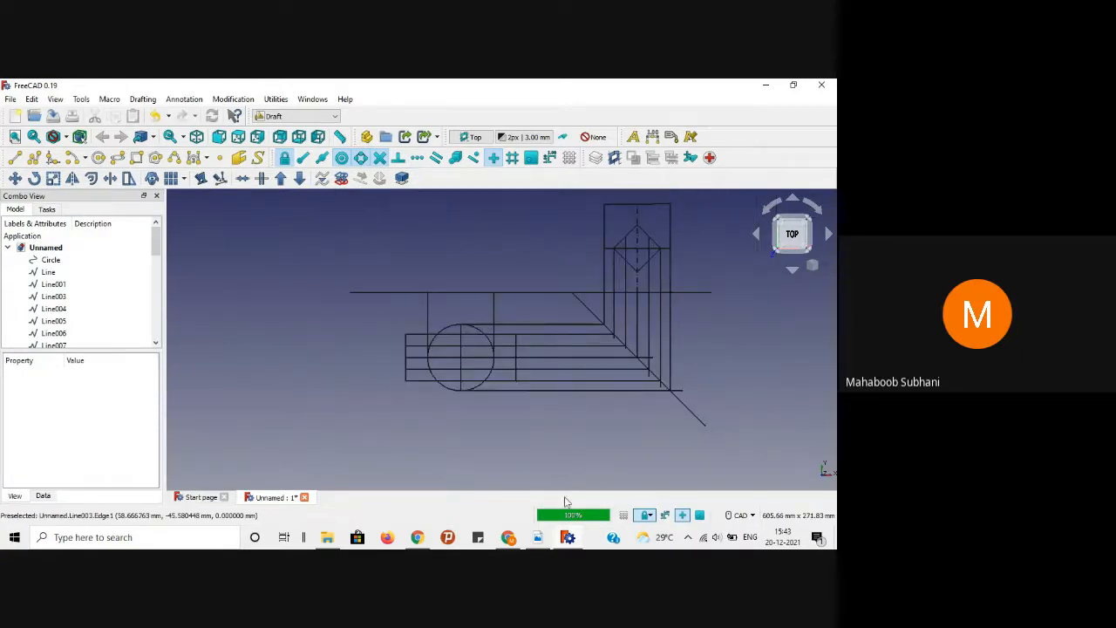
pyautogui.click(538, 537)
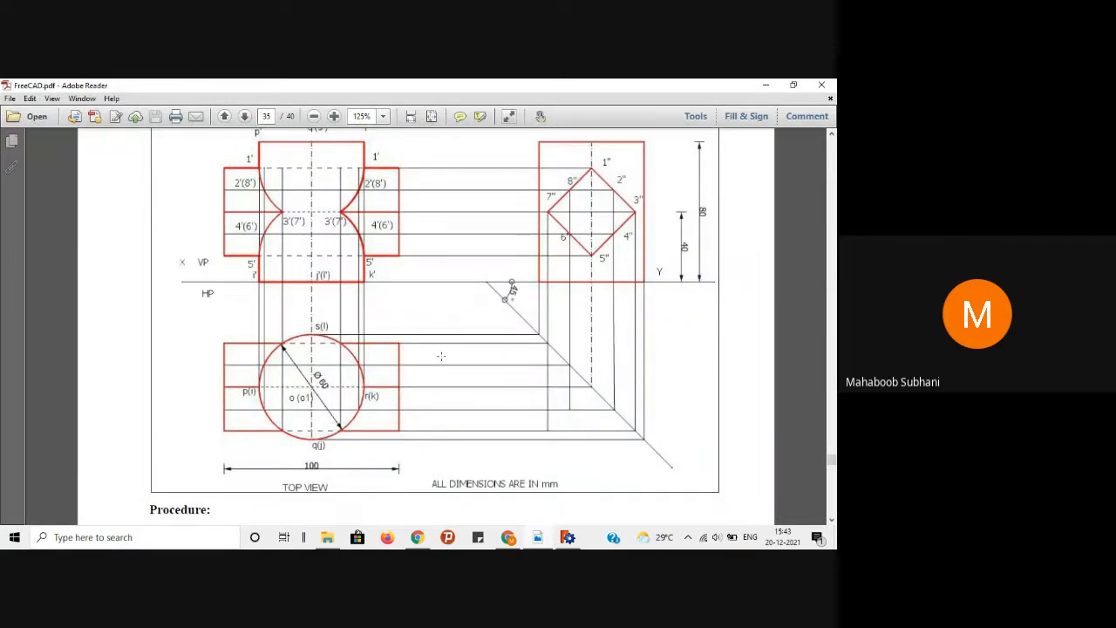
# Step: Read through the PDF's orthographic drawing and Procedure text, then minimize Adobe Reader
pyautogui.scroll(-8, 415, 319)
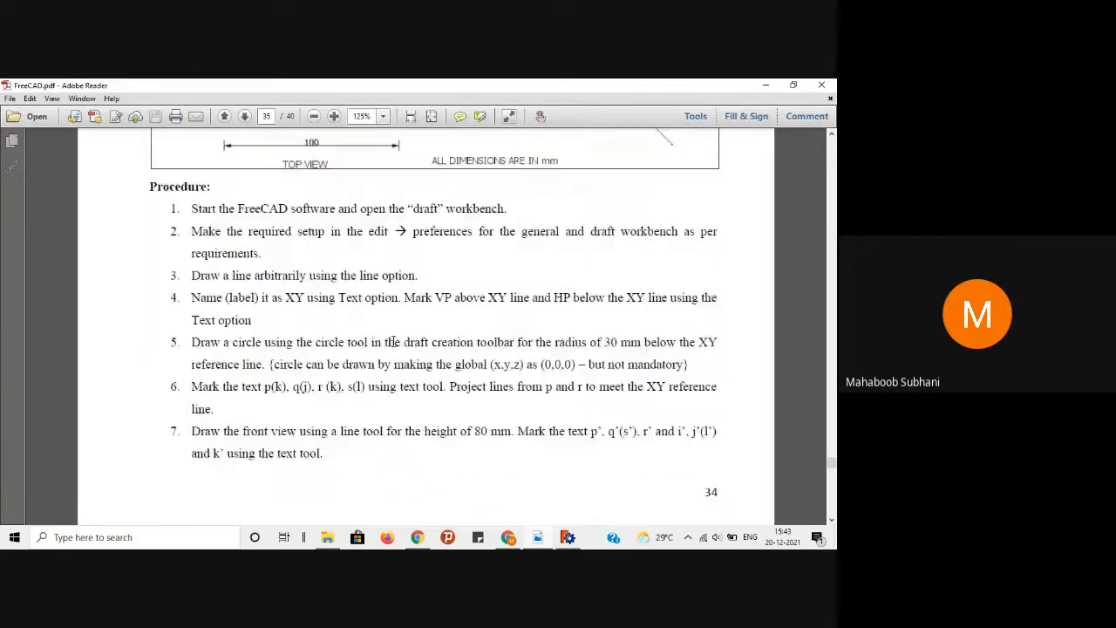
pyautogui.scroll(9, 357, 377)
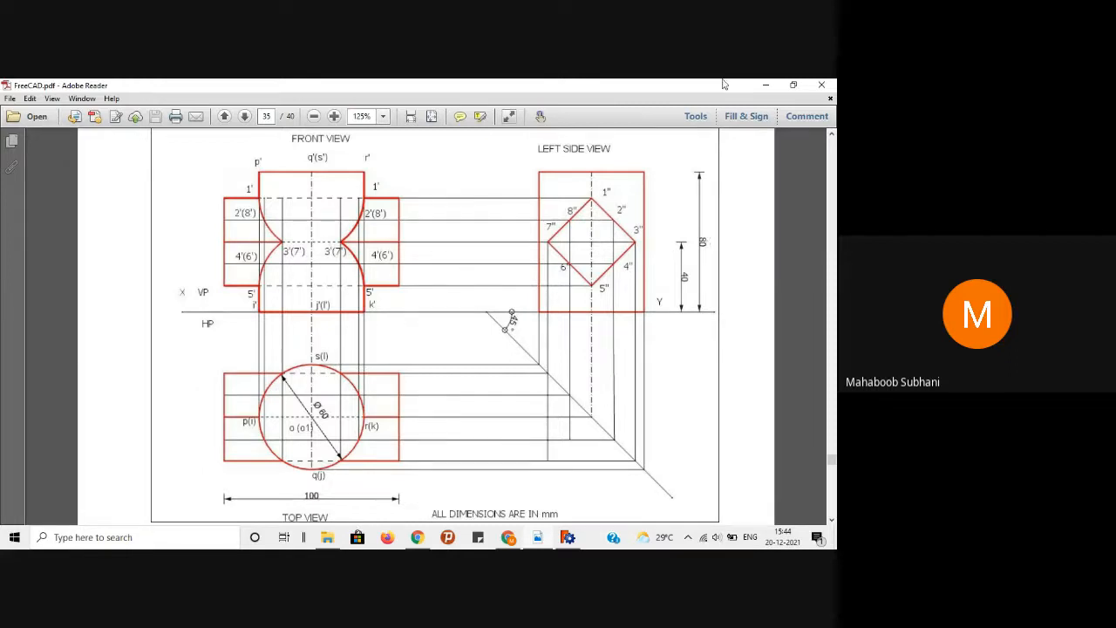
pyautogui.click(765, 84)
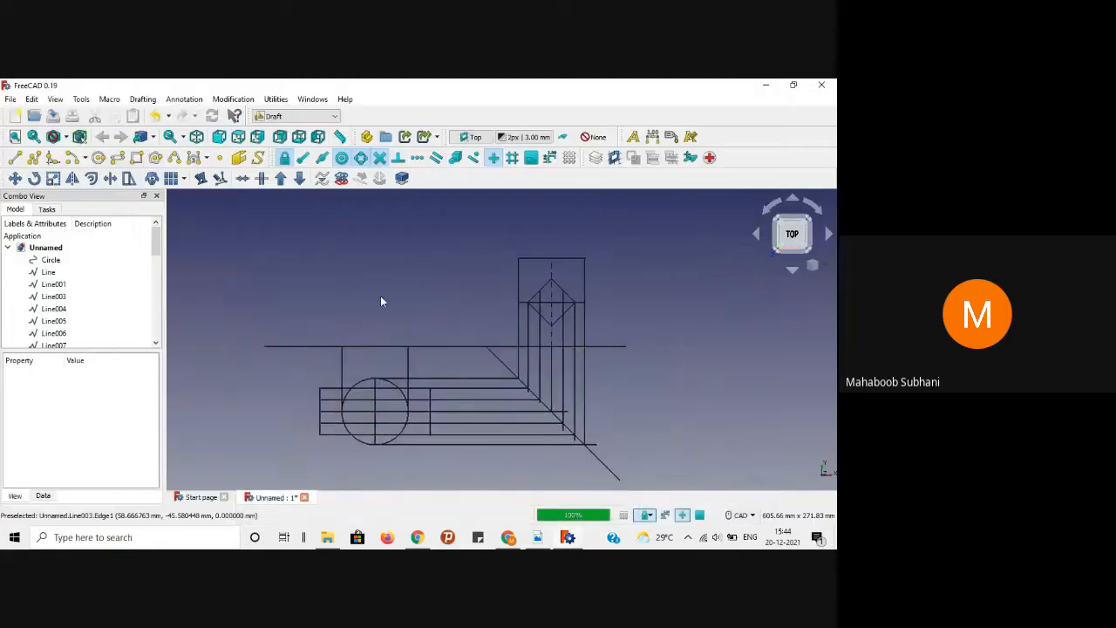
# Step: Turn on Snap Endpoint and draw the first 80 mm vertical edge up from the XY line
pyautogui.scroll(2, 382, 369)
pyautogui.scroll(-1, 382, 369)
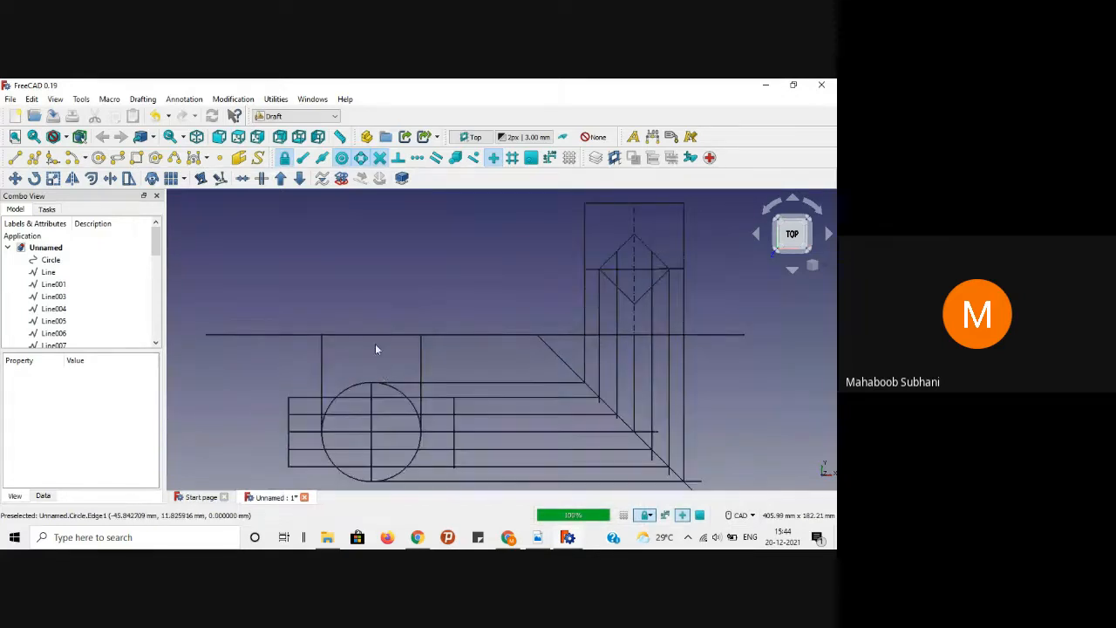
pyautogui.moveTo(366, 252); pyautogui.dragTo(357, 294, button='middle')
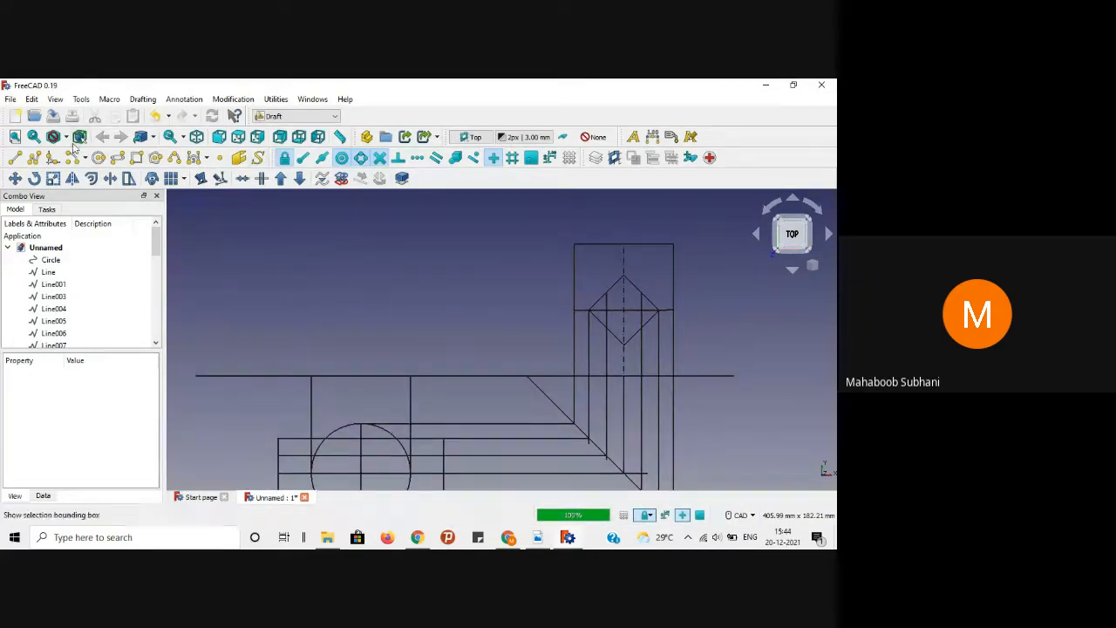
pyautogui.click(14, 157)
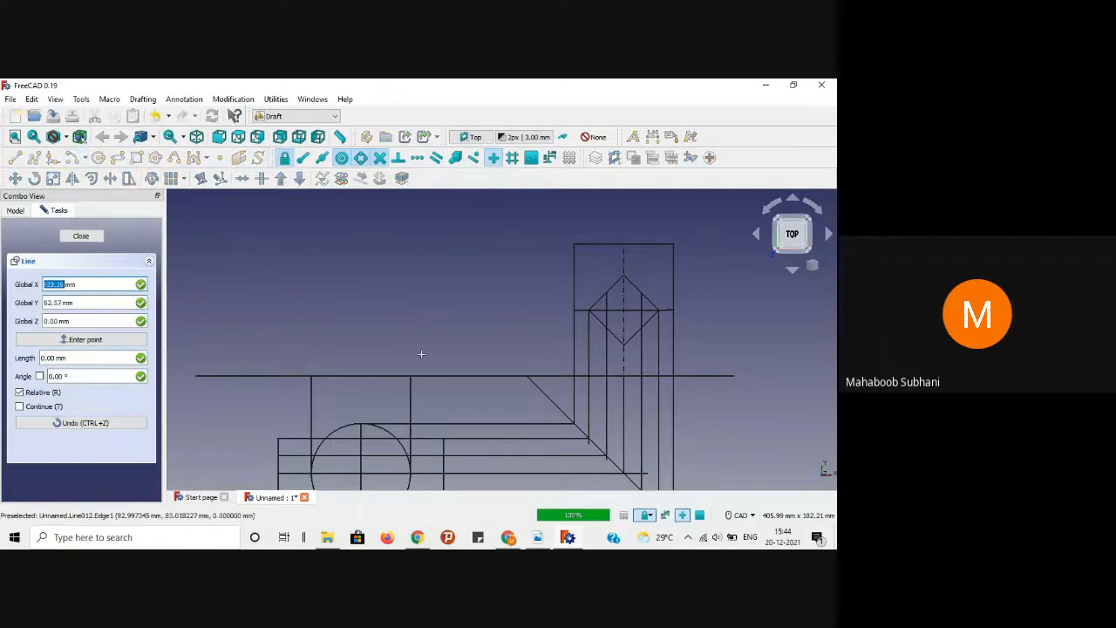
pyautogui.click(79, 238)
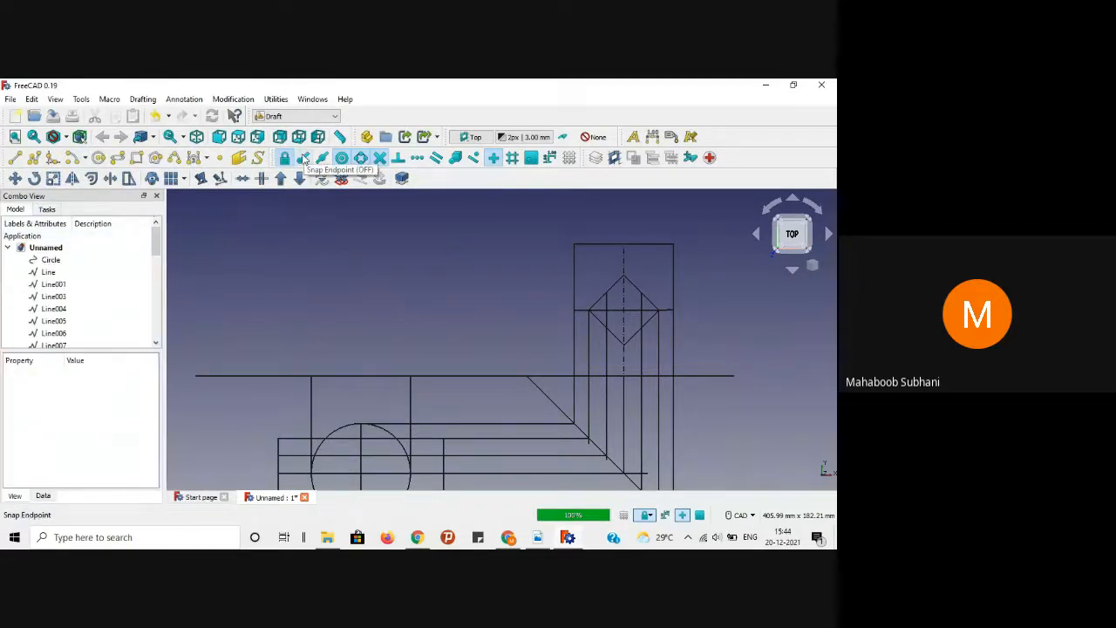
pyautogui.click(304, 158)
pyautogui.click(15, 157)
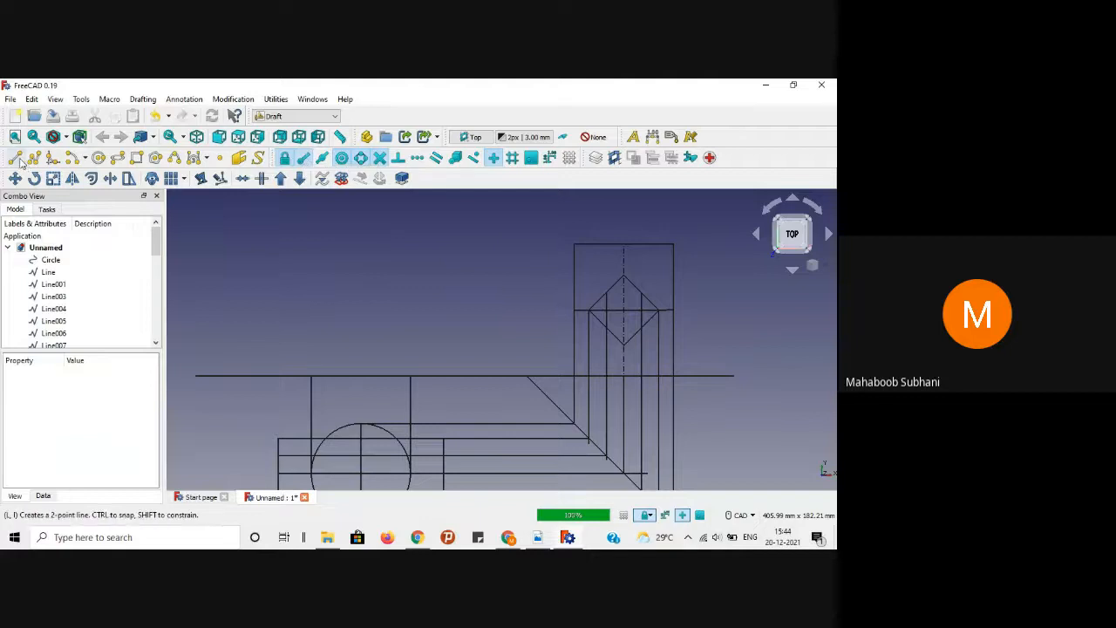
pyautogui.click(410, 375)
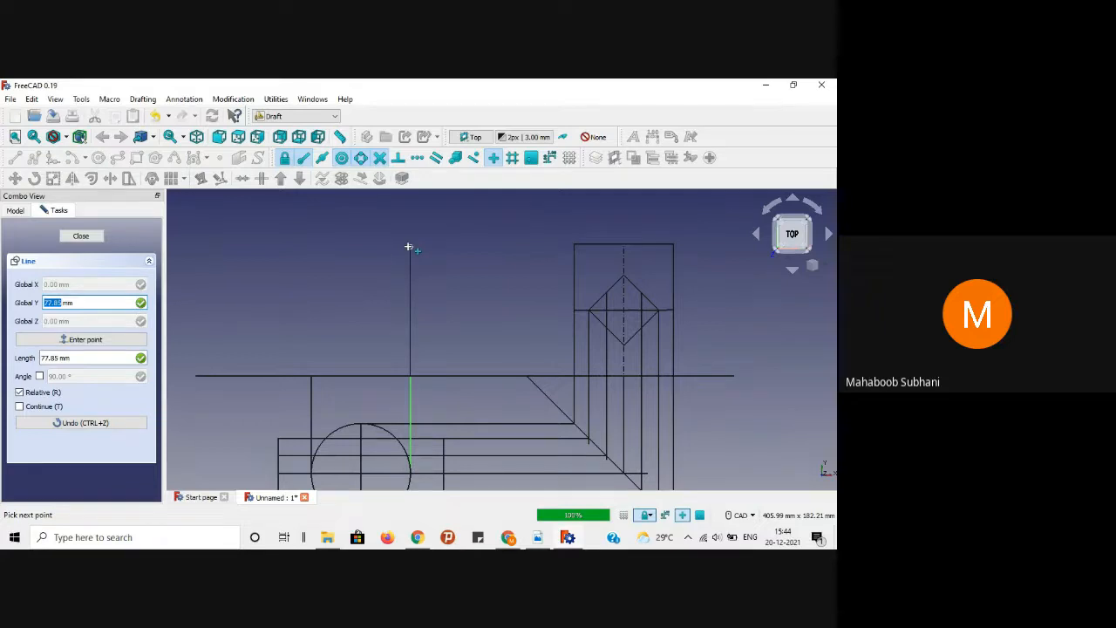
pyautogui.press('Tab')
pyautogui.press('Tab')
pyautogui.write('8')
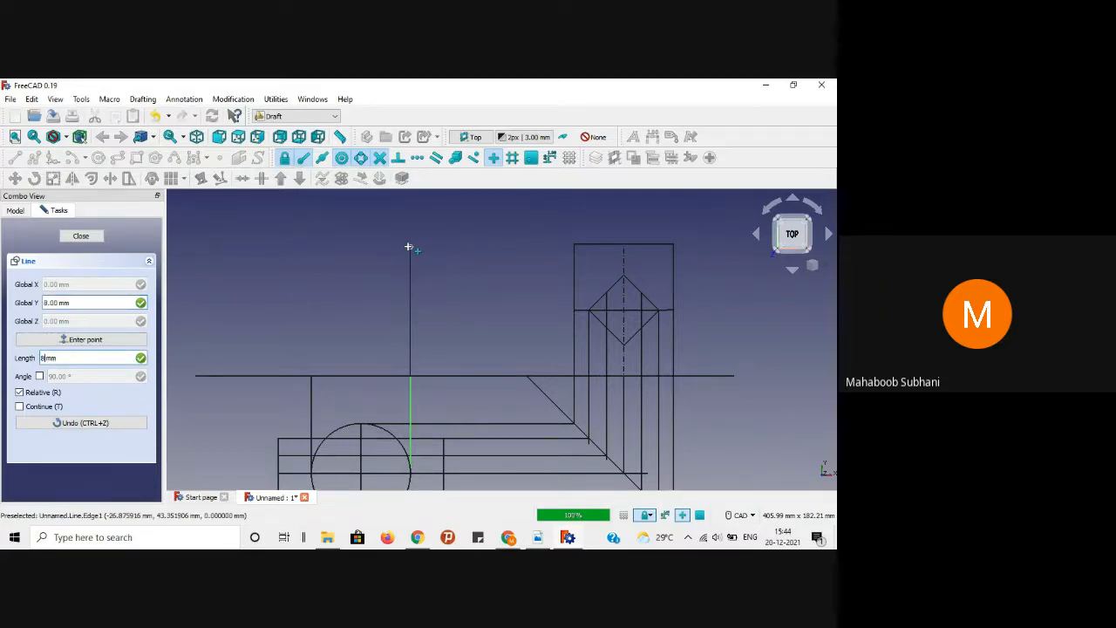
pyautogui.press('Return')
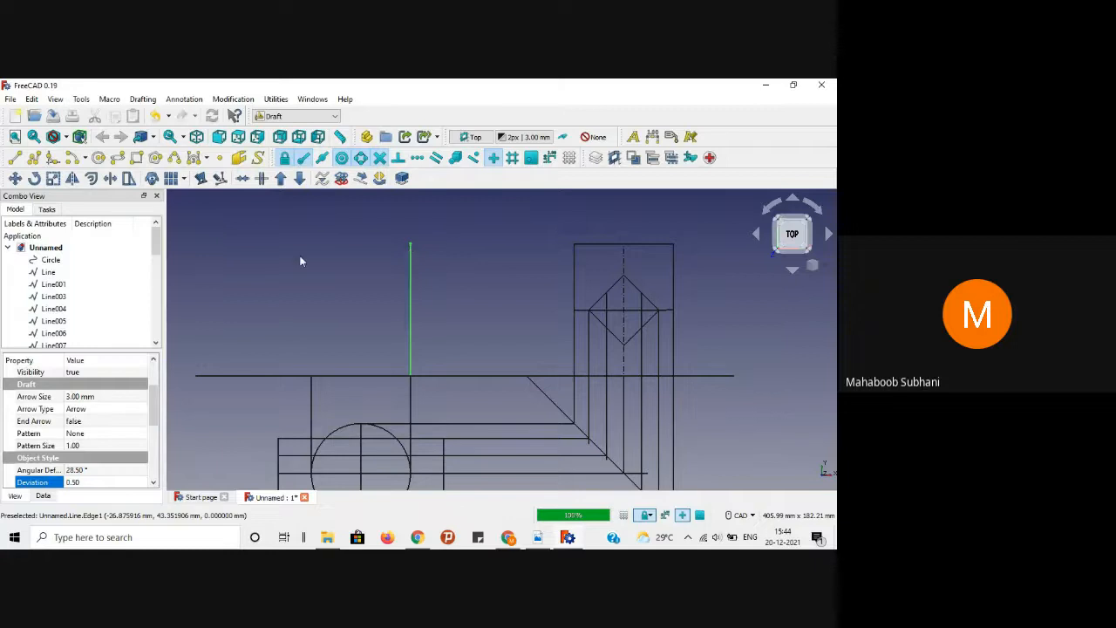
pyautogui.click(295, 262)
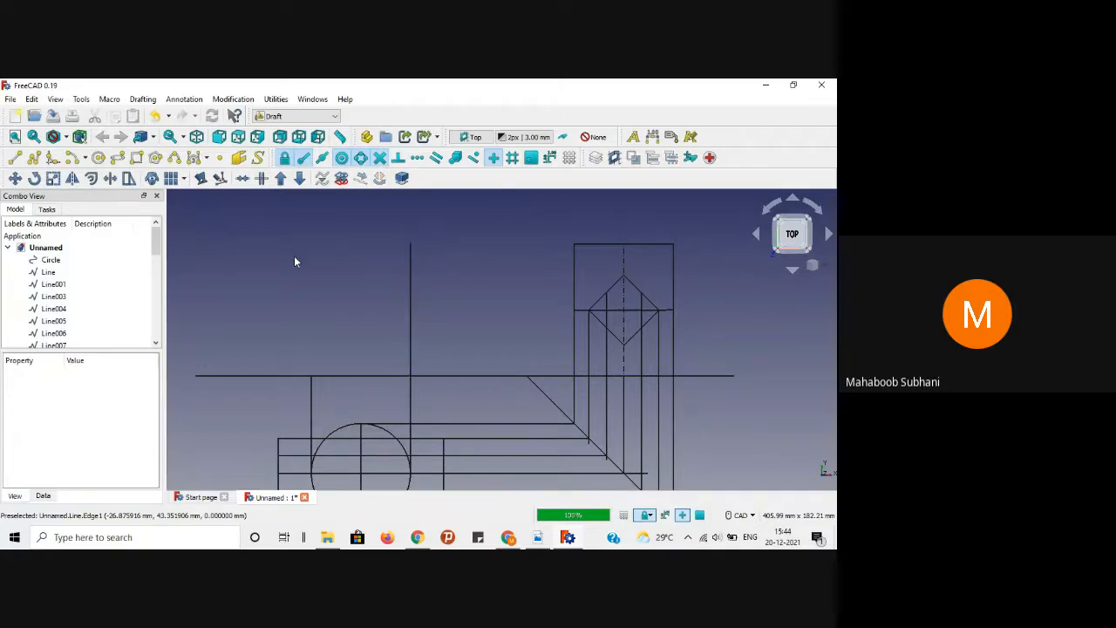
# Step: Draw the second 80 mm vertical edge up from the XY line
pyautogui.click(15, 158)
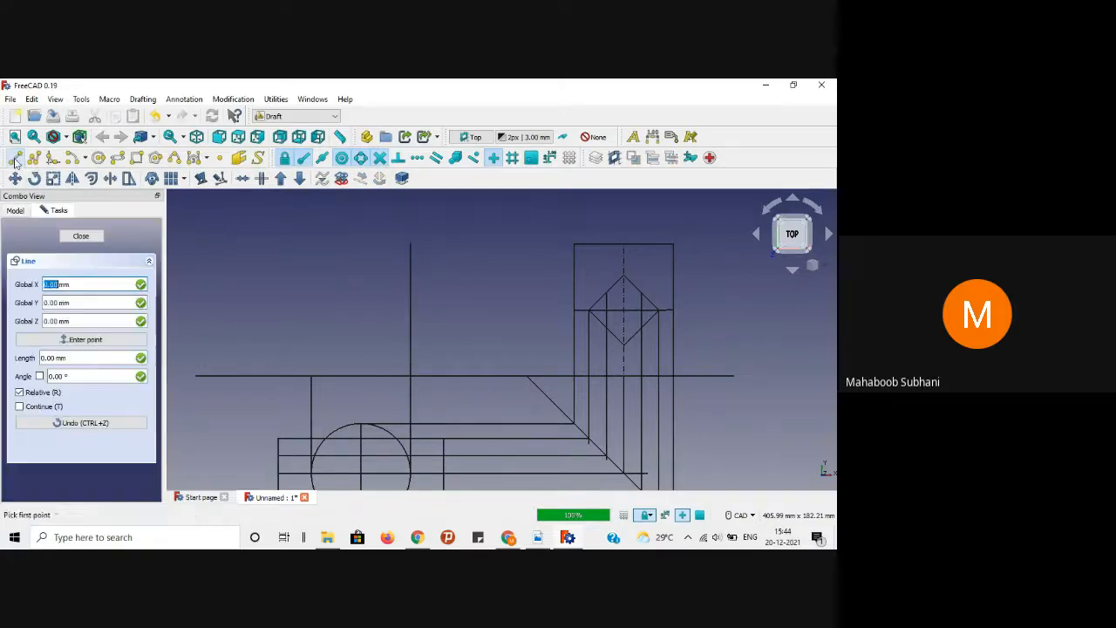
pyautogui.click(312, 393)
pyautogui.press('Tab')
pyautogui.press('Tab')
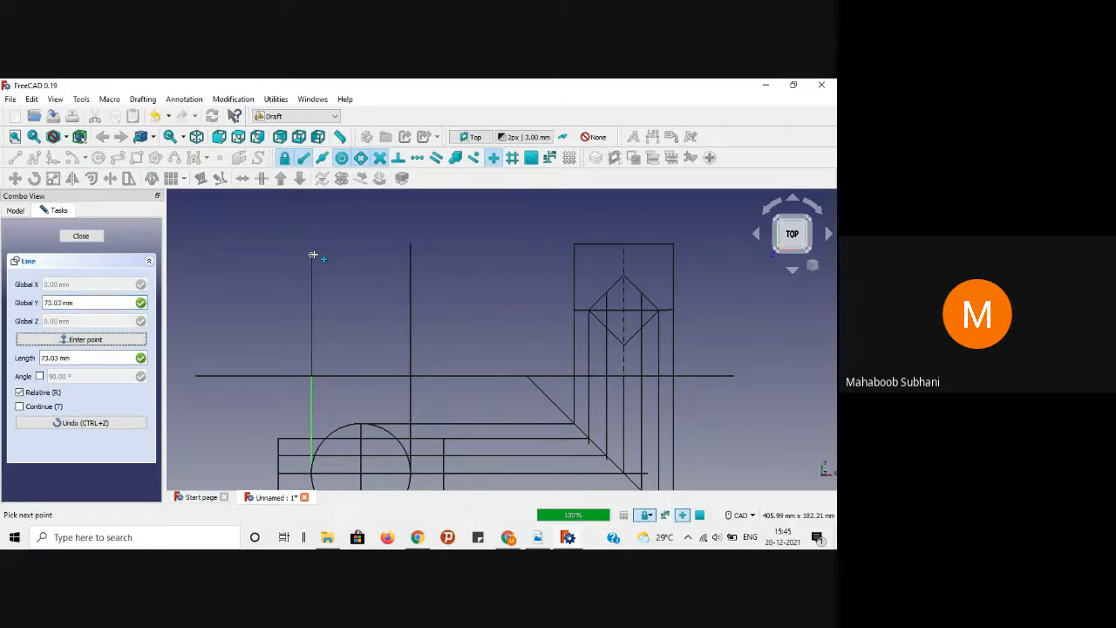
pyautogui.write('80')
pyautogui.press('Return')
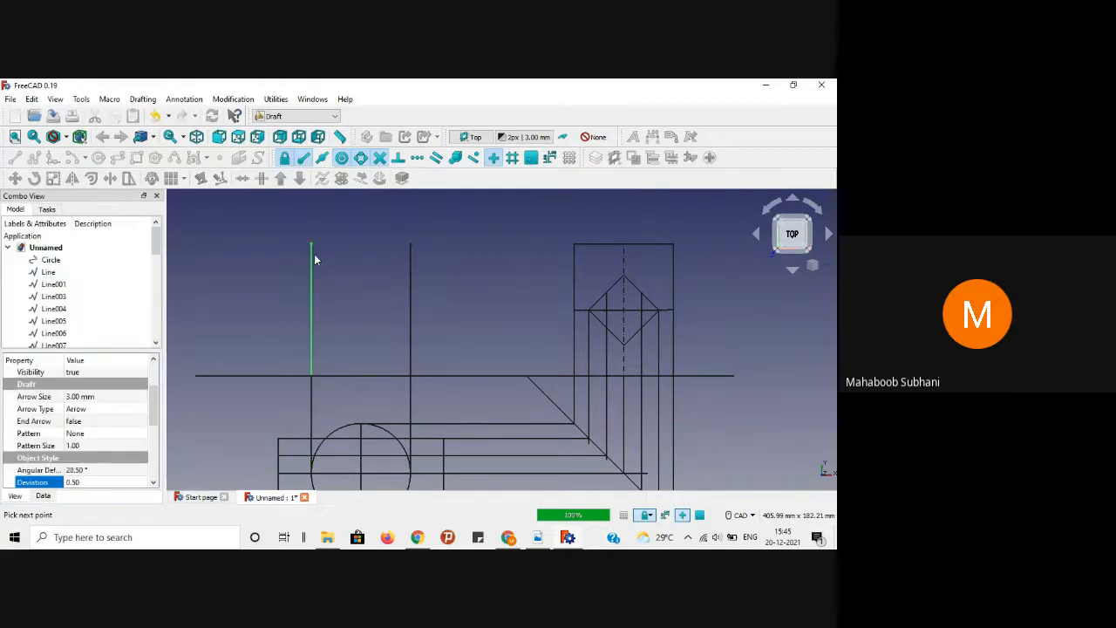
pyautogui.click(242, 298)
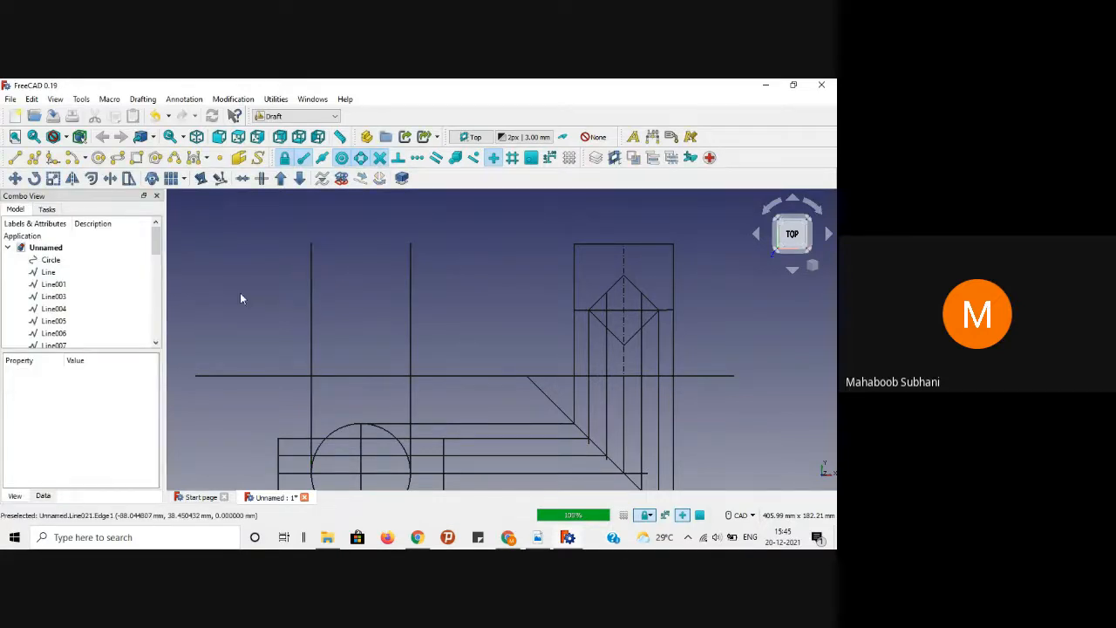
# Step: Join the tops of the two vertical edges with the front view's top edge
pyautogui.click(15, 157)
pyautogui.click(312, 245)
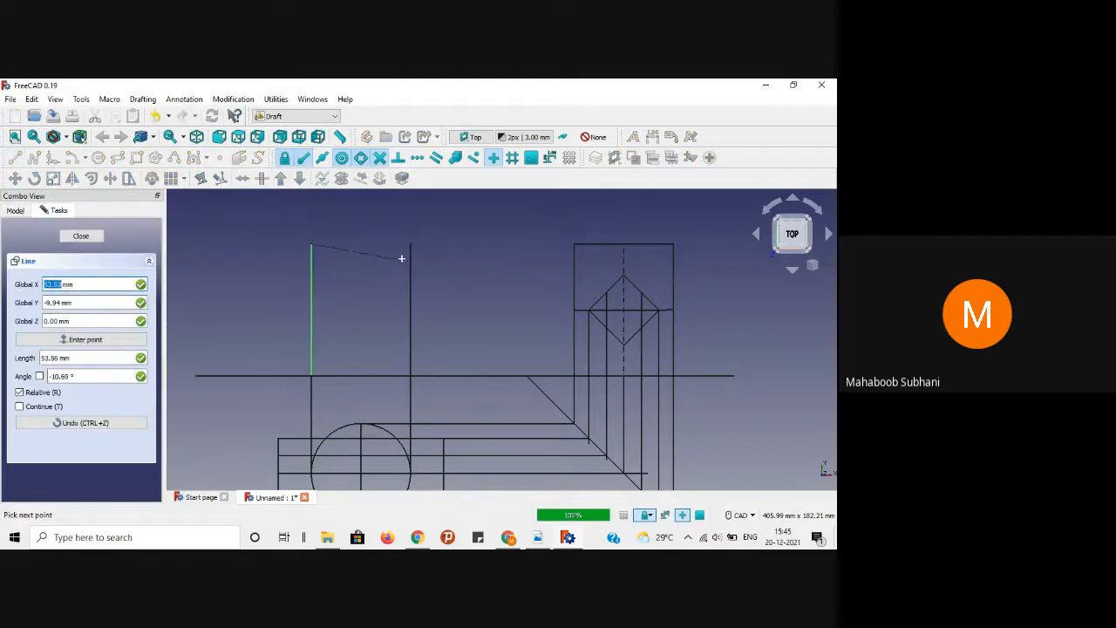
pyautogui.click(410, 247)
pyautogui.click(352, 272)
pyautogui.scroll(-1, 352, 272)
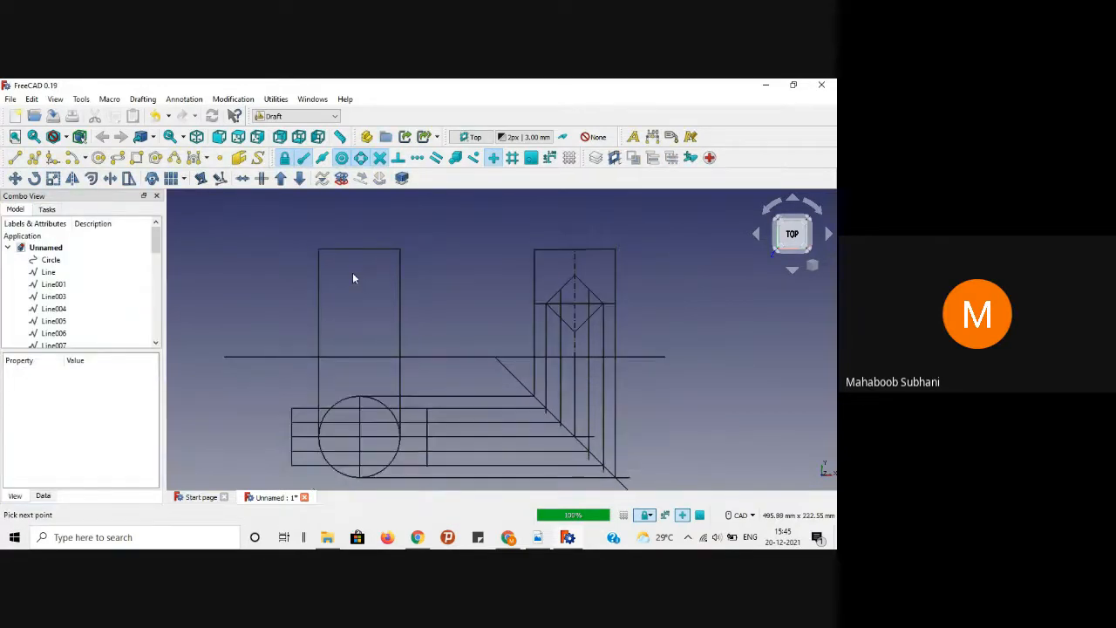
# Step: Select the front-view rectangle's right, top and left edges plus the first horizontal projection lines
pyautogui.click(400, 300)
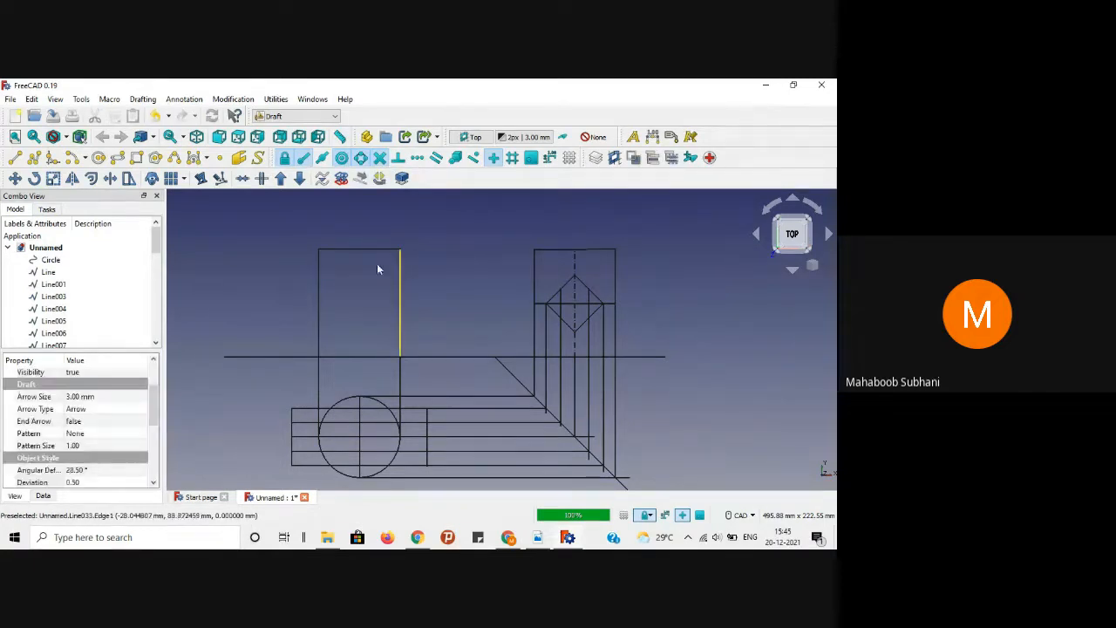
pyautogui.keyDown('ctrl'); pyautogui.click(312, 408); pyautogui.keyUp('ctrl')
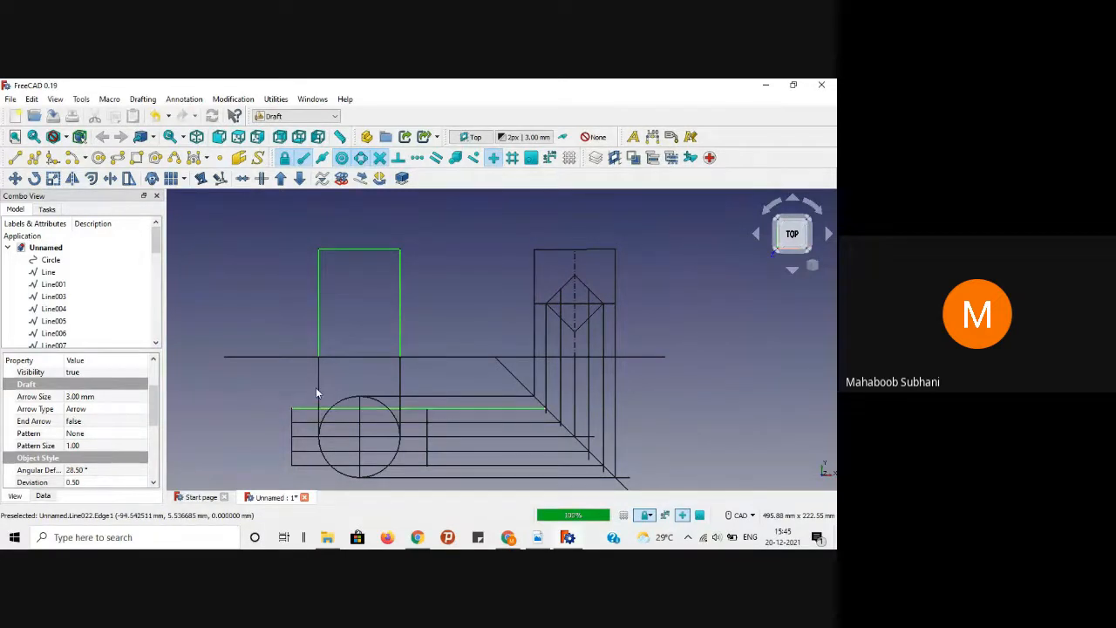
pyautogui.keyDown('ctrl'); pyautogui.click(318, 384); pyautogui.keyUp('ctrl')
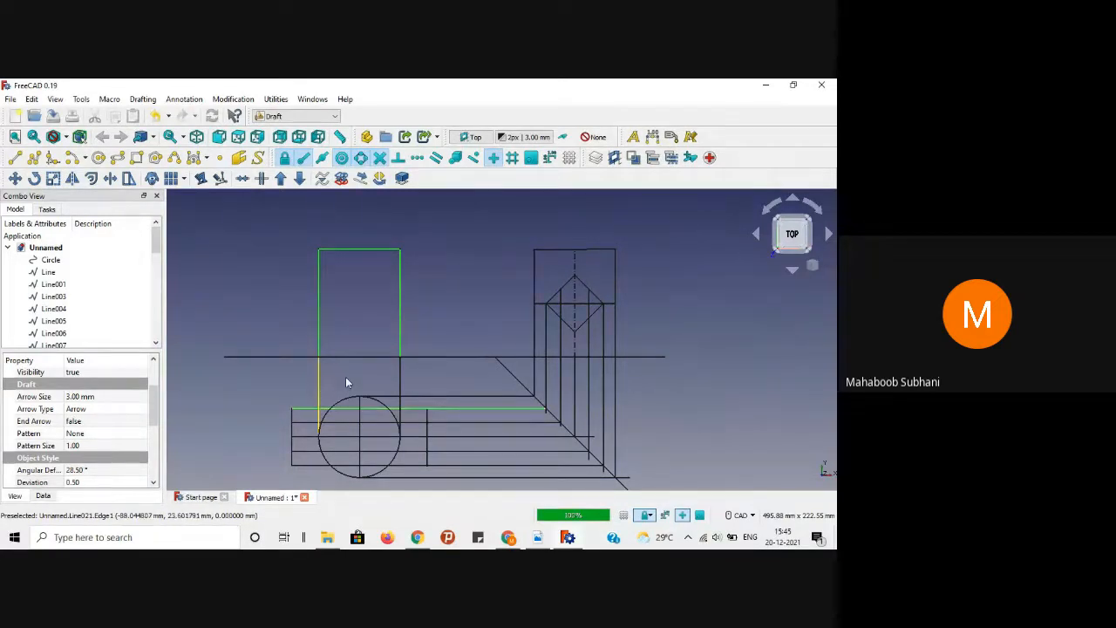
pyautogui.click(410, 417)
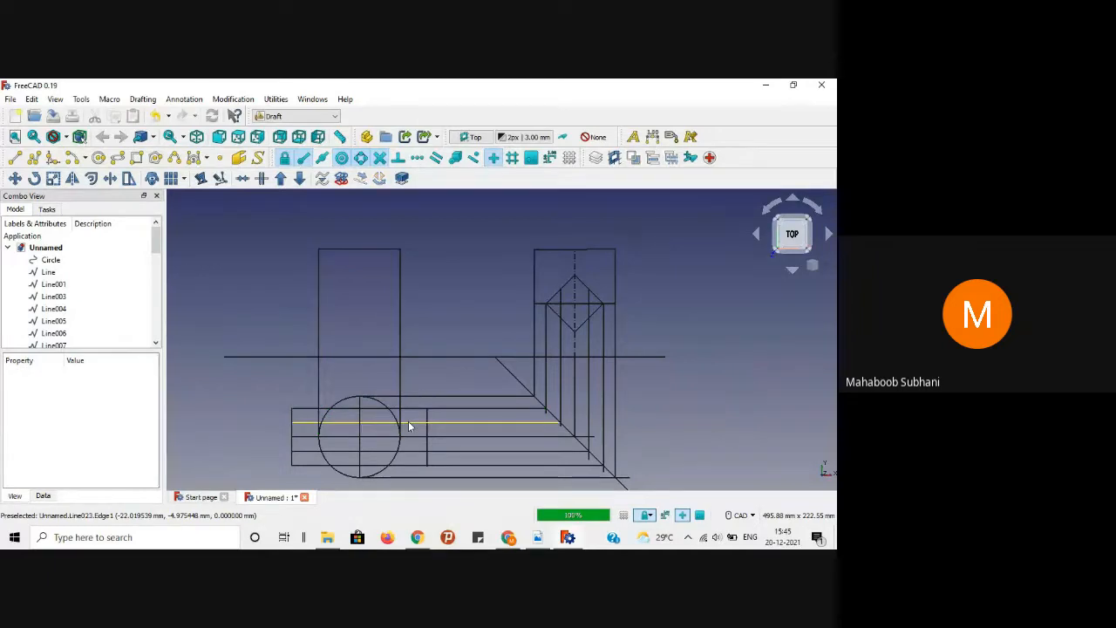
pyautogui.click(401, 338)
pyautogui.keyDown('ctrl'); pyautogui.click(358, 251); pyautogui.keyUp('ctrl')
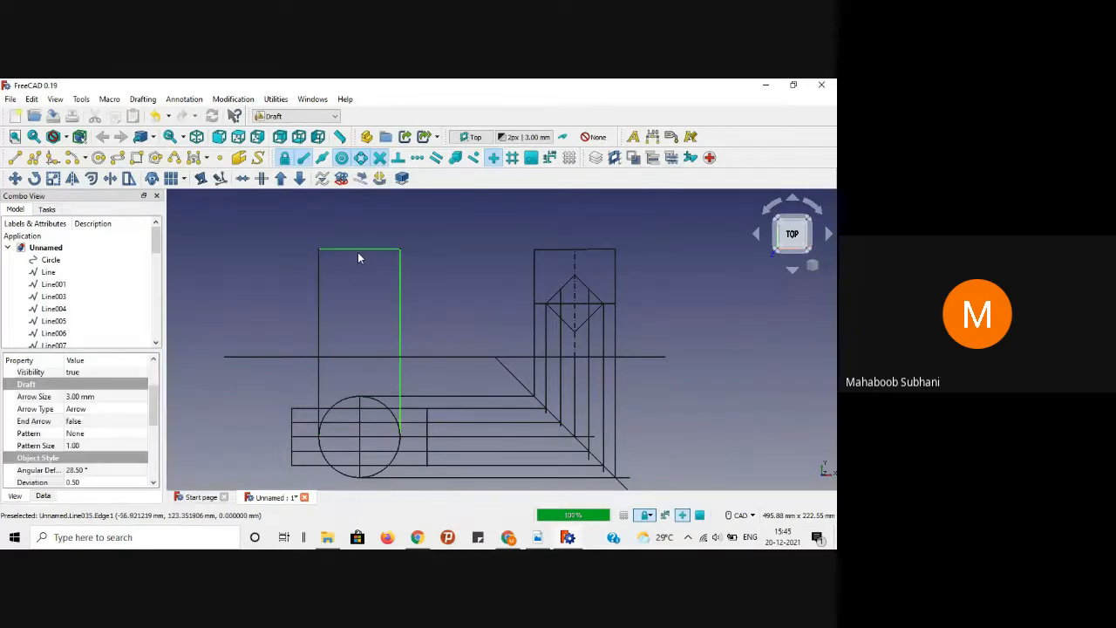
pyautogui.keyDown('ctrl'); pyautogui.click(320, 297); pyautogui.keyUp('ctrl')
pyautogui.keyDown('ctrl'); pyautogui.click(308, 408); pyautogui.keyUp('ctrl')
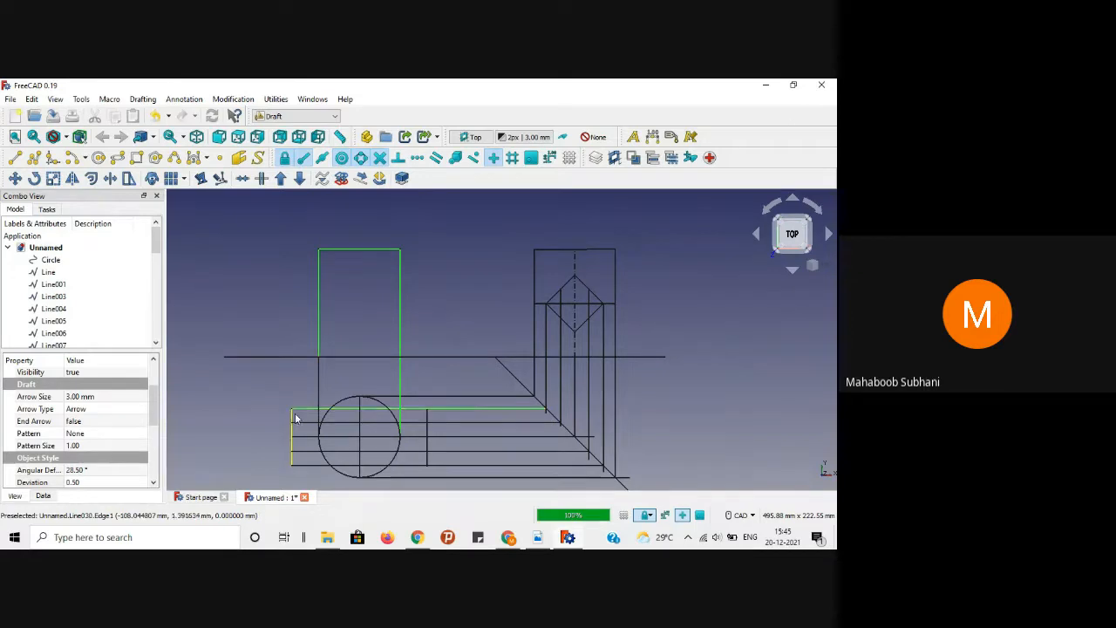
pyautogui.keyDown('ctrl'); pyautogui.click(293, 414); pyautogui.keyUp('ctrl')
pyautogui.keyDown('ctrl'); pyautogui.click(306, 423); pyautogui.keyUp('ctrl')
# Step: Add the lower horizontal lines, centre-line segments and vertical segments around the circle to the selection
pyautogui.keyDown('ctrl'); pyautogui.click(306, 436); pyautogui.keyUp('ctrl')
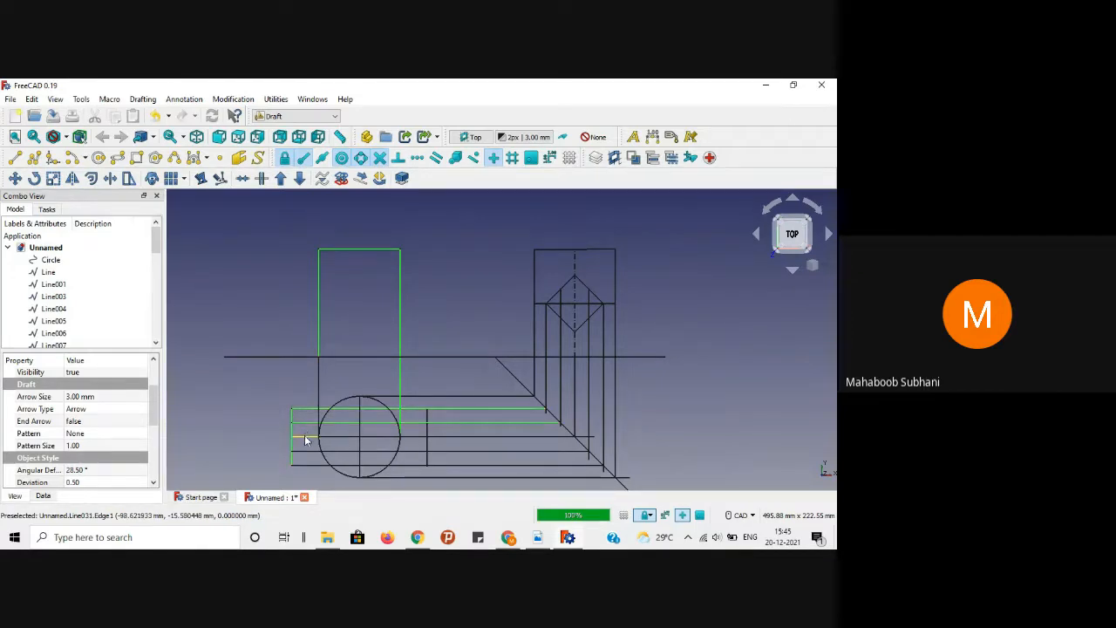
pyautogui.keyDown('ctrl'); pyautogui.click(306, 452); pyautogui.keyUp('ctrl')
pyautogui.keyDown('ctrl'); pyautogui.click(308, 463); pyautogui.keyUp('ctrl')
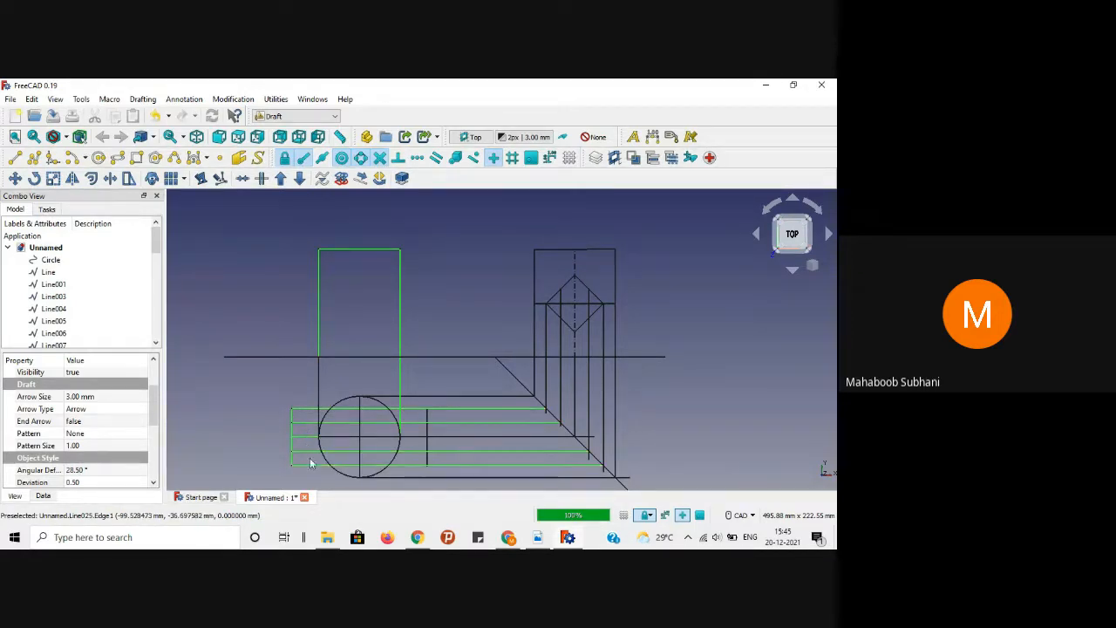
pyautogui.keyDown('ctrl'); pyautogui.click(342, 436); pyautogui.keyUp('ctrl')
pyautogui.keyDown('ctrl'); pyautogui.click(377, 437); pyautogui.keyUp('ctrl')
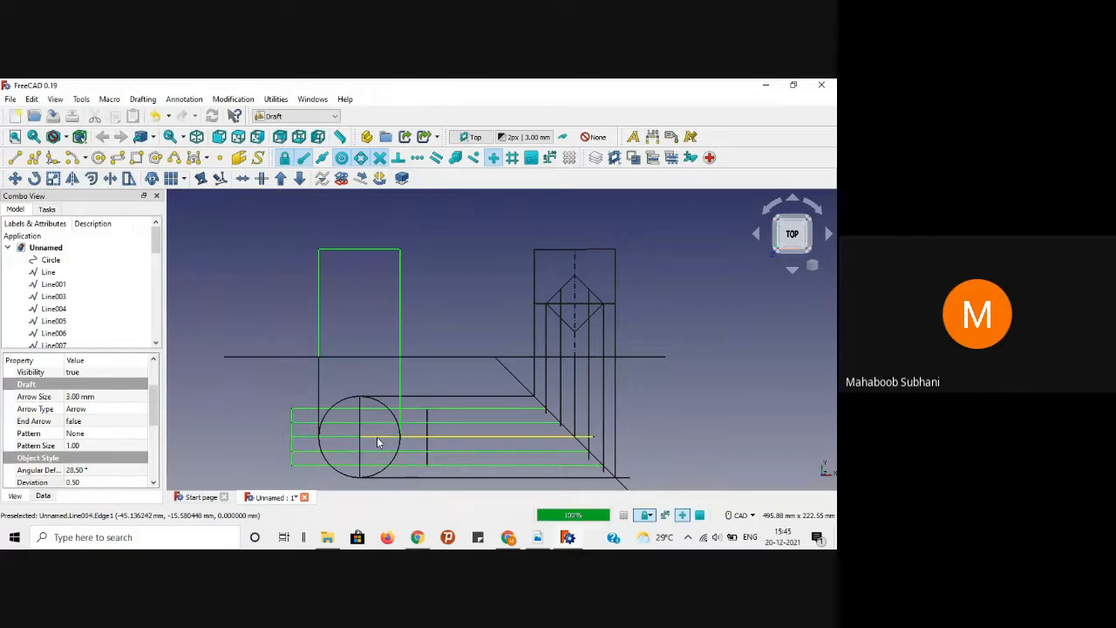
pyautogui.keyDown('ctrl'); pyautogui.click(360, 401); pyautogui.keyUp('ctrl')
pyautogui.keyDown('ctrl'); pyautogui.click(359, 445); pyautogui.keyUp('ctrl')
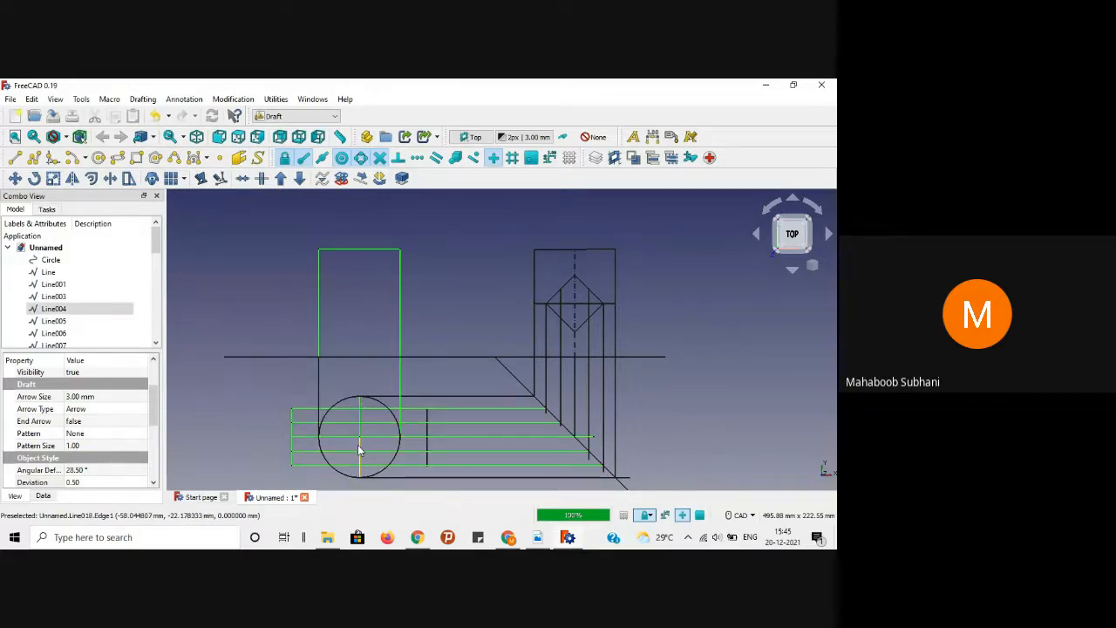
pyautogui.keyDown('ctrl'); pyautogui.click(428, 431); pyautogui.keyUp('ctrl')
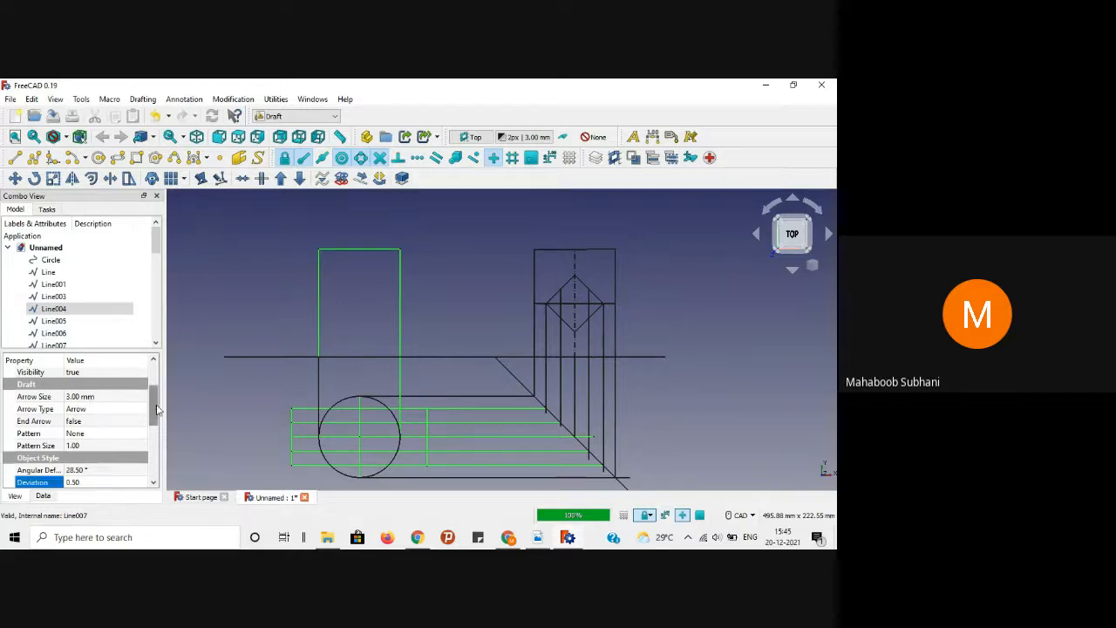
# Step: Set Angular Deflection to 1° and Deviation to 0.01 on the selected lines, then deselect them
pyautogui.scroll(-1, 105, 419)
pyautogui.click(90, 432)
pyautogui.click(89, 433)
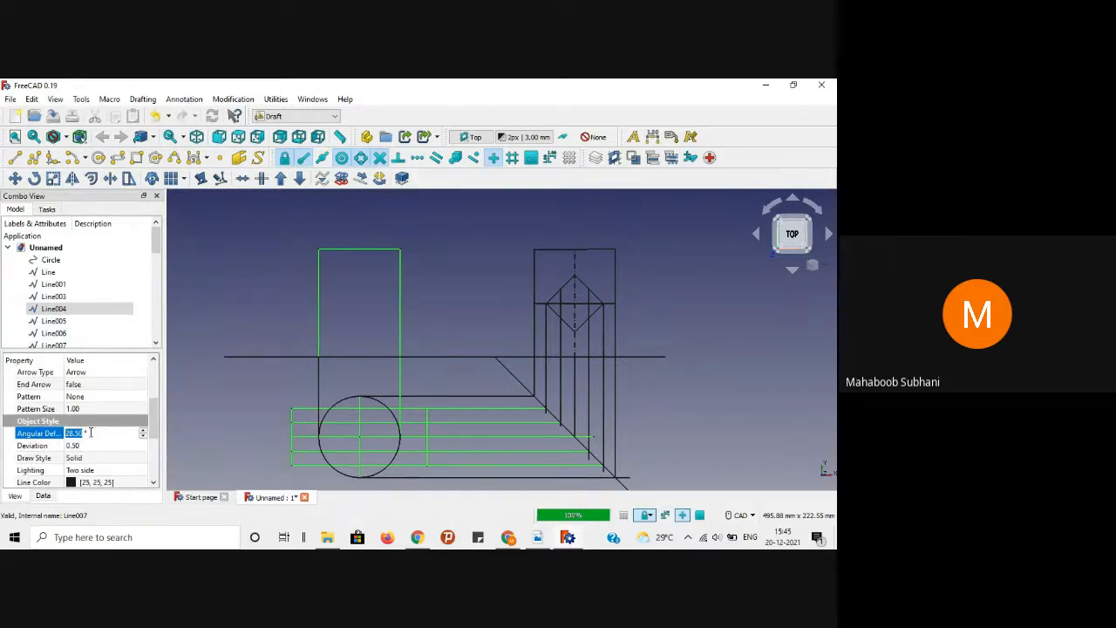
pyautogui.write('1')
pyautogui.click(89, 444)
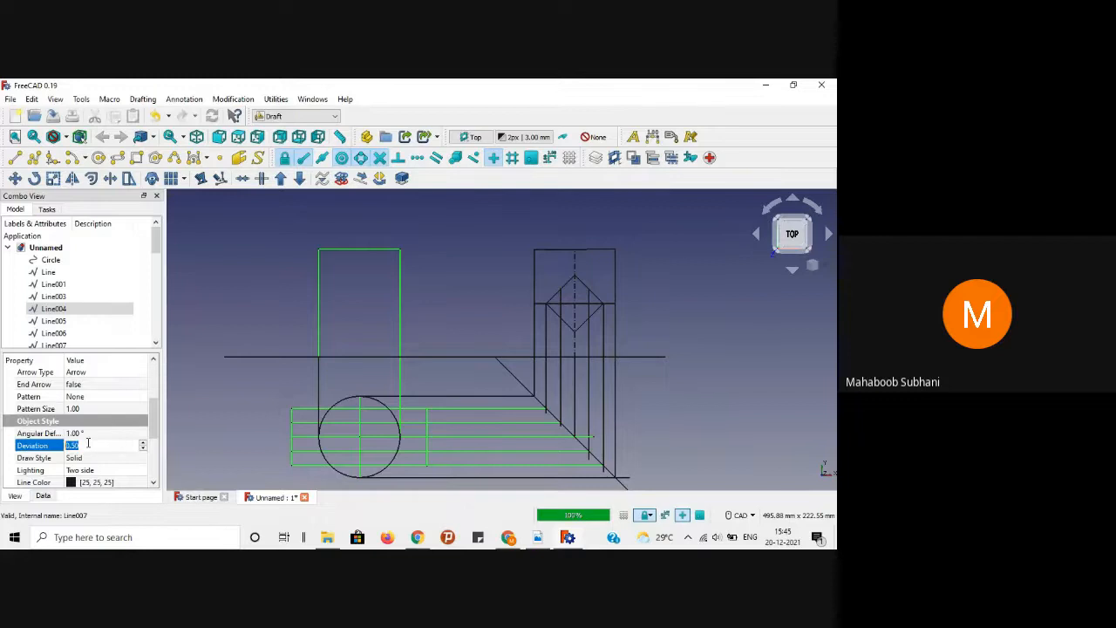
pyautogui.write('0.0')
pyautogui.press('Return')
pyautogui.click(239, 313)
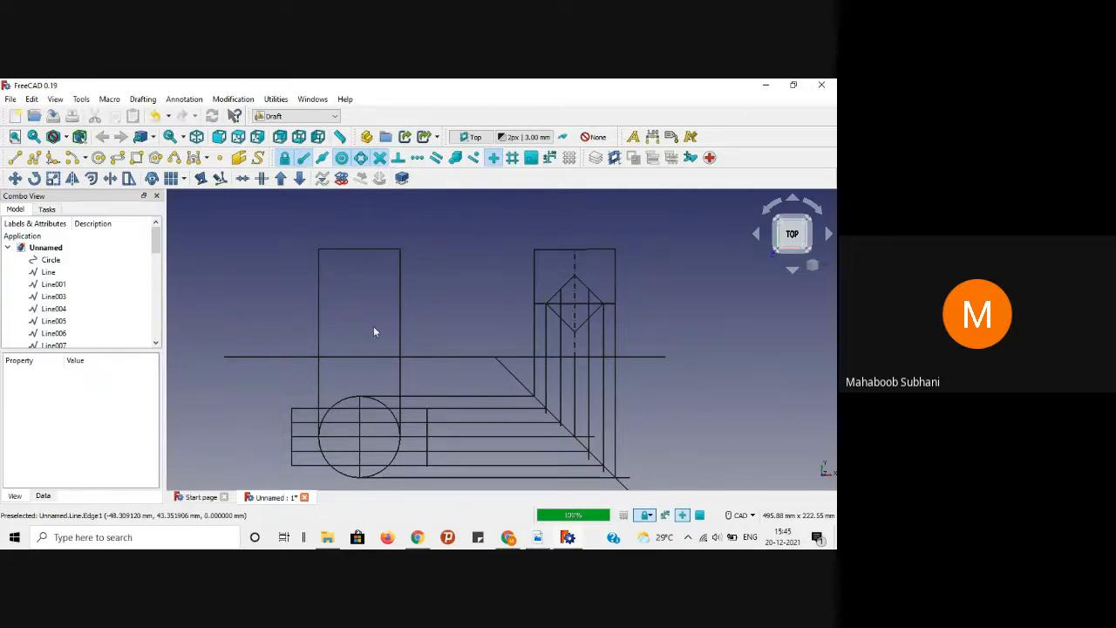
# Step: After checking the reference PDF, draw a vertical line from the circle's top up to the horizontal reference line
pyautogui.click(537, 537)
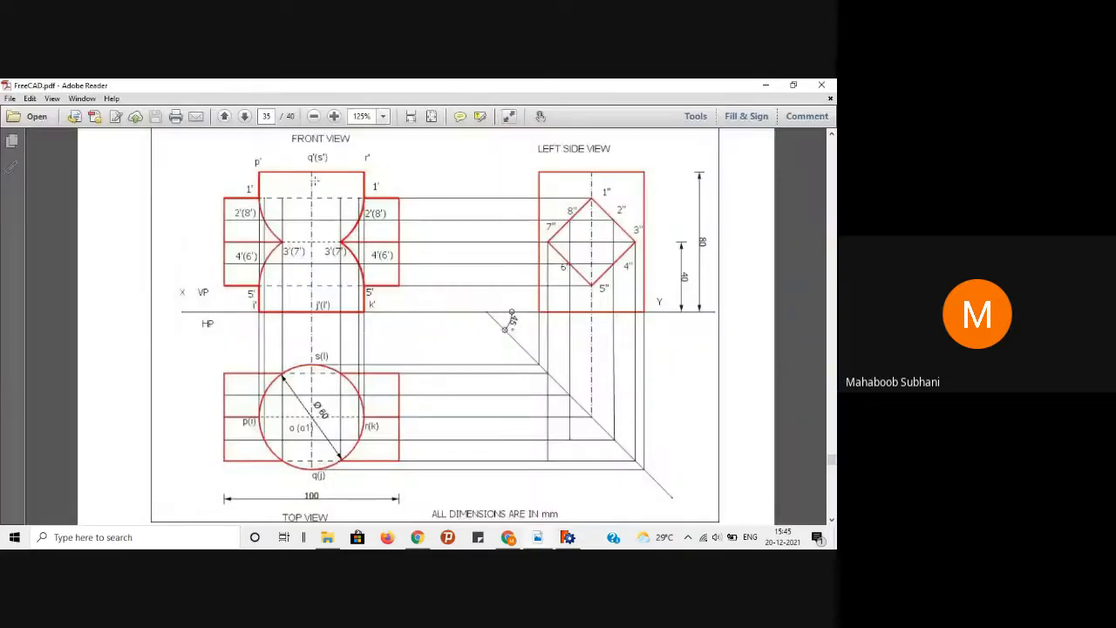
pyautogui.click(764, 85)
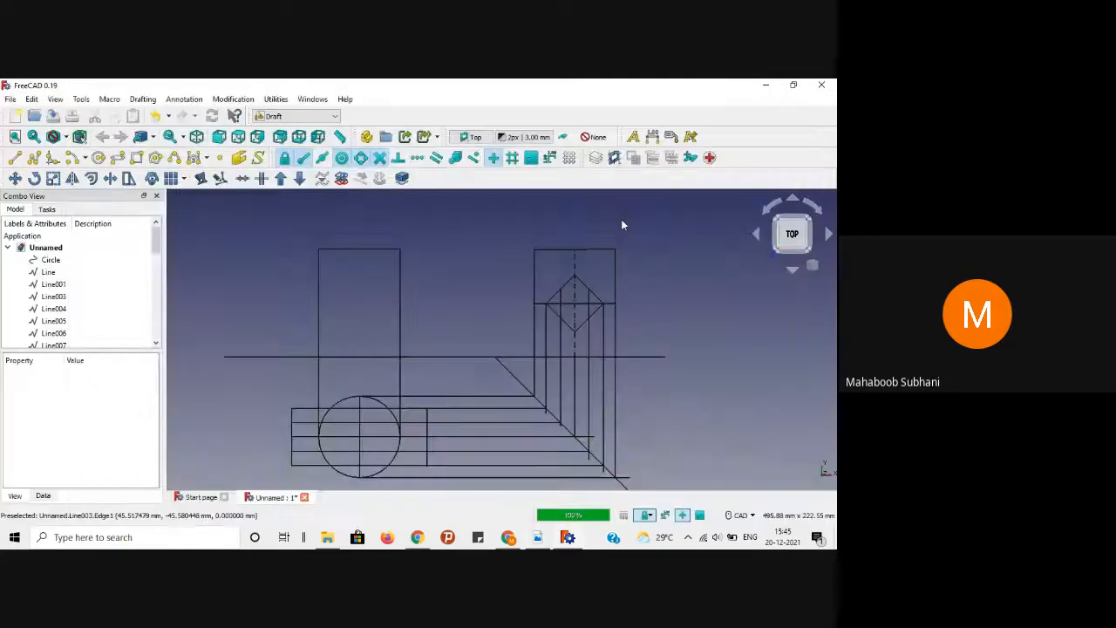
pyautogui.click(16, 158)
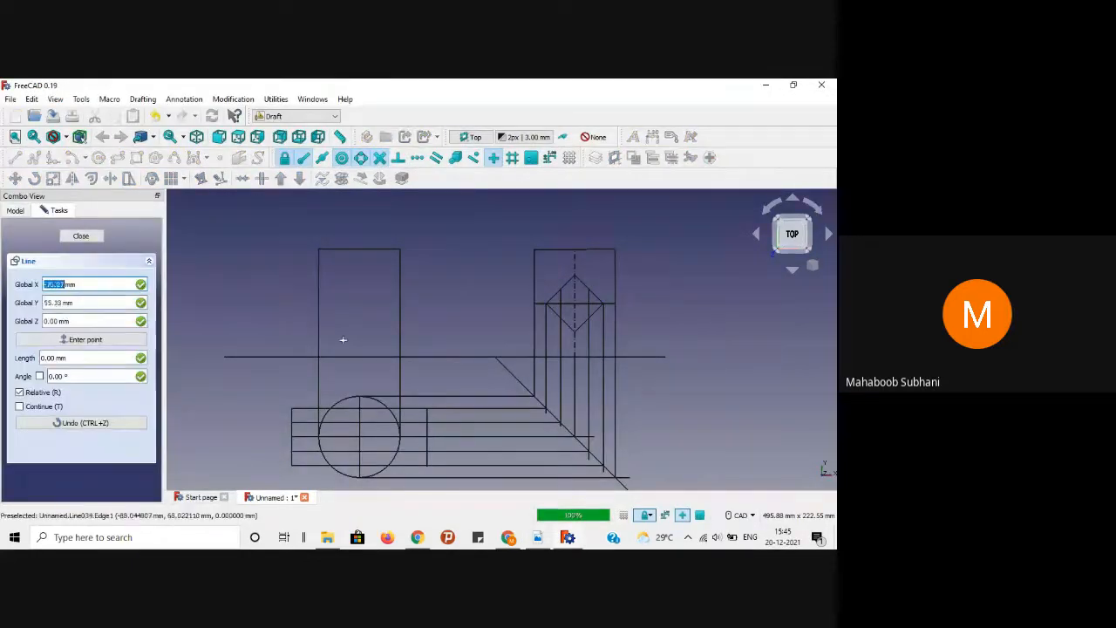
pyautogui.scroll(3, 362, 403)
pyautogui.click(362, 402)
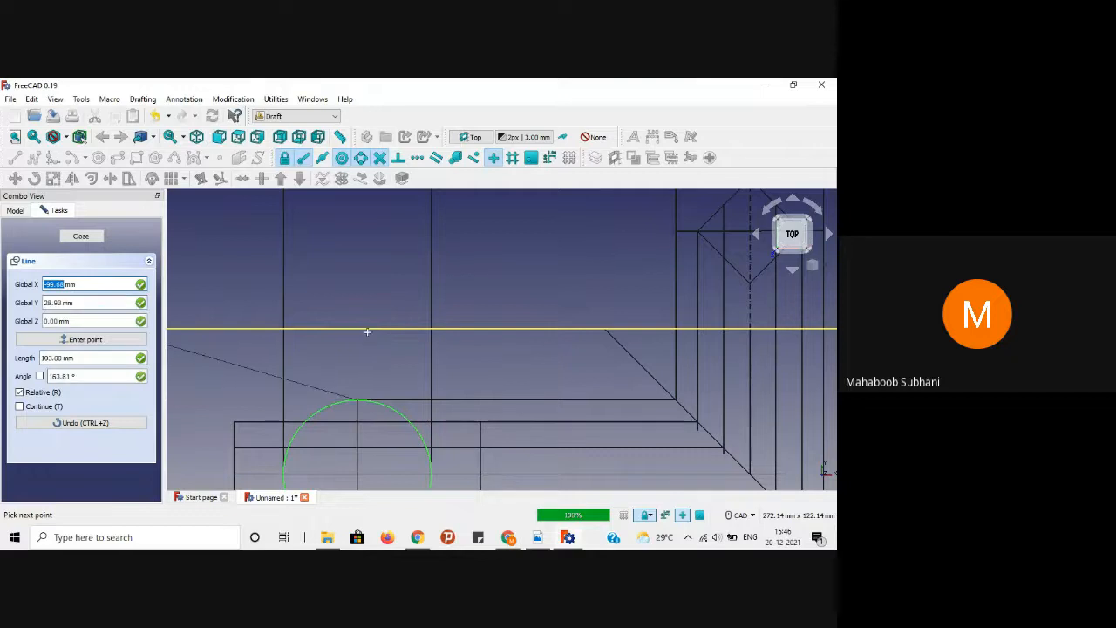
pyautogui.press('y')
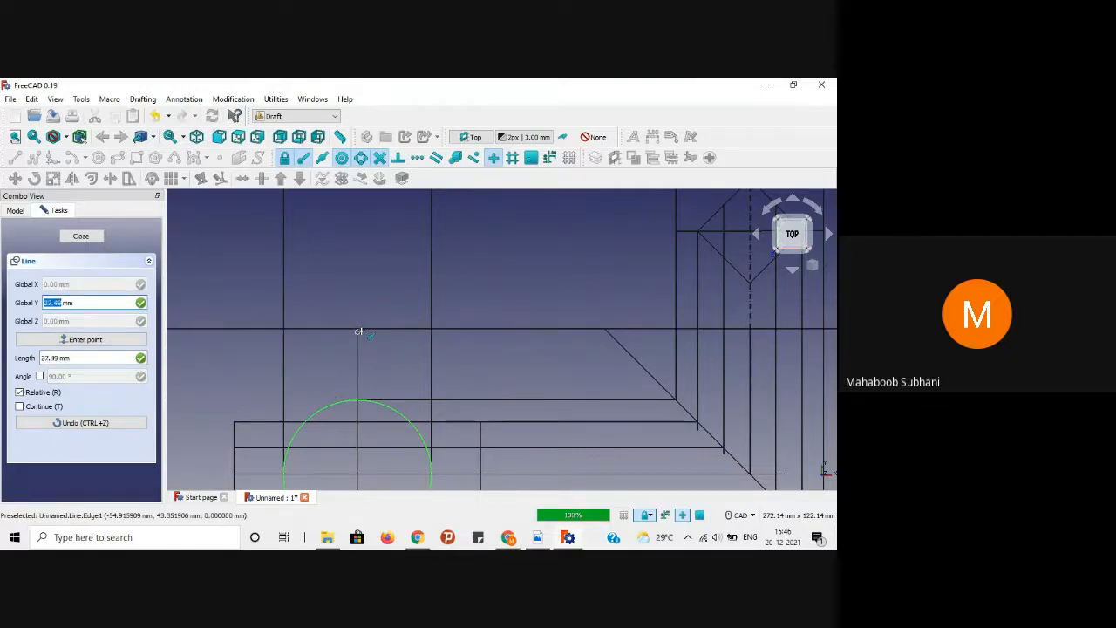
pyautogui.click(361, 329)
pyautogui.scroll(-3, 377, 300)
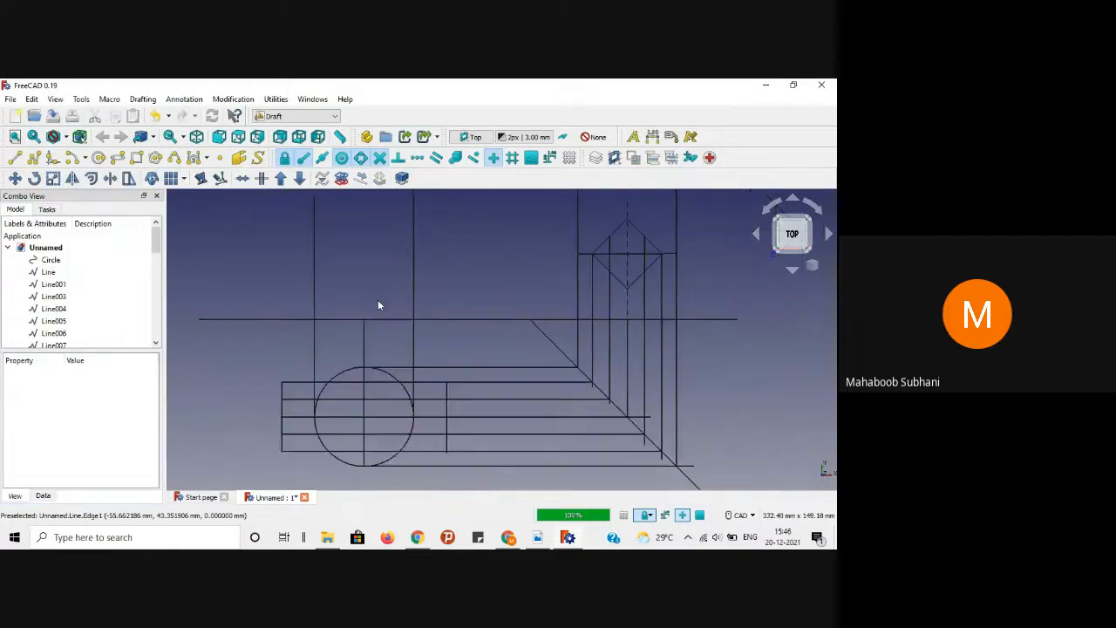
pyautogui.moveTo(382, 261); pyautogui.dragTo(370, 298, button='middle')
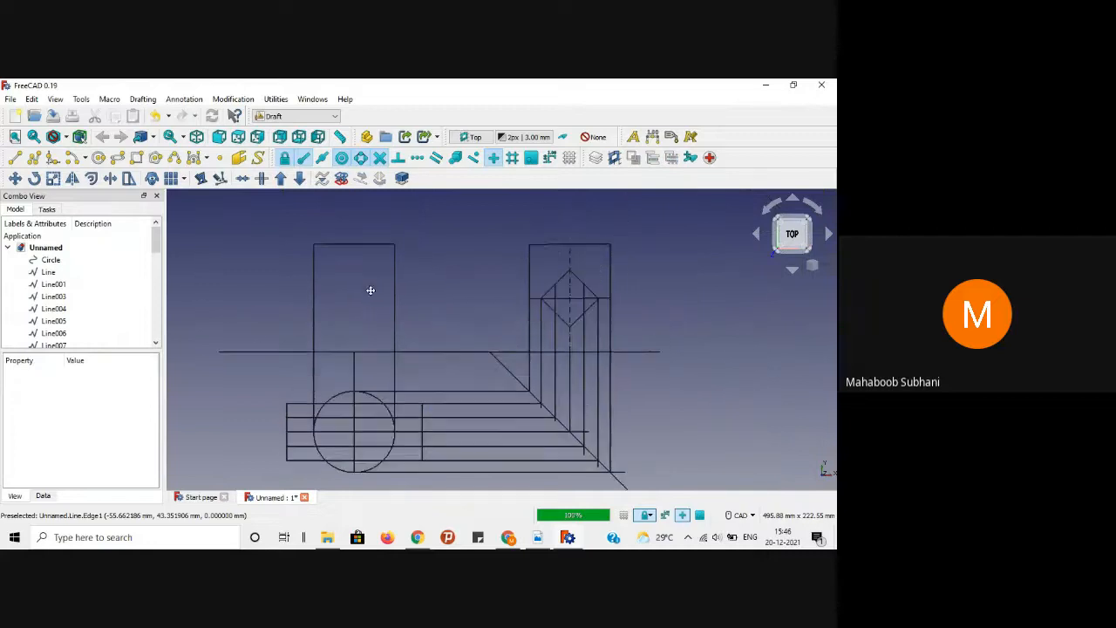
# Step: Continue the vertical line from the reference line up to the front-view rectangle's top edge
pyautogui.click(15, 157)
pyautogui.click(355, 358)
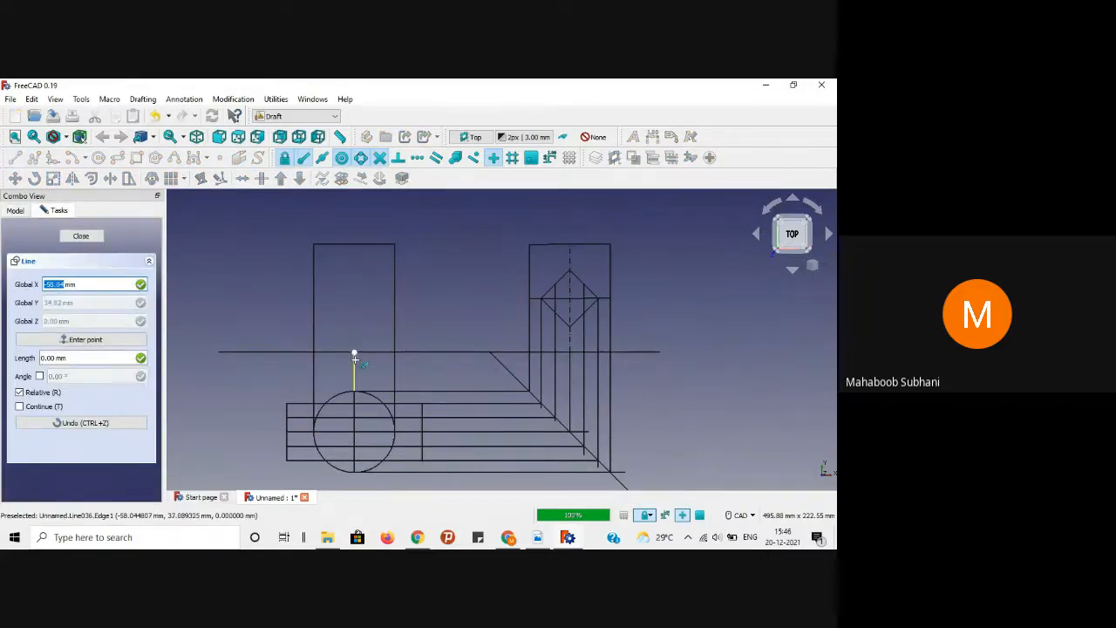
pyautogui.click(355, 359)
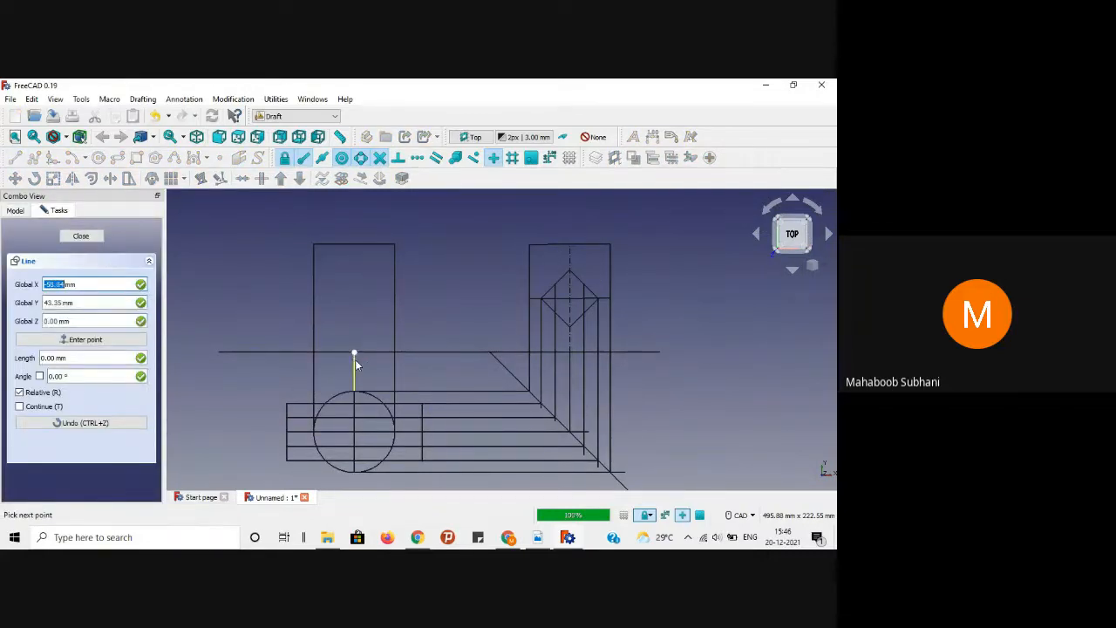
pyautogui.click(353, 244)
pyautogui.scroll(5, 353, 240)
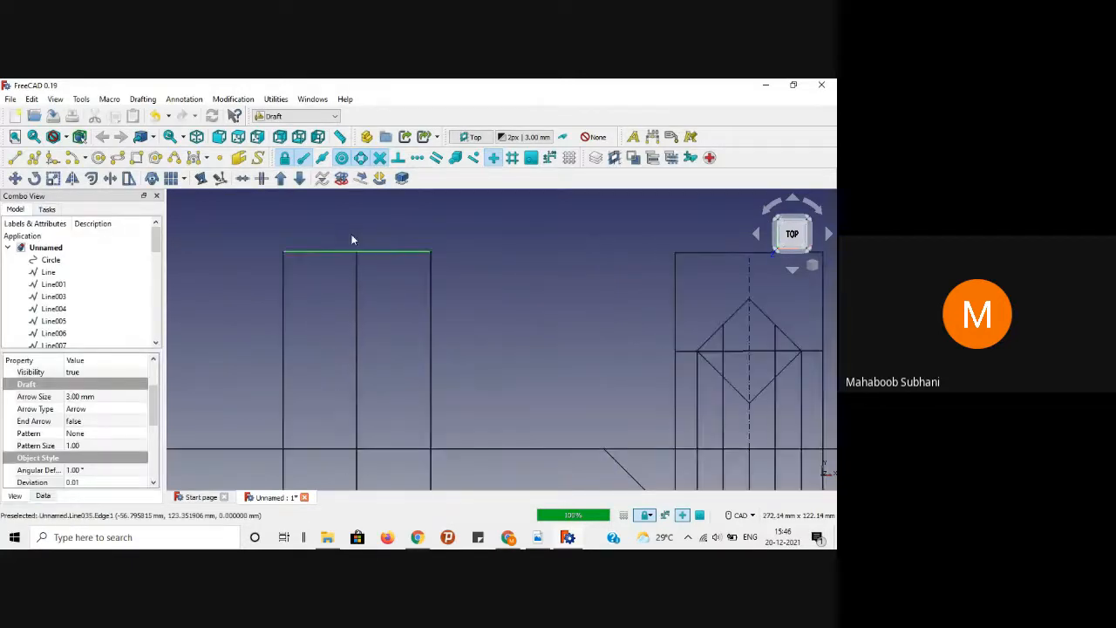
pyautogui.click(386, 344)
pyautogui.scroll(-4, 387, 338)
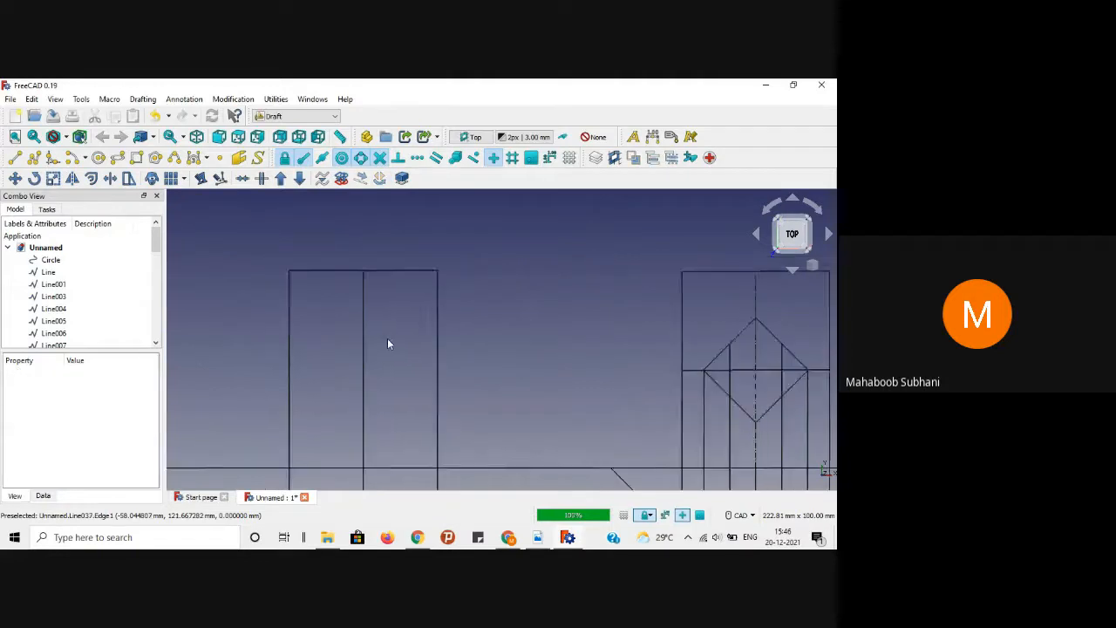
pyautogui.moveTo(483, 312); pyautogui.dragTo(466, 279, button='middle')
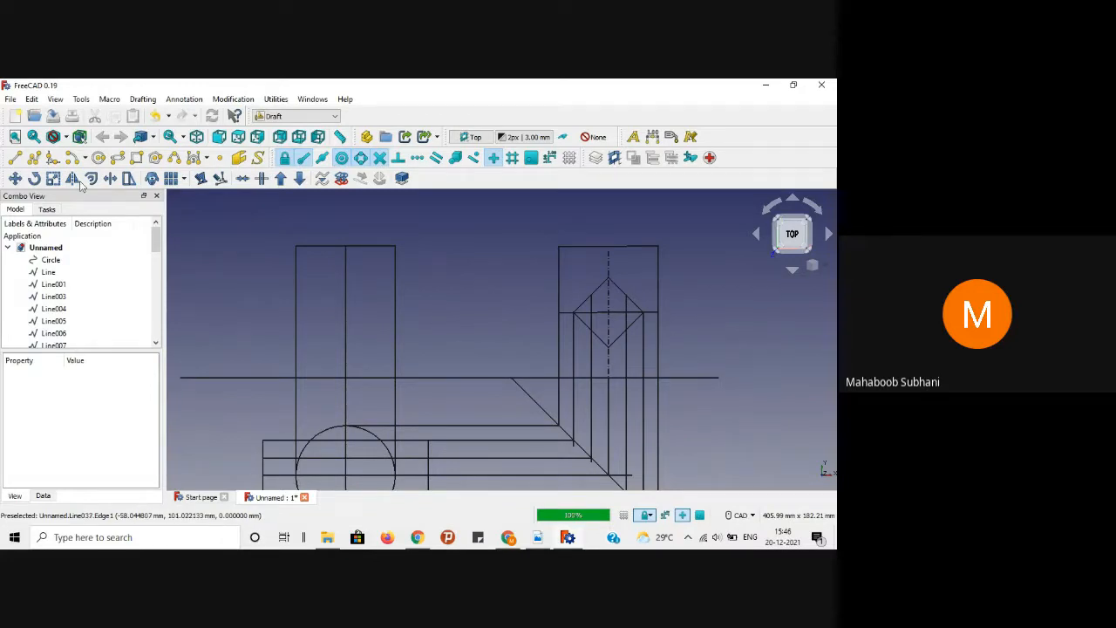
# Step: Draw horizontal projection lines from the square's top and left corners leftward past the front view
pyautogui.click(16, 159)
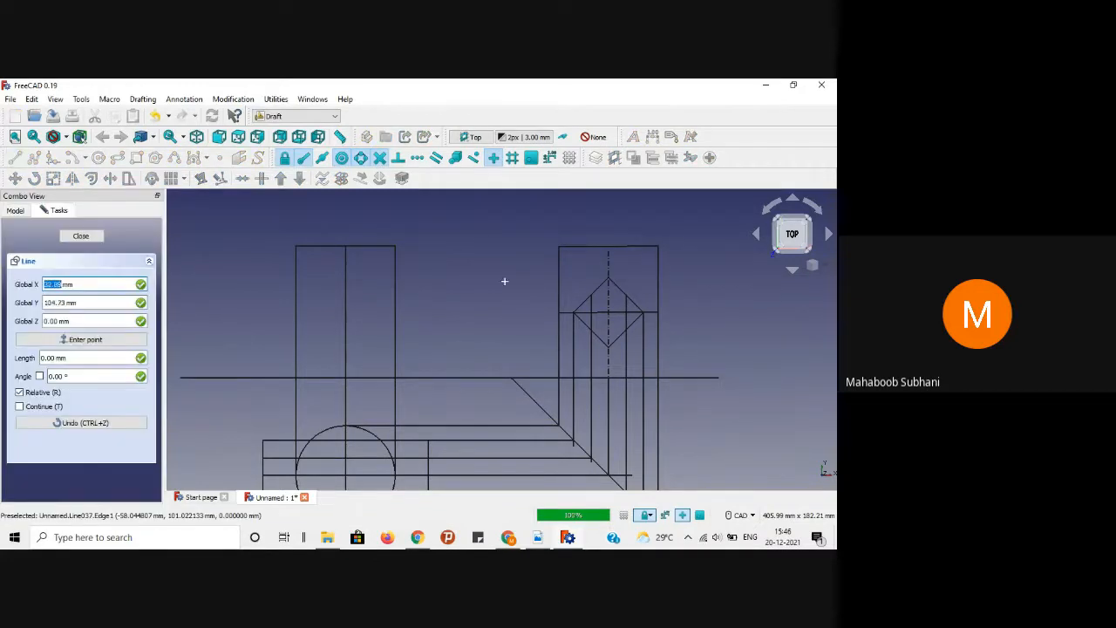
pyautogui.click(609, 277)
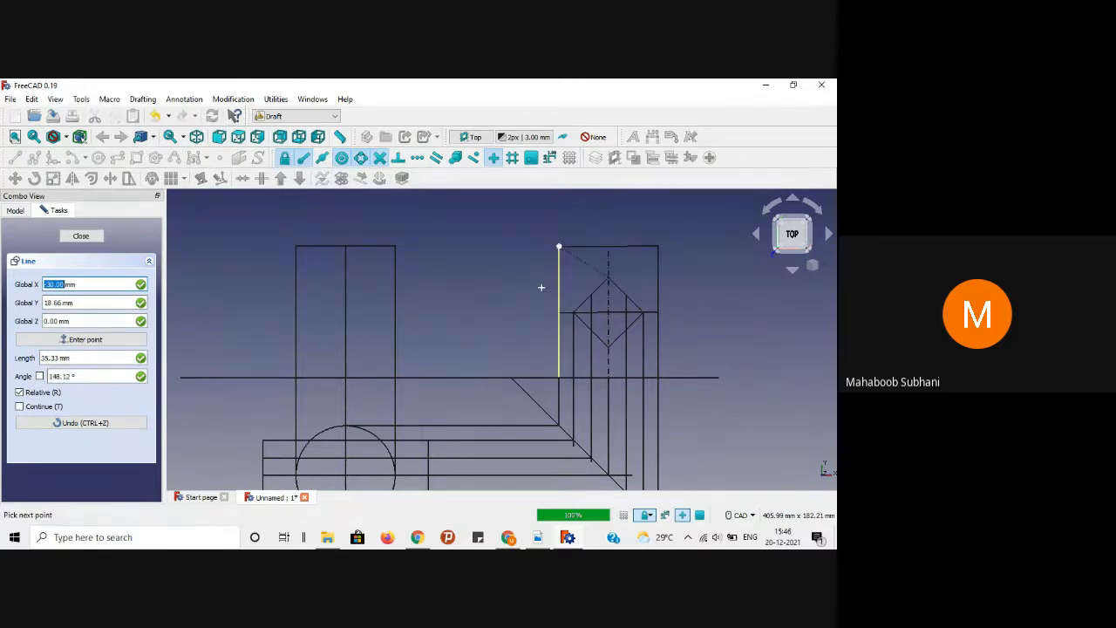
pyautogui.click(212, 280)
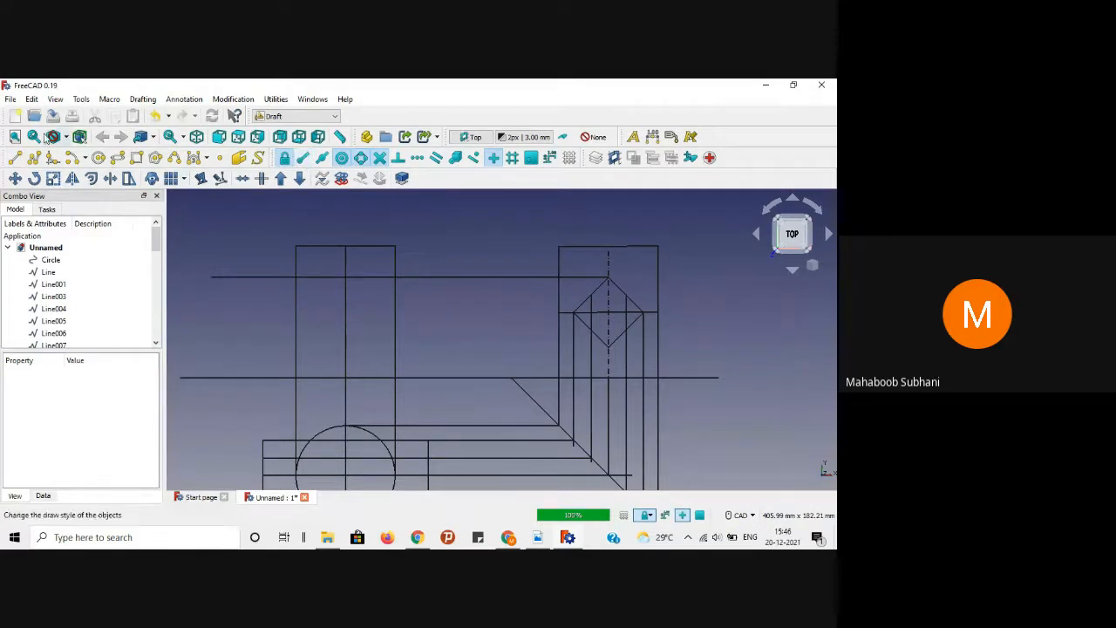
pyautogui.click(15, 157)
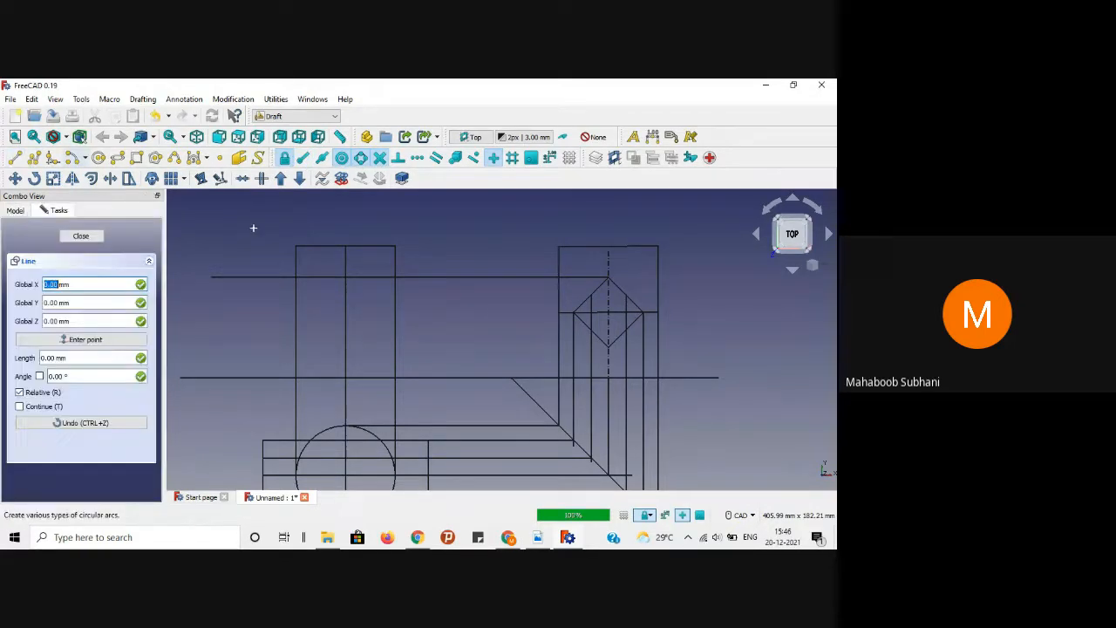
pyautogui.click(590, 296)
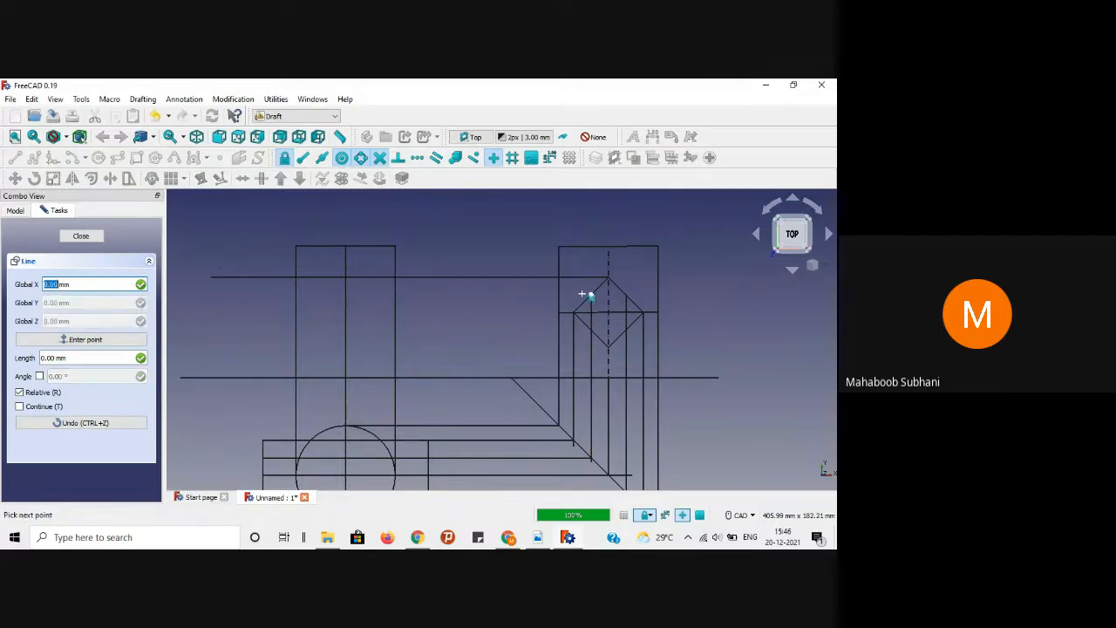
pyautogui.press('shift')
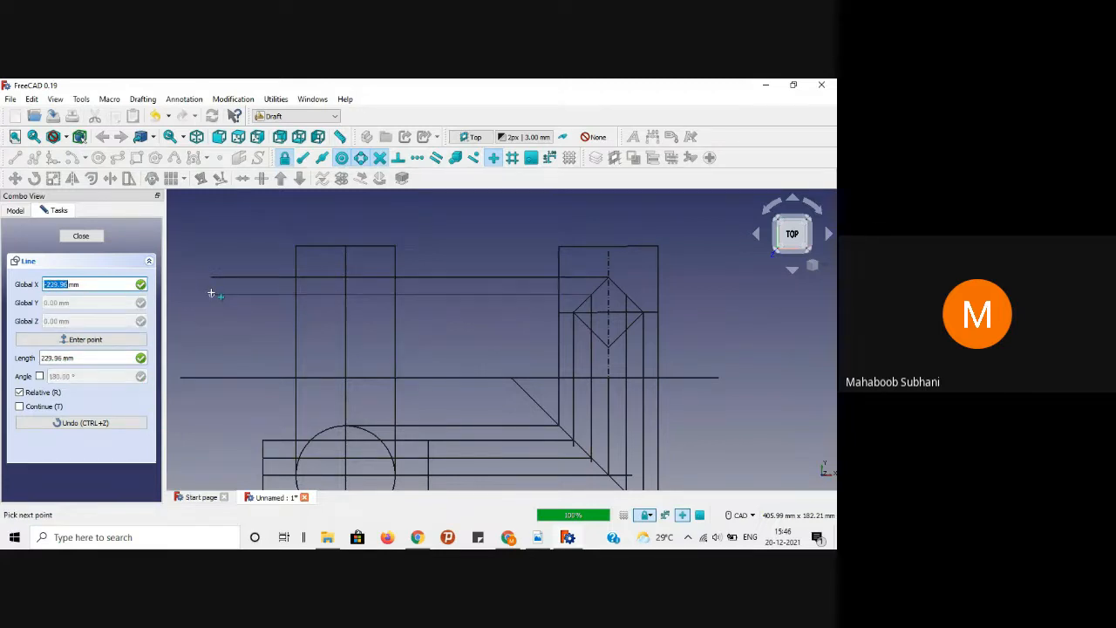
pyautogui.click(211, 294)
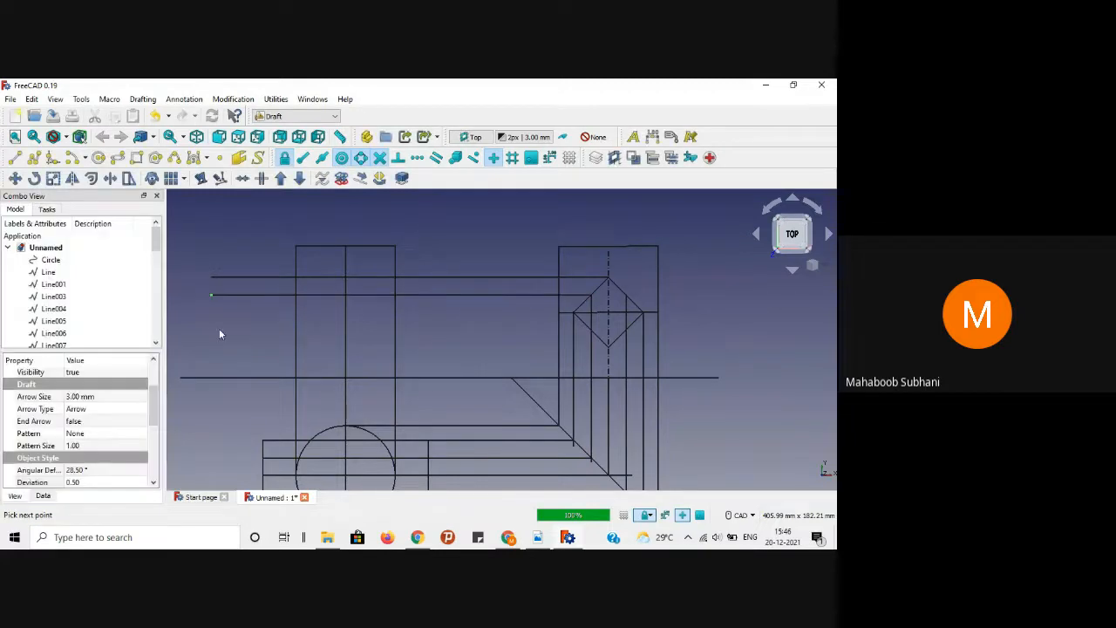
# Step: Add three more horizontal projection lines from the square's remaining corners left across the front view
pyautogui.click(15, 158)
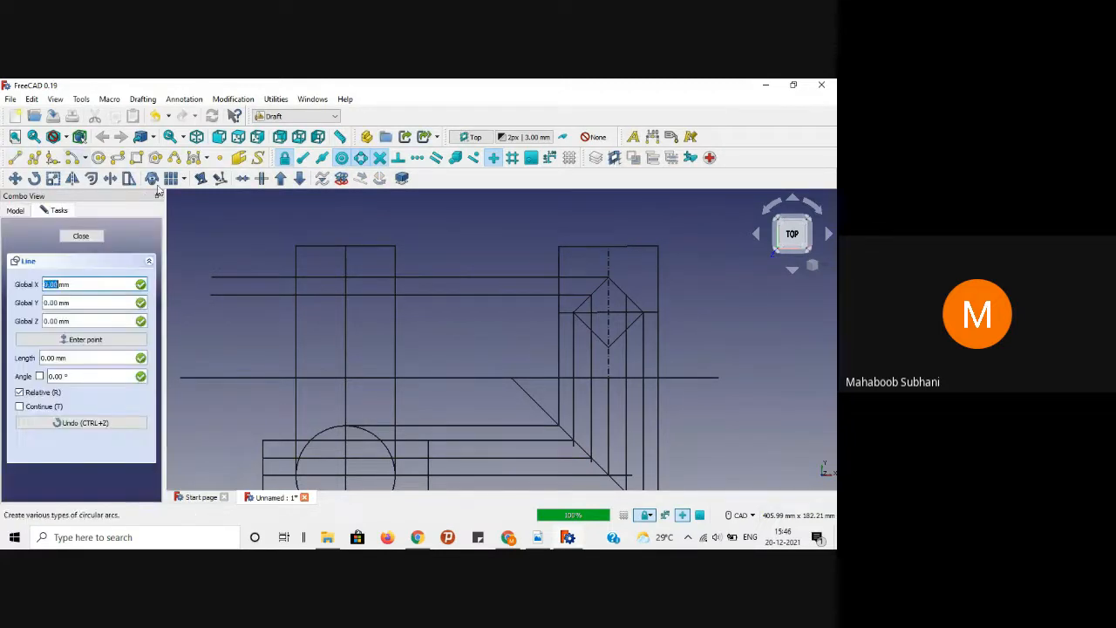
pyautogui.click(567, 312)
pyautogui.press('shift')
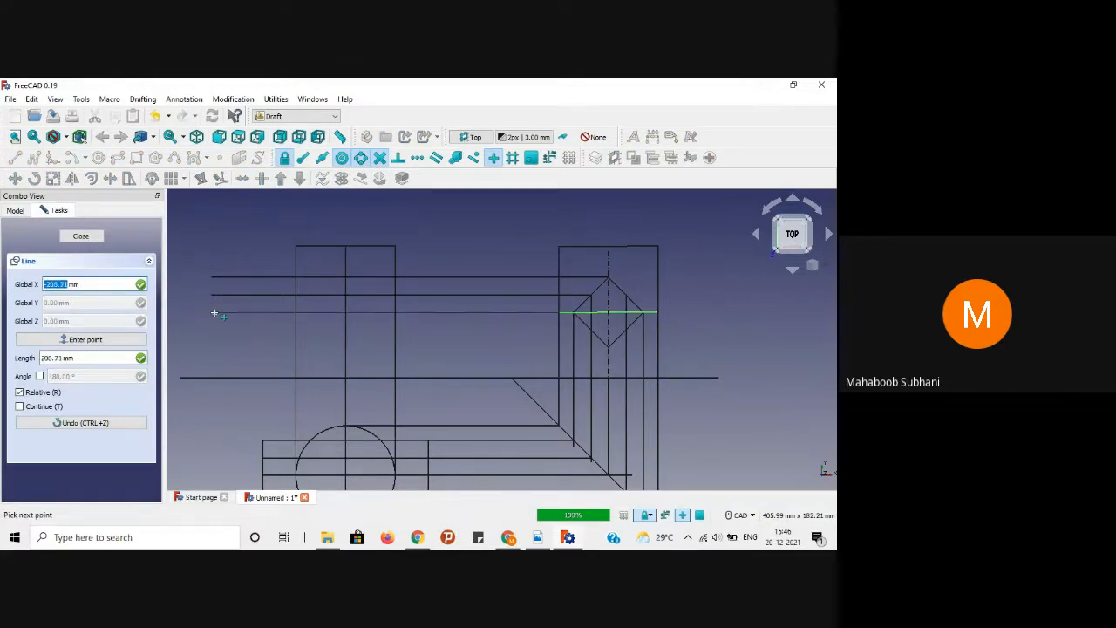
pyautogui.click(210, 313)
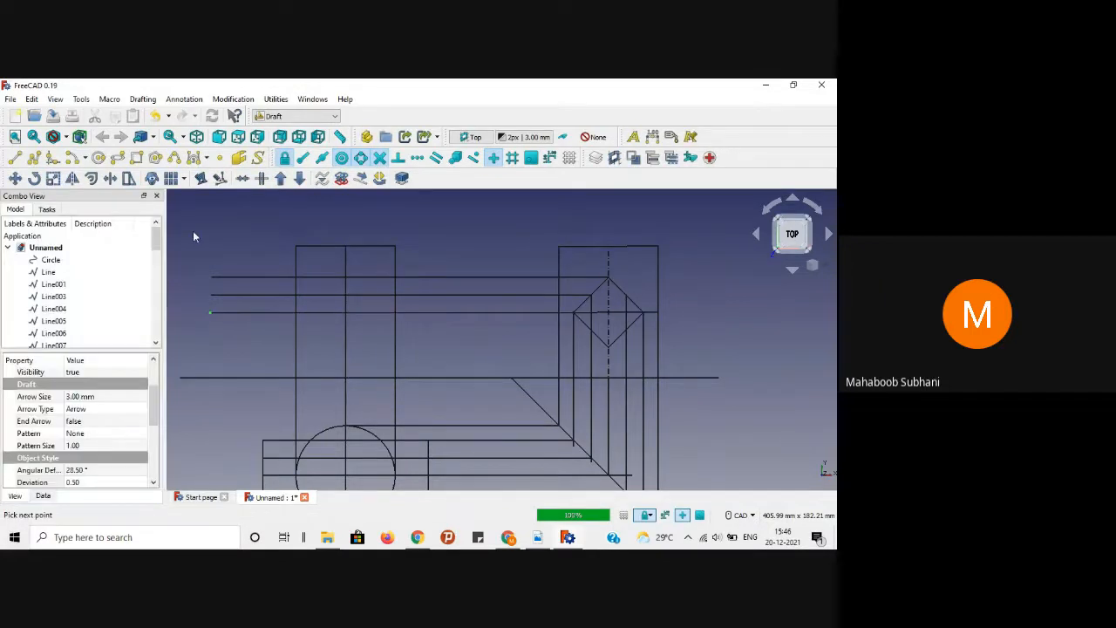
pyautogui.click(17, 160)
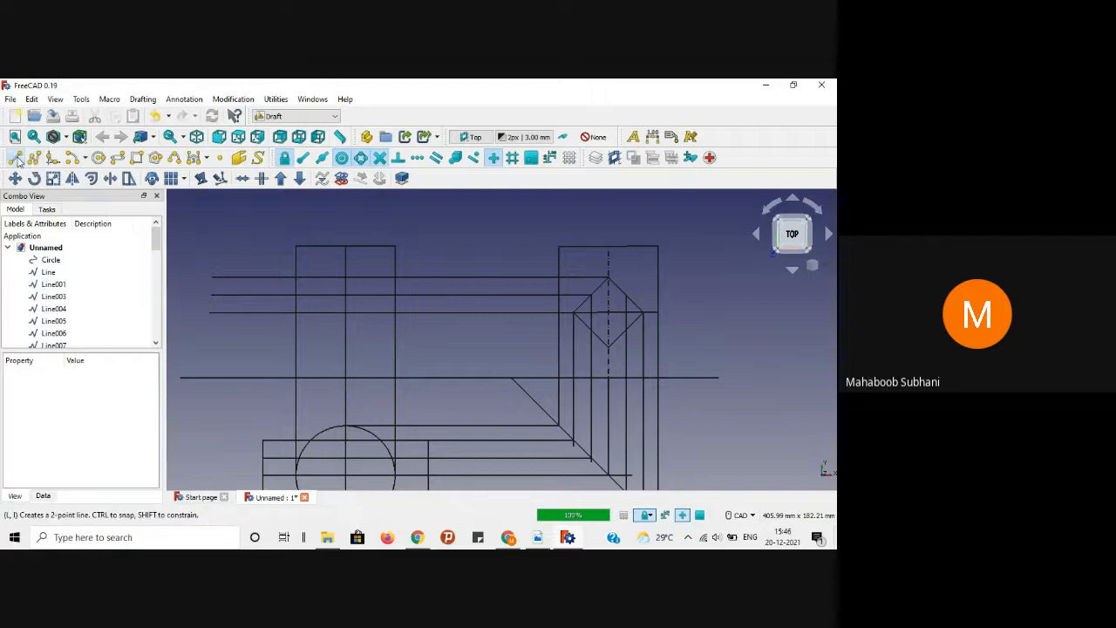
pyautogui.click(590, 336)
pyautogui.press('shift')
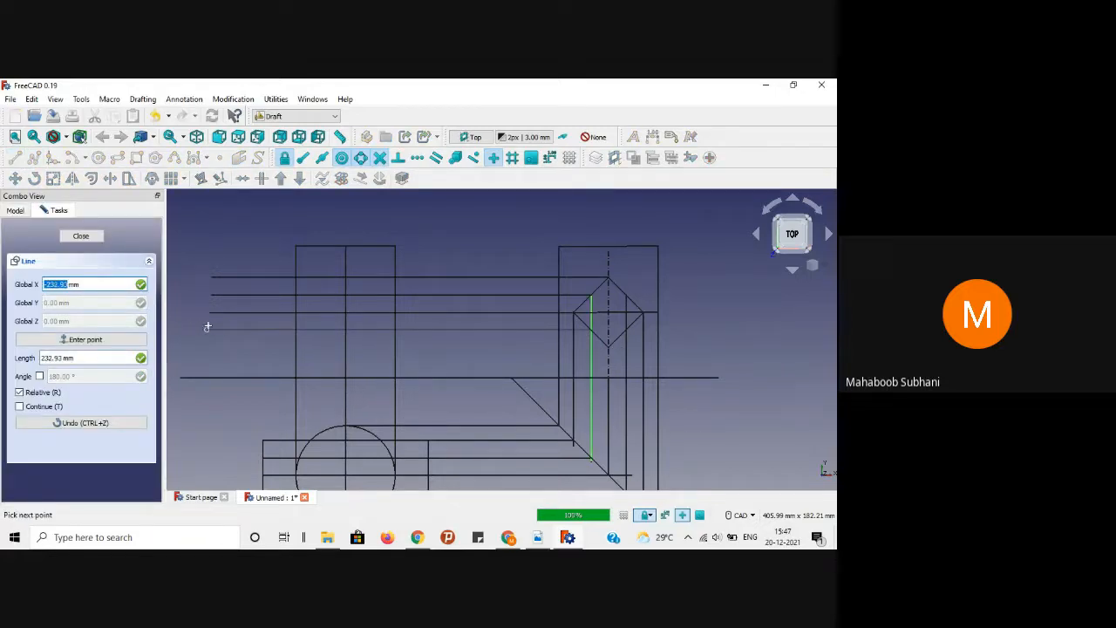
pyautogui.click(209, 330)
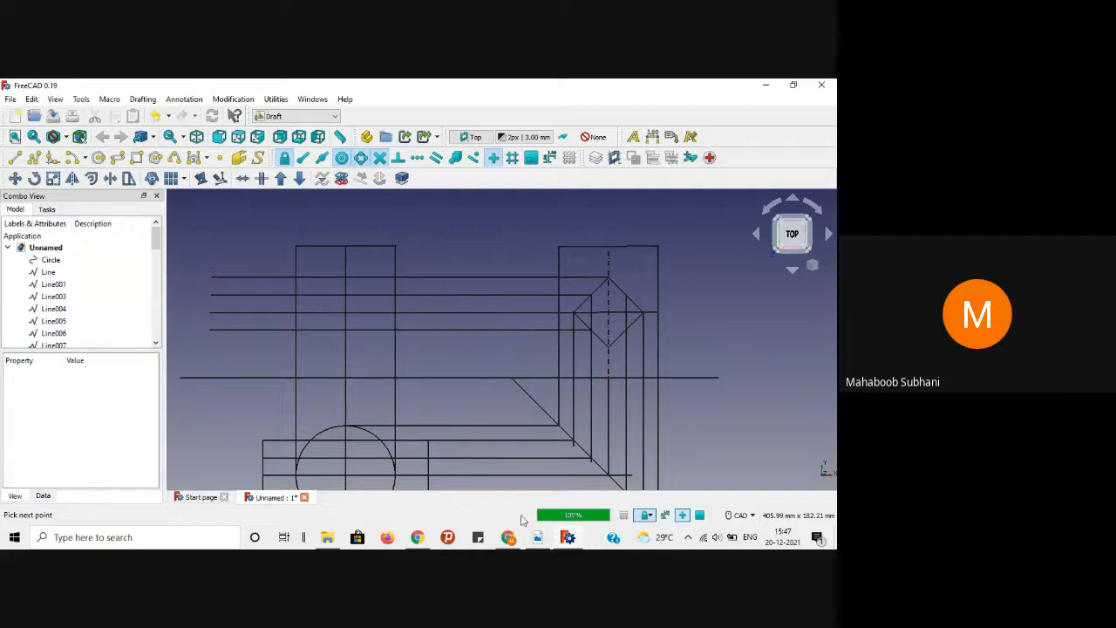
pyautogui.click(14, 159)
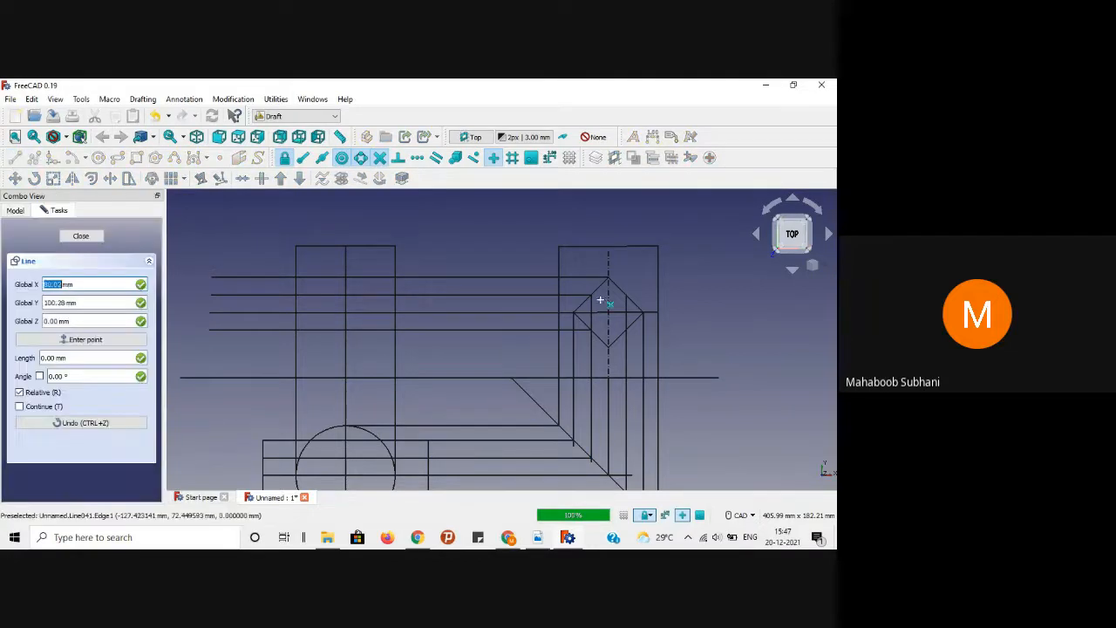
pyautogui.click(608, 345)
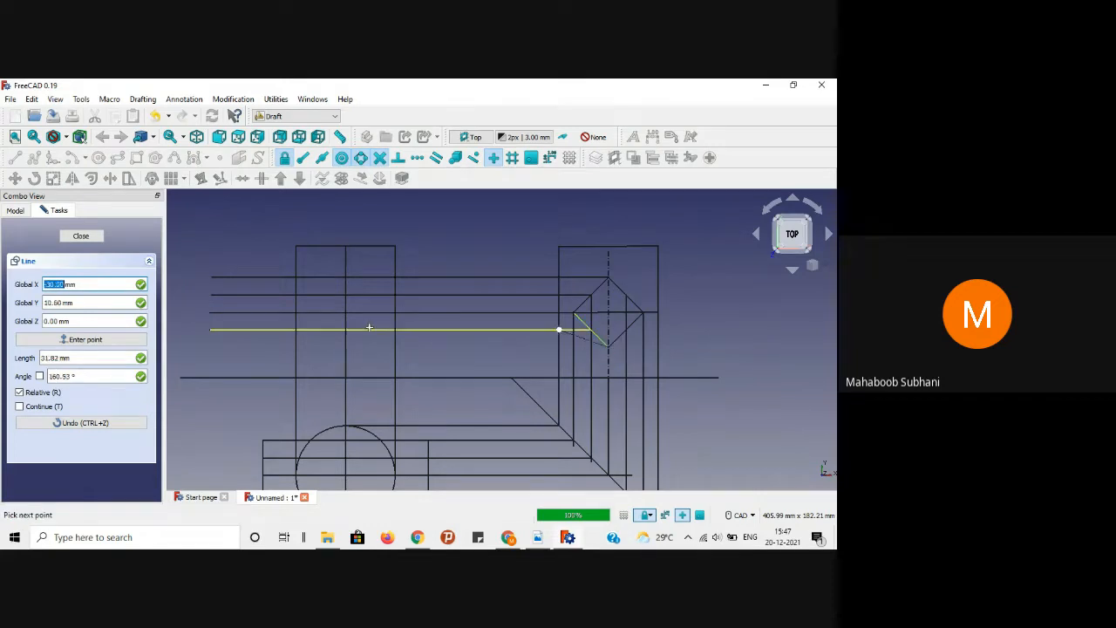
pyautogui.press('shift')
pyautogui.click(207, 348)
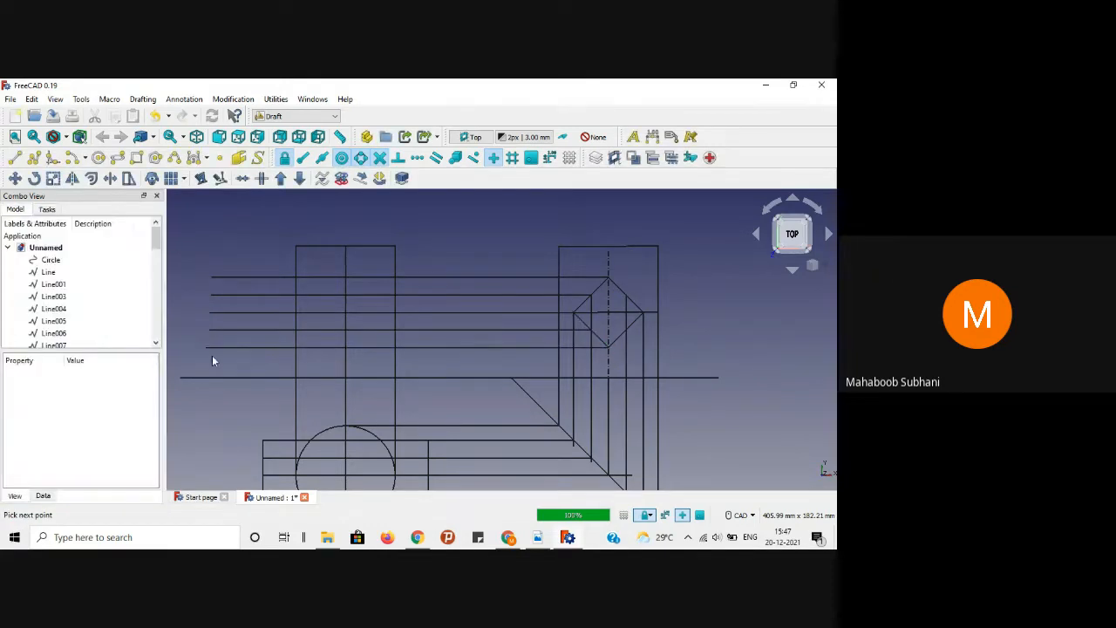
# Step: Select the five new horizontal projection lines and the vertical line
pyautogui.click(434, 277)
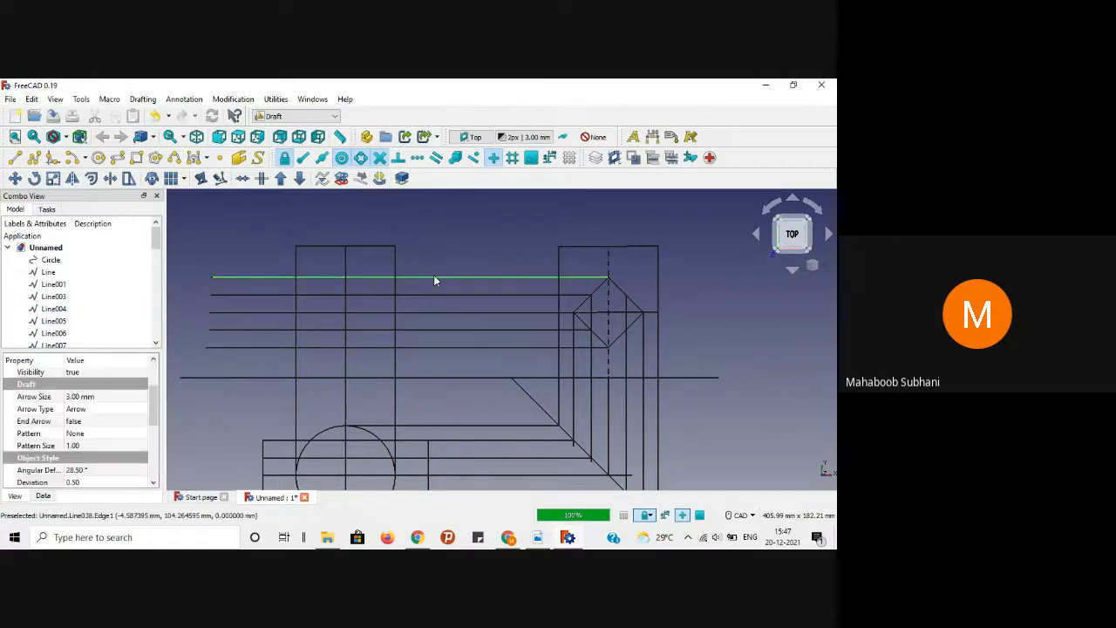
pyautogui.keyDown('ctrl'); pyautogui.click(433, 294); pyautogui.keyUp('ctrl')
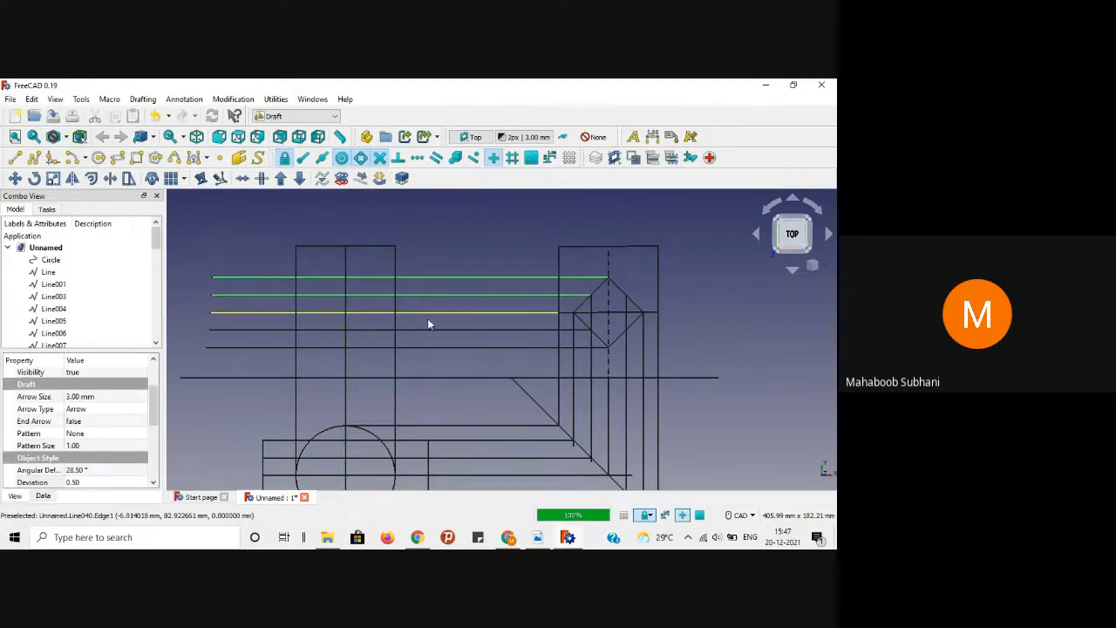
pyautogui.keyDown('ctrl'); pyautogui.click(427, 315); pyautogui.keyUp('ctrl')
pyautogui.keyDown('ctrl'); pyautogui.click(426, 330); pyautogui.keyUp('ctrl')
pyautogui.keyDown('ctrl'); pyautogui.click(426, 346); pyautogui.keyUp('ctrl')
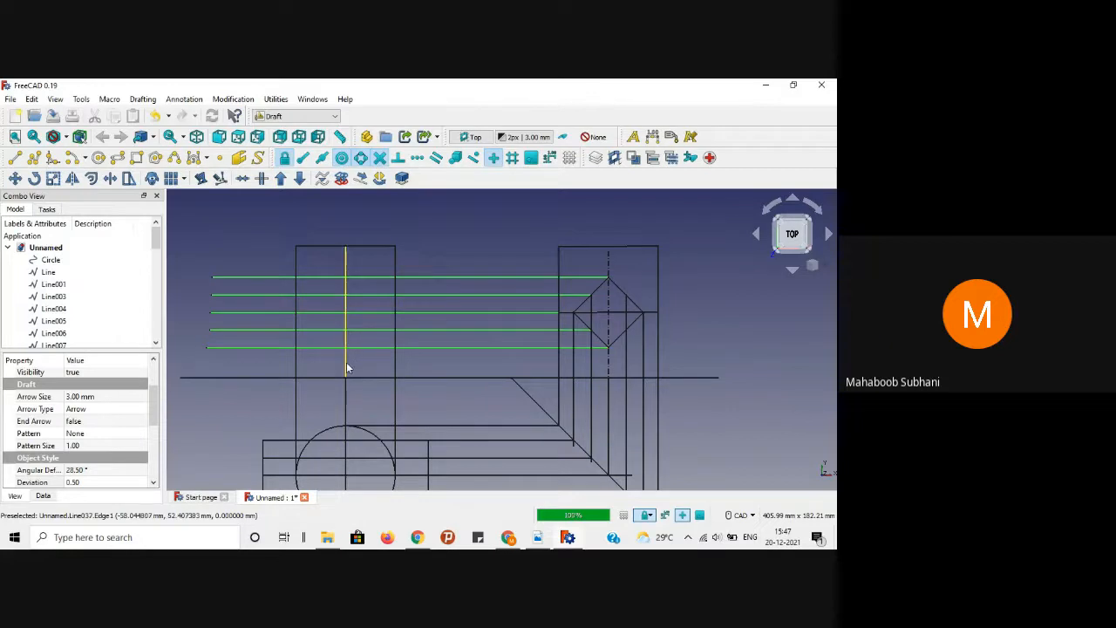
pyautogui.keyDown('ctrl'); pyautogui.click(346, 366); pyautogui.keyUp('ctrl')
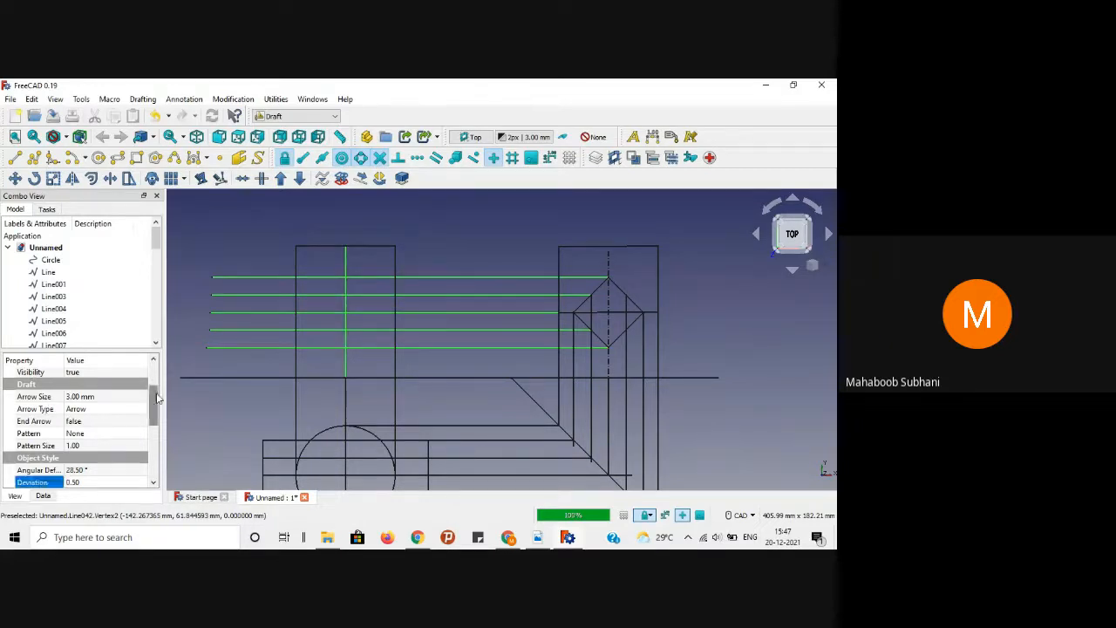
# Step: Set Angular Deflection to 1° and Deviation to 0.01 on them, clear the selection, and show the reference PDF
pyautogui.scroll(-1, 149, 401)
pyautogui.click(74, 424)
pyautogui.write('1')
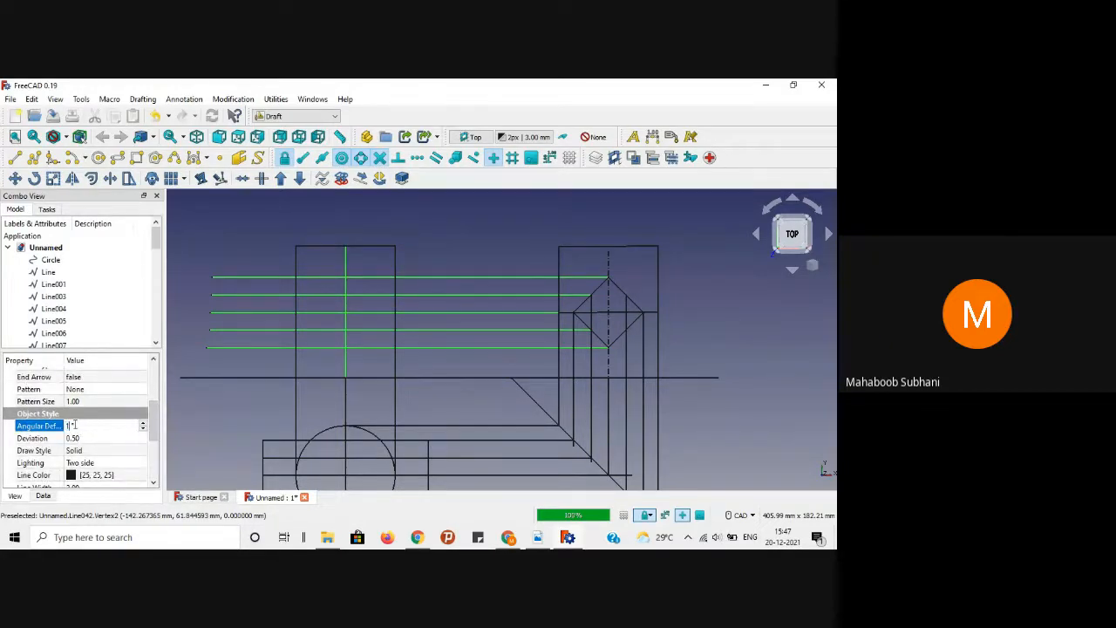
pyautogui.click(88, 437)
pyautogui.write('0')
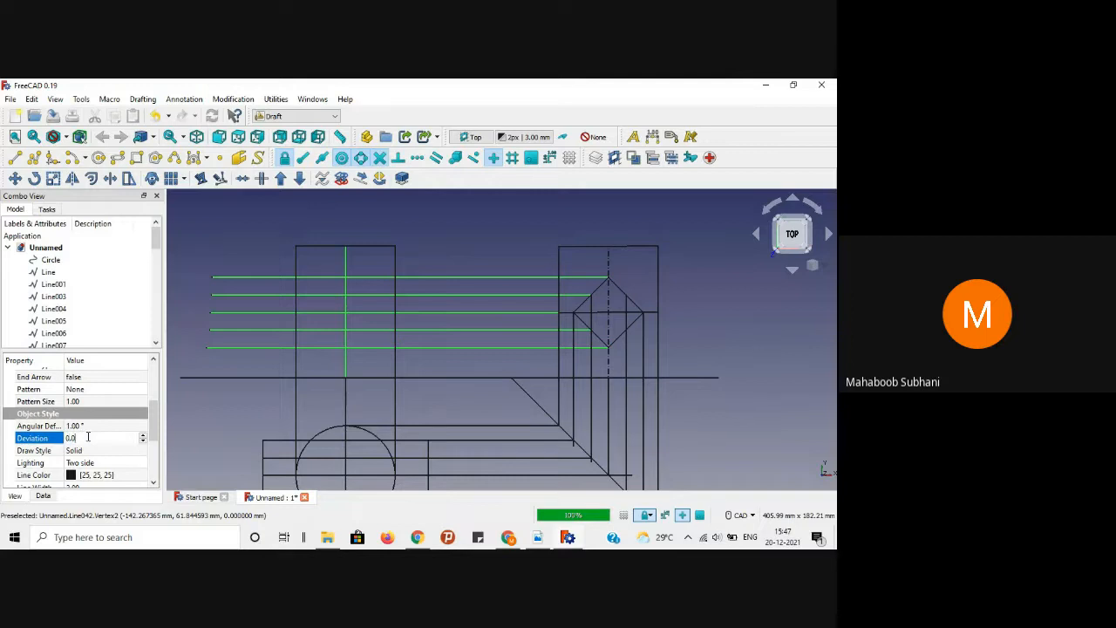
pyautogui.press('Return')
pyautogui.click(207, 249)
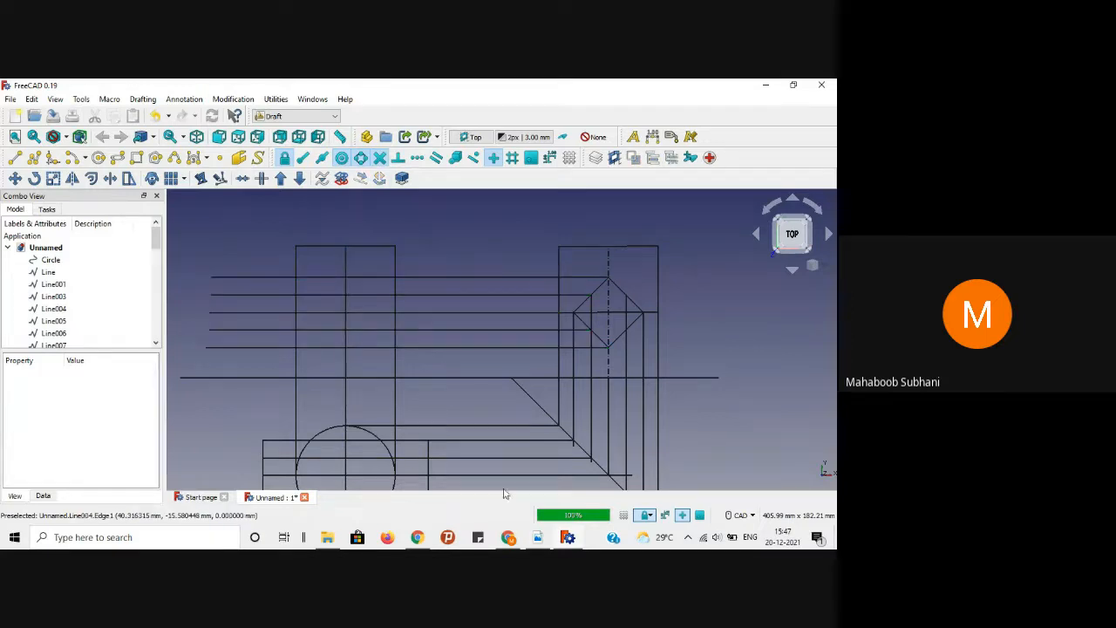
pyautogui.click(534, 538)
# Step: Review the FreeCAD.pdf reference drawing in Adobe Reader, then switch back to the FreeCAD drawing
pyautogui.scroll(2, 372, 294)
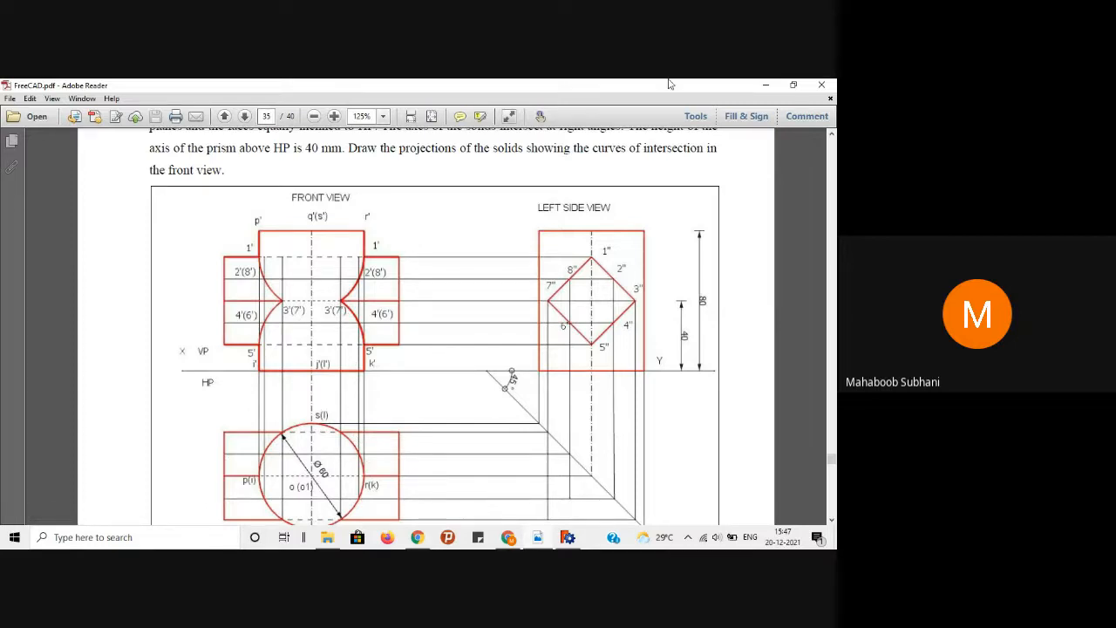
pyautogui.click(765, 85)
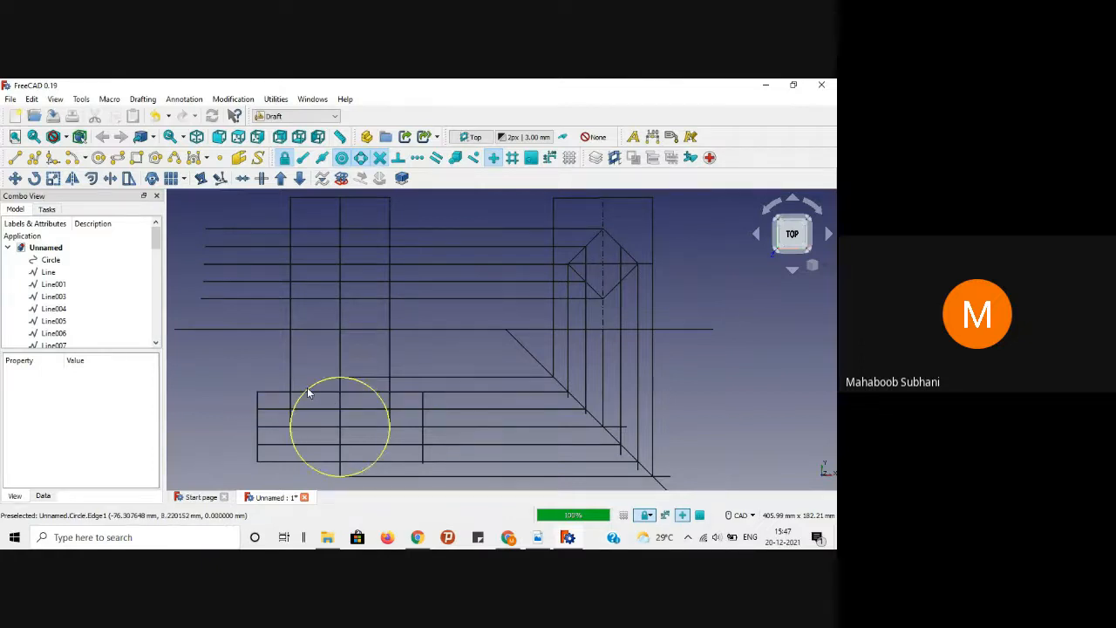
pyautogui.click(535, 541)
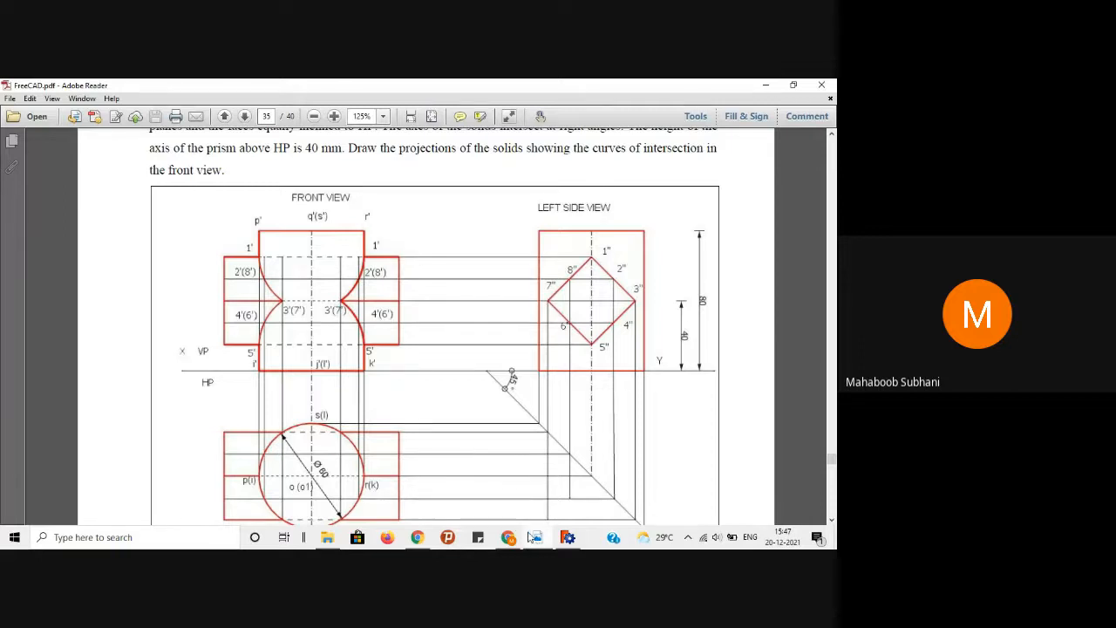
pyautogui.click(567, 537)
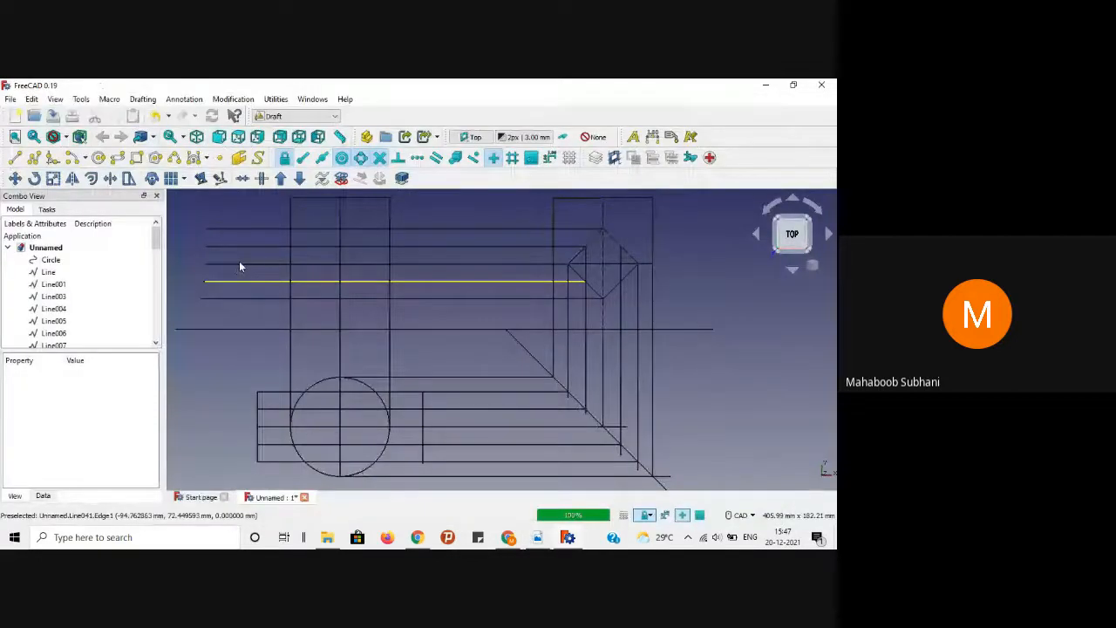
# Step: Draw two vertical projection lines from points on the circle's lower edge up above the front view
pyautogui.click(19, 162)
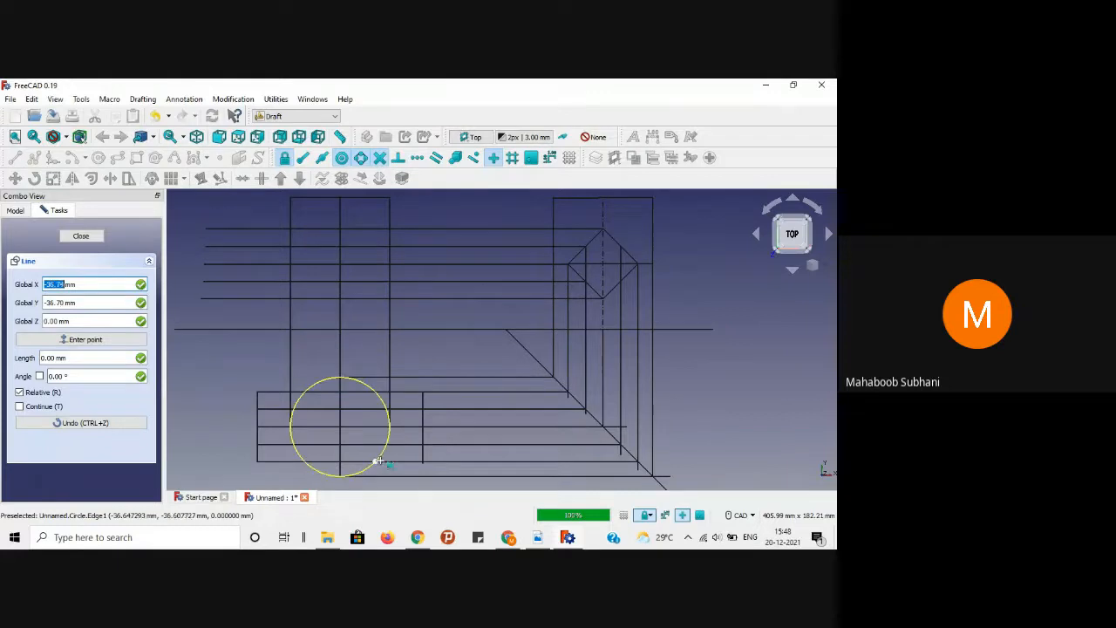
pyautogui.click(377, 460)
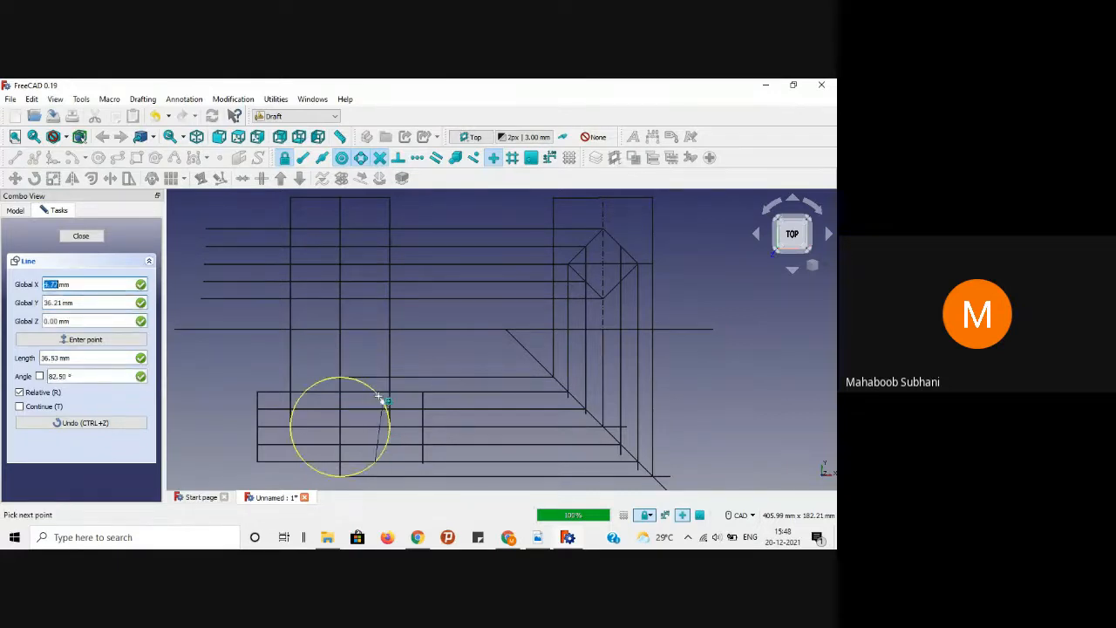
pyautogui.press('shift')
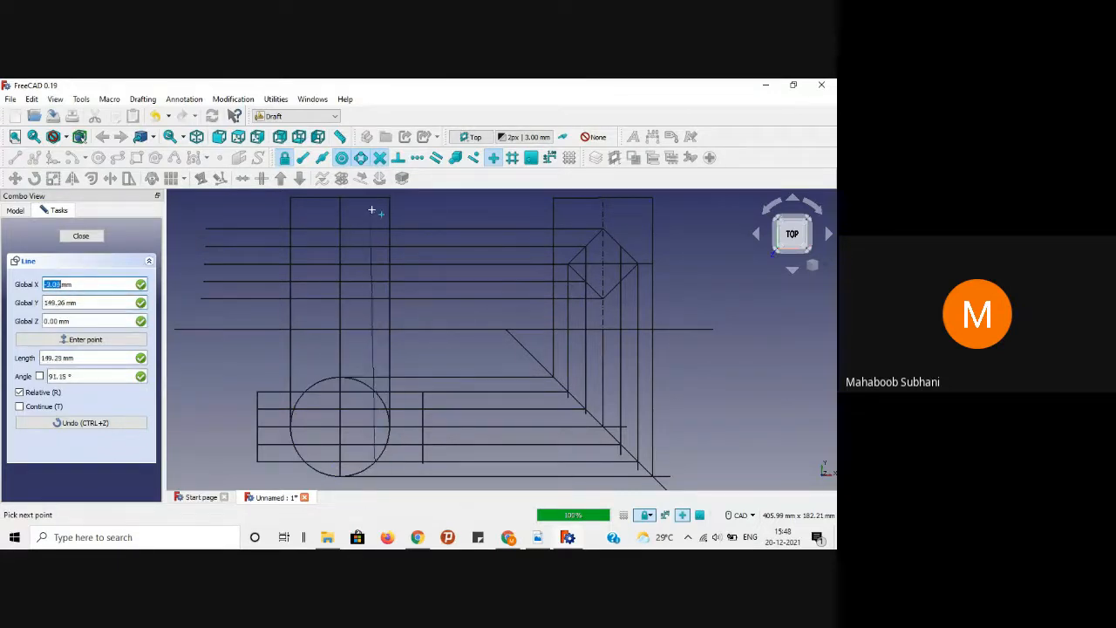
pyautogui.scroll(-3, 373, 201)
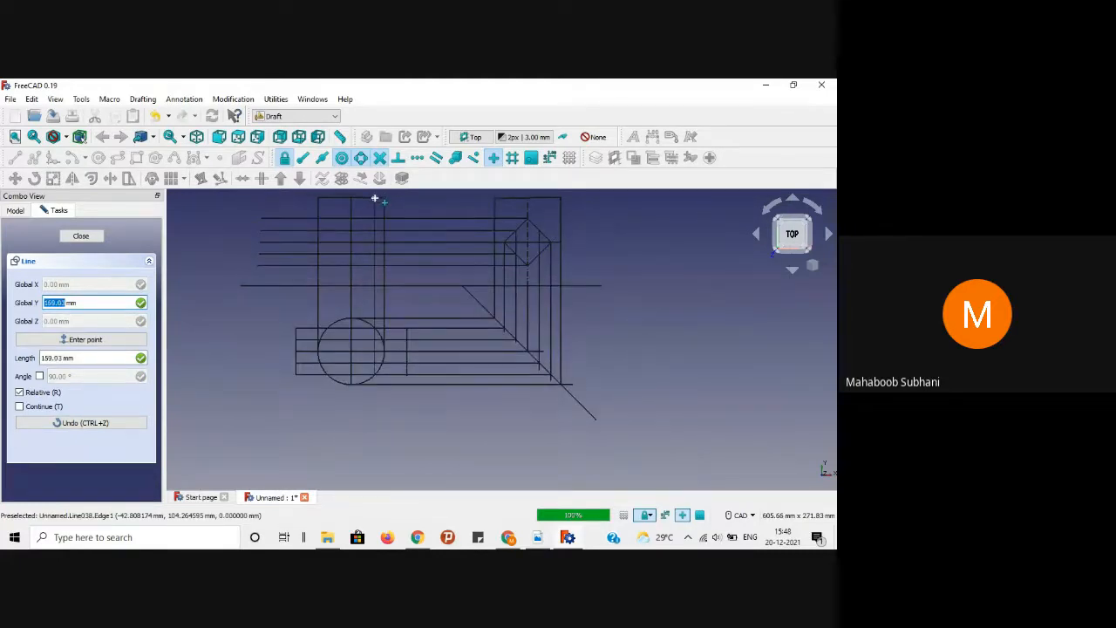
pyautogui.scroll(5, 375, 199)
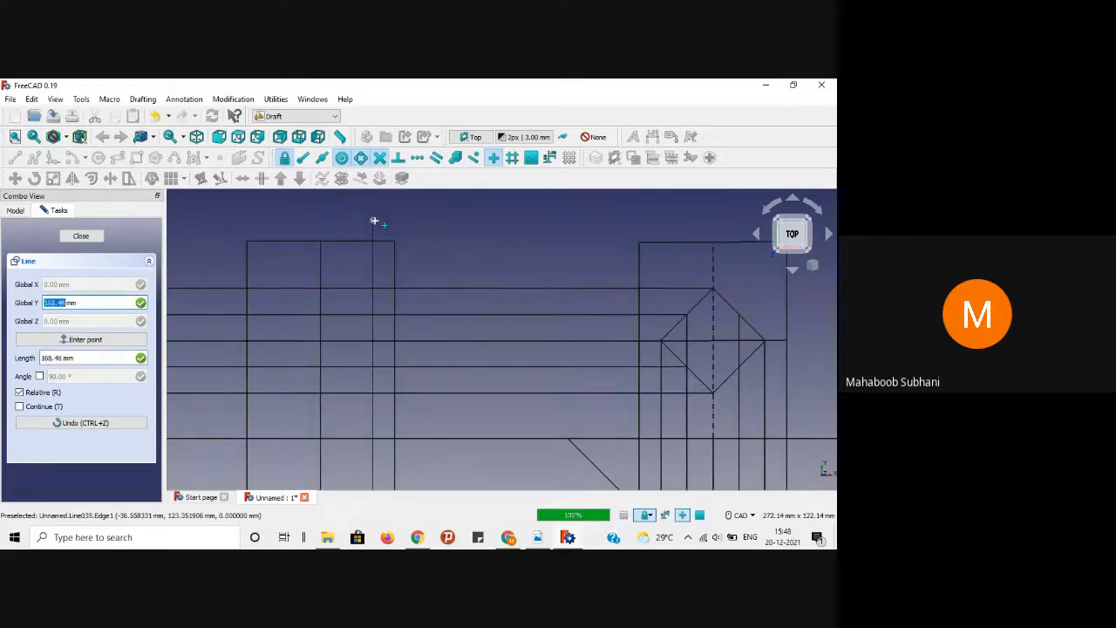
pyautogui.click(375, 228)
pyautogui.scroll(-3, 464, 249)
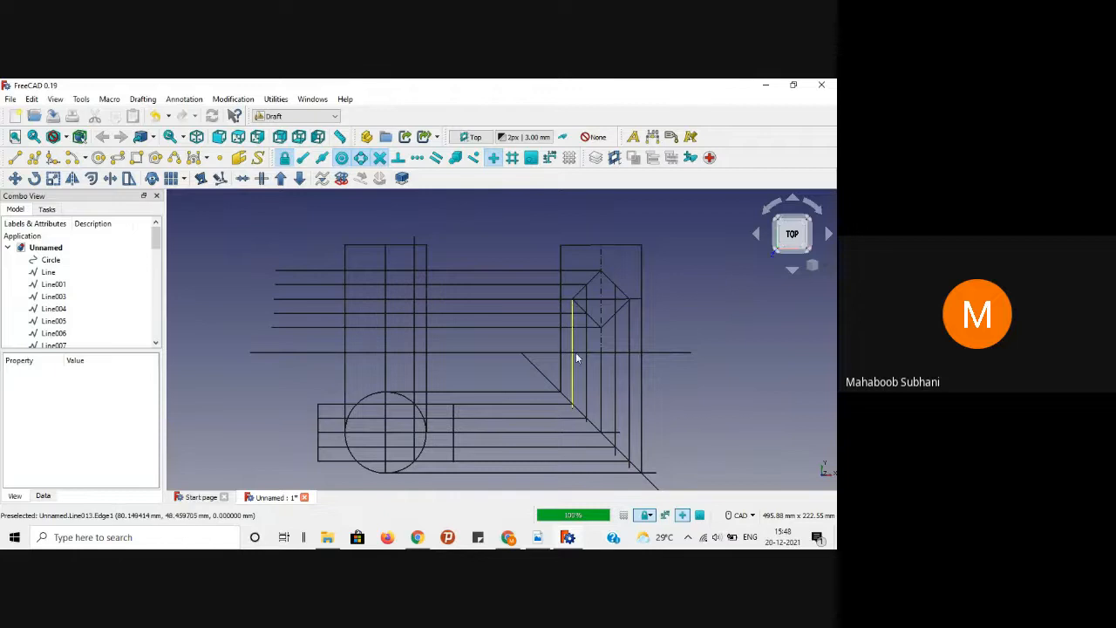
pyautogui.click(16, 161)
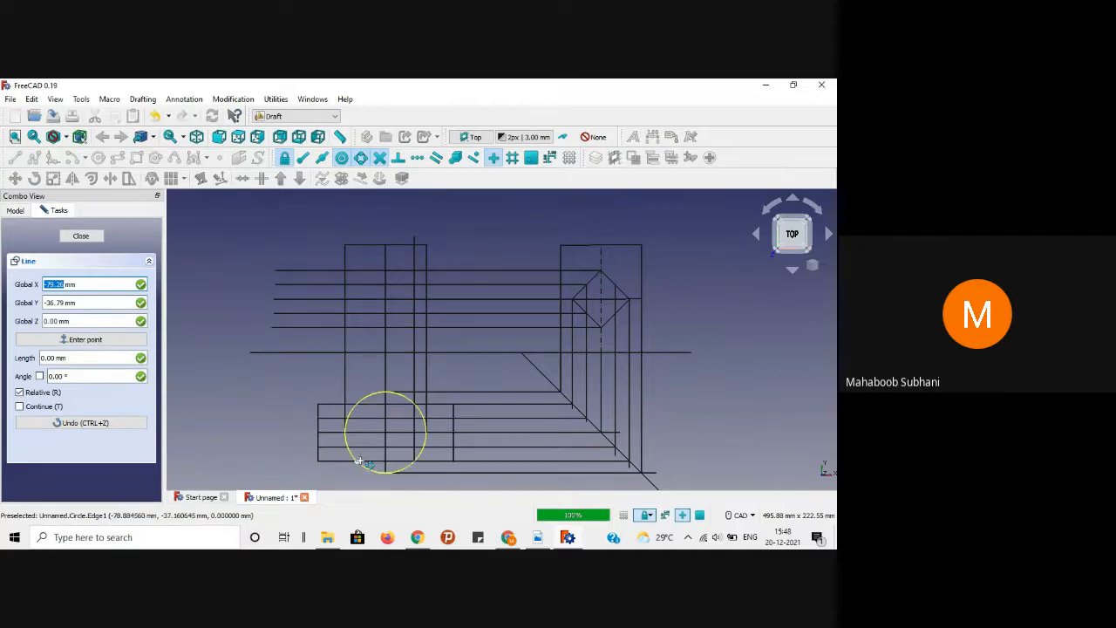
pyautogui.click(356, 463)
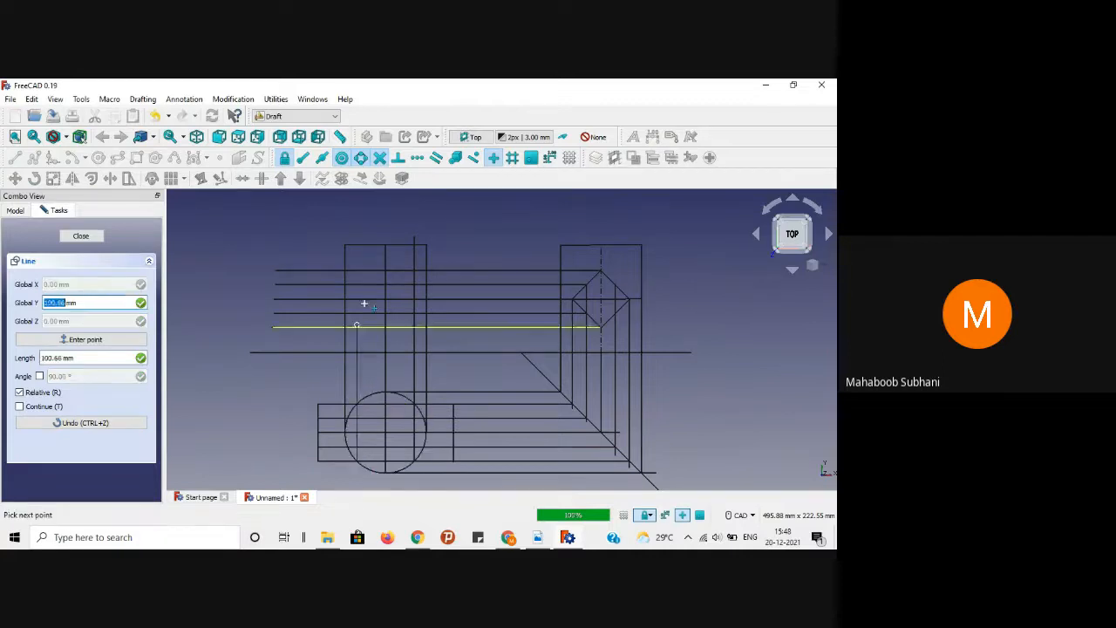
pyautogui.click(356, 234)
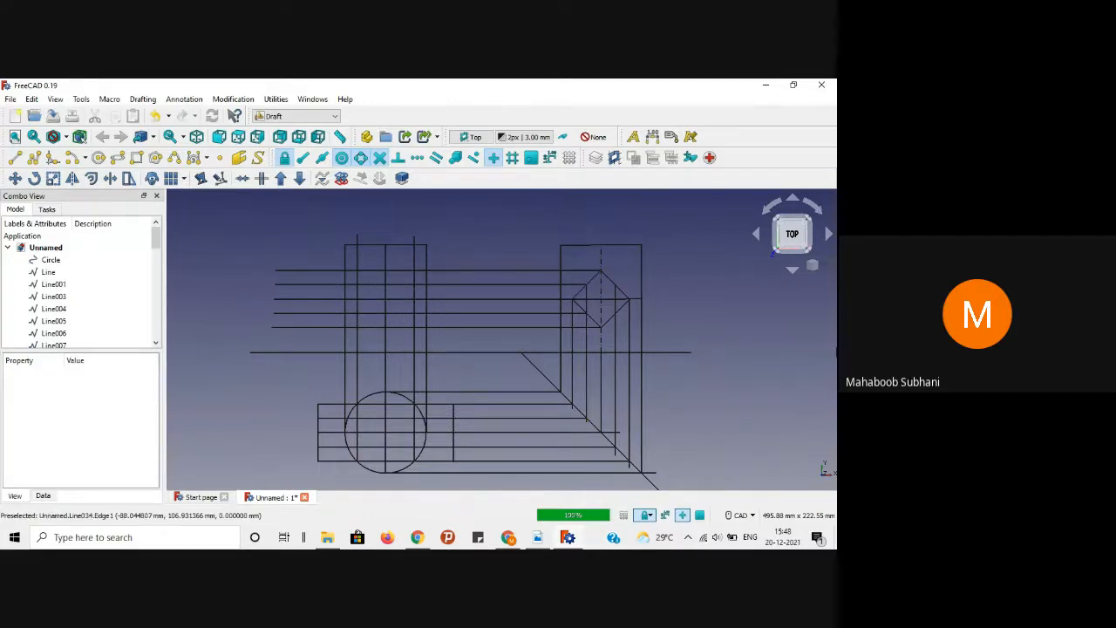
# Step: Draw a vertical projection line from the circle's right edge up into the front view
pyautogui.click(15, 157)
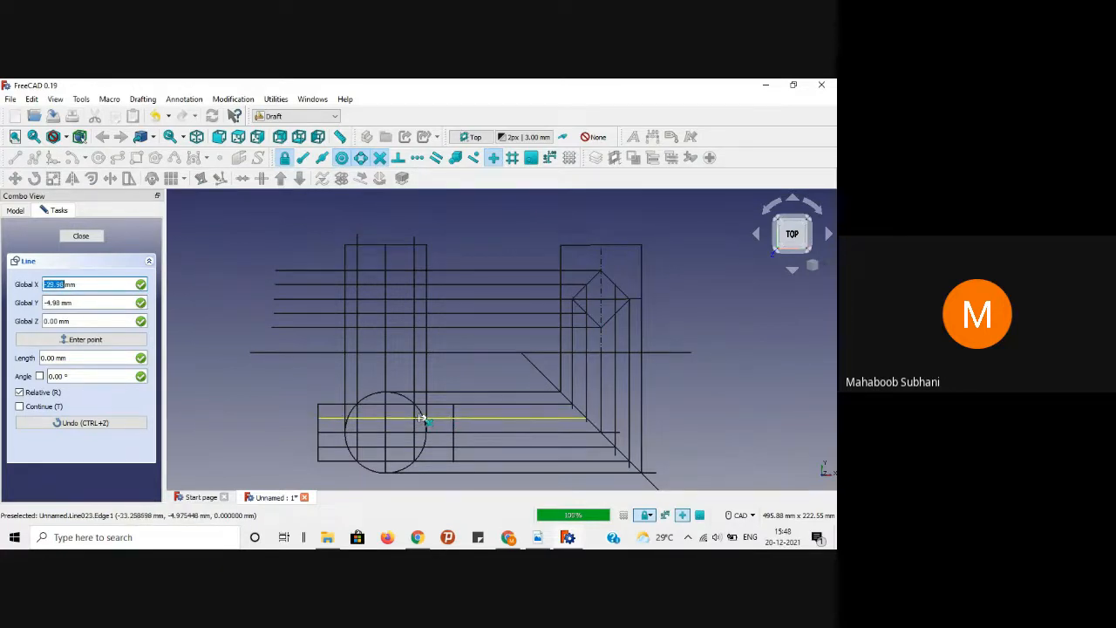
pyautogui.scroll(5, 422, 418)
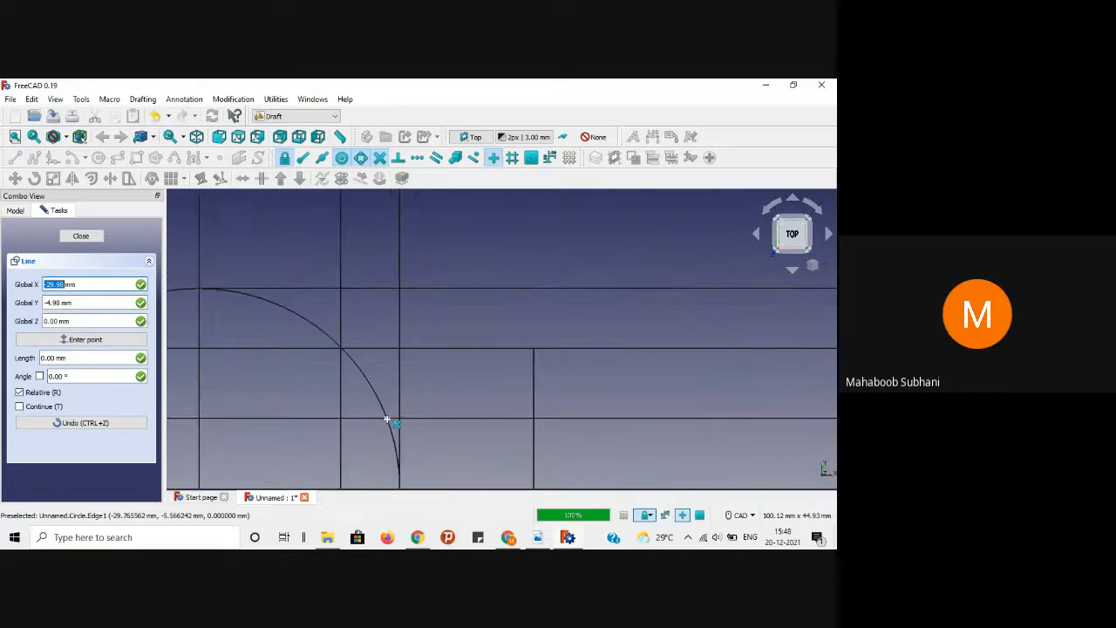
pyautogui.scroll(-4, 389, 420)
pyautogui.scroll(-1, 389, 420)
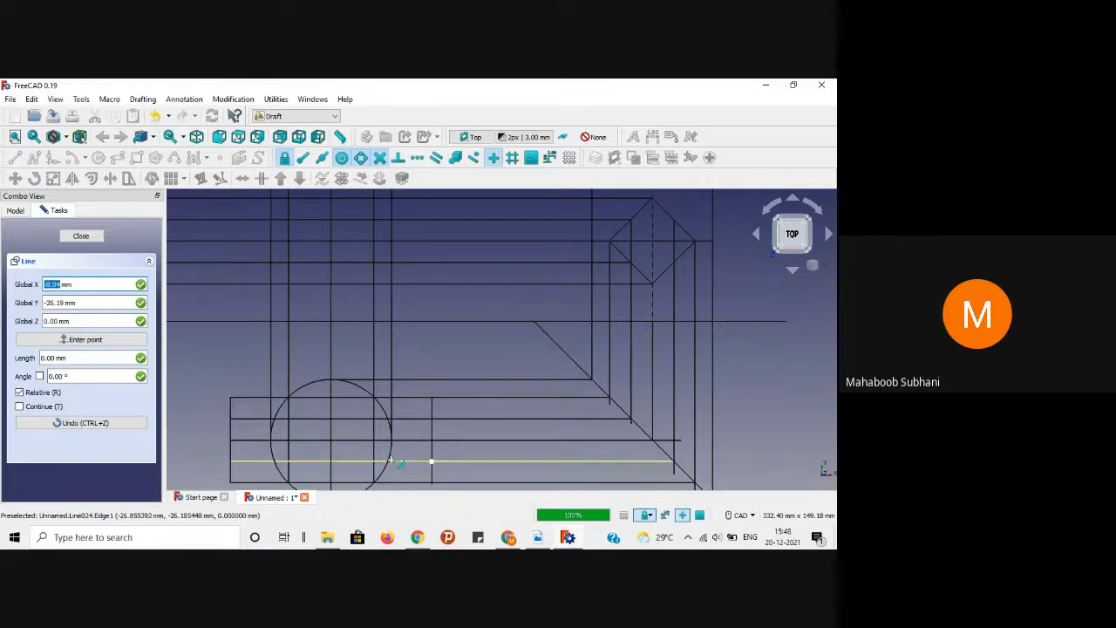
pyautogui.scroll(3, 388, 462)
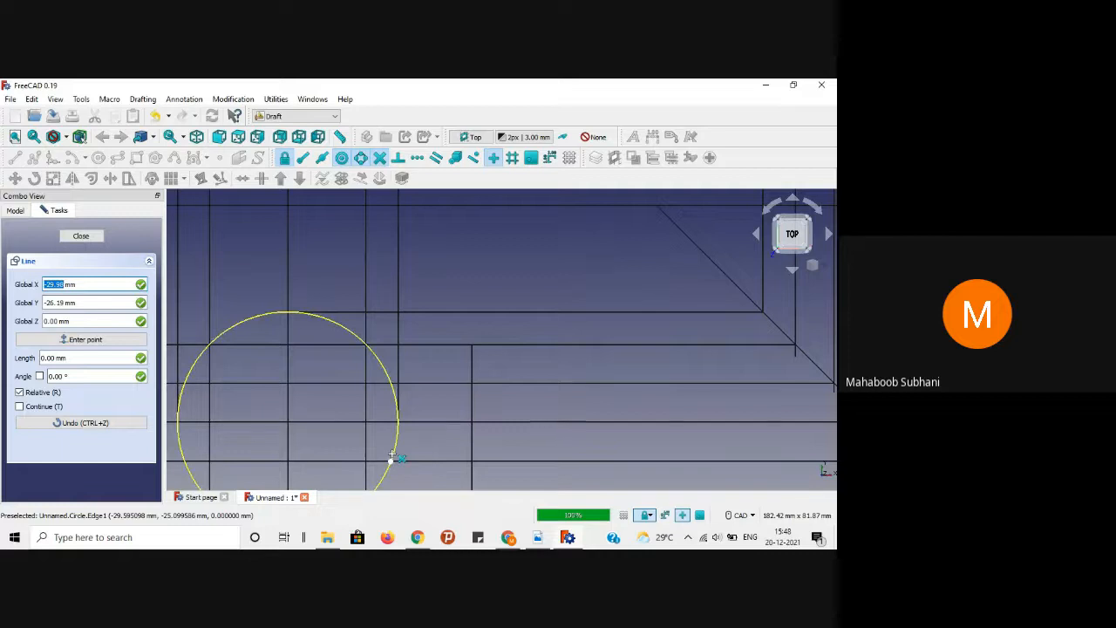
pyautogui.scroll(1, 391, 457)
pyautogui.scroll(-5, 392, 459)
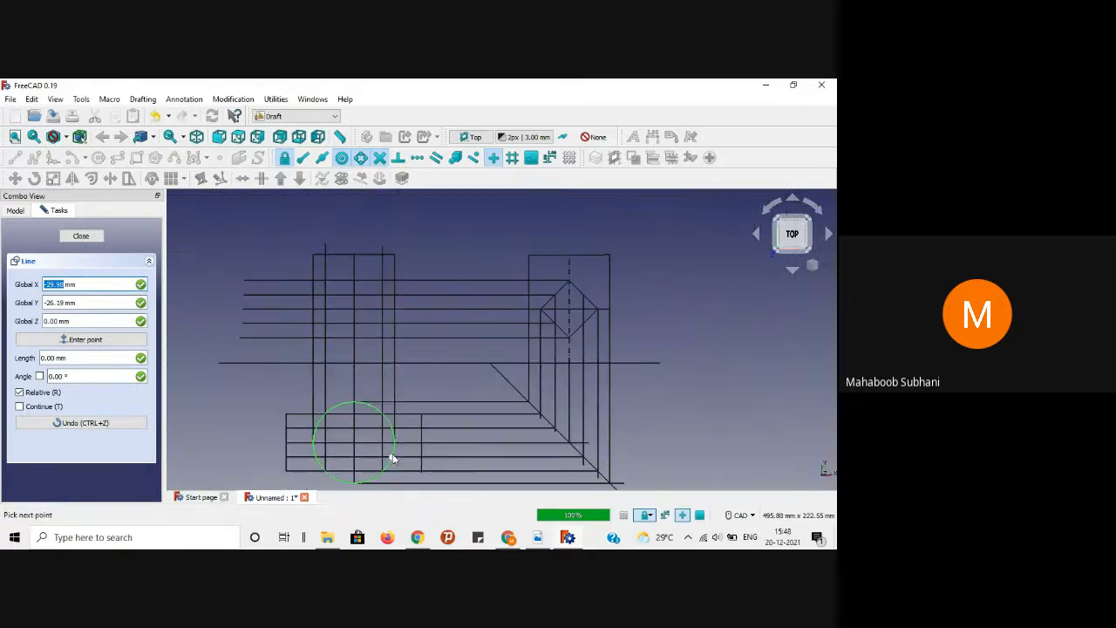
pyautogui.click(392, 457)
pyautogui.scroll(3, 393, 223)
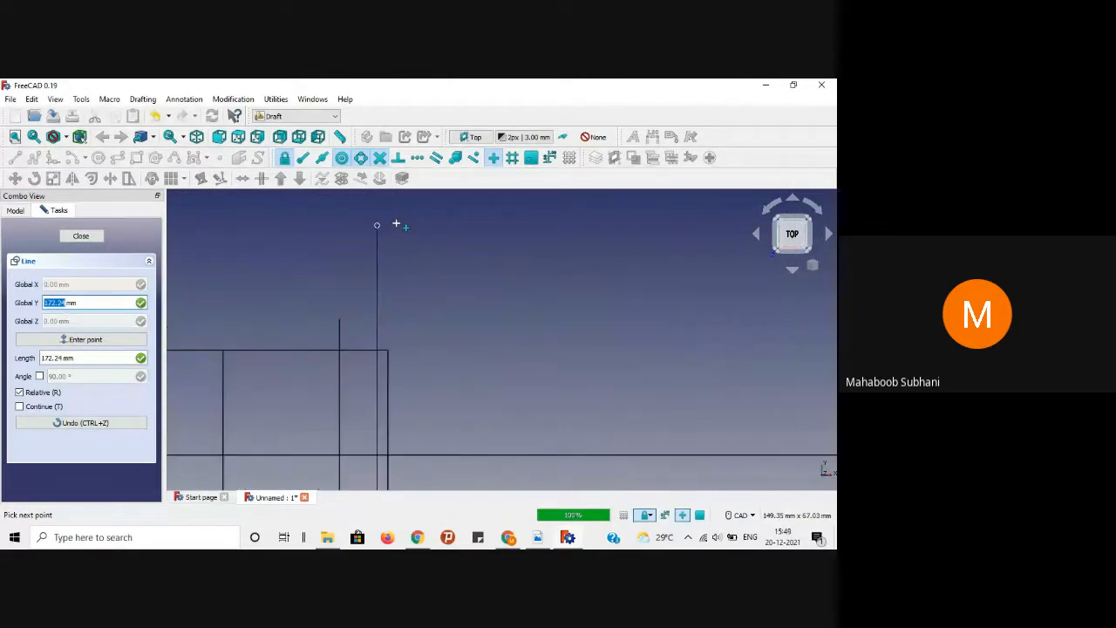
pyautogui.click(377, 316)
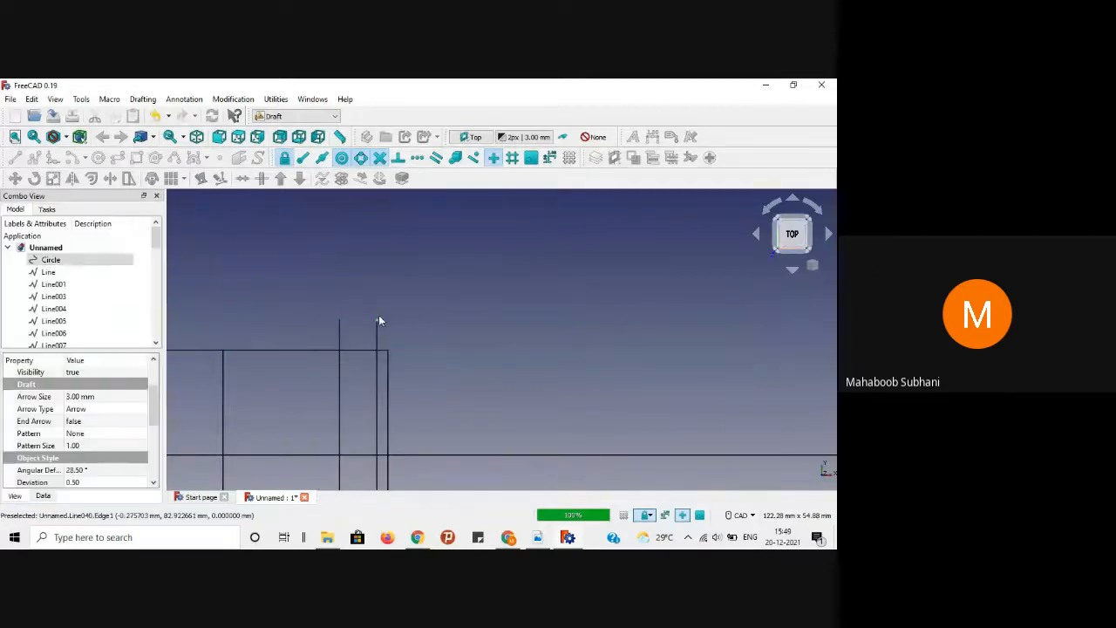
pyautogui.scroll(-3, 534, 307)
pyautogui.scroll(-3, 324, 271)
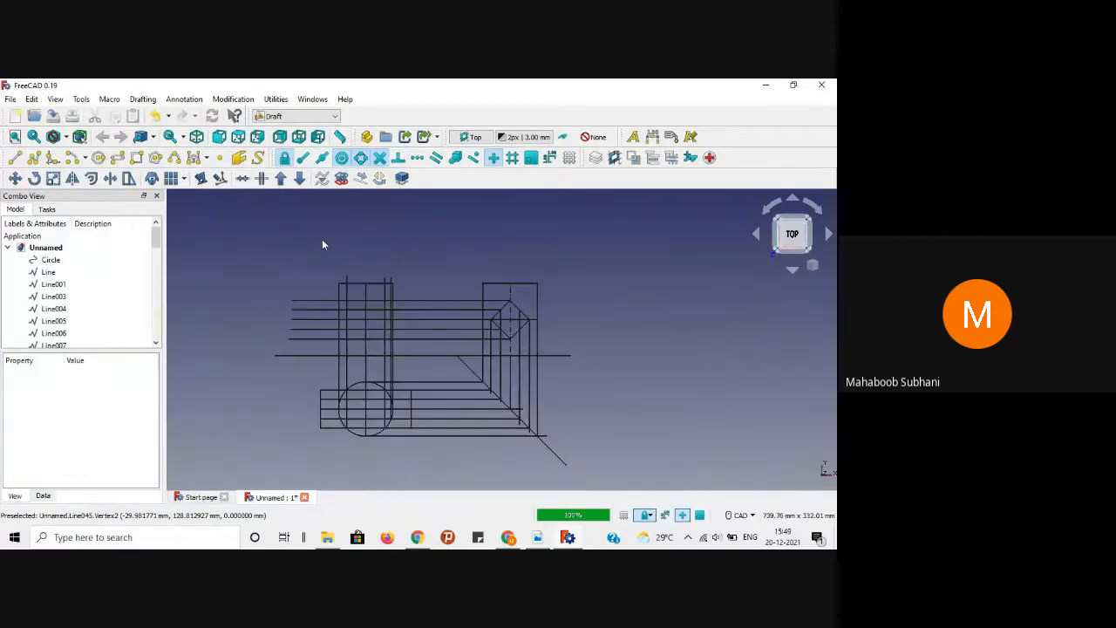
pyautogui.scroll(3, 218, 241)
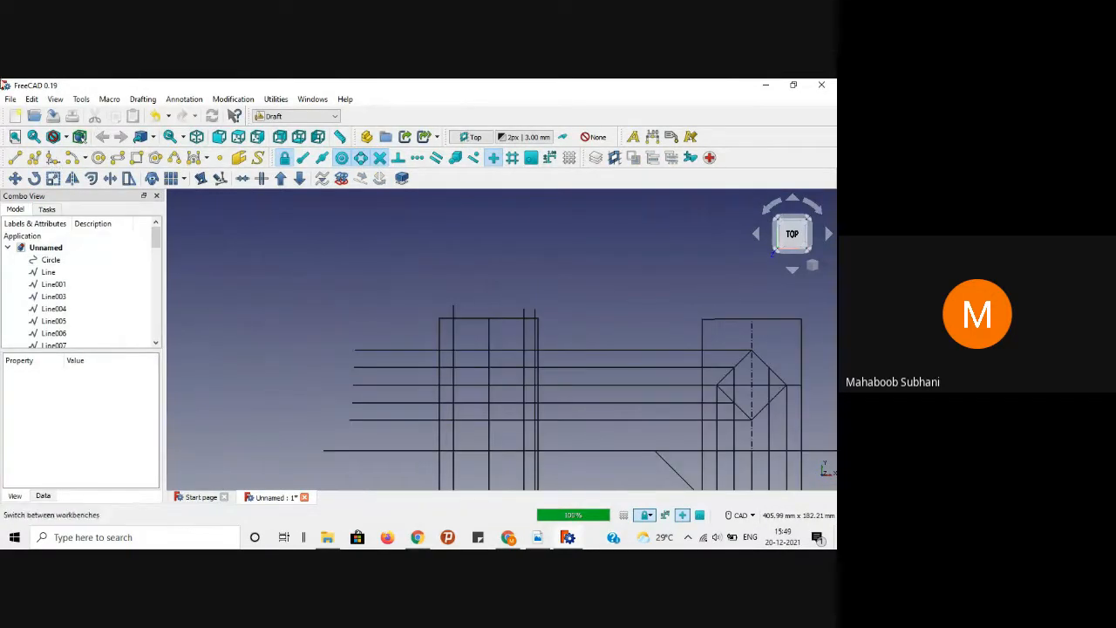
# Step: Draw a second vertical projection line from the circle's left edge up into the front view
pyautogui.click(15, 157)
pyautogui.scroll(-3, 272, 276)
pyautogui.scroll(4, 536, 379)
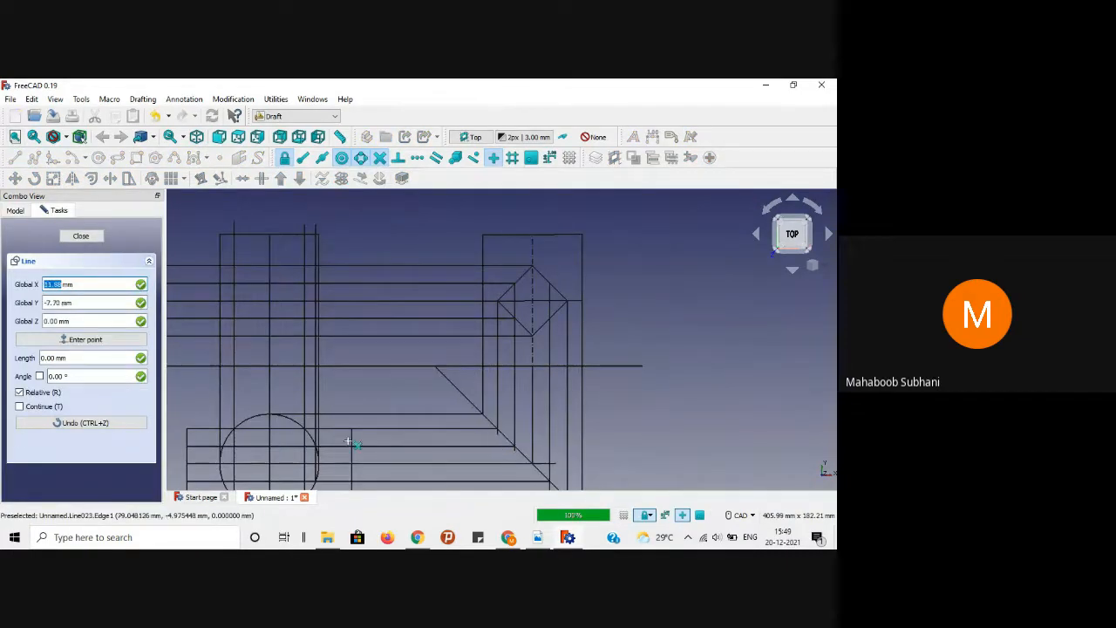
pyautogui.scroll(3, 220, 449)
pyautogui.scroll(-3, 223, 454)
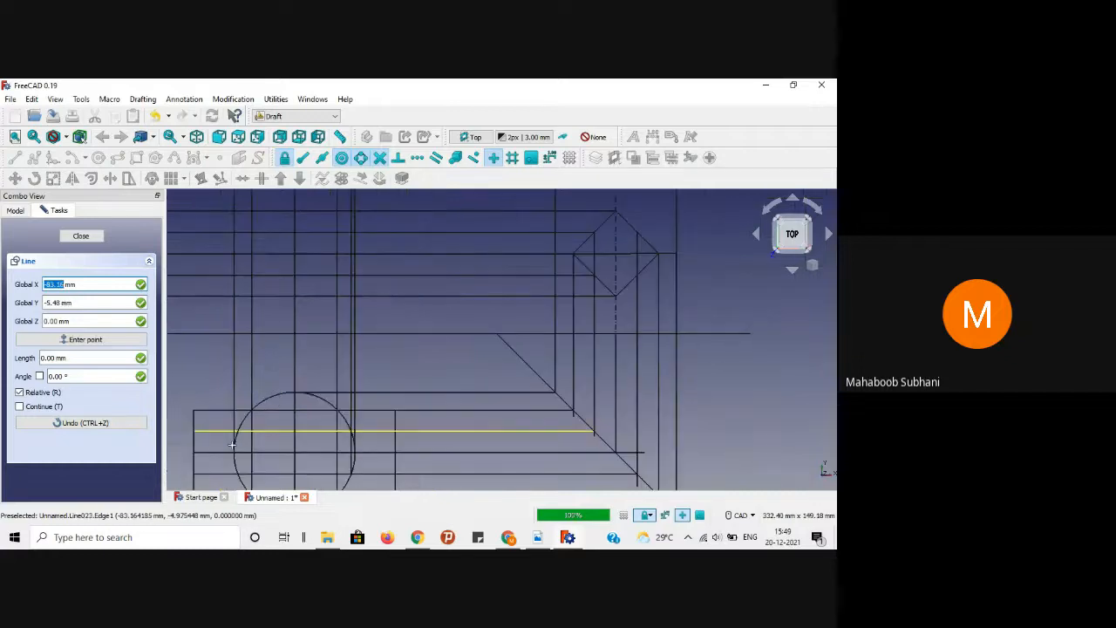
pyautogui.scroll(3, 248, 466)
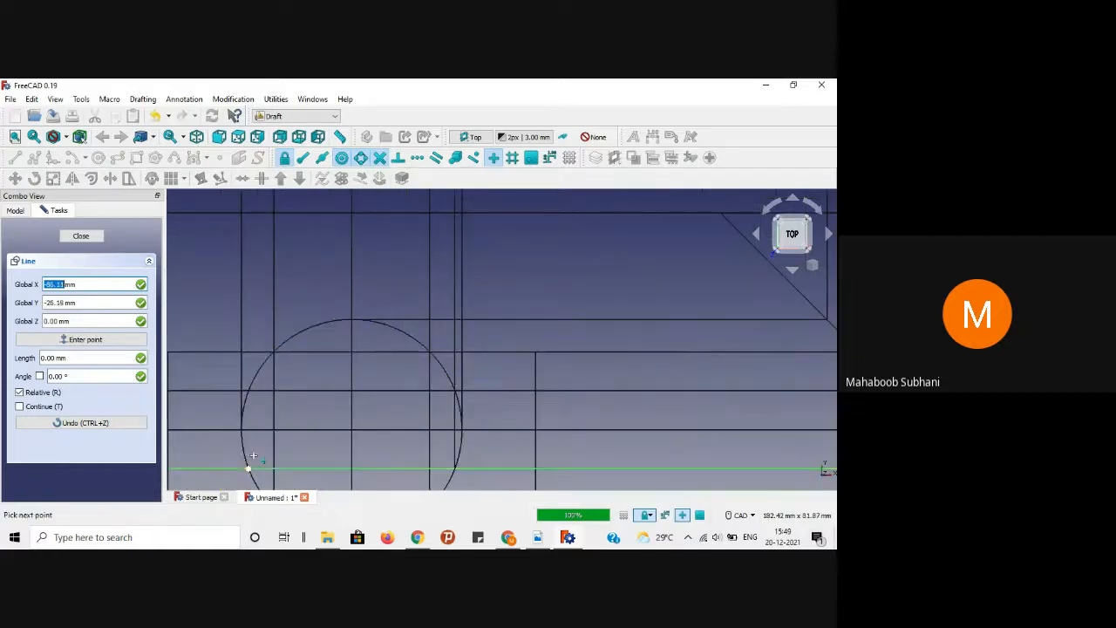
pyautogui.click(259, 345)
pyautogui.scroll(2, 247, 314)
pyautogui.scroll(-1, 249, 314)
pyautogui.scroll(-3, 249, 314)
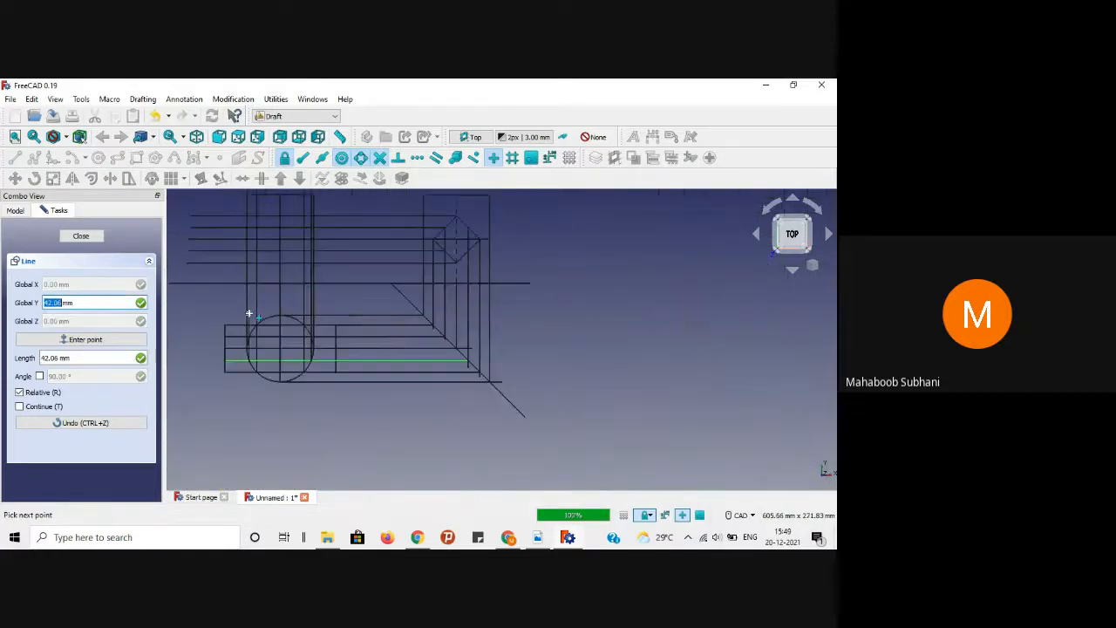
pyautogui.scroll(-2, 254, 239)
pyautogui.scroll(5, 253, 226)
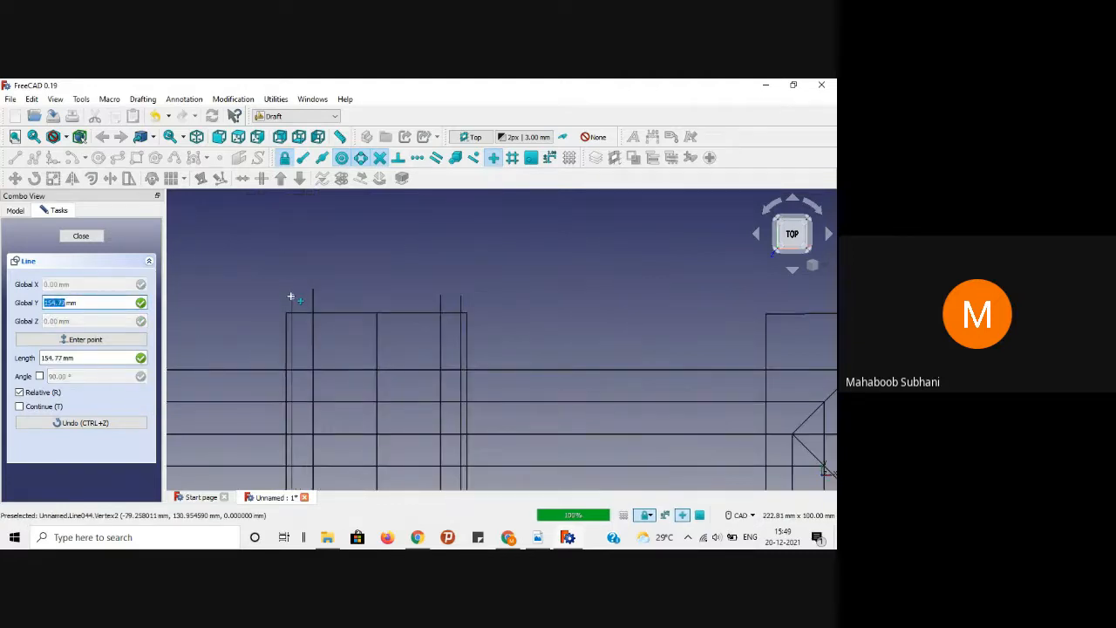
pyautogui.click(291, 297)
pyautogui.scroll(-3, 254, 250)
pyautogui.scroll(3, 250, 398)
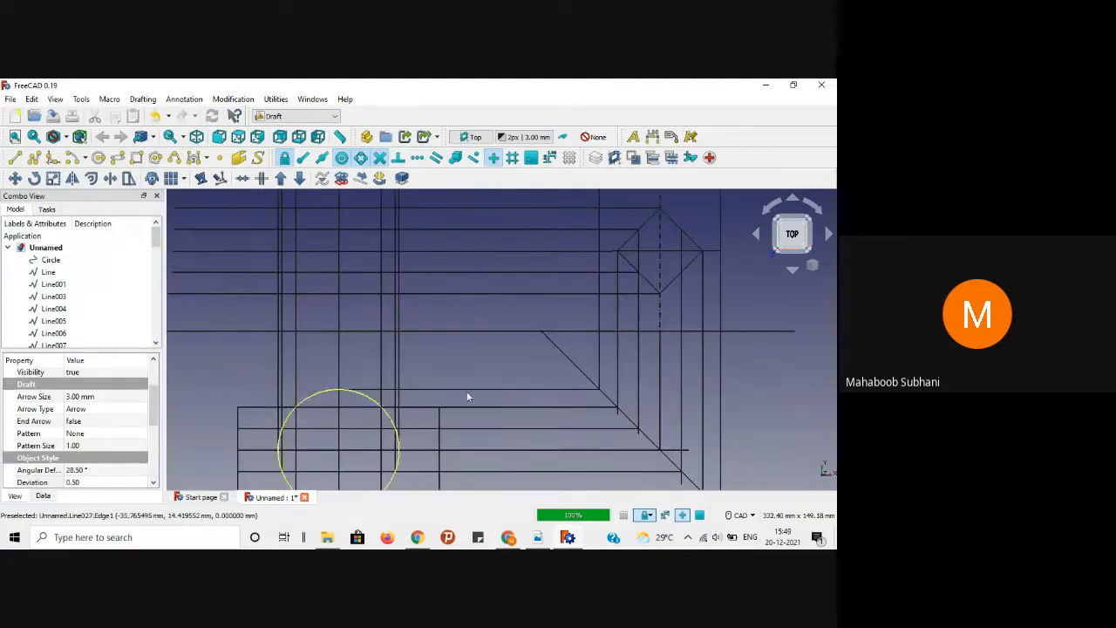
# Step: Select the four vertical projection lines
pyautogui.click(483, 352)
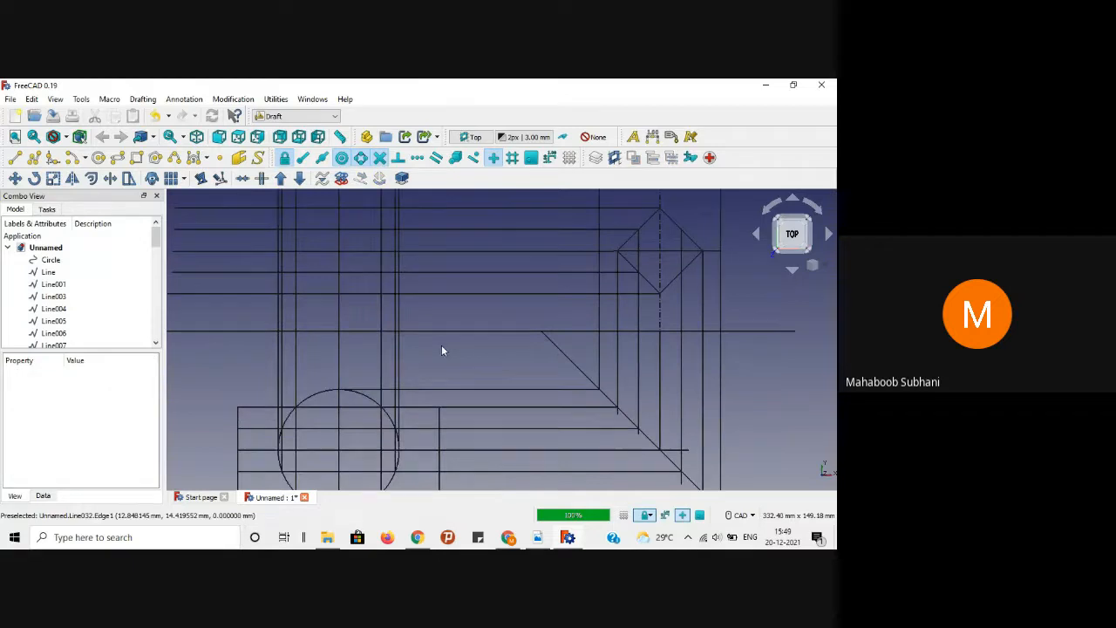
pyautogui.click(397, 353)
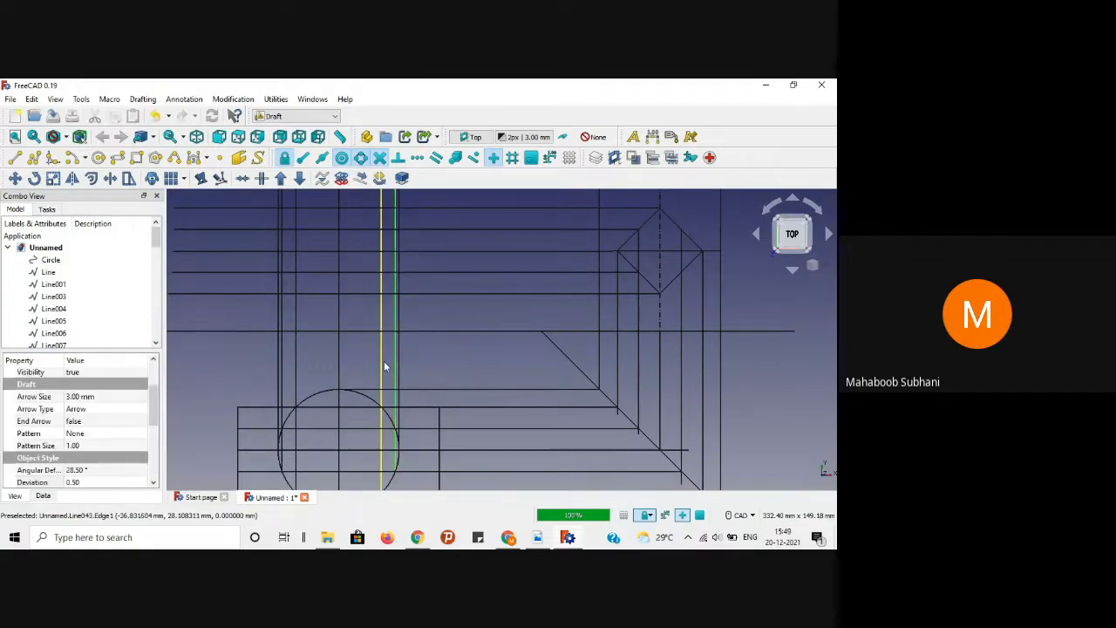
pyautogui.keyDown('ctrl'); pyautogui.click(383, 364); pyautogui.keyUp('ctrl')
pyautogui.keyDown('ctrl'); pyautogui.click(296, 369); pyautogui.keyUp('ctrl')
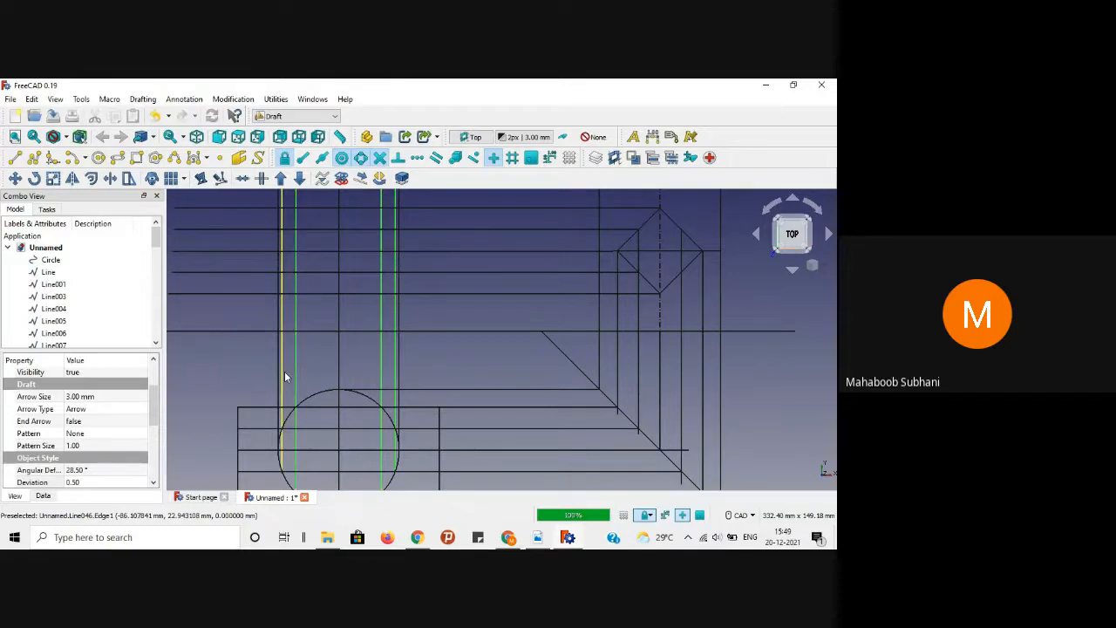
pyautogui.keyDown('ctrl'); pyautogui.click(285, 377); pyautogui.keyUp('ctrl')
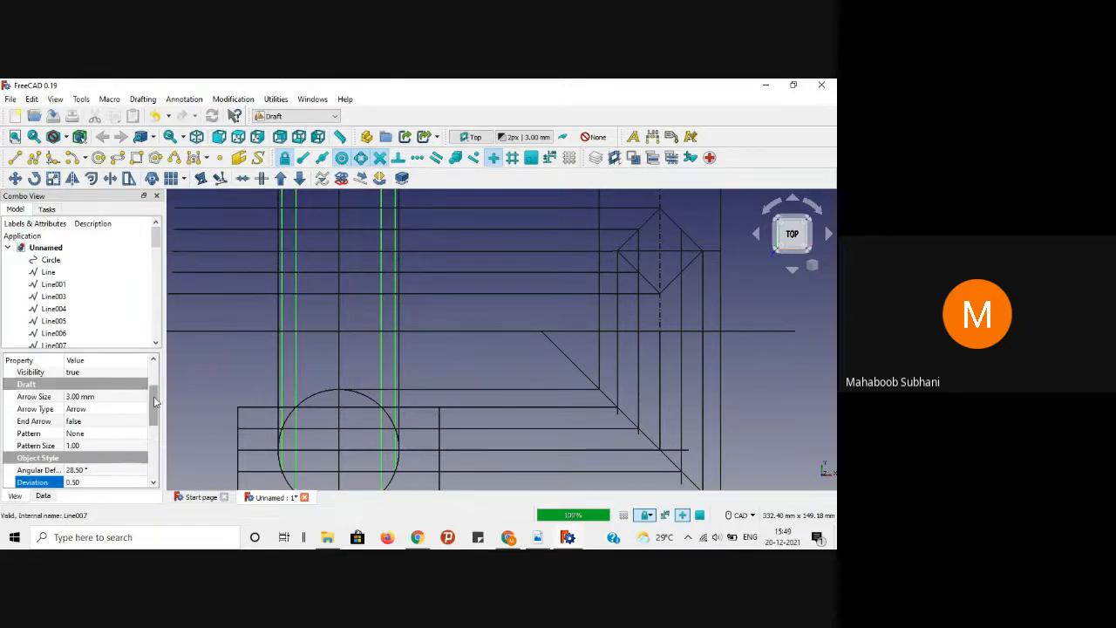
# Step: Set their Angular Deflection to 1° and Deviation to 0.01, deselect, and bring up the reference PDF
pyautogui.scroll(-2, 155, 401)
pyautogui.click(90, 411)
pyautogui.write('1')
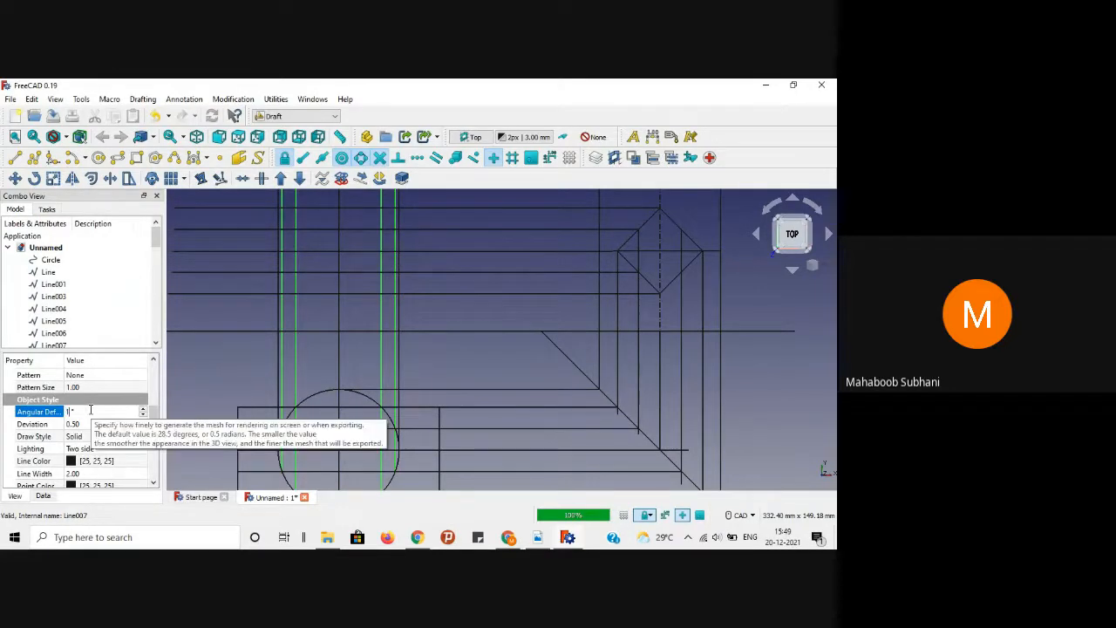
pyautogui.click(77, 424)
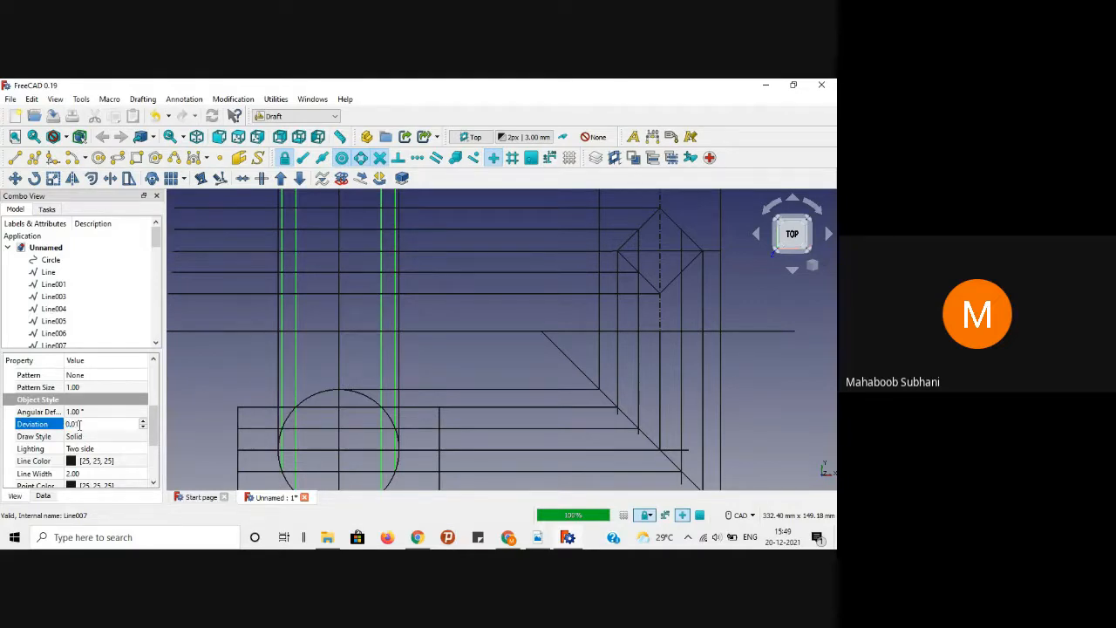
pyautogui.press('Return')
pyautogui.click(225, 372)
pyautogui.scroll(-3, 225, 372)
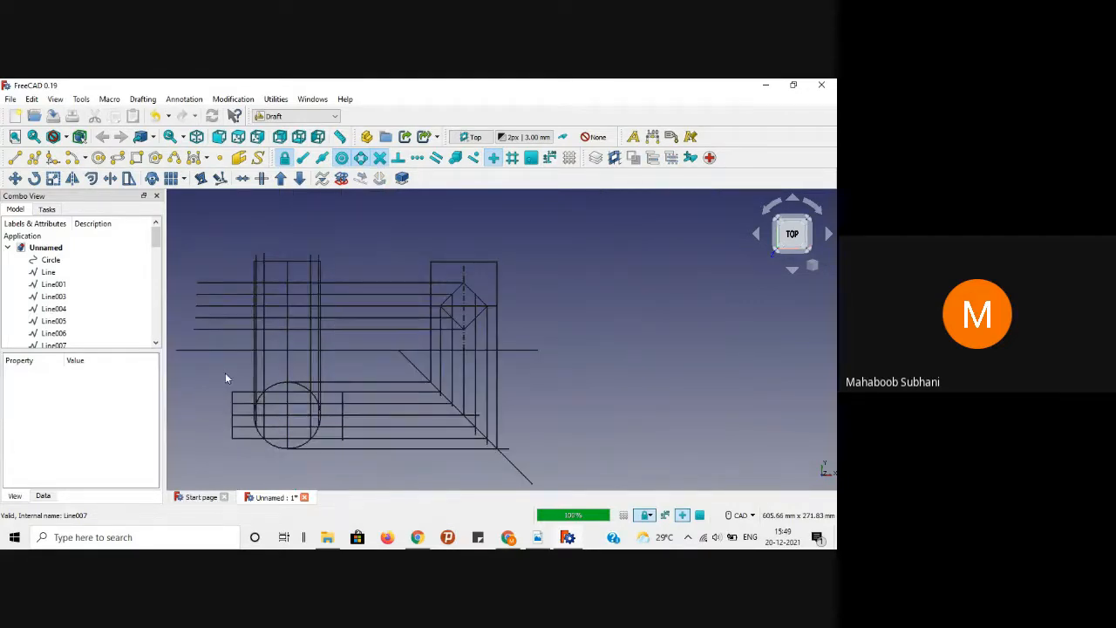
pyautogui.scroll(3, 228, 288)
pyautogui.scroll(-3, 410, 321)
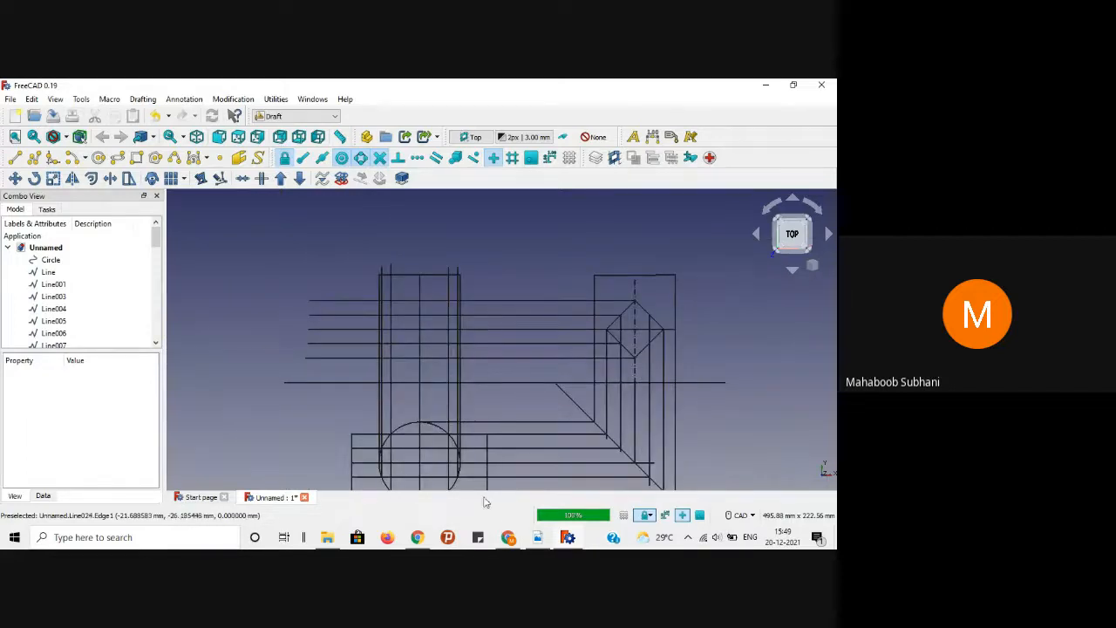
pyautogui.click(538, 538)
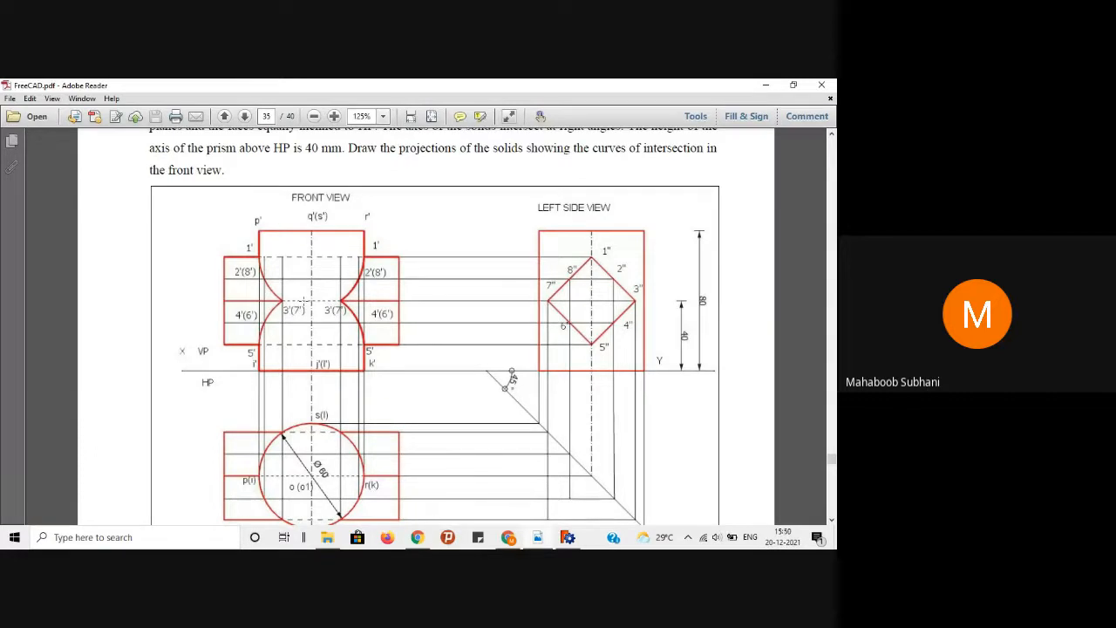
# Step: Minimize Adobe Reader after reviewing the front and side views to return to FreeCAD
pyautogui.click(765, 85)
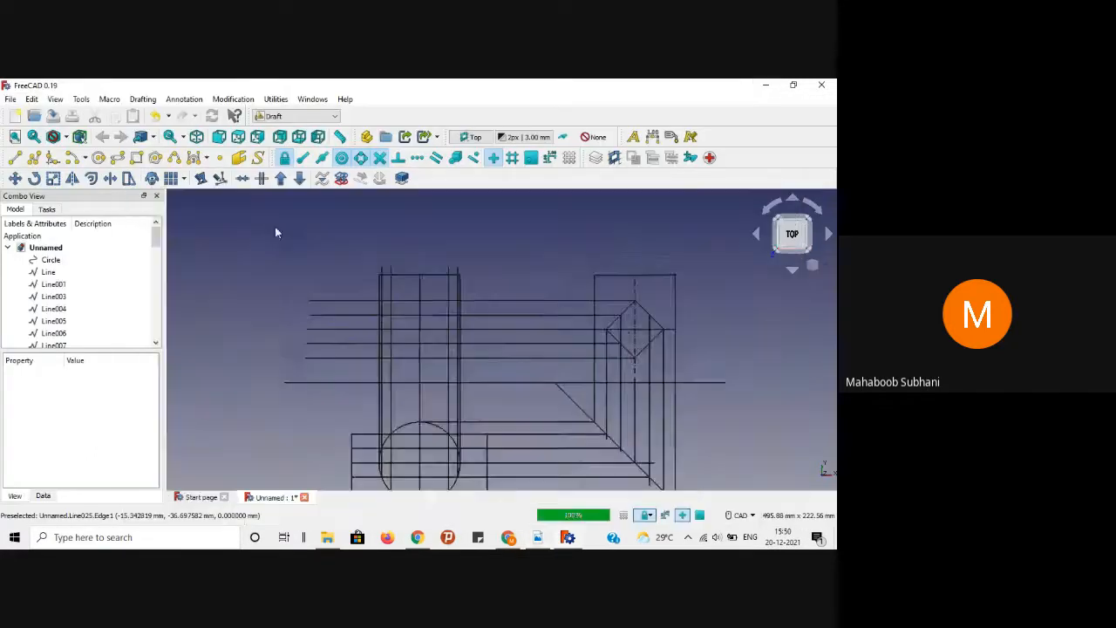
# Step: Draw a vertical projection line from the lower line up to its top point
pyautogui.click(15, 157)
pyautogui.scroll(3, 468, 402)
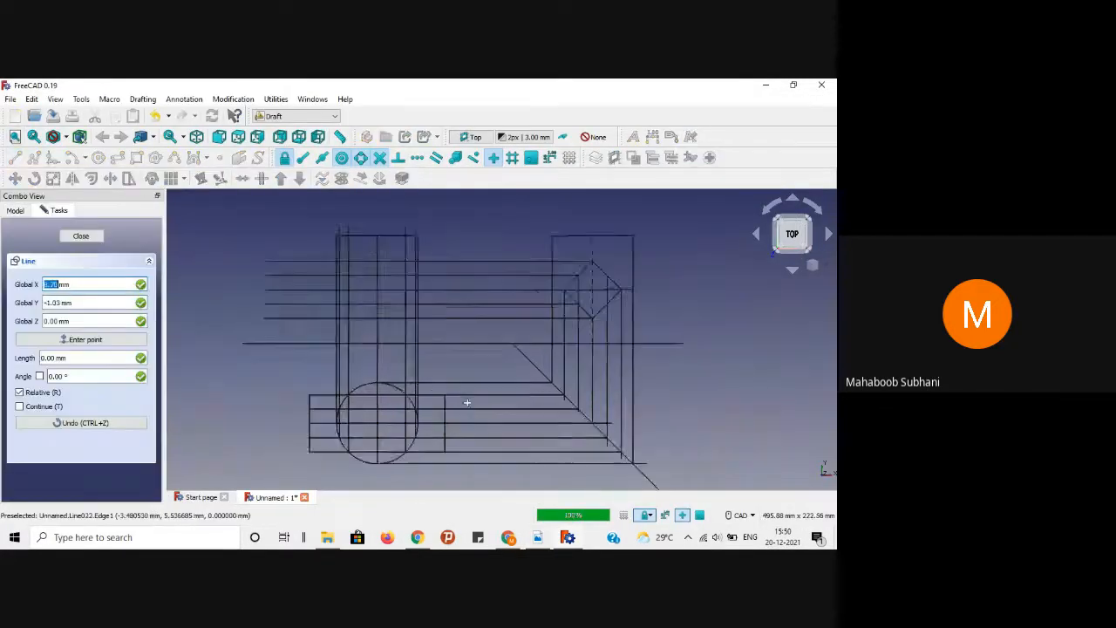
pyautogui.scroll(-2, 468, 402)
pyautogui.click(442, 440)
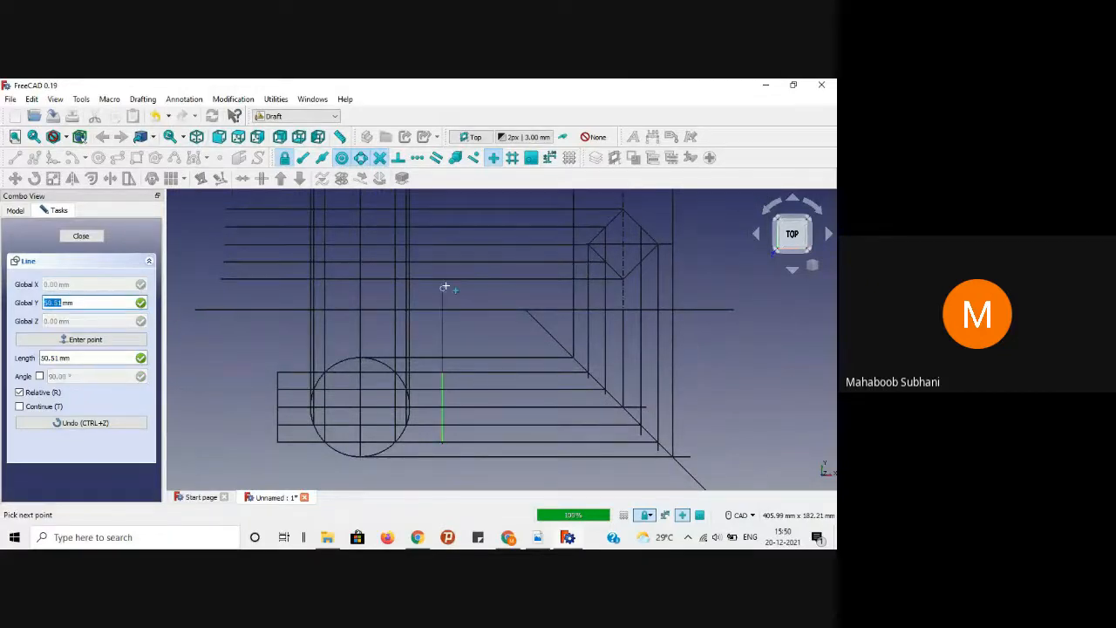
pyautogui.scroll(2, 444, 280)
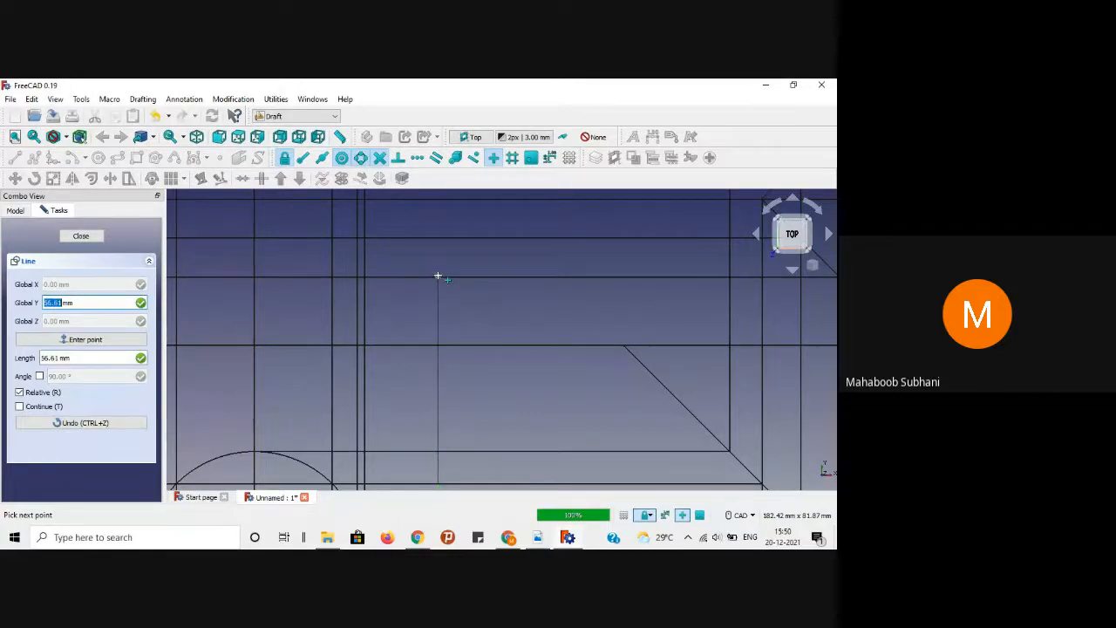
pyautogui.scroll(3, 438, 277)
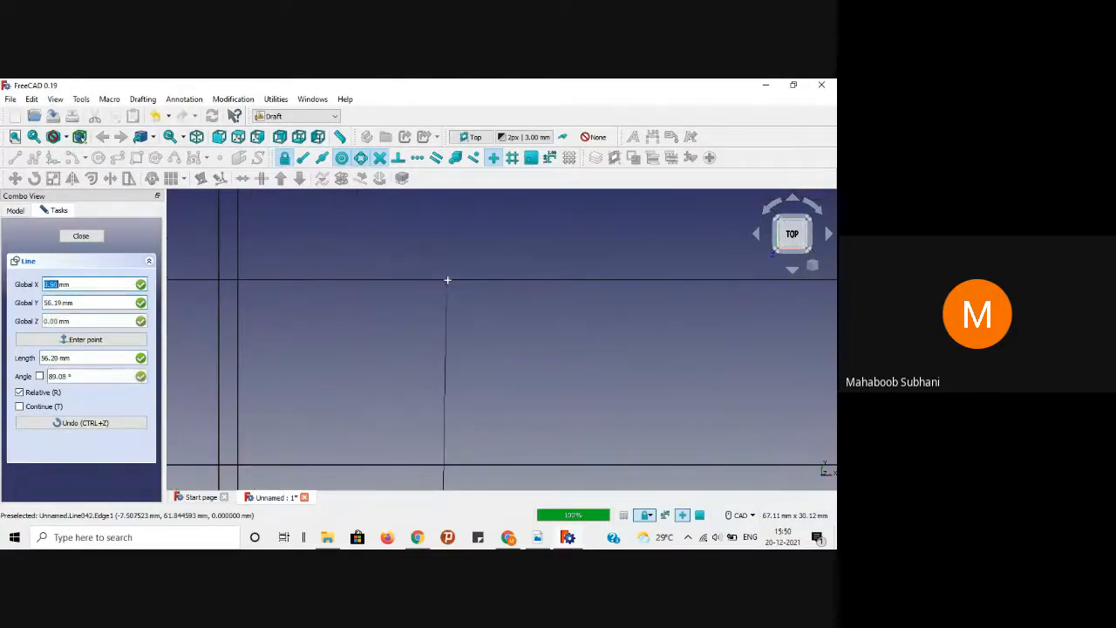
pyautogui.click(442, 282)
pyautogui.scroll(-5, 467, 340)
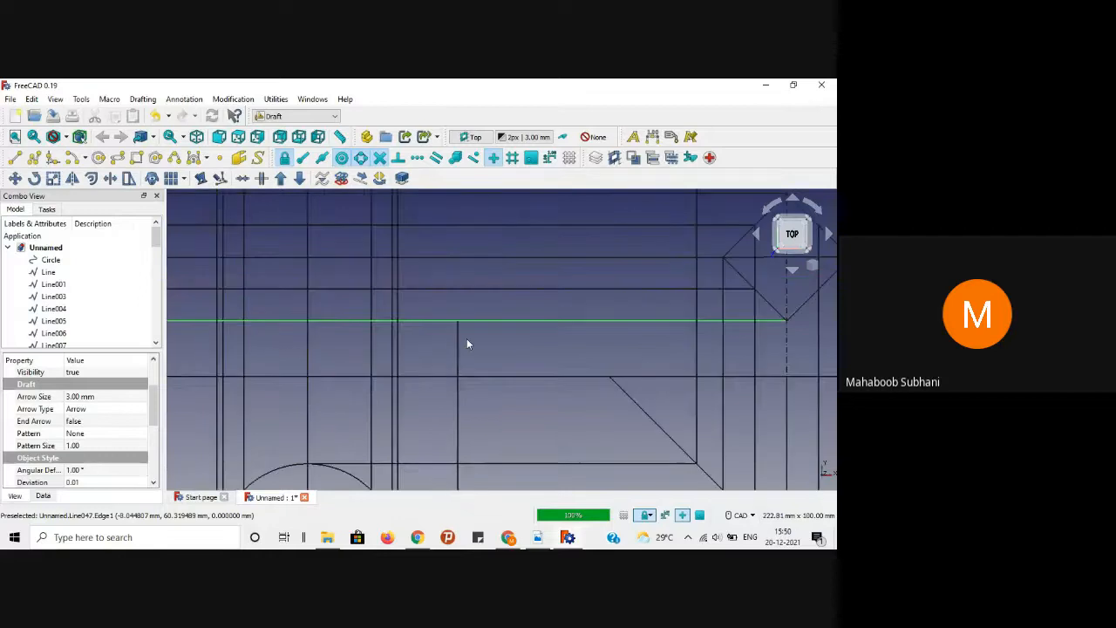
# Step: Draw a second vertical line from the lower-left corner vertex up to the horizontal line above
pyautogui.click(15, 157)
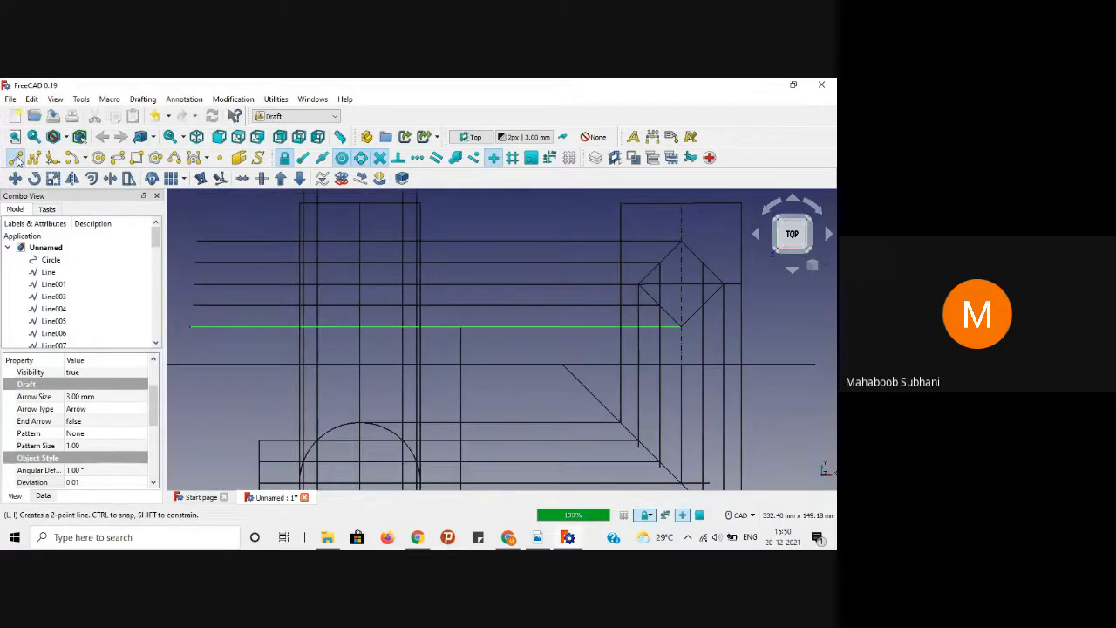
pyautogui.click(258, 453)
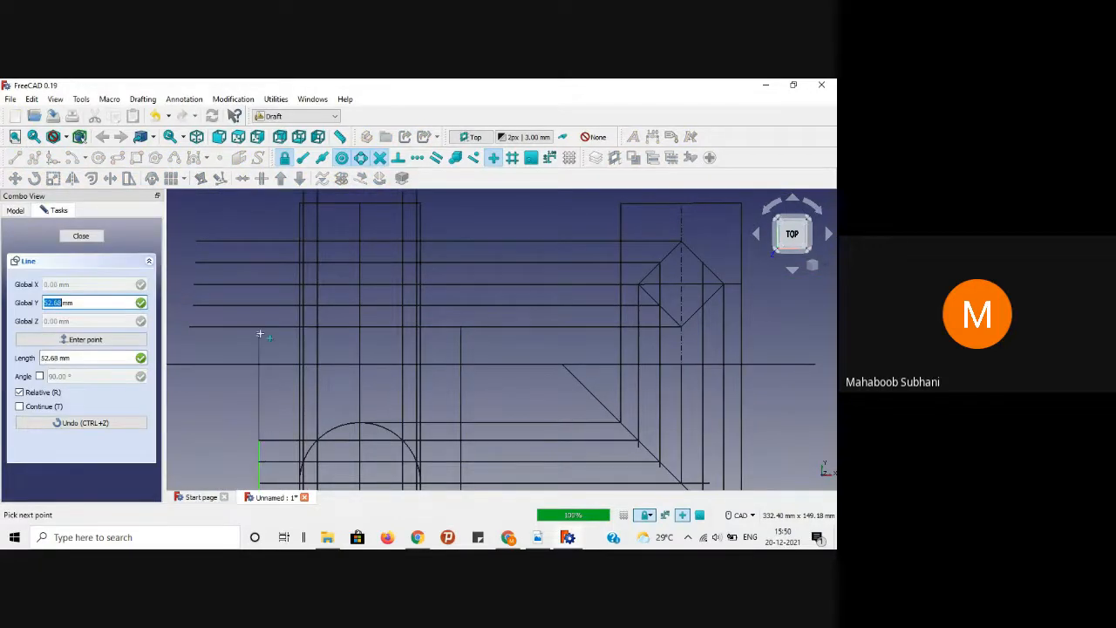
pyautogui.scroll(3, 260, 326)
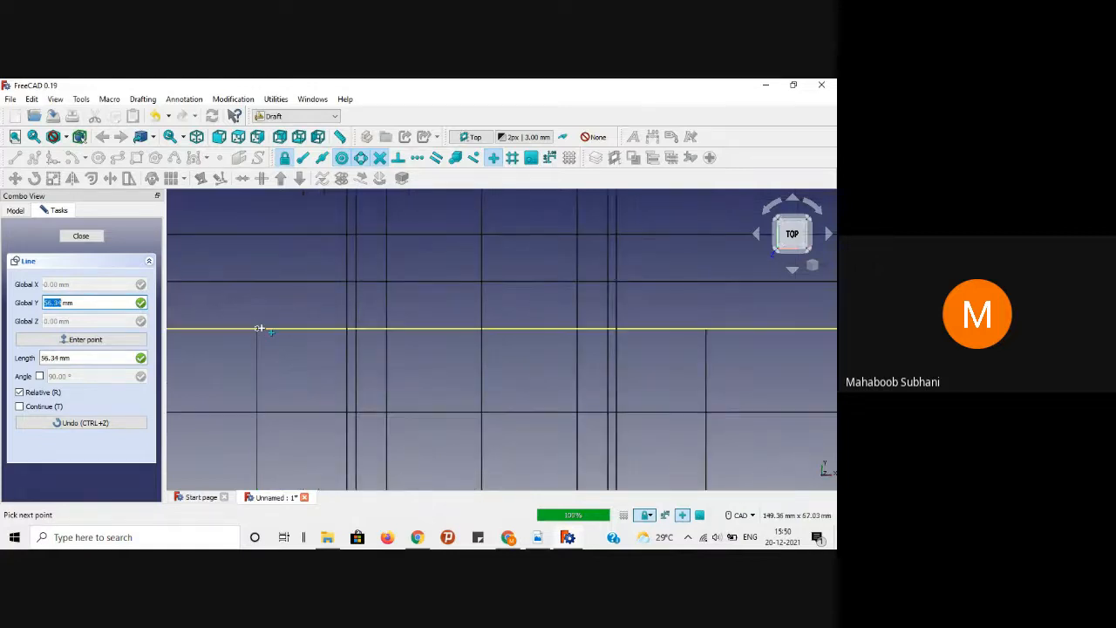
pyautogui.click(258, 325)
pyautogui.scroll(-3, 303, 393)
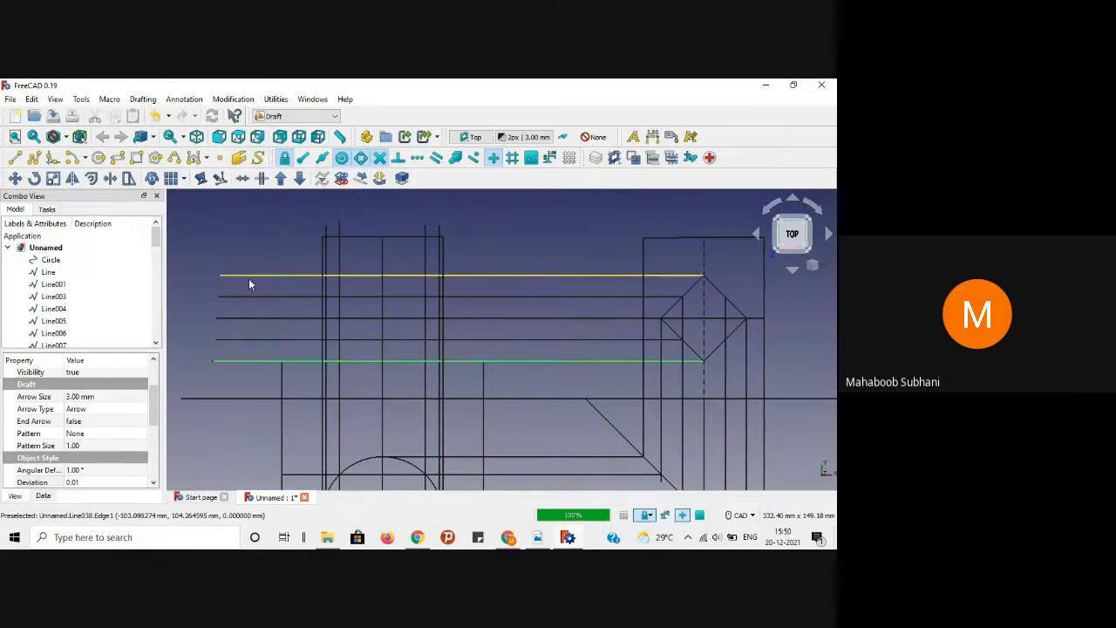
# Step: Extend a vertical line from an endpoint, constrained vertical, up to the top horizontal line
pyautogui.click(19, 160)
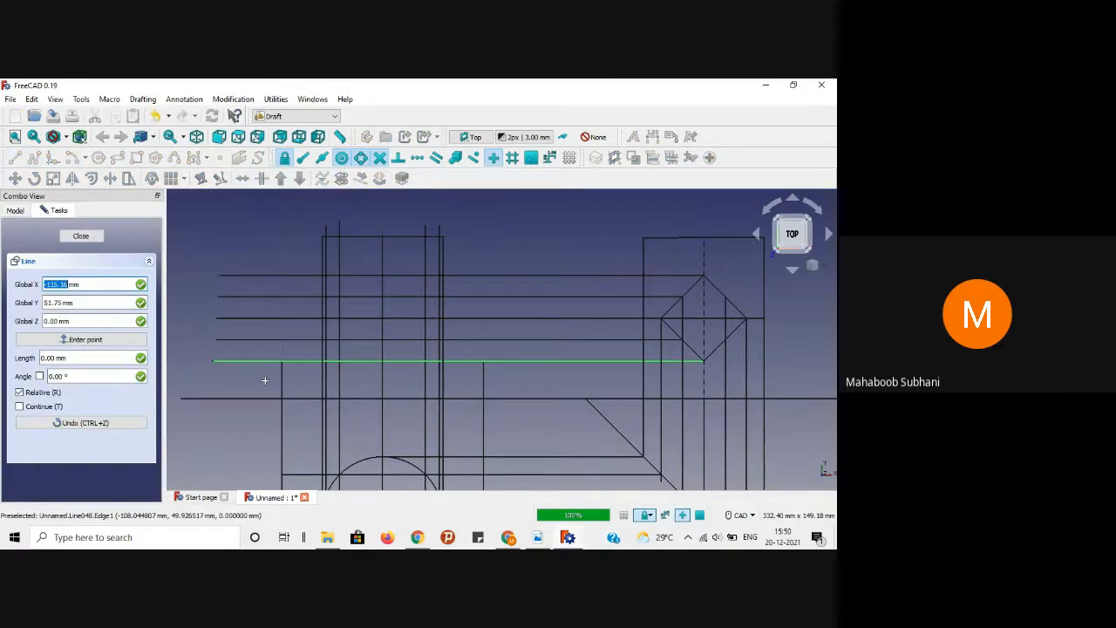
pyautogui.press('Escape')
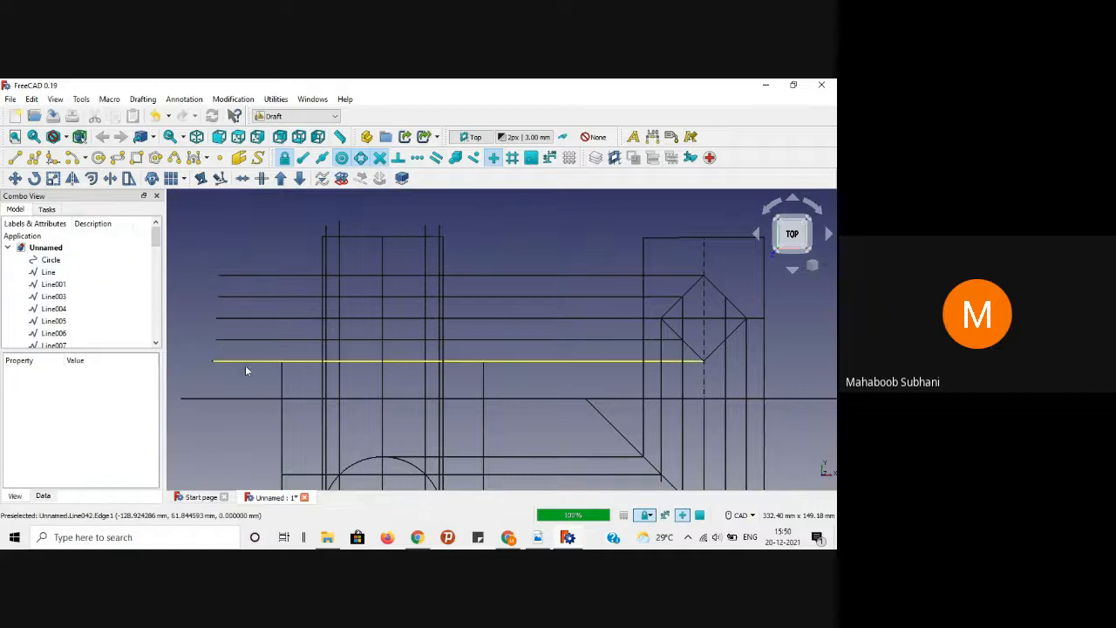
pyautogui.click(15, 157)
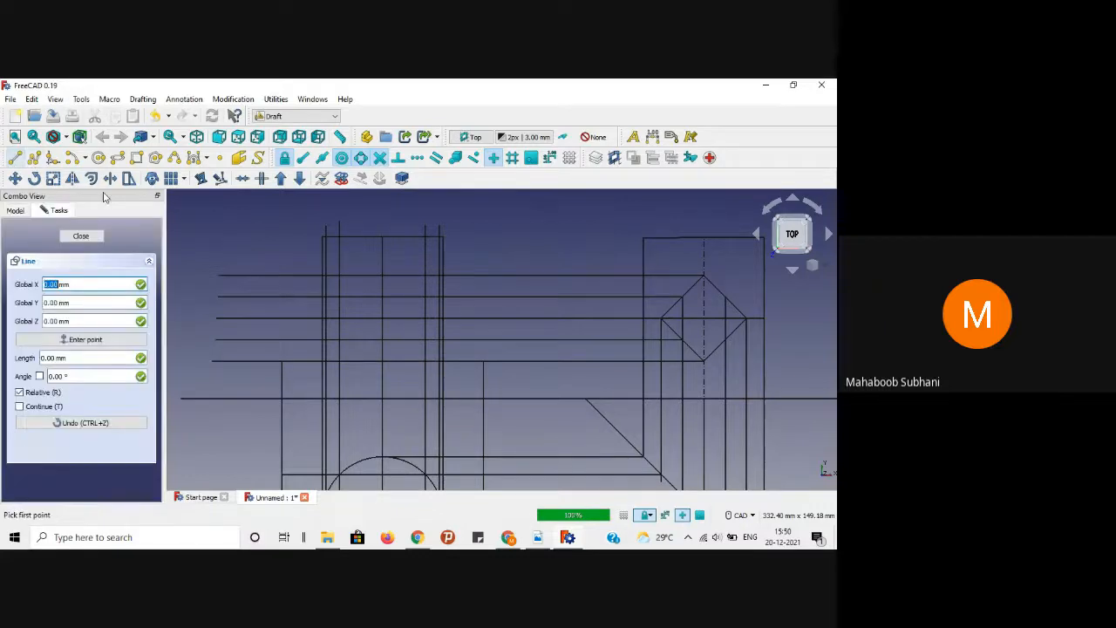
pyautogui.click(280, 380)
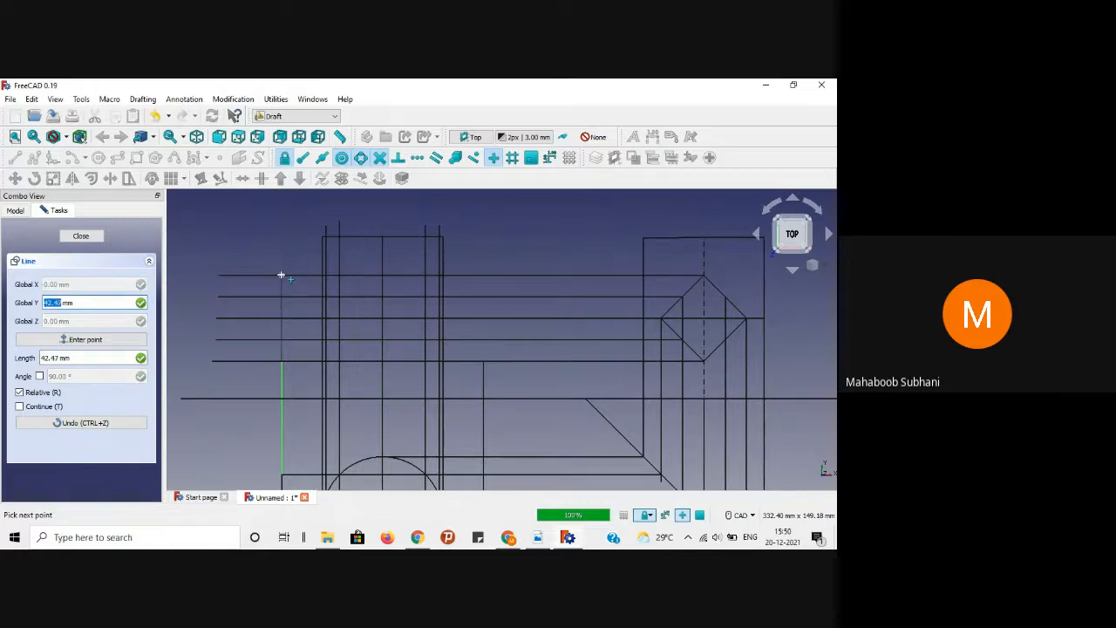
pyautogui.scroll(3, 279, 274)
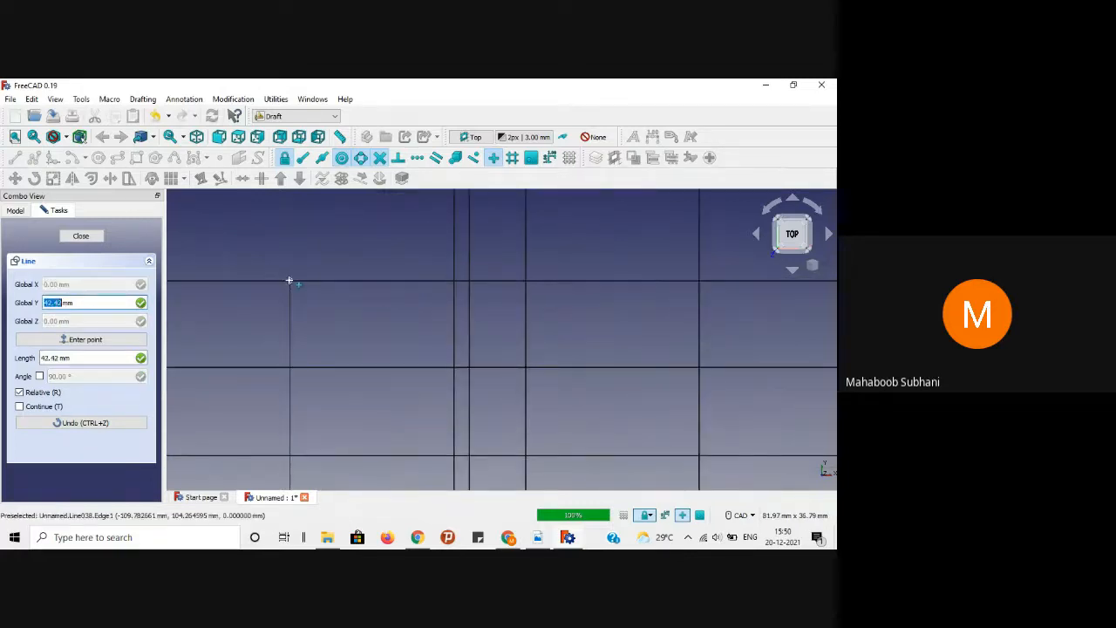
pyautogui.press('y')
pyautogui.click(288, 280)
pyautogui.scroll(-5, 283, 300)
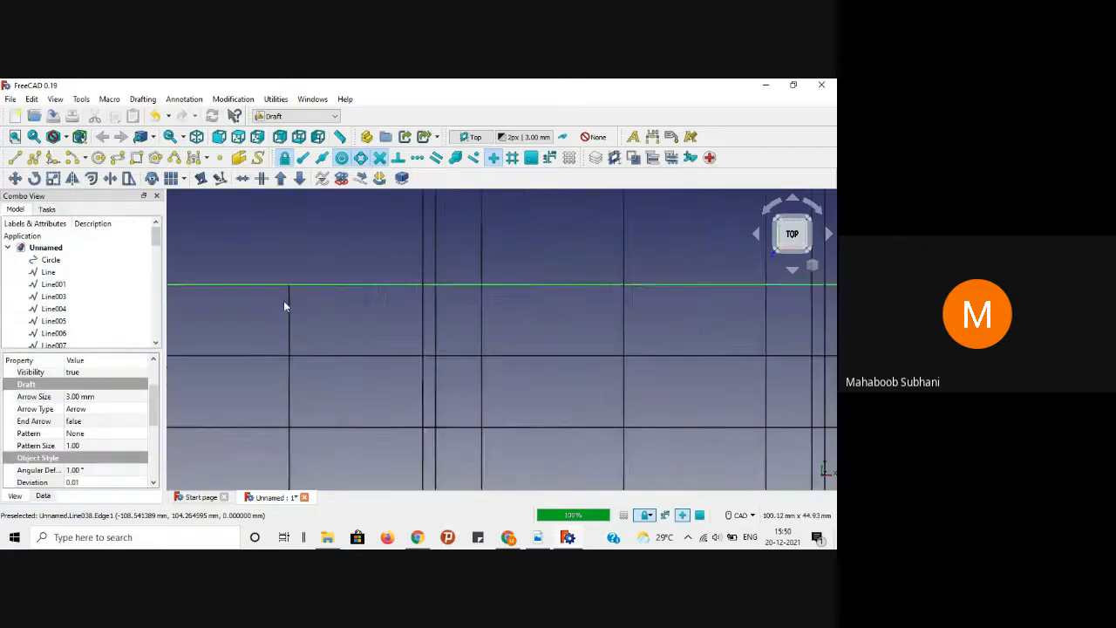
pyautogui.click(263, 253)
pyautogui.scroll(-2, 362, 326)
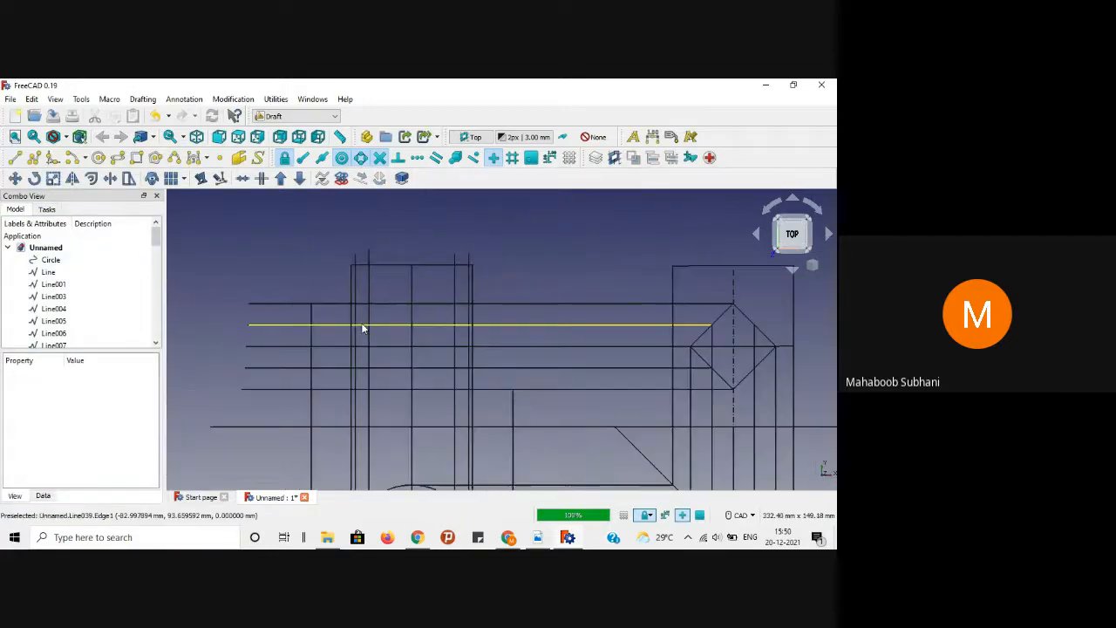
# Step: Draw another vertical line from a vertical line's top end up to the top horizontal line
pyautogui.click(15, 157)
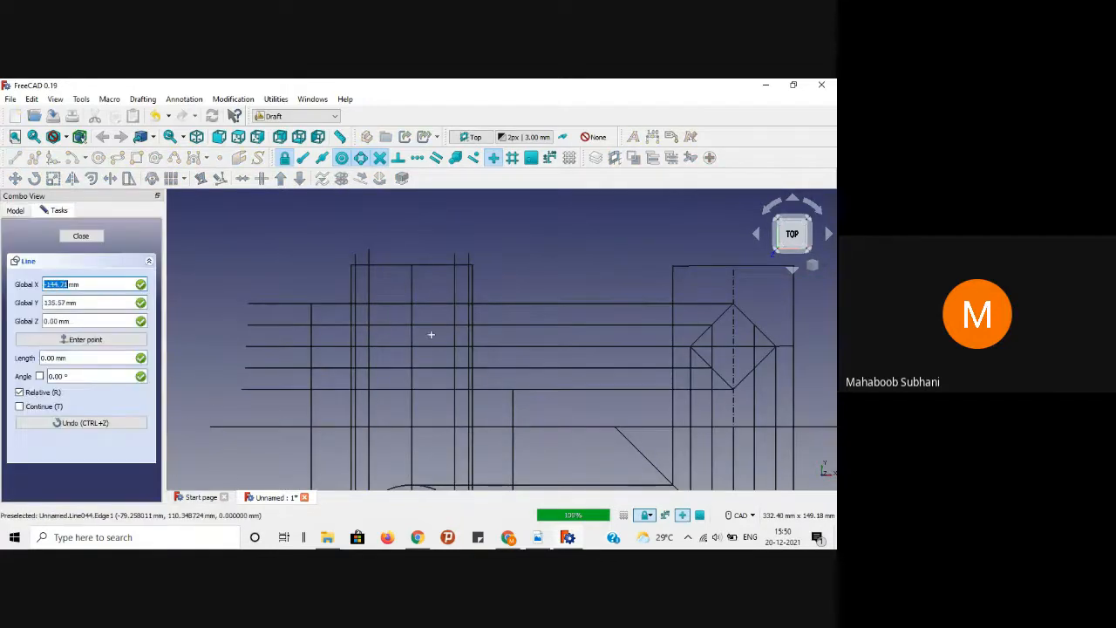
pyautogui.click(513, 389)
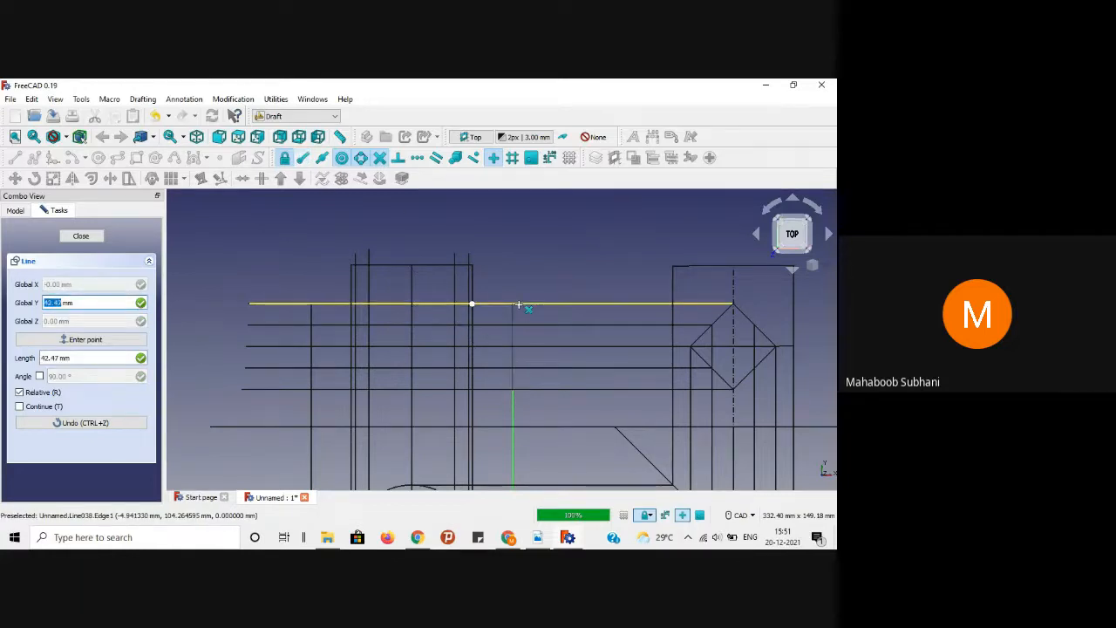
pyautogui.click(520, 303)
pyautogui.scroll(-3, 515, 388)
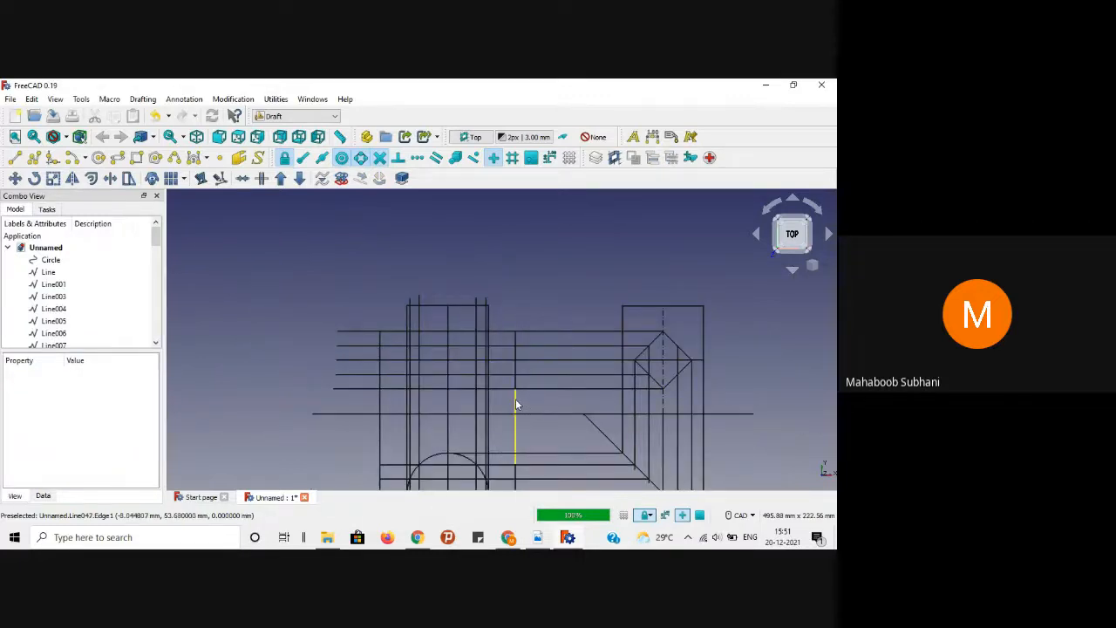
# Step: Delete the two unneeded vertical lines
pyautogui.click(516, 403)
pyautogui.press('Delete')
pyautogui.click(380, 407)
pyautogui.press('Delete')
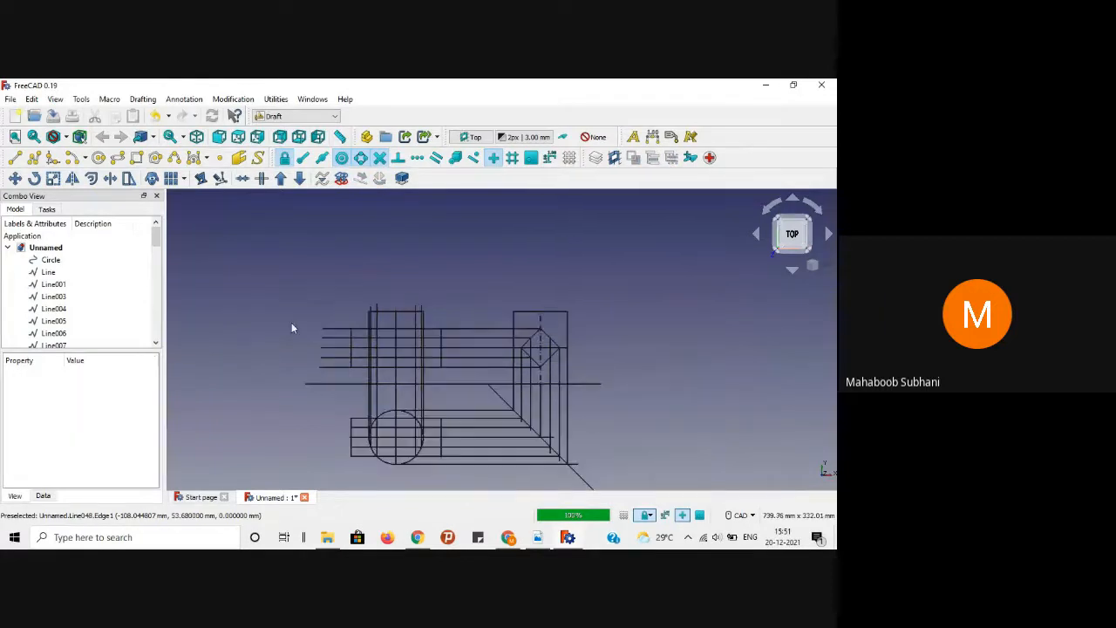
pyautogui.scroll(4, 444, 266)
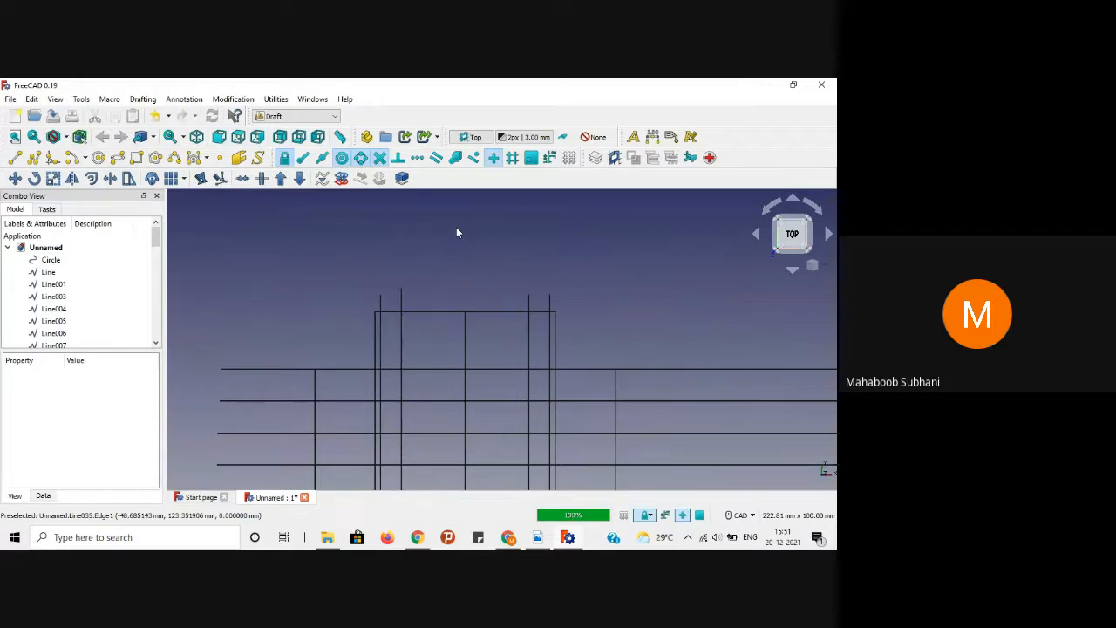
pyautogui.scroll(3, 388, 262)
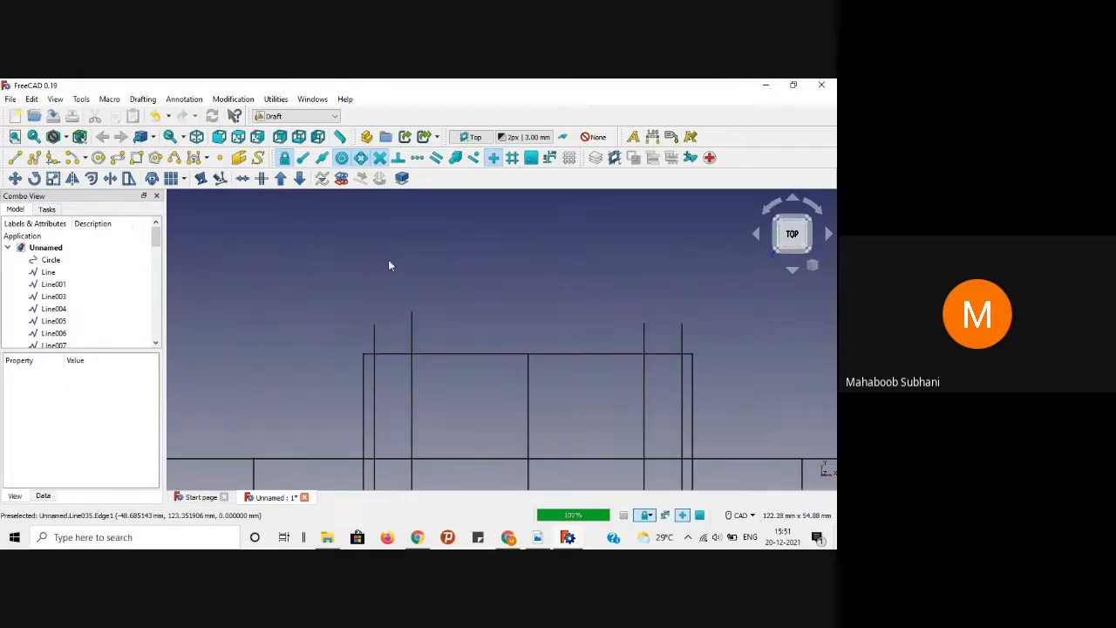
pyautogui.click(375, 385)
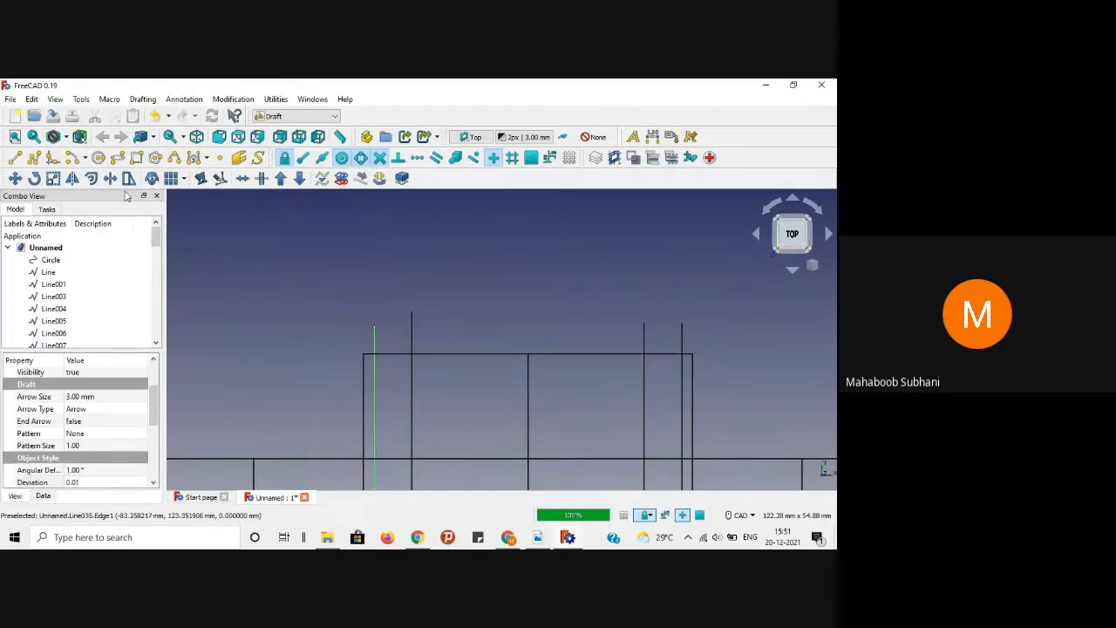
pyautogui.click(111, 178)
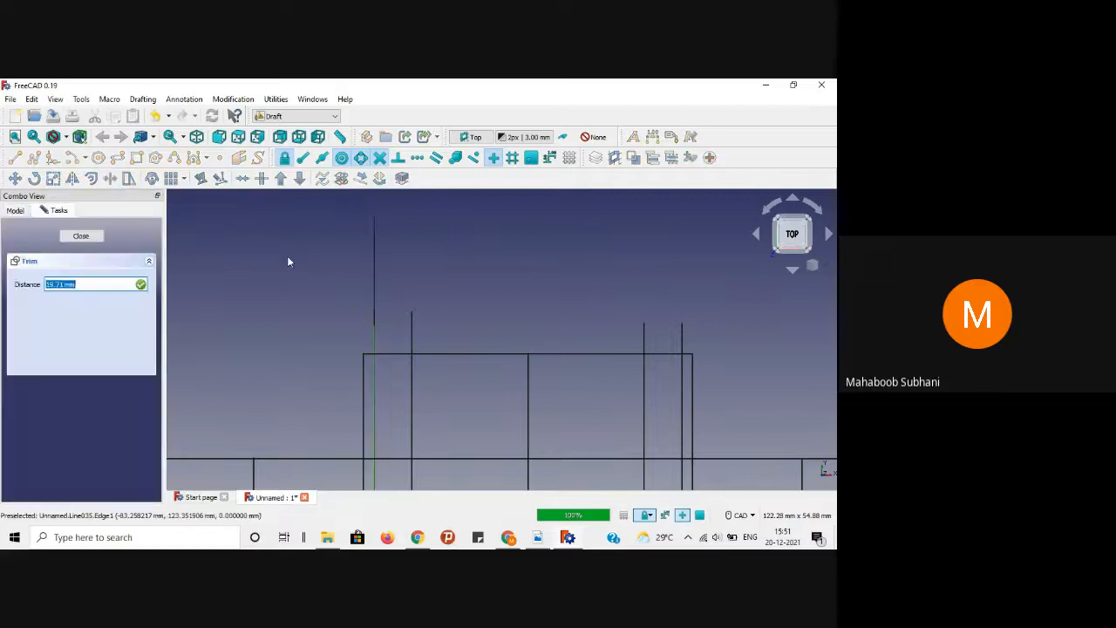
pyautogui.click(388, 354)
pyautogui.click(403, 339)
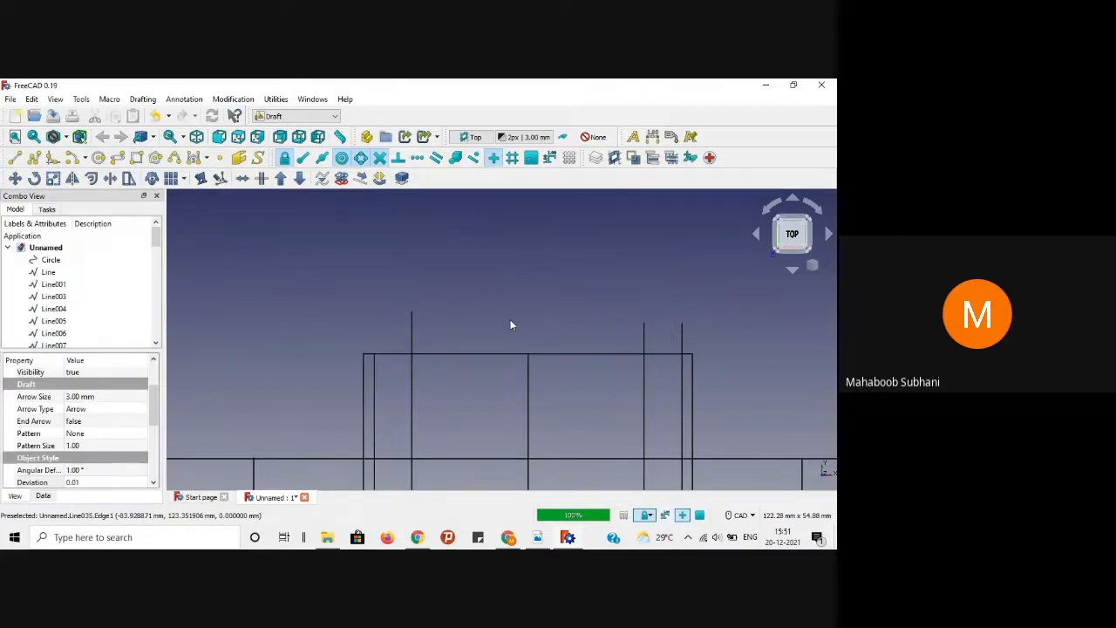
pyautogui.click(412, 332)
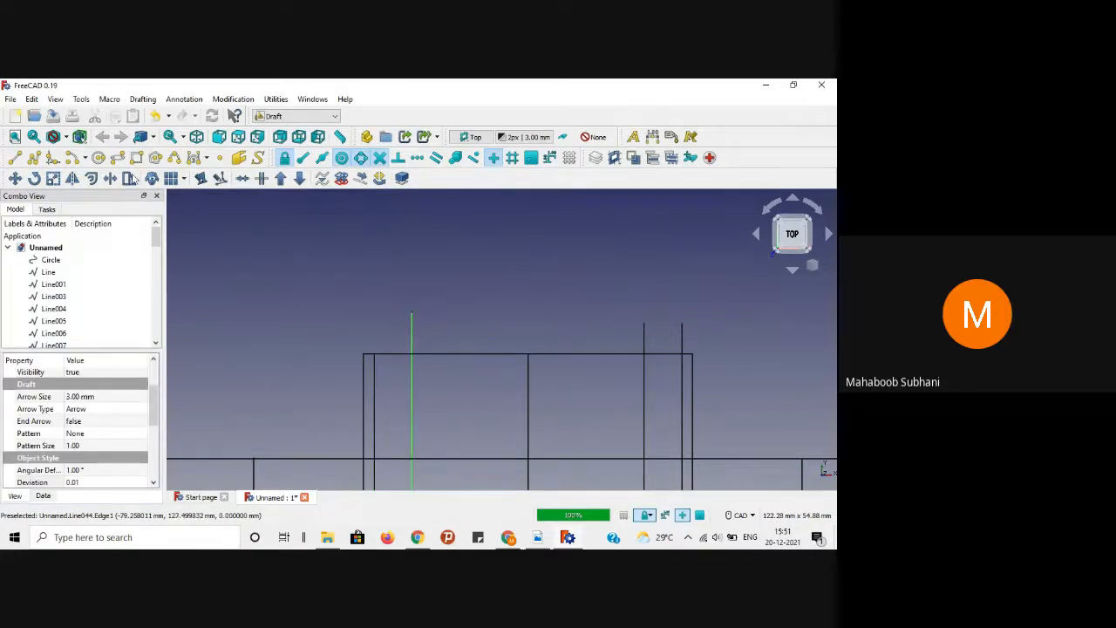
pyautogui.click(111, 178)
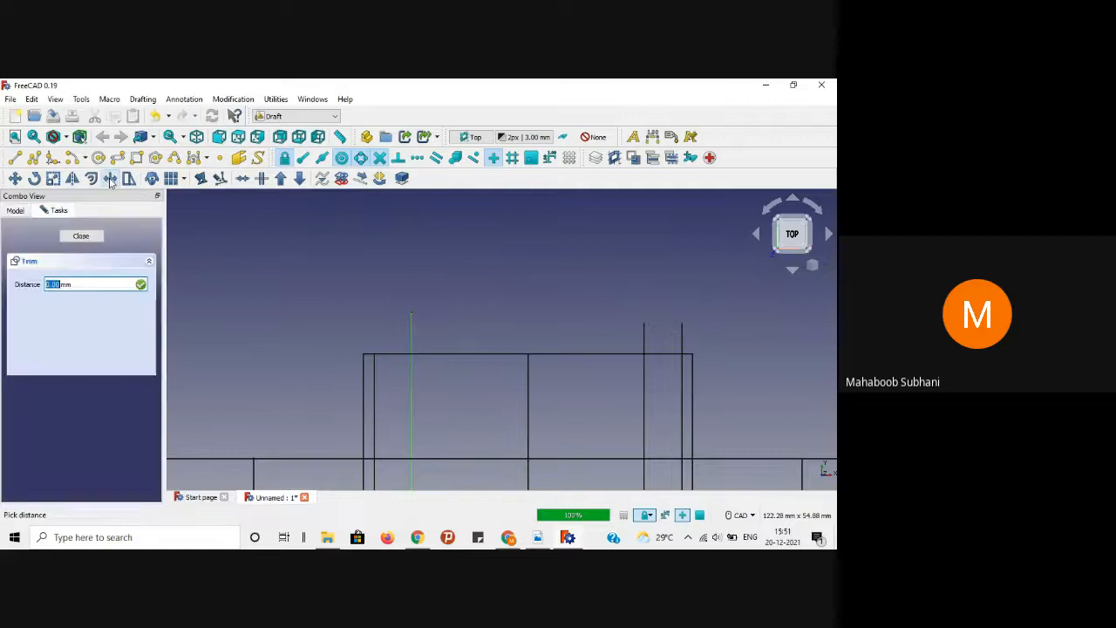
pyautogui.click(430, 354)
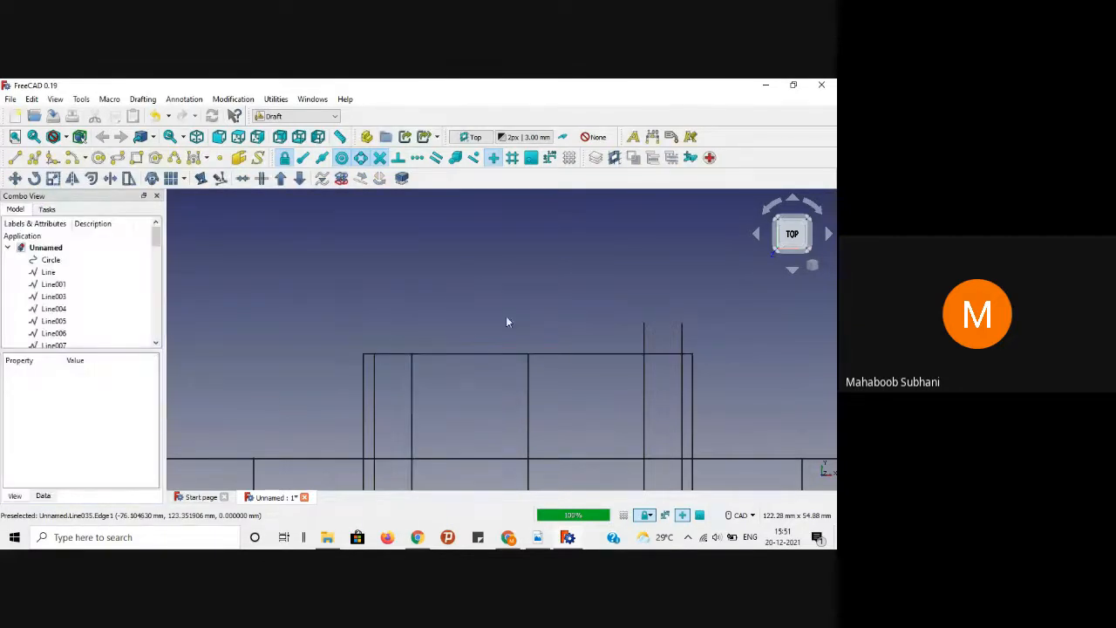
pyautogui.click(642, 336)
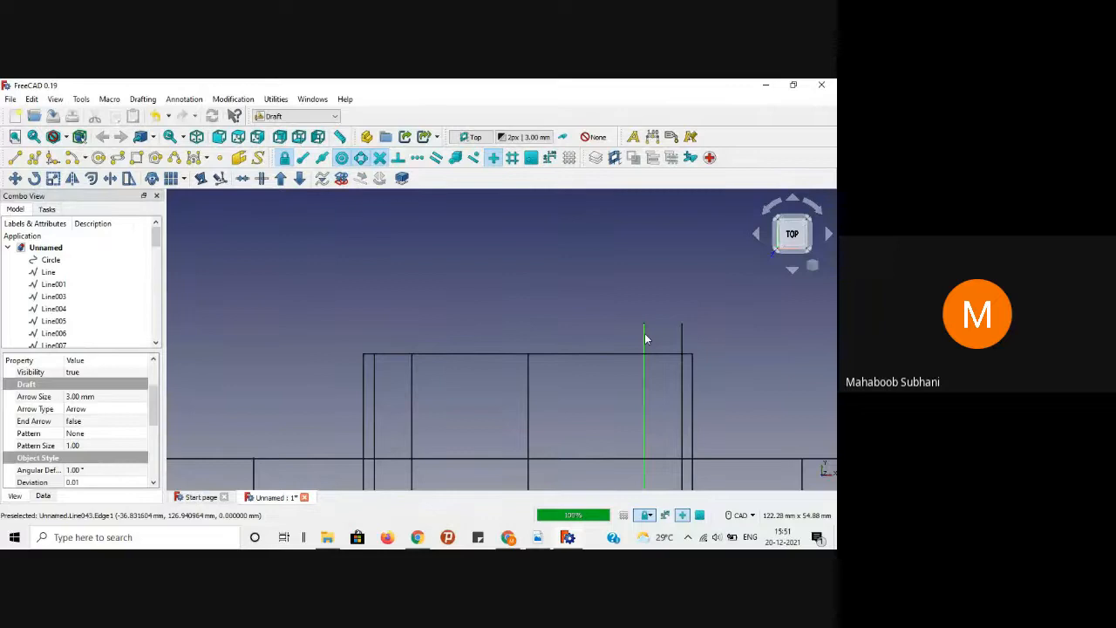
pyautogui.click(110, 177)
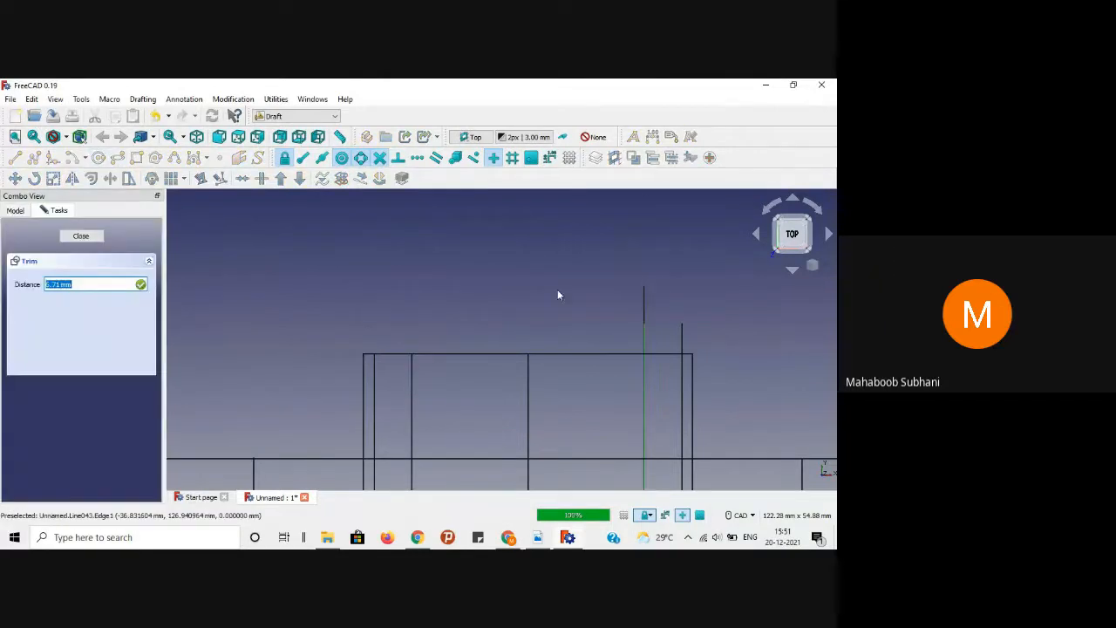
pyautogui.click(590, 352)
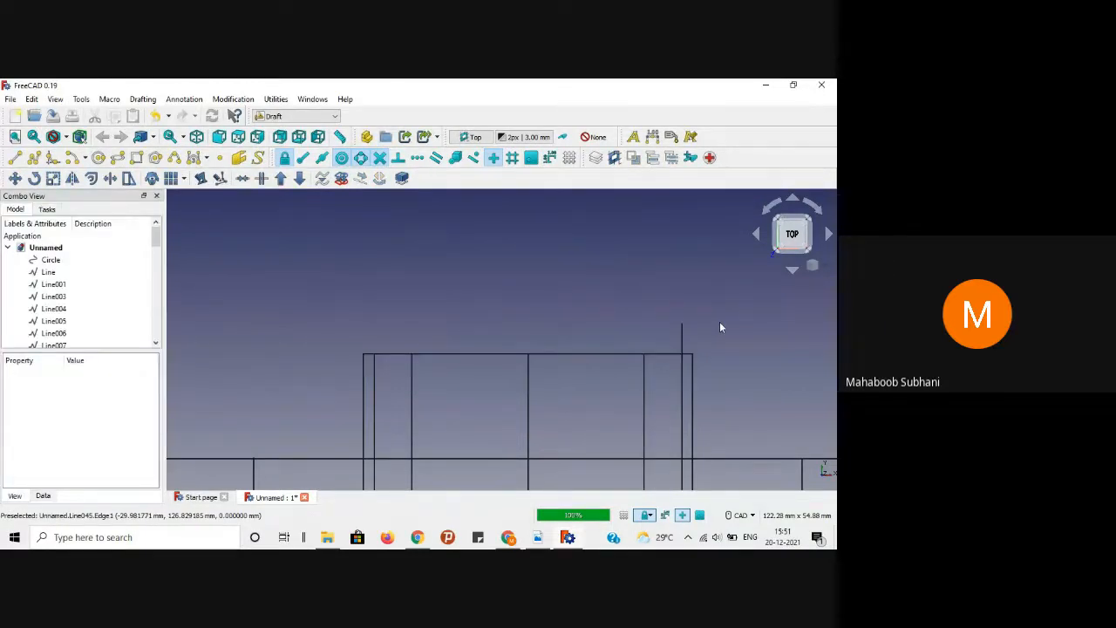
pyautogui.moveTo(728, 317); pyautogui.dragTo(608, 282, button='middle')
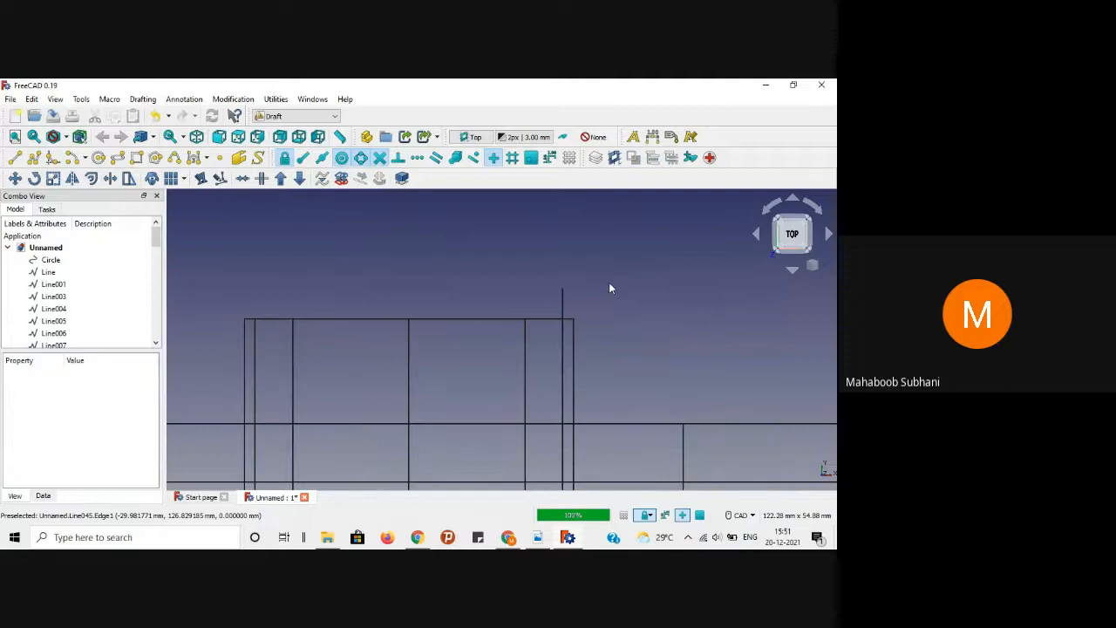
pyautogui.click(563, 301)
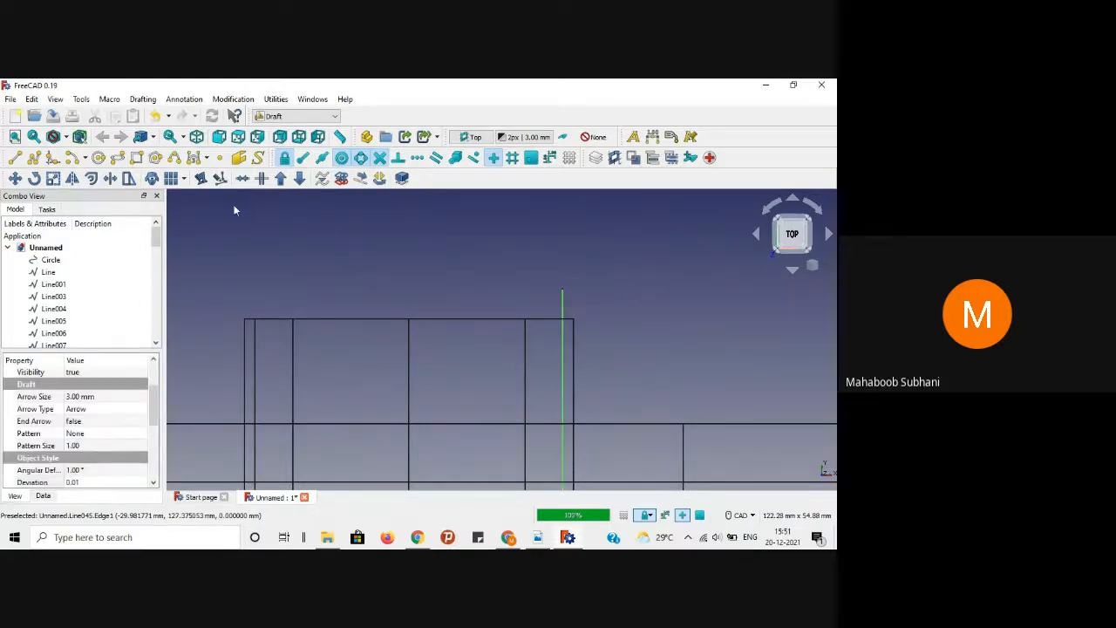
pyautogui.click(111, 177)
pyautogui.click(544, 319)
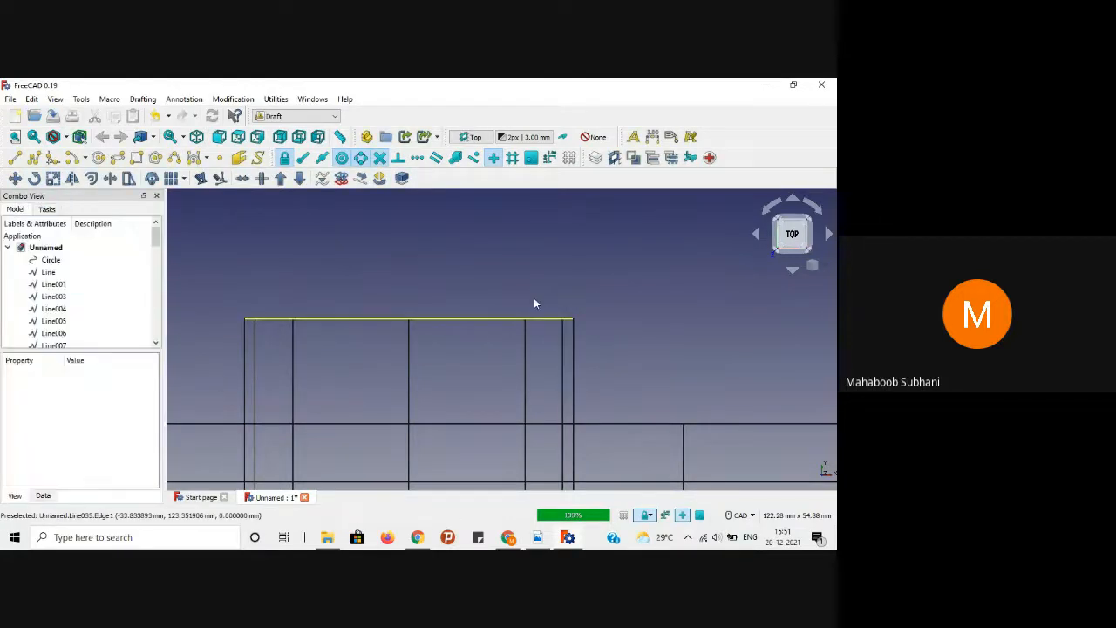
pyautogui.scroll(-5, 500, 241)
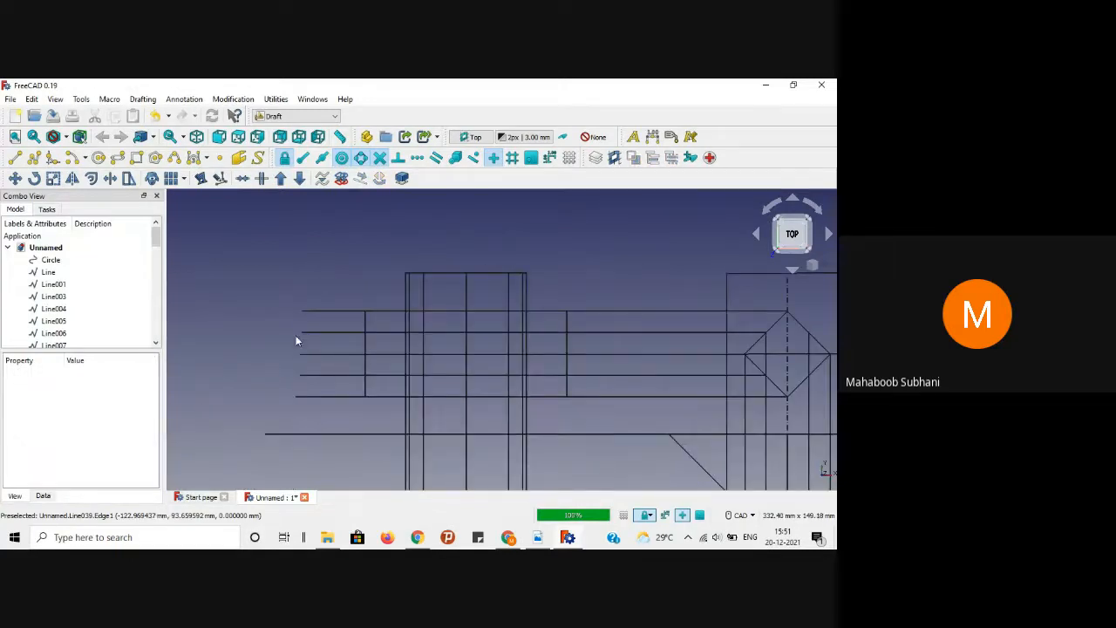
pyautogui.scroll(2, 326, 339)
pyautogui.scroll(-2, 322, 341)
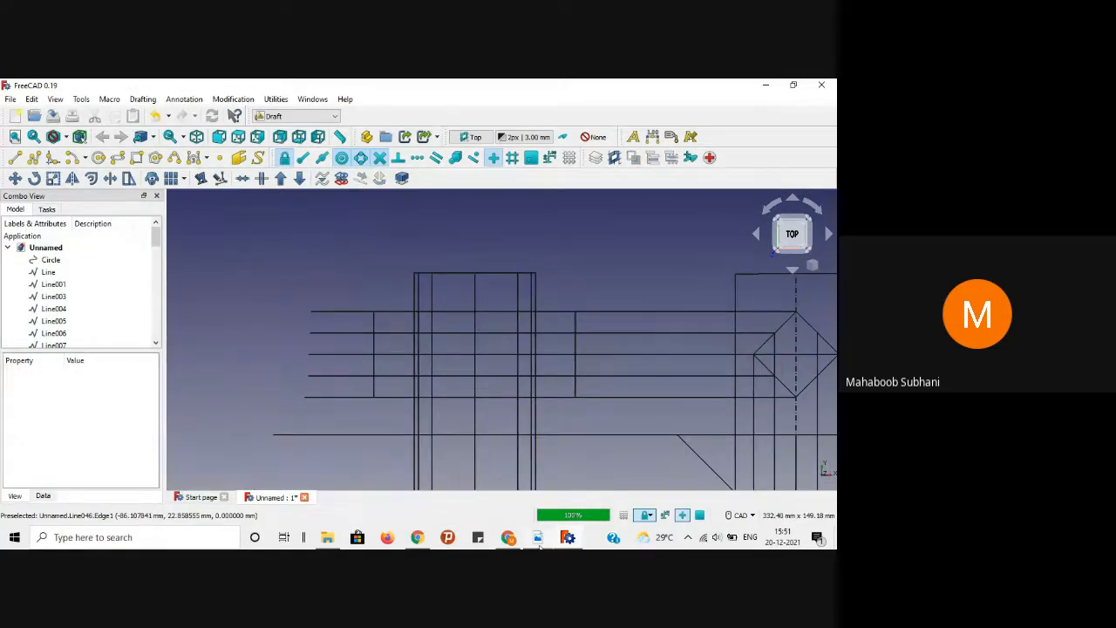
pyautogui.click(538, 537)
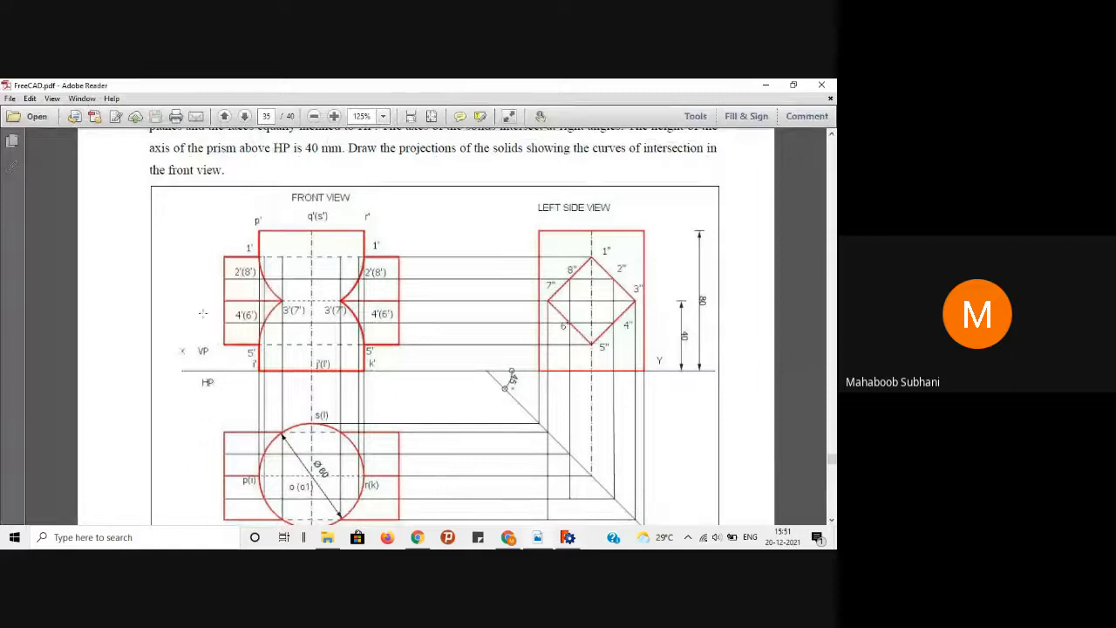
pyautogui.click(765, 85)
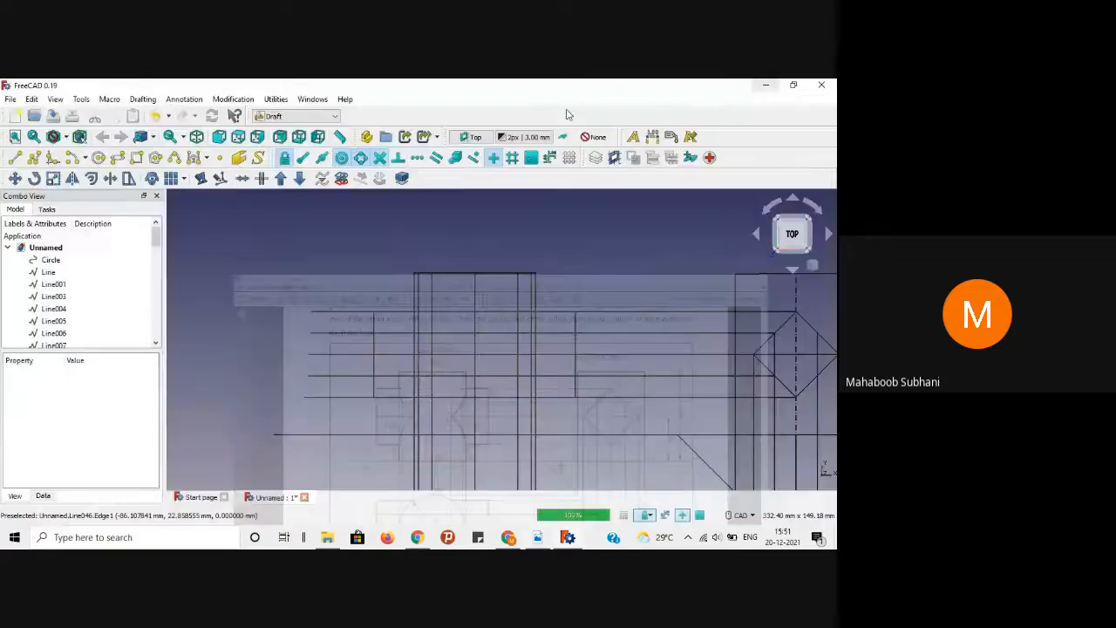
# Step: Trim the top three left horizontal projection lines back to the vertical edge with Trimex
pyautogui.scroll(1, 326, 300)
pyautogui.scroll(1, 371, 303)
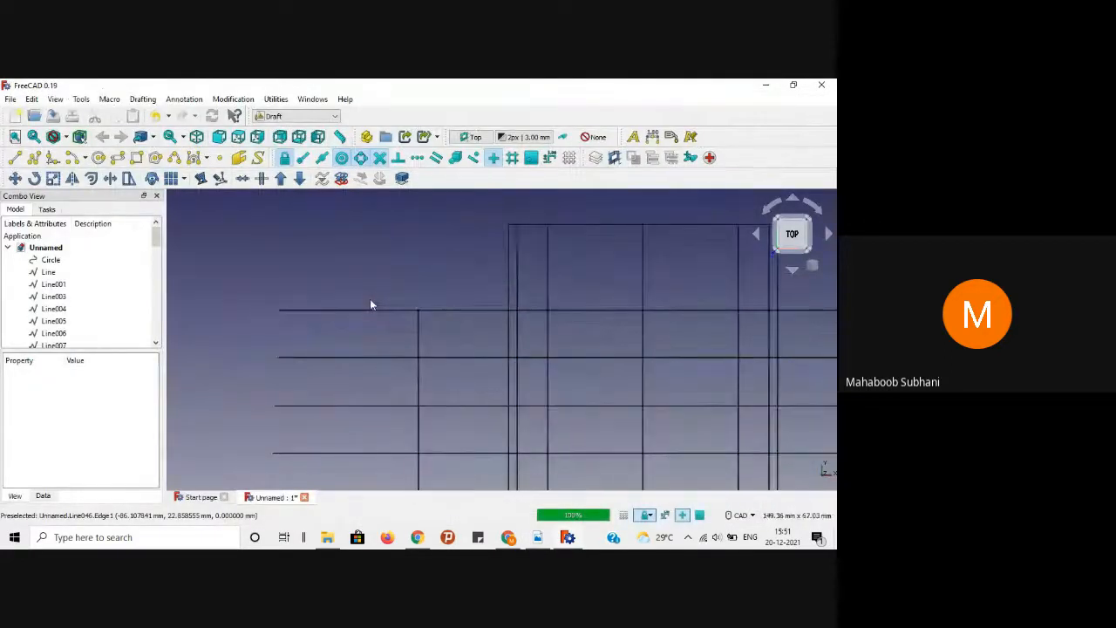
pyautogui.click(366, 311)
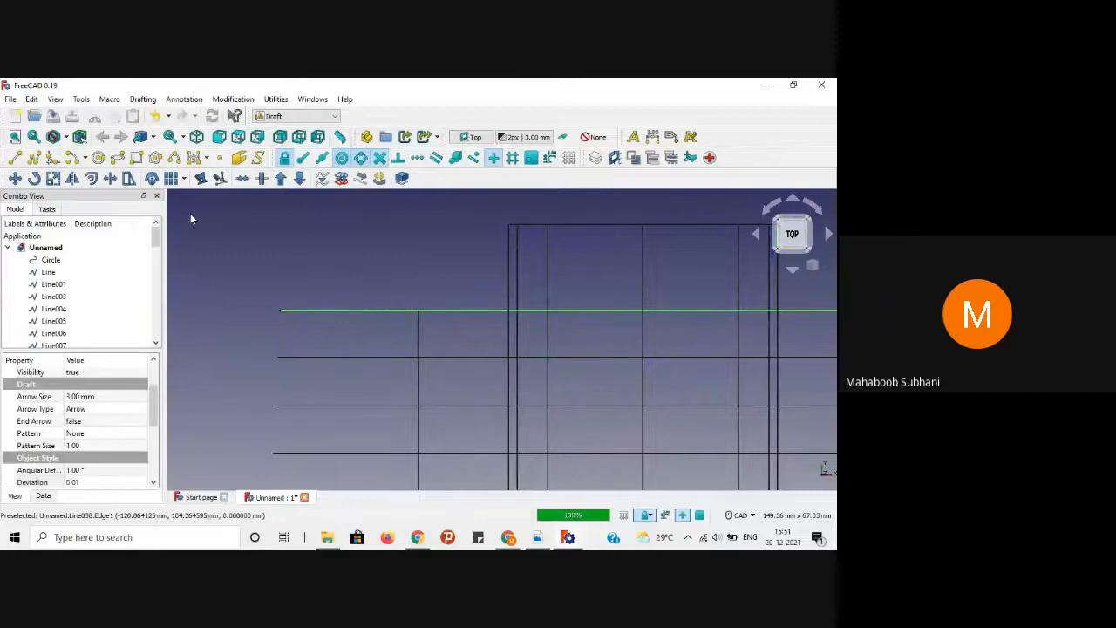
pyautogui.click(111, 179)
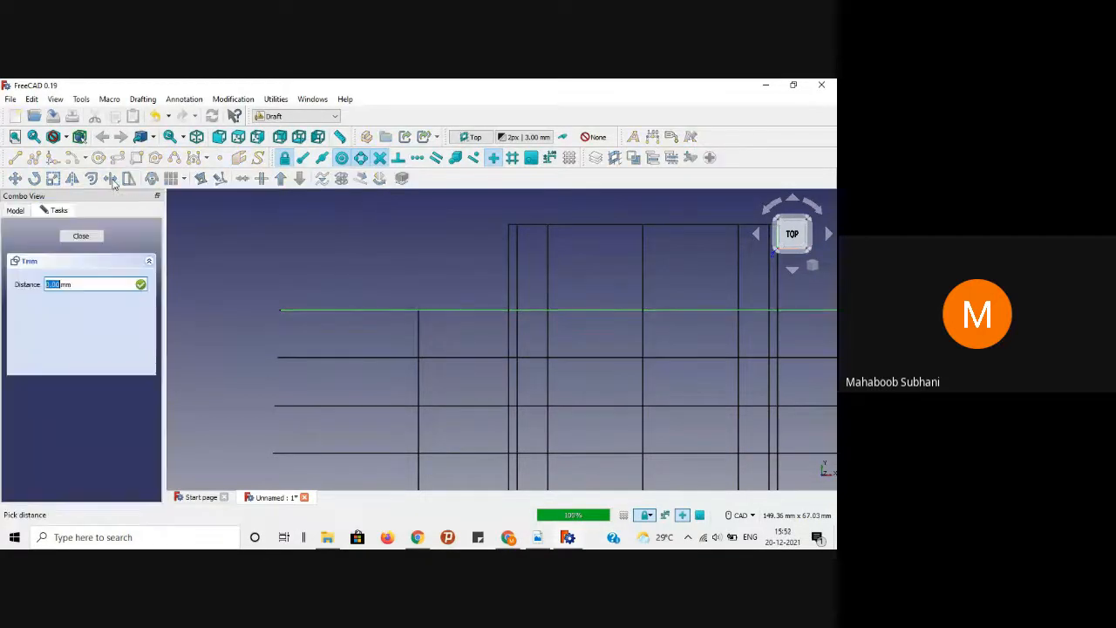
pyautogui.click(418, 340)
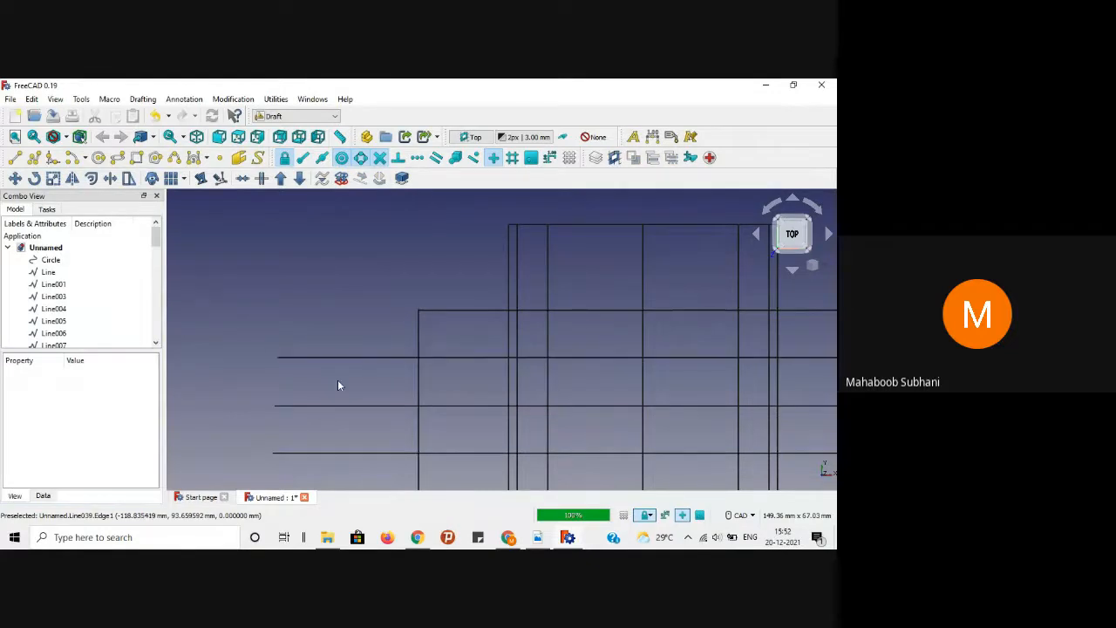
pyautogui.click(352, 358)
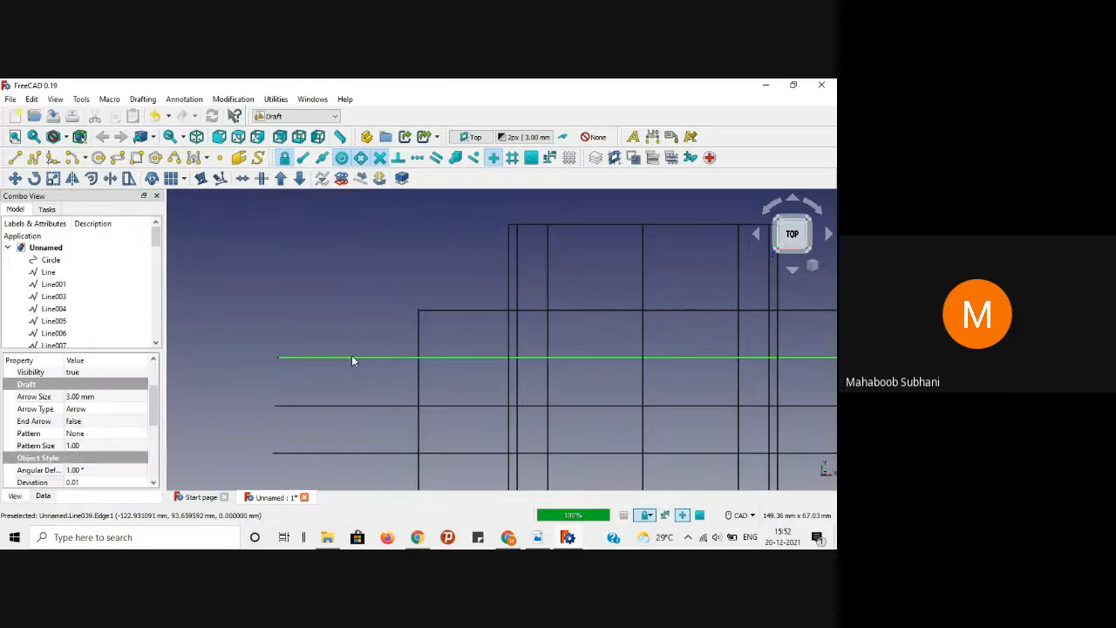
pyautogui.click(110, 178)
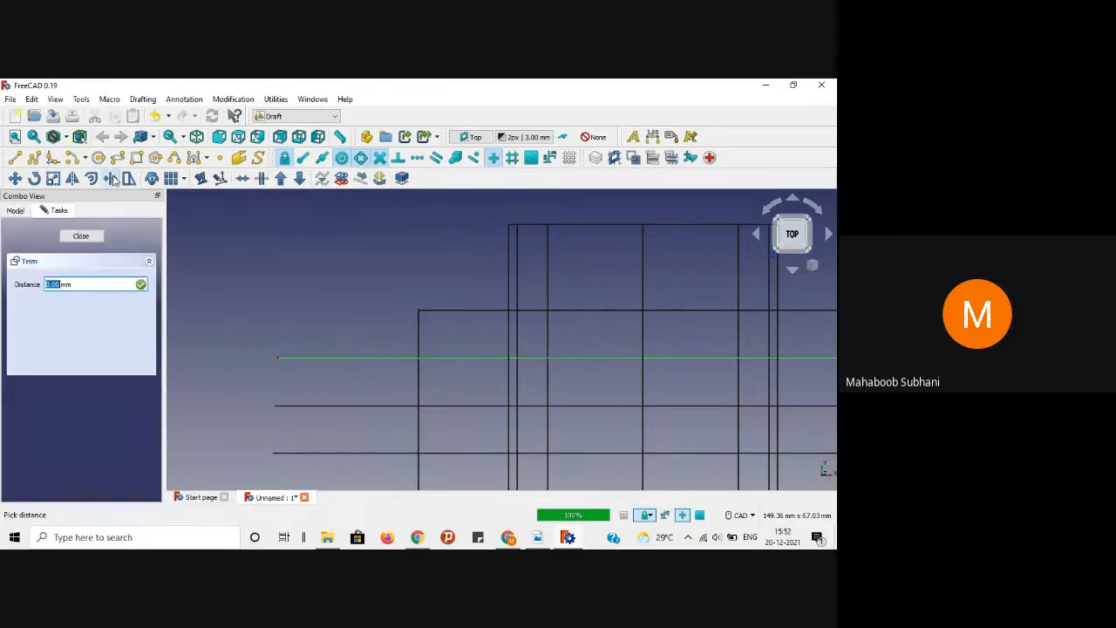
pyautogui.click(418, 321)
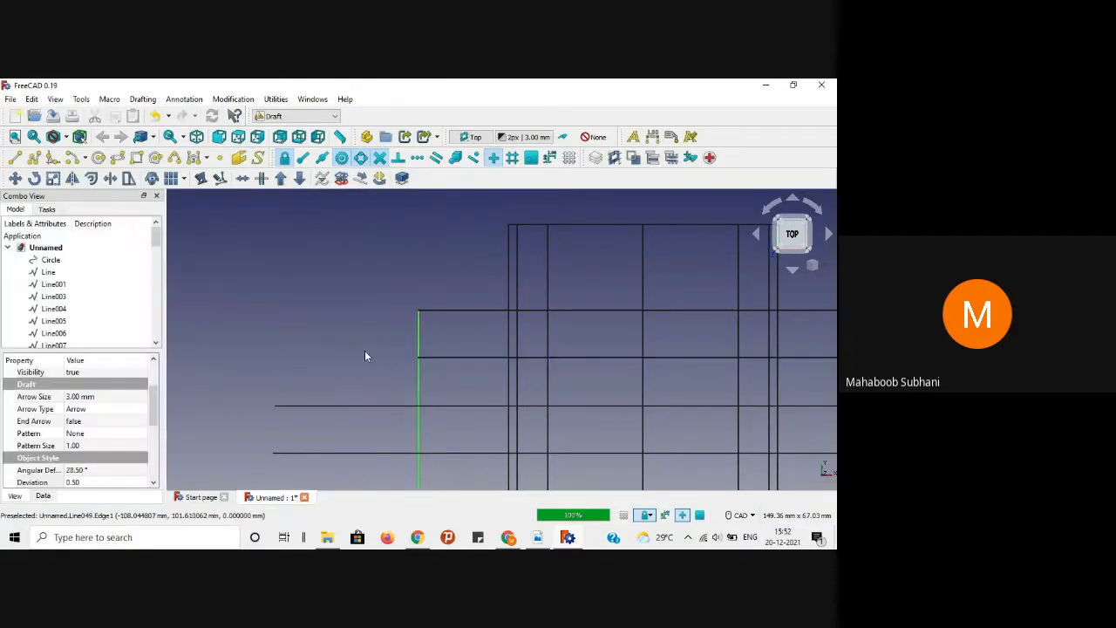
pyautogui.click(366, 406)
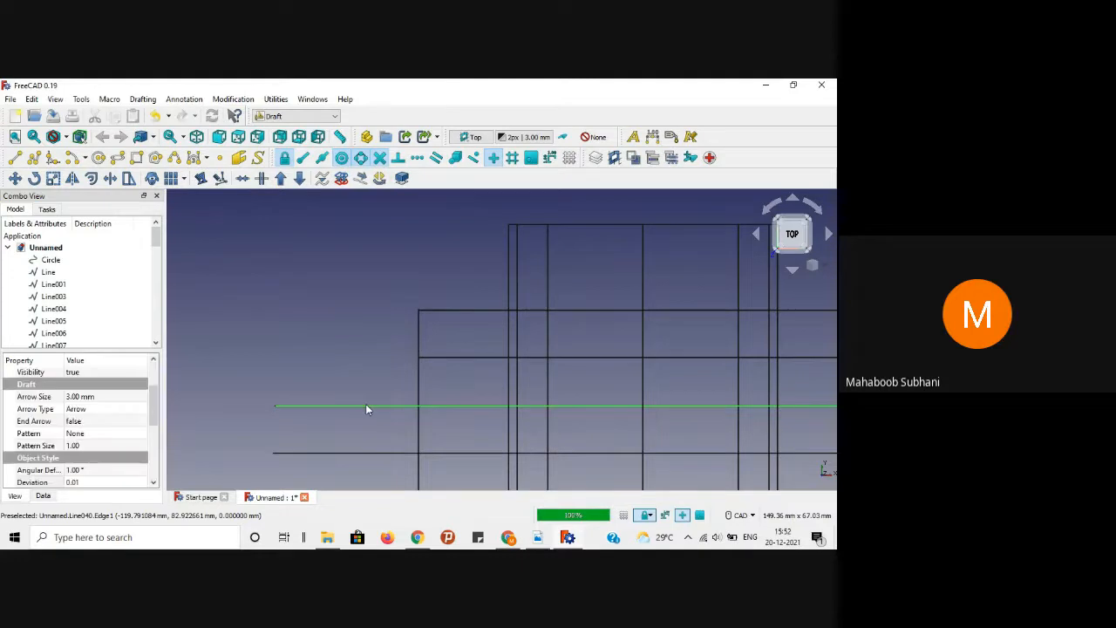
pyautogui.click(110, 177)
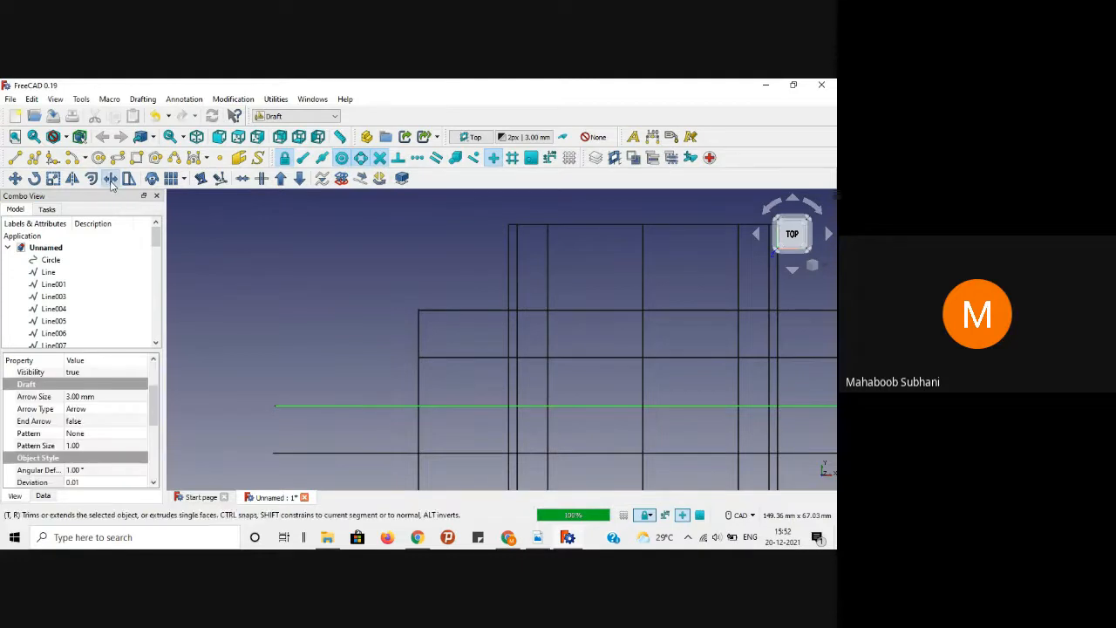
pyautogui.click(417, 374)
# Step: Trim the remaining two lower horizontal projection lines, including the bottom one, at the vertical edge
pyautogui.moveTo(327, 302); pyautogui.dragTo(270, 220, button='middle')
pyautogui.click(300, 329)
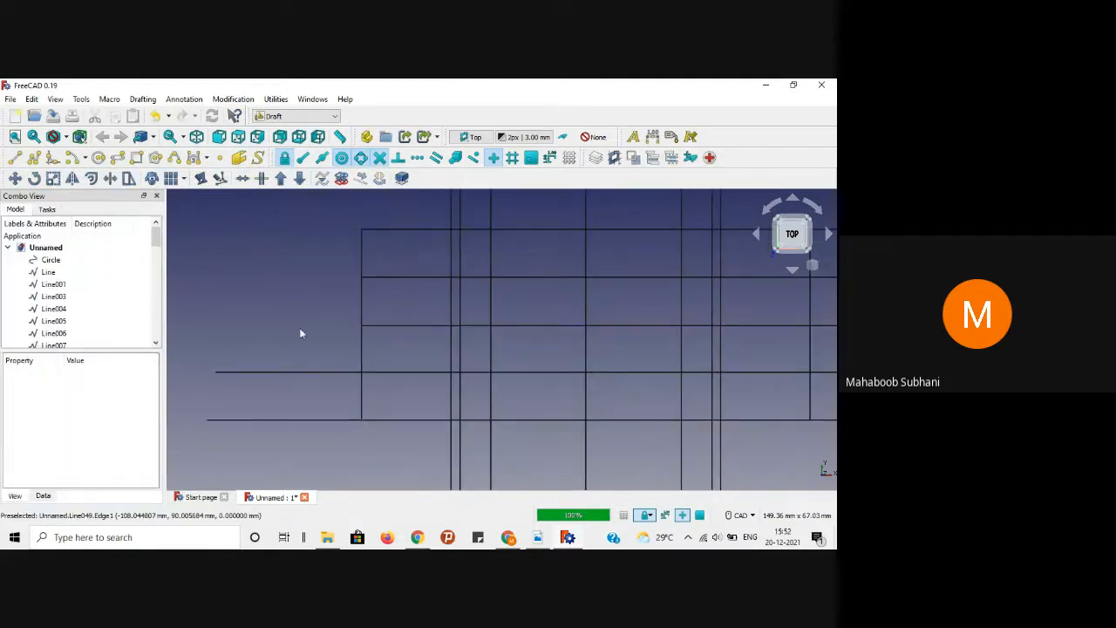
pyautogui.click(308, 372)
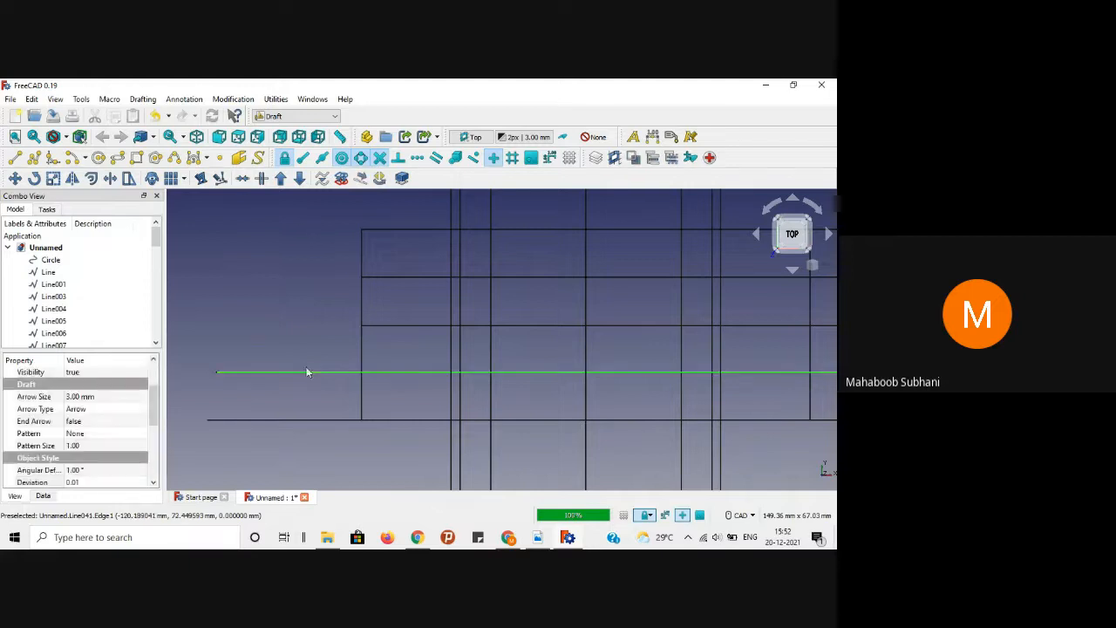
pyautogui.click(110, 178)
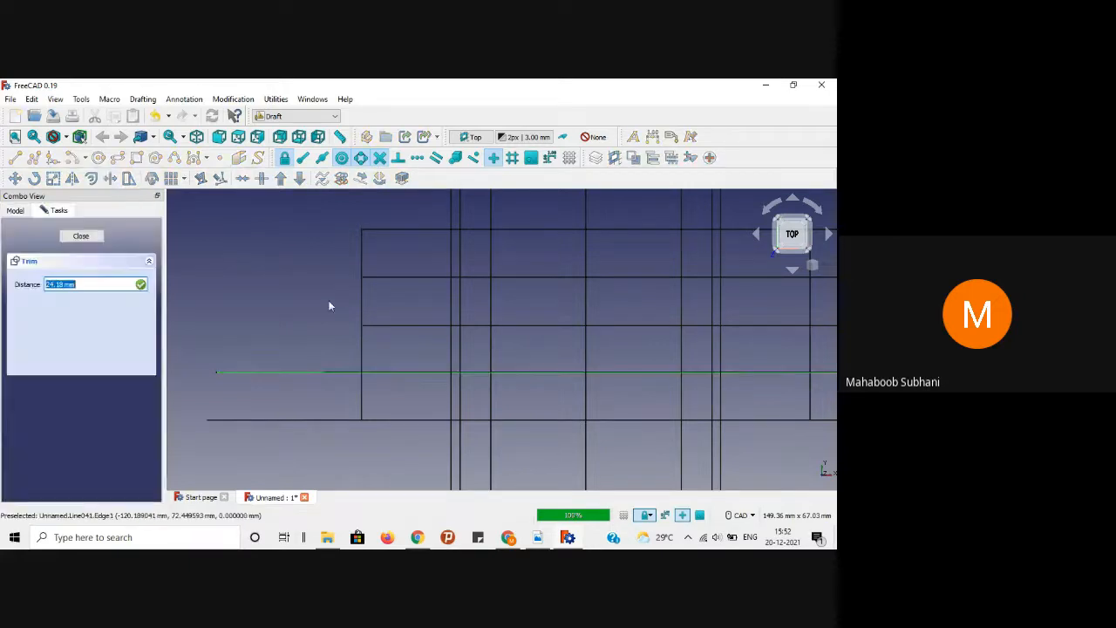
pyautogui.click(362, 344)
pyautogui.click(309, 397)
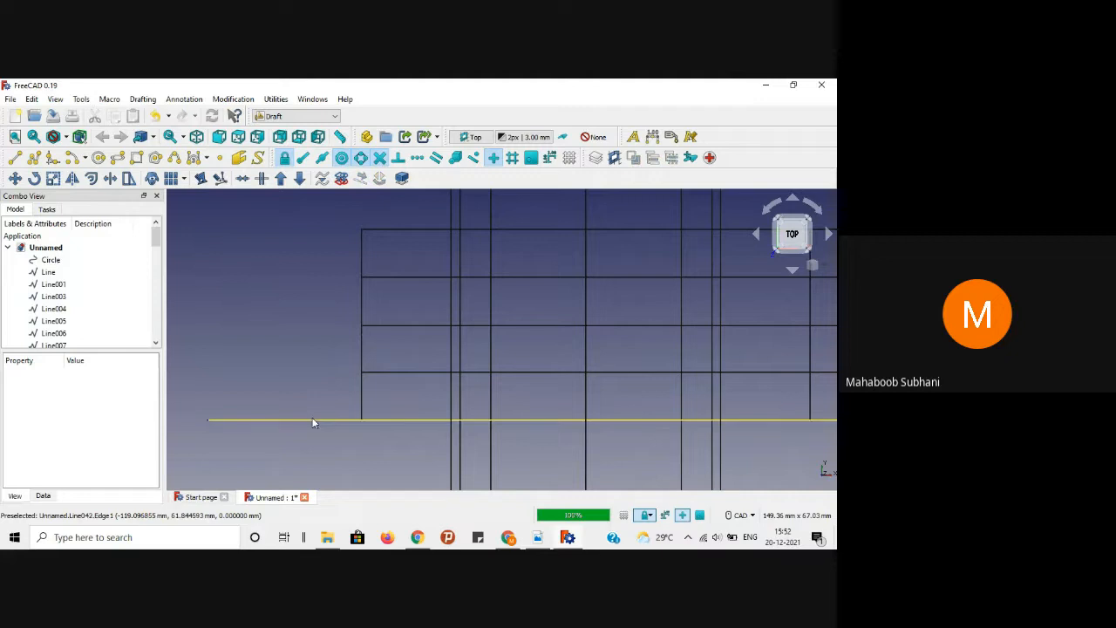
pyautogui.click(312, 420)
pyautogui.click(109, 178)
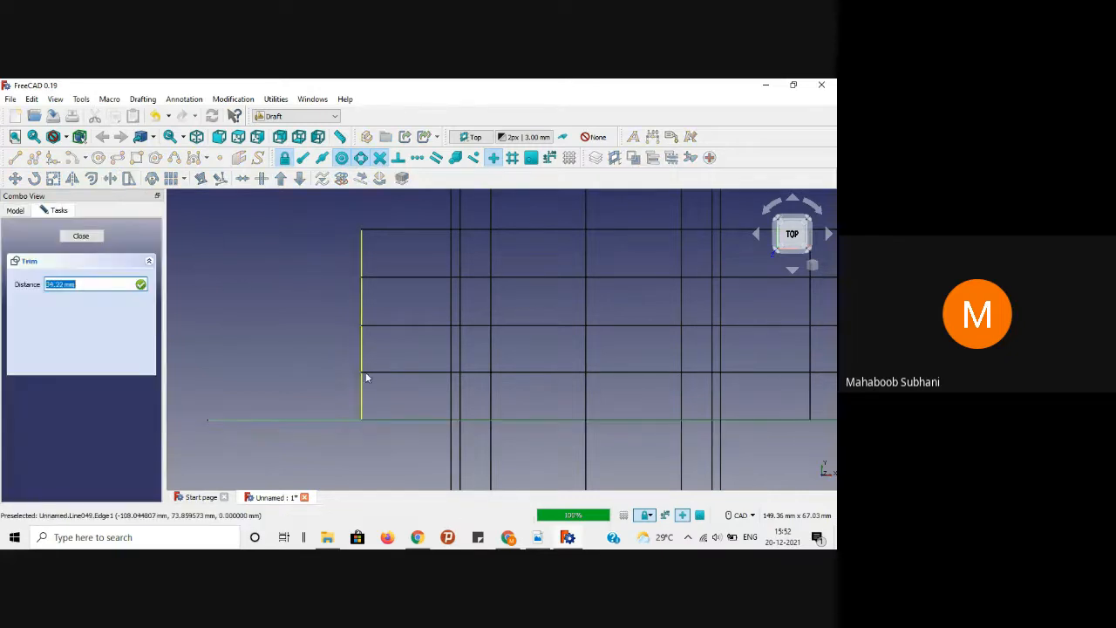
pyautogui.click(361, 385)
pyautogui.scroll(-2, 279, 342)
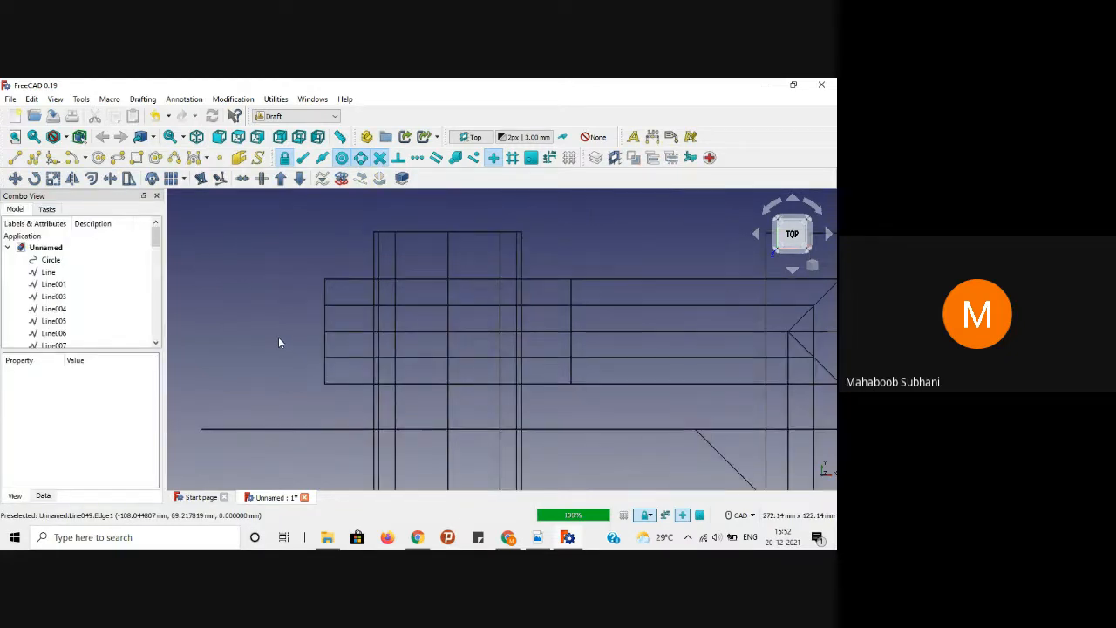
pyautogui.scroll(-3, 635, 401)
# Step: Inspect the trimmed left edge, starting a Draft Stretch on it and then cancelling
pyautogui.moveTo(641, 389); pyautogui.dragTo(546, 352, button='middle')
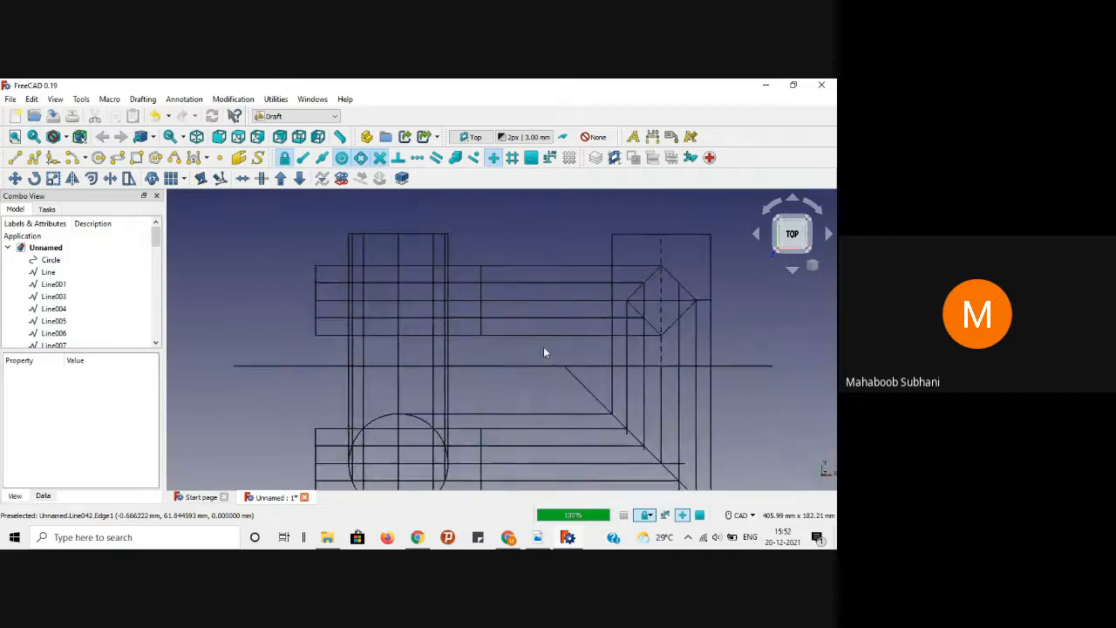
pyautogui.scroll(3, 319, 253)
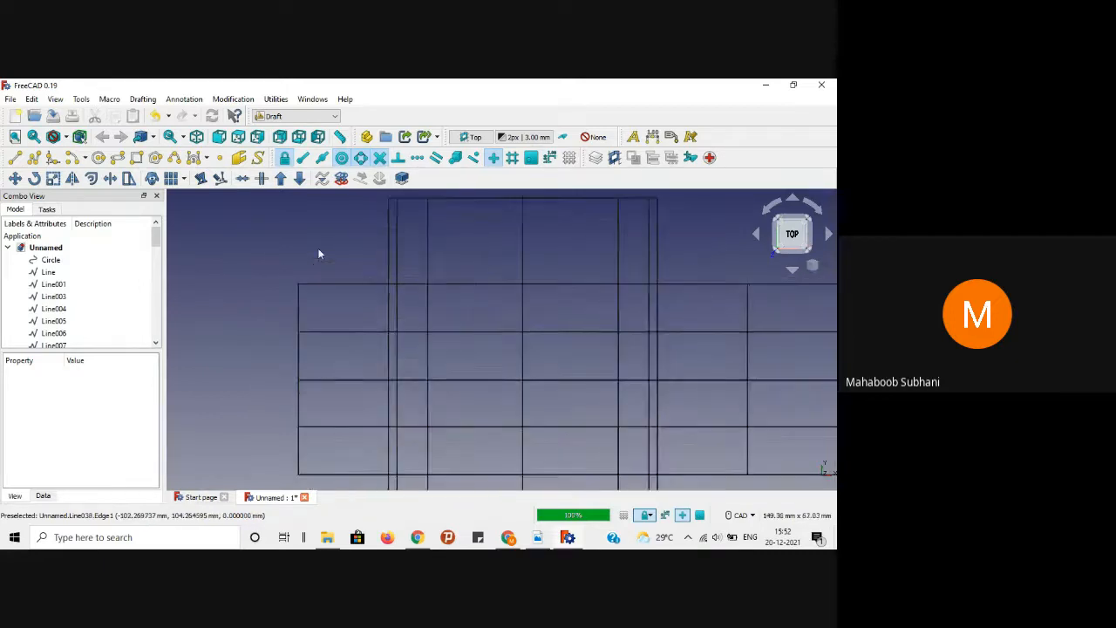
pyautogui.scroll(1, 283, 350)
pyautogui.scroll(1, 282, 340)
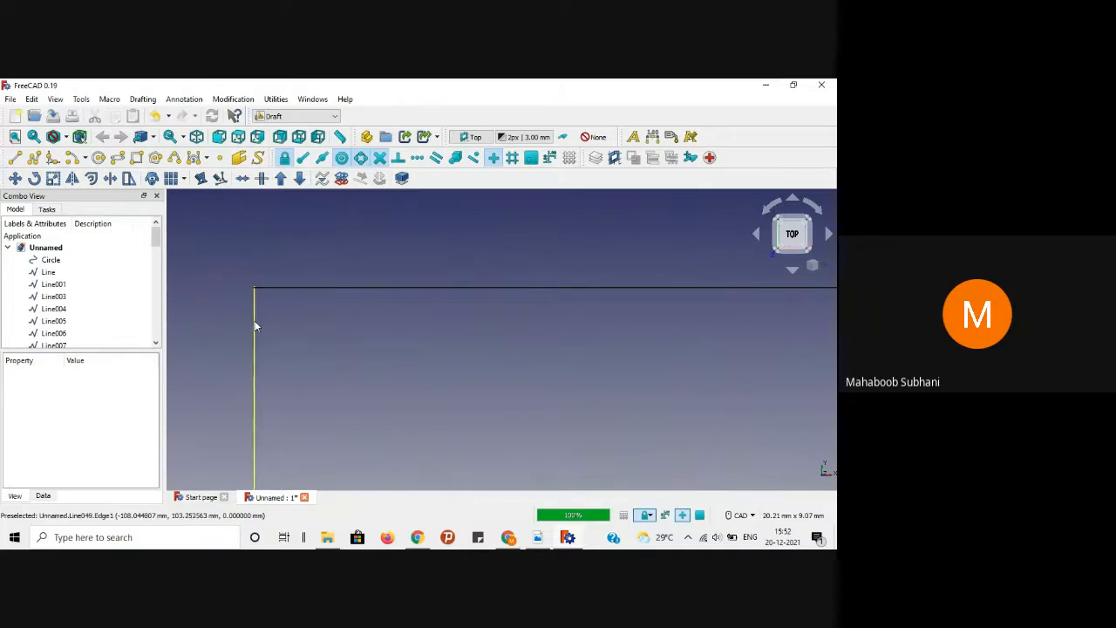
pyautogui.click(255, 325)
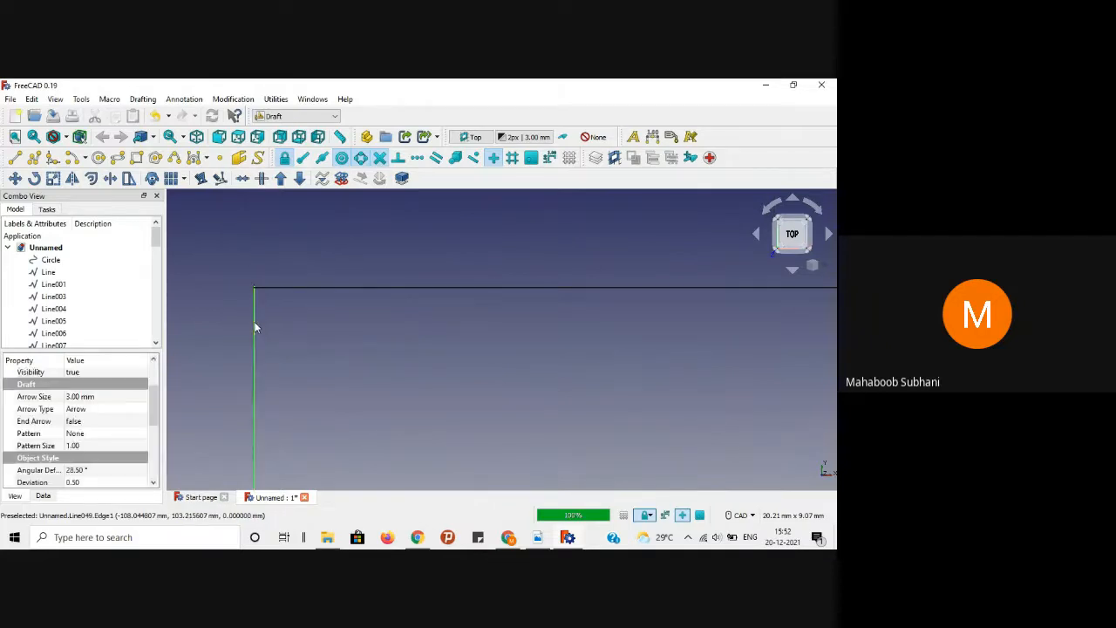
pyautogui.click(128, 178)
pyautogui.press('Escape')
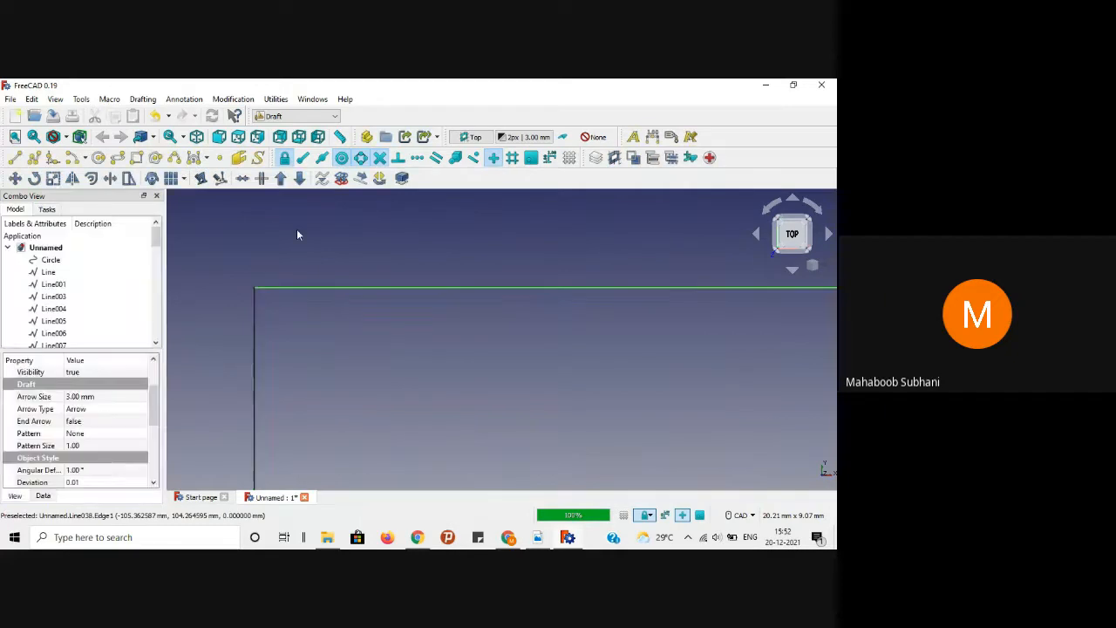
# Step: Zoom out to frame the whole projection drawing, then switch to the FreeCAD.pdf reference in Adobe Reader
pyautogui.scroll(-5, 298, 236)
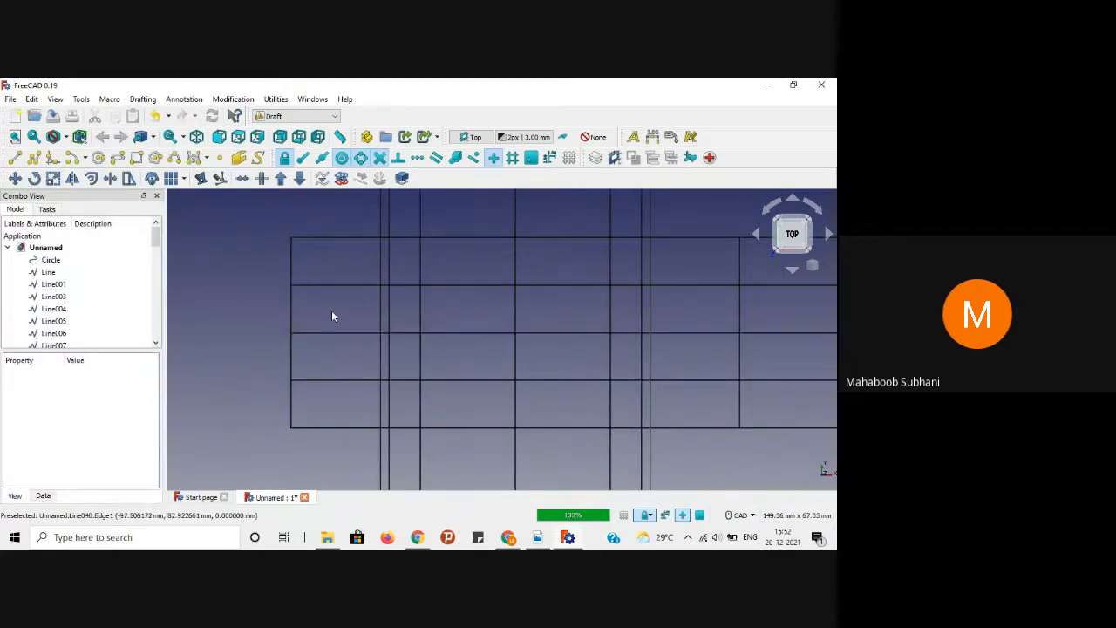
pyautogui.scroll(-1, 628, 378)
pyautogui.scroll(-2, 608, 245)
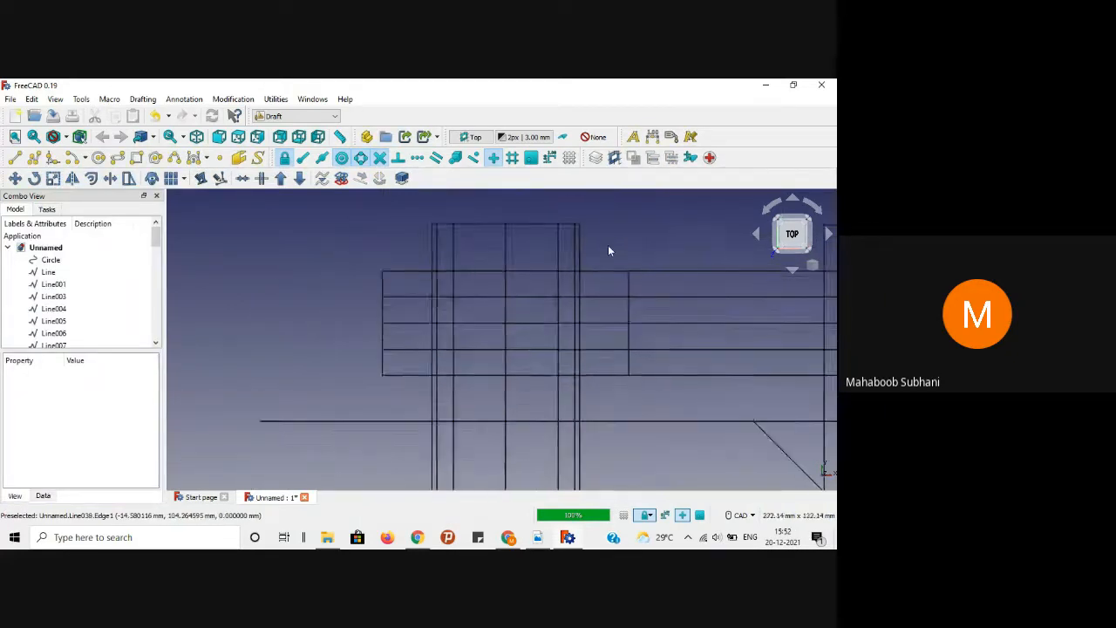
pyautogui.scroll(-4, 608, 245)
pyautogui.moveTo(373, 340); pyautogui.dragTo(273, 341, button='middle')
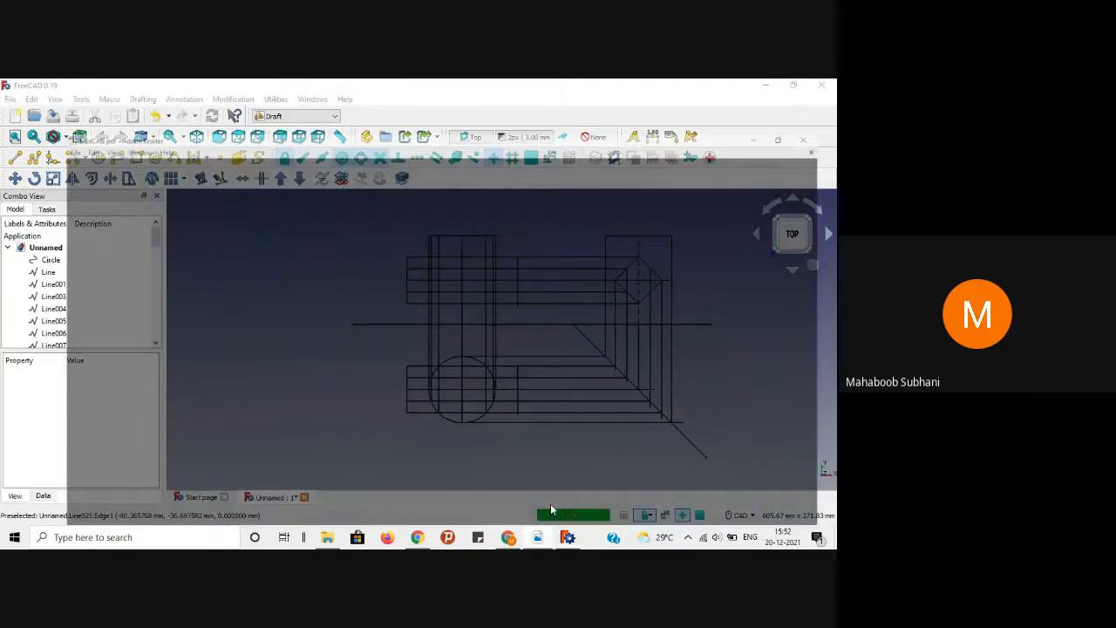
pyautogui.click(550, 503)
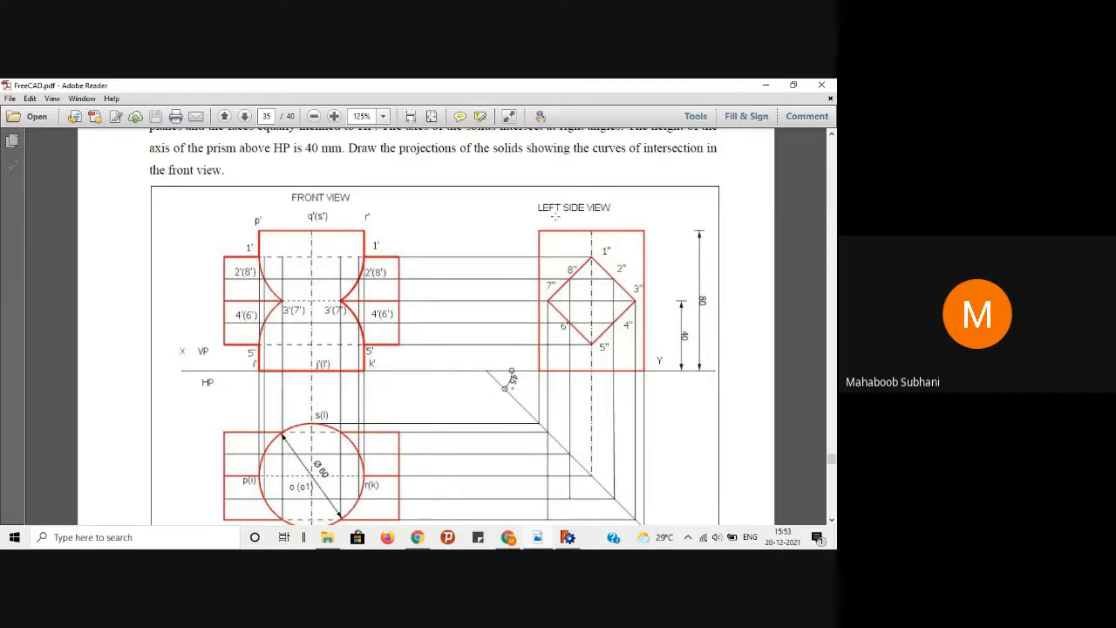
# Step: Minimize the Adobe Reader reference to return to the FreeCAD drawing
pyautogui.click(766, 86)
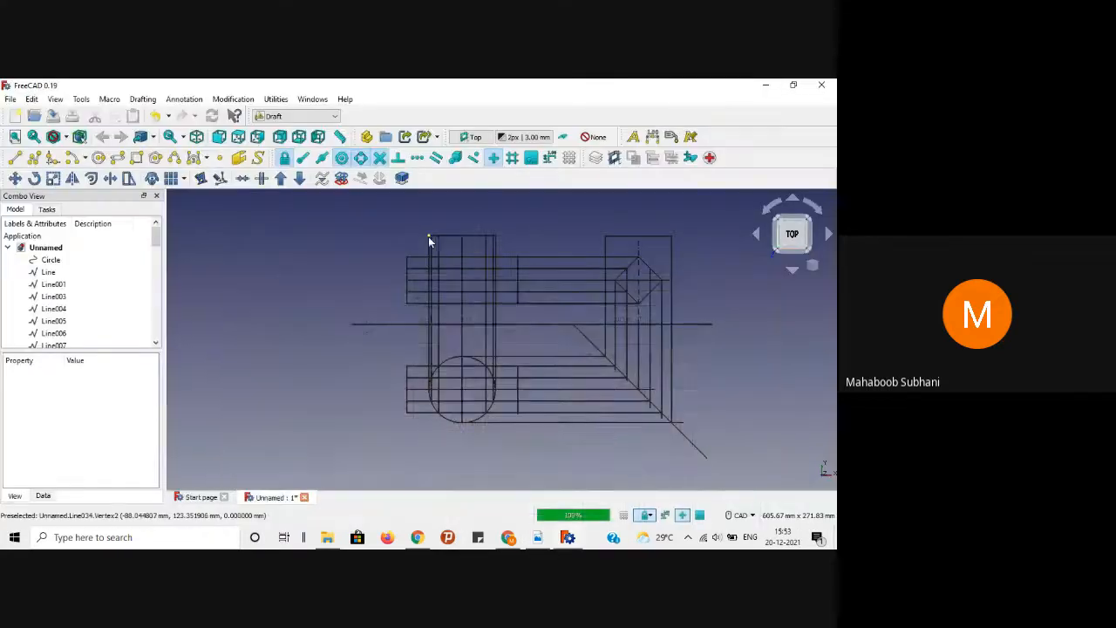
pyautogui.scroll(6, 428, 237)
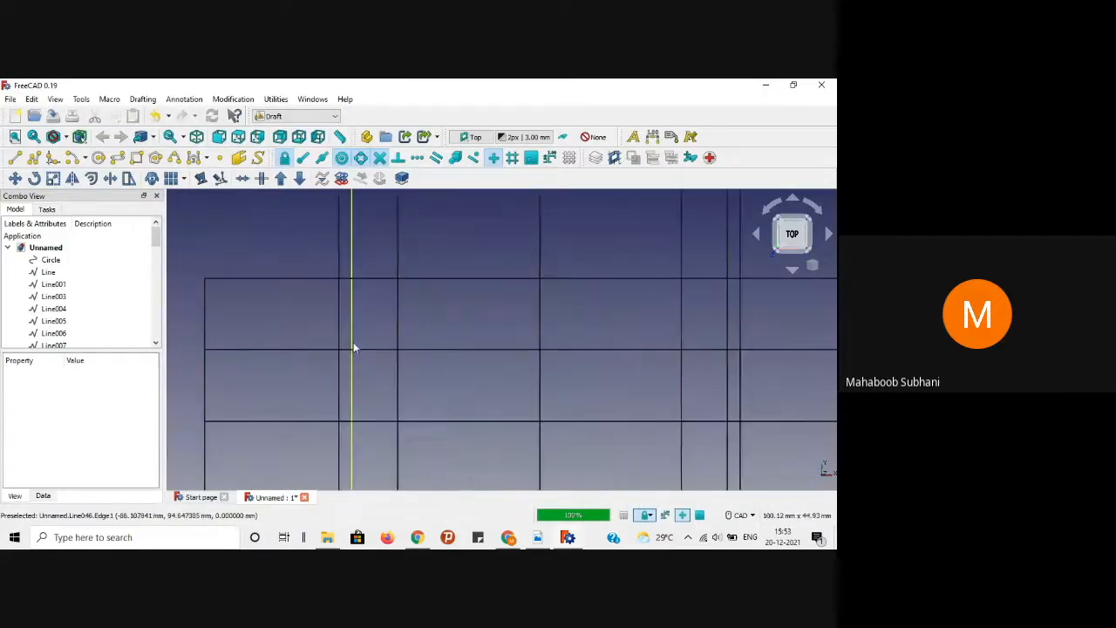
pyautogui.scroll(-4, 288, 298)
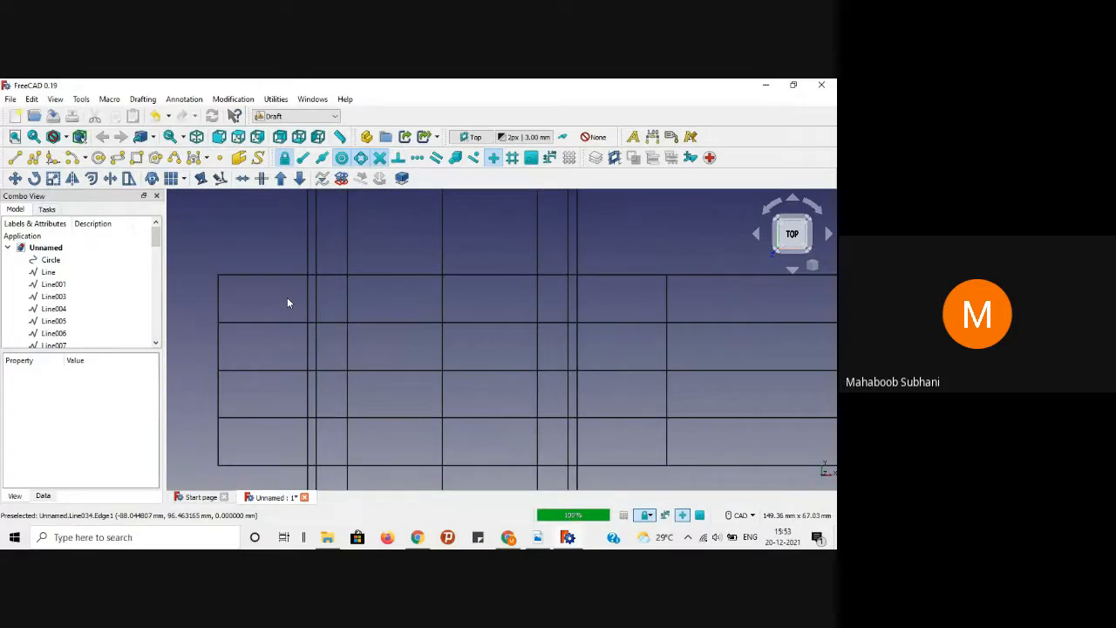
# Step: Draw a three-point B-spline from the top edge down to the line crossing and finish it
pyautogui.click(174, 158)
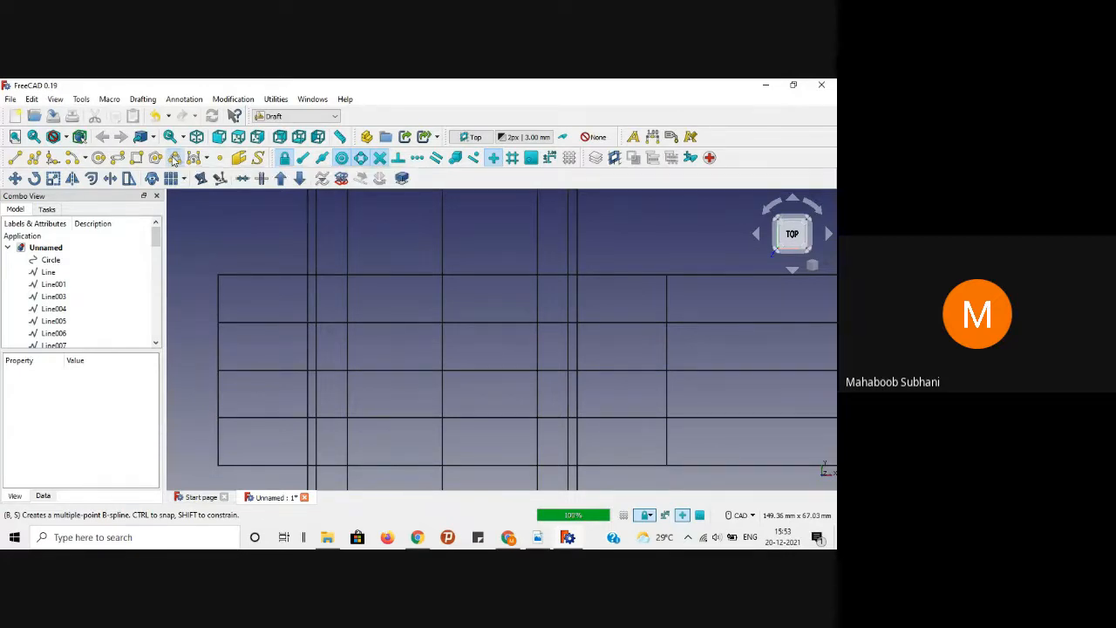
pyautogui.click(308, 275)
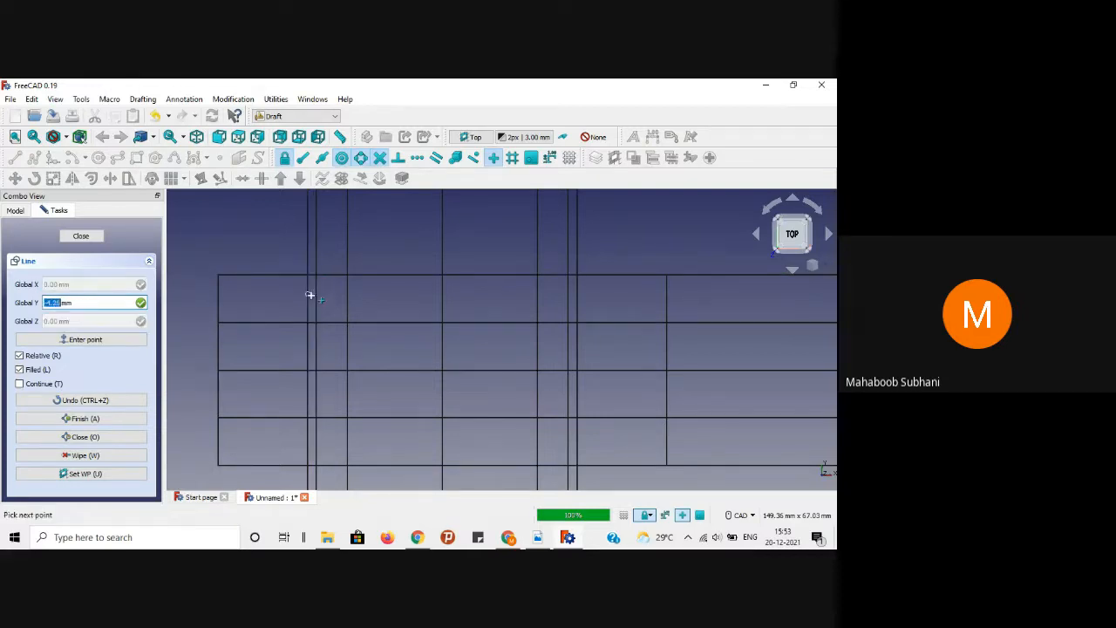
pyautogui.scroll(5, 317, 326)
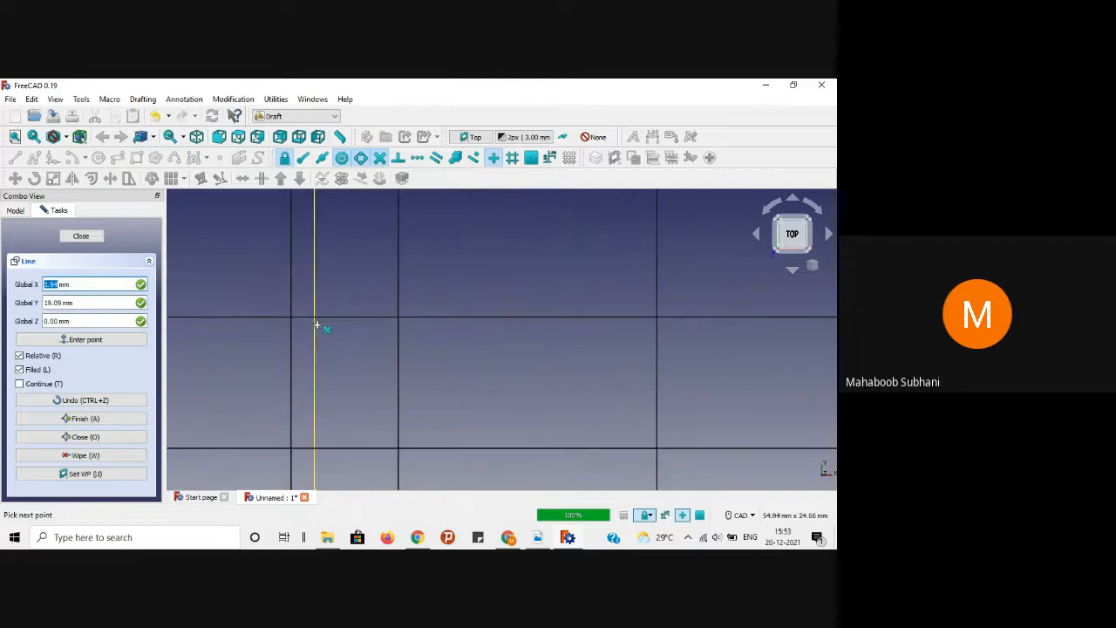
pyautogui.click(315, 318)
pyautogui.scroll(-3, 315, 318)
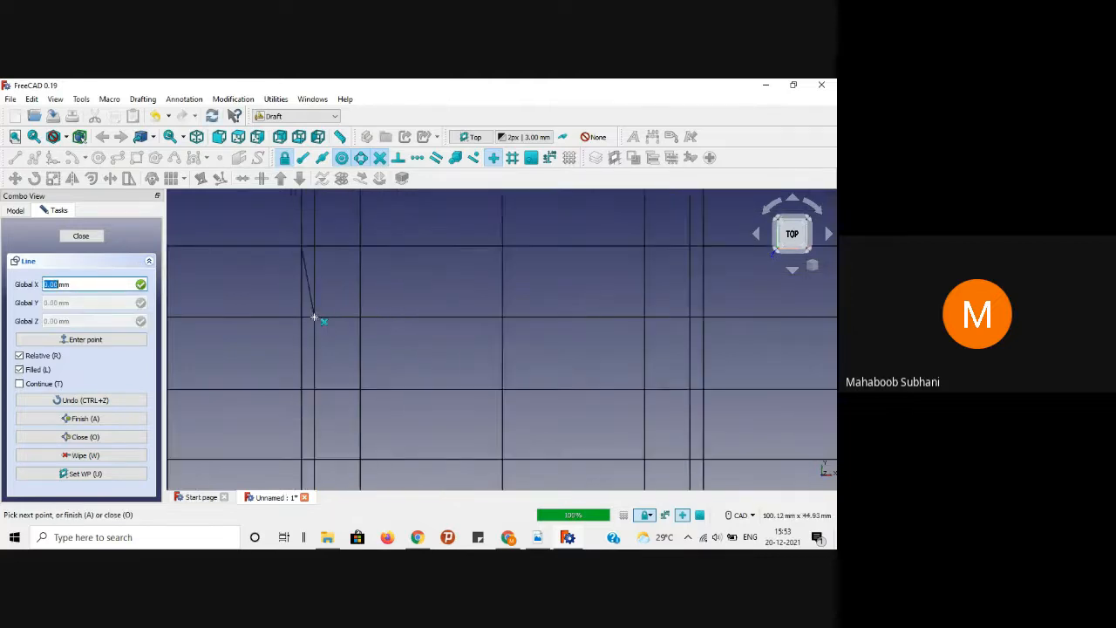
pyautogui.scroll(4, 360, 390)
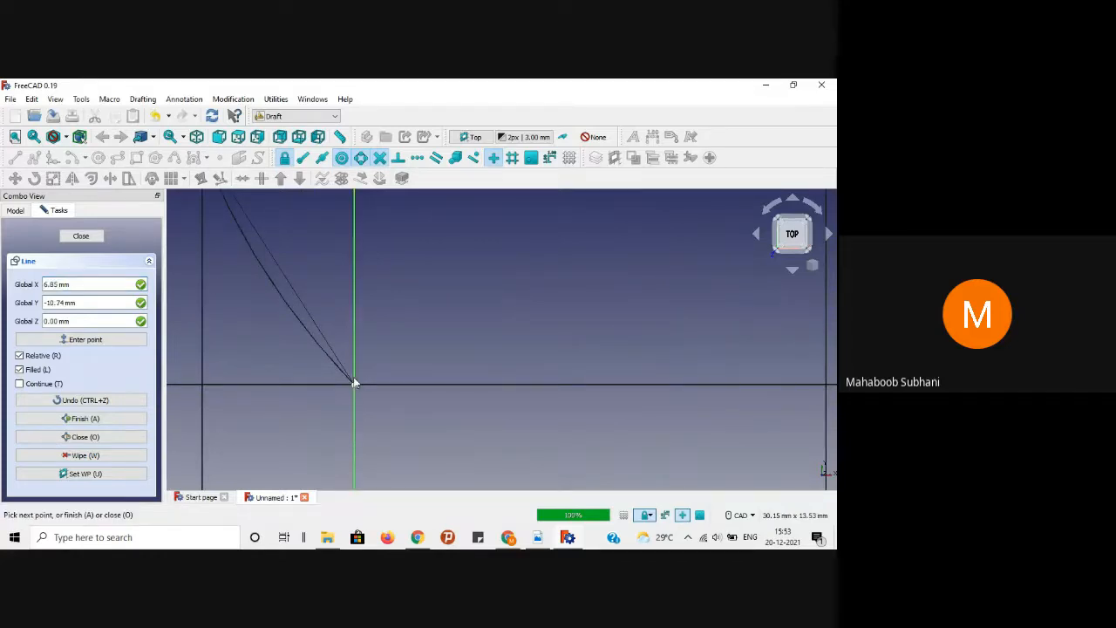
pyautogui.click(353, 381)
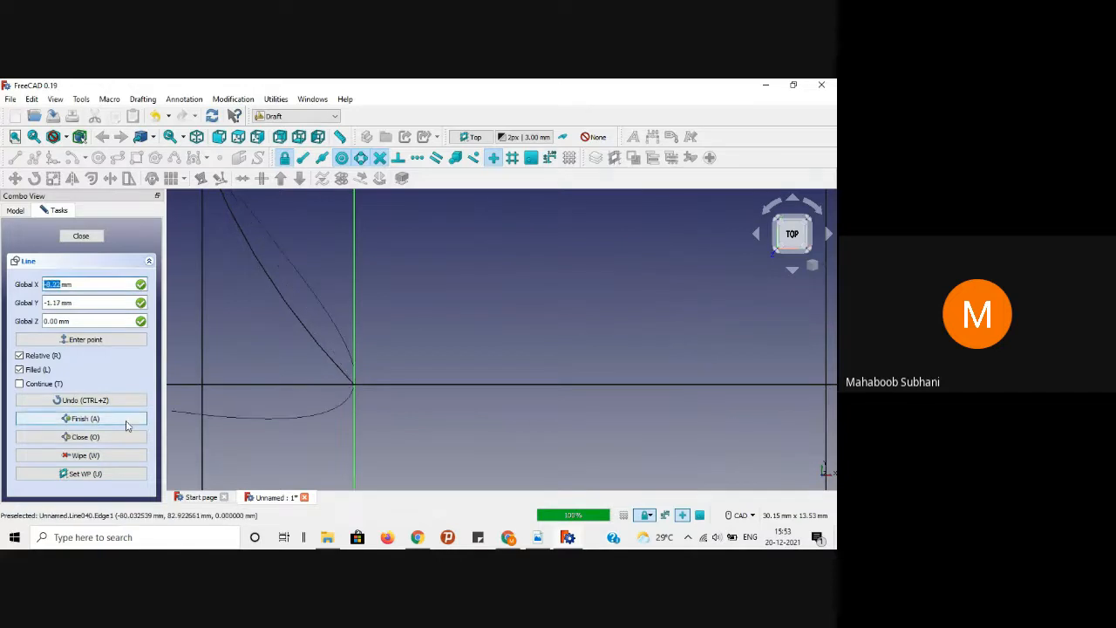
pyautogui.click(127, 422)
pyautogui.click(497, 335)
pyautogui.scroll(-2, 418, 310)
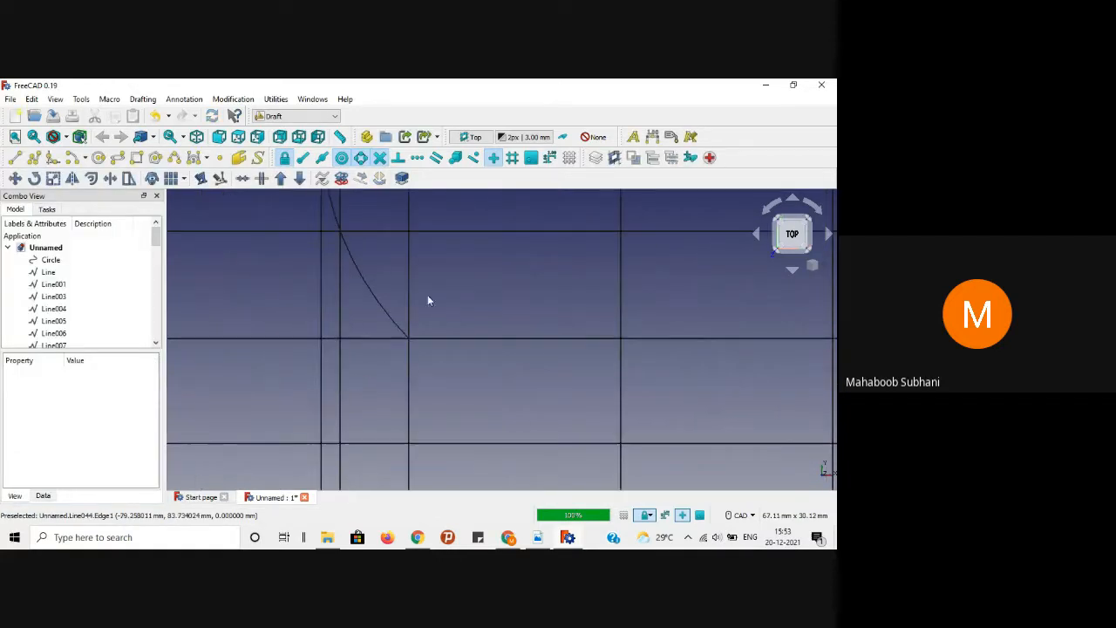
# Step: Check the reference PDF, then return to FreeCAD and pan to the lower rectangle area
pyautogui.scroll(-2, 408, 339)
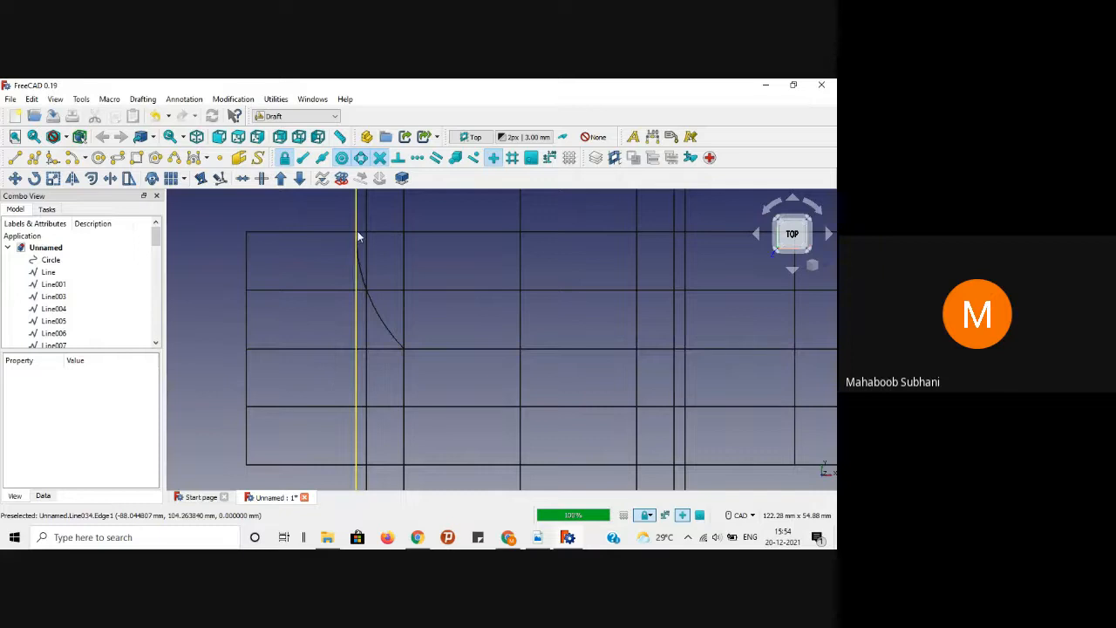
pyautogui.scroll(3, 330, 249)
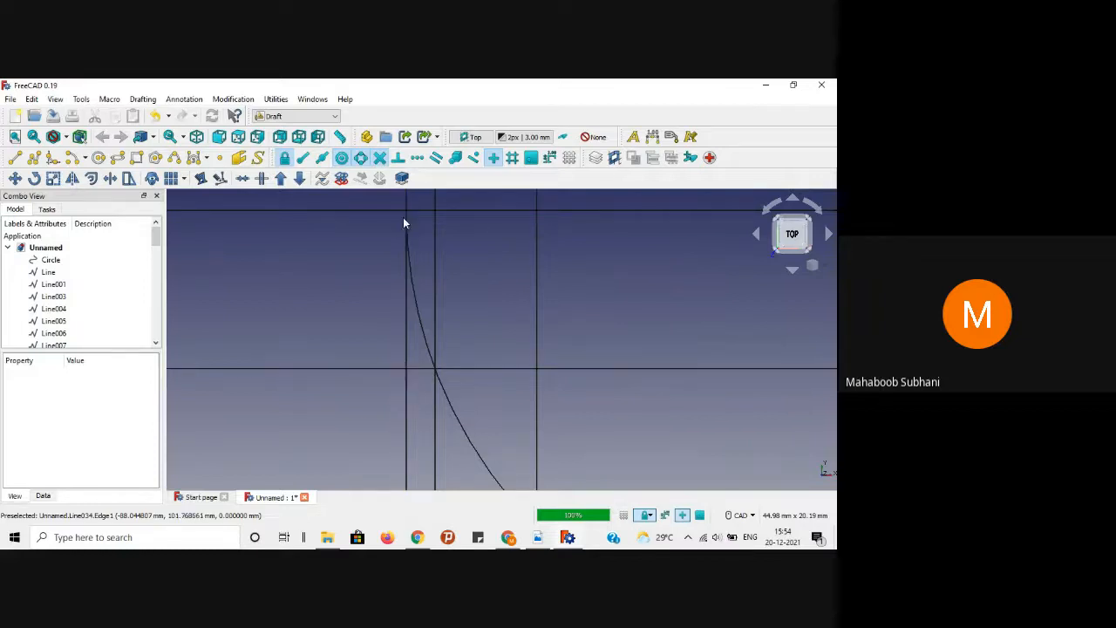
pyautogui.click(537, 537)
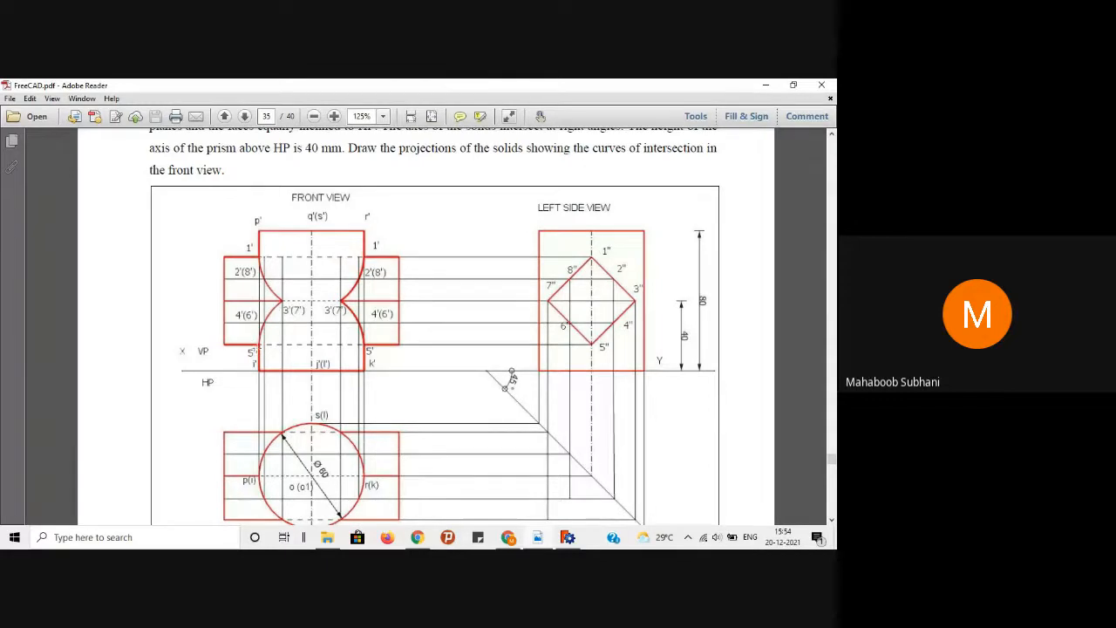
pyautogui.click(766, 85)
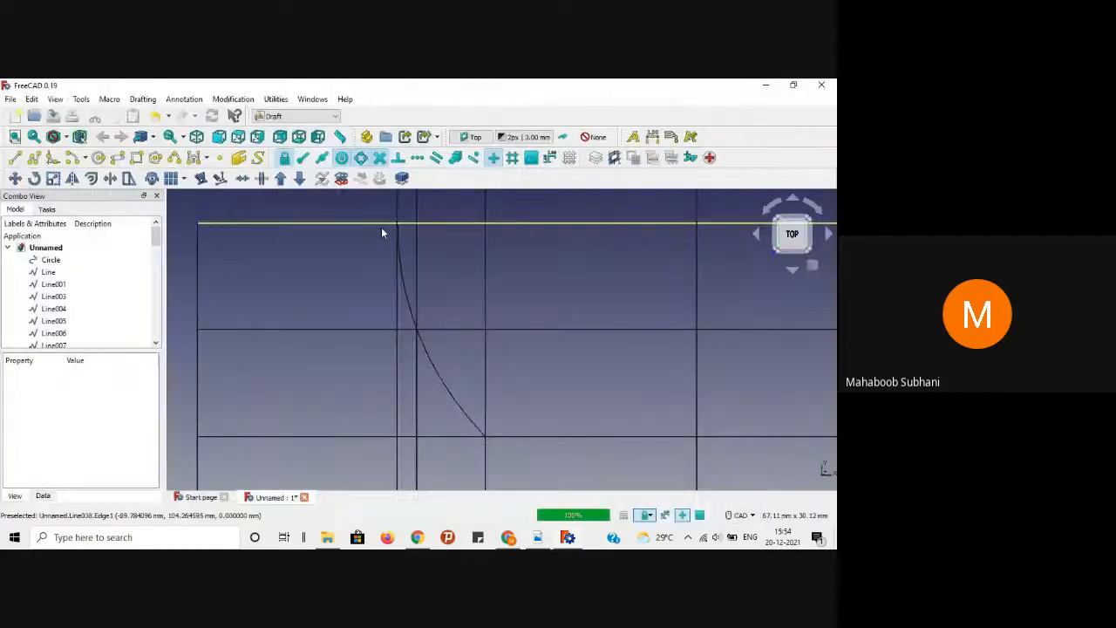
pyautogui.scroll(-1, 489, 349)
pyautogui.scroll(-1, 480, 349)
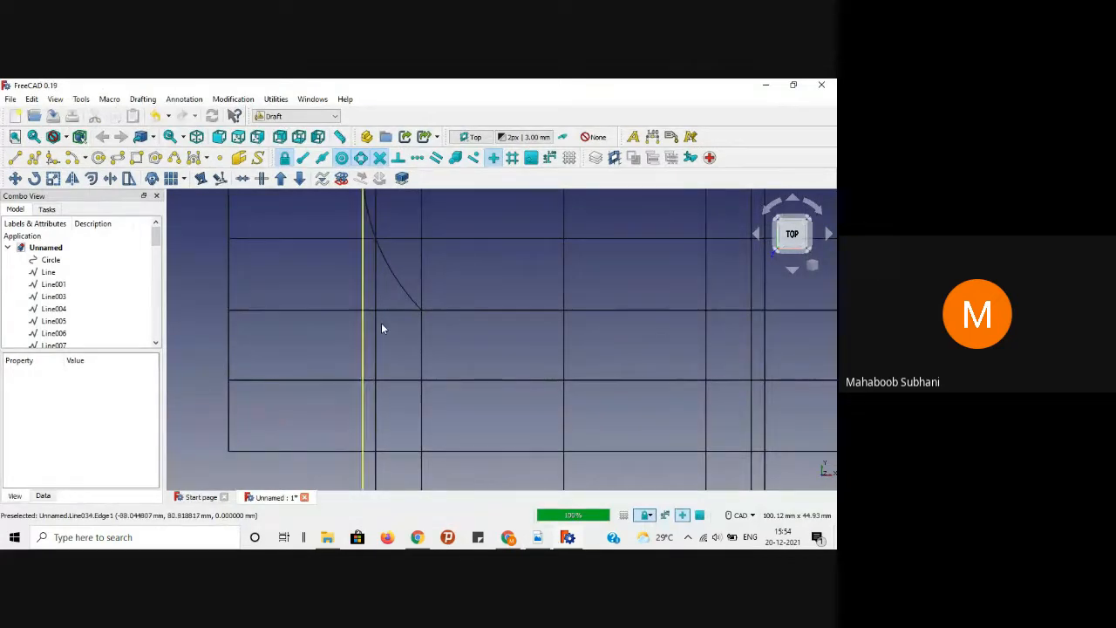
pyautogui.moveTo(470, 341); pyautogui.dragTo(457, 312, button='middle')
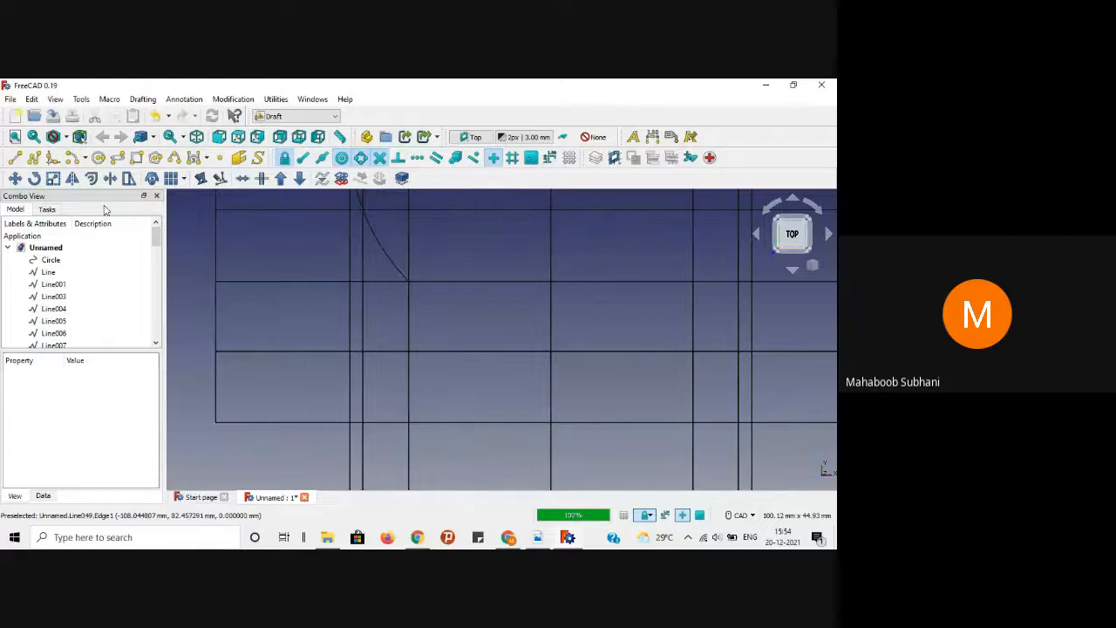
# Step: Draw a B-spline from the lower edge through a middle point up to the upper curve's end
pyautogui.click(175, 160)
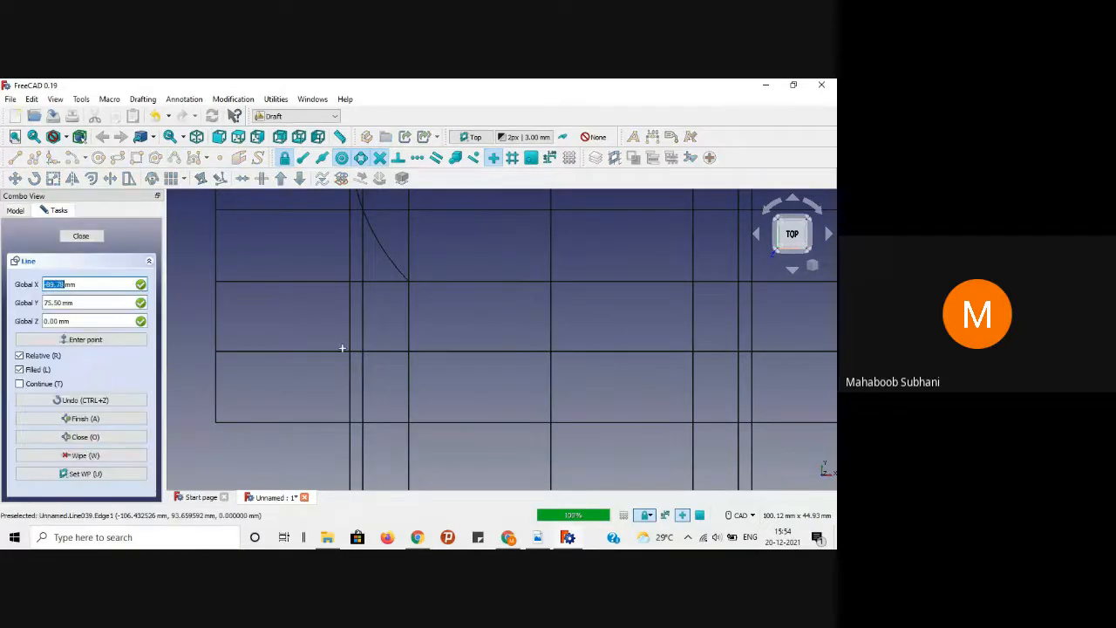
pyautogui.click(353, 423)
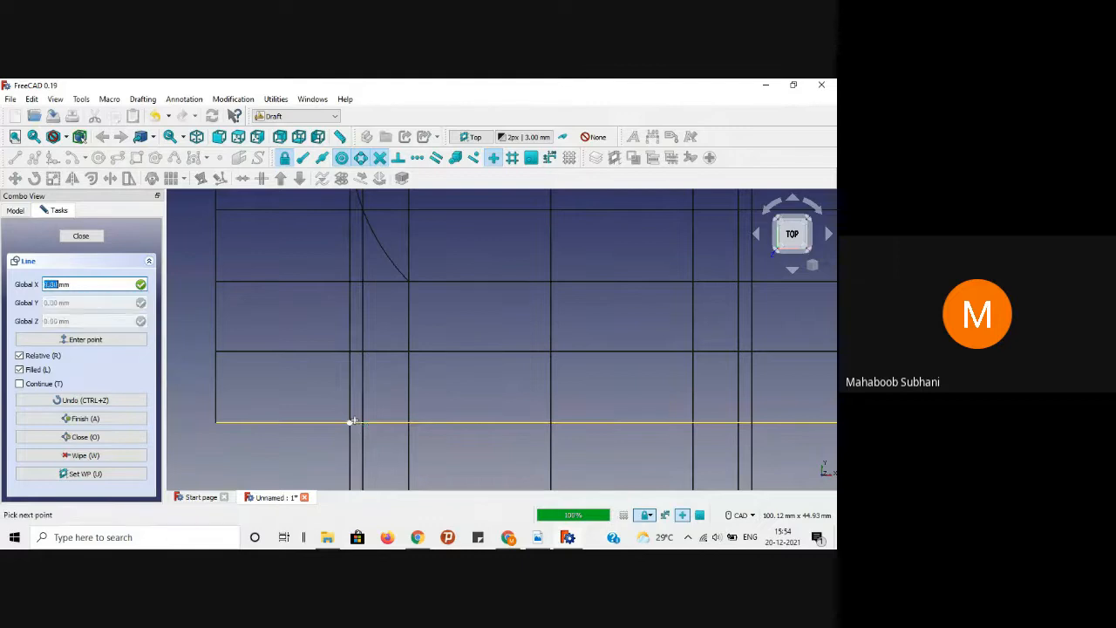
pyautogui.click(363, 352)
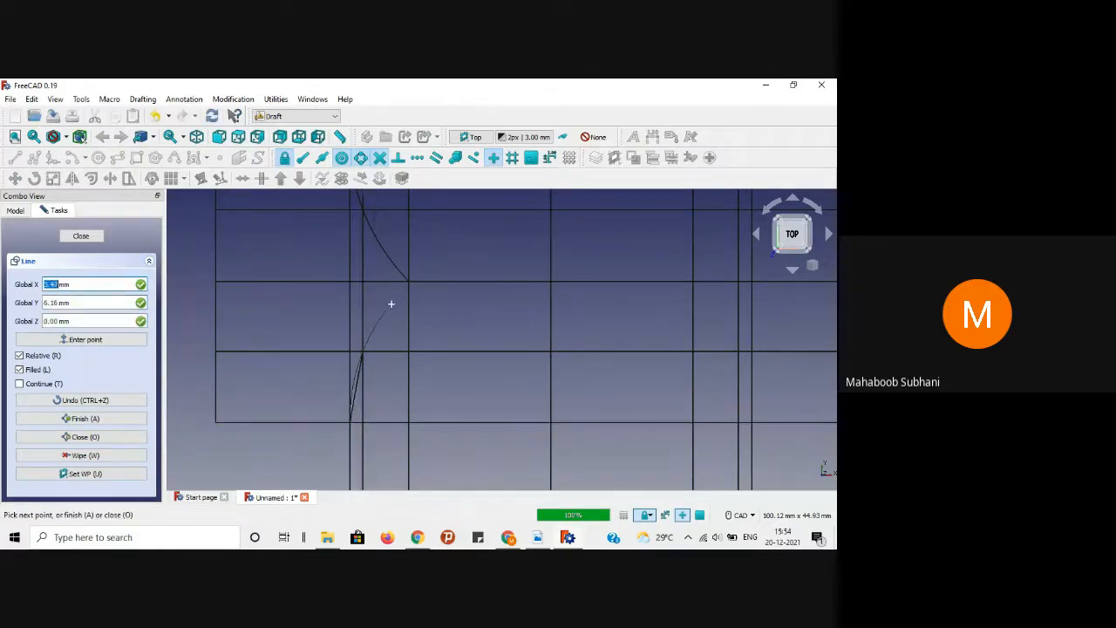
pyautogui.click(409, 282)
pyautogui.click(85, 419)
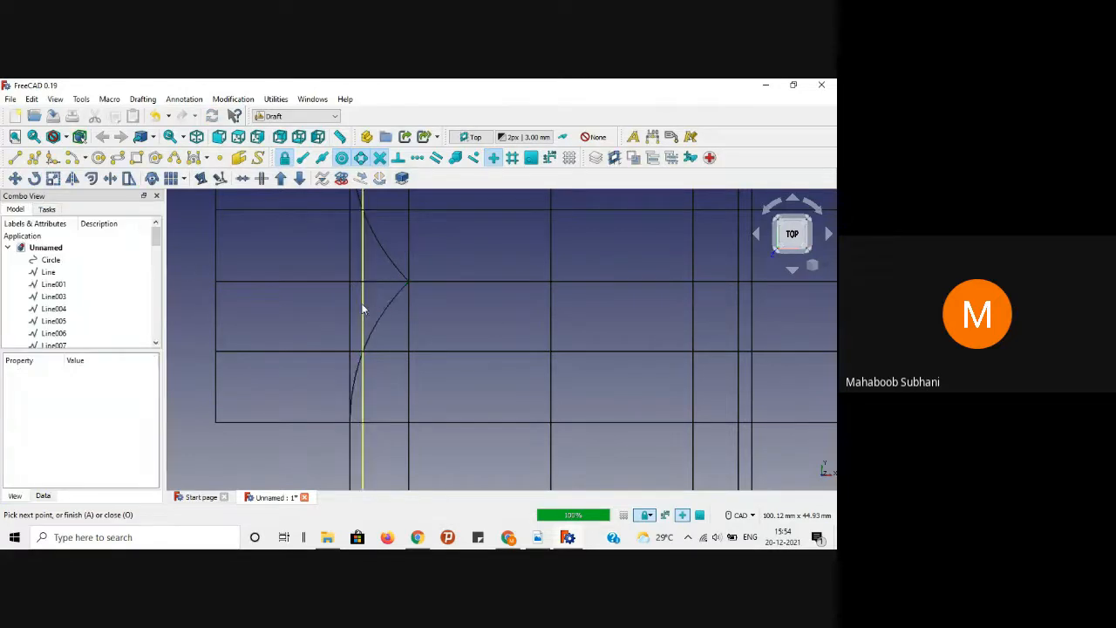
pyautogui.scroll(-4, 361, 306)
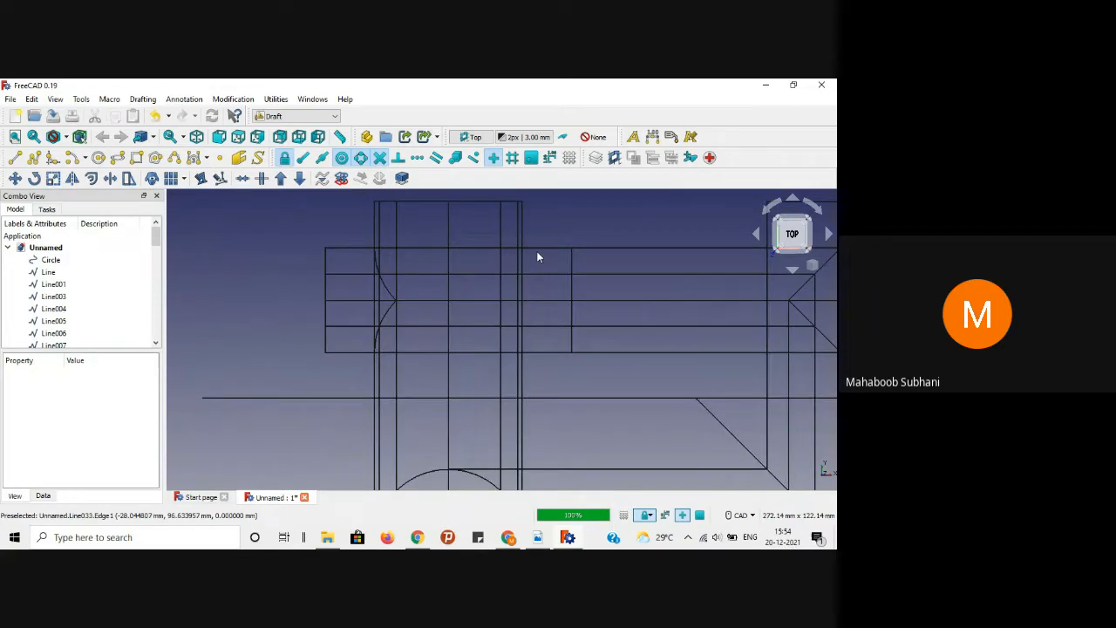
# Step: Mirror both B-spline halves about the central vertical axis, top to bottom
pyautogui.scroll(2, 541, 251)
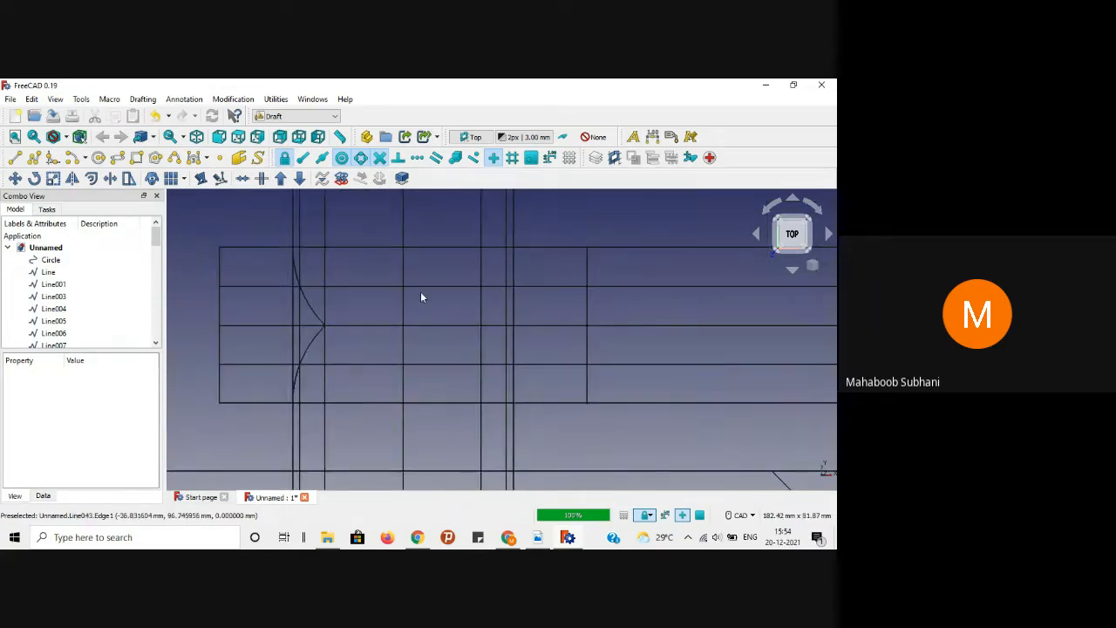
pyautogui.click(307, 319)
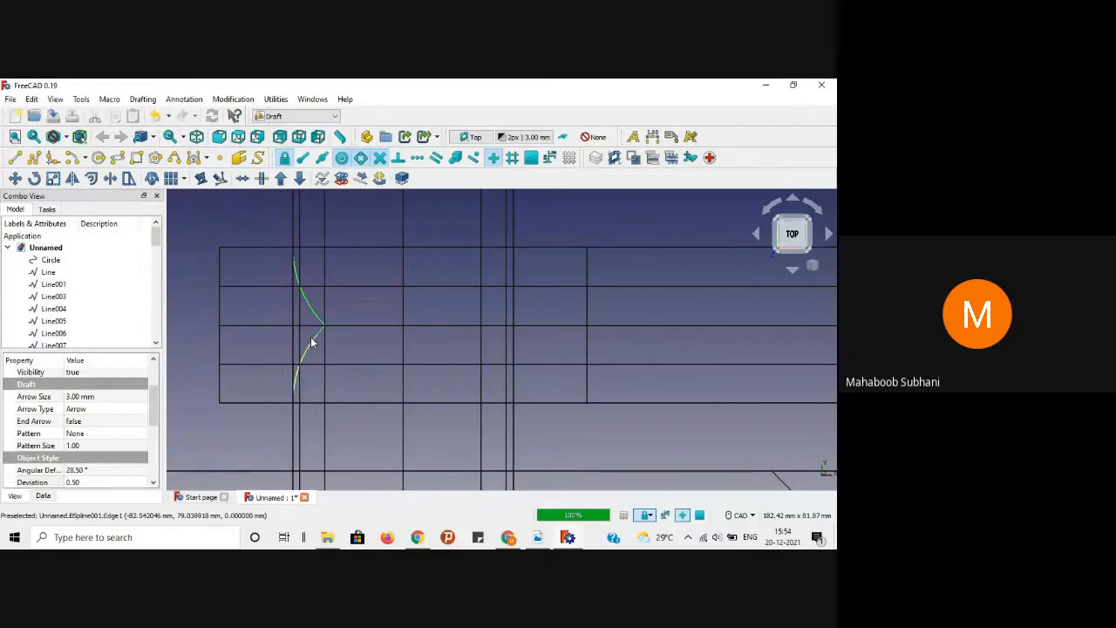
pyautogui.keyDown('ctrl'); pyautogui.click(312, 341); pyautogui.keyUp('ctrl')
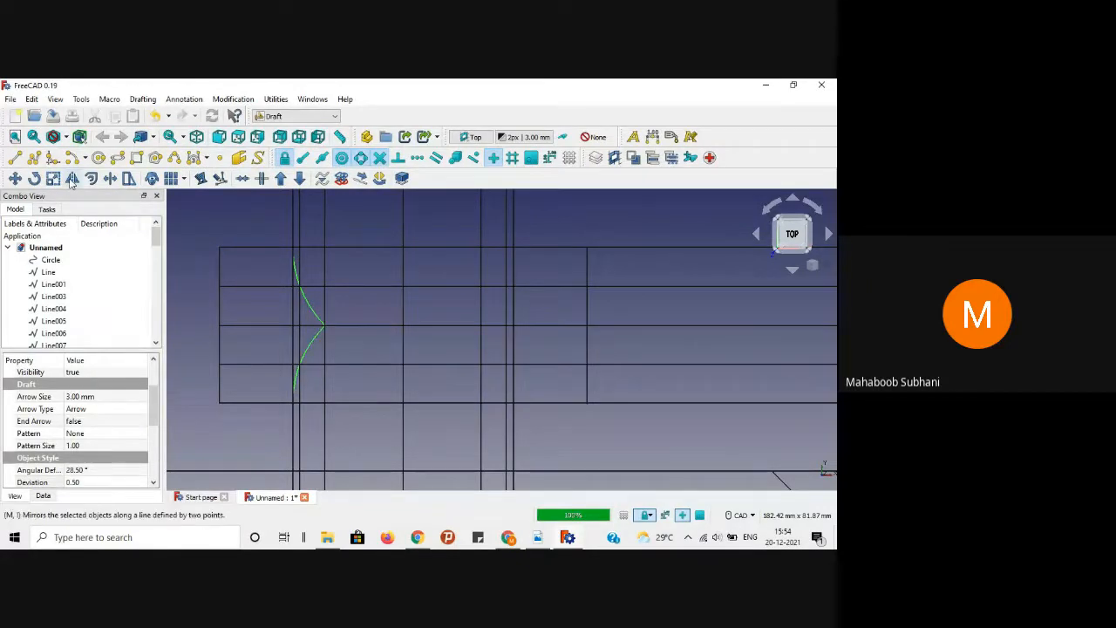
pyautogui.click(72, 178)
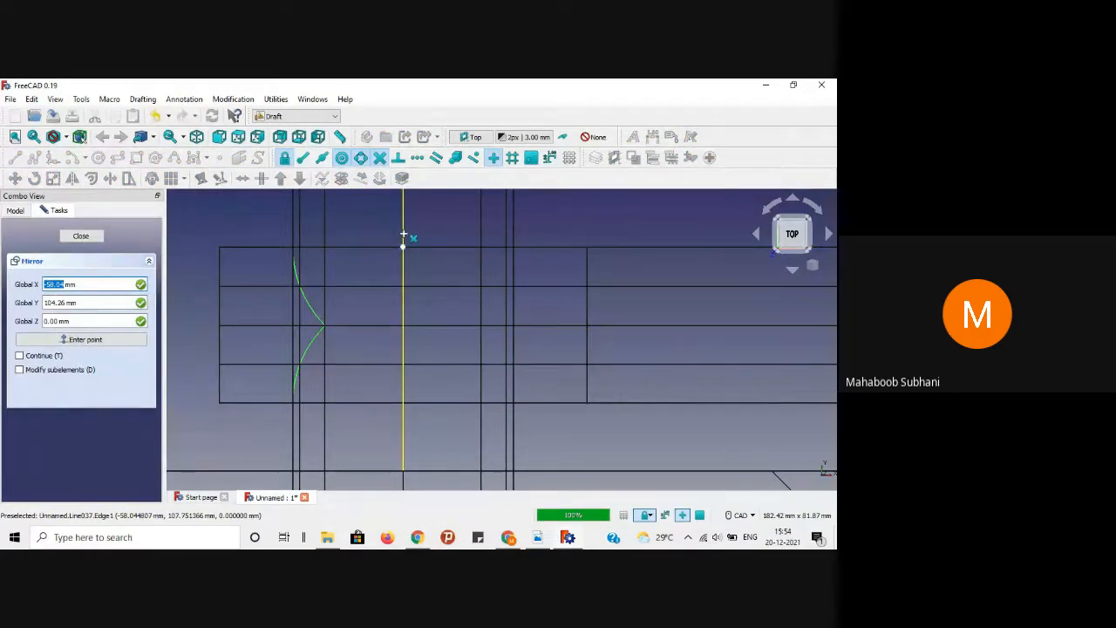
pyautogui.click(402, 250)
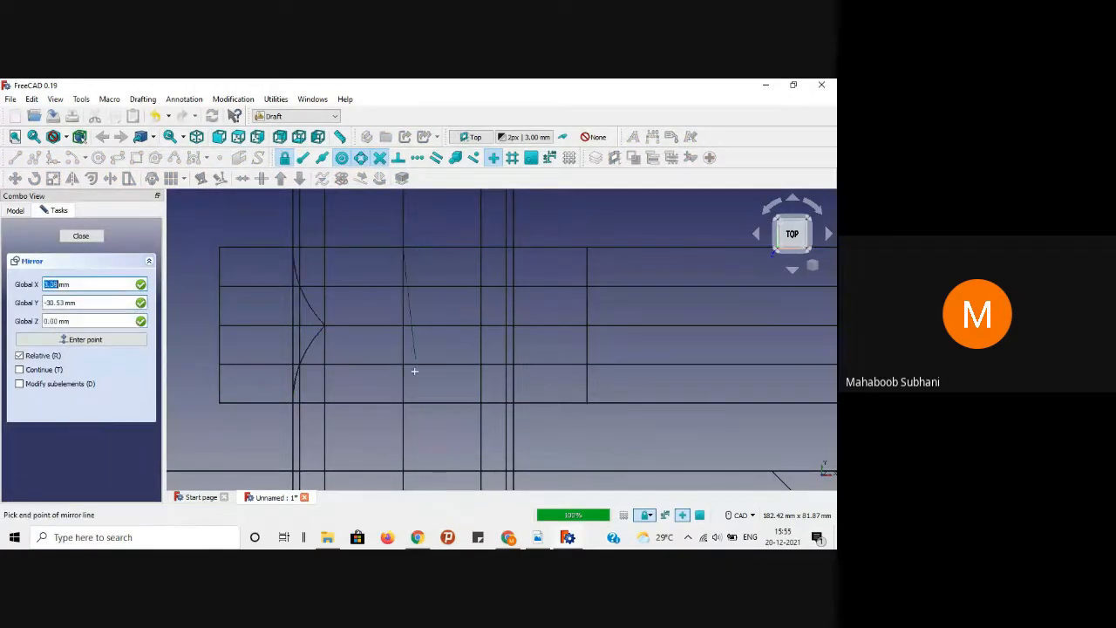
pyautogui.click(416, 403)
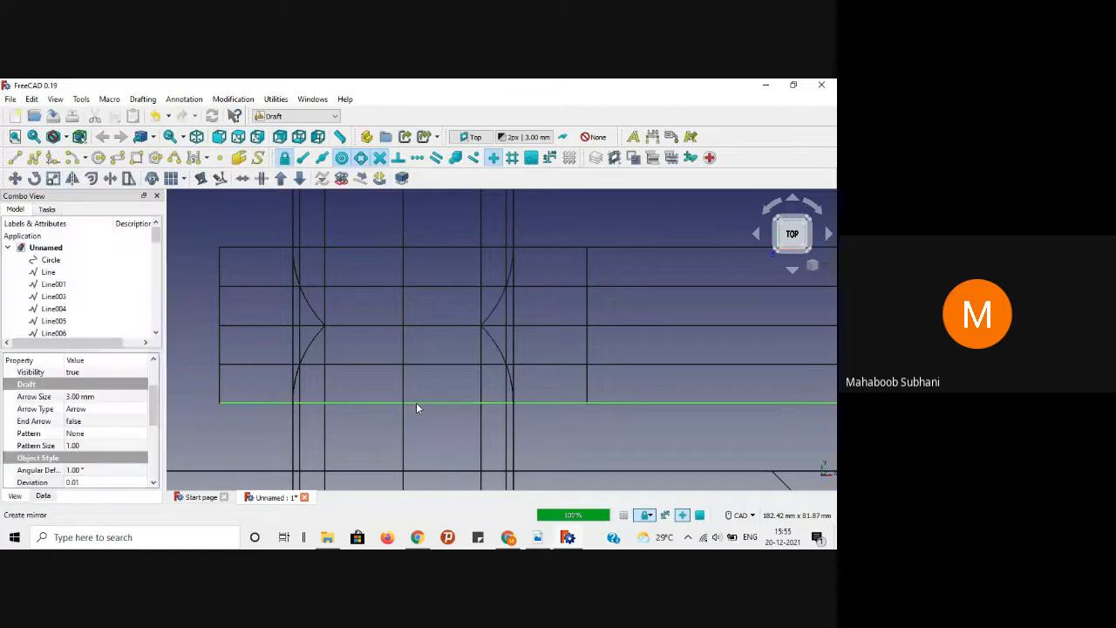
pyautogui.click(448, 305)
pyautogui.scroll(-2, 448, 305)
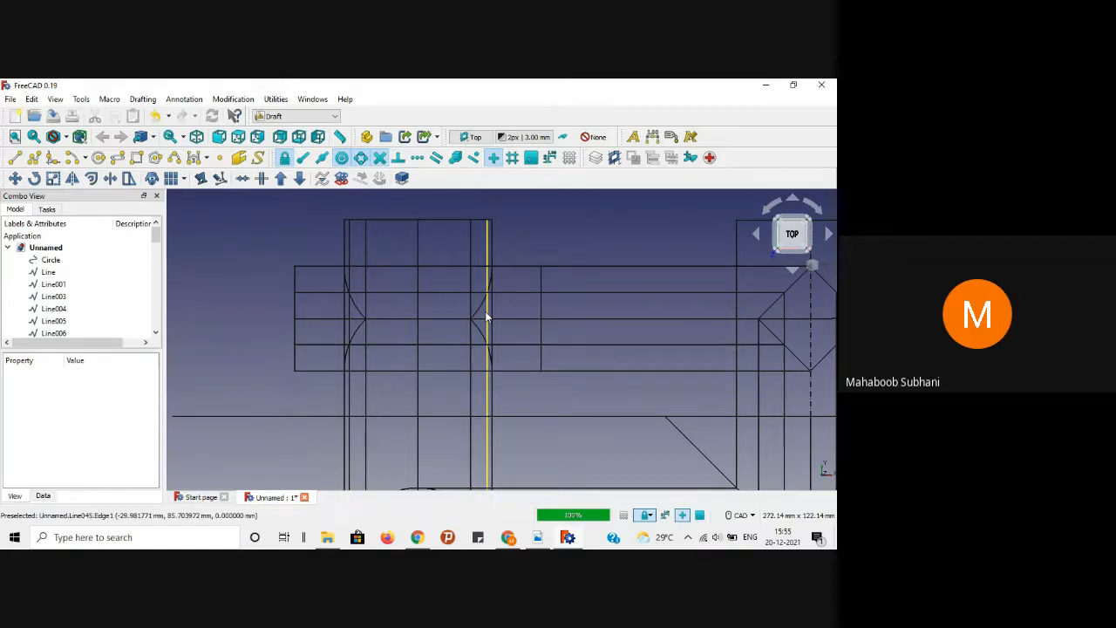
pyautogui.scroll(-4, 549, 244)
pyautogui.scroll(3, 486, 237)
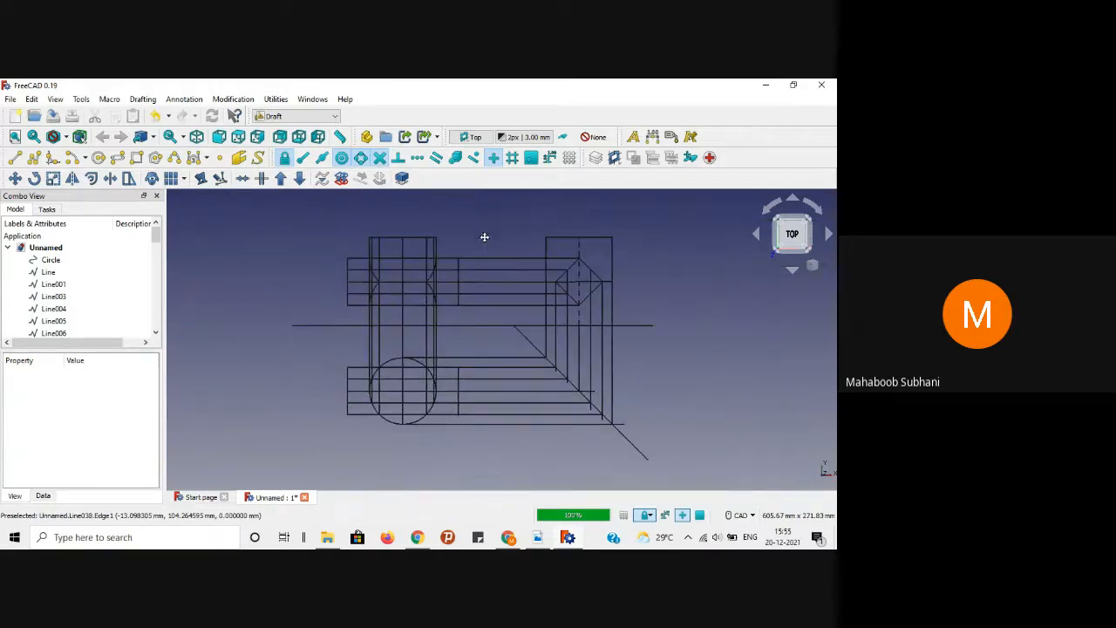
pyautogui.scroll(-1, 458, 253)
pyautogui.scroll(-1, 533, 354)
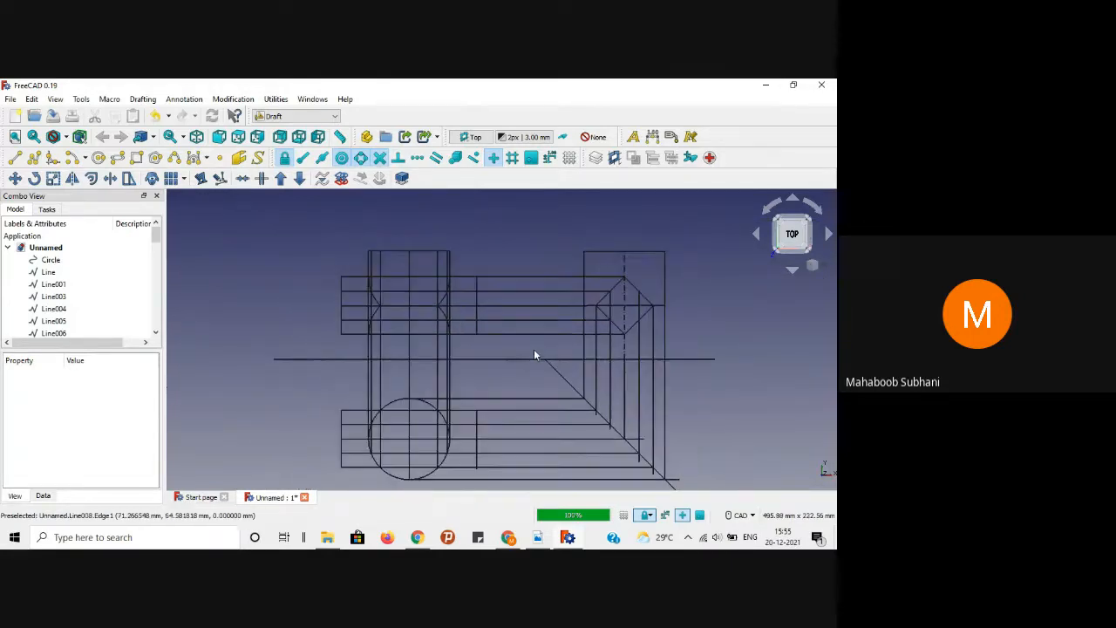
# Step: Scroll the reference PDF to check the 100 mm dimension and notes, then minimize it
pyautogui.click(537, 537)
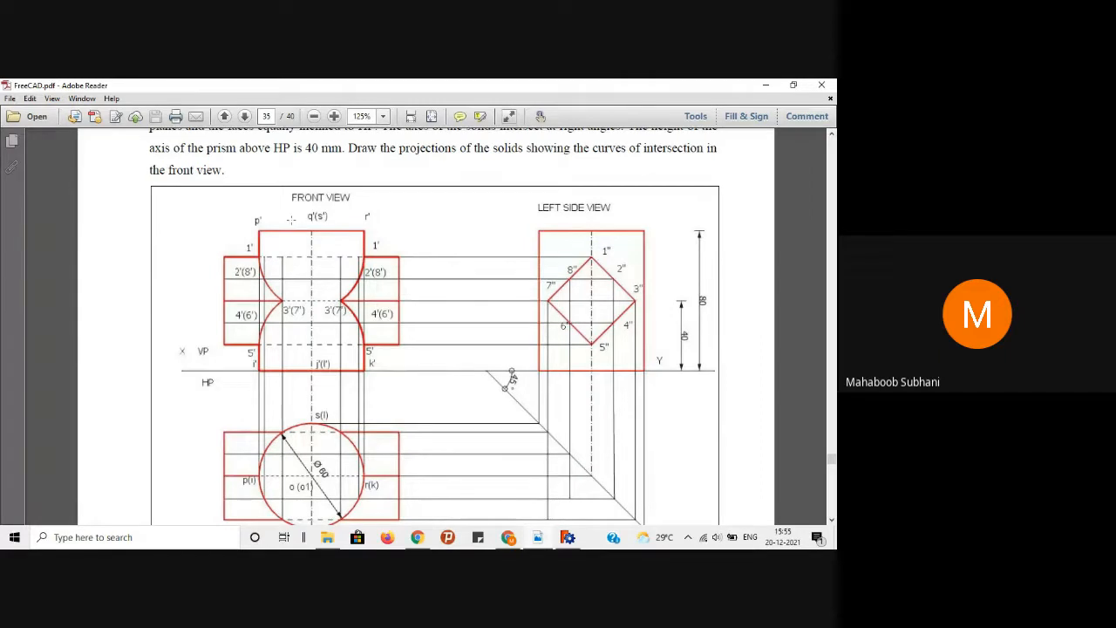
pyautogui.scroll(-1, 297, 293)
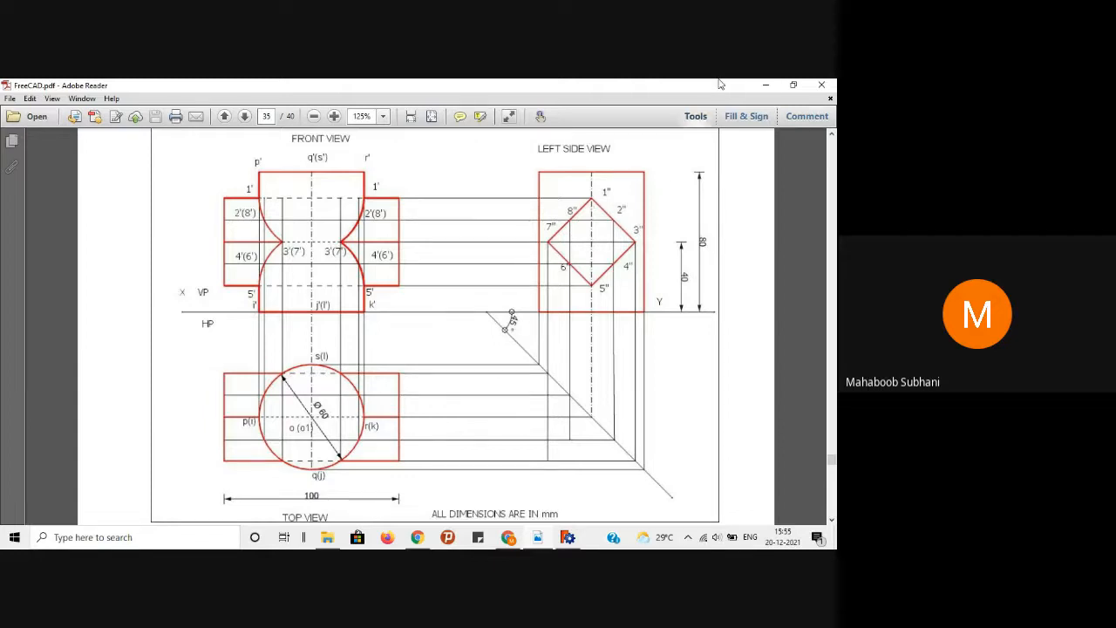
pyautogui.click(765, 84)
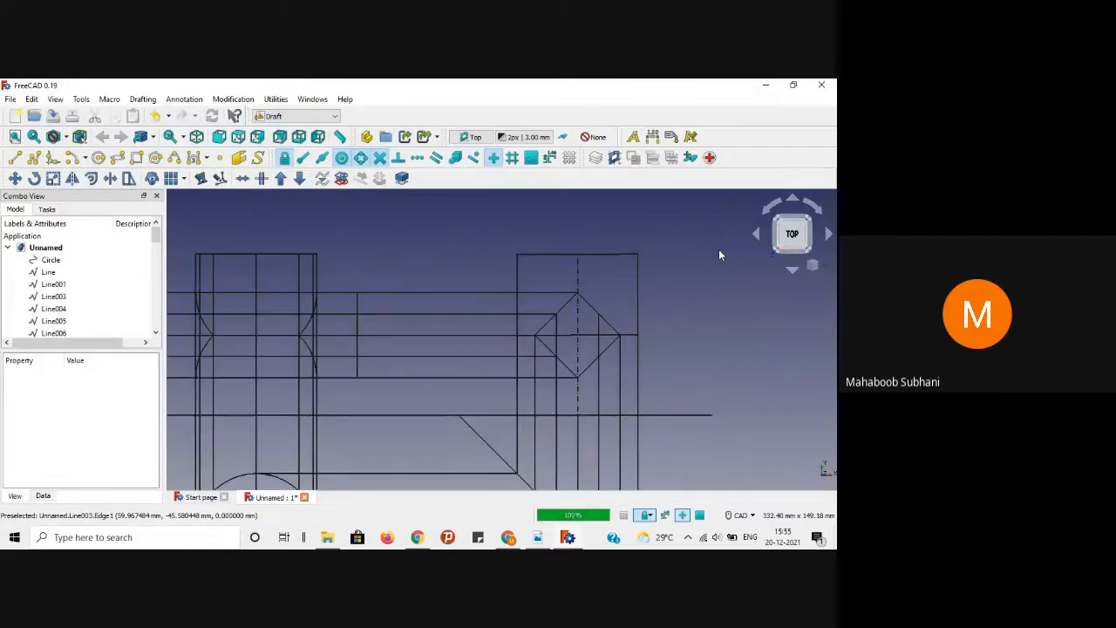
# Step: Make the side view's rectangle top and left edges and four diamond edges red (#ff0000)
pyautogui.scroll(2, 718, 249)
pyautogui.click(576, 253)
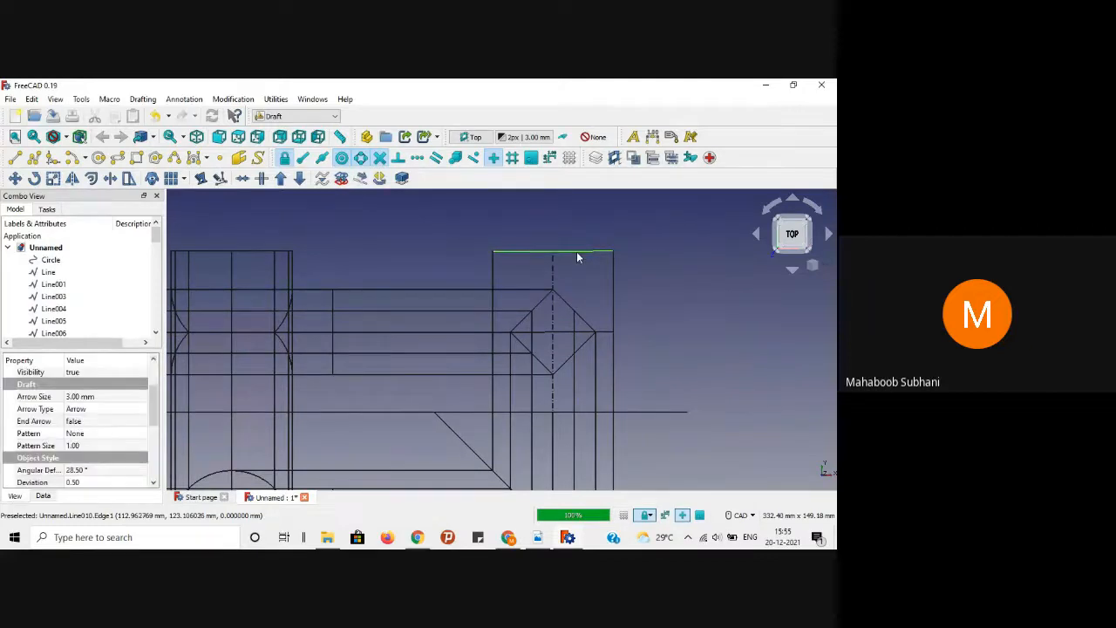
pyautogui.keyDown('ctrl'); pyautogui.click(501, 270); pyautogui.keyUp('ctrl')
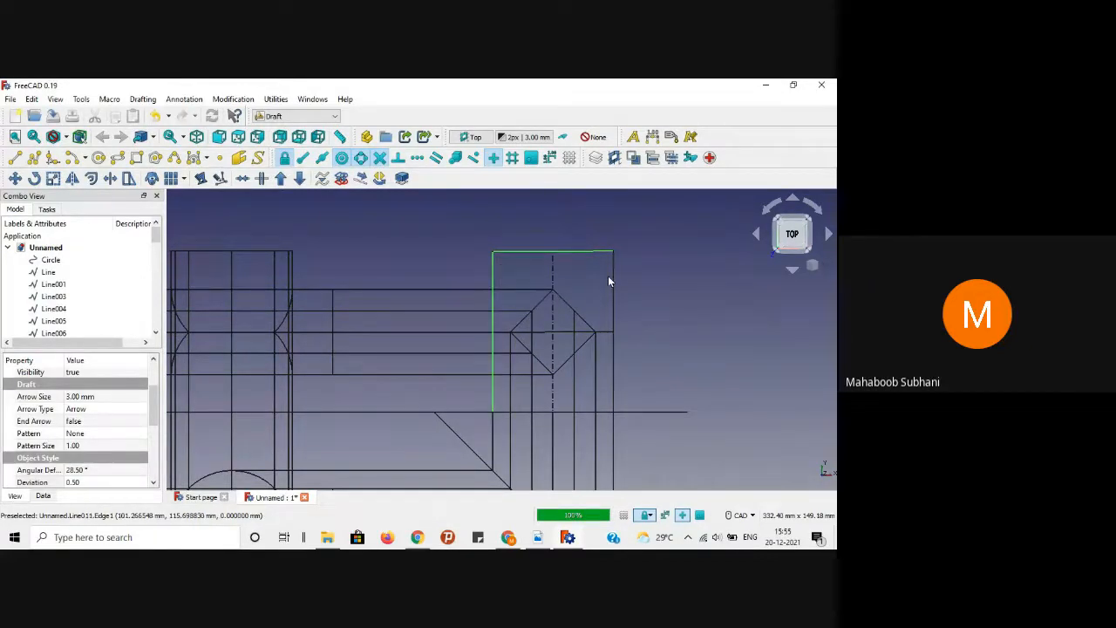
pyautogui.keyDown('ctrl'); pyautogui.click(561, 299); pyautogui.keyUp('ctrl')
pyautogui.keyDown('ctrl'); pyautogui.click(543, 305); pyautogui.keyUp('ctrl')
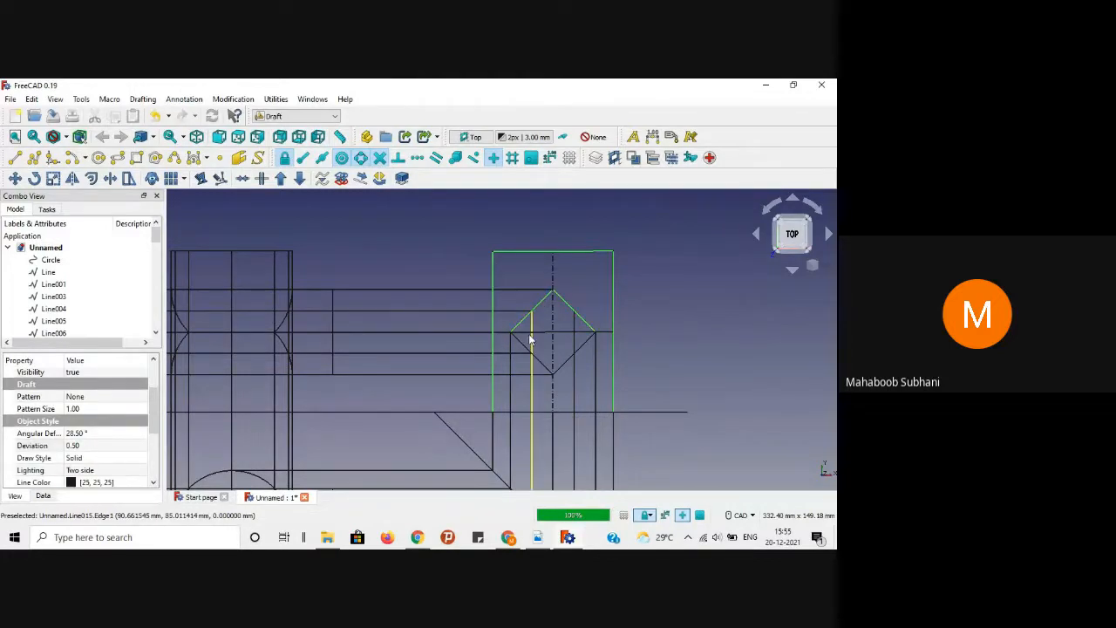
pyautogui.keyDown('ctrl'); pyautogui.click(536, 360); pyautogui.keyUp('ctrl')
pyautogui.keyDown('ctrl'); pyautogui.click(562, 363); pyautogui.keyUp('ctrl')
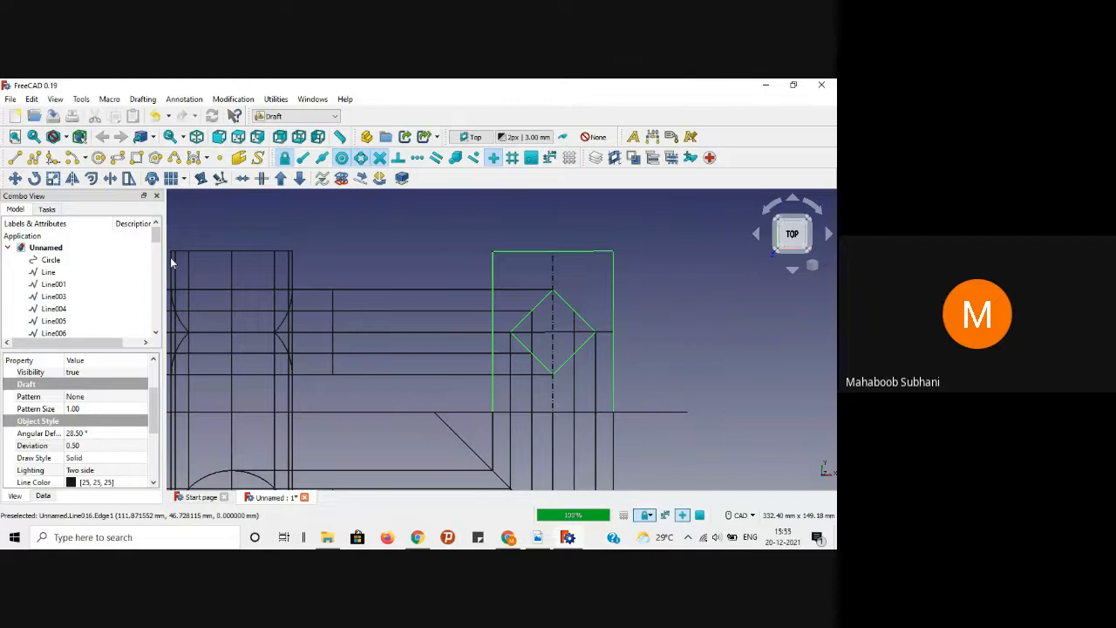
pyautogui.moveTo(154, 412); pyautogui.dragTo(153, 442)
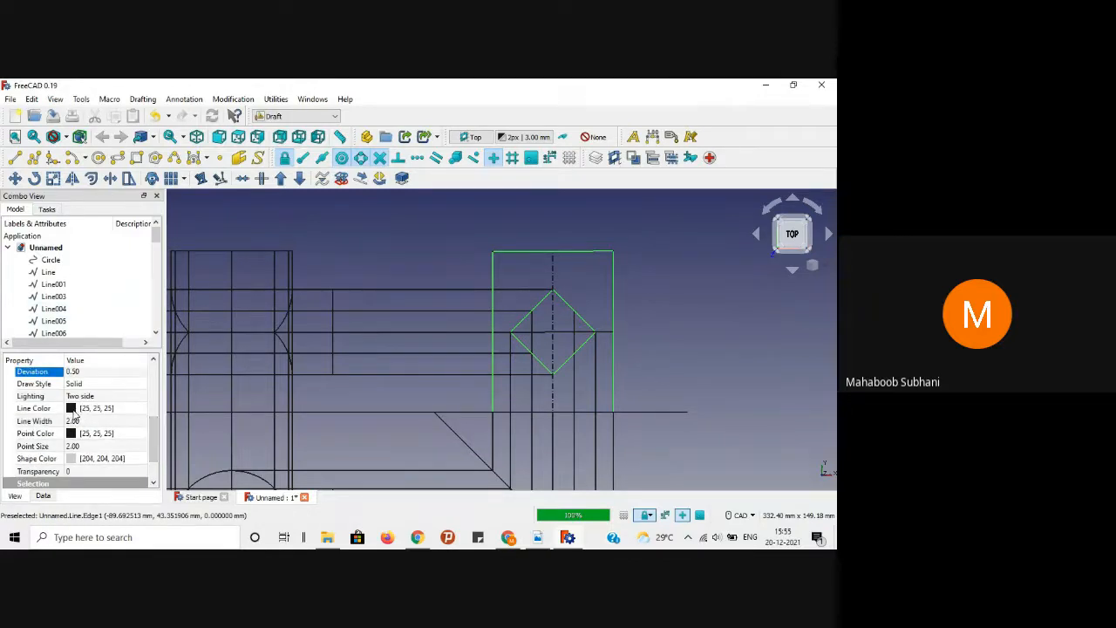
pyautogui.click(74, 410)
pyautogui.click(112, 409)
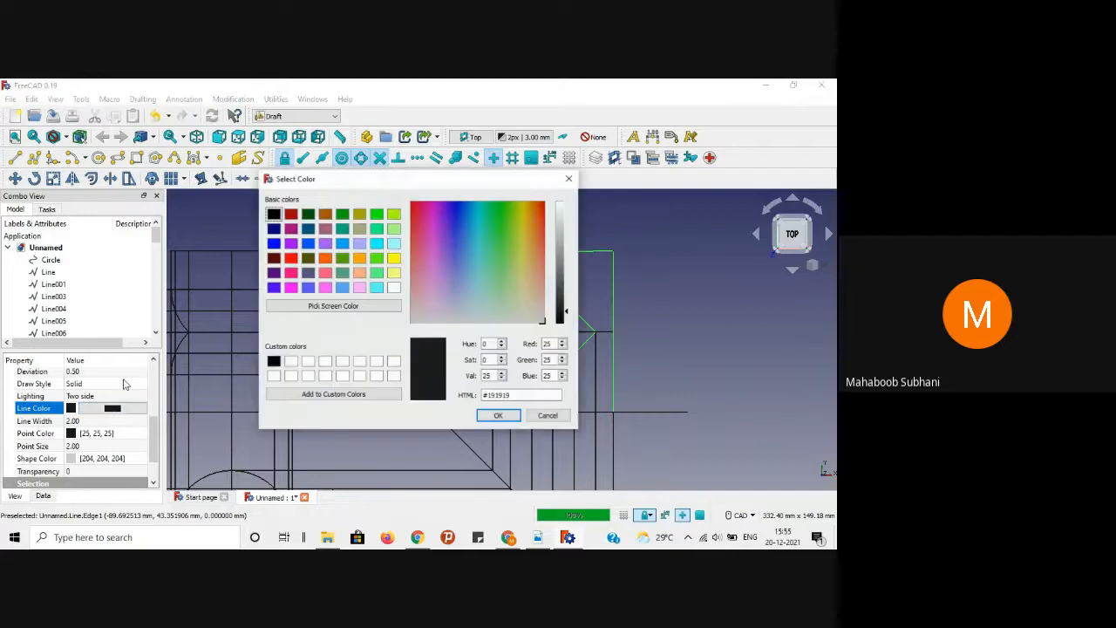
pyautogui.click(291, 258)
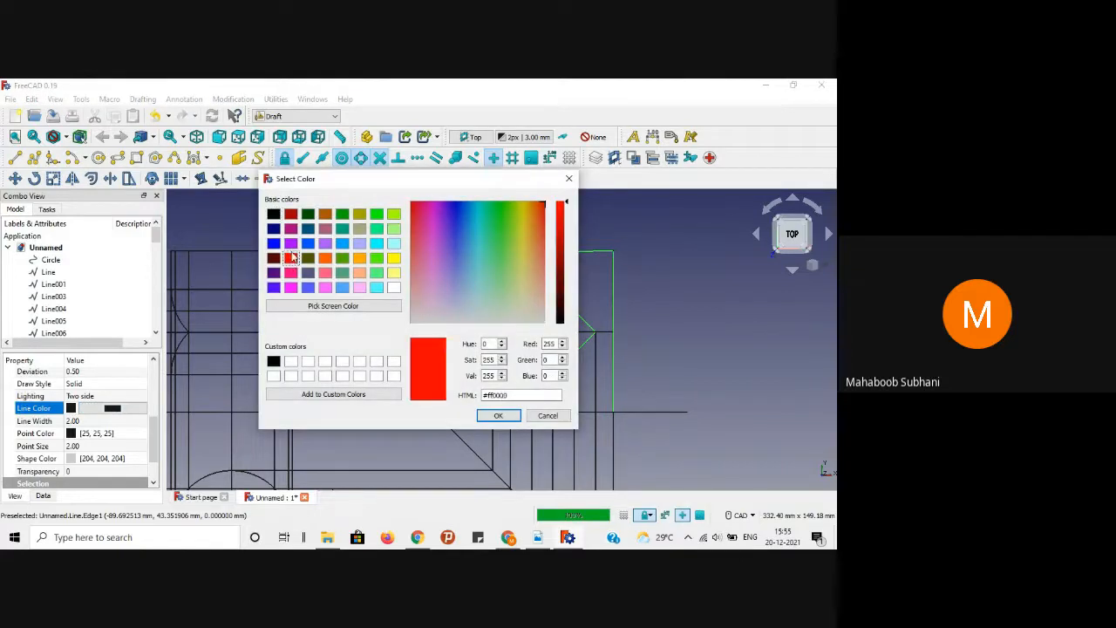
pyautogui.click(498, 415)
pyautogui.click(722, 336)
# Step: Select the long horizontal XY reference line and begin a Trimex on it
pyautogui.scroll(-1, 723, 333)
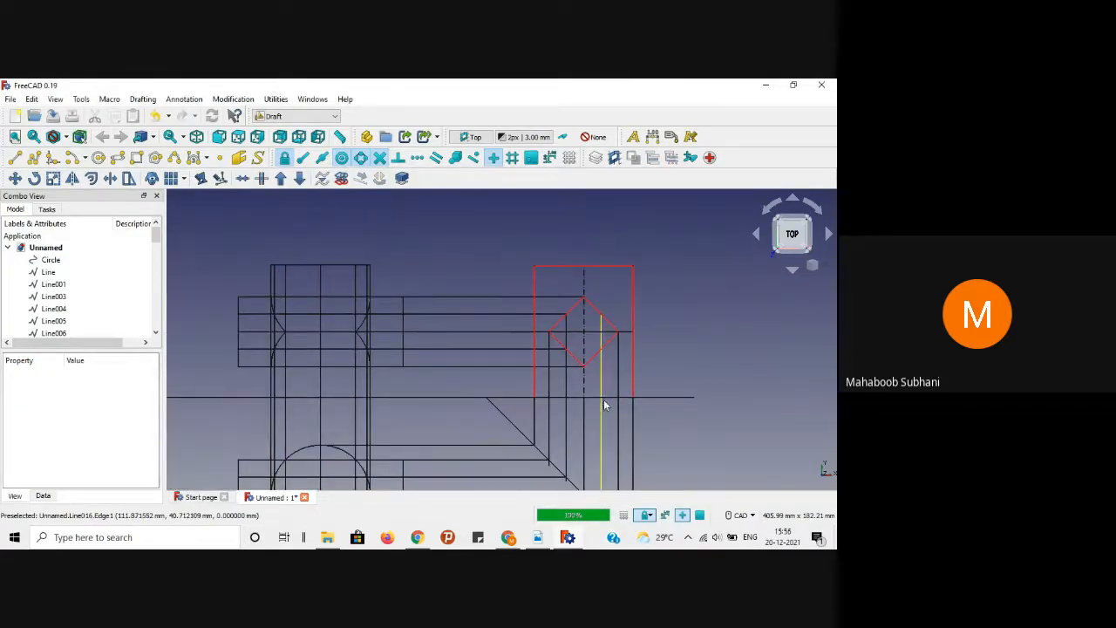
pyautogui.scroll(1, 667, 379)
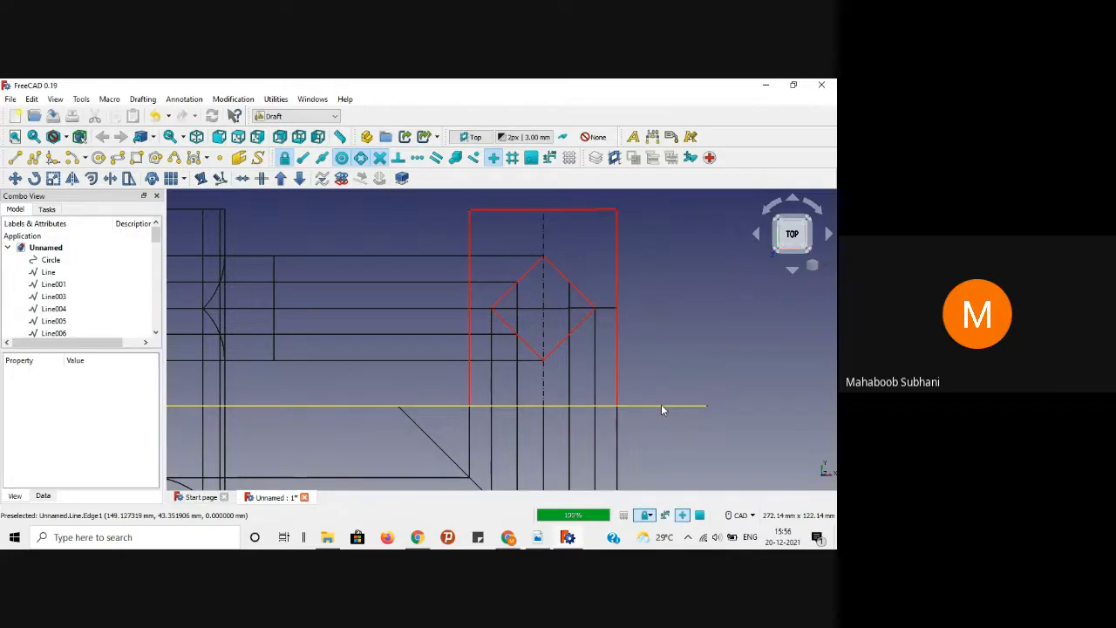
pyautogui.click(662, 406)
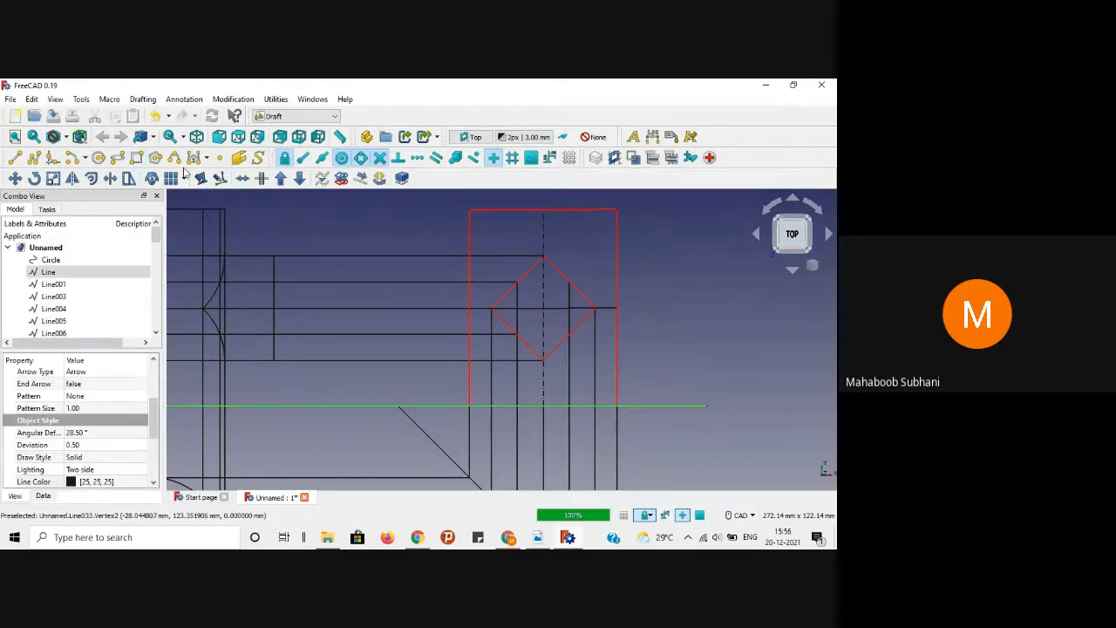
pyautogui.click(110, 178)
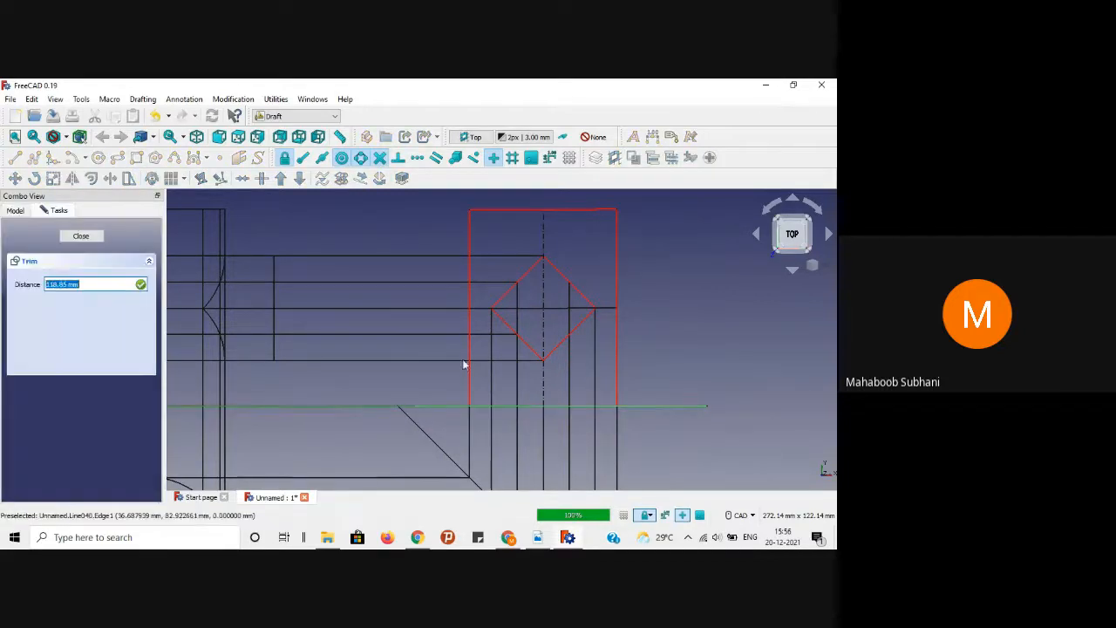
# Step: Trim the XY reference line back to the rectangle's right and then left edges
pyautogui.click(617, 382)
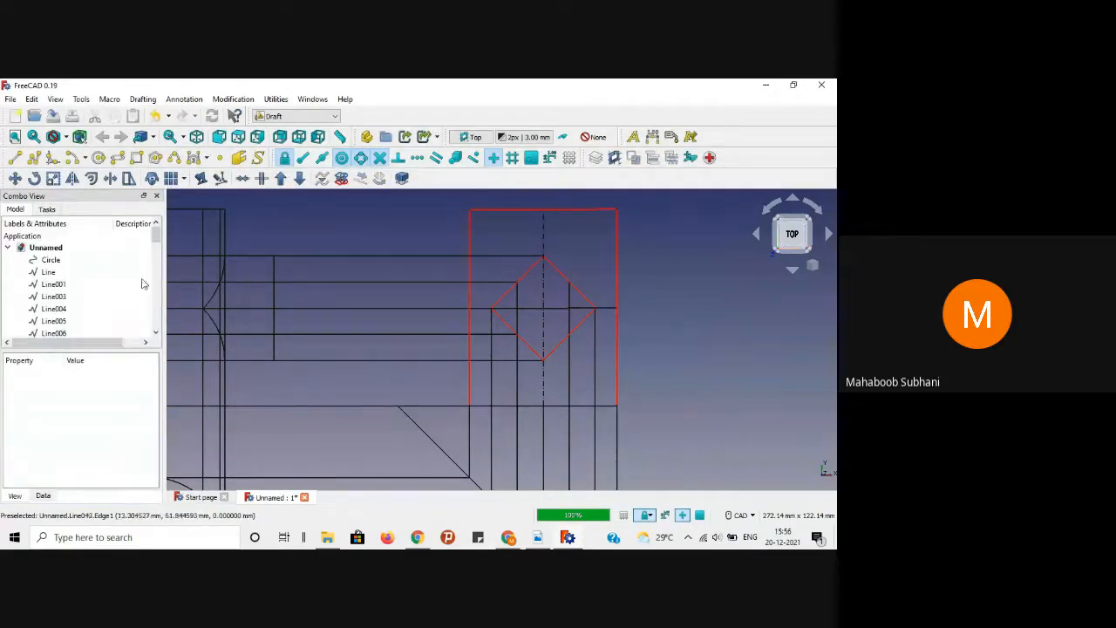
pyautogui.click(482, 406)
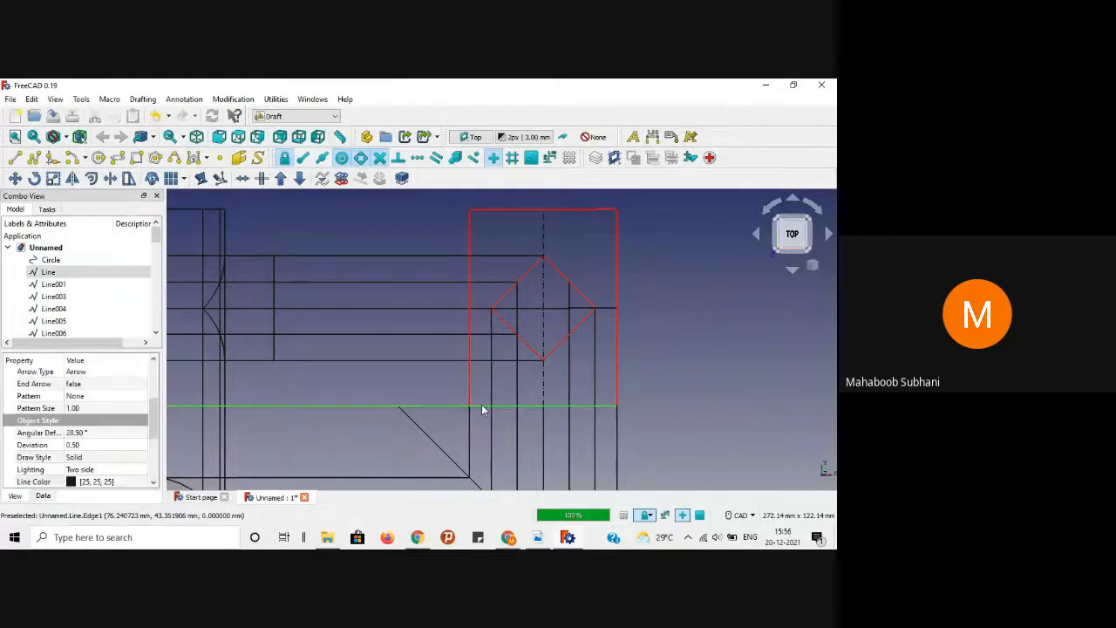
pyautogui.click(152, 179)
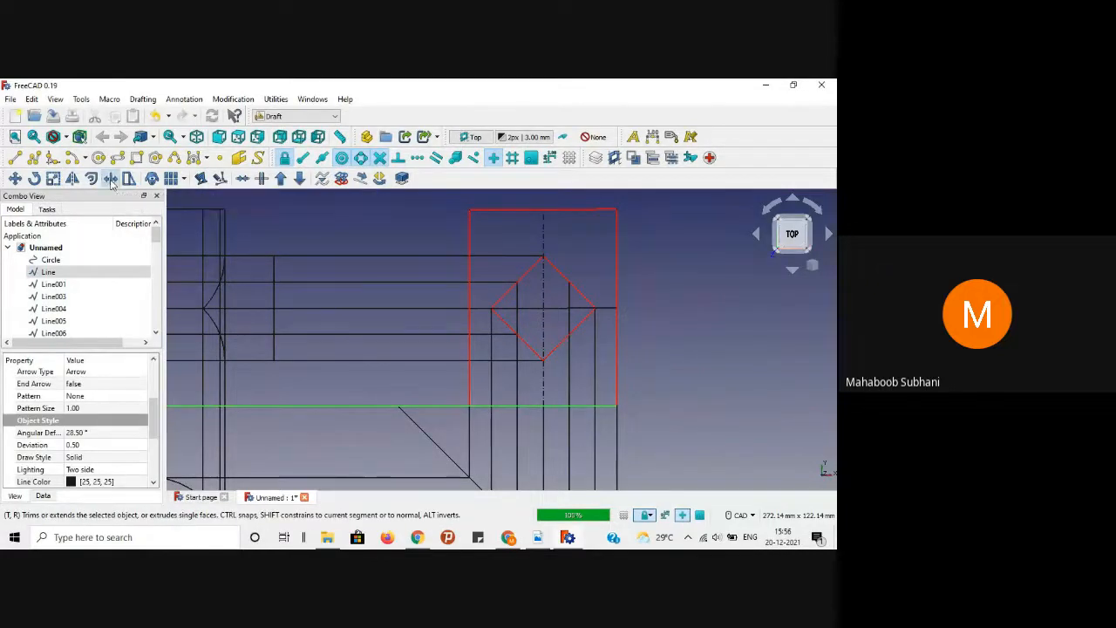
pyautogui.click(471, 384)
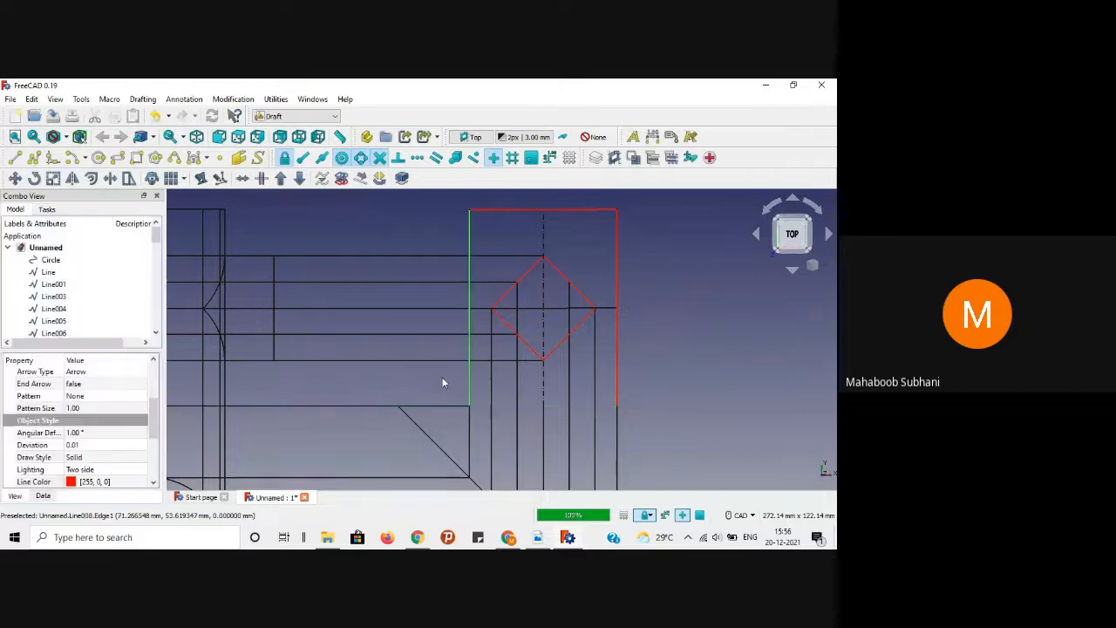
# Step: Draw a new rectangle bottom edge corner to corner, plus a line extending right
pyautogui.click(15, 157)
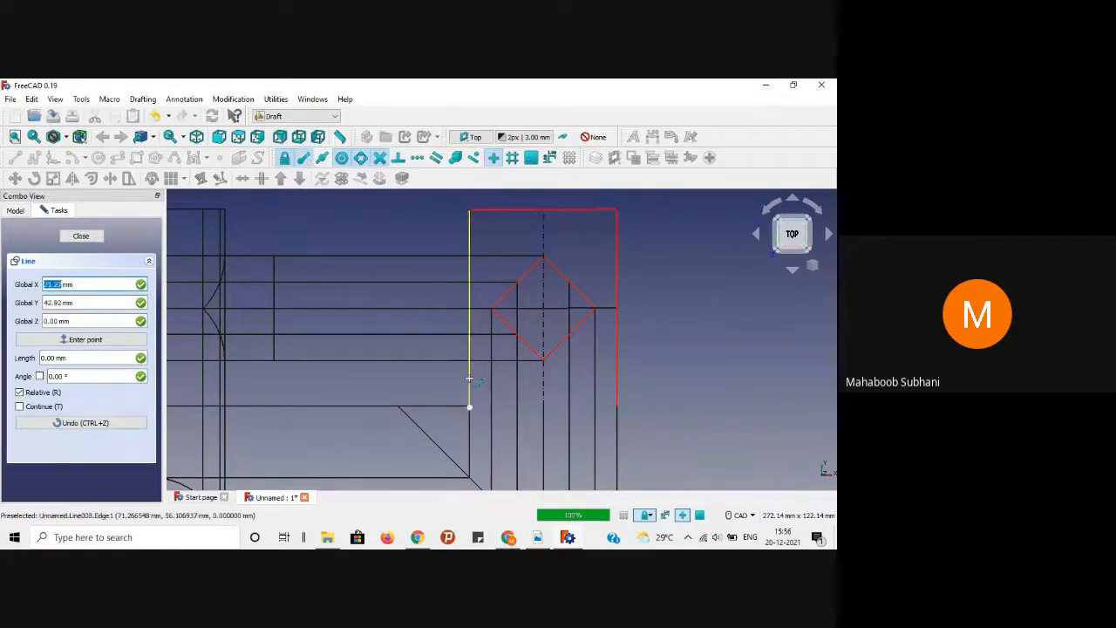
pyautogui.click(468, 406)
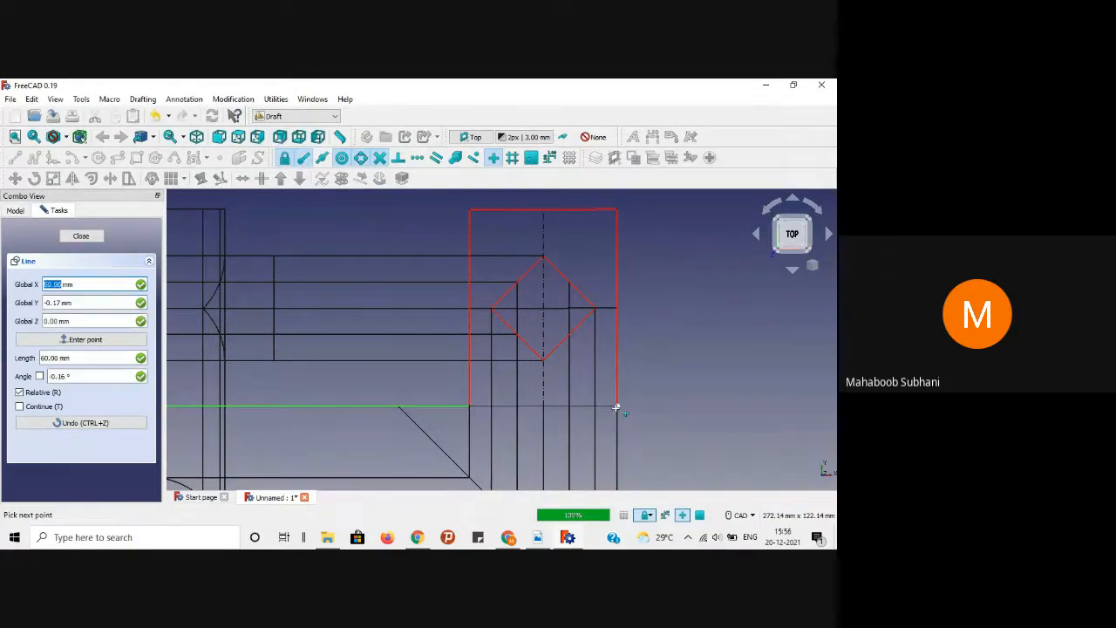
pyautogui.click(616, 408)
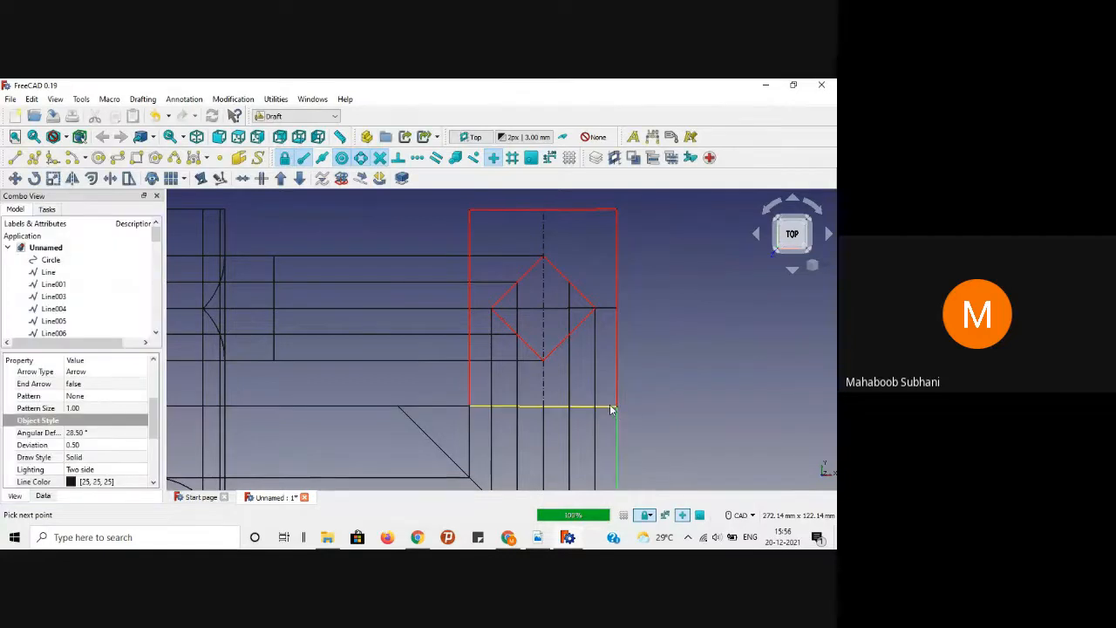
pyautogui.click(15, 157)
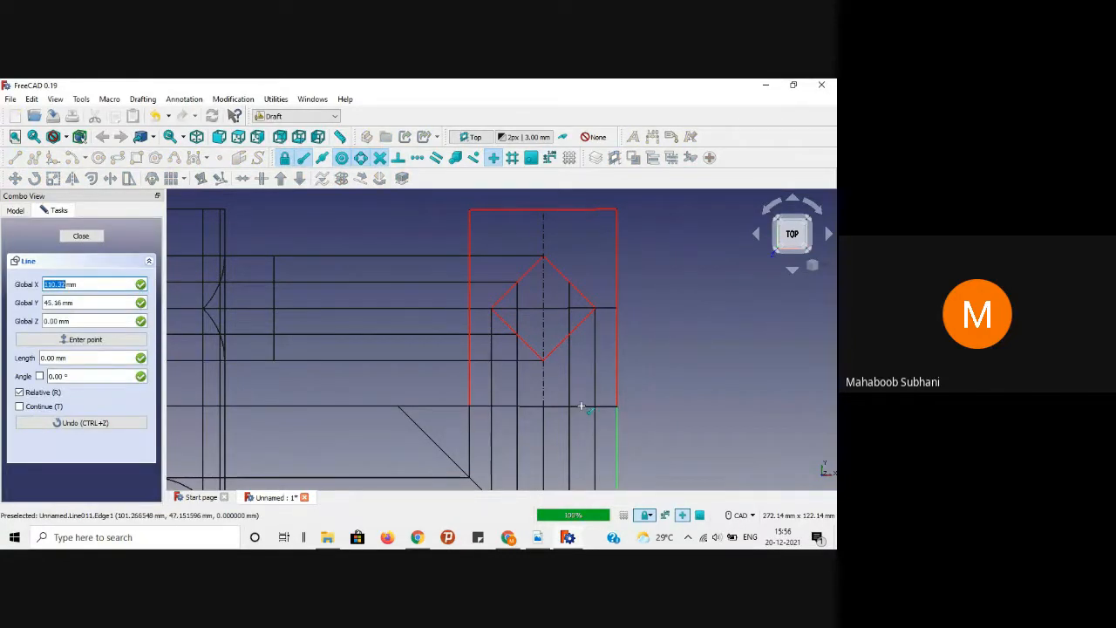
pyautogui.click(615, 407)
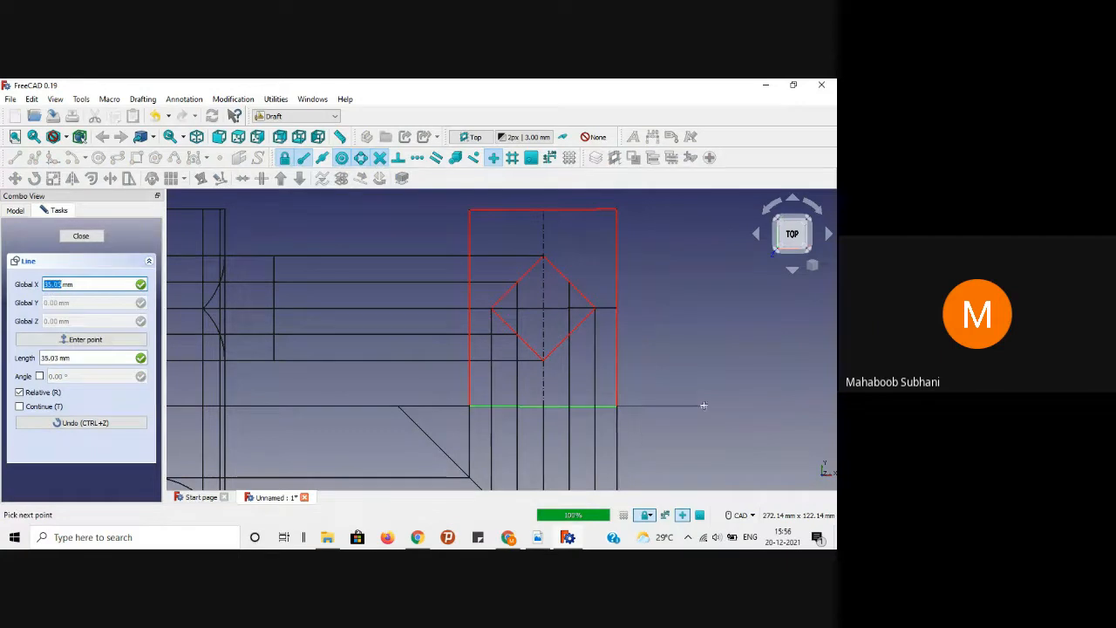
pyautogui.click(705, 406)
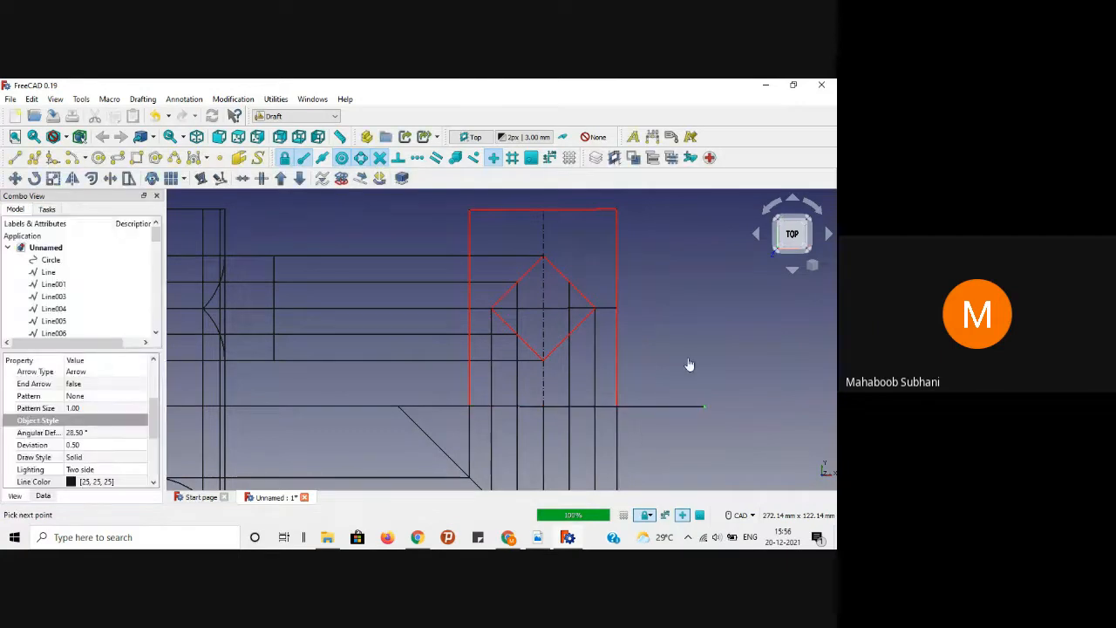
# Step: Set the new bottom edge's Angular Deflection to 1 and Deviation to 0.01
pyautogui.click(527, 406)
pyautogui.click(93, 433)
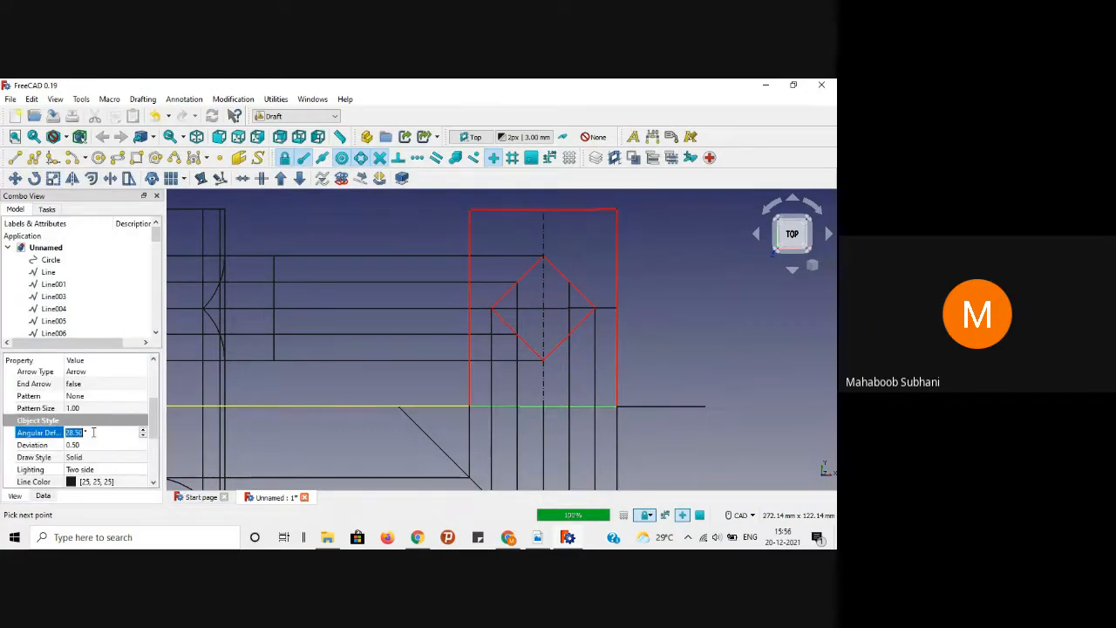
pyautogui.write('1')
pyautogui.press('Return')
pyautogui.click(95, 446)
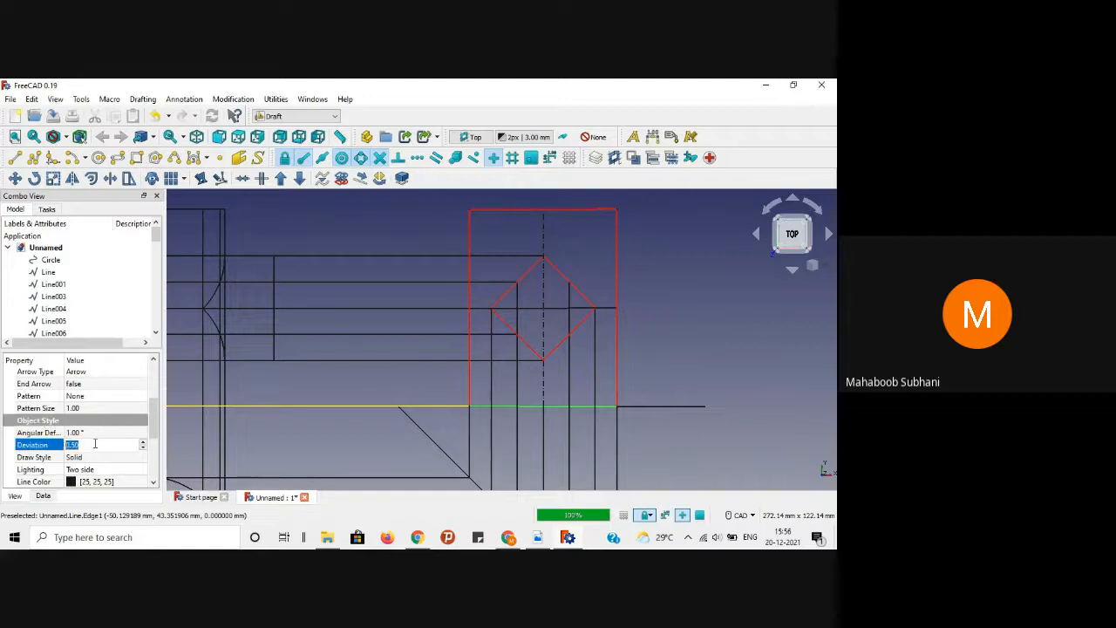
pyautogui.press('Return')
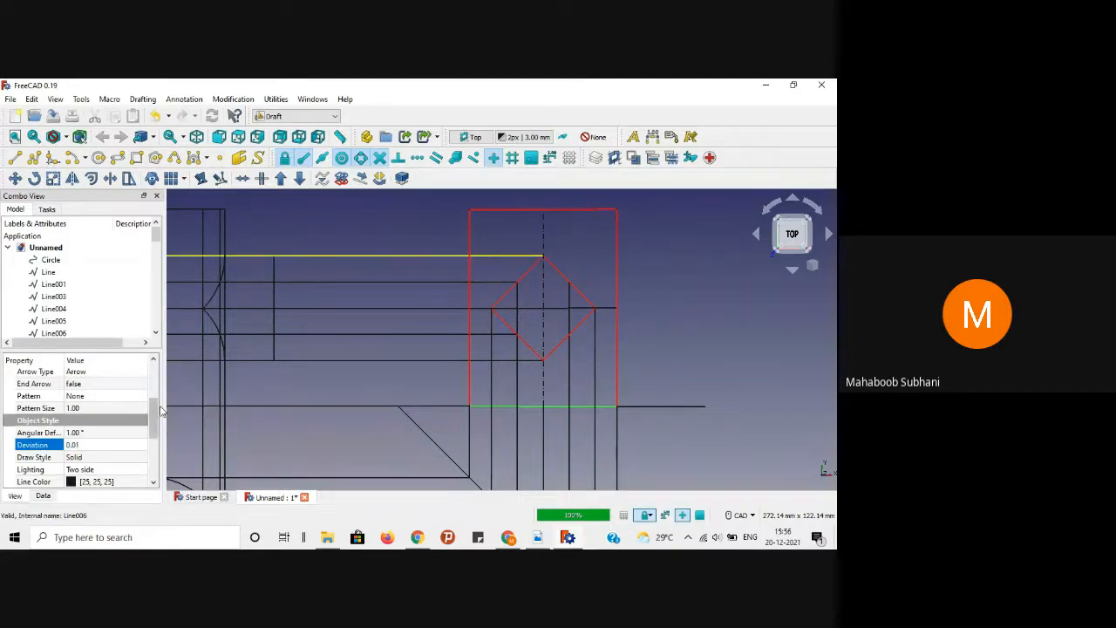
pyautogui.scroll(-1, 152, 423)
pyautogui.scroll(-3, 152, 423)
# Step: Change the bottom edge's Line Color to red and clear the selection
pyautogui.click(118, 415)
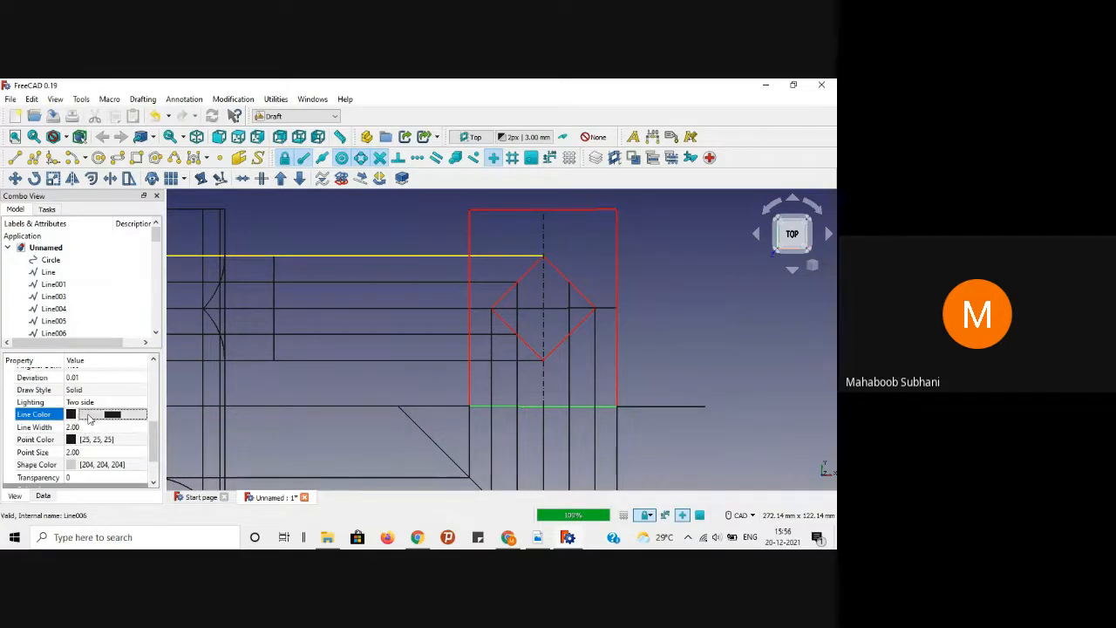
pyautogui.click(116, 415)
pyautogui.click(292, 259)
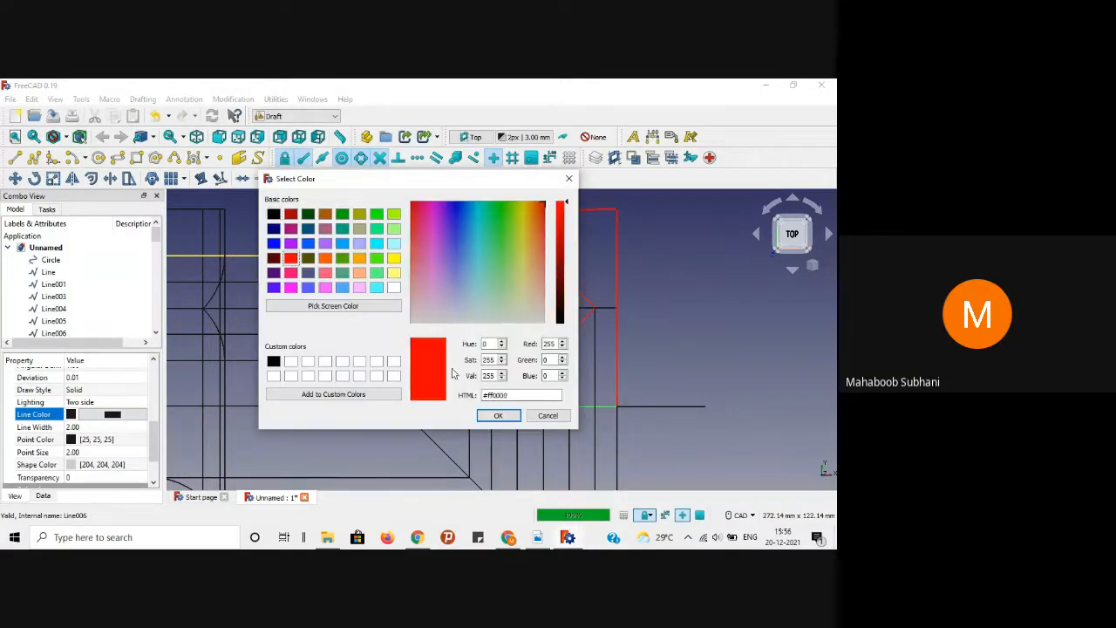
pyautogui.click(494, 416)
pyautogui.click(667, 344)
pyautogui.scroll(-3, 667, 344)
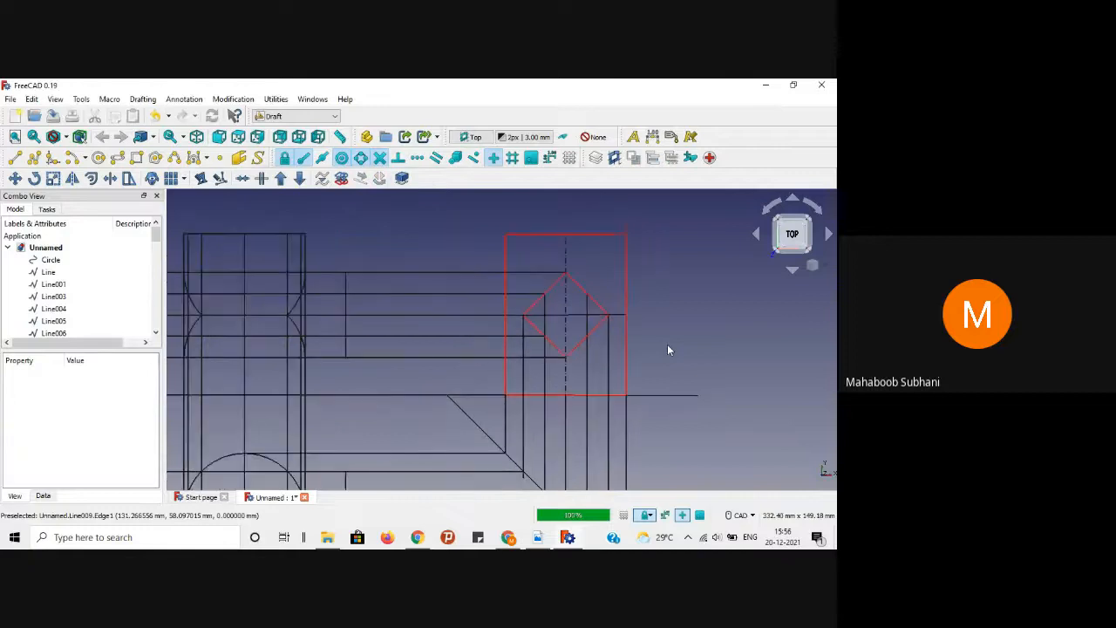
pyautogui.scroll(-1, 668, 344)
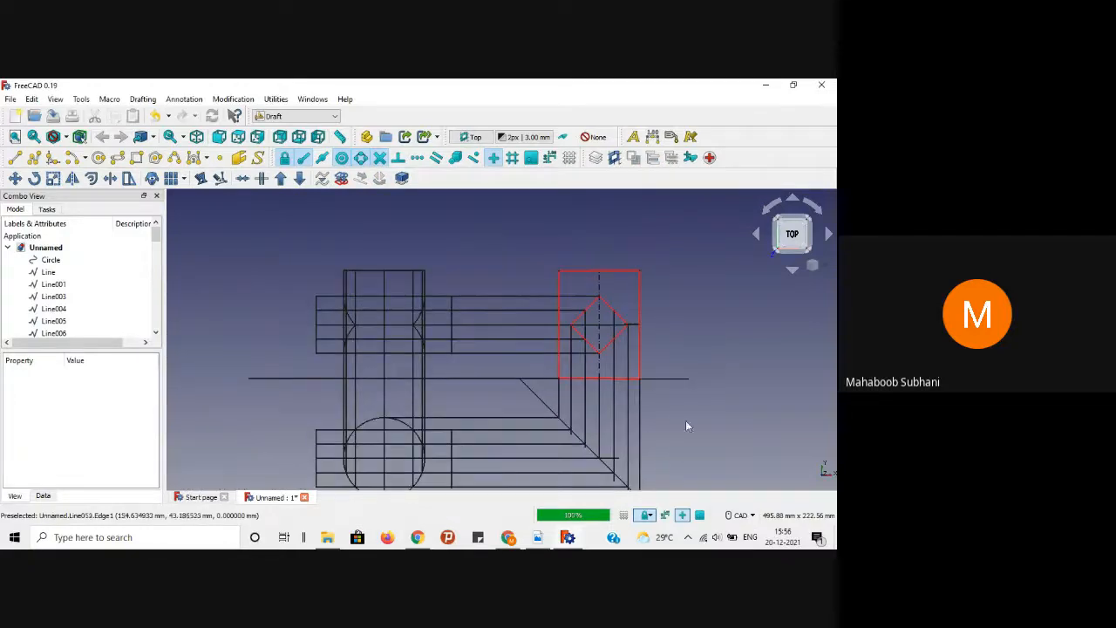
# Step: Glance at the reference PDF, then return to the FreeCAD drawing
pyautogui.click(538, 538)
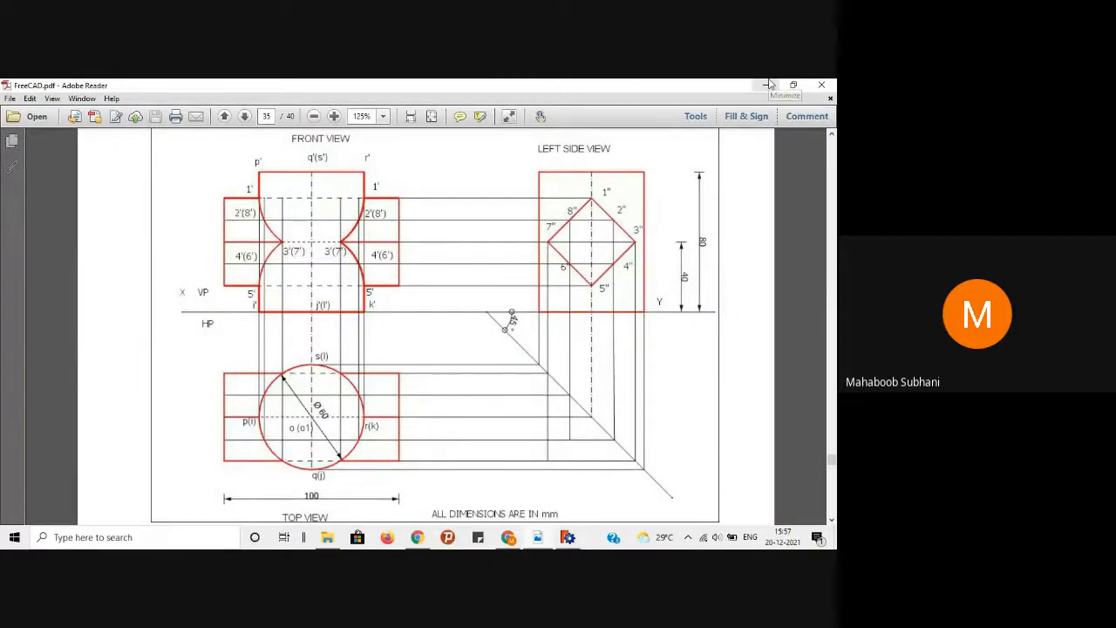
pyautogui.click(767, 84)
pyautogui.scroll(5, 602, 390)
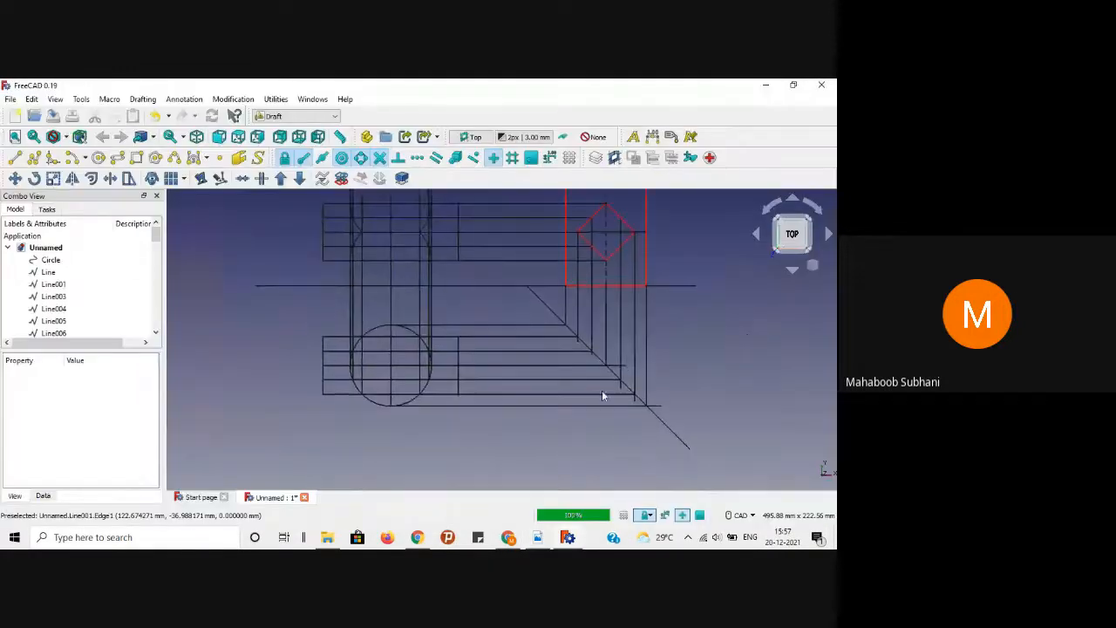
pyautogui.scroll(1, 609, 310)
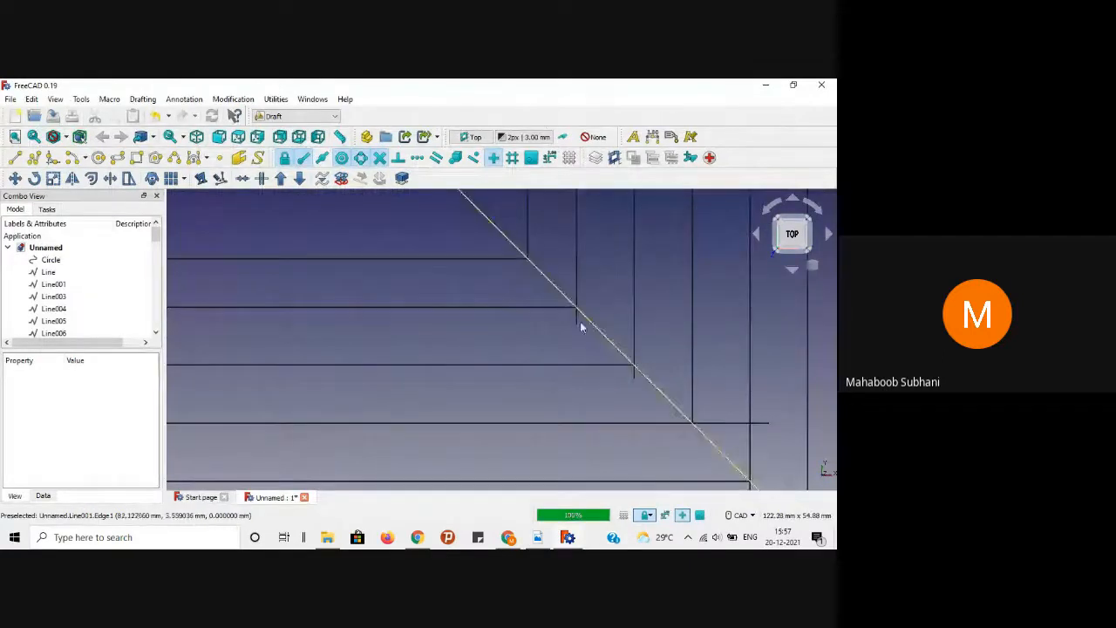
pyautogui.scroll(-3, 594, 301)
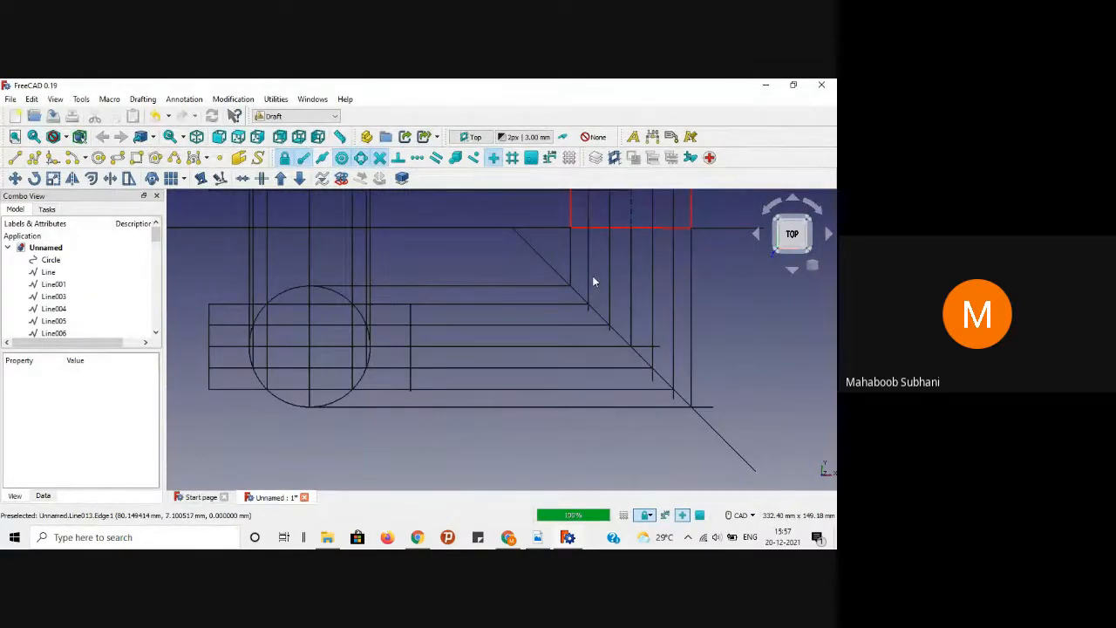
pyautogui.scroll(4, 587, 275)
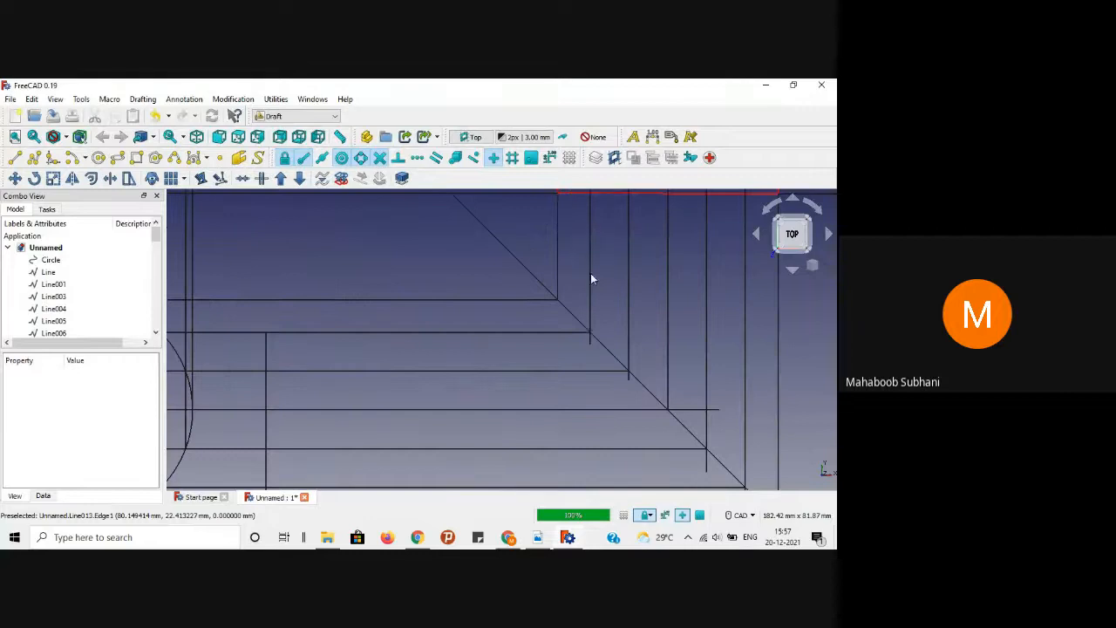
# Step: Trim the first two vertical projection lines back to the 45° diagonal
pyautogui.click(590, 276)
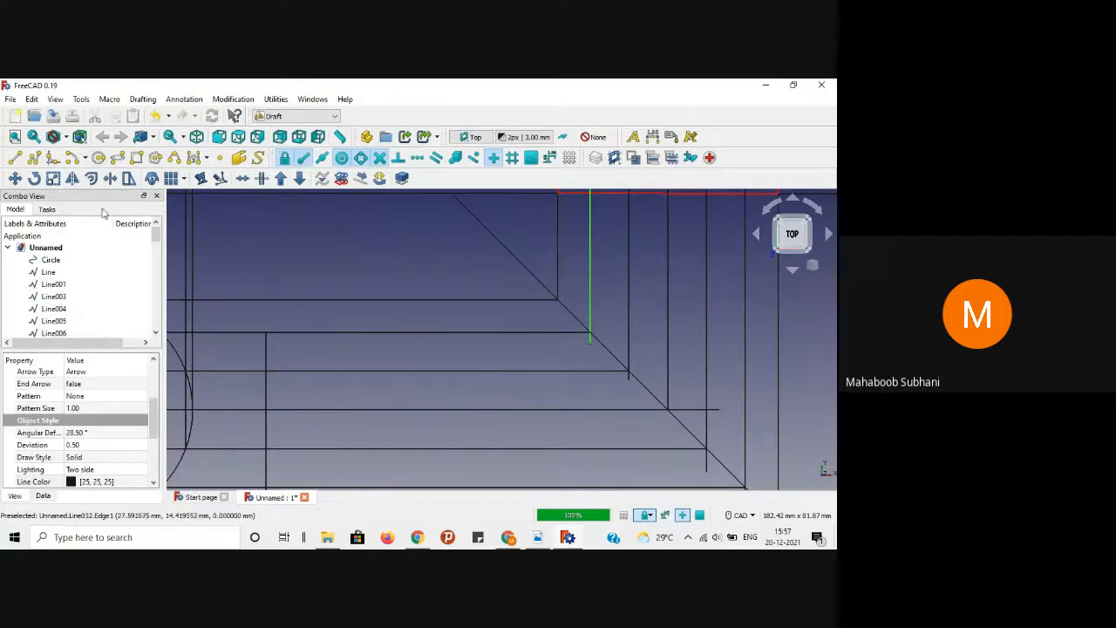
pyautogui.click(110, 178)
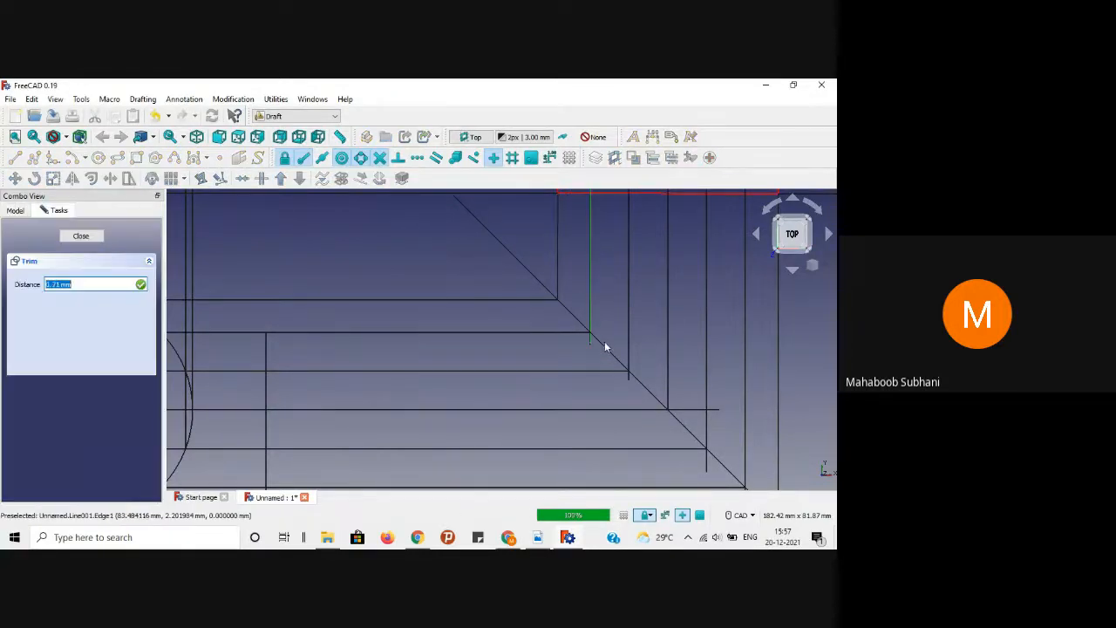
pyautogui.click(605, 341)
pyautogui.click(627, 316)
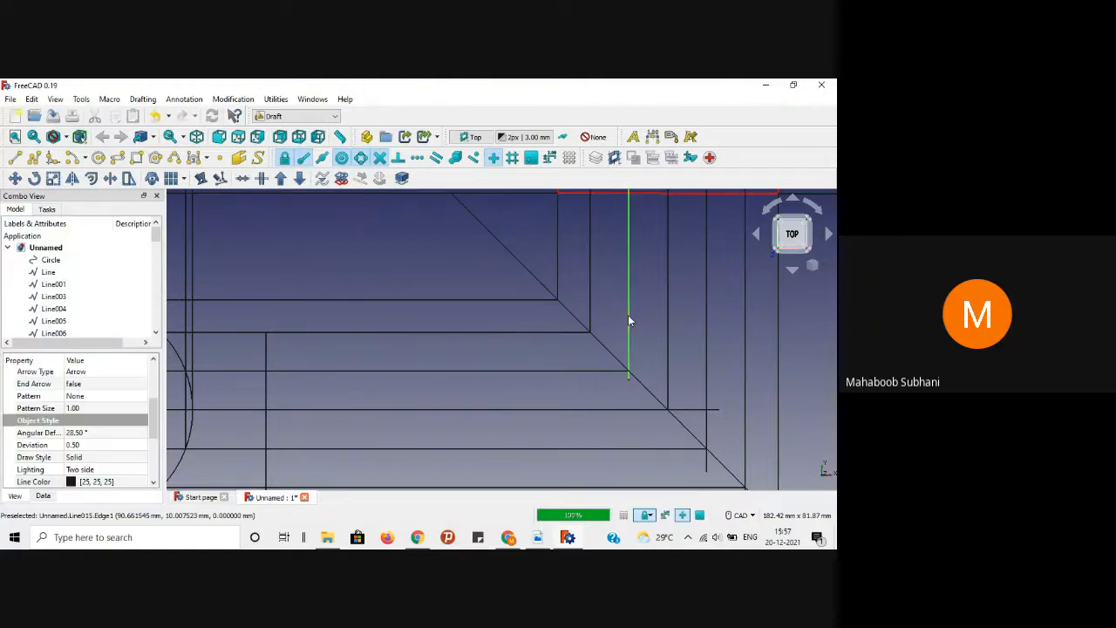
pyautogui.click(110, 178)
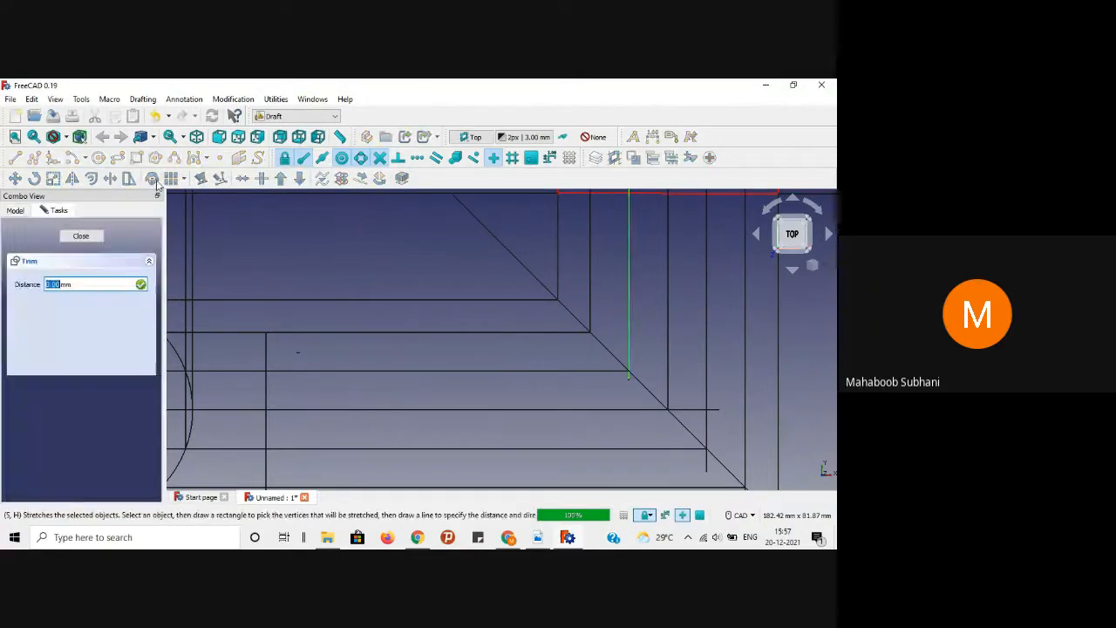
pyautogui.click(614, 353)
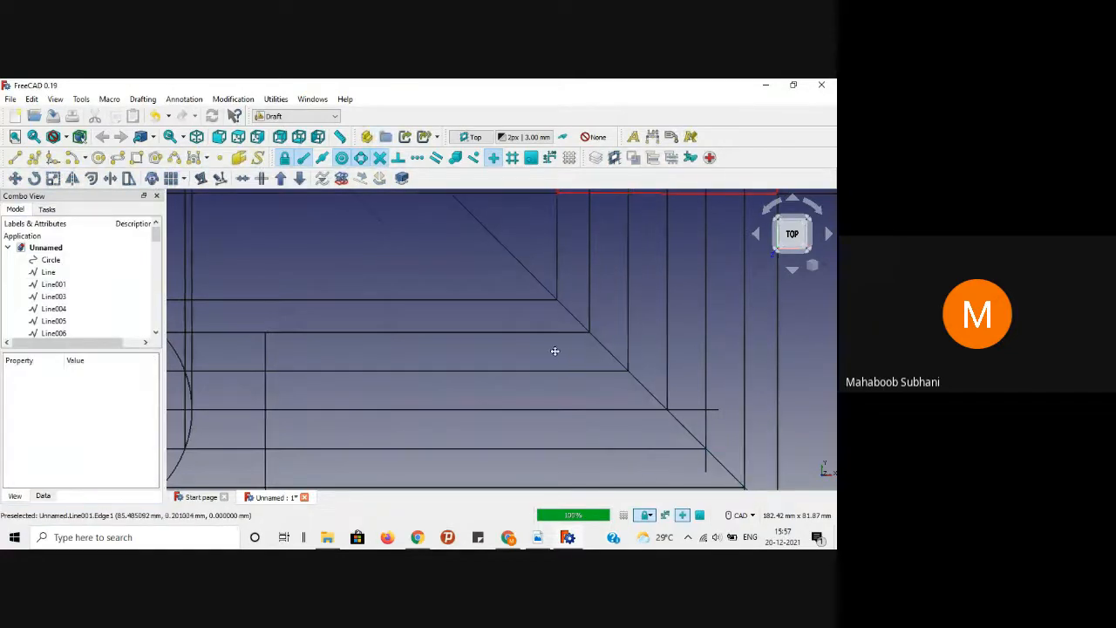
# Step: Trim another vertical line and a horizontal projection line at the 45° diagonal
pyautogui.moveTo(555, 350); pyautogui.dragTo(410, 325, button='middle')
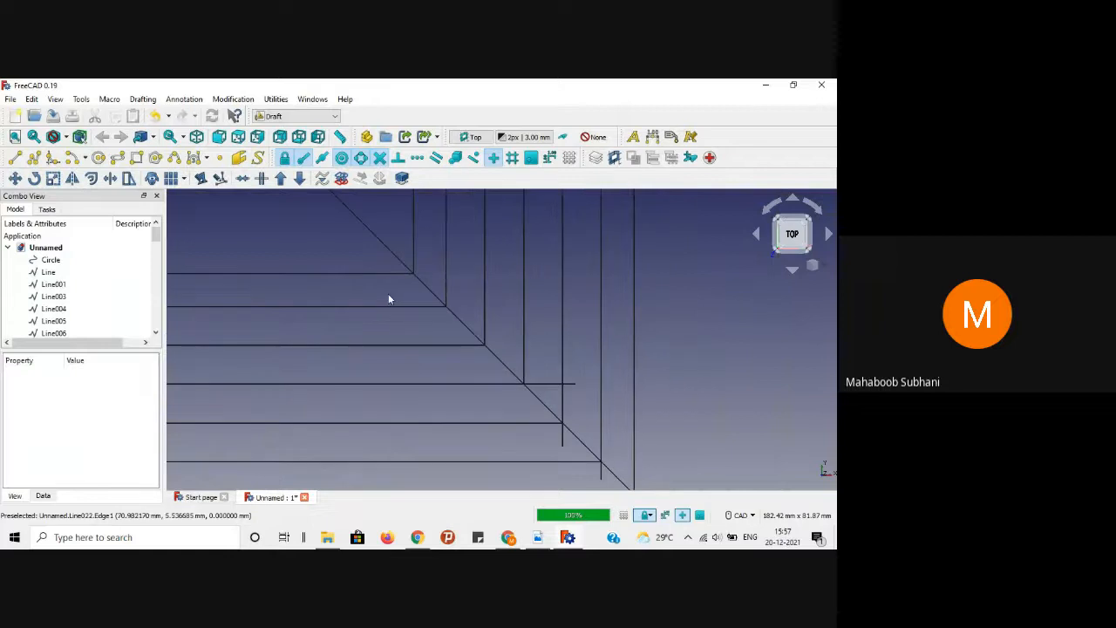
pyautogui.click(562, 328)
pyautogui.click(110, 178)
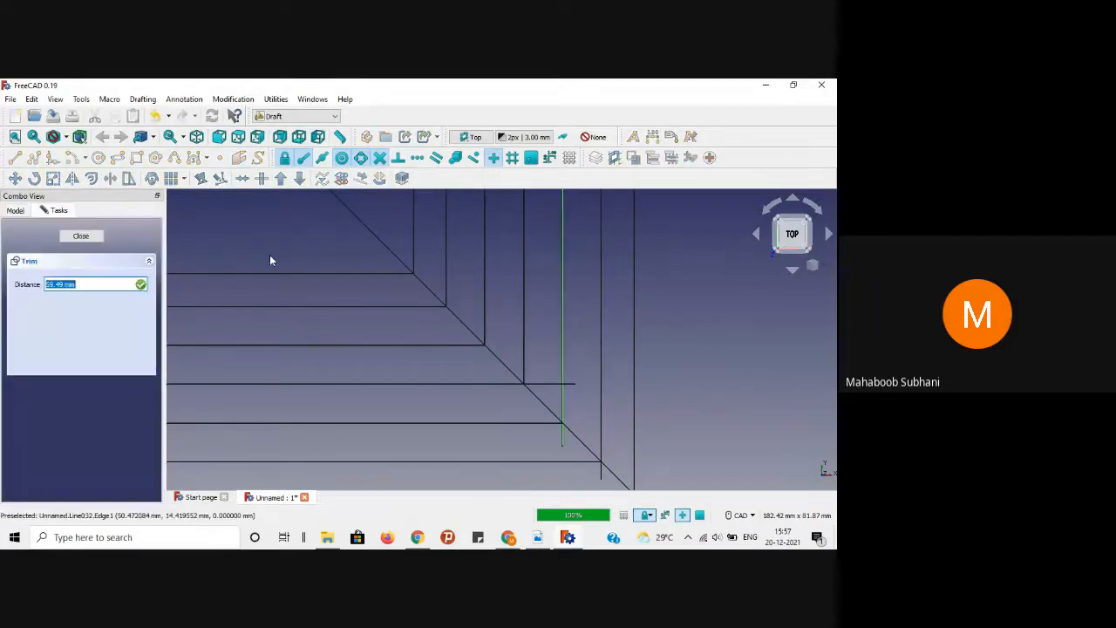
pyautogui.click(510, 407)
pyautogui.click(540, 386)
pyautogui.click(109, 181)
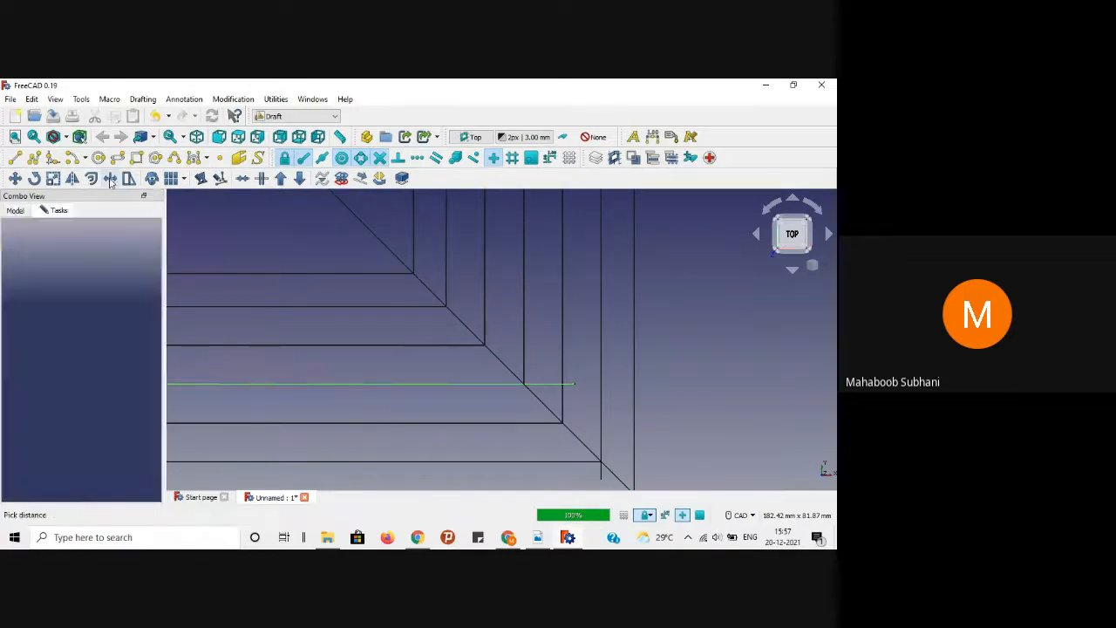
pyautogui.click(502, 365)
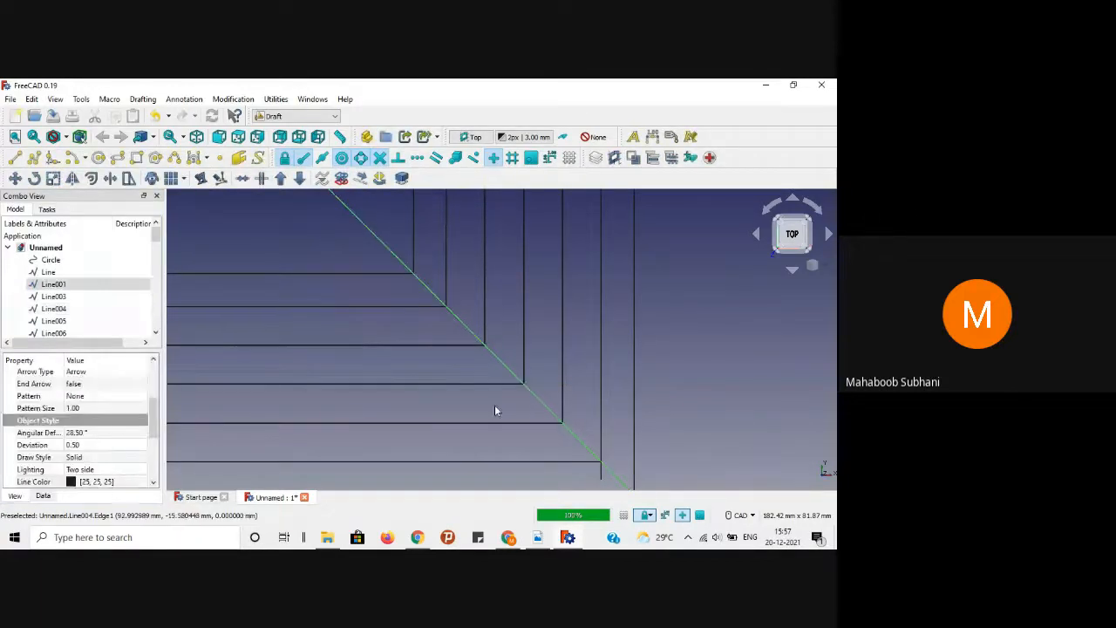
pyautogui.click(494, 410)
# Step: Trim the remaining vertical line and the bottom horizontal line to the 45° diagonal
pyautogui.click(600, 398)
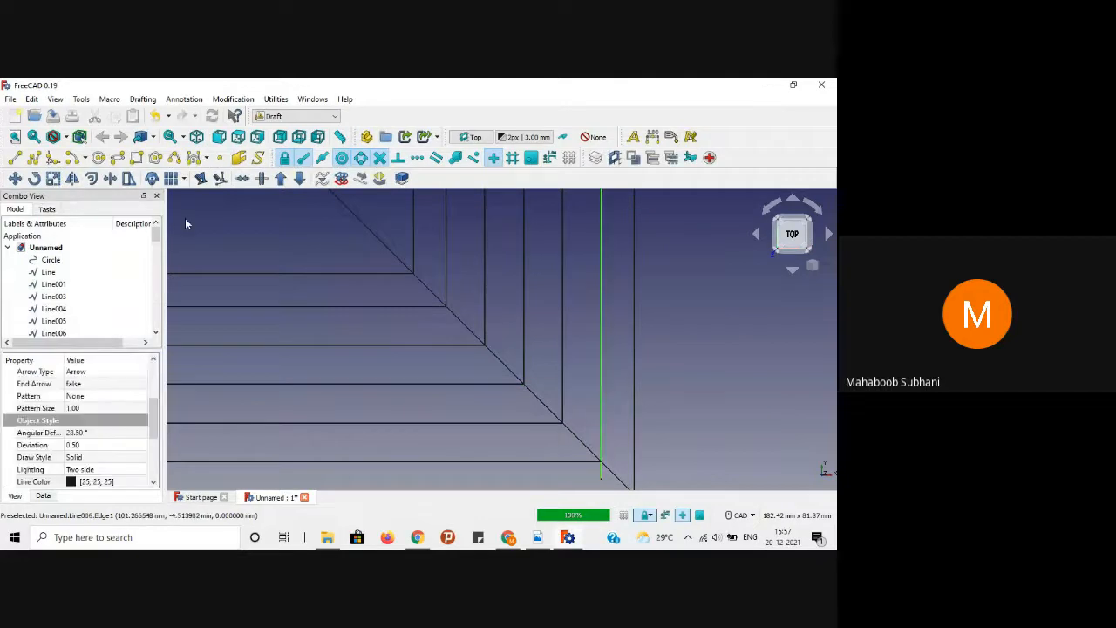
pyautogui.click(109, 178)
pyautogui.click(580, 438)
pyautogui.scroll(-3, 709, 382)
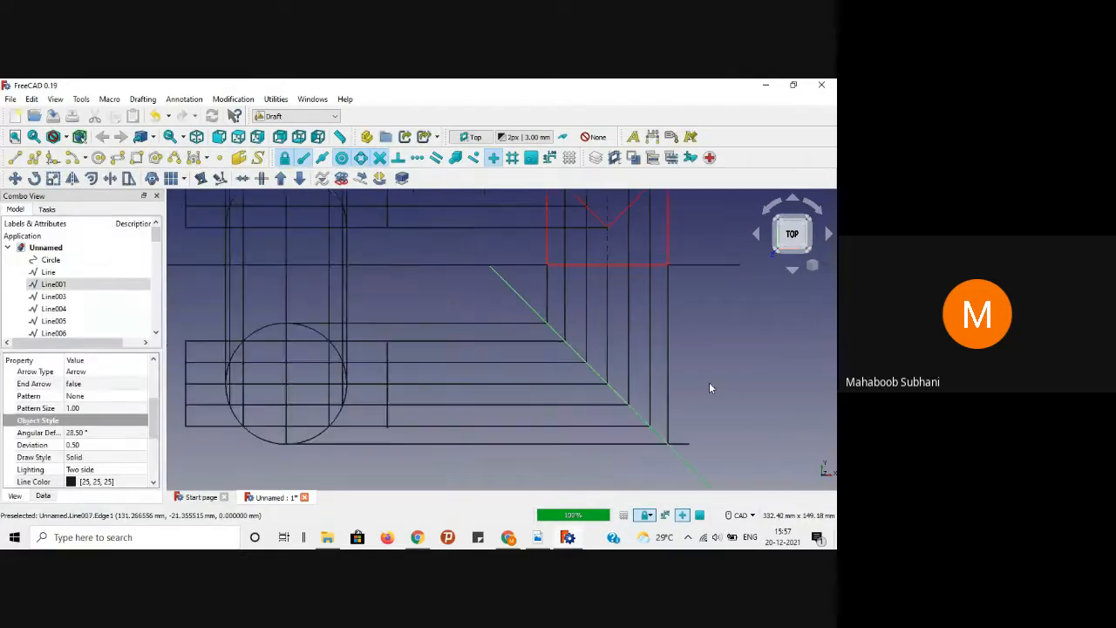
pyautogui.scroll(3, 709, 382)
pyautogui.scroll(-3, 710, 382)
pyautogui.moveTo(709, 382); pyautogui.dragTo(700, 376, button='middle')
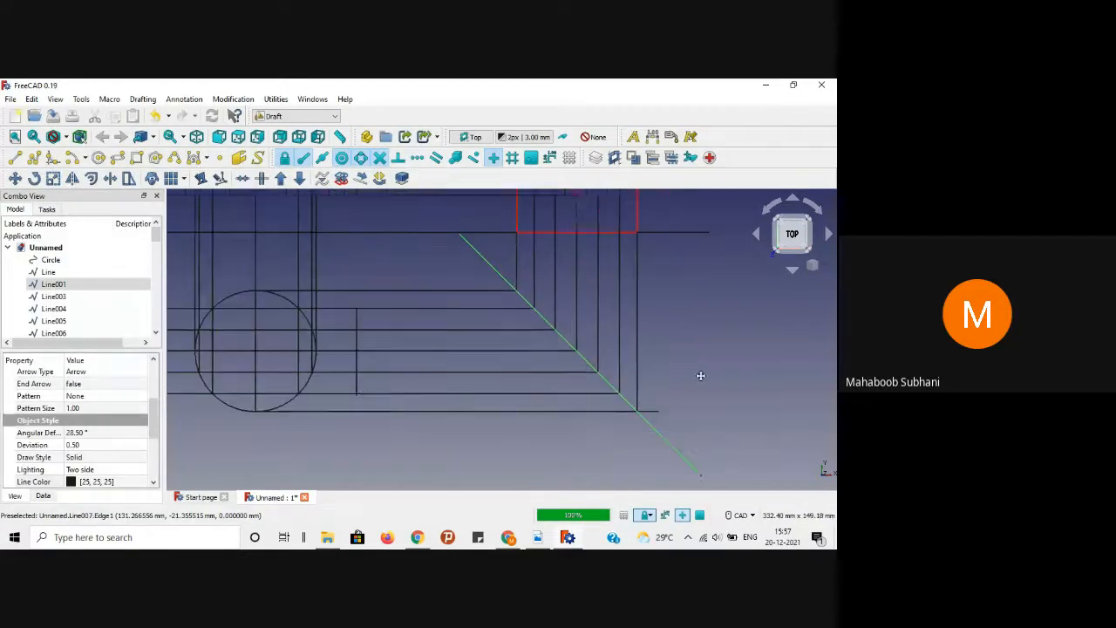
pyautogui.click(648, 408)
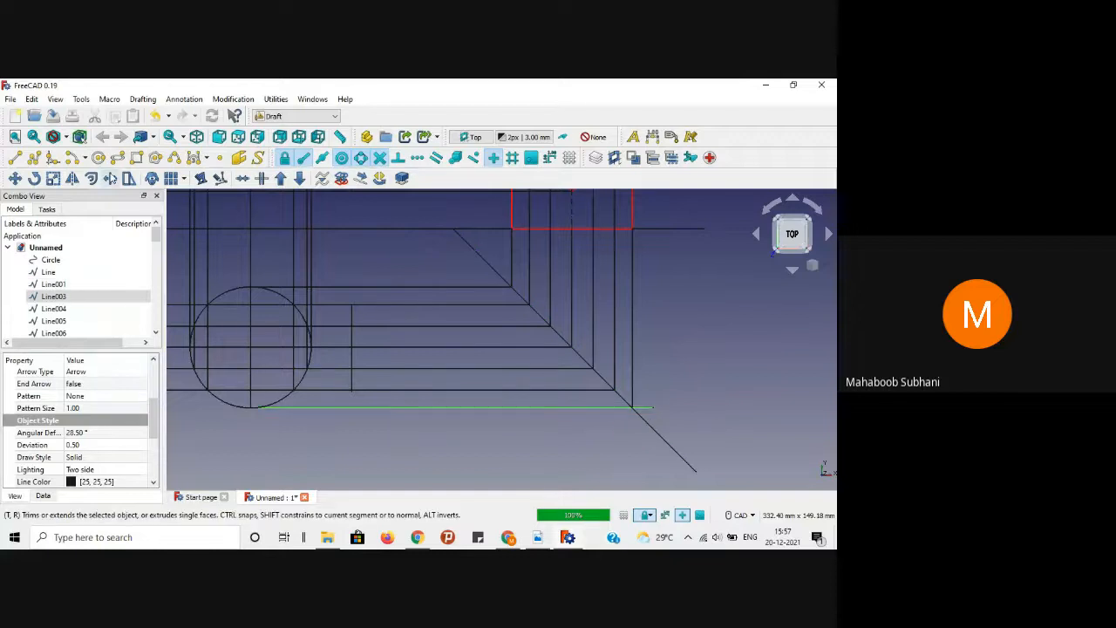
pyautogui.click(109, 178)
pyautogui.click(655, 429)
pyautogui.click(657, 380)
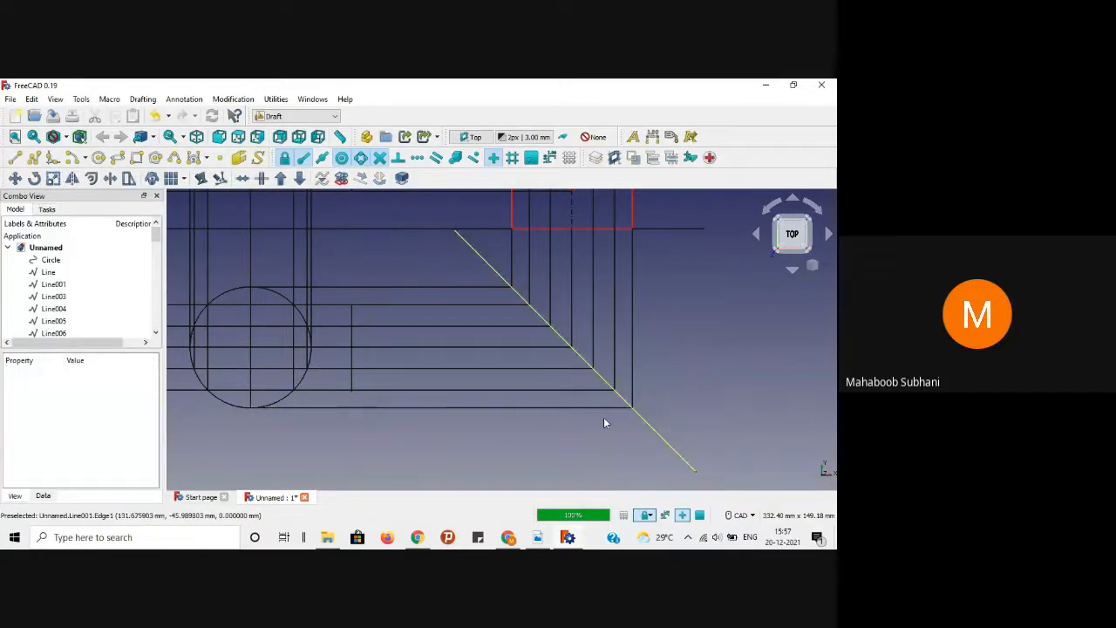
pyautogui.moveTo(476, 444); pyautogui.dragTo(574, 451, button='middle')
pyautogui.moveTo(471, 450); pyautogui.dragTo(582, 460, button='middle')
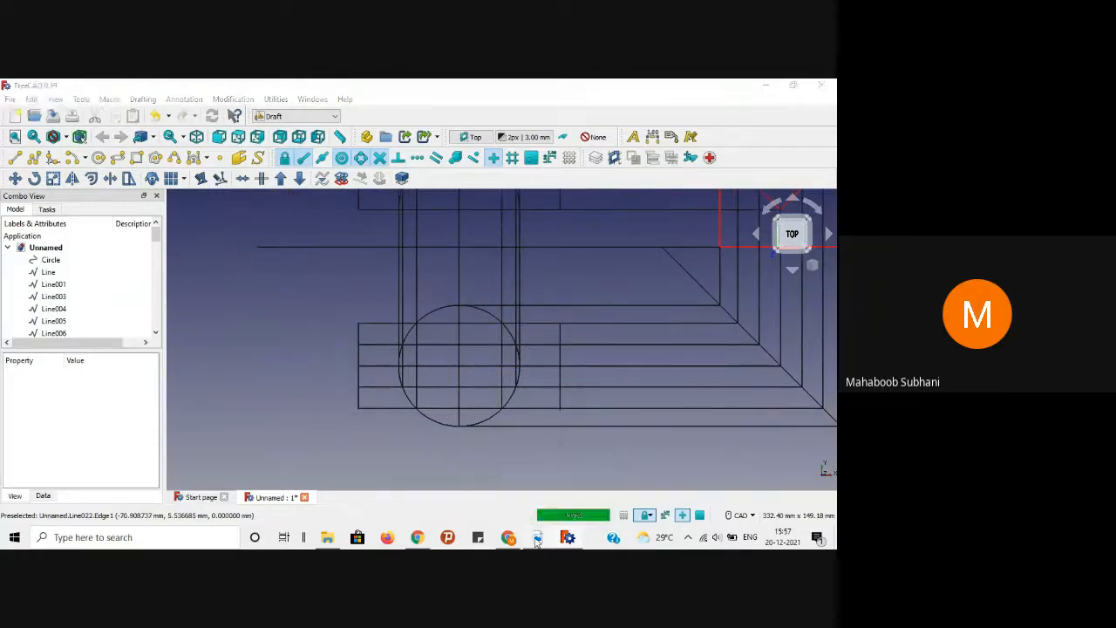
pyautogui.click(538, 538)
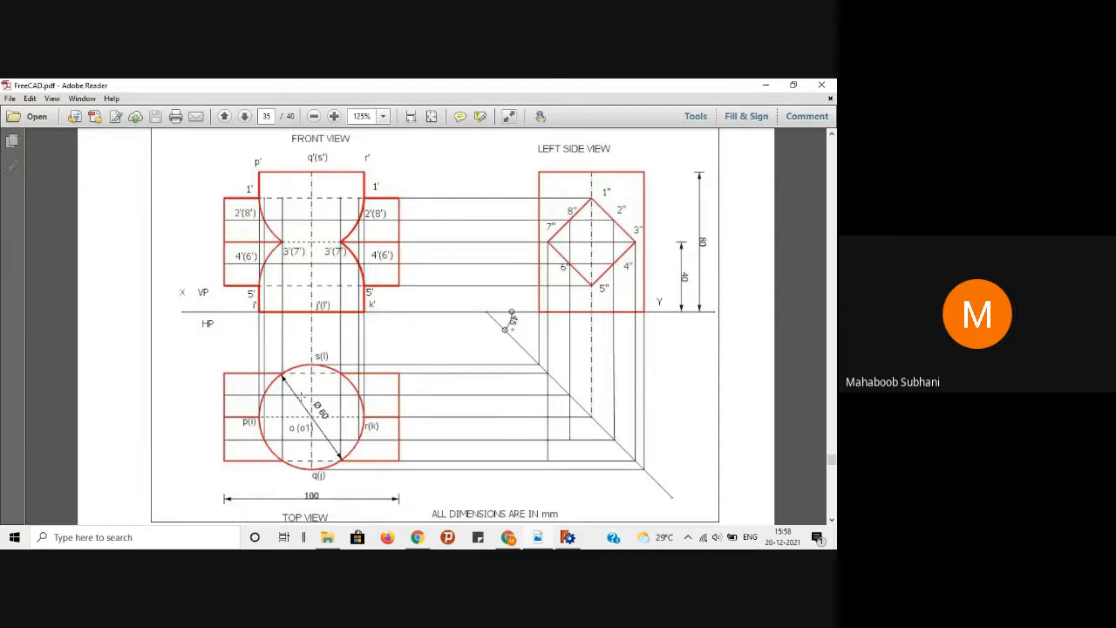
pyautogui.scroll(5, 301, 389)
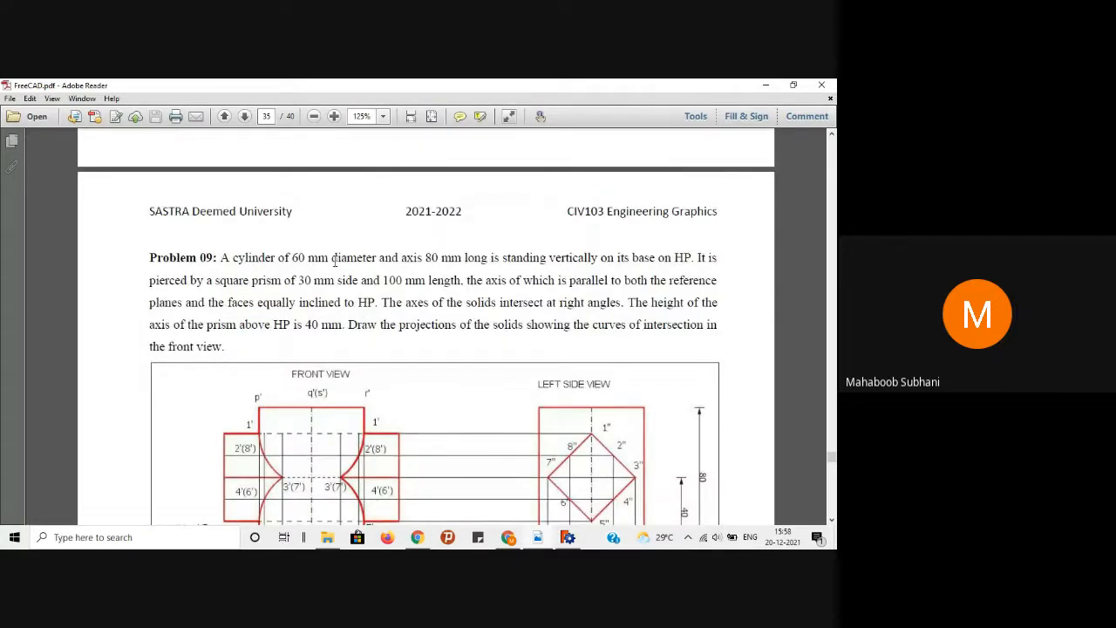
pyautogui.scroll(-5, 299, 369)
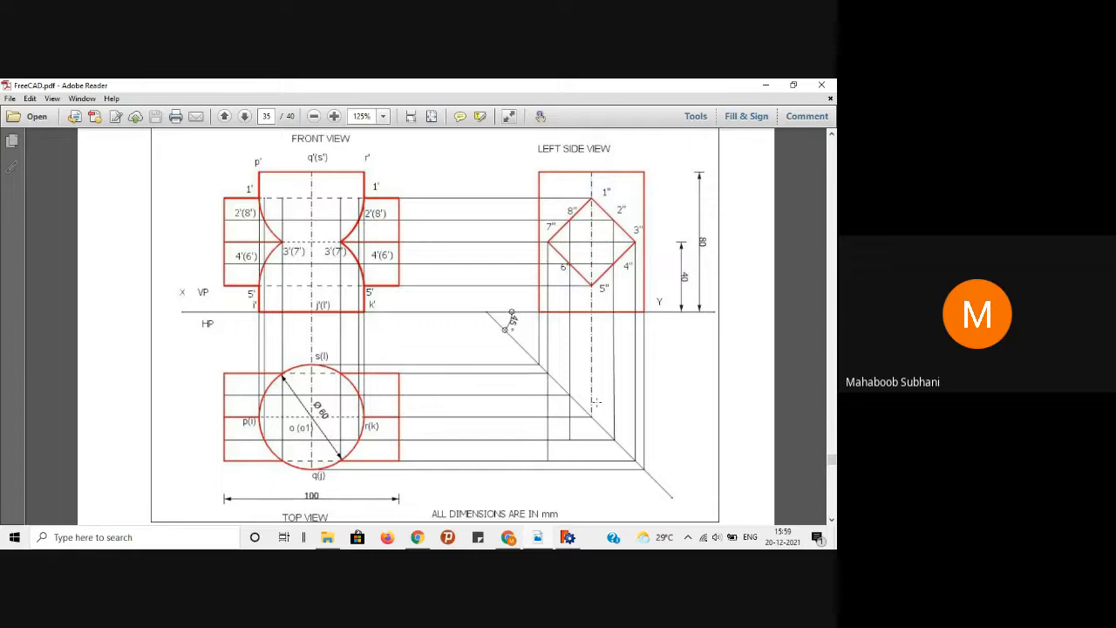
pyautogui.click(766, 85)
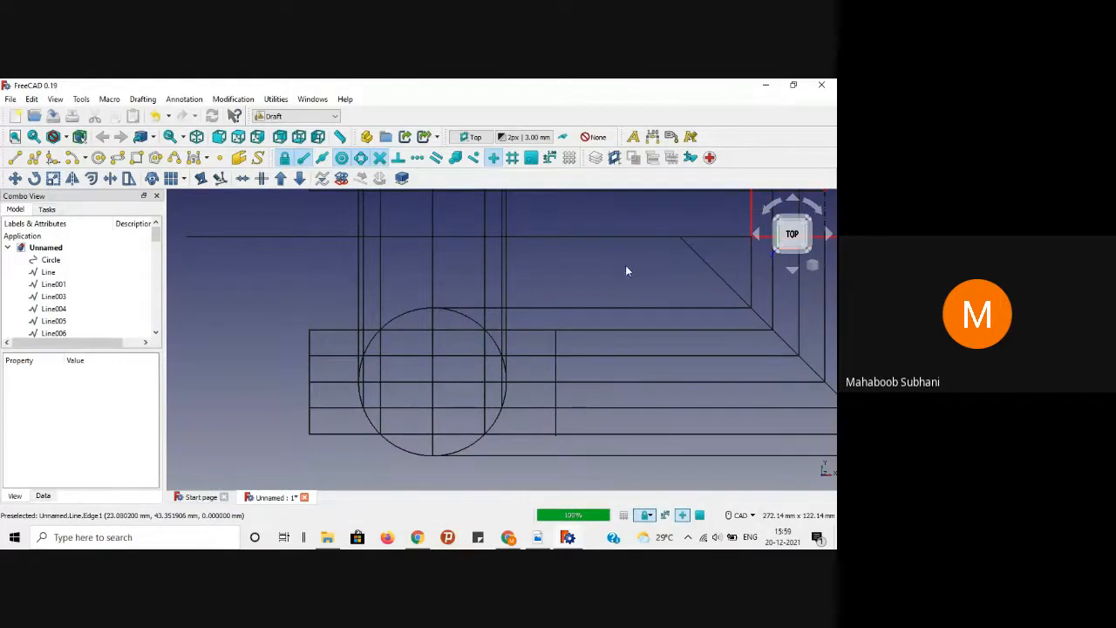
pyautogui.moveTo(626, 266); pyautogui.dragTo(565, 256, button='middle')
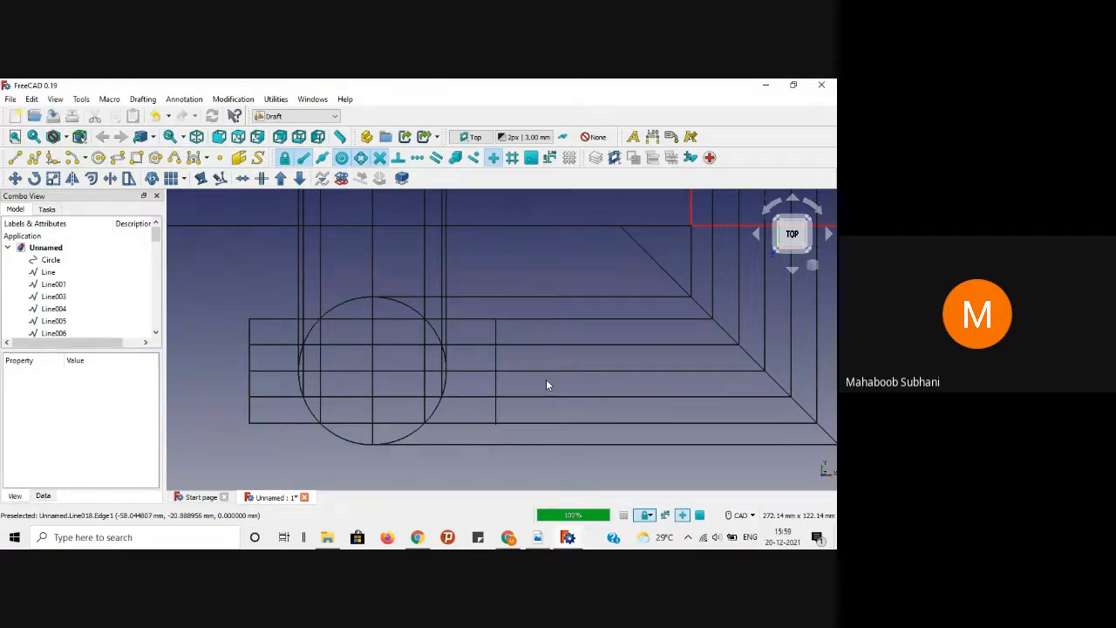
pyautogui.scroll(-1, 547, 384)
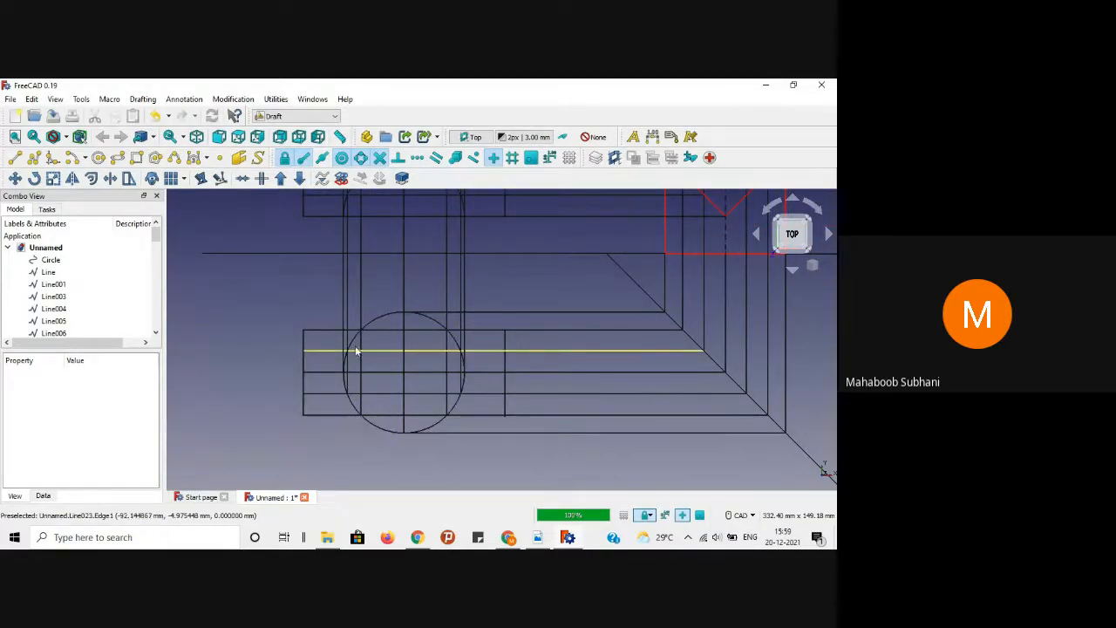
pyautogui.scroll(1, 389, 366)
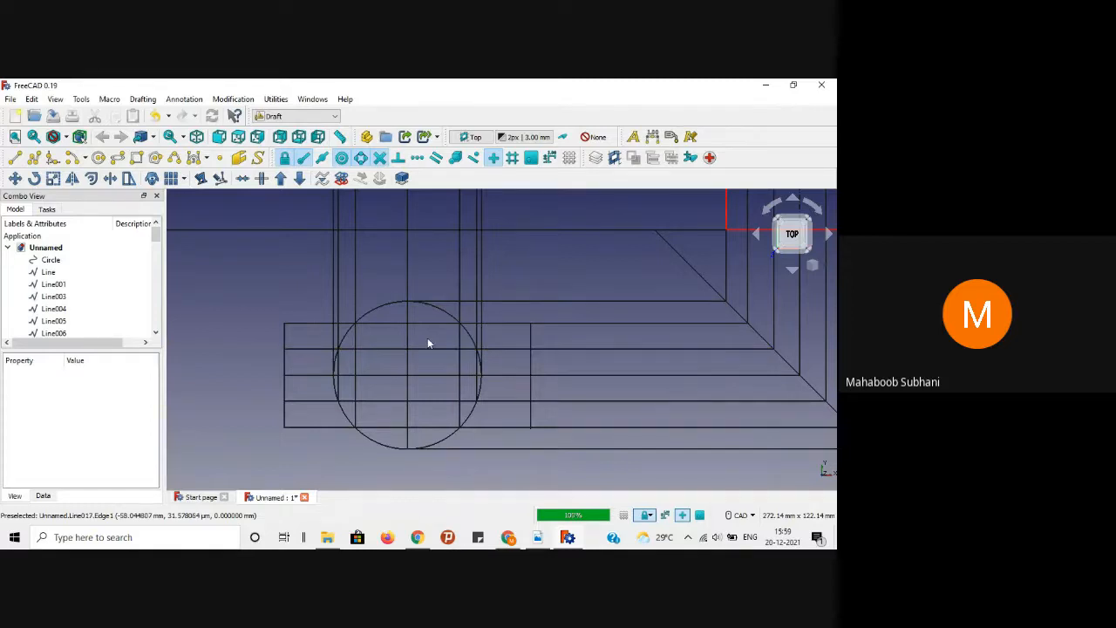
pyautogui.scroll(2, 294, 297)
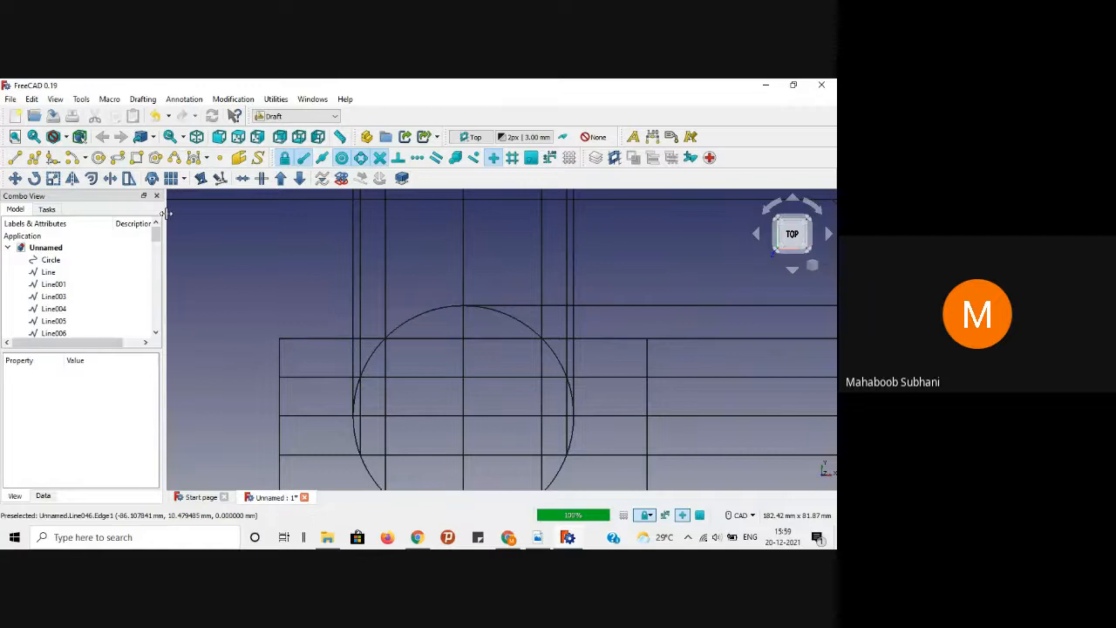
# Step: Draw a line from the top view's left edge to where it meets the circle
pyautogui.scroll(-1, 230, 269)
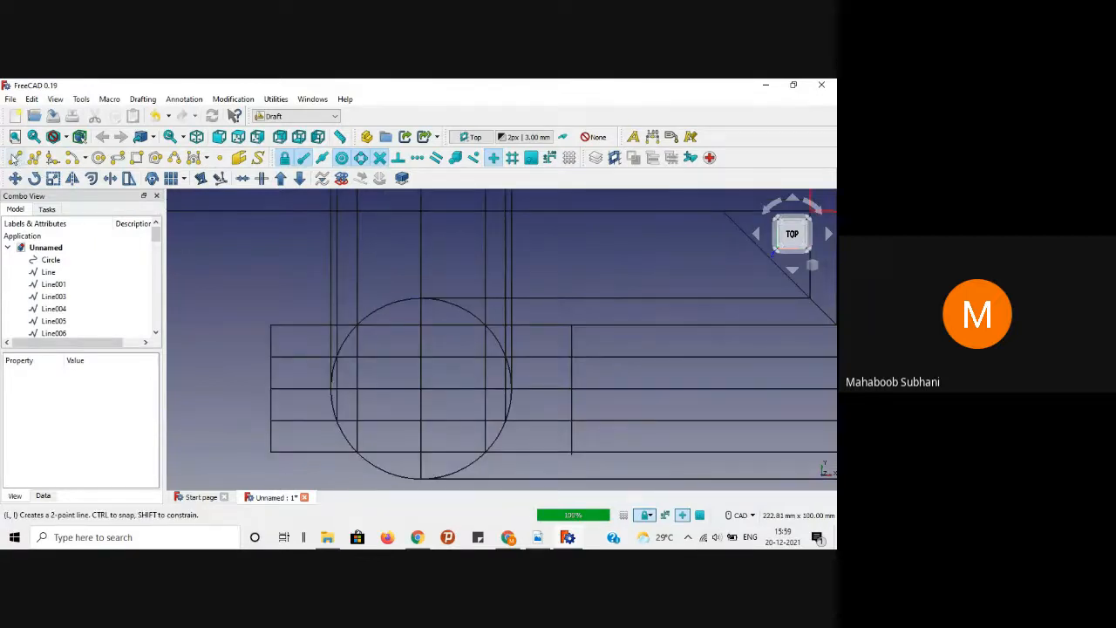
pyautogui.click(14, 157)
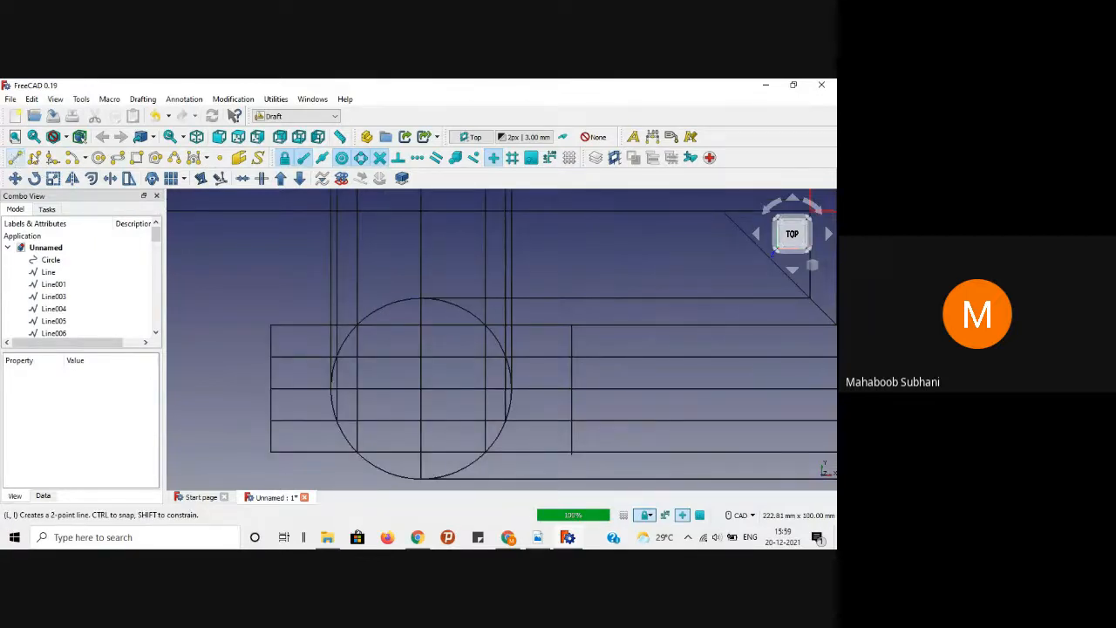
pyautogui.click(271, 356)
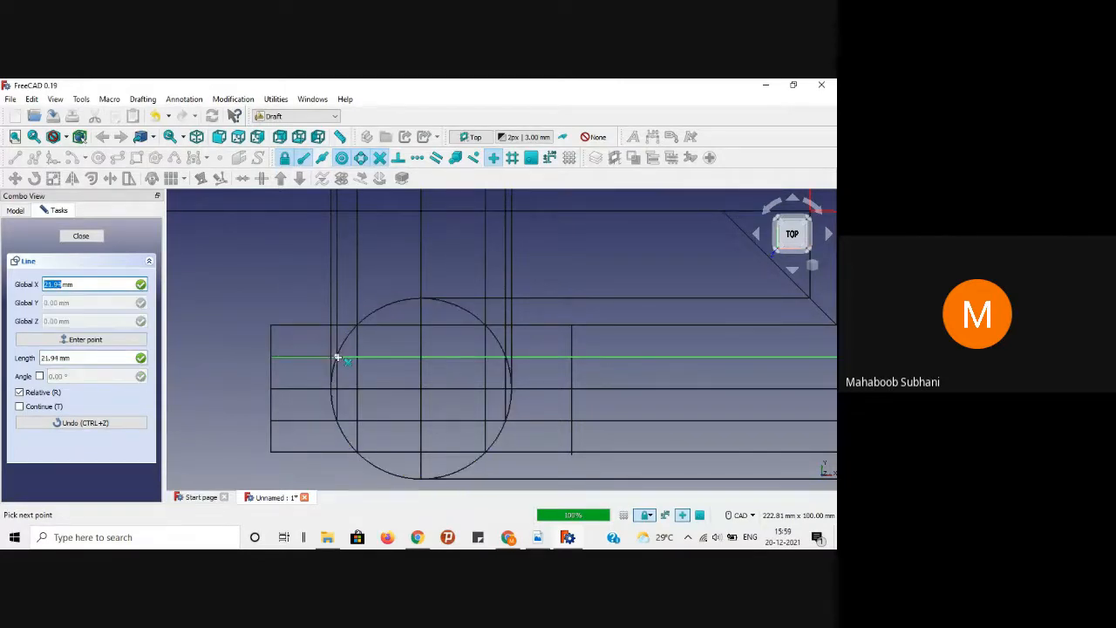
pyautogui.click(336, 357)
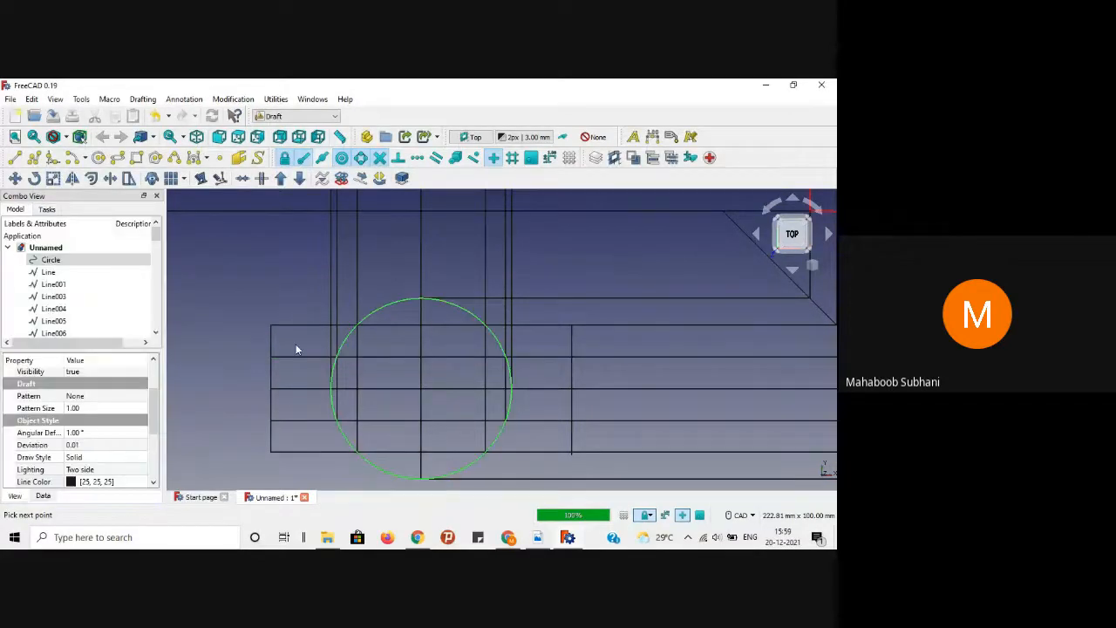
pyautogui.click(212, 336)
# Step: Delete the long horizontal projector line running through the circle
pyautogui.click(402, 357)
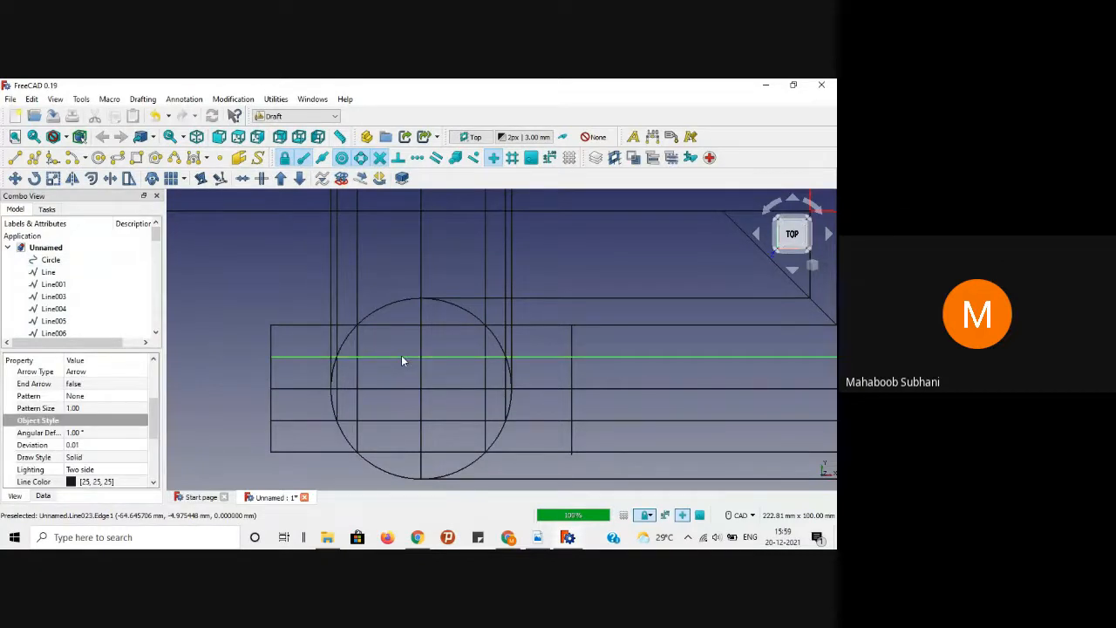
pyautogui.scroll(-2, 402, 360)
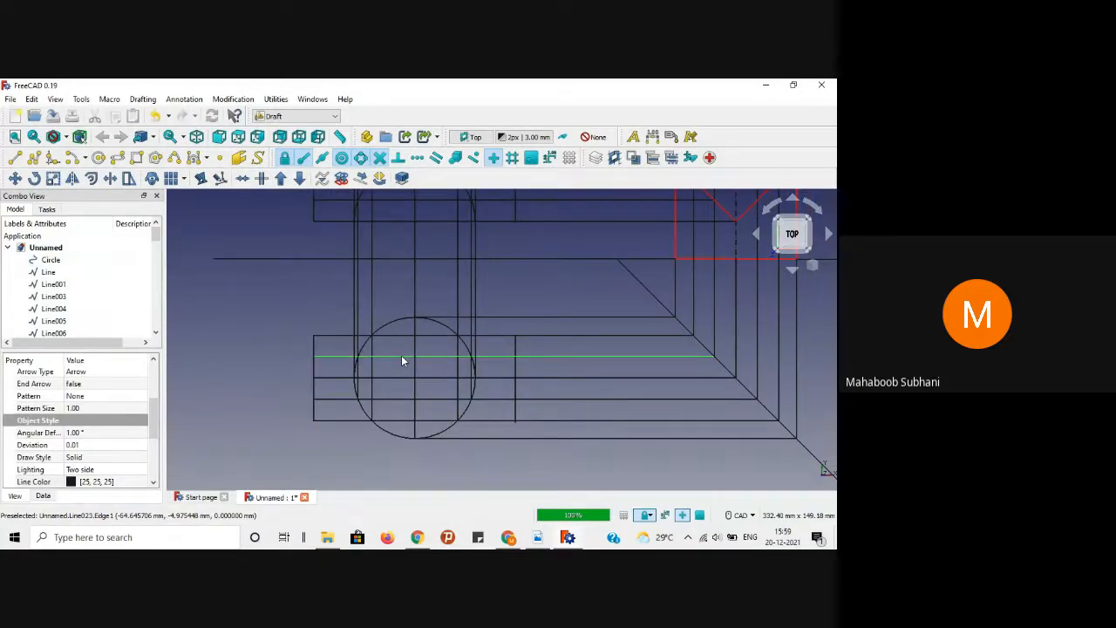
pyautogui.press('Delete')
pyautogui.scroll(3, 341, 361)
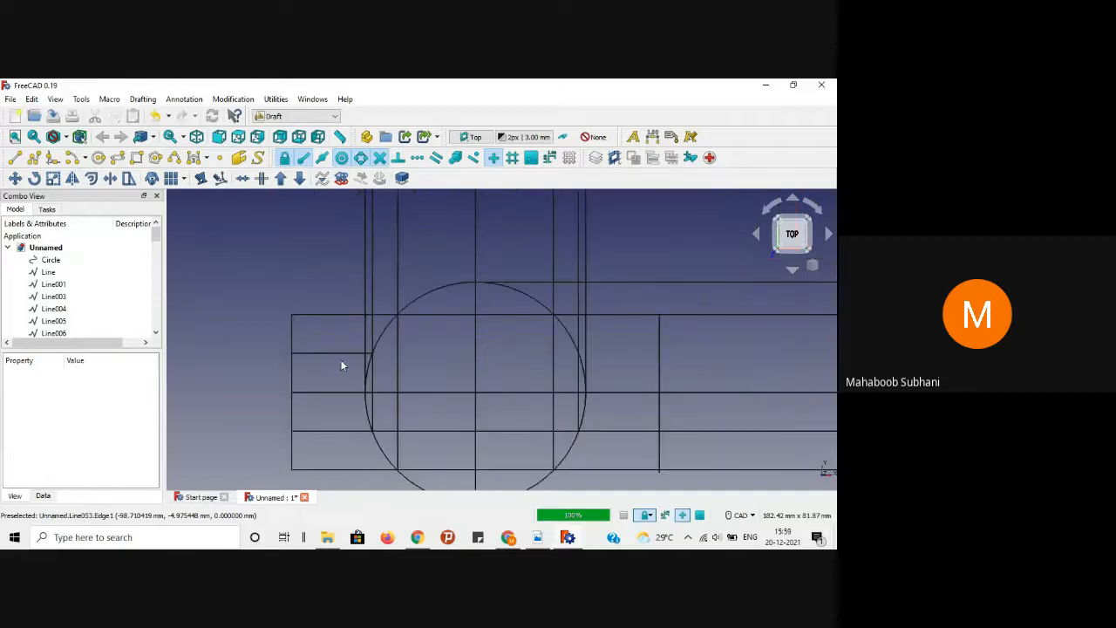
pyautogui.scroll(-1, 623, 364)
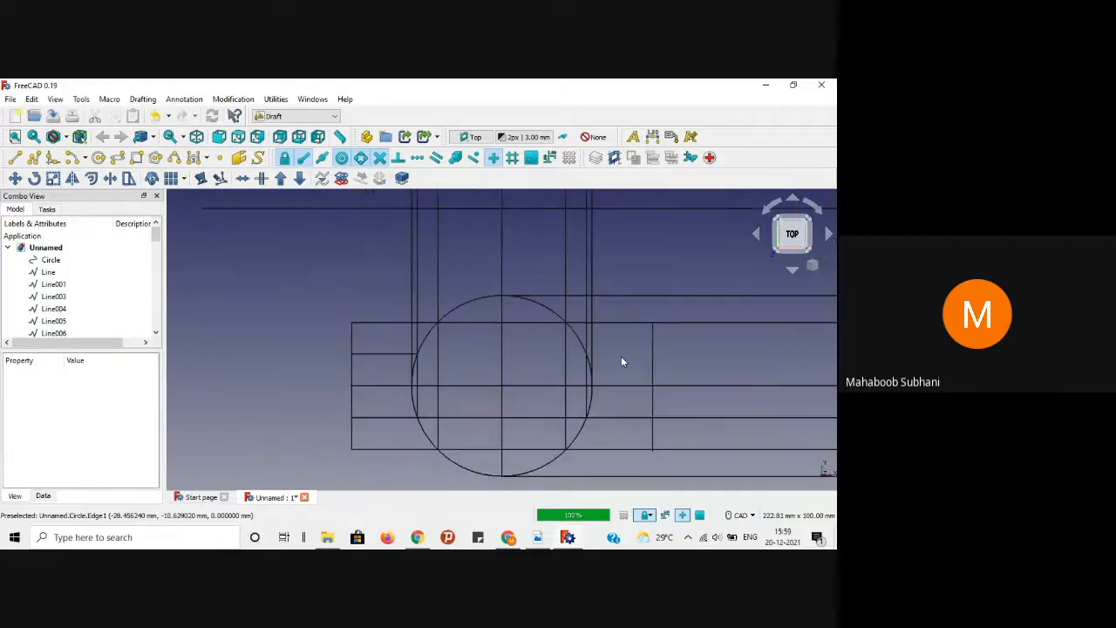
pyautogui.moveTo(623, 364)
pyautogui.mouseDown(button='middle')
pyautogui.moveTo(597, 360)
pyautogui.moveTo(641, 371)
pyautogui.moveTo(635, 350)
pyautogui.mouseUp(button='middle')
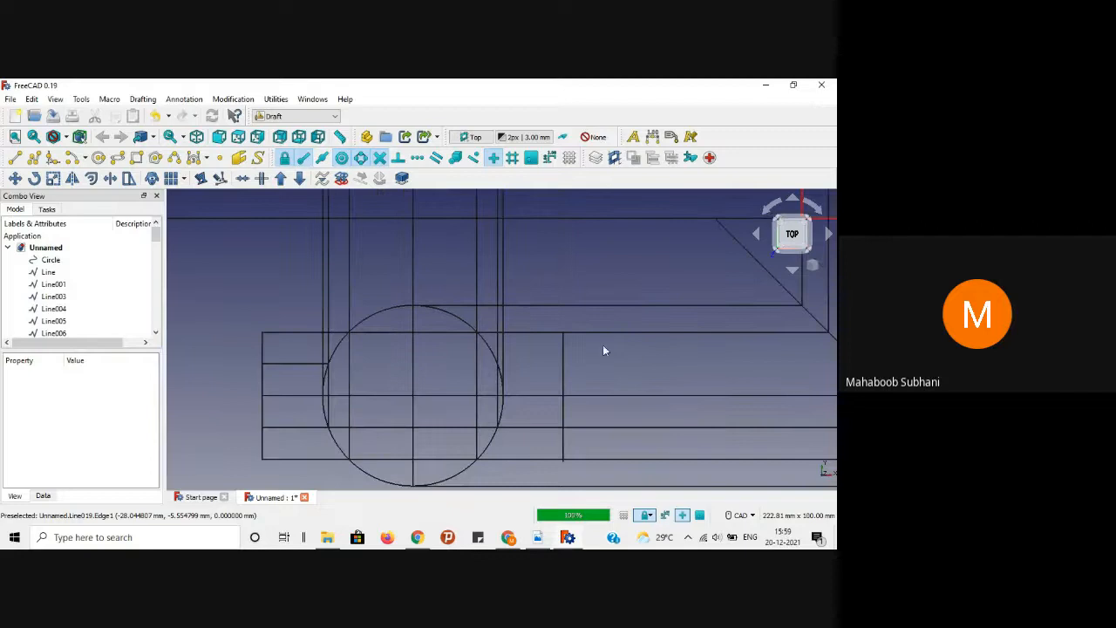
# Step: Draw a Shift-constrained horizontal line ending at the circle, then switch to the reference PDF
pyautogui.click(17, 159)
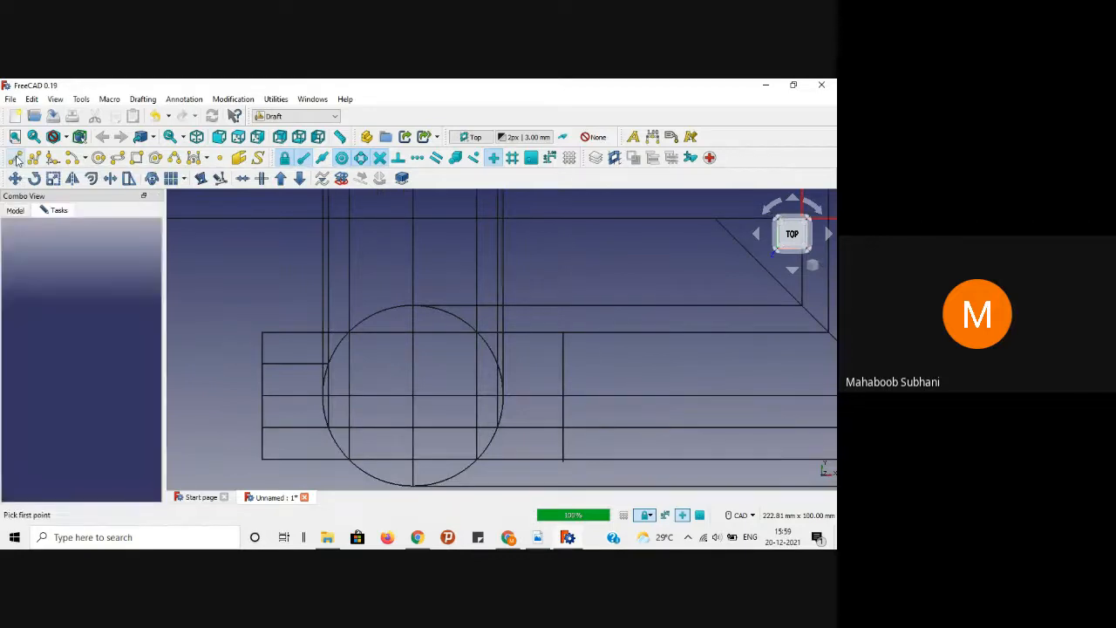
pyautogui.click(321, 366)
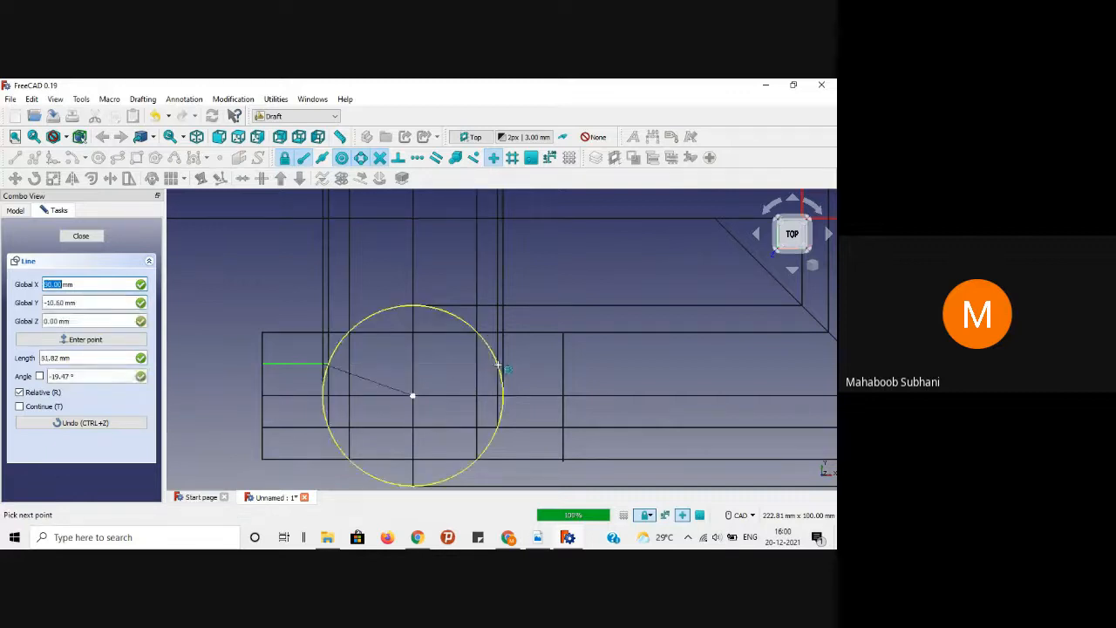
pyautogui.scroll(5, 510, 365)
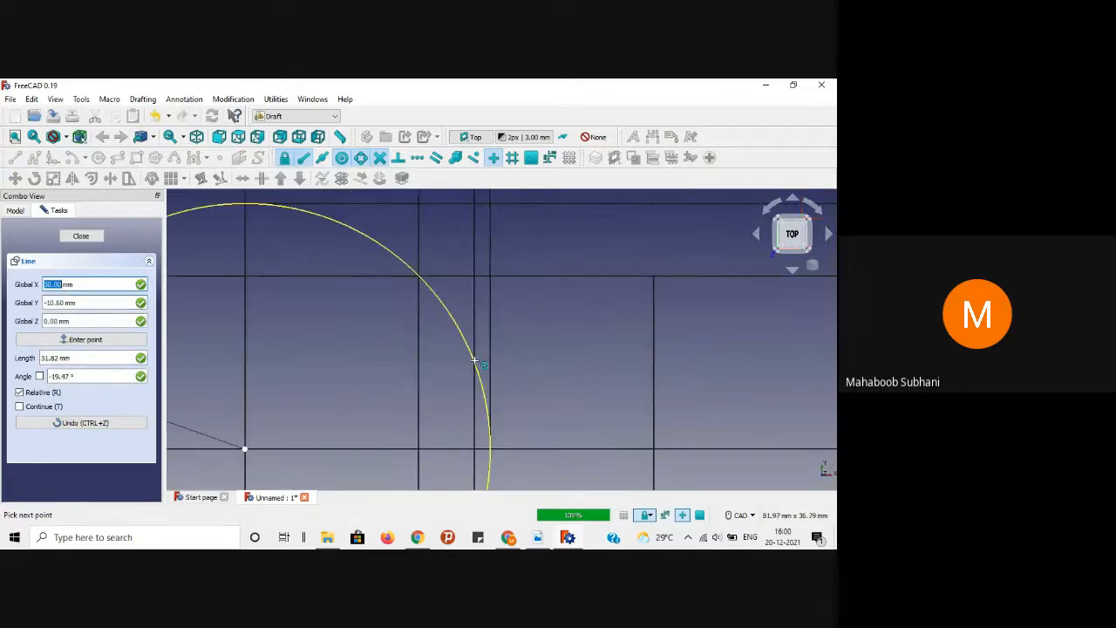
pyautogui.press('shift')
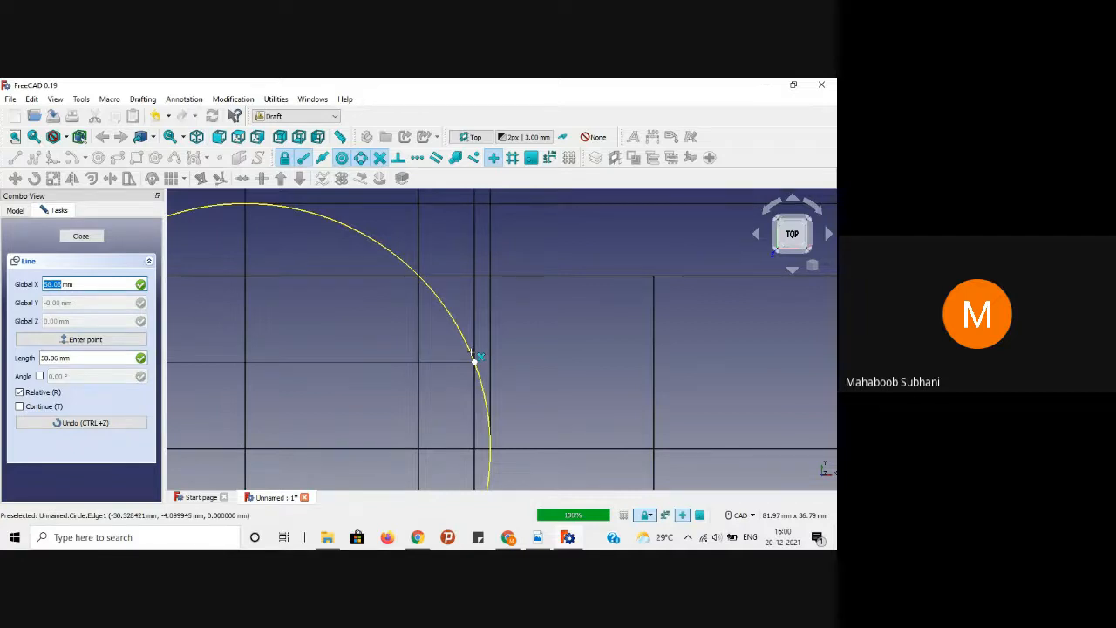
pyautogui.click(472, 354)
pyautogui.scroll(-5, 514, 366)
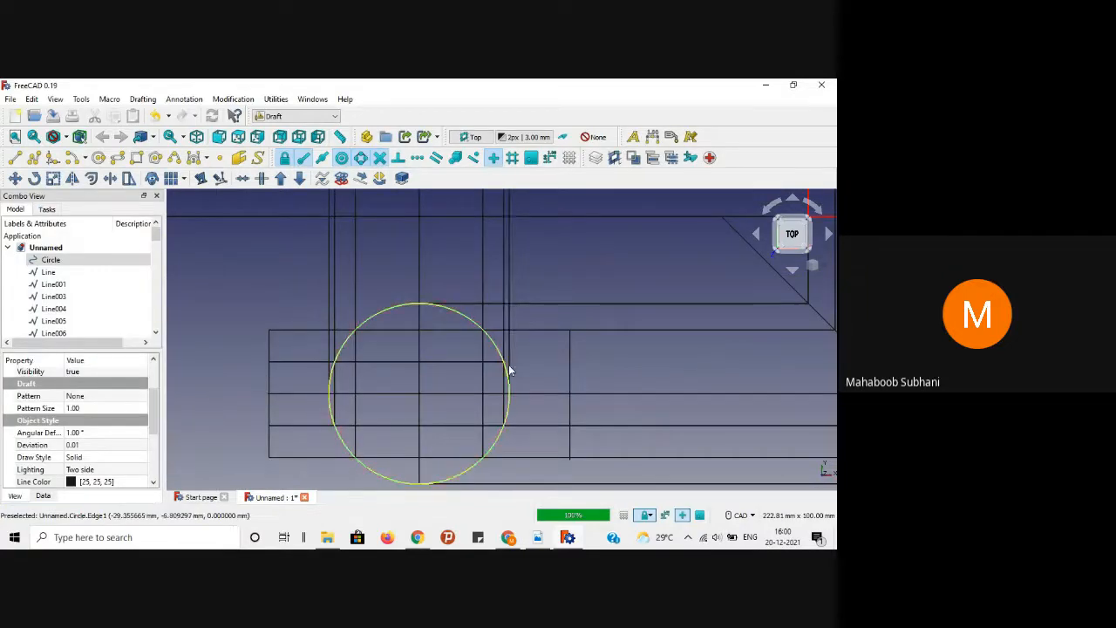
pyautogui.hotkey('alt', 'Tab')
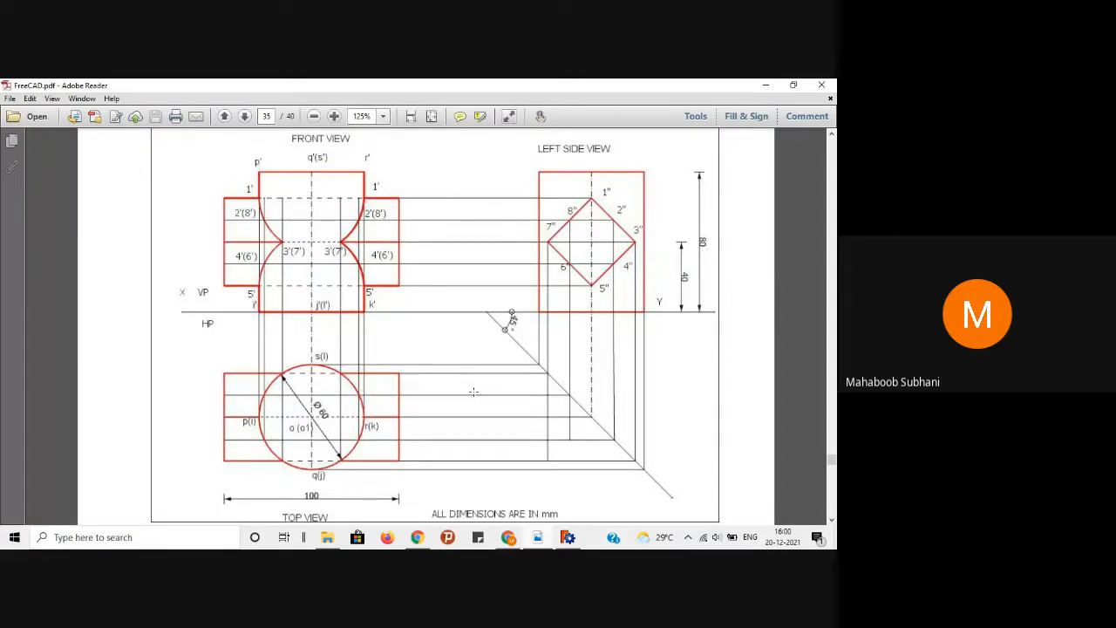
# Step: Delete the chord crossing the circle
pyautogui.click(759, 86)
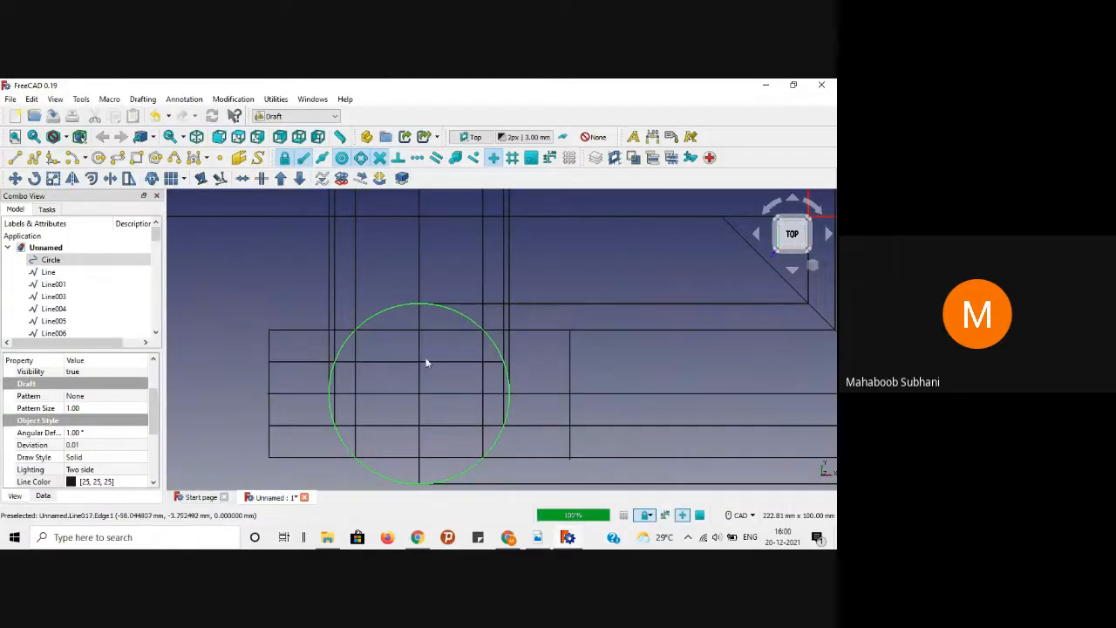
pyautogui.click(393, 362)
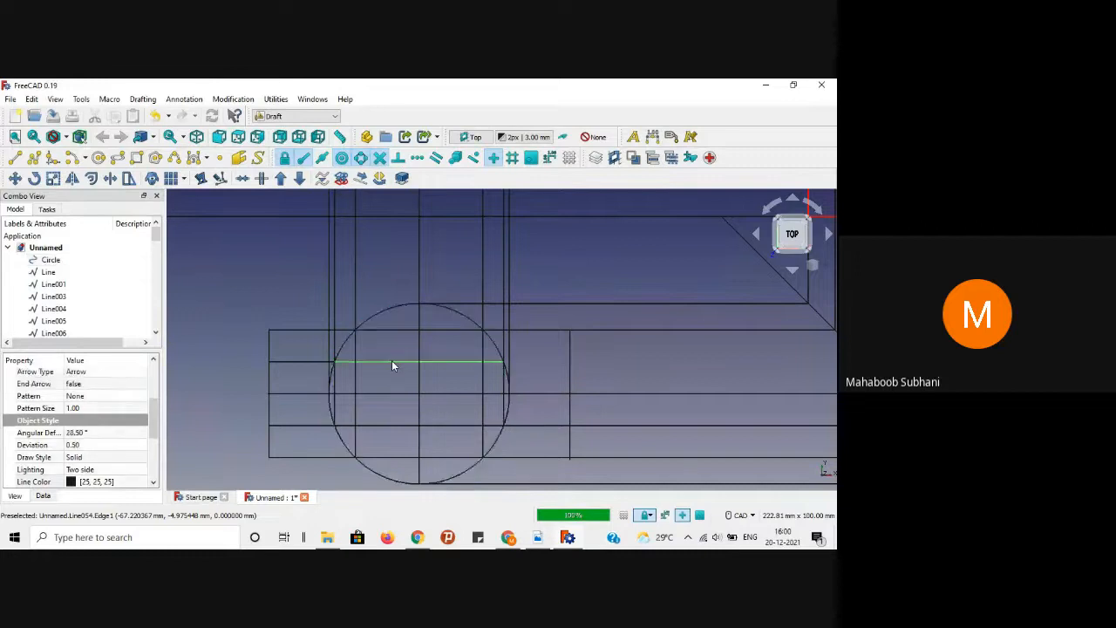
pyautogui.press('Delete')
# Step: Draw a horizontal projector from the circle's left edge to the 45° diagonal, then return to the reference PDF
pyautogui.scroll(-1, 391, 364)
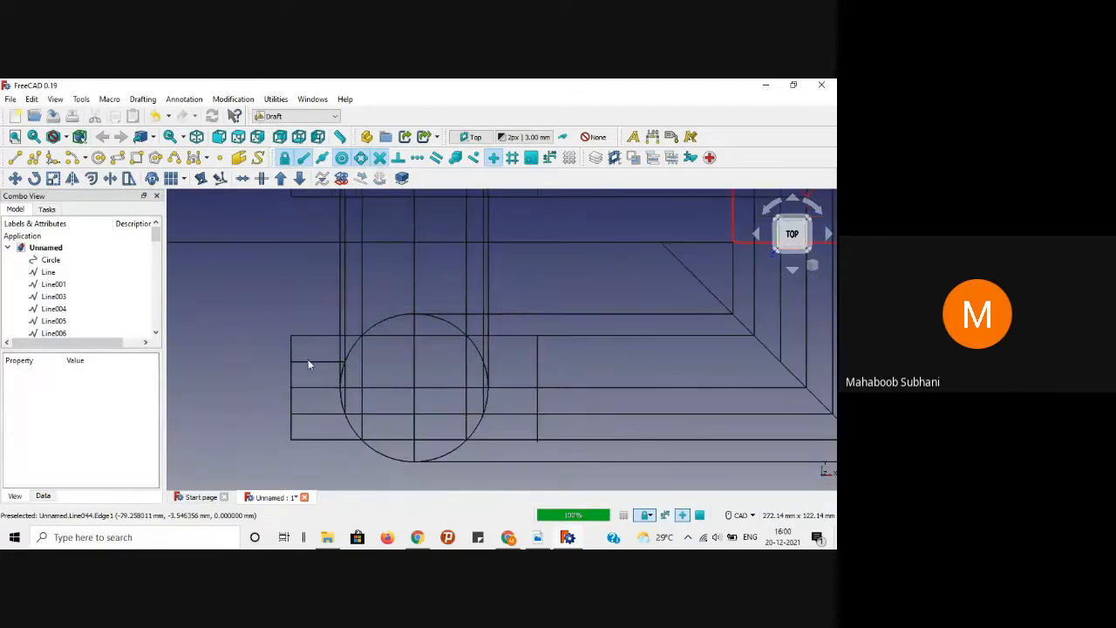
pyautogui.click(14, 158)
pyautogui.scroll(3, 369, 377)
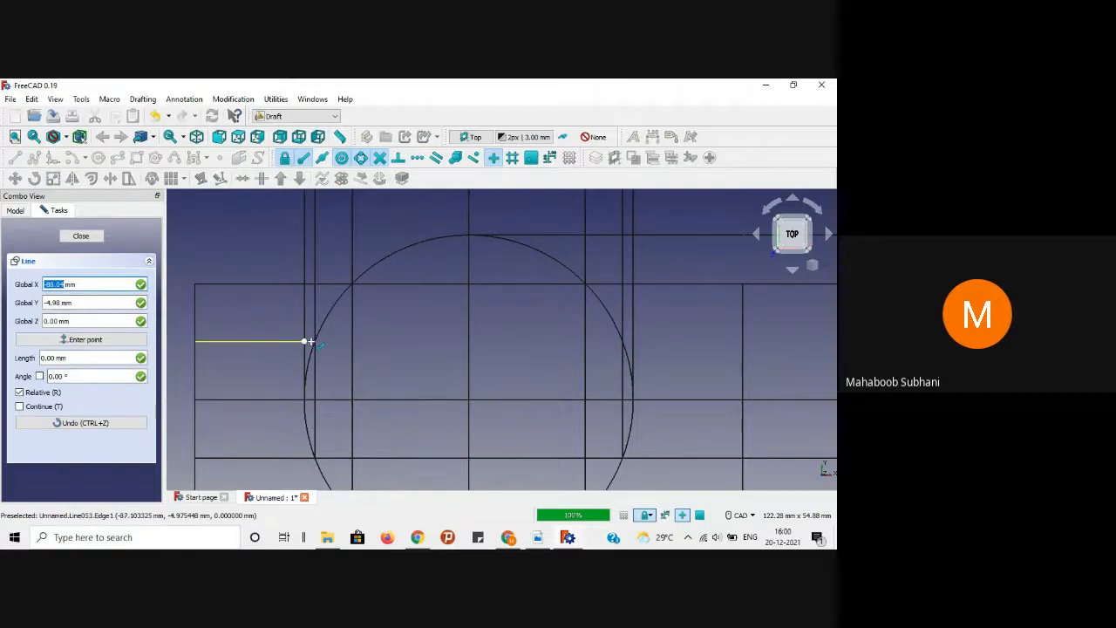
pyautogui.click(314, 342)
pyautogui.scroll(-2, 314, 341)
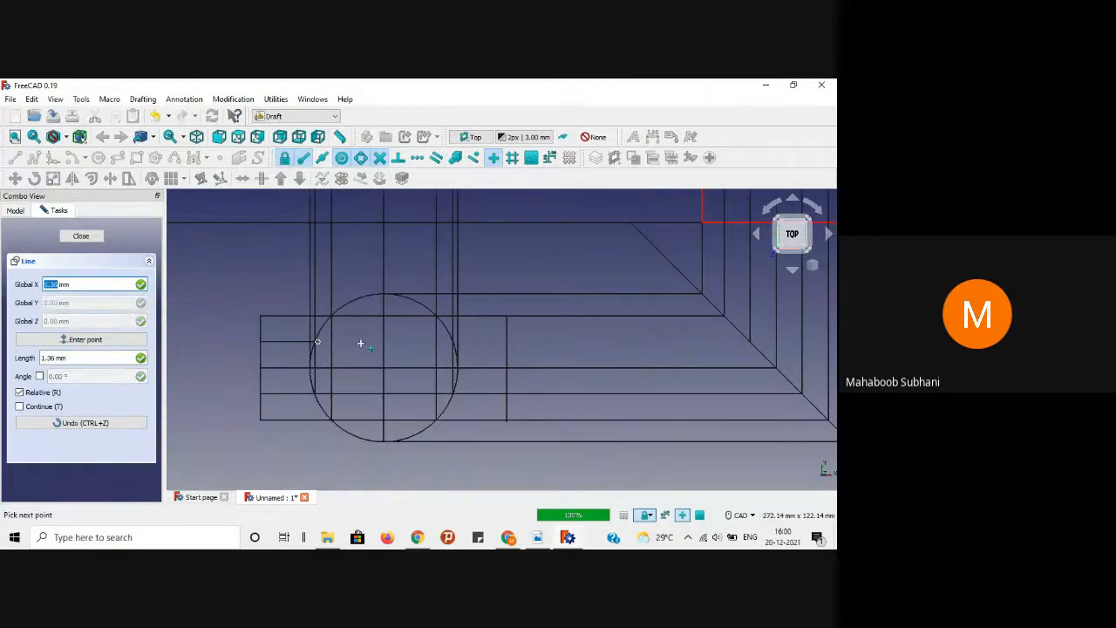
pyautogui.click(750, 340)
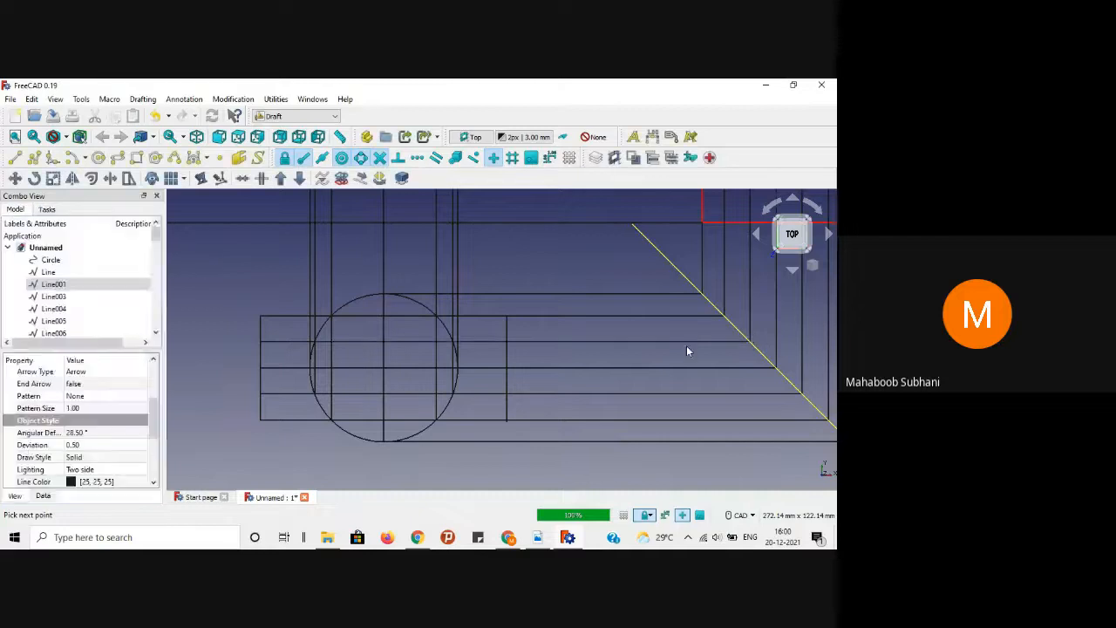
pyautogui.click(539, 539)
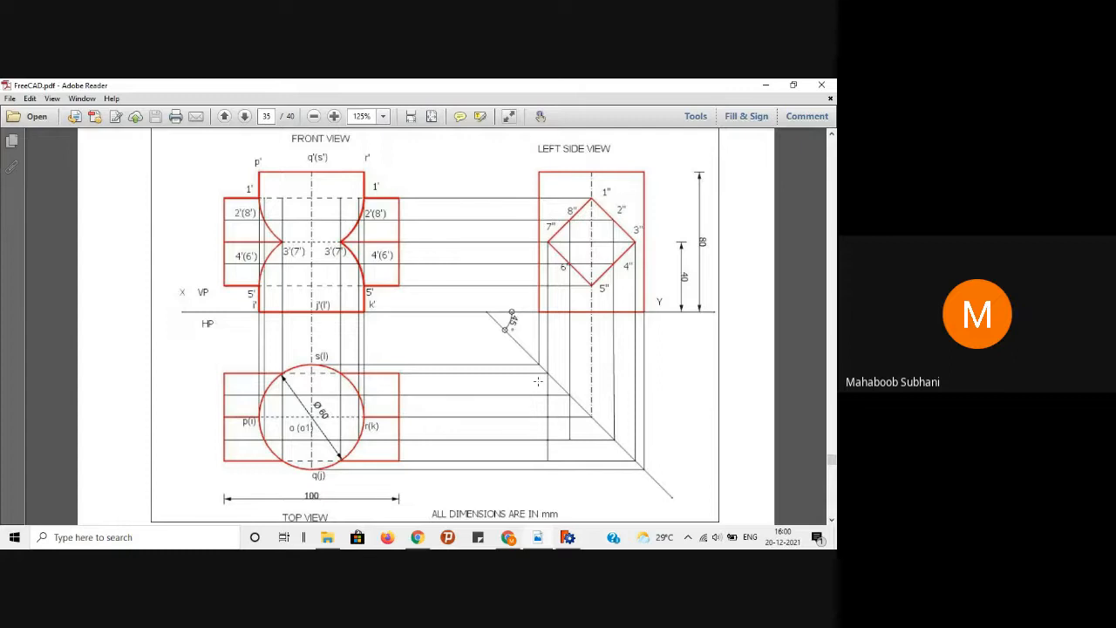
# Step: Minimize Adobe Reader to bring the FreeCAD drawing back
pyautogui.click(766, 85)
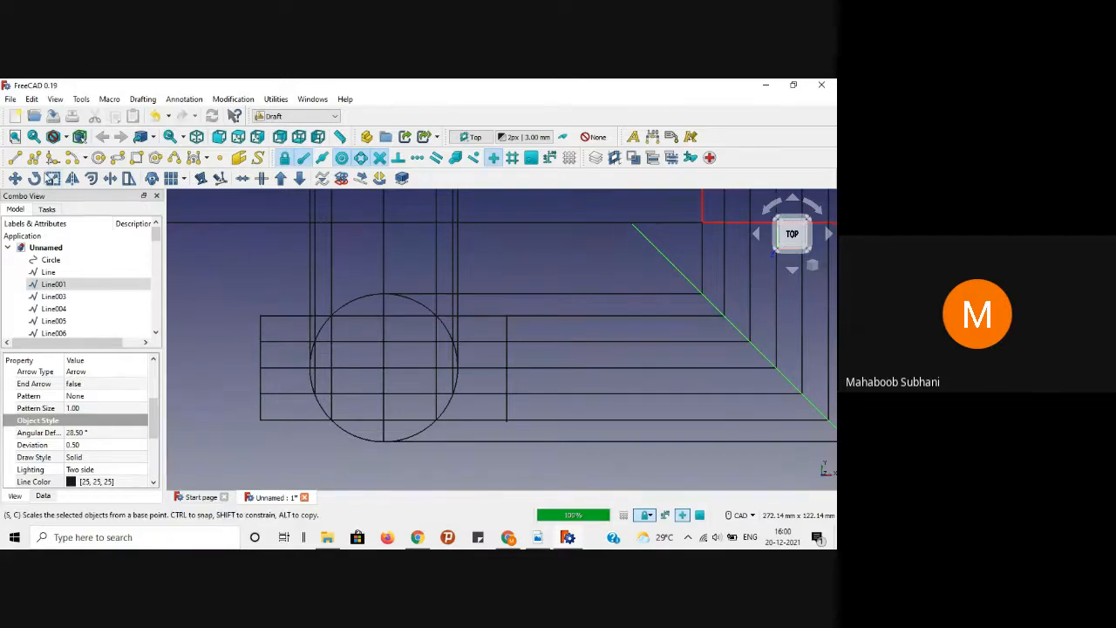
# Step: Replace the long line through the circle with short segments ending at the circle
pyautogui.scroll(2, 243, 304)
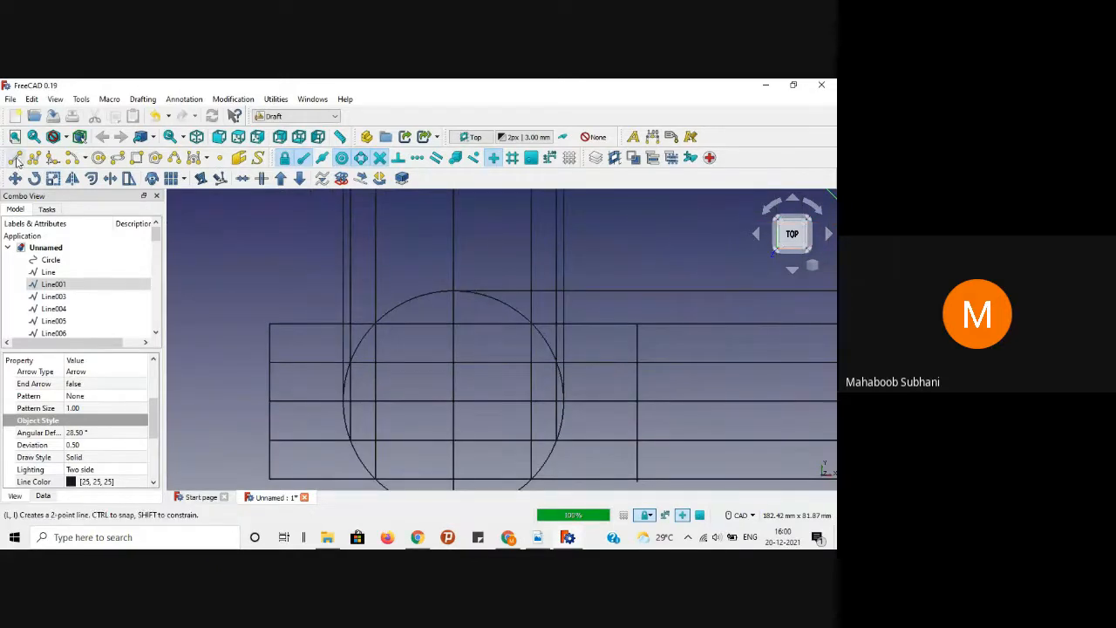
pyautogui.click(18, 161)
pyautogui.click(270, 325)
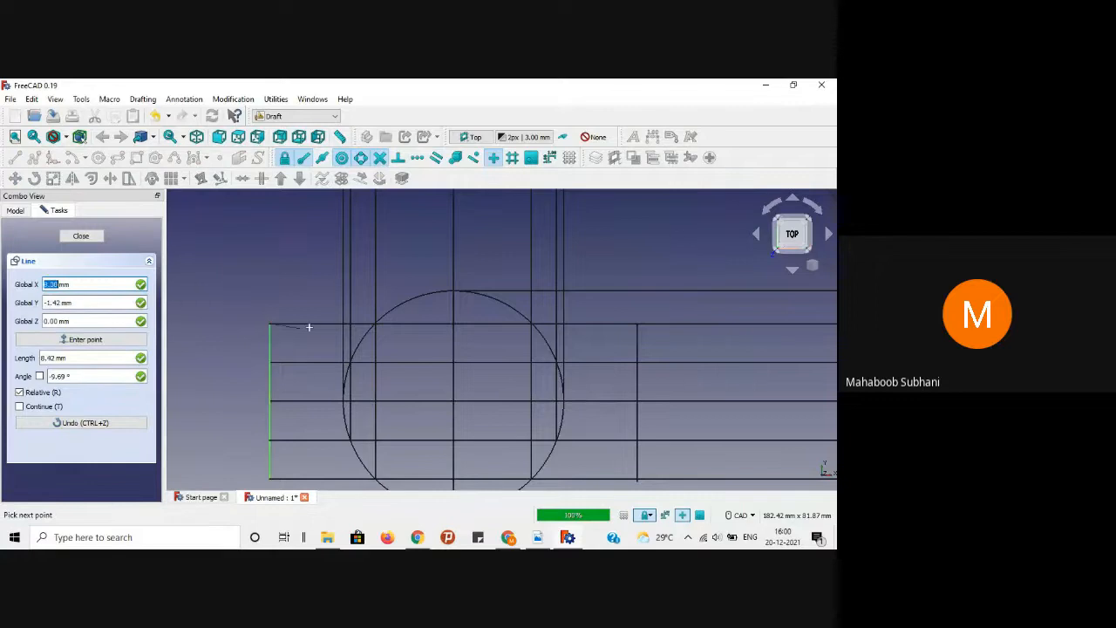
pyautogui.click(375, 323)
pyautogui.click(281, 288)
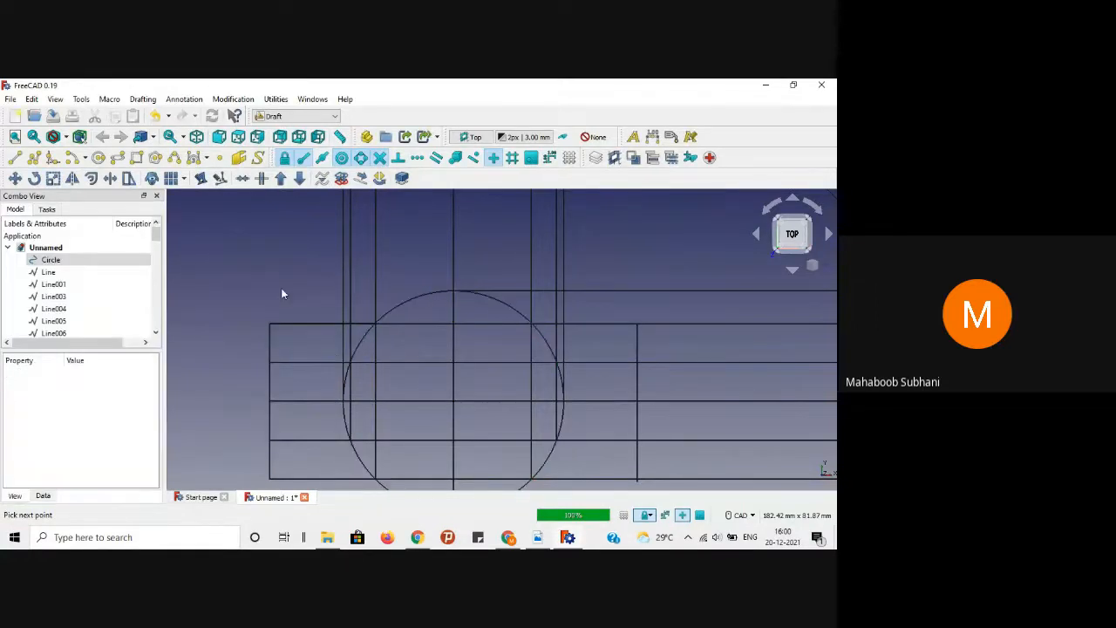
pyautogui.click(421, 323)
pyautogui.press('Delete')
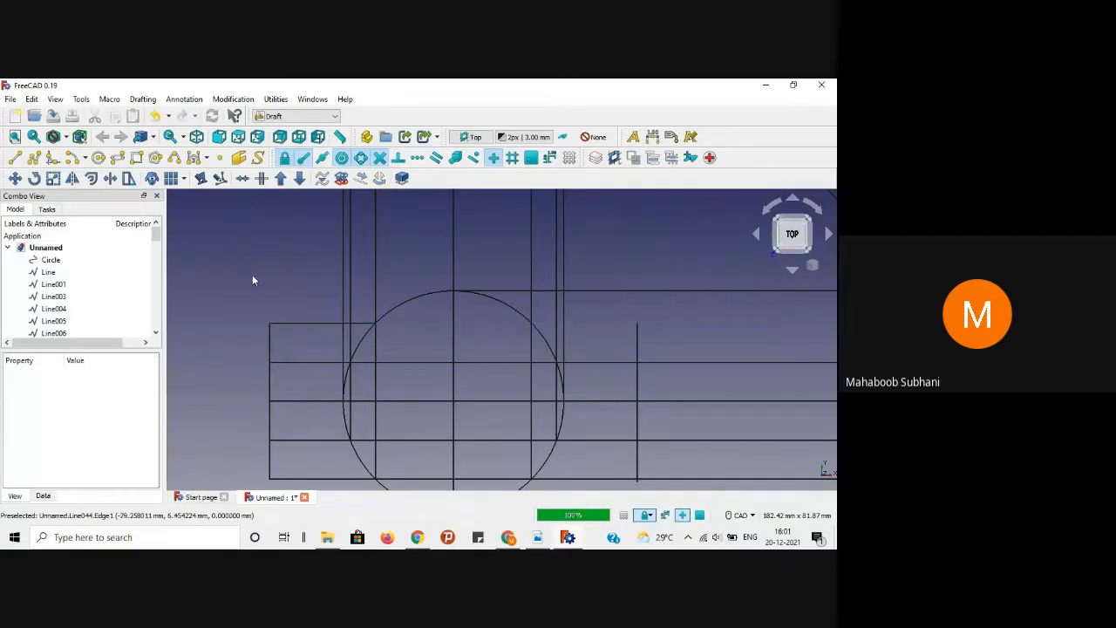
pyautogui.moveTo(252, 274); pyautogui.dragTo(206, 273, button='middle')
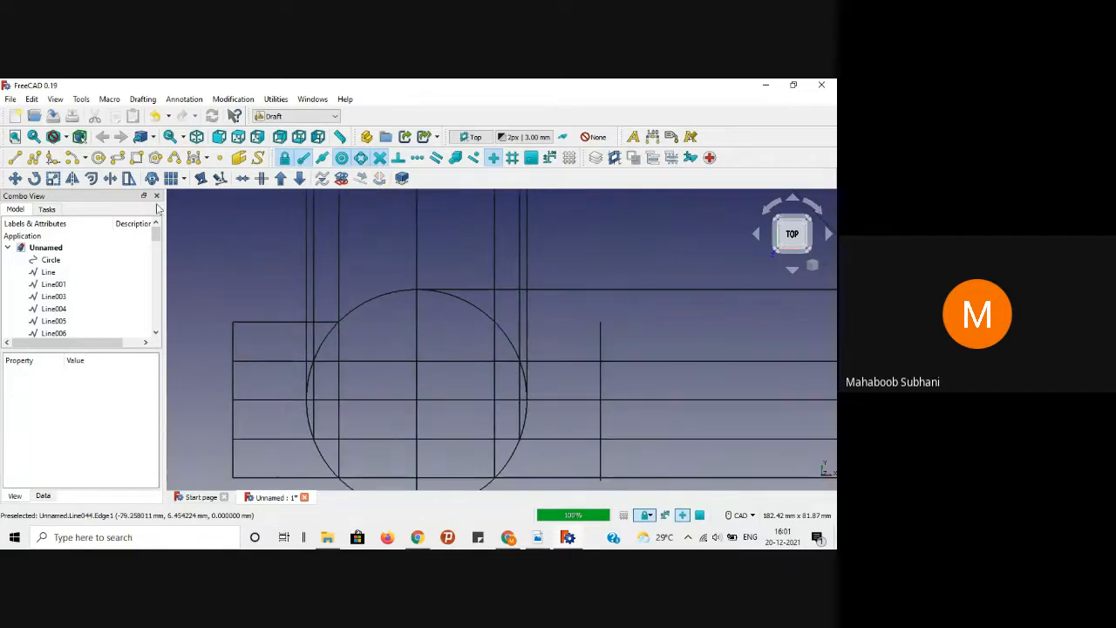
pyautogui.click(15, 158)
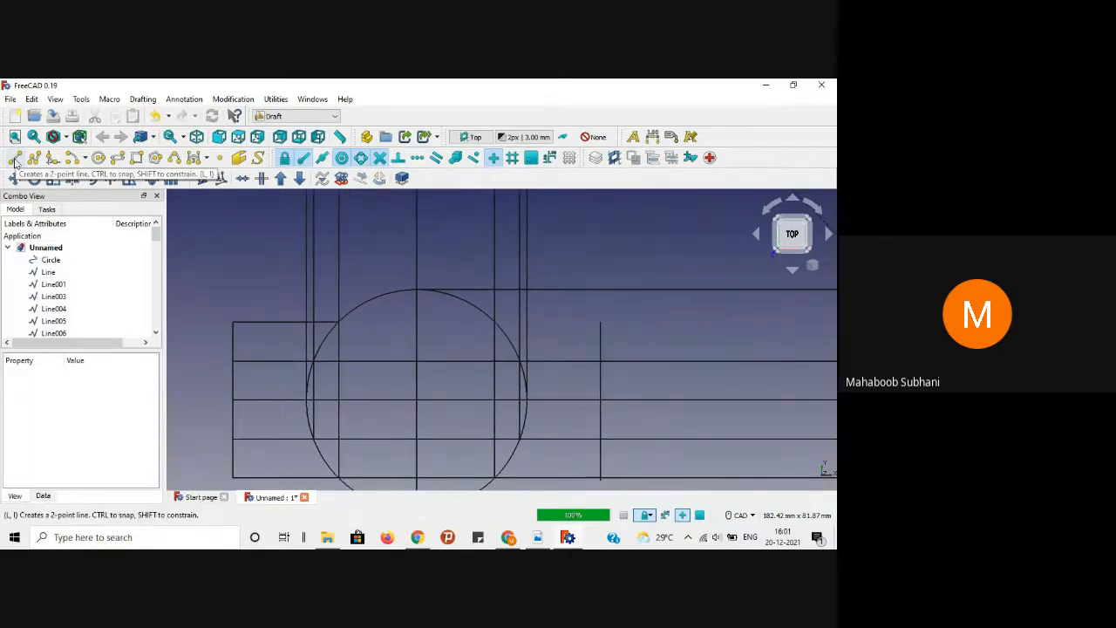
pyautogui.click(336, 321)
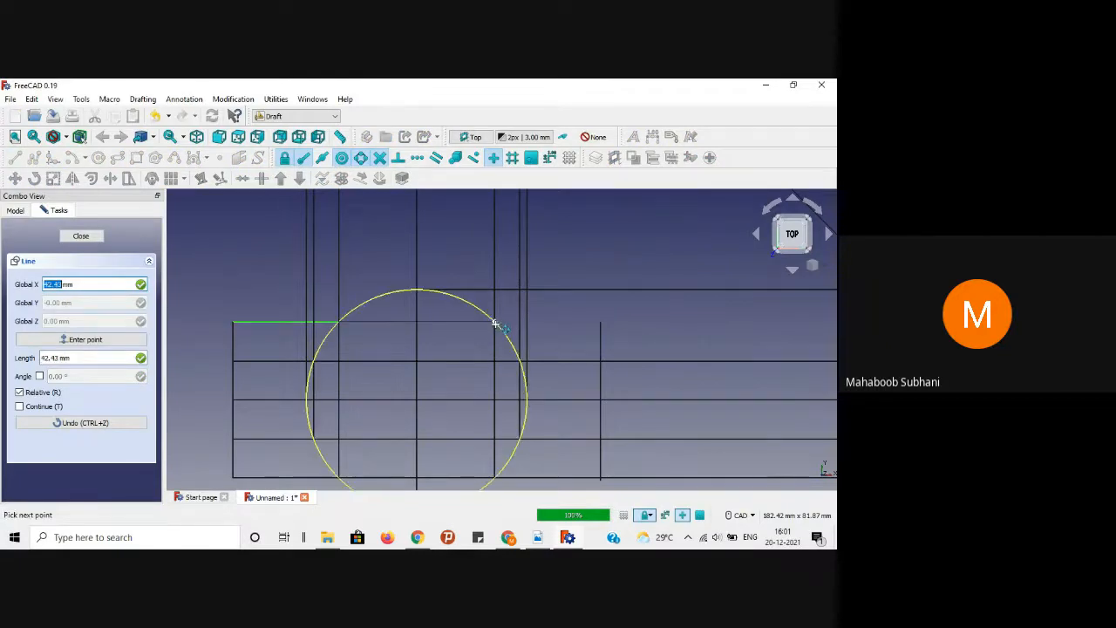
pyautogui.click(495, 323)
pyautogui.click(496, 324)
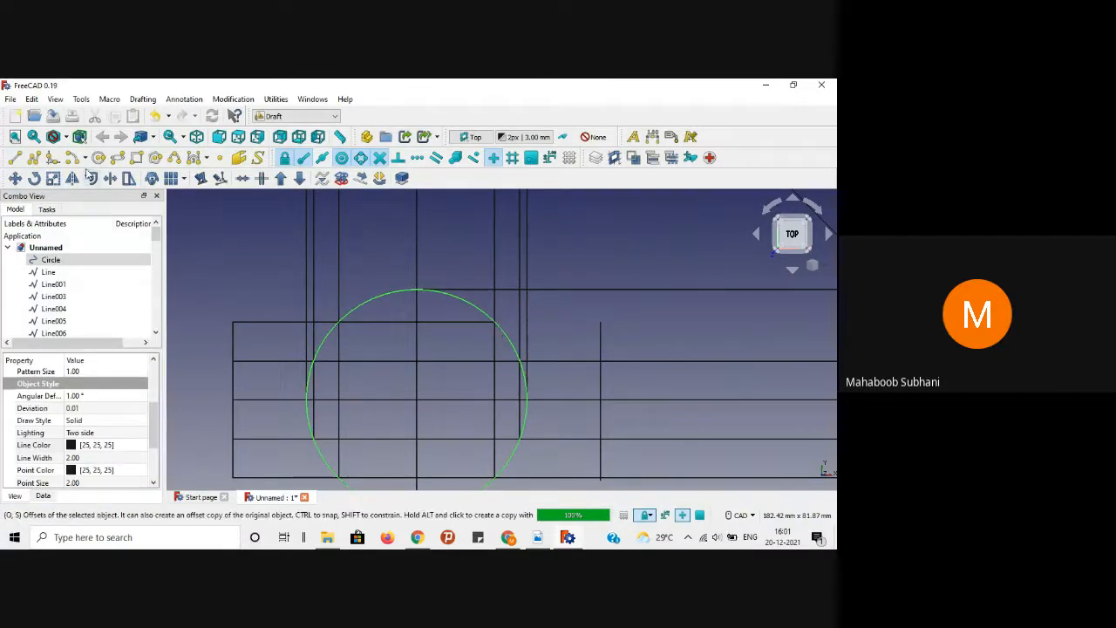
# Step: Draw the top horizontal segments to the vertical line's top and out to the far-right projector
pyautogui.click(15, 159)
pyautogui.scroll(-3, 265, 247)
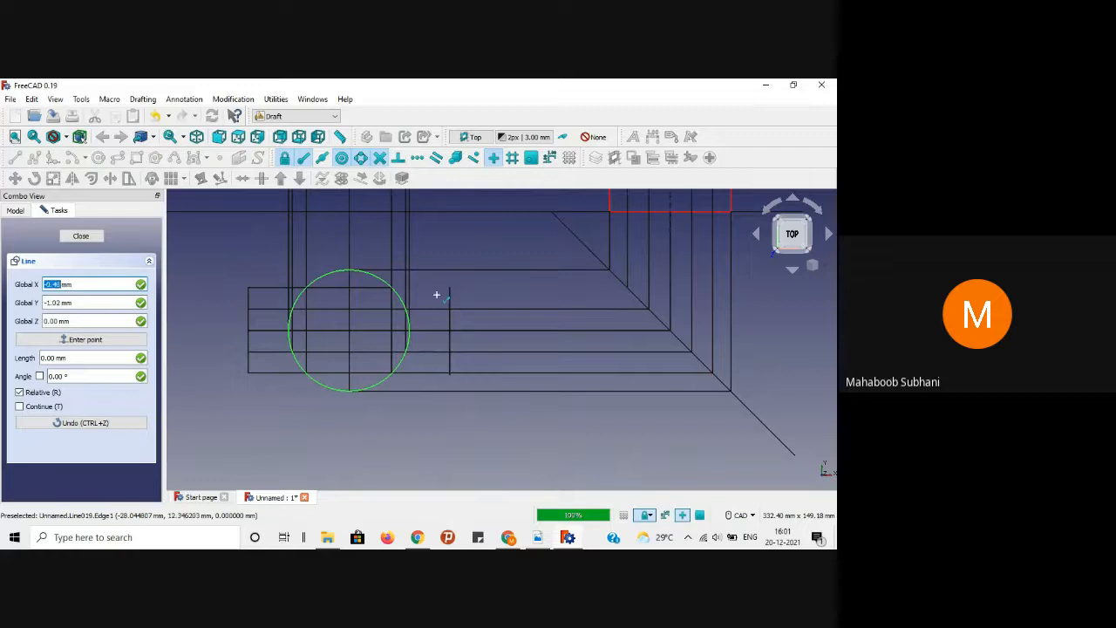
pyautogui.scroll(2, 436, 295)
pyautogui.click(361, 284)
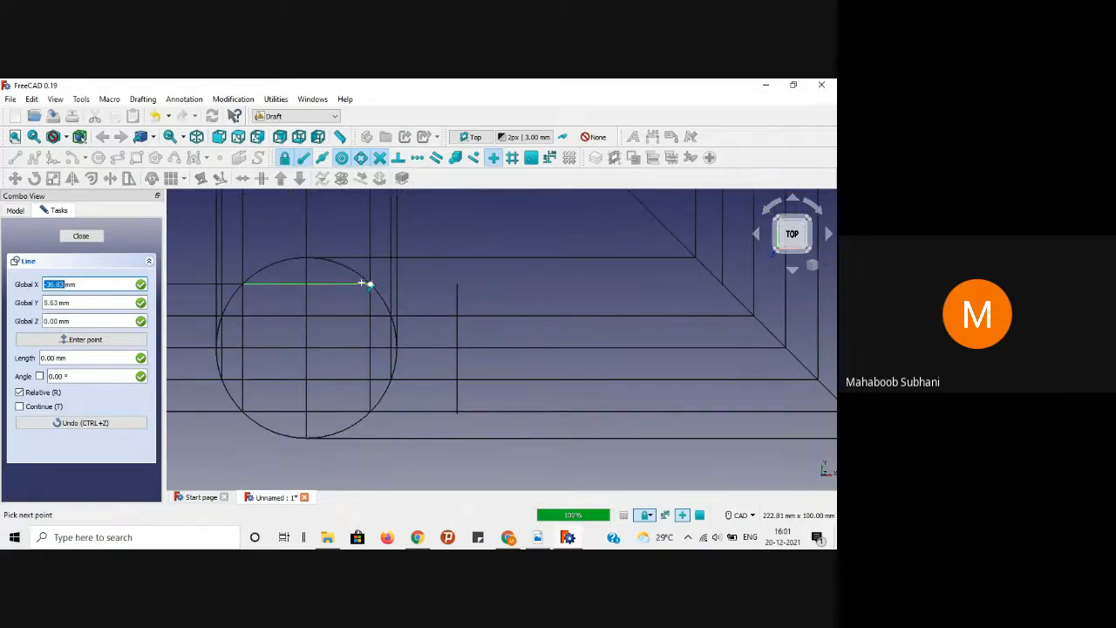
pyautogui.click(457, 284)
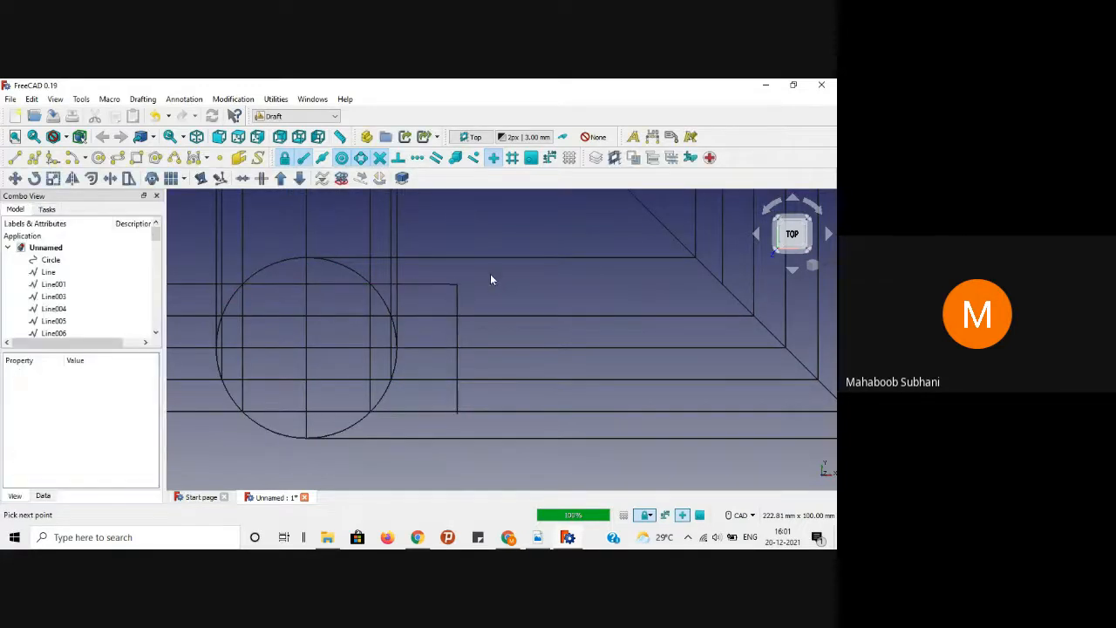
pyautogui.click(15, 158)
pyautogui.click(372, 284)
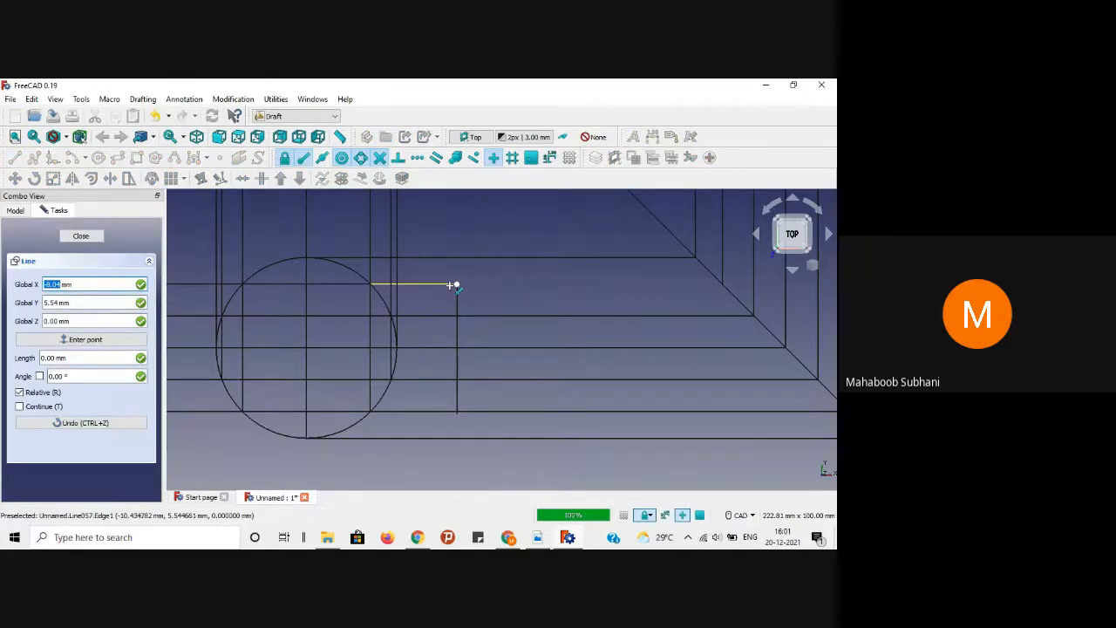
pyautogui.click(722, 283)
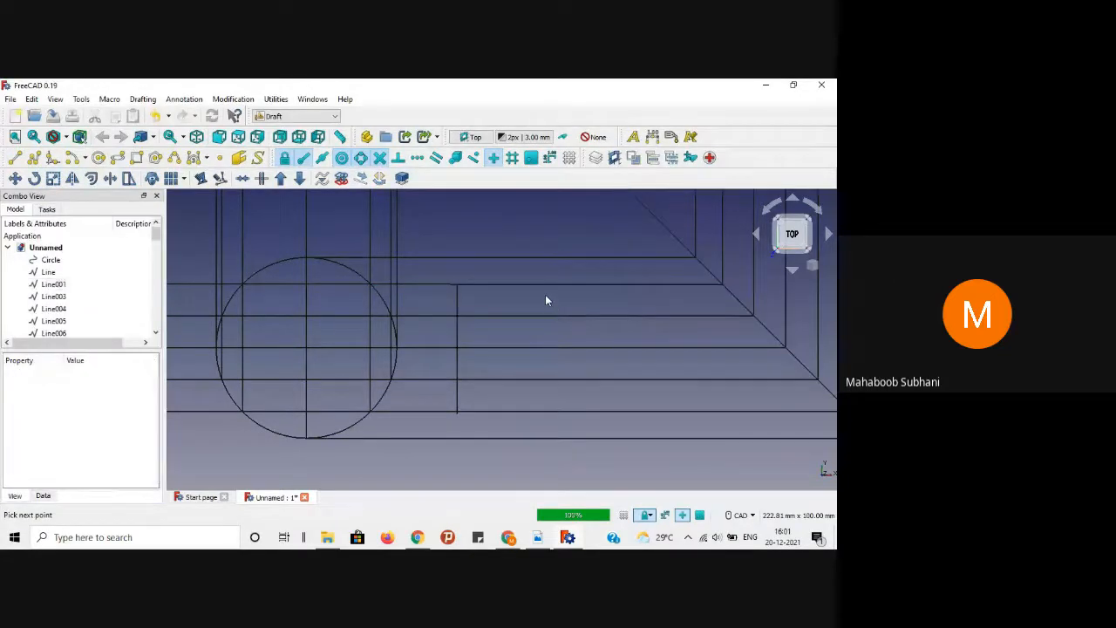
# Step: Redraw the overlong centre line as segments from the circle centre to its edge and the vertical line
pyautogui.scroll(-3, 545, 300)
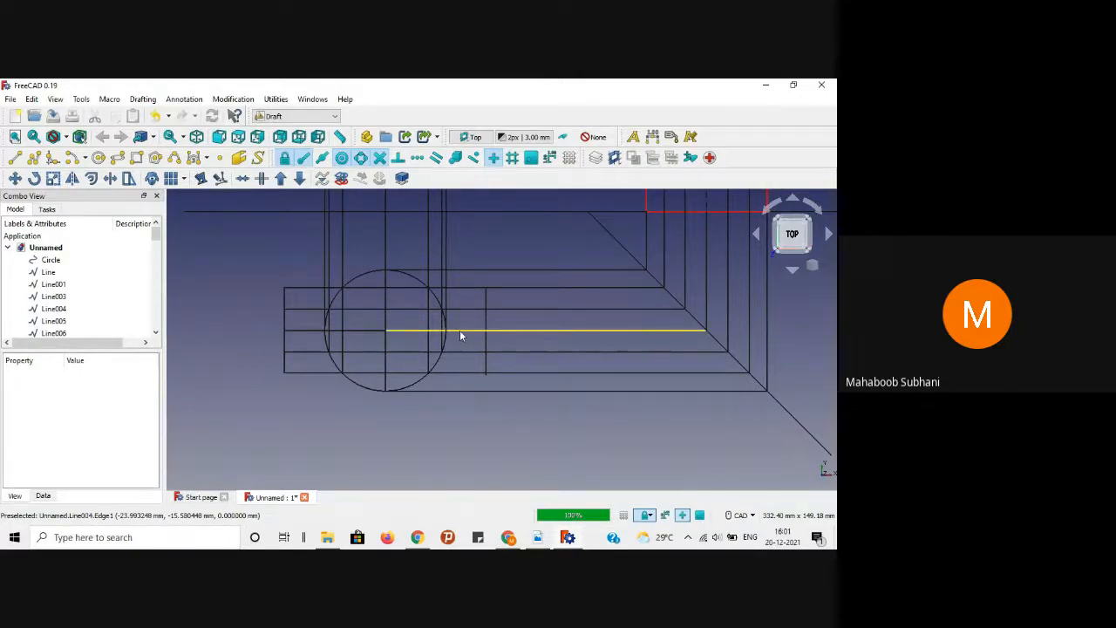
pyautogui.scroll(3, 458, 332)
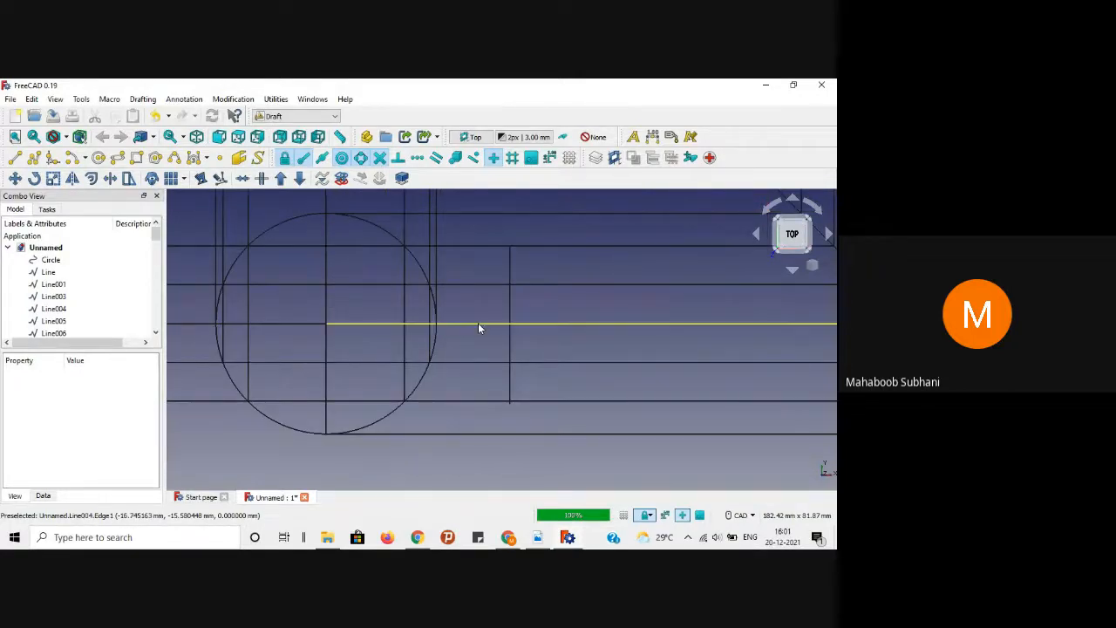
pyautogui.click(476, 323)
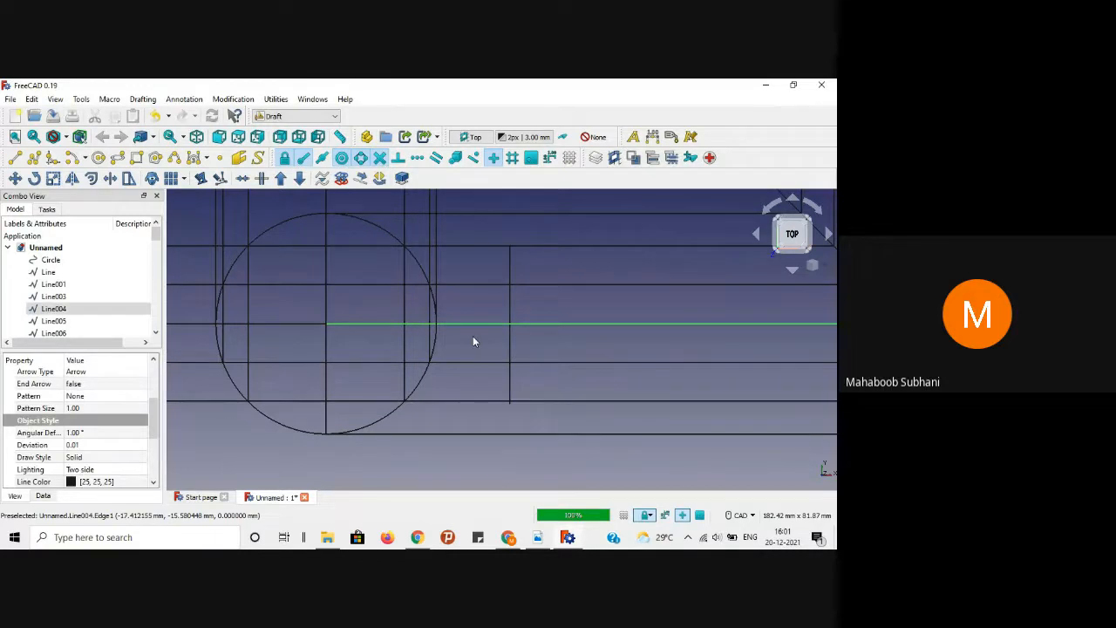
pyautogui.press('Delete')
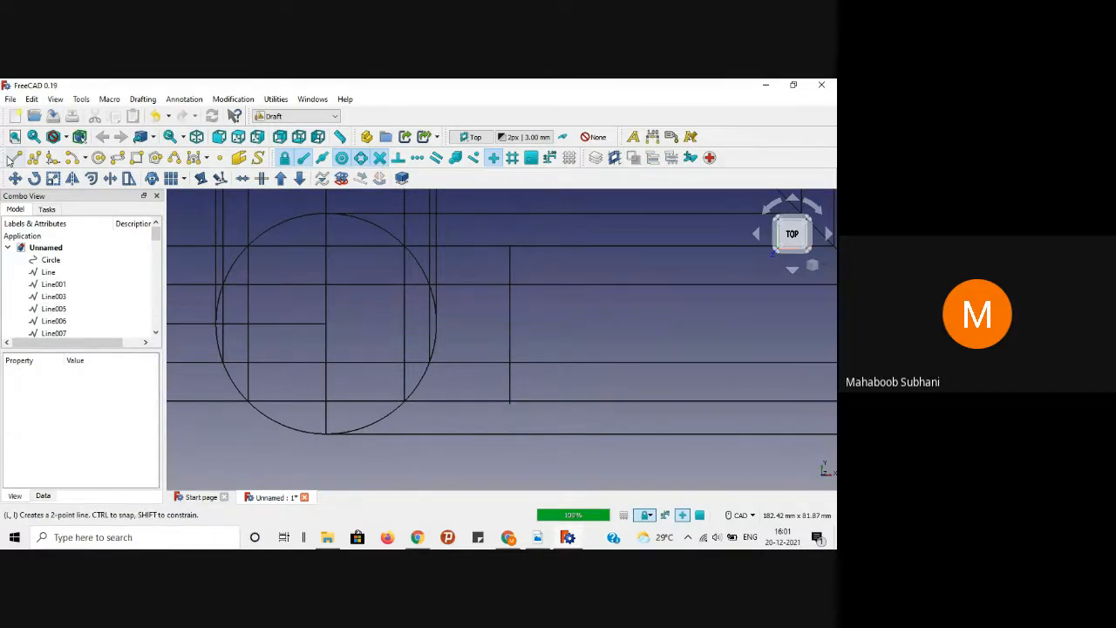
pyautogui.click(10, 156)
pyautogui.click(324, 322)
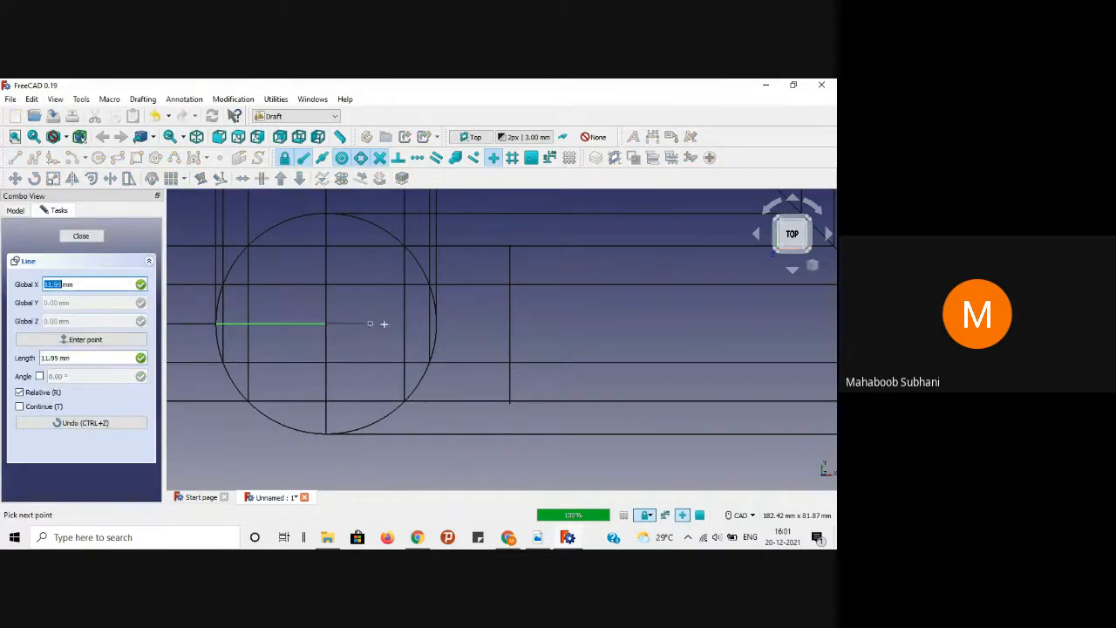
pyautogui.click(435, 323)
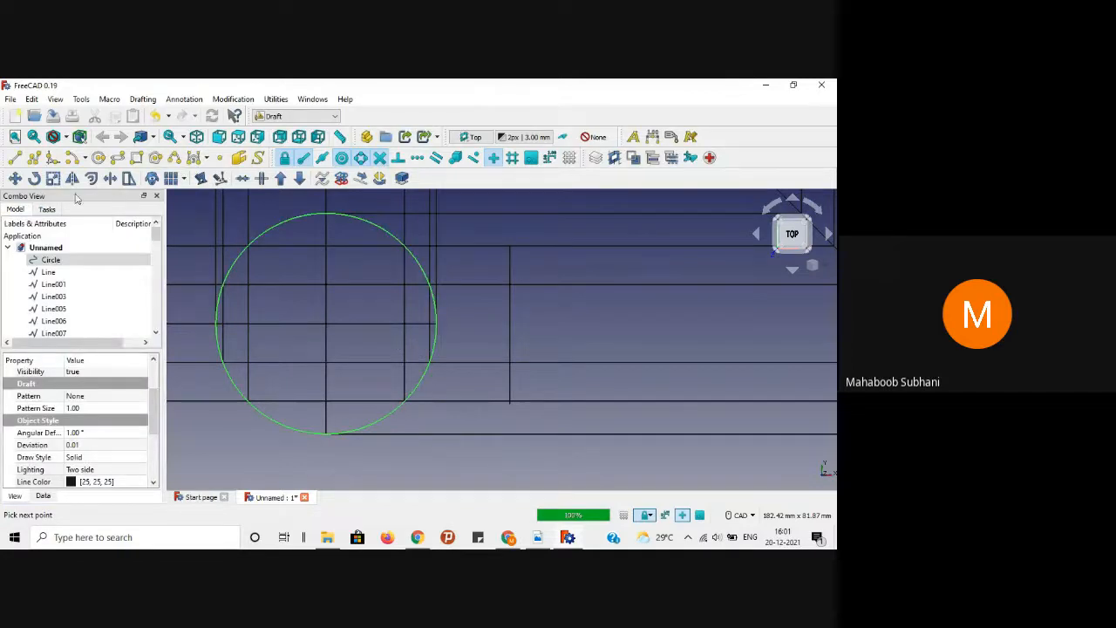
pyautogui.click(14, 157)
pyautogui.click(326, 322)
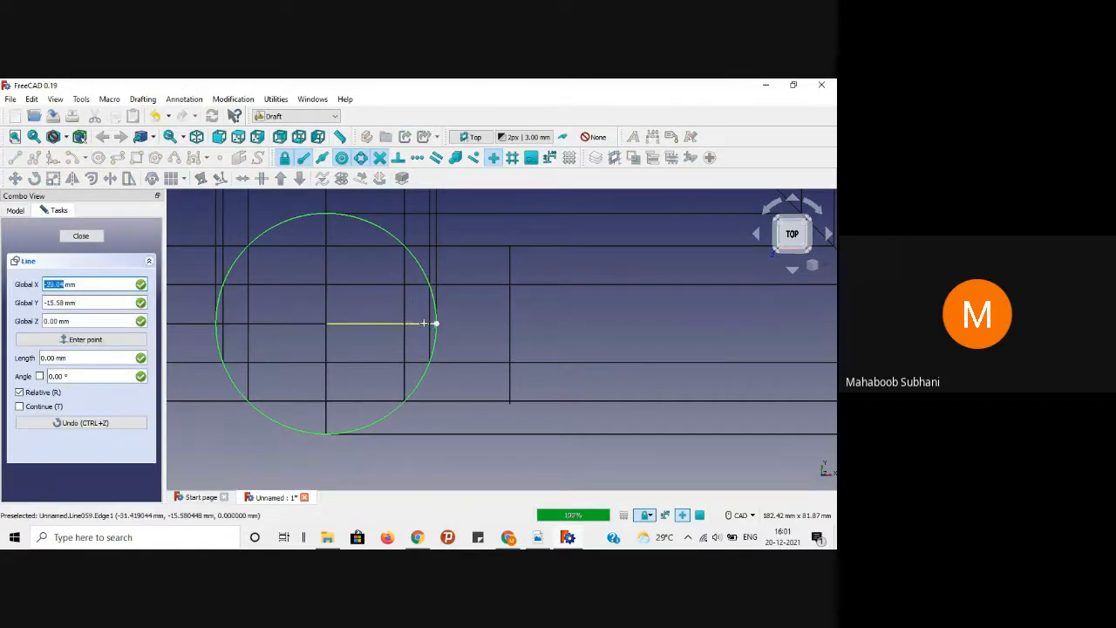
pyautogui.click(435, 323)
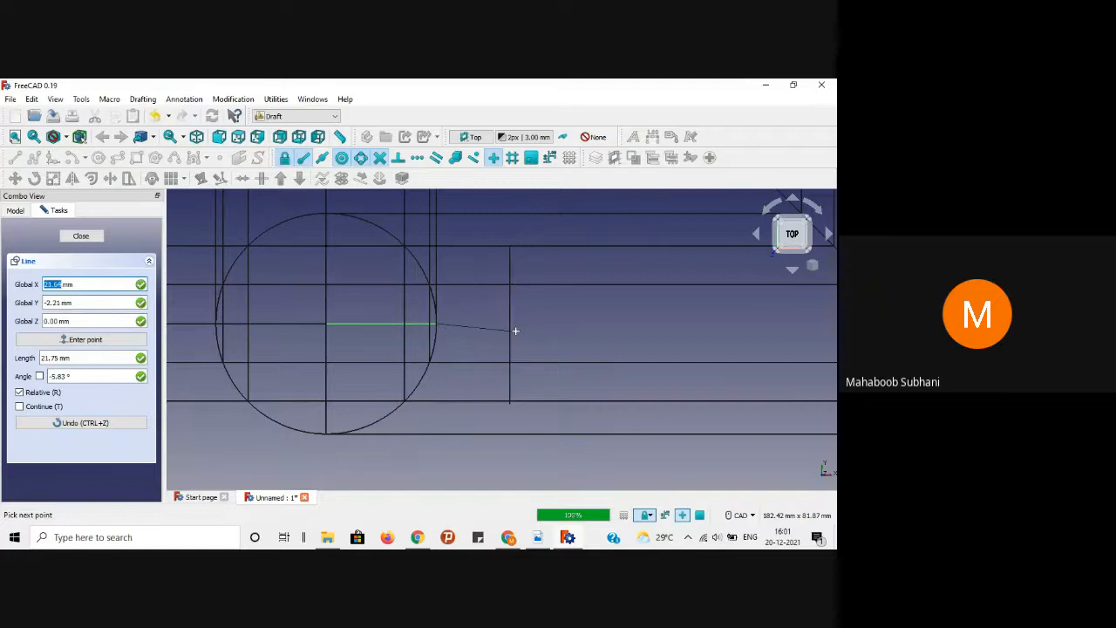
pyautogui.press('shift')
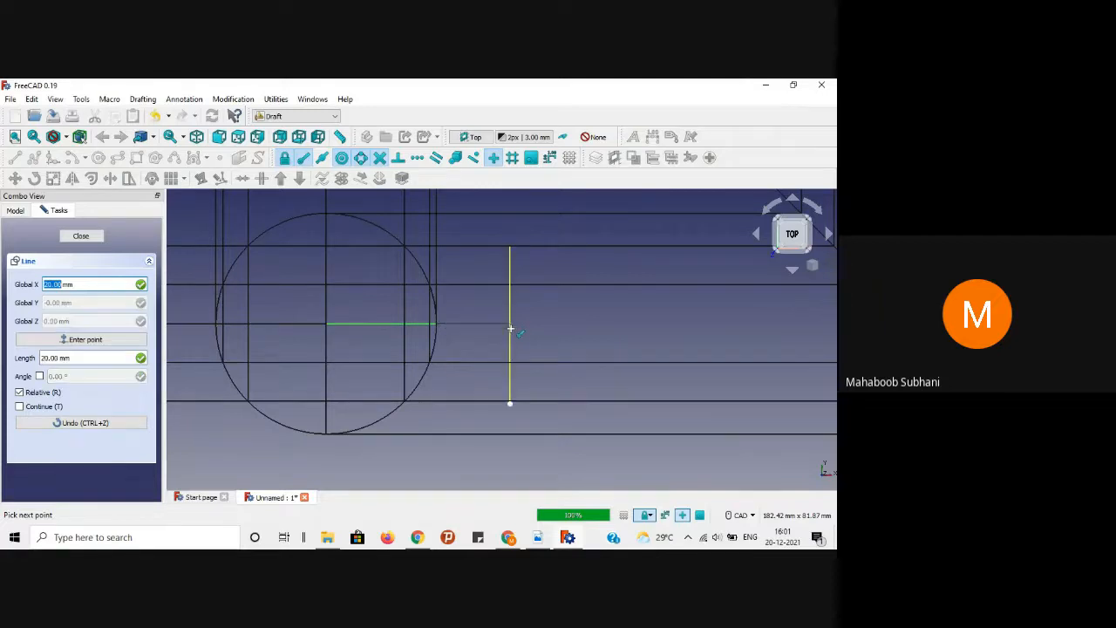
pyautogui.click(511, 326)
# Step: Draw a horizontal line from the circle's edge across to the 45° diagonal
pyautogui.scroll(-2, 523, 322)
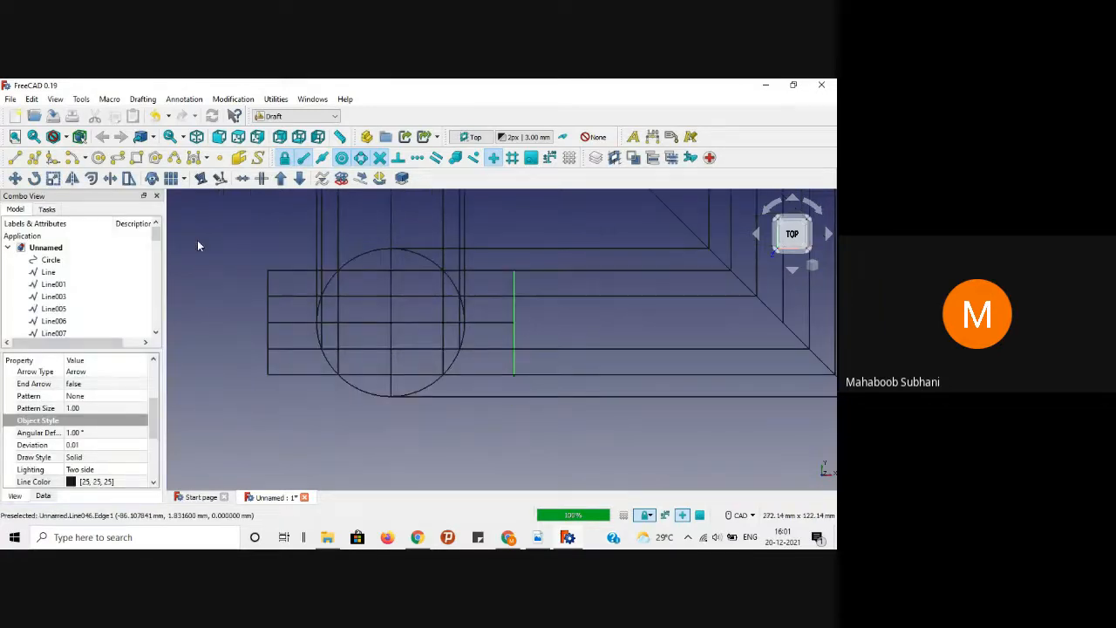
pyautogui.click(14, 157)
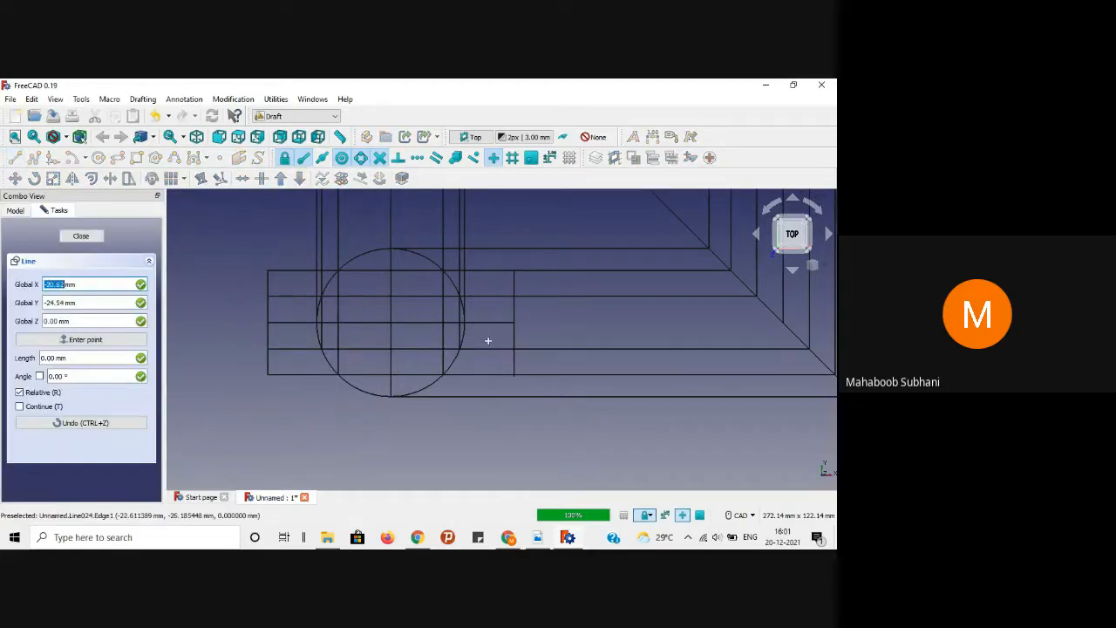
pyautogui.click(492, 324)
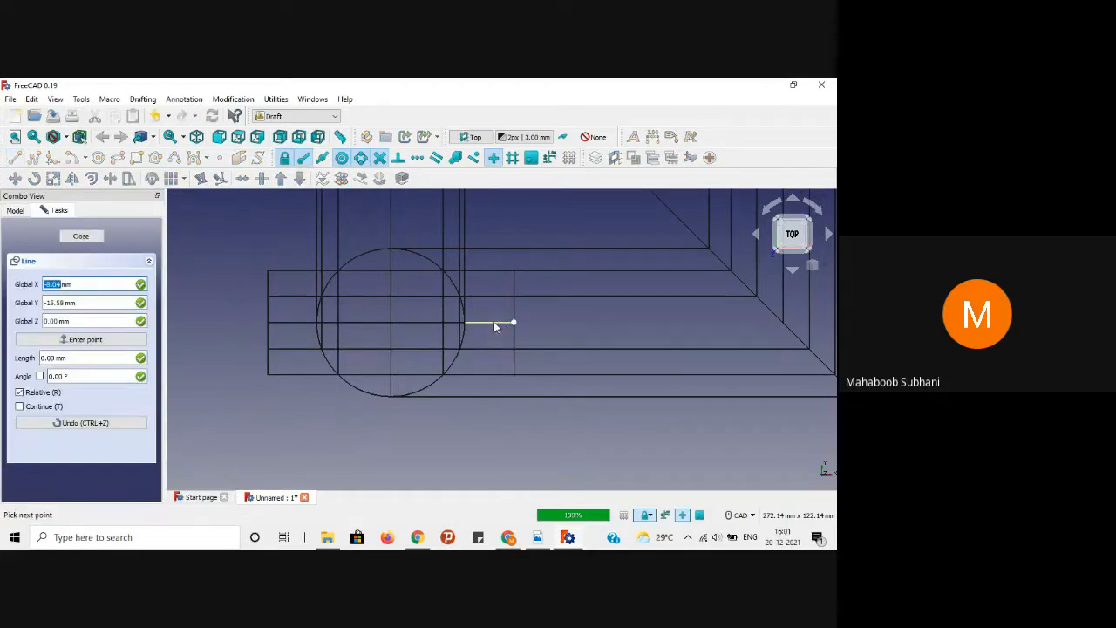
pyautogui.click(783, 322)
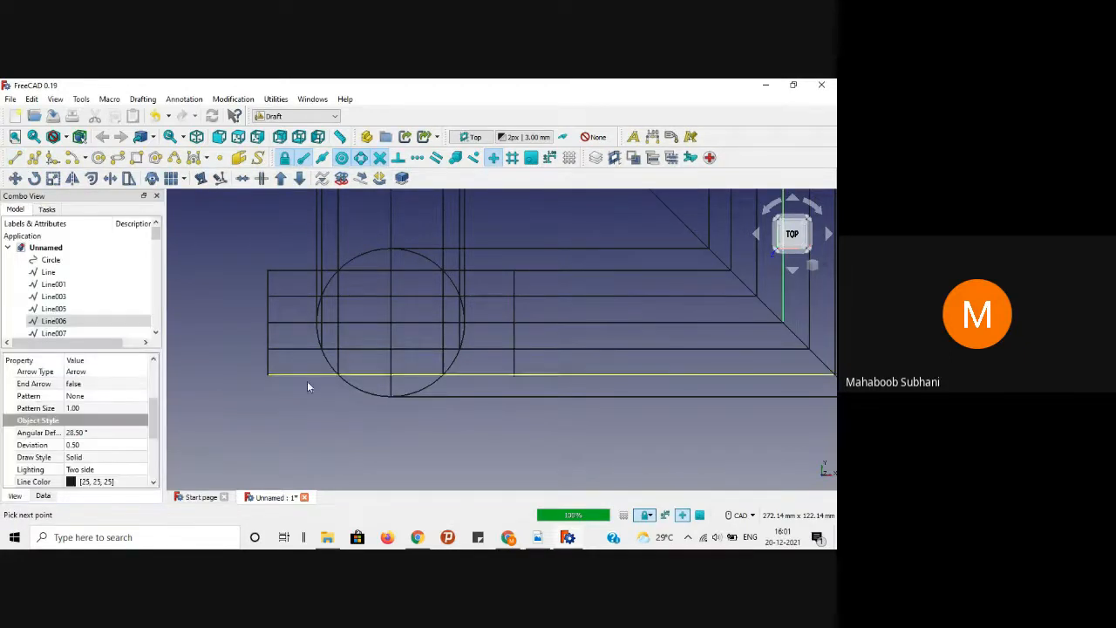
pyautogui.click(294, 404)
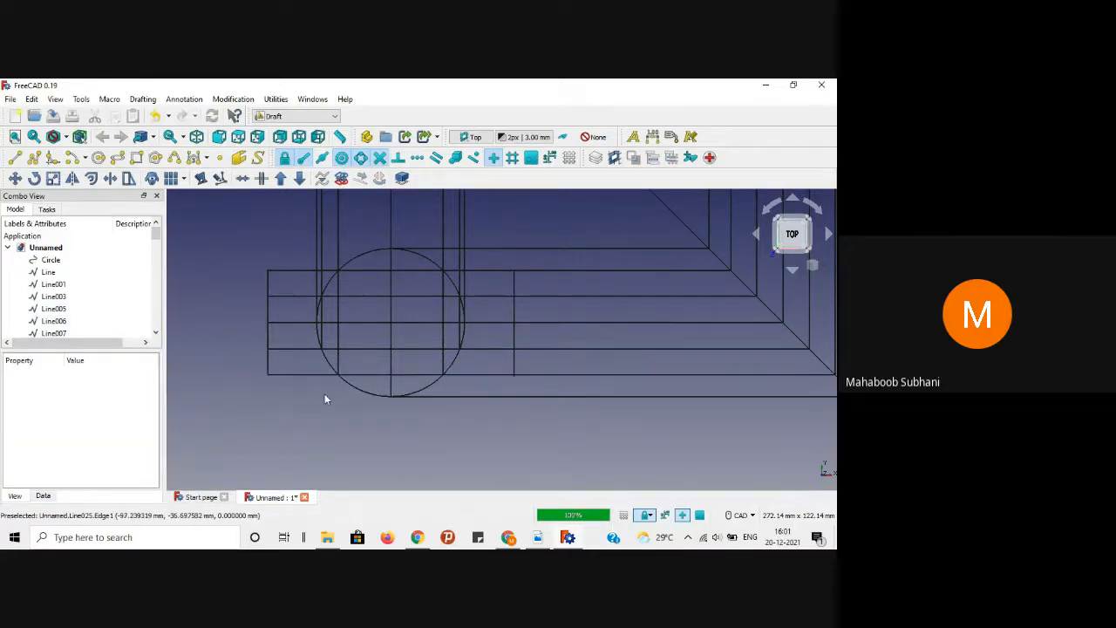
# Step: Replace the bottom horizontal line with segments from the left line to the vertical line and the circle's bottom
pyautogui.scroll(1, 326, 398)
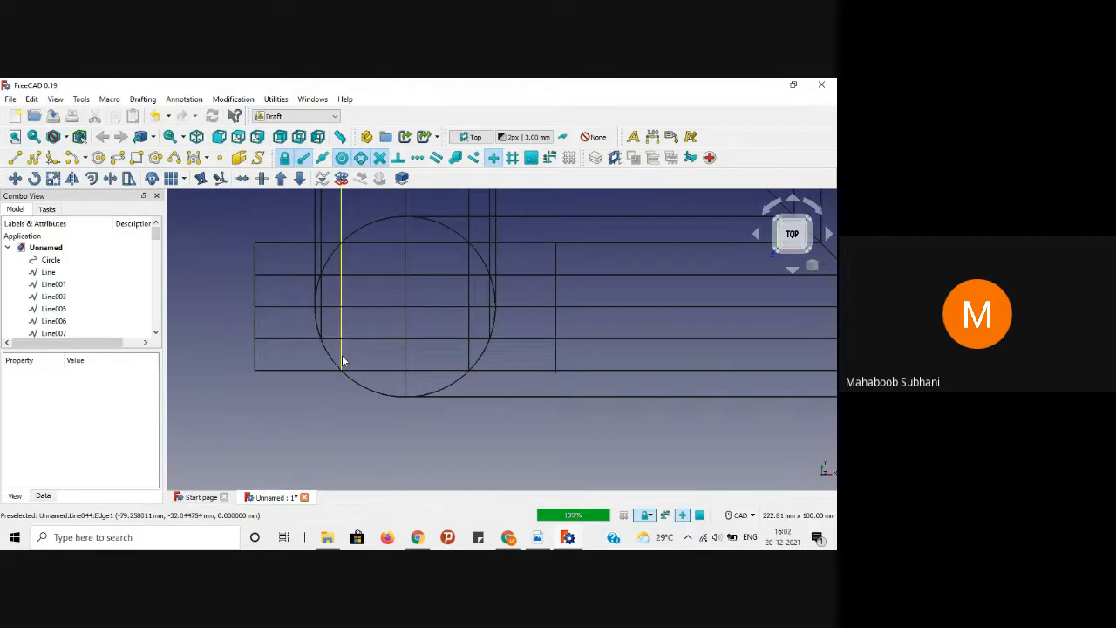
pyautogui.click(296, 372)
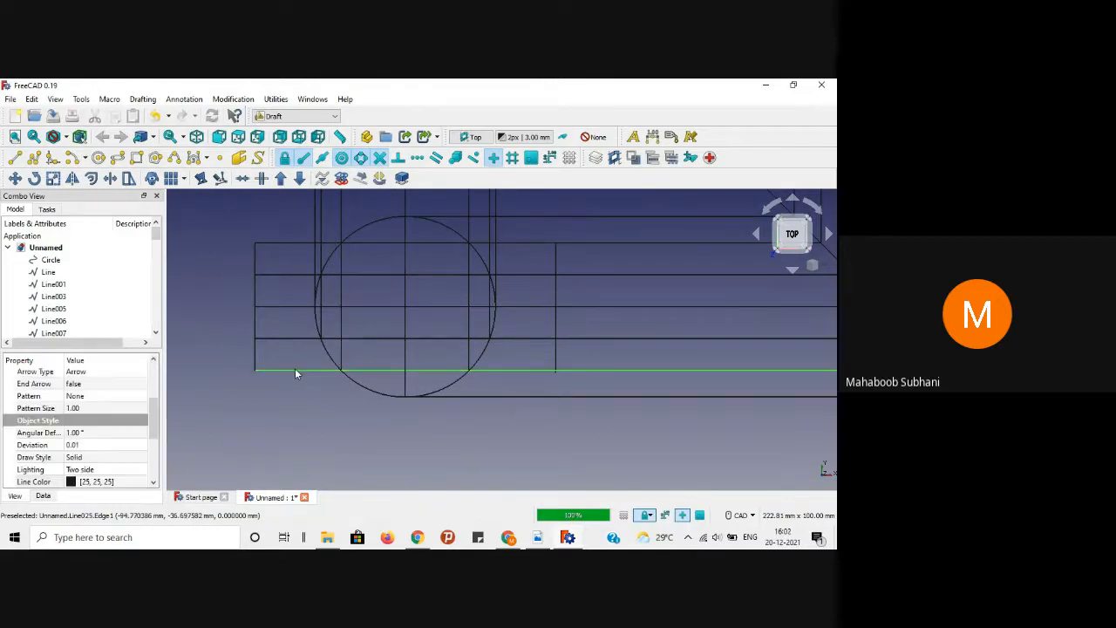
pyautogui.press('Delete')
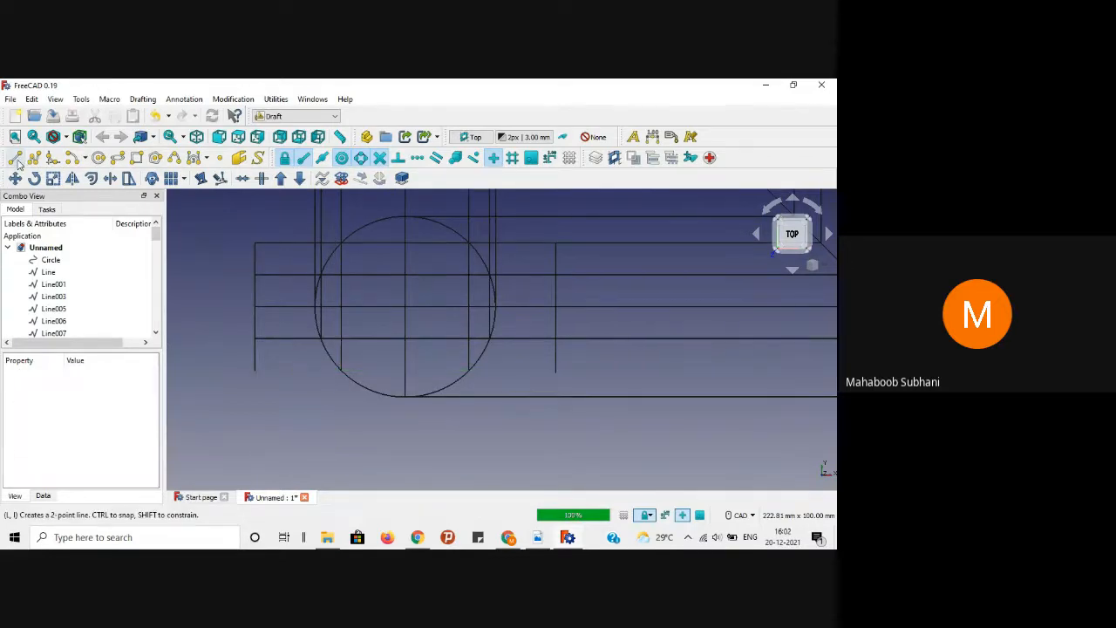
pyautogui.click(15, 157)
pyautogui.click(255, 370)
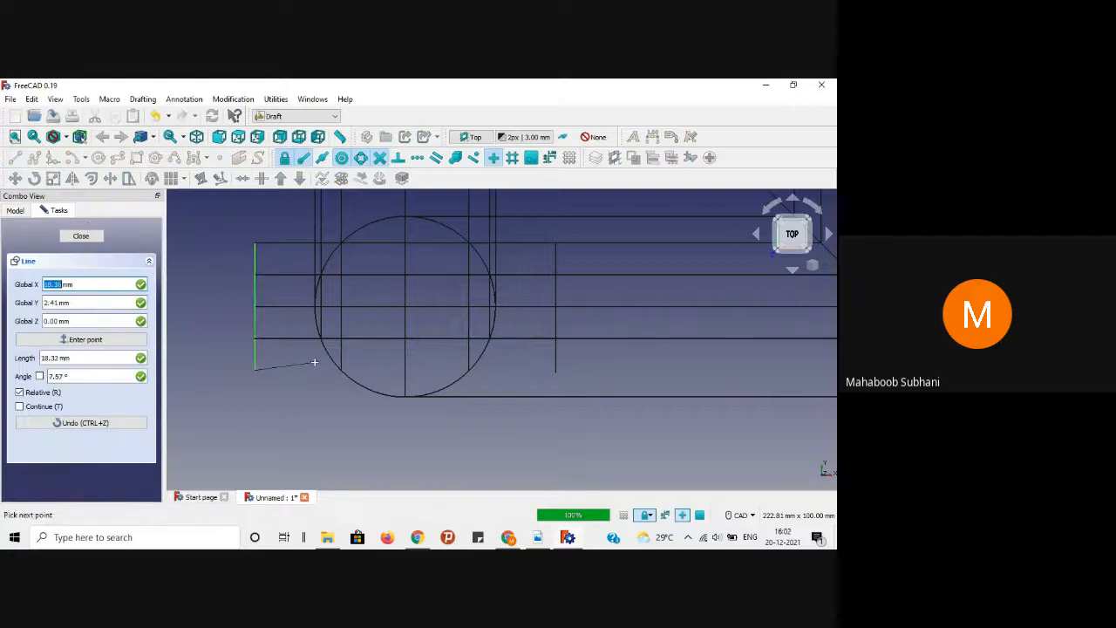
pyautogui.click(340, 366)
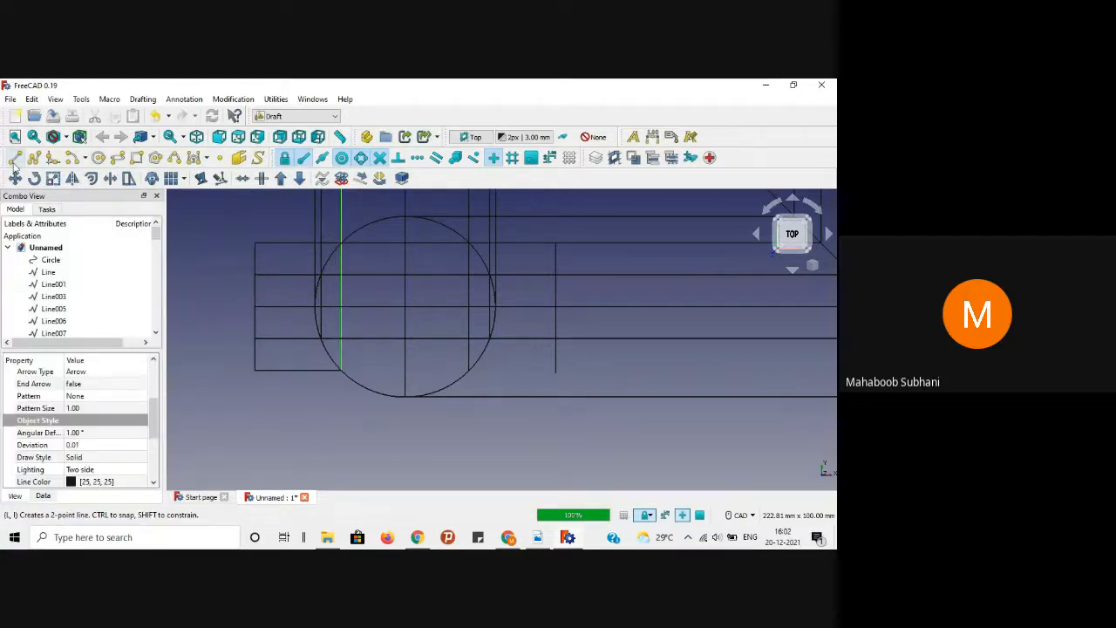
pyautogui.click(15, 158)
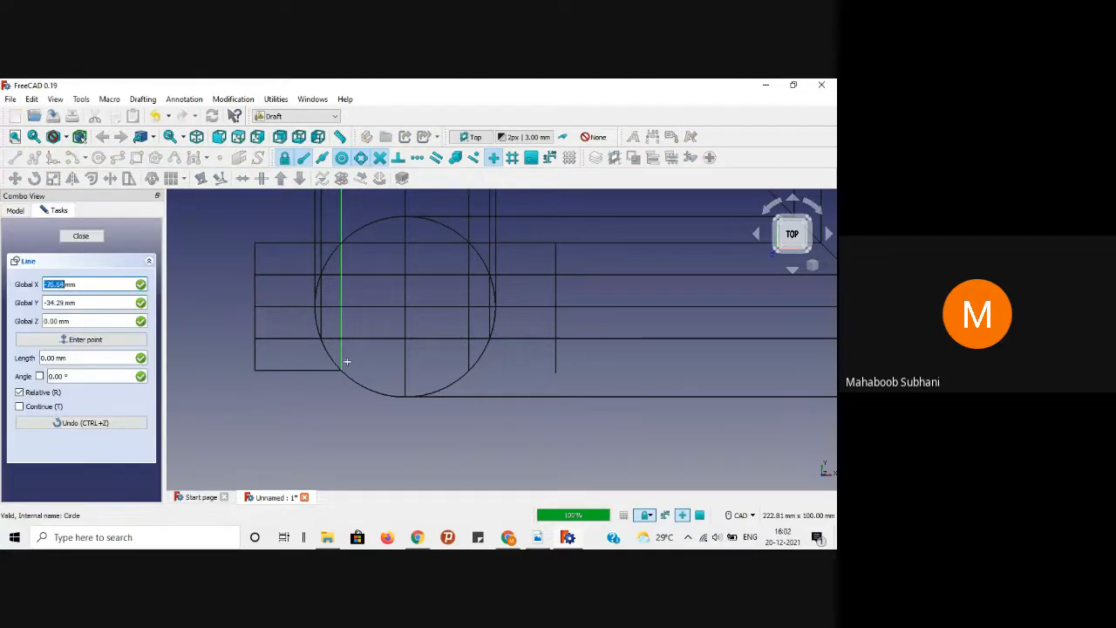
pyautogui.click(341, 368)
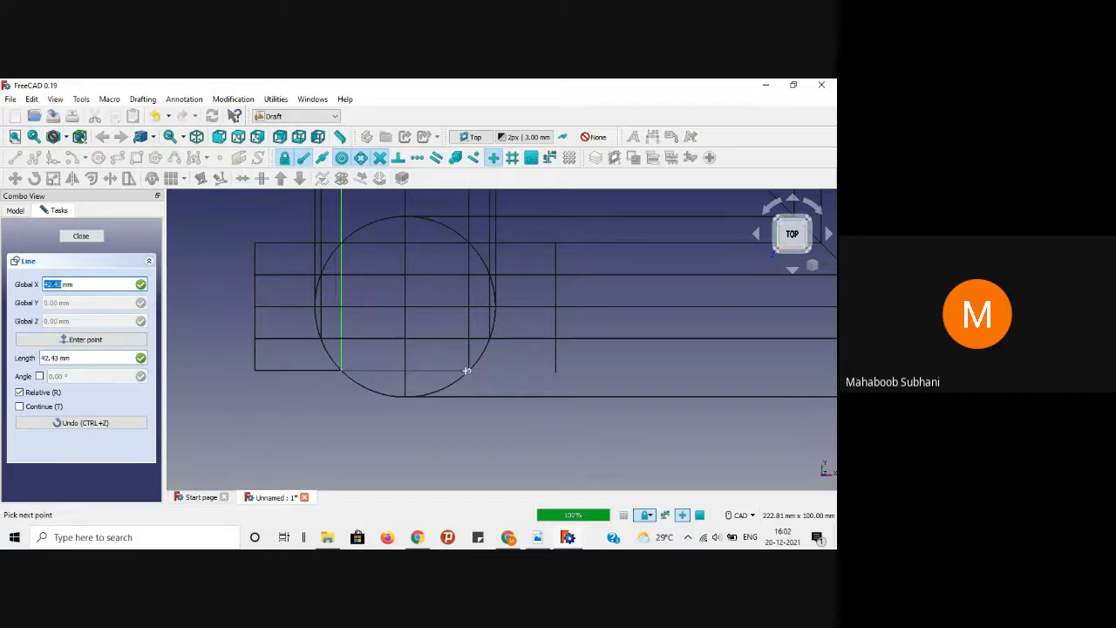
pyautogui.click(468, 371)
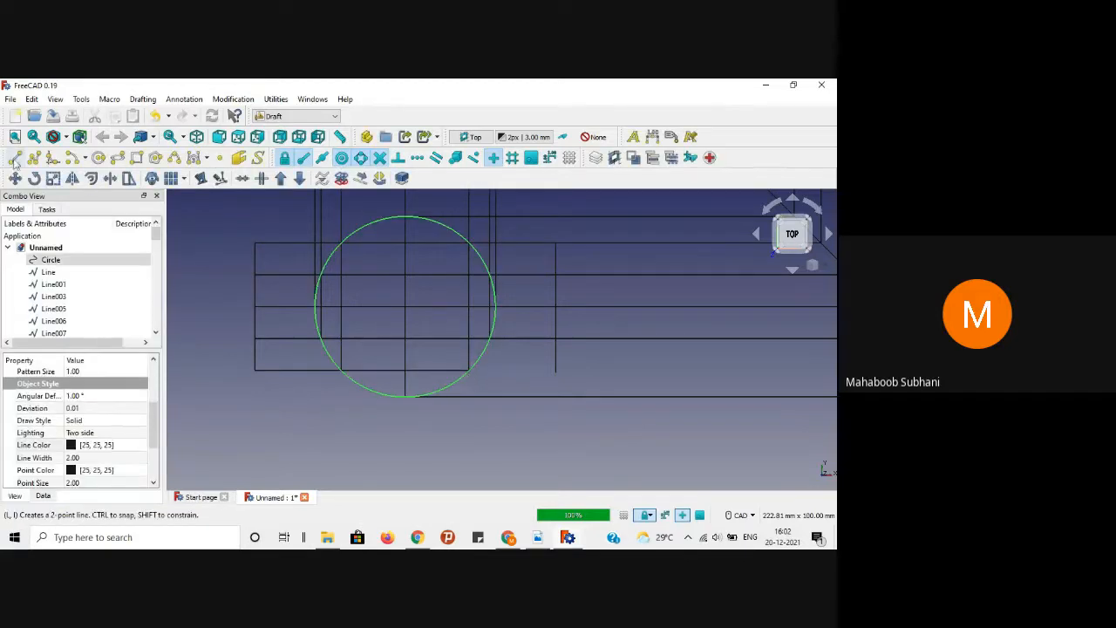
# Step: Draw the bottom segment from the circle to the right vertical line, redrawing it once
pyautogui.click(15, 158)
pyautogui.click(469, 370)
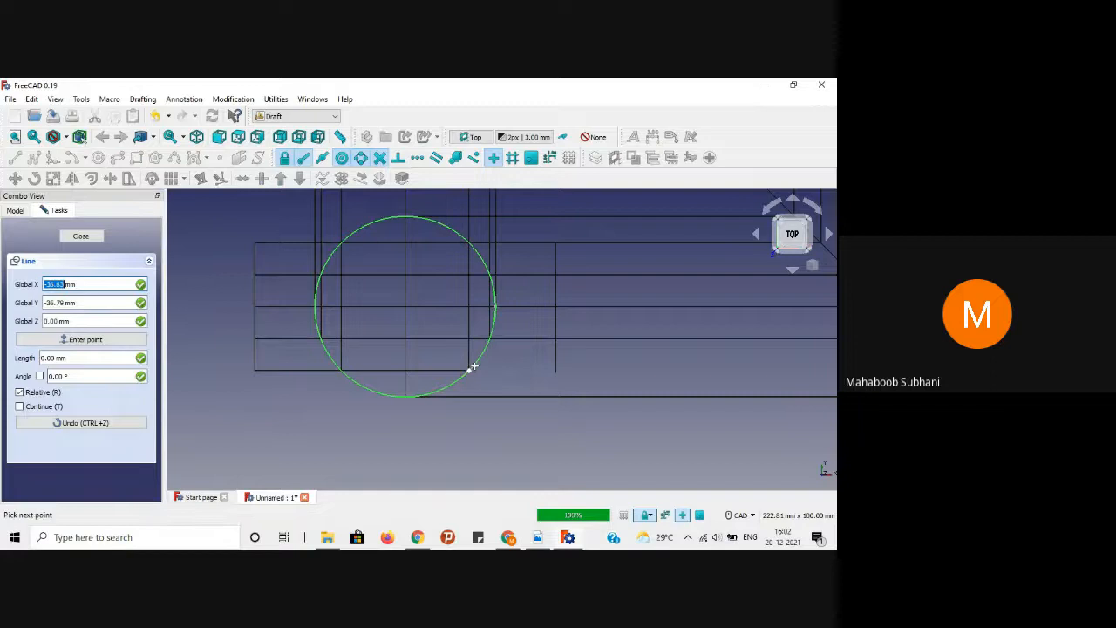
pyautogui.click(555, 367)
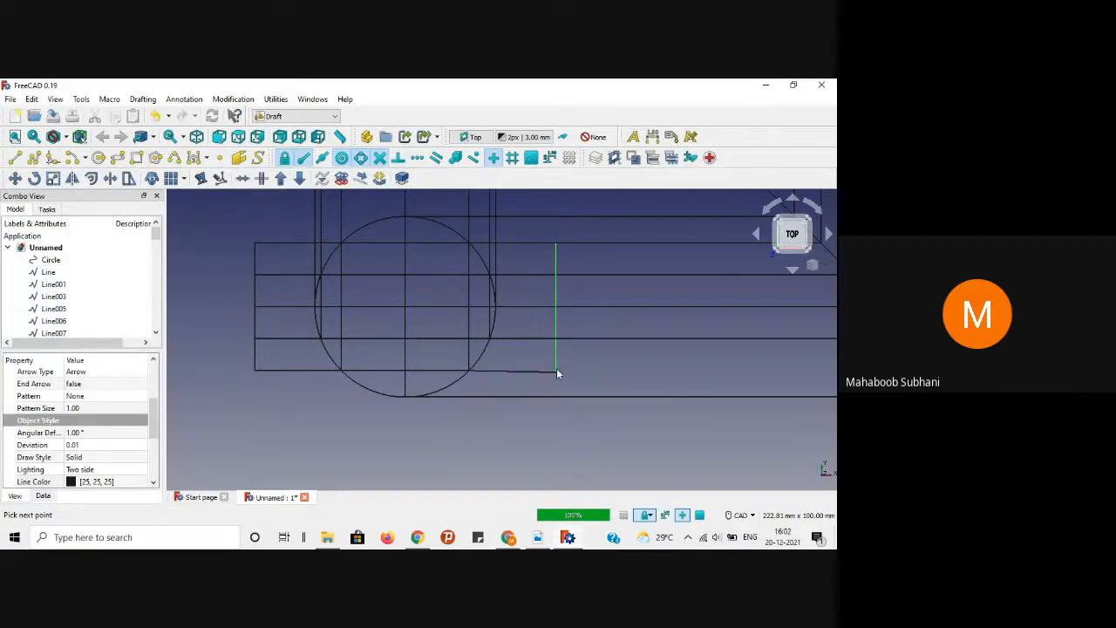
pyautogui.click(529, 373)
pyautogui.press('Delete')
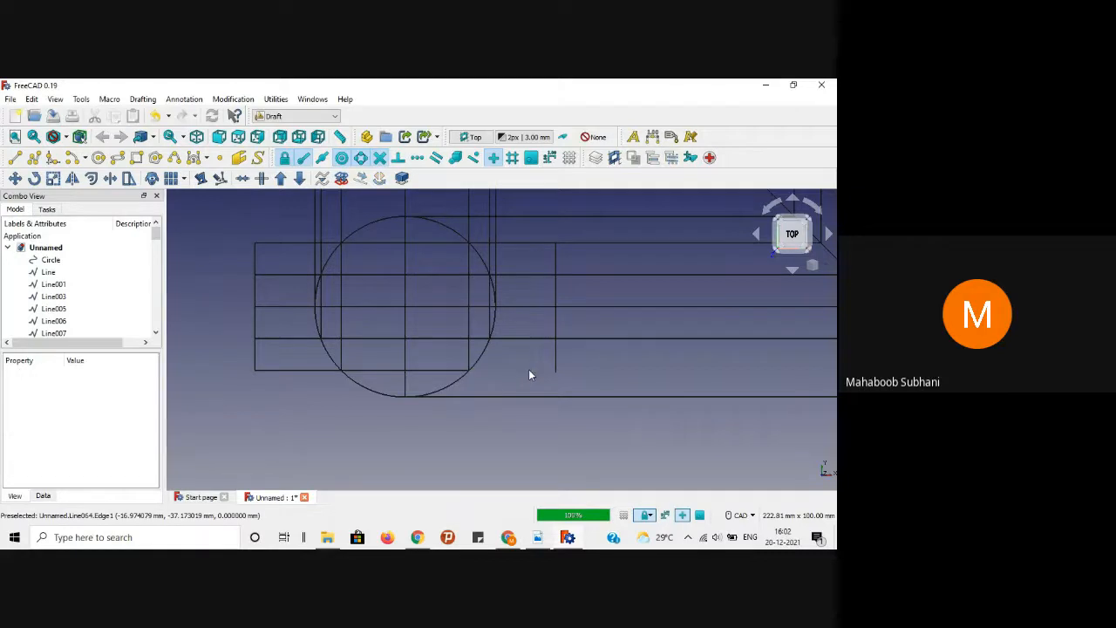
pyautogui.click(21, 164)
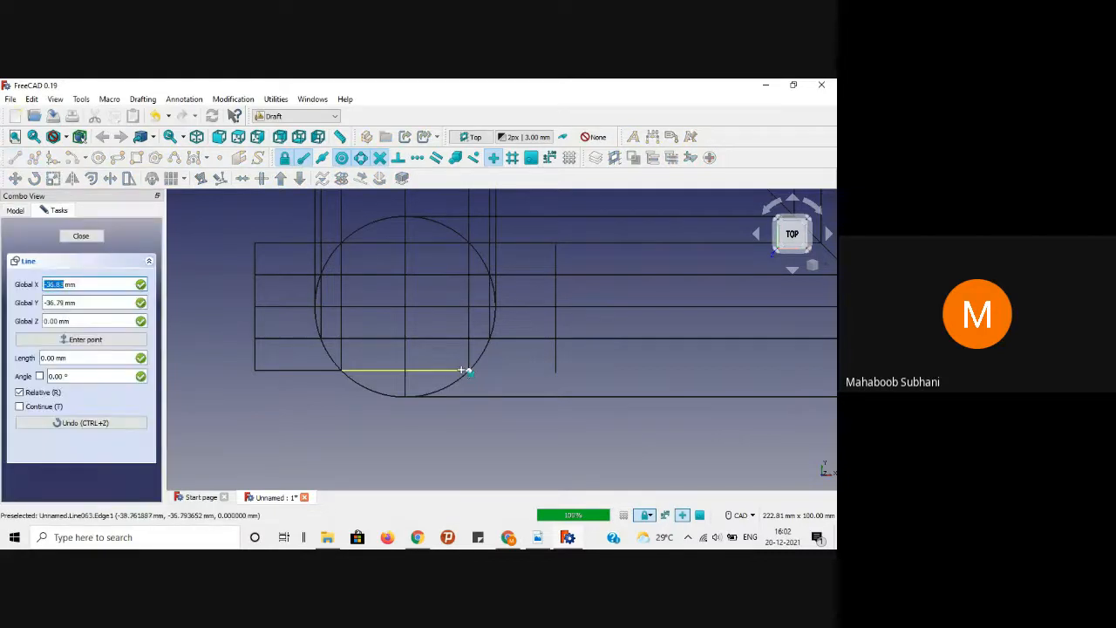
pyautogui.click(530, 368)
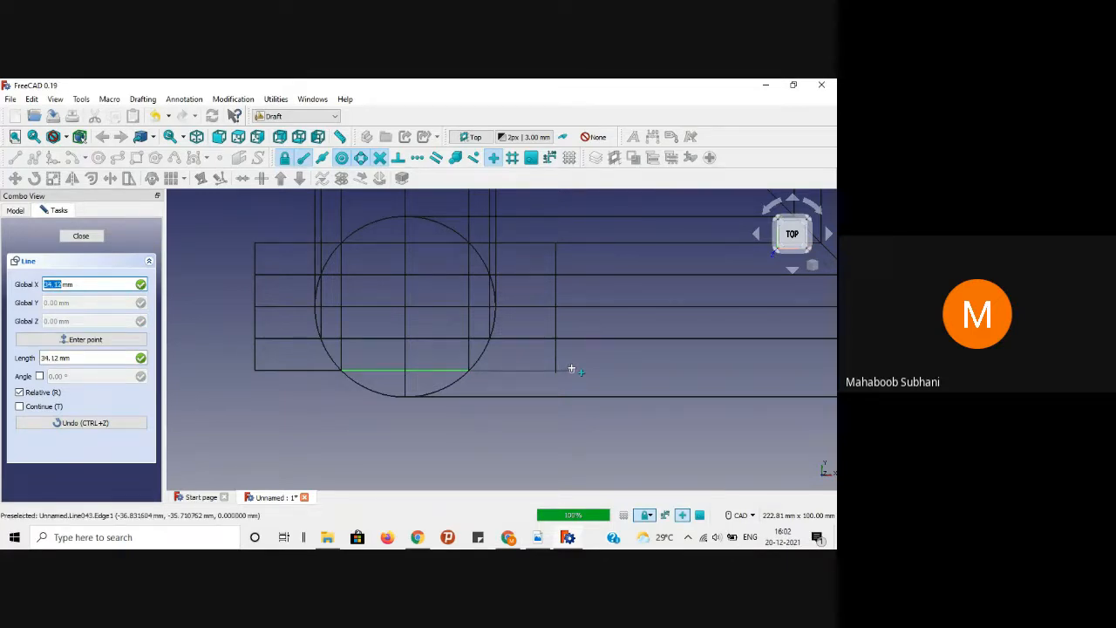
pyautogui.click(571, 370)
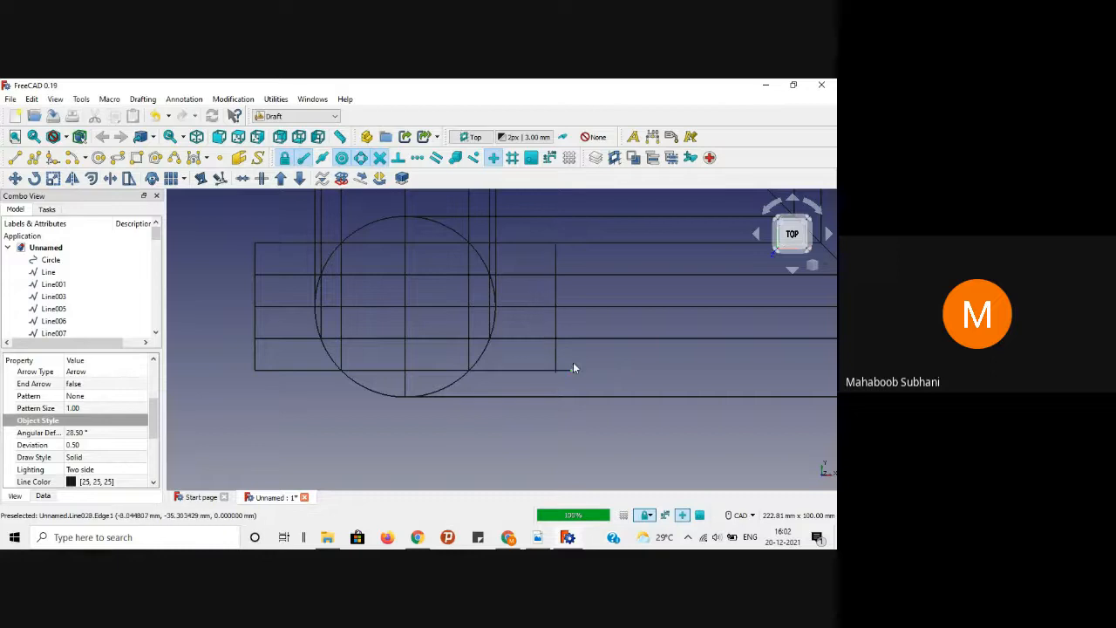
# Step: Trim the overlong bottom line and the vertical line where they meet
pyautogui.scroll(4, 563, 371)
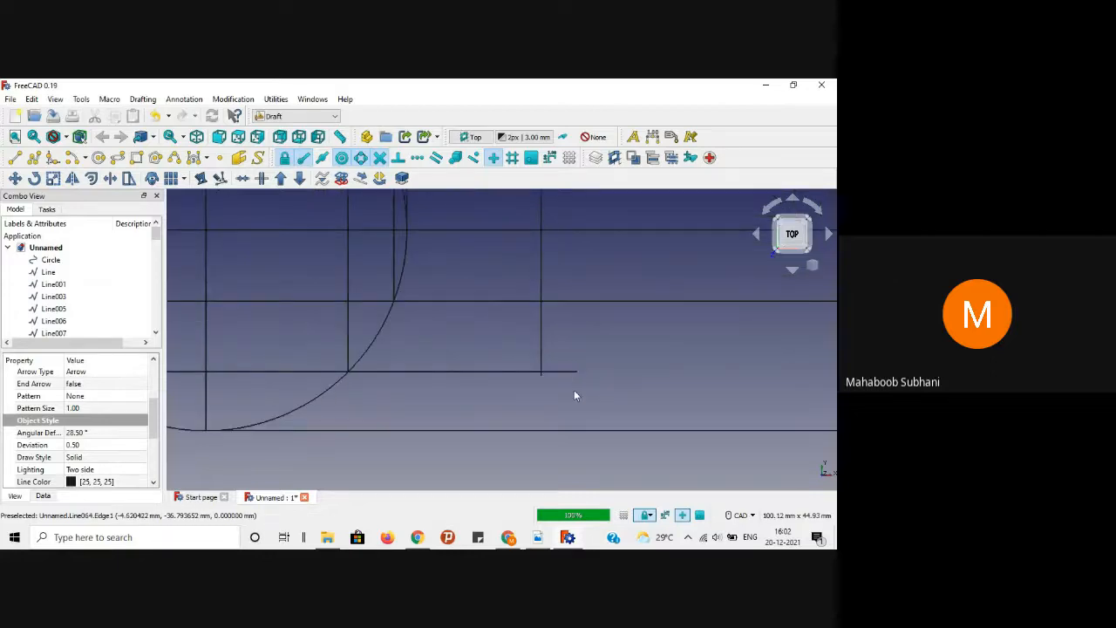
pyautogui.click(563, 372)
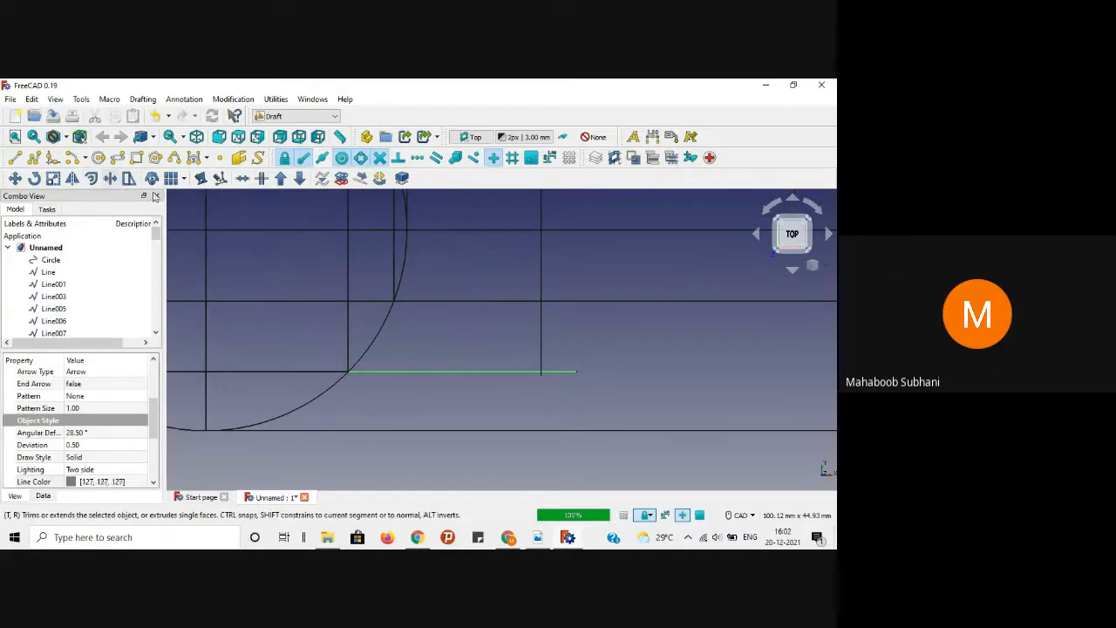
pyautogui.click(111, 179)
pyautogui.click(540, 346)
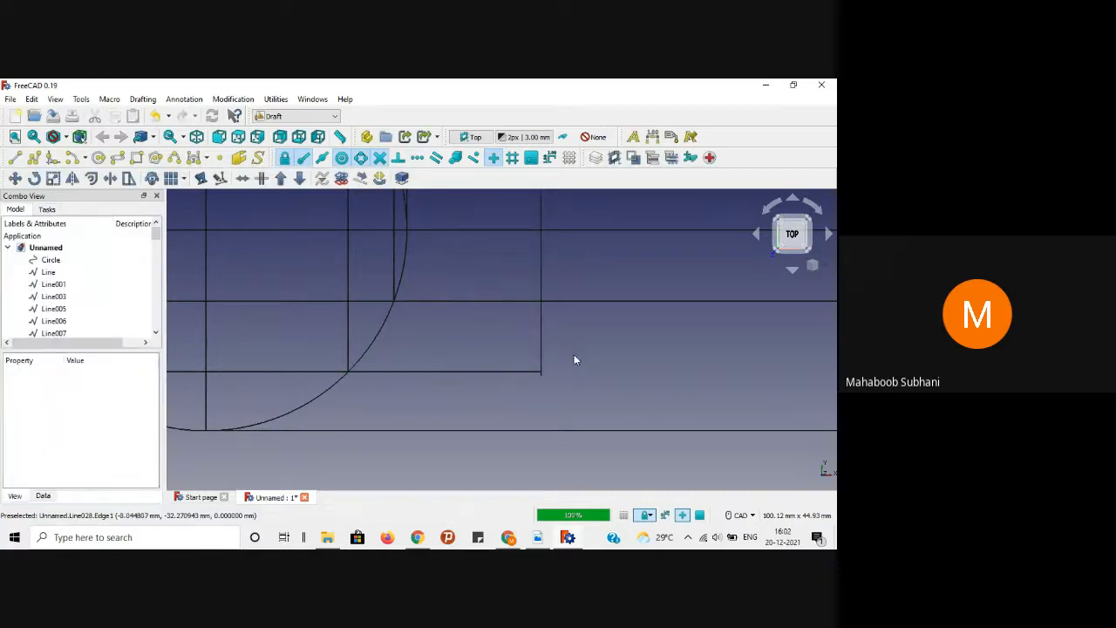
pyautogui.click(110, 179)
pyautogui.click(450, 370)
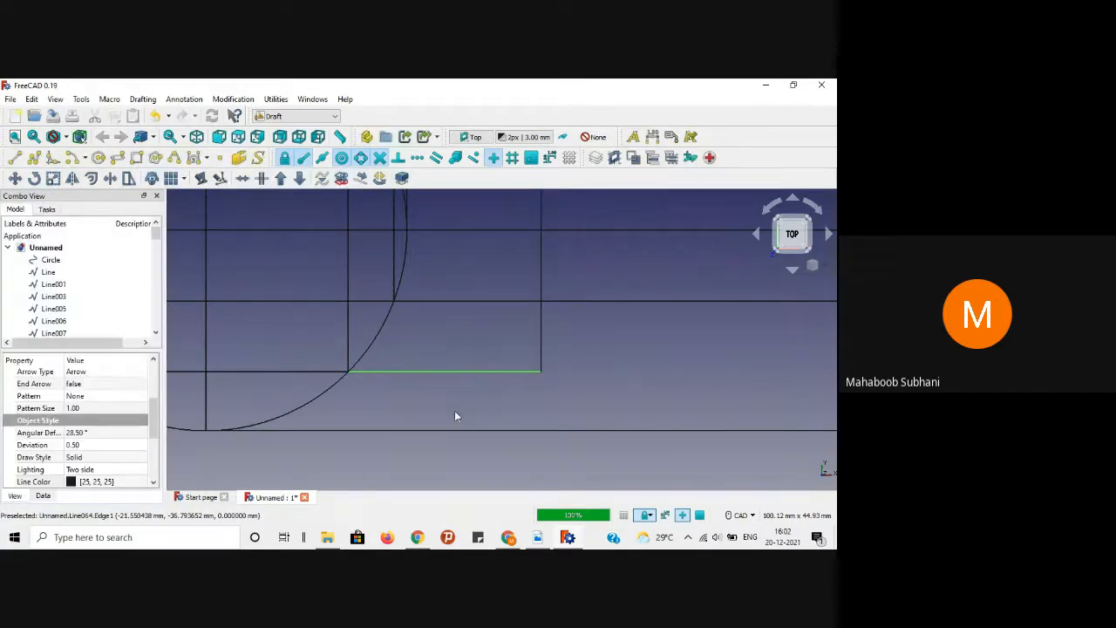
pyautogui.click(455, 410)
pyautogui.scroll(-3, 454, 410)
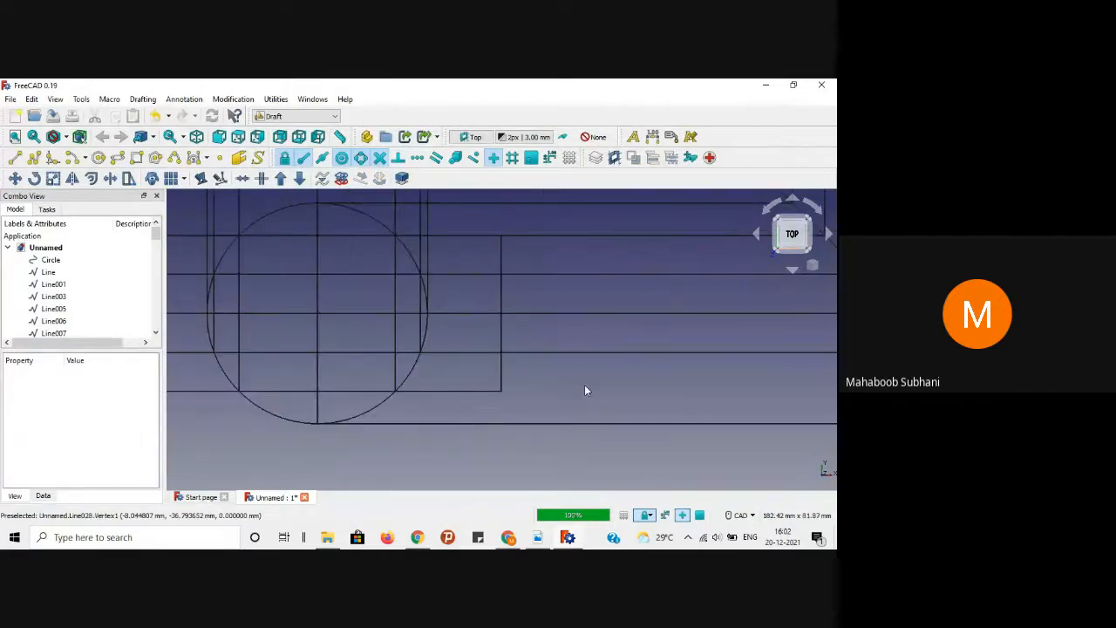
pyautogui.moveTo(584, 385); pyautogui.dragTo(476, 384, button='middle')
pyautogui.scroll(-2, 499, 399)
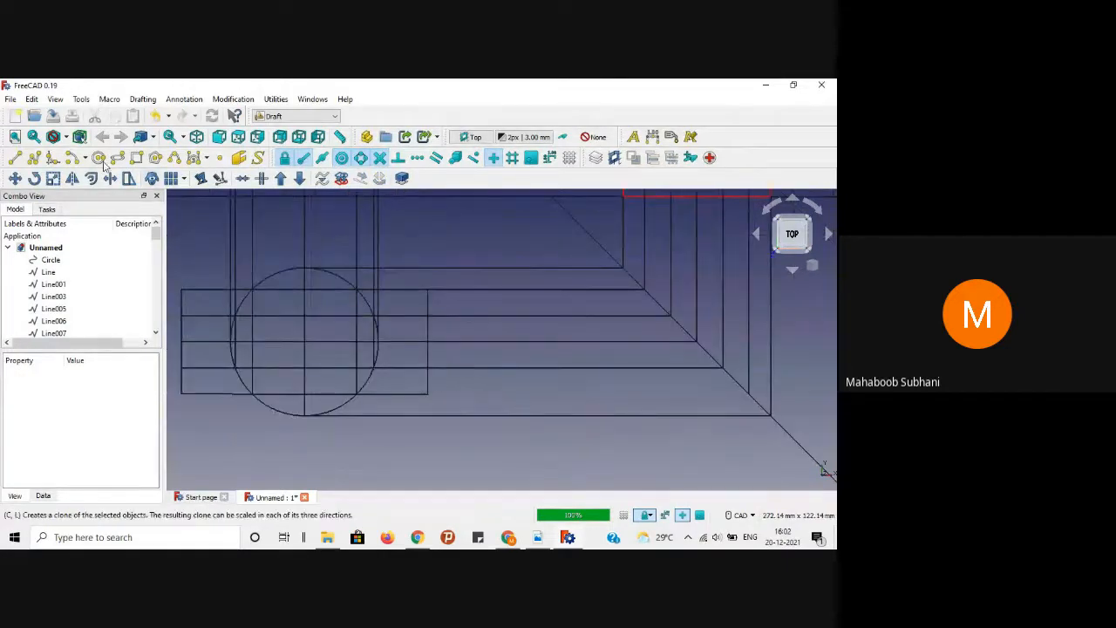
# Step: Draw a horizontal line from the rectangle's bottom-right corner to the right projector line, then check the reference PDF
pyautogui.click(14, 157)
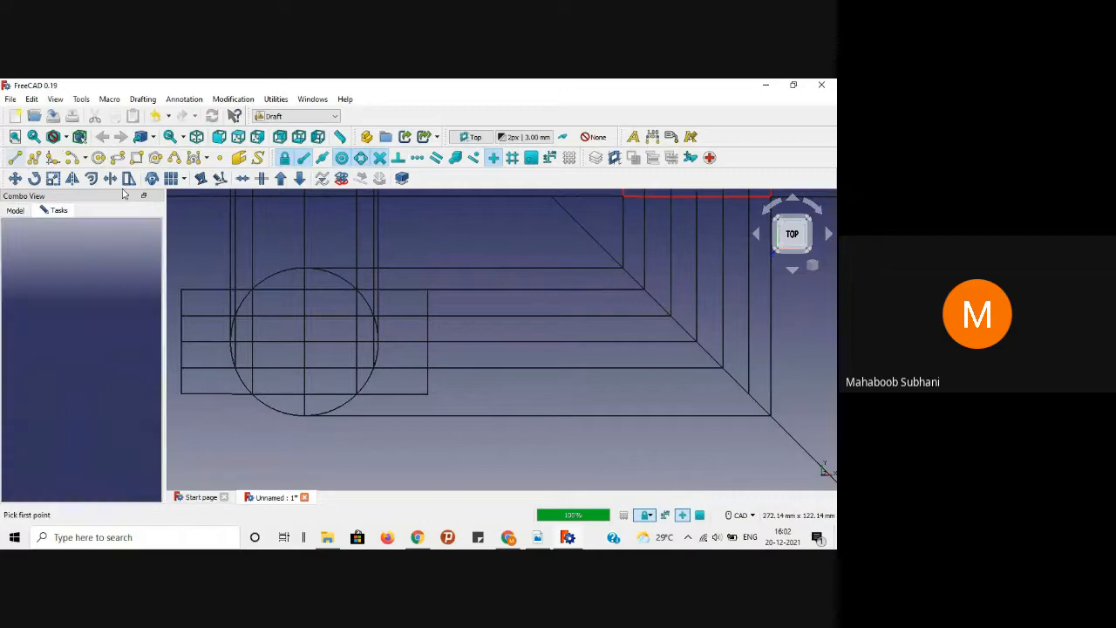
pyautogui.click(412, 395)
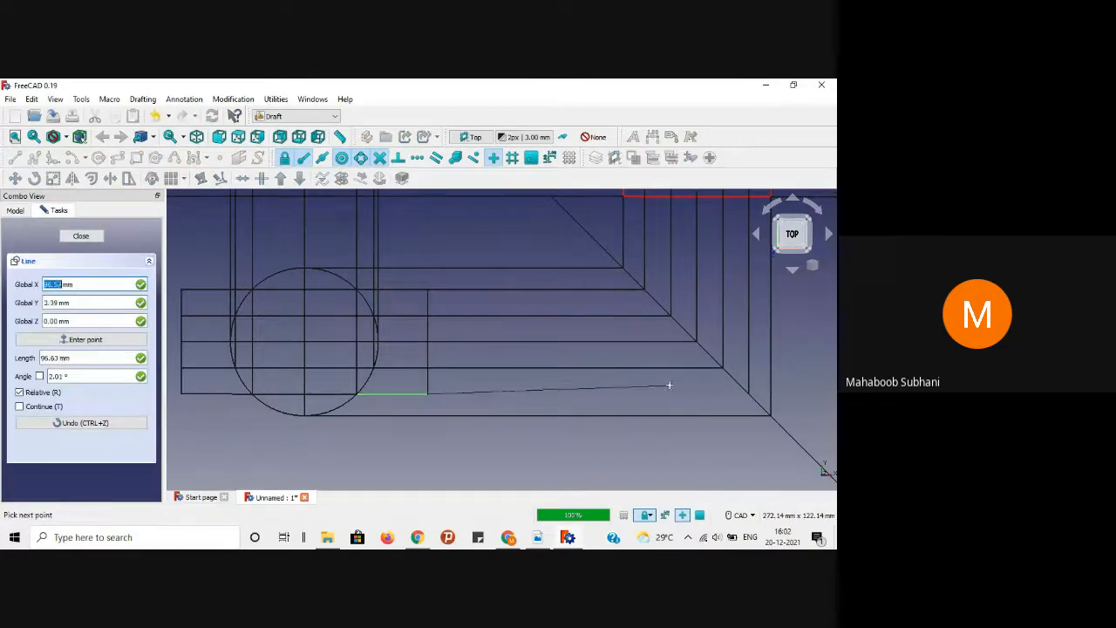
pyautogui.click(749, 390)
pyautogui.scroll(-1, 523, 442)
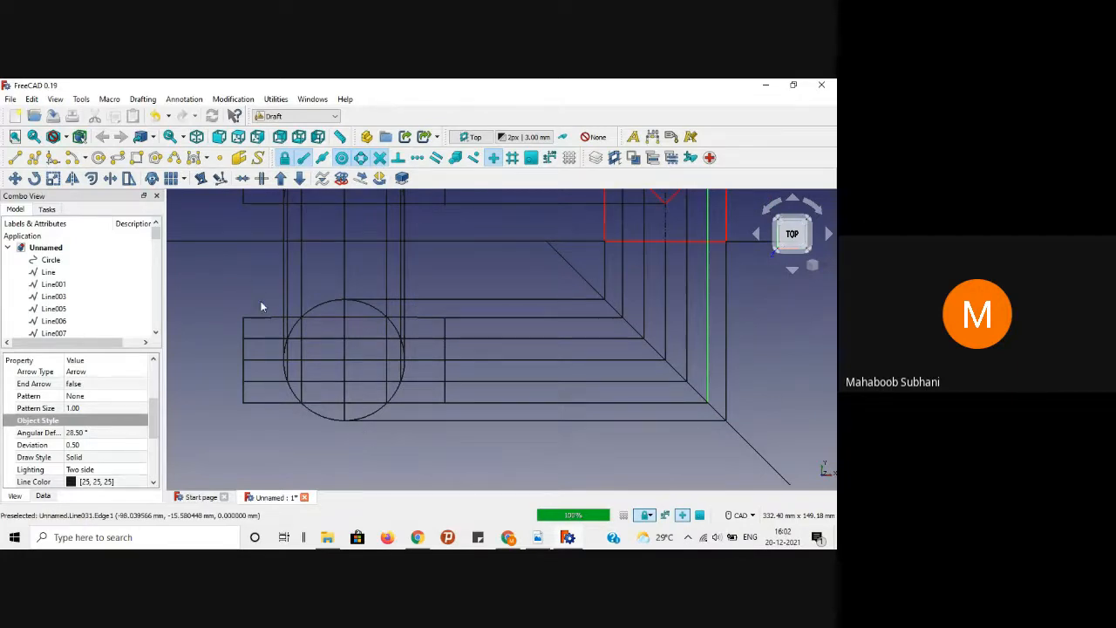
pyautogui.scroll(3, 258, 308)
pyautogui.scroll(-1, 259, 307)
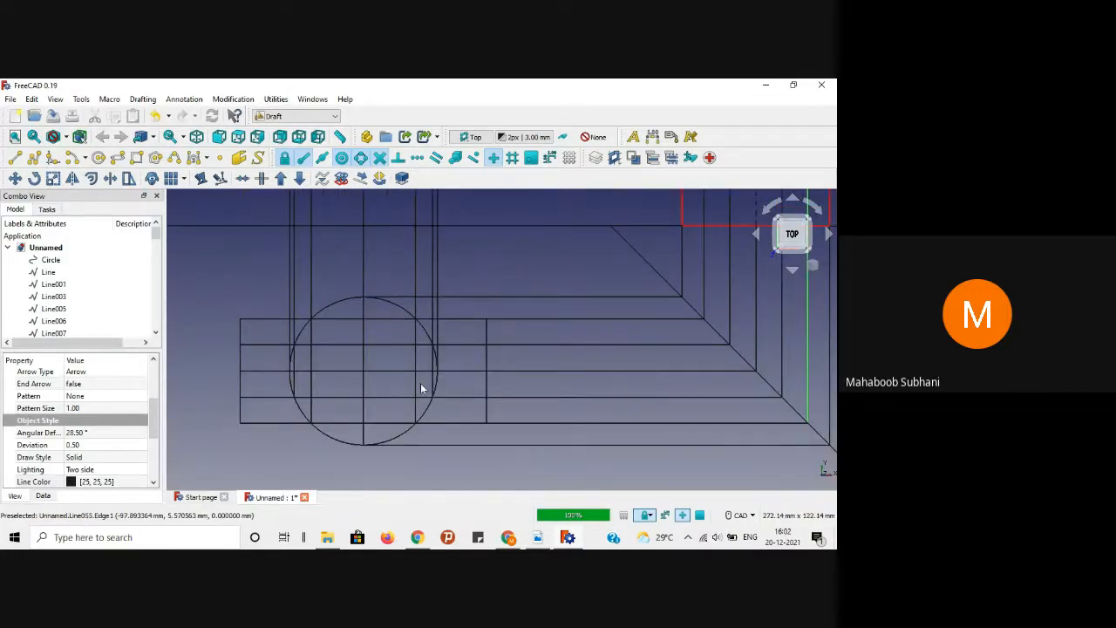
pyautogui.click(543, 540)
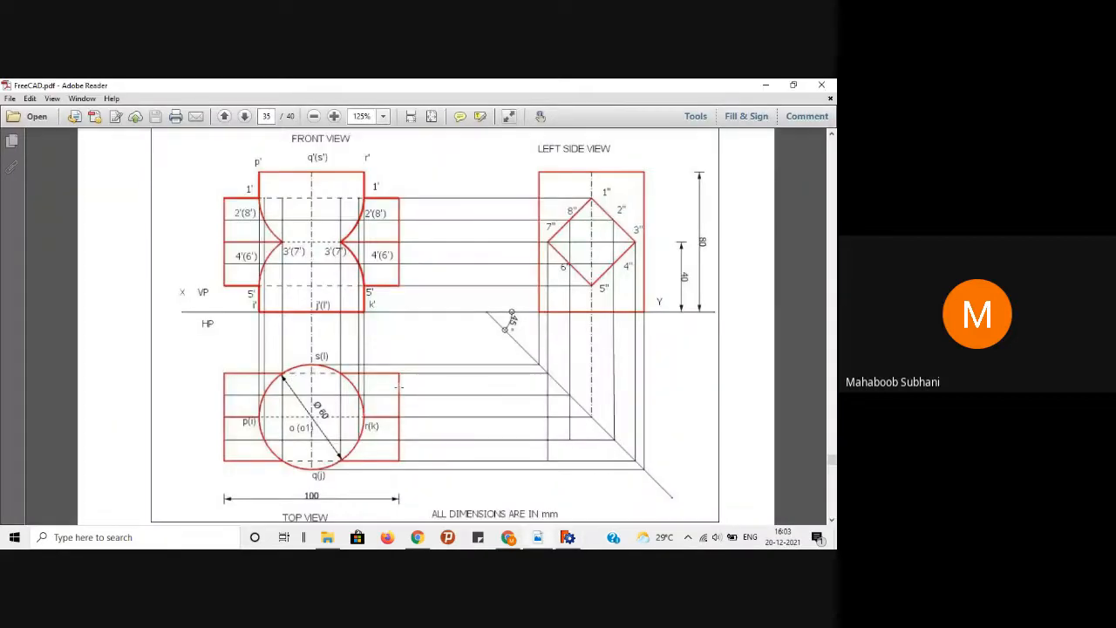
pyautogui.click(769, 84)
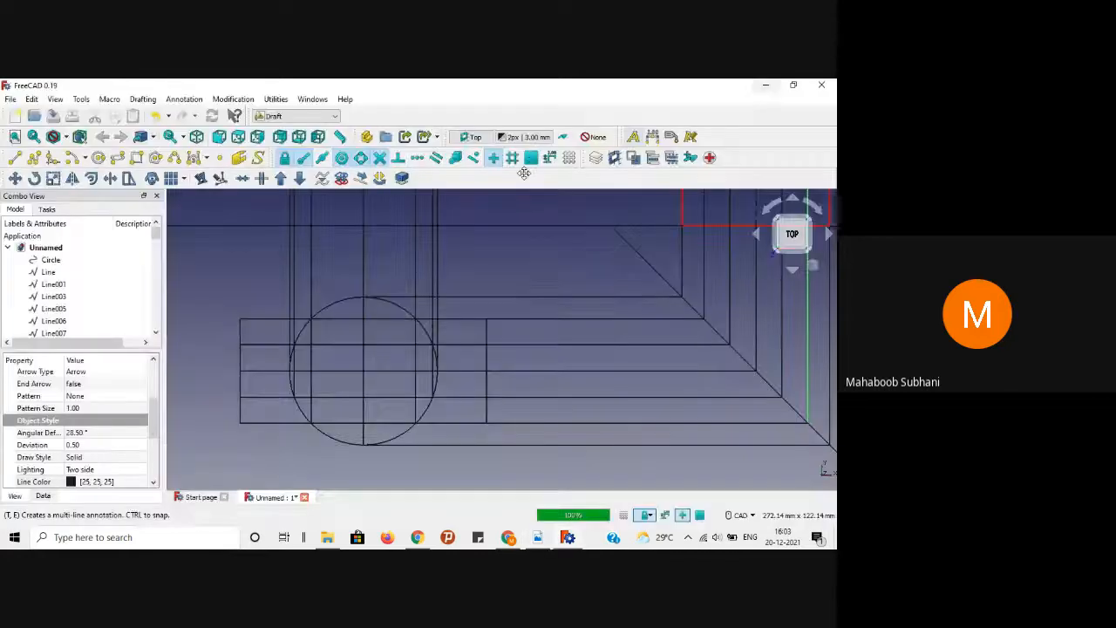
# Step: Select the six outer rectangle edges of the top view and the circle
pyautogui.click(268, 321)
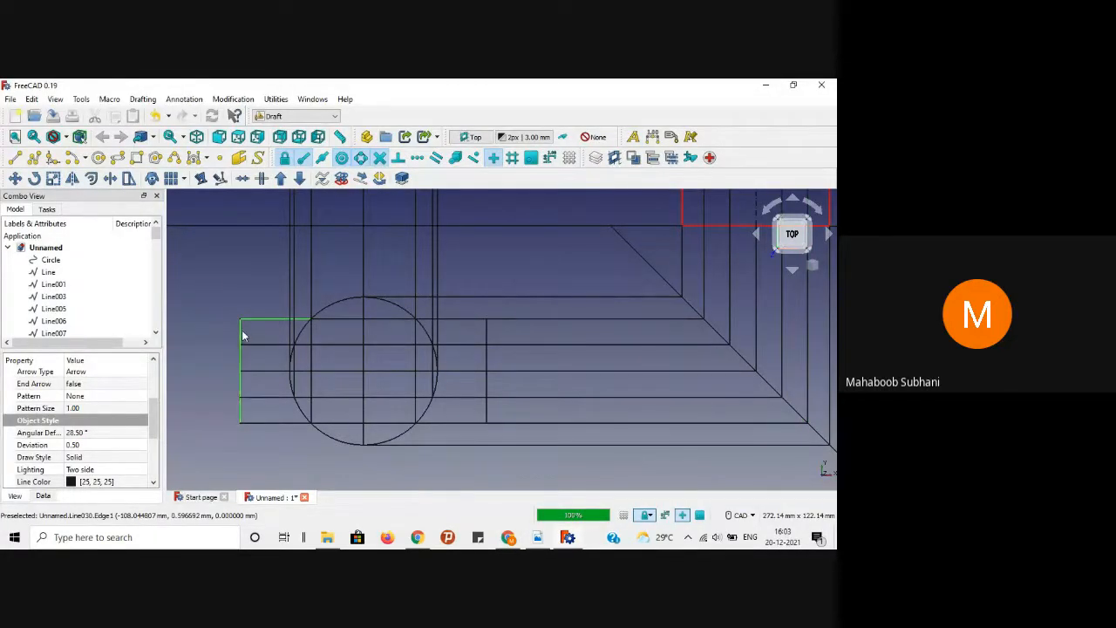
pyautogui.keyDown('ctrl'); pyautogui.click(260, 370); pyautogui.keyUp('ctrl')
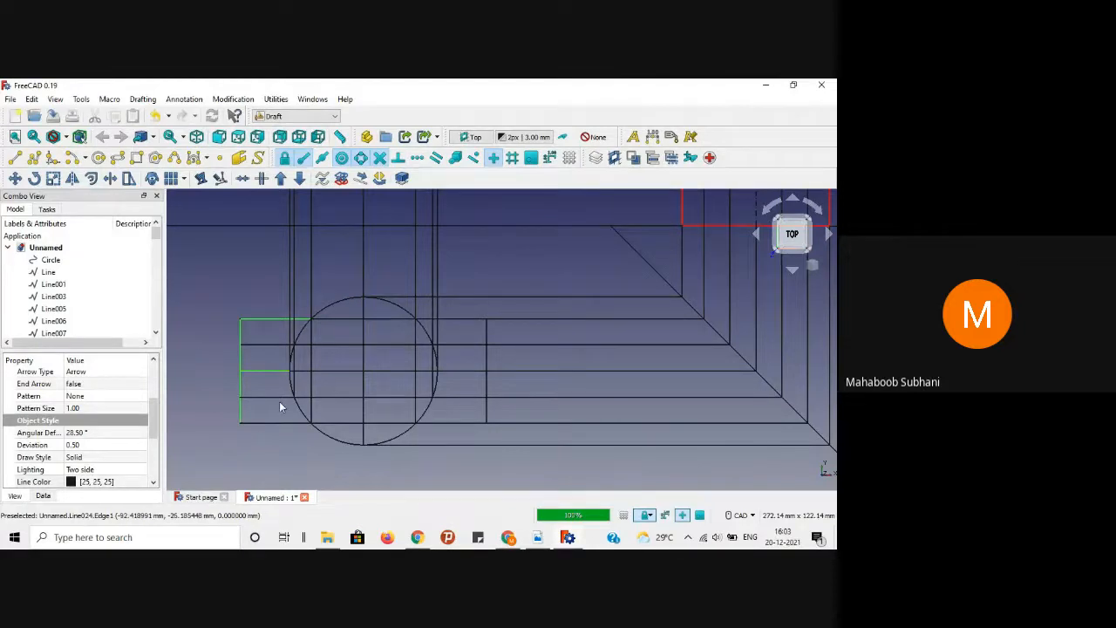
pyautogui.keyDown('ctrl'); pyautogui.click(276, 422); pyautogui.keyUp('ctrl')
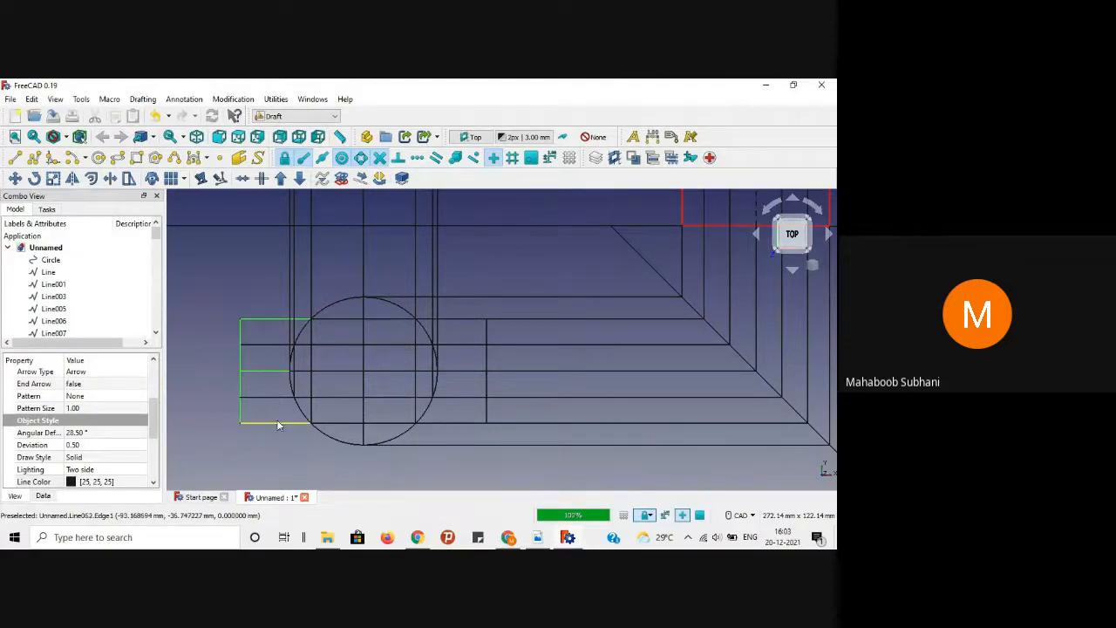
pyautogui.keyDown('ctrl'); pyautogui.click(470, 321); pyautogui.keyUp('ctrl')
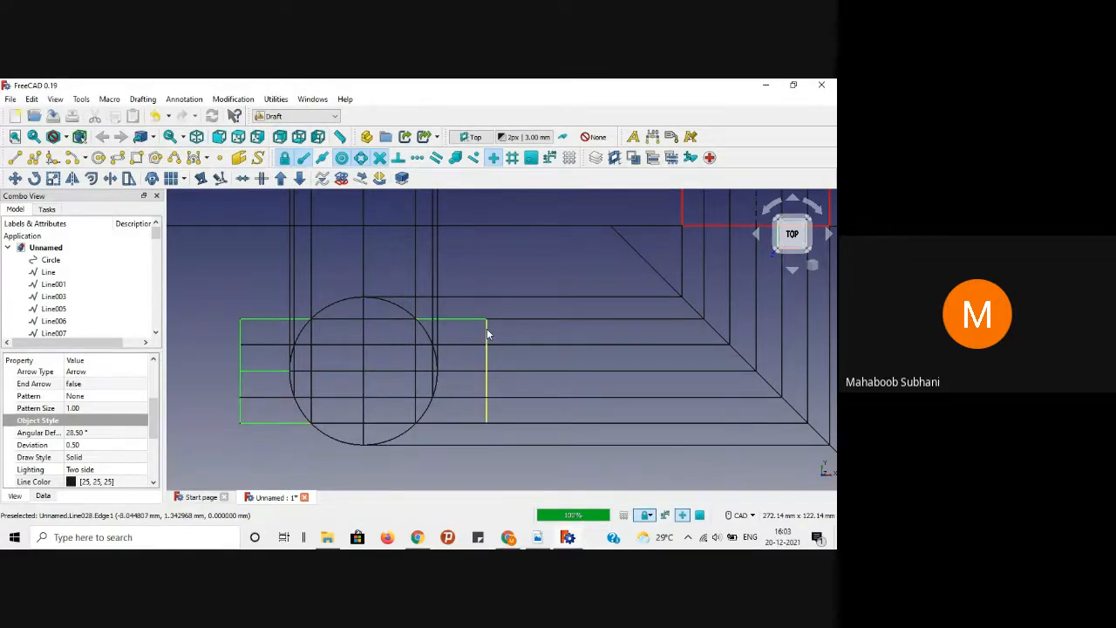
pyautogui.keyDown('ctrl'); pyautogui.click(487, 333); pyautogui.keyUp('ctrl')
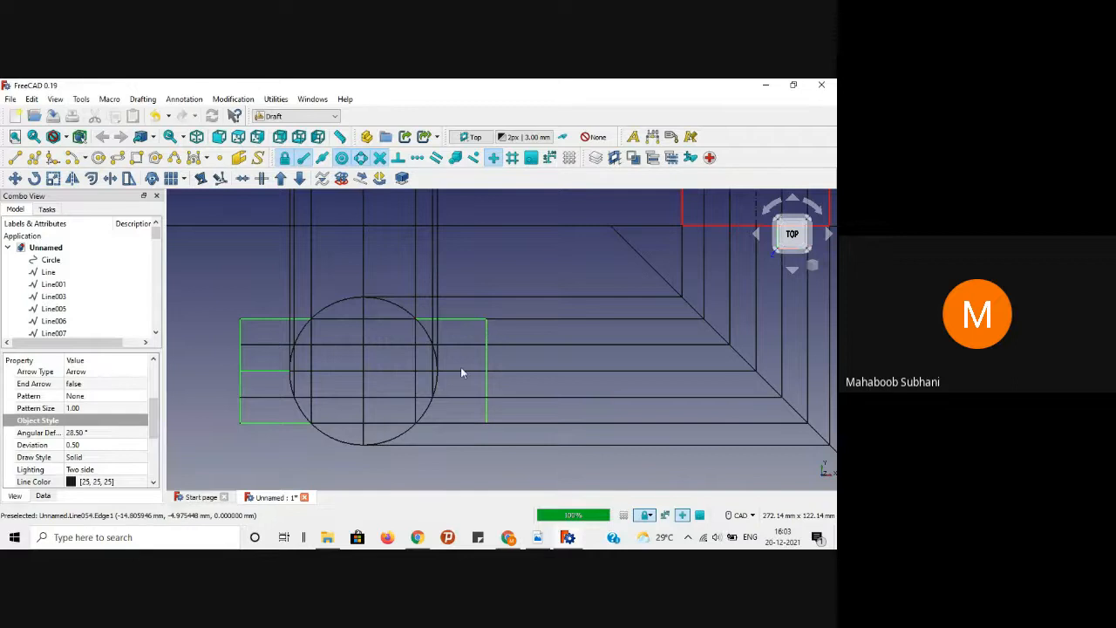
pyautogui.keyDown('ctrl'); pyautogui.click(451, 423); pyautogui.keyUp('ctrl')
pyautogui.keyDown('ctrl'); pyautogui.click(343, 445); pyautogui.keyUp('ctrl')
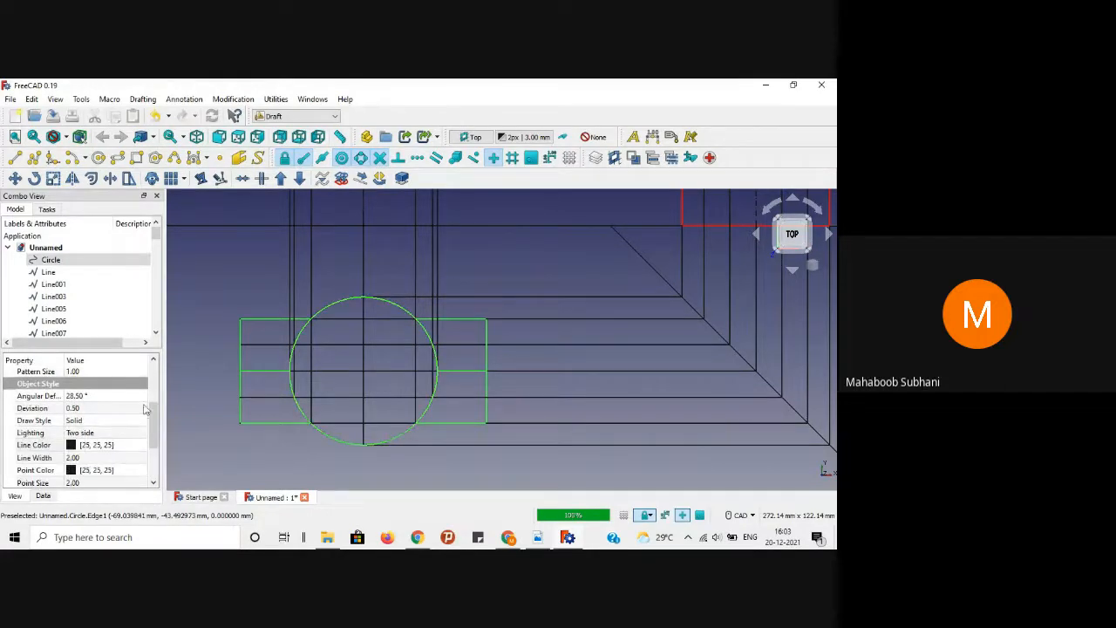
# Step: Set Angular Deflection to 1° and Deviation to 0.01 on the selected edges
pyautogui.click(112, 398)
pyautogui.click(111, 398)
pyautogui.write('1')
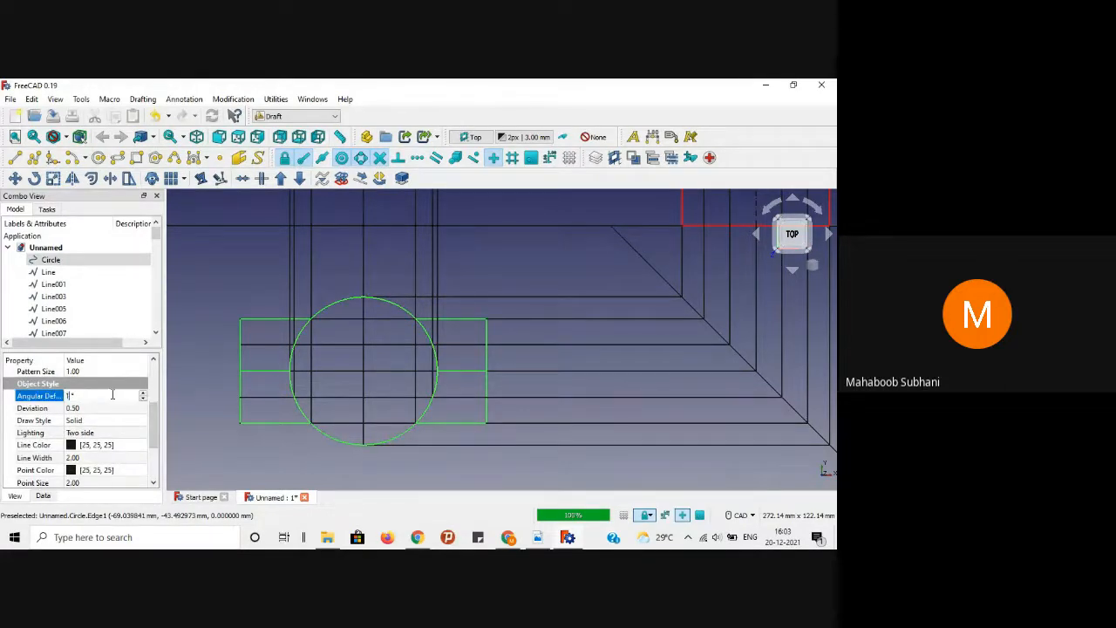
pyautogui.press('Return')
pyautogui.click(80, 408)
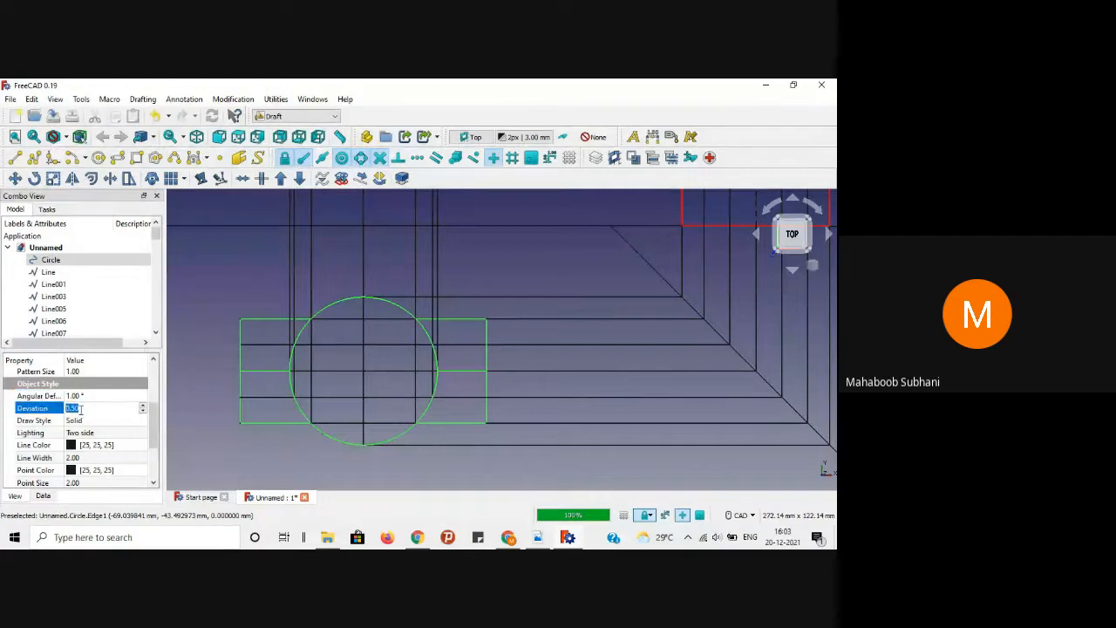
pyautogui.write('0.01')
pyautogui.press('Return')
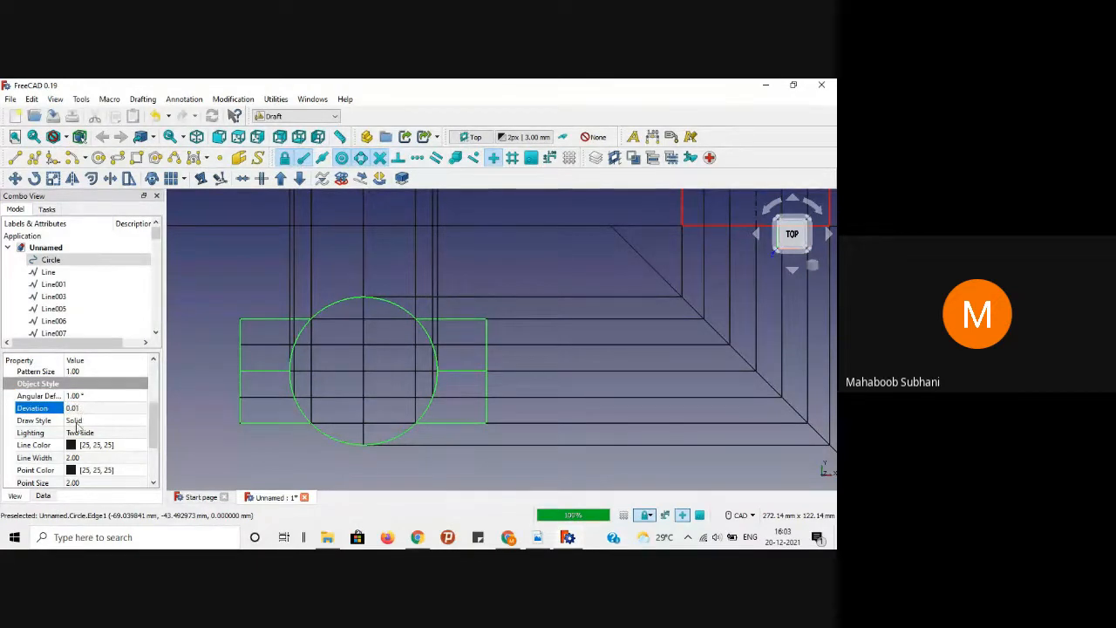
# Step: Make their line colour red, then bring up the reference PDF
pyautogui.click(86, 448)
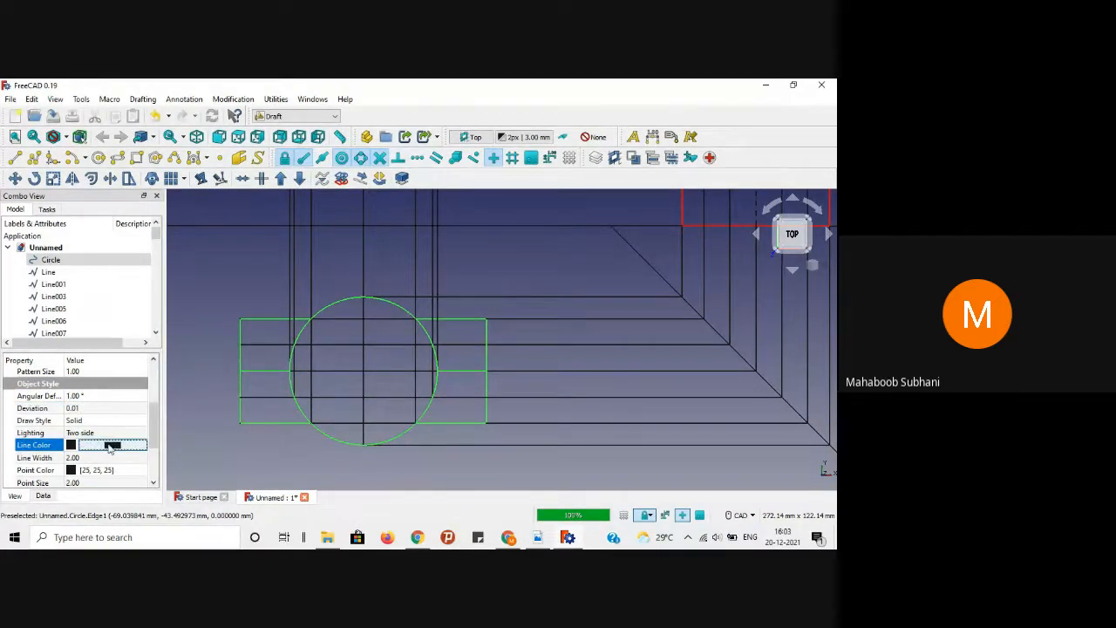
pyautogui.click(111, 445)
pyautogui.click(291, 258)
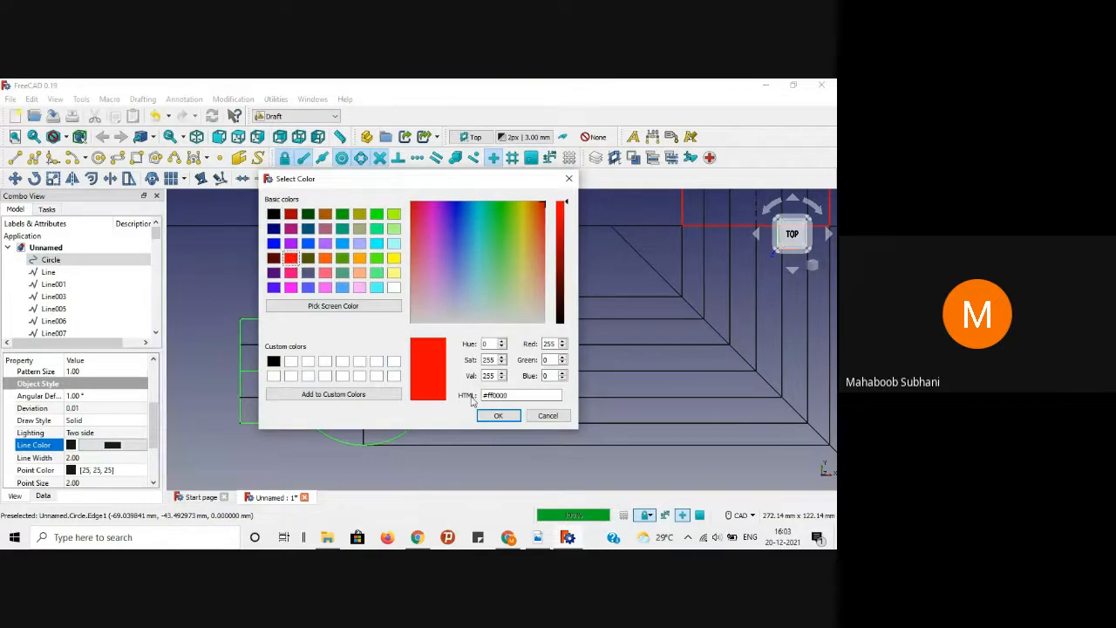
pyautogui.click(493, 416)
pyautogui.click(304, 455)
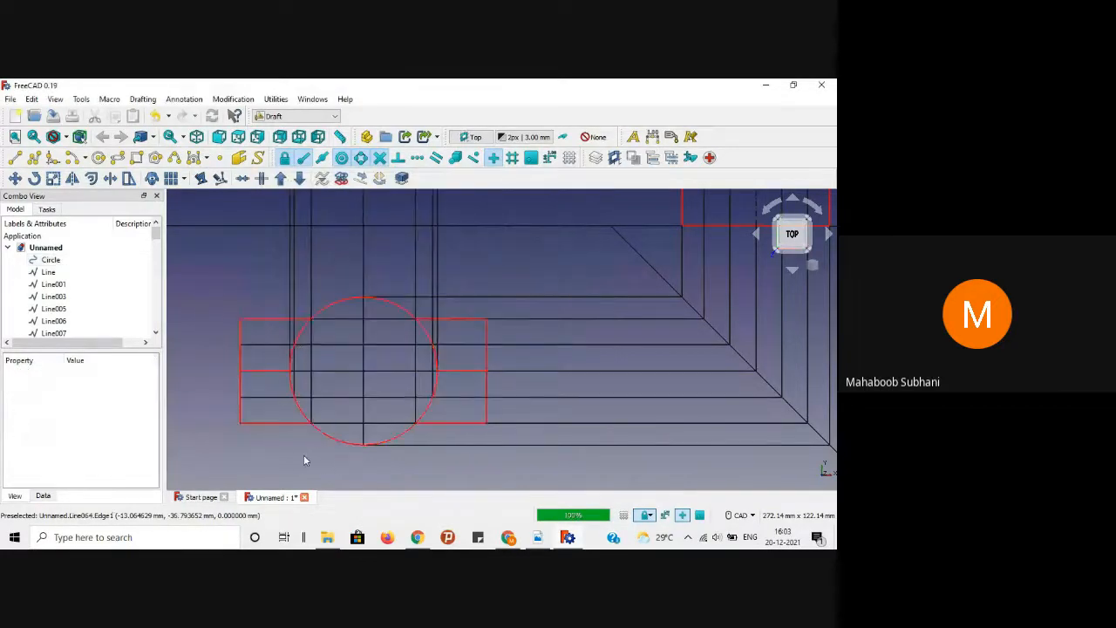
pyautogui.scroll(-1, 296, 422)
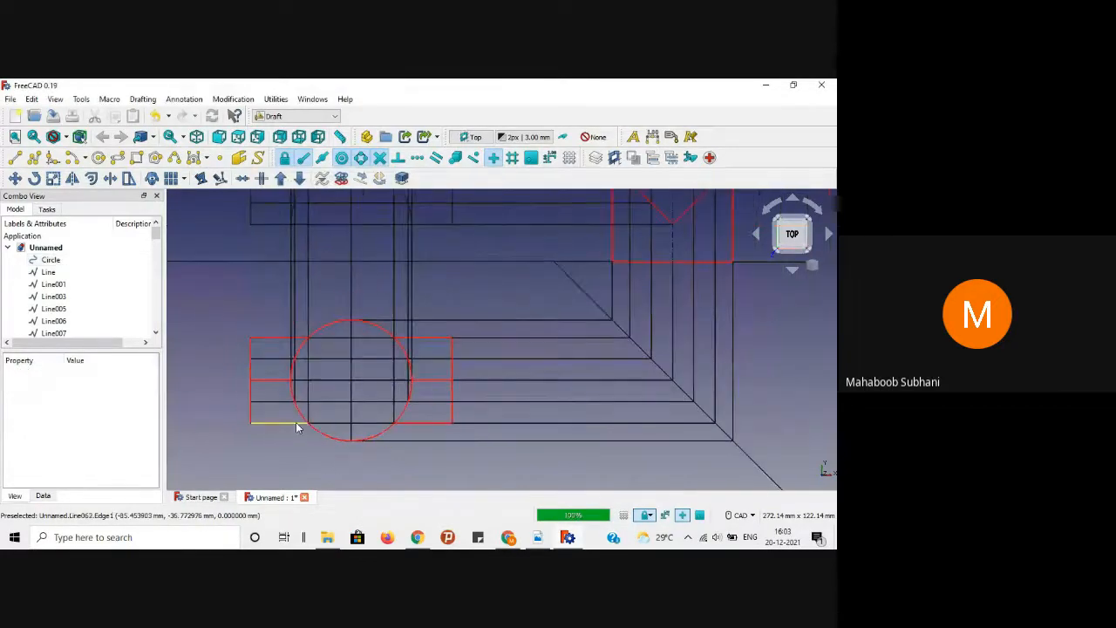
pyautogui.click(538, 537)
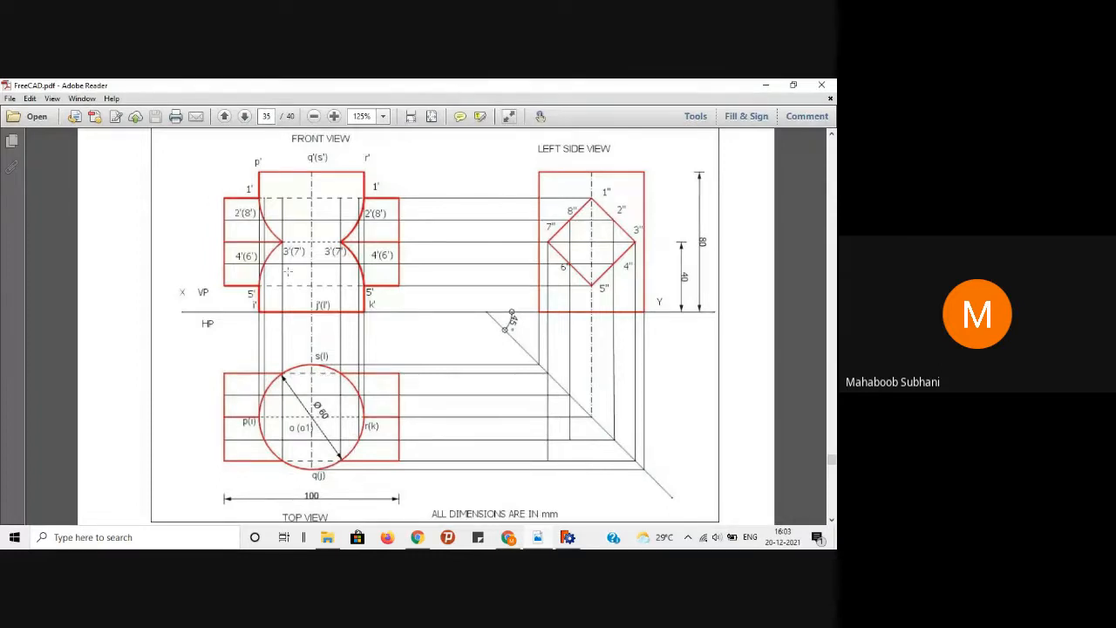
# Step: Enlarge the reference PDF to 143%, then select both horizontal lines inside the circle
pyautogui.click(334, 116)
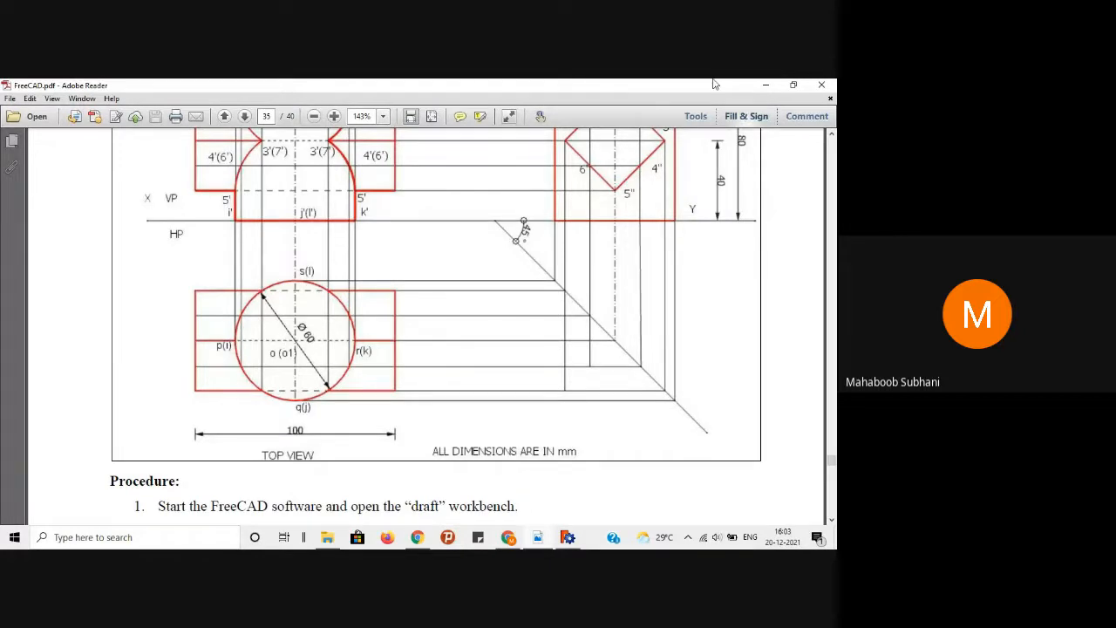
pyautogui.click(763, 85)
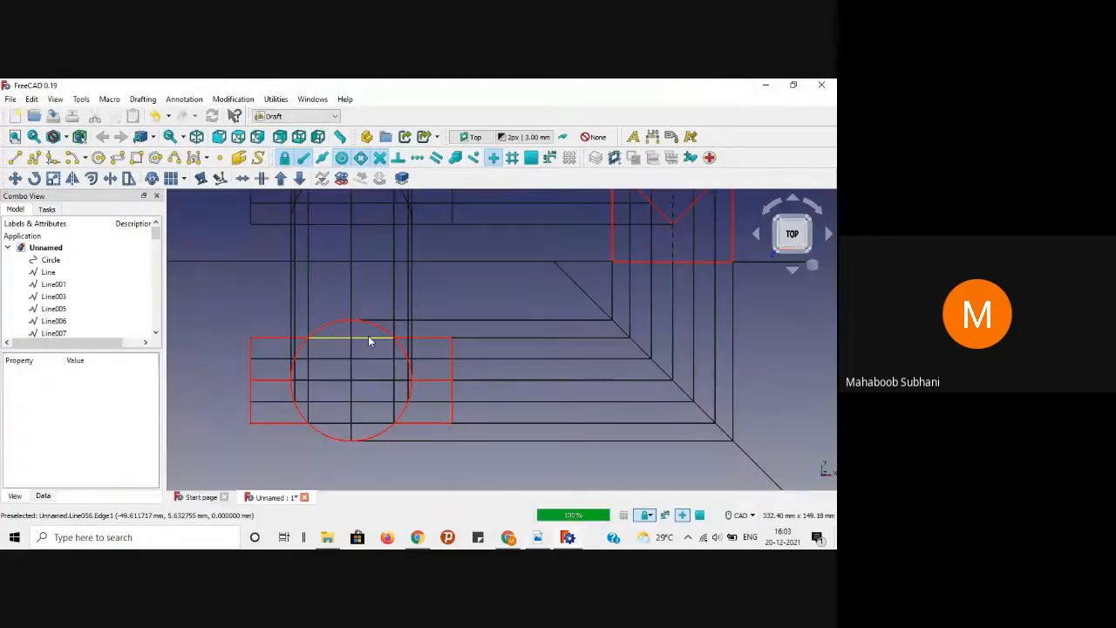
pyautogui.click(368, 338)
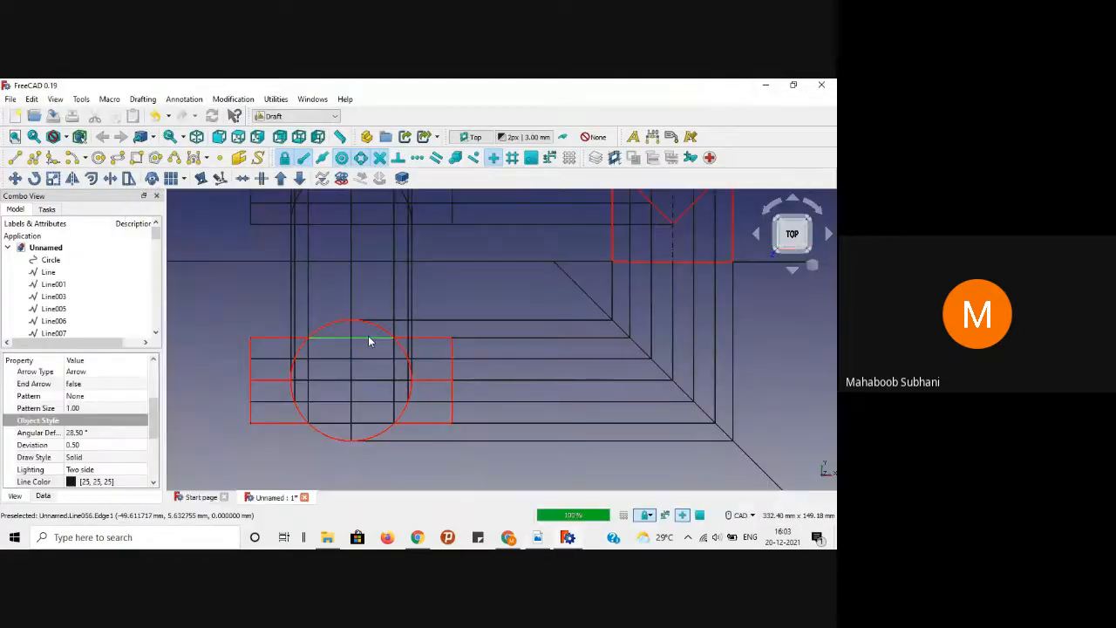
pyautogui.keyDown('ctrl'); pyautogui.click(364, 423); pyautogui.keyUp('ctrl')
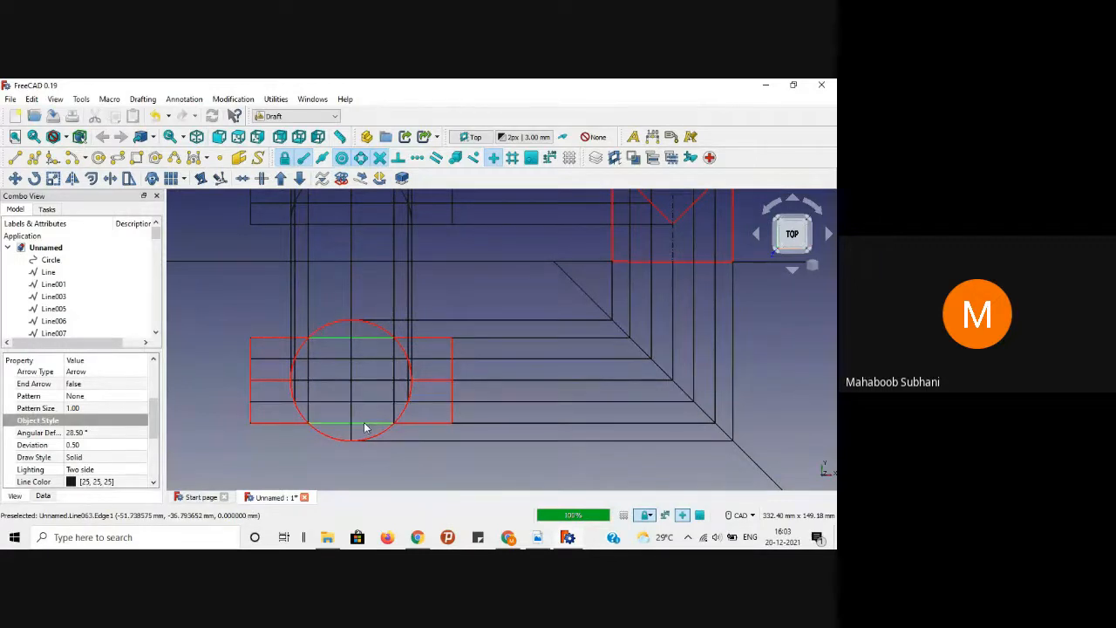
# Step: Set Angular Deflection 1° and Deviation 0.01 on the two lines
pyautogui.click(108, 432)
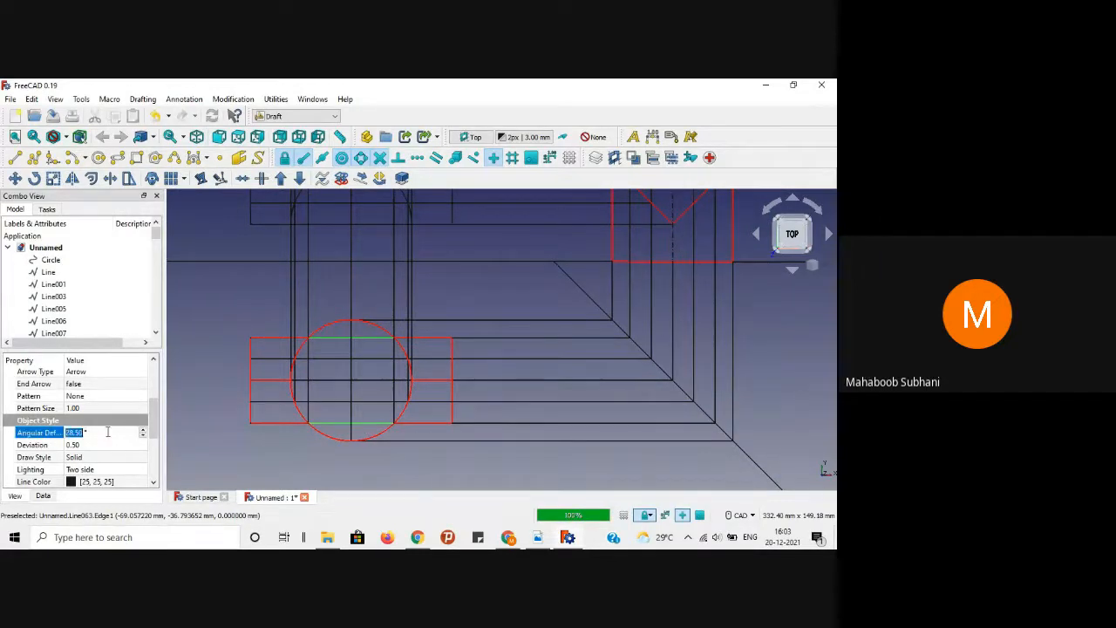
pyautogui.write('1')
pyautogui.click(102, 444)
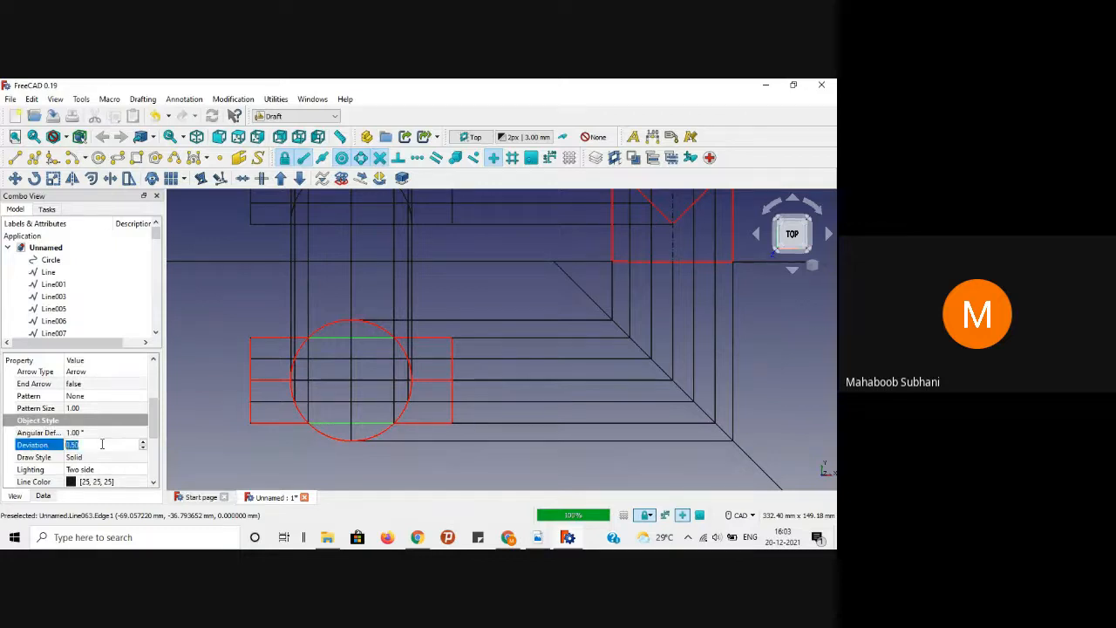
pyautogui.press('Return')
pyautogui.moveTo(154, 428); pyautogui.dragTo(154, 442)
# Step: Set their Draw Style to Dashed and return to the reference PDF
pyautogui.click(112, 419)
pyautogui.click(144, 418)
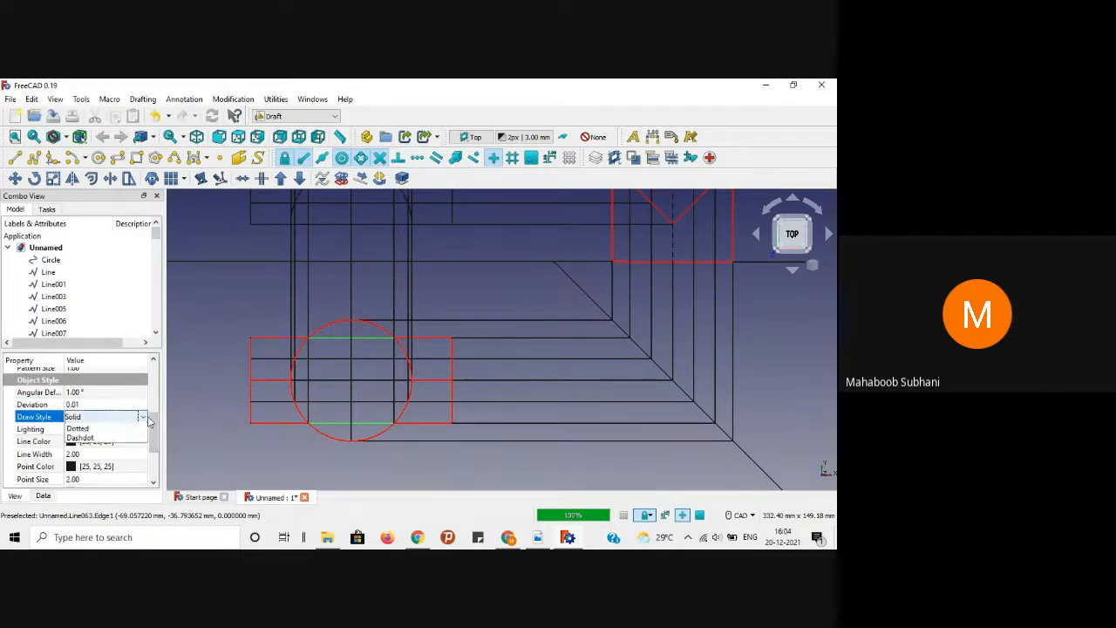
pyautogui.click(104, 436)
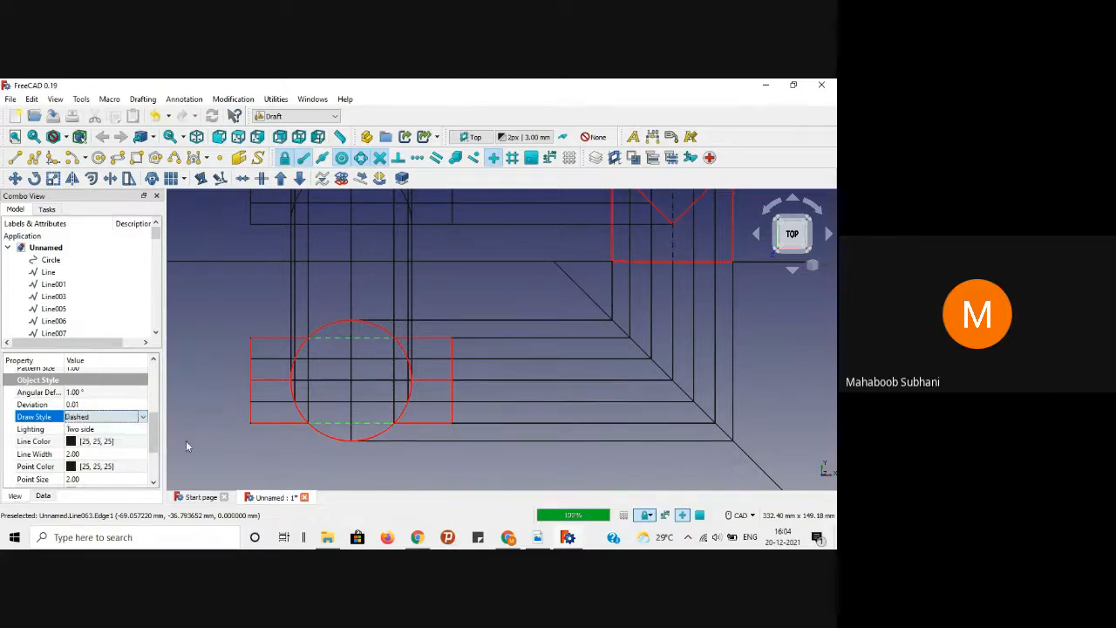
pyautogui.click(213, 449)
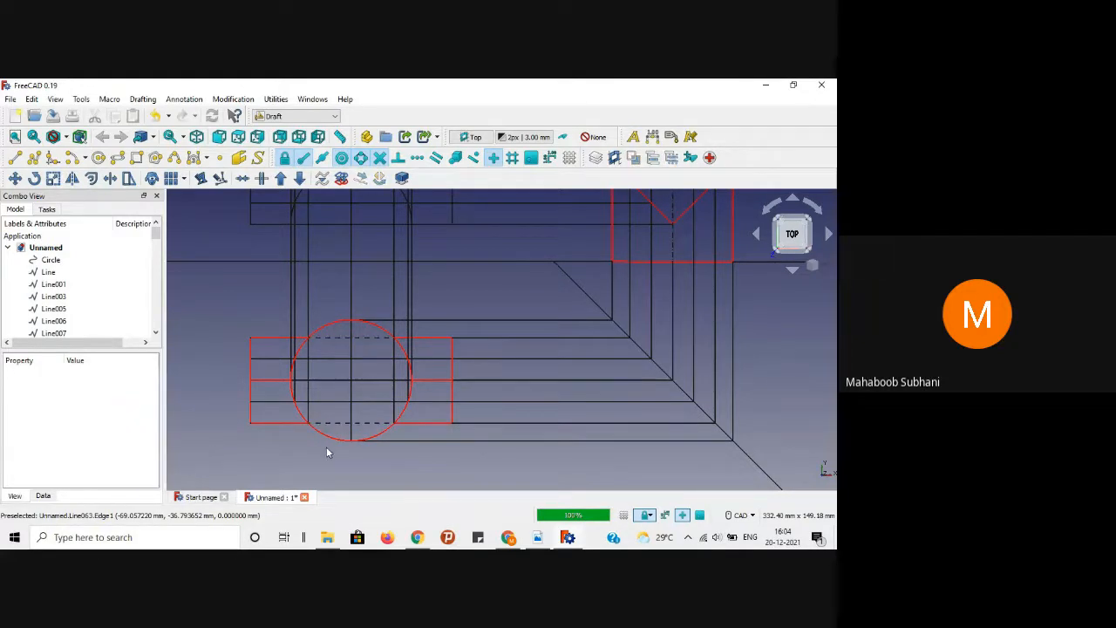
pyautogui.click(539, 538)
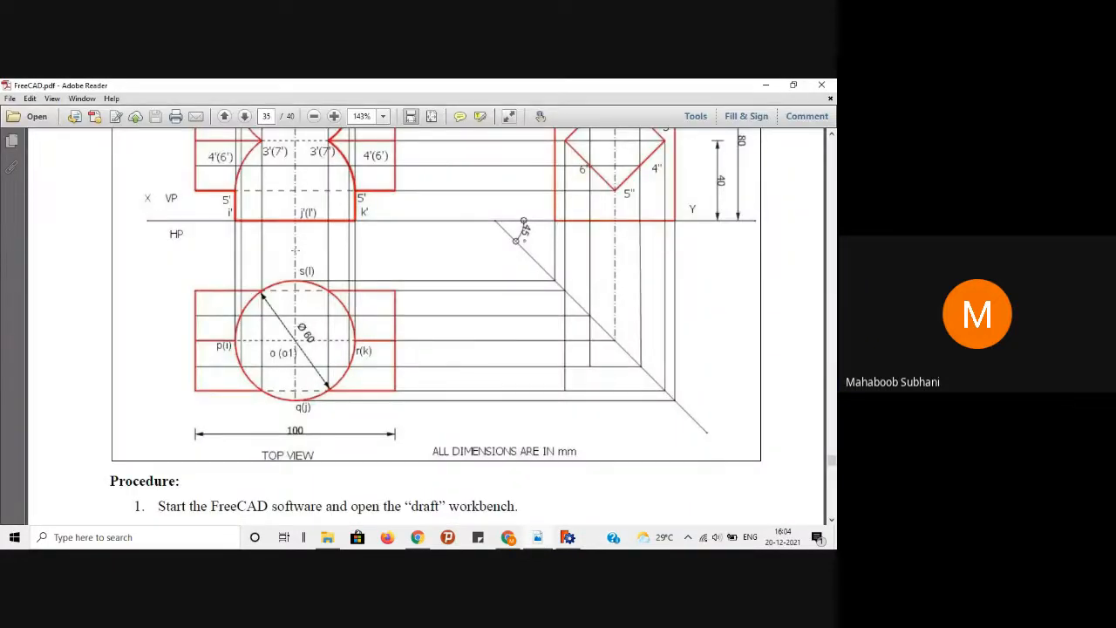
# Step: Set the vertical centre line through the circle and the line above it to Dashdot
pyautogui.click(766, 85)
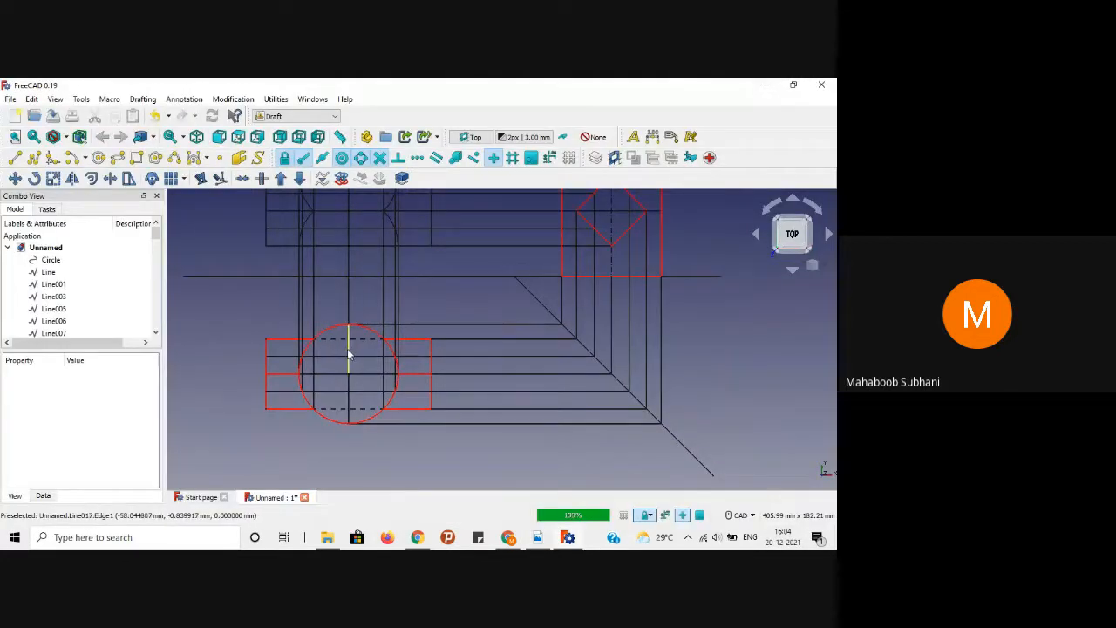
pyautogui.click(349, 373)
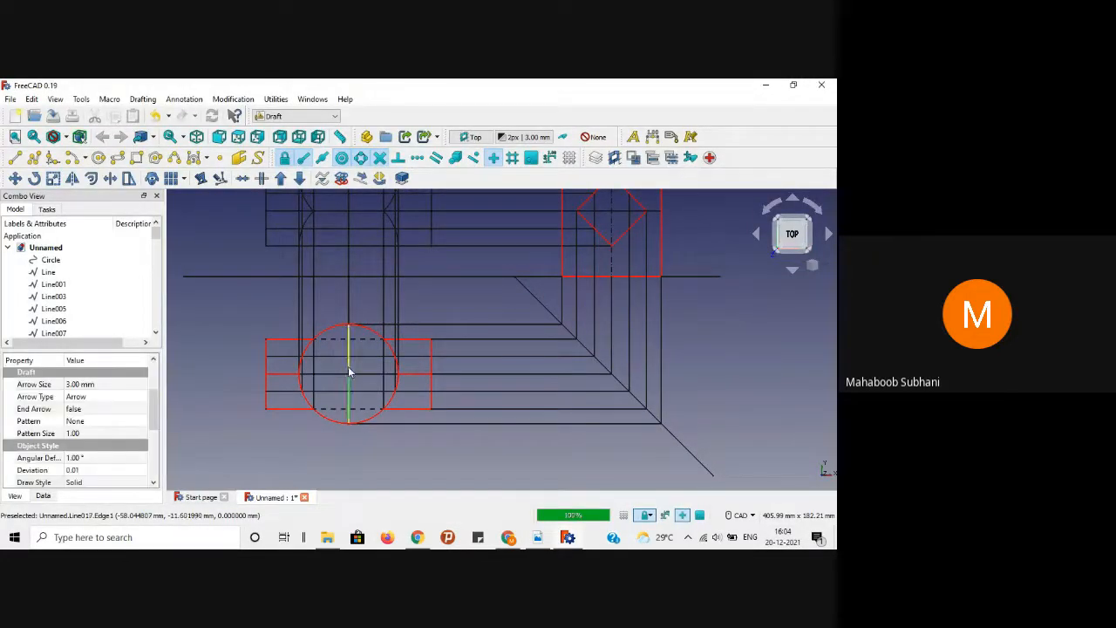
pyautogui.keyDown('ctrl'); pyautogui.click(350, 262); pyautogui.keyUp('ctrl')
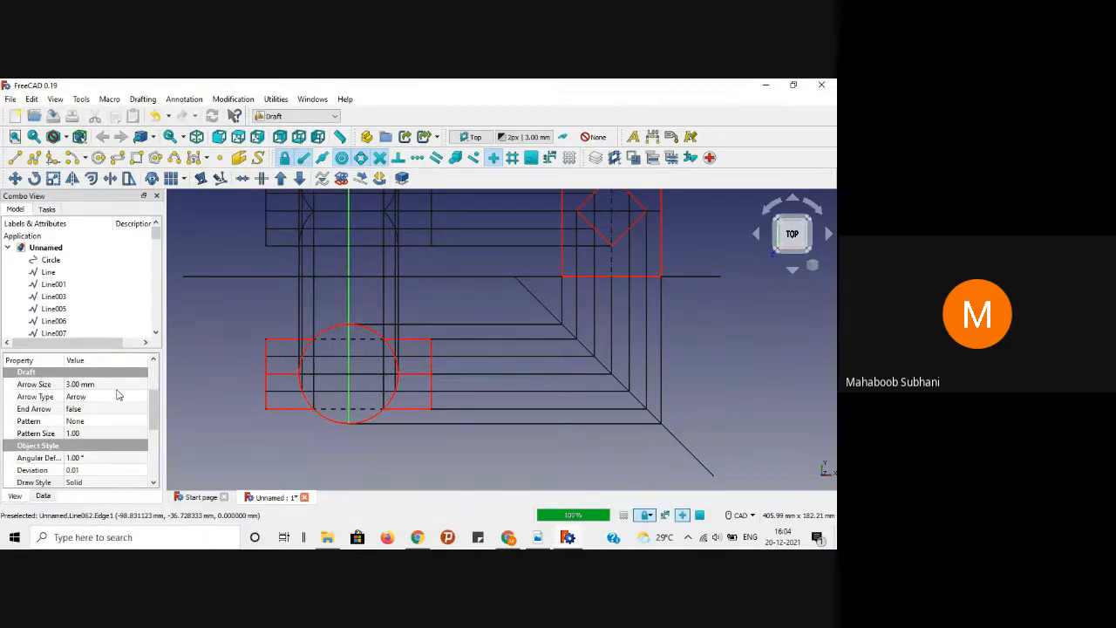
pyautogui.moveTo(154, 415); pyautogui.dragTo(154, 441)
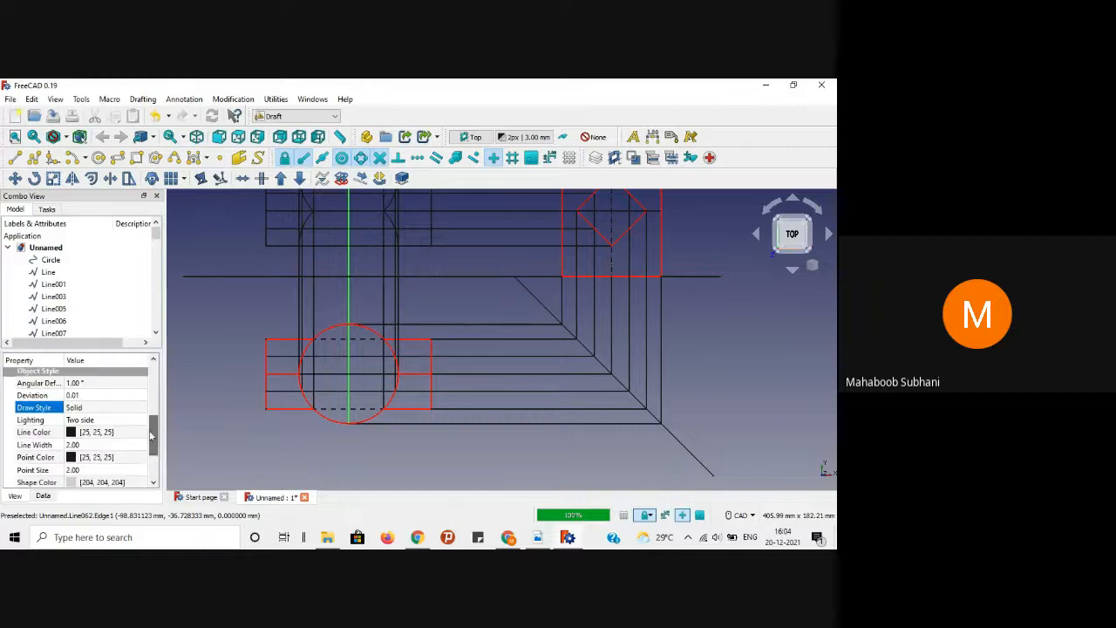
pyautogui.click(142, 409)
pyautogui.click(142, 409)
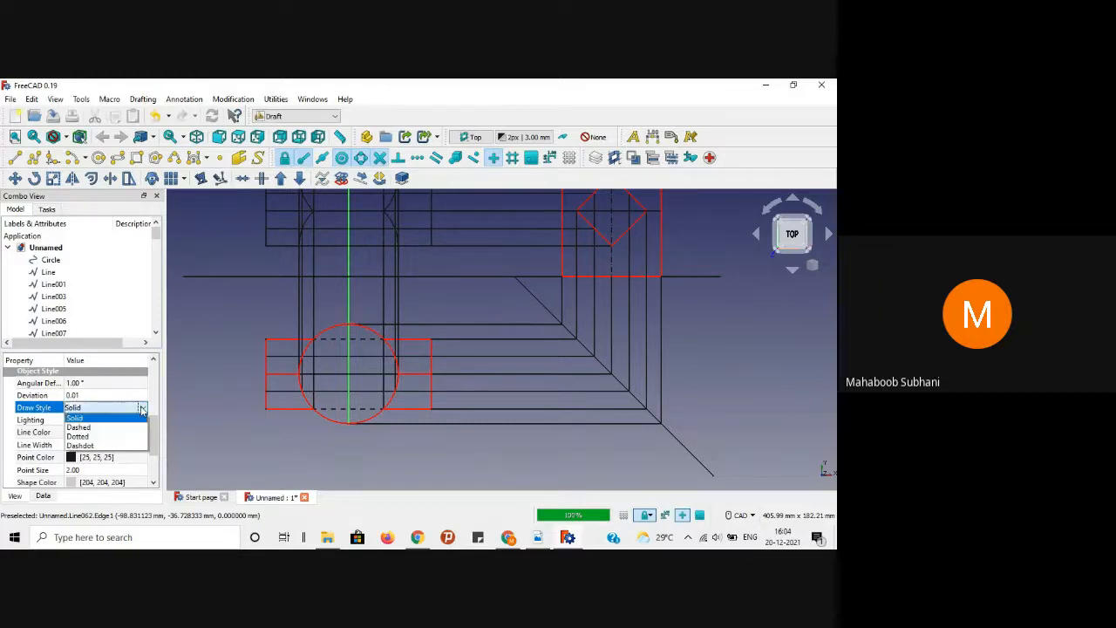
pyautogui.click(96, 448)
pyautogui.click(253, 459)
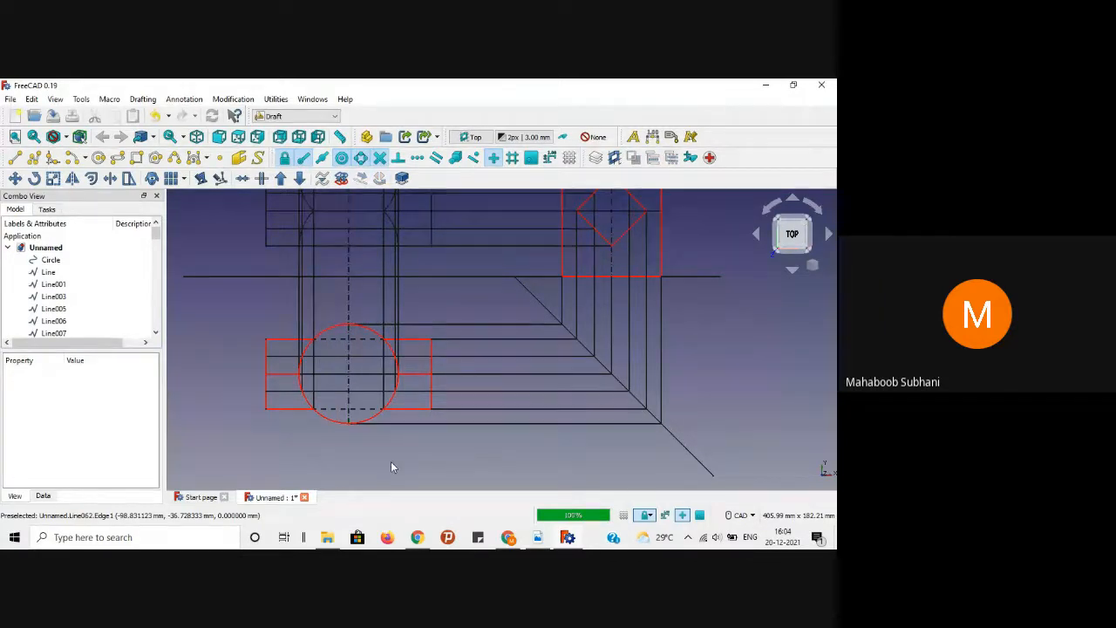
# Step: Bring up page 35 of the reference PDF
pyautogui.click(539, 541)
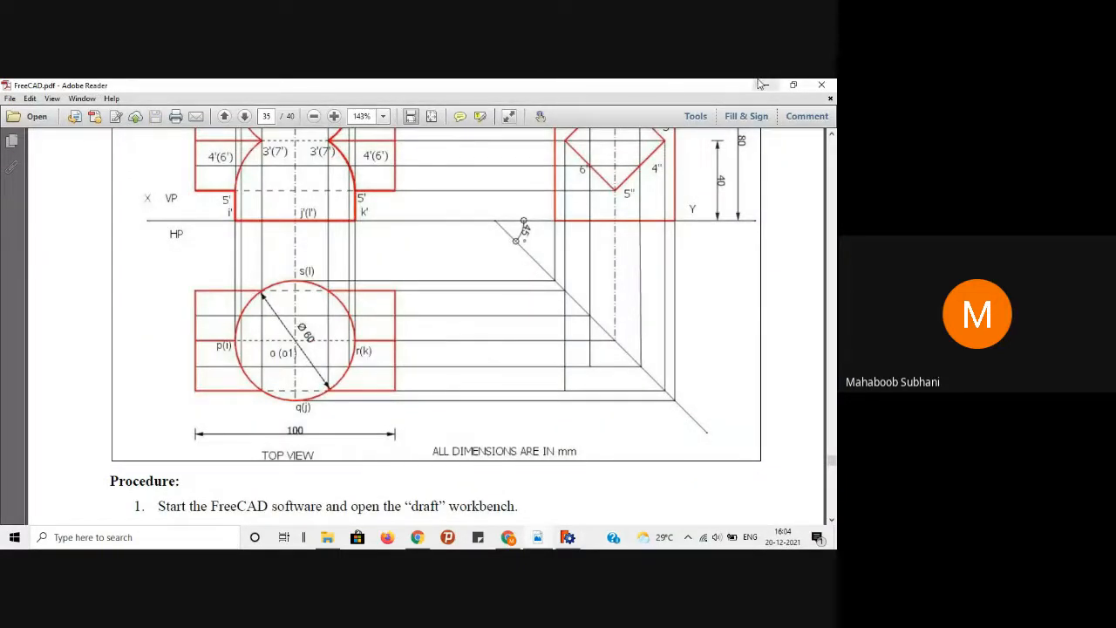
pyautogui.scroll(-10, 688, 314)
pyautogui.scroll(10, 676, 287)
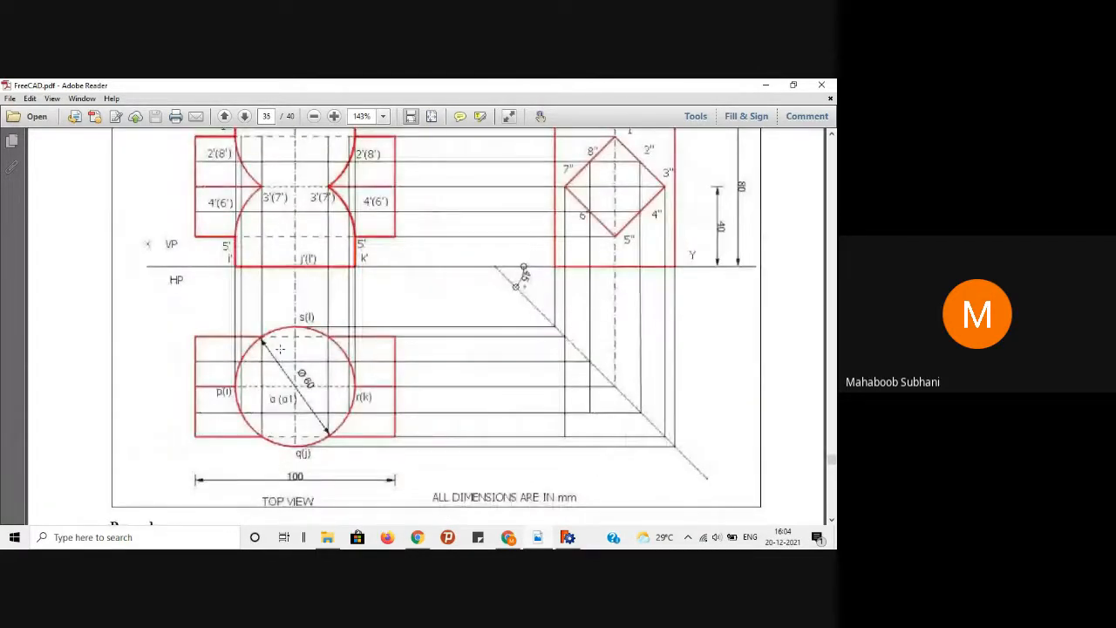
# Step: Give the horizontal line across the top-view circle the Dashed draw style
pyautogui.click(764, 85)
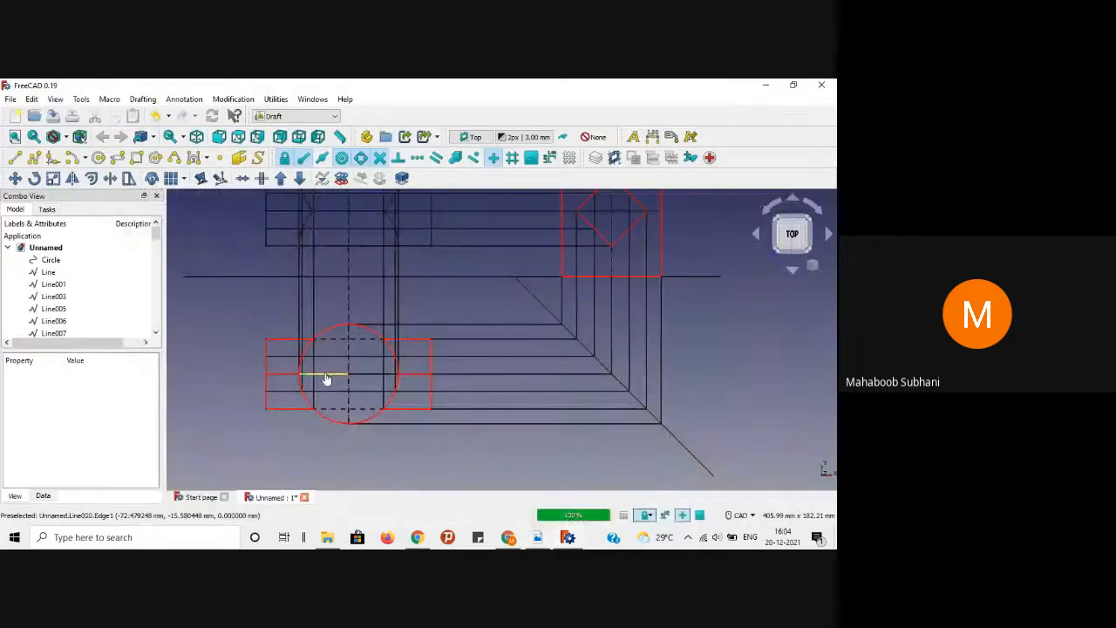
pyautogui.click(353, 375)
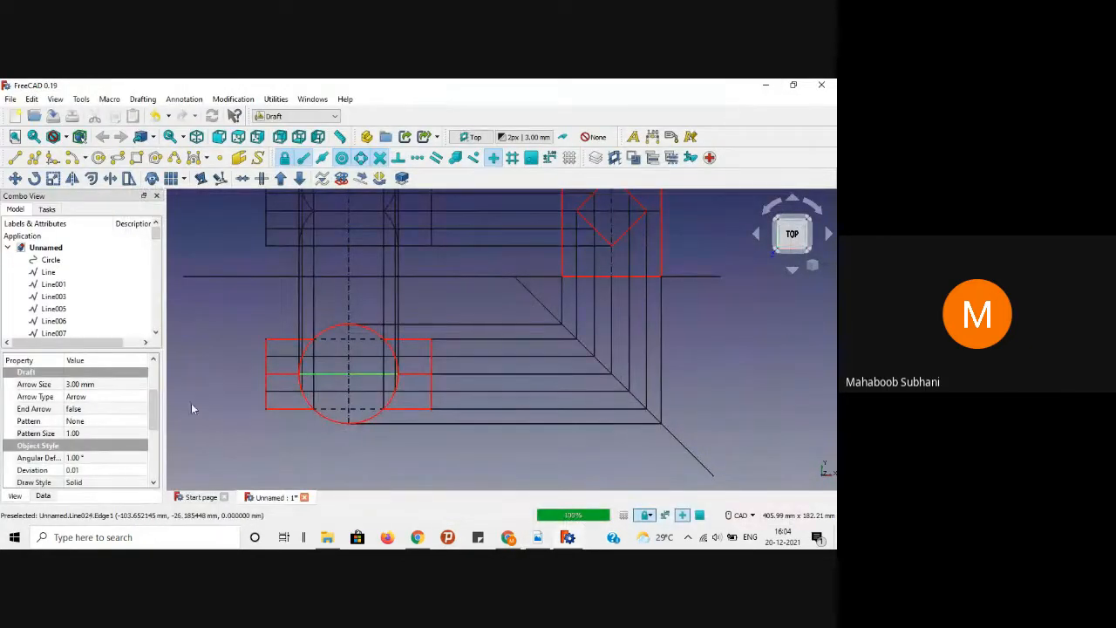
pyautogui.moveTo(157, 418); pyautogui.dragTo(157, 436)
pyautogui.click(144, 432)
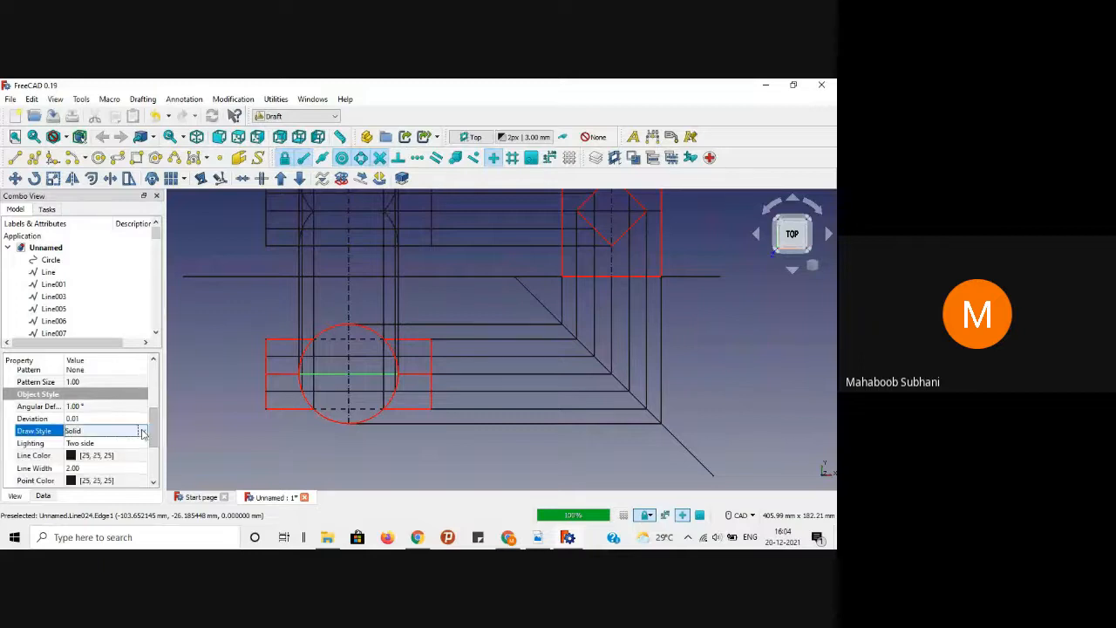
pyautogui.click(143, 433)
pyautogui.click(126, 450)
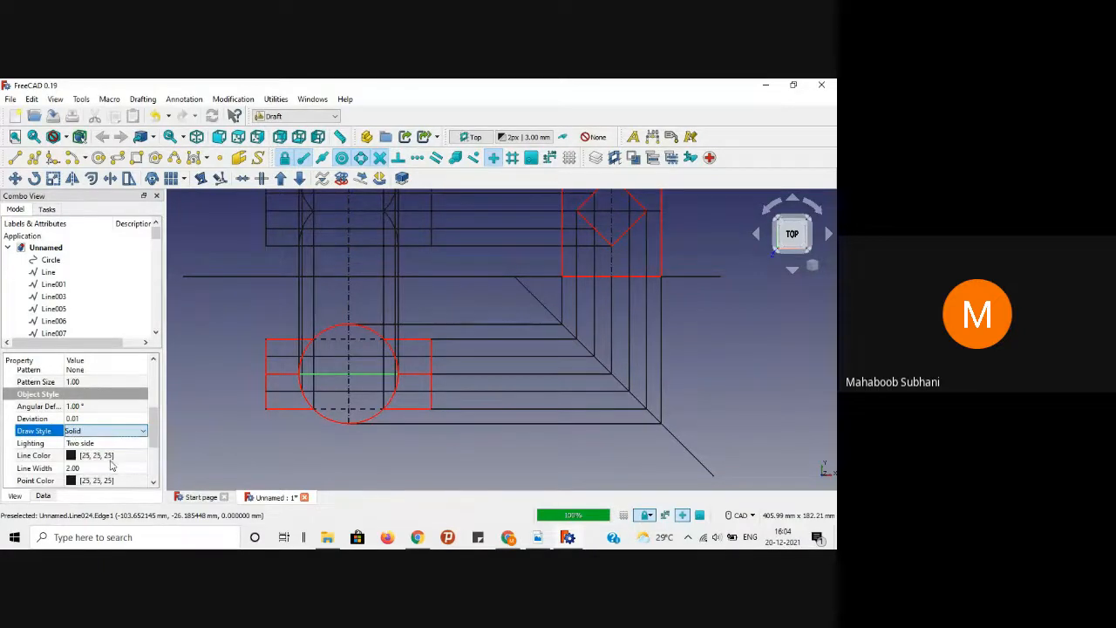
pyautogui.click(215, 448)
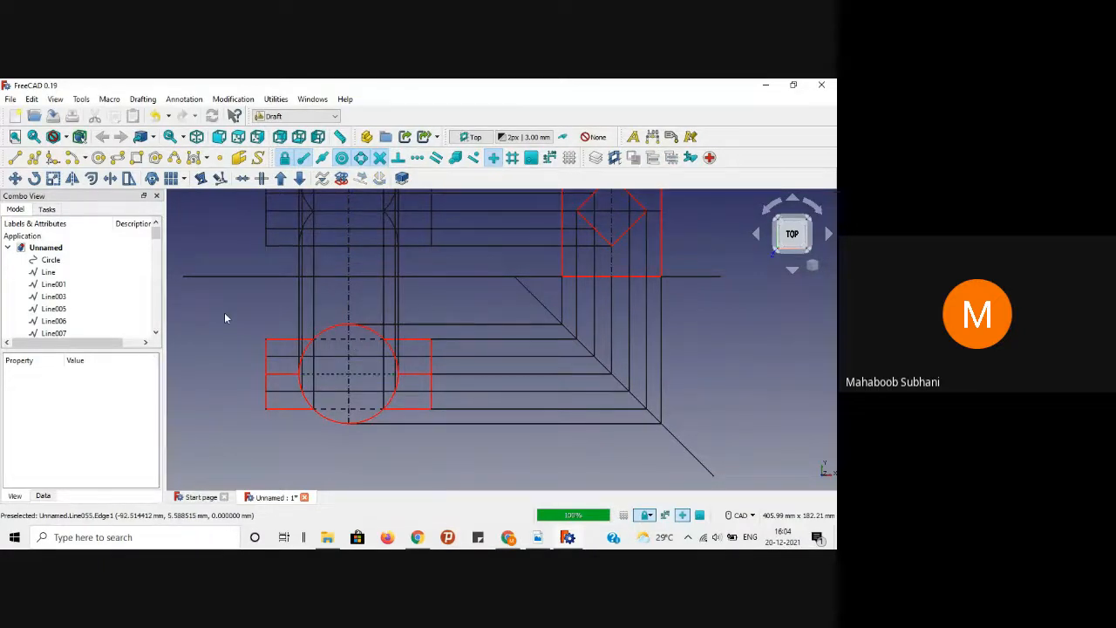
# Step: Pan to the front view and compare the drawing with the reference PDF
pyautogui.moveTo(222, 305); pyautogui.dragTo(212, 366, button='middle')
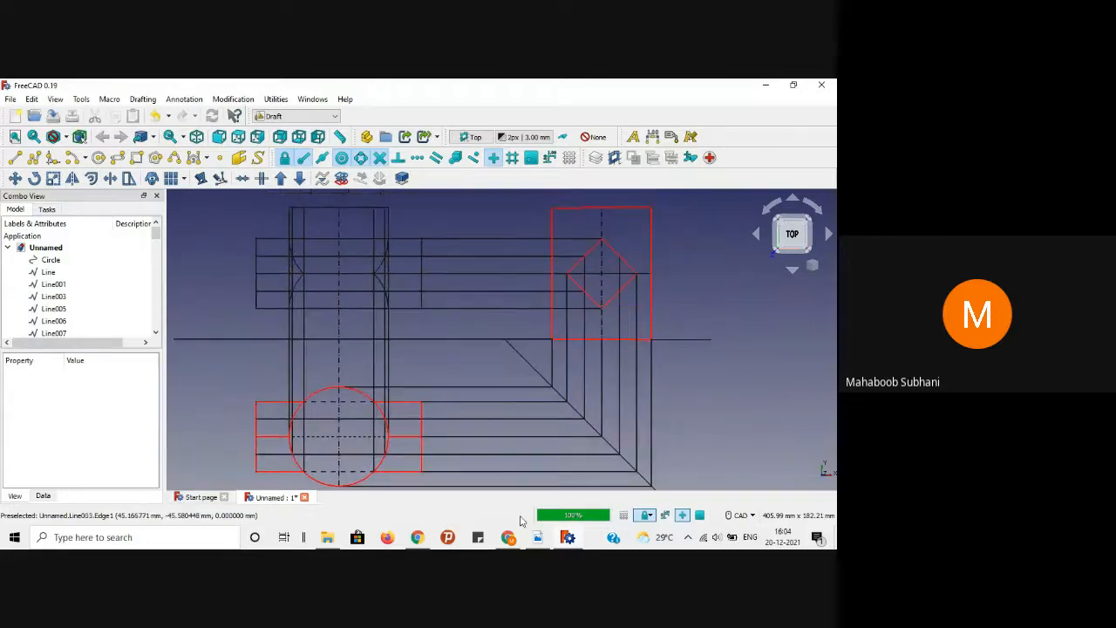
pyautogui.click(537, 538)
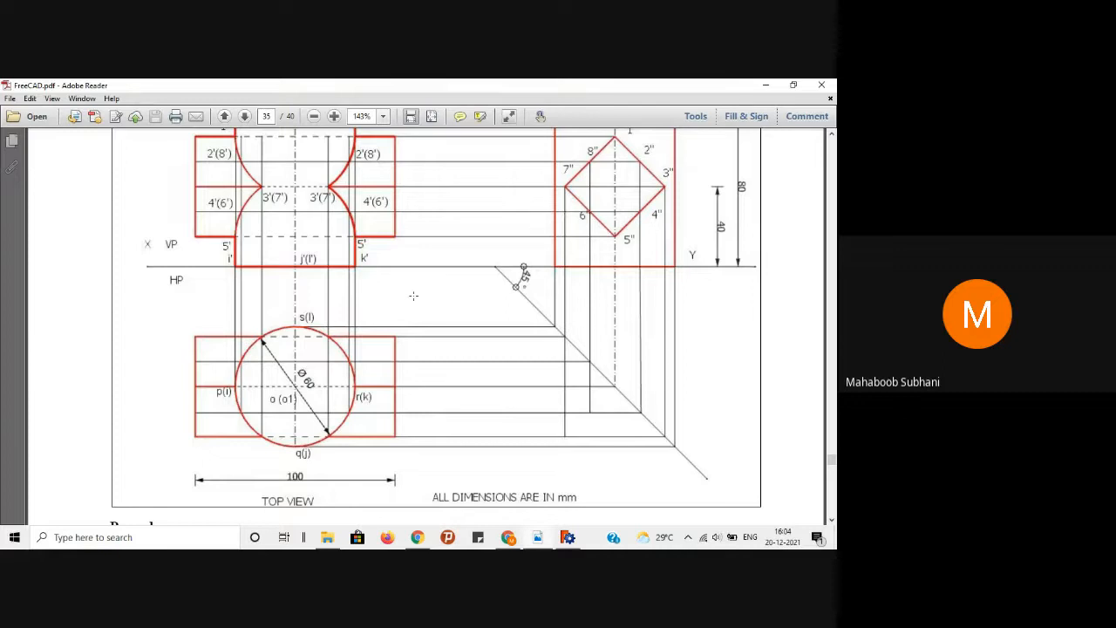
pyautogui.scroll(-15, 414, 340)
pyautogui.scroll(14, 416, 376)
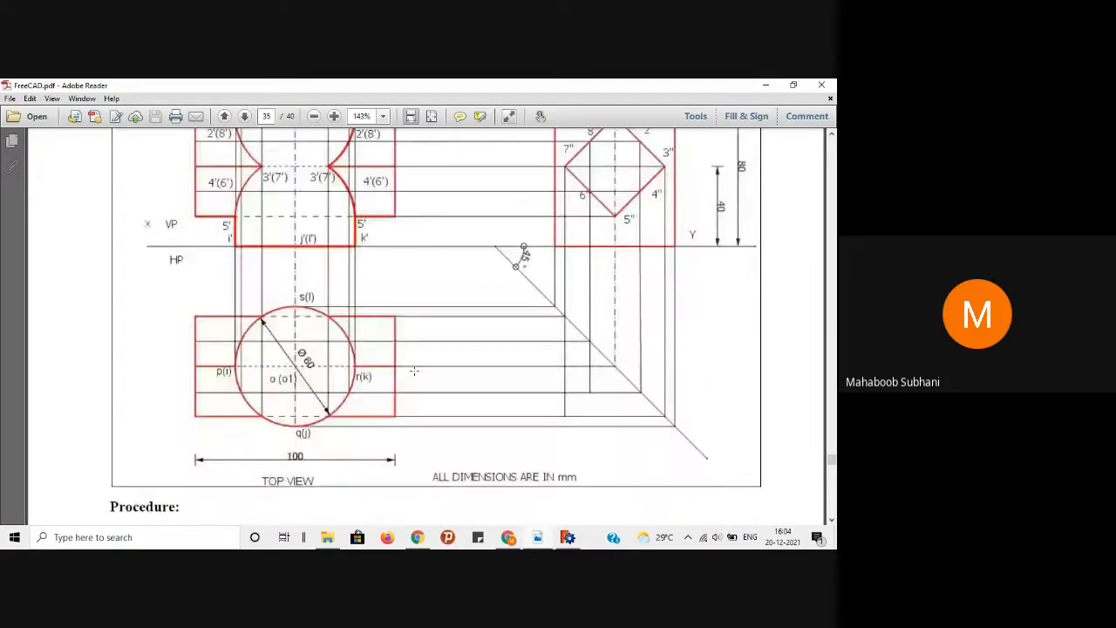
pyautogui.scroll(4, 415, 371)
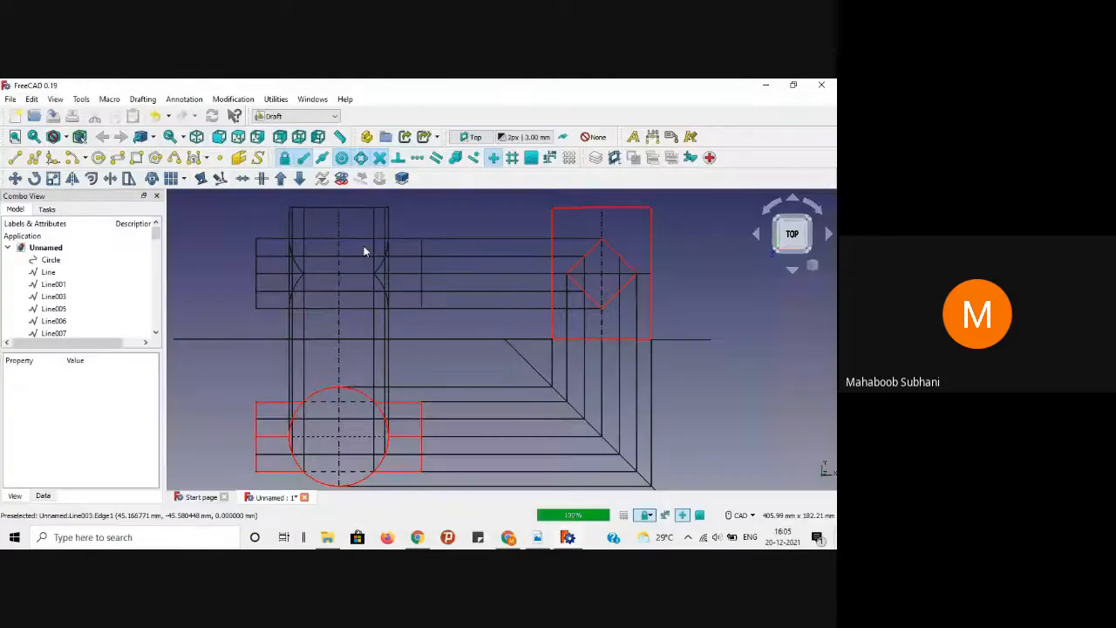
pyautogui.click(765, 85)
pyautogui.scroll(6, 274, 224)
pyautogui.moveTo(275, 224); pyautogui.dragTo(278, 253, button='middle')
pyautogui.scroll(-2, 277, 253)
pyautogui.scroll(-1, 279, 259)
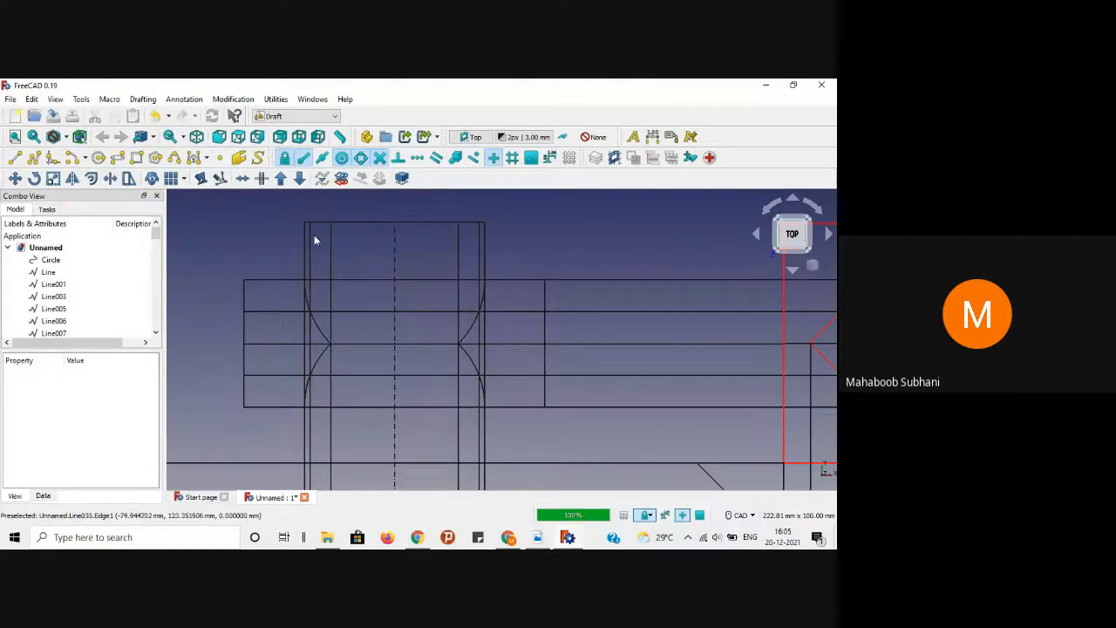
pyautogui.click(538, 537)
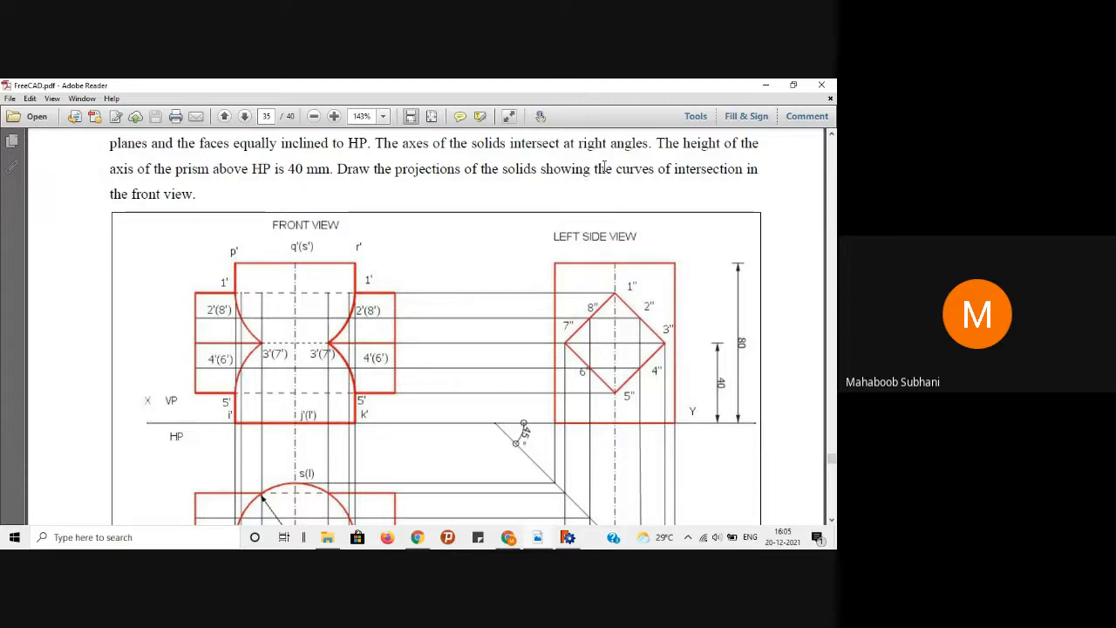
pyautogui.click(765, 84)
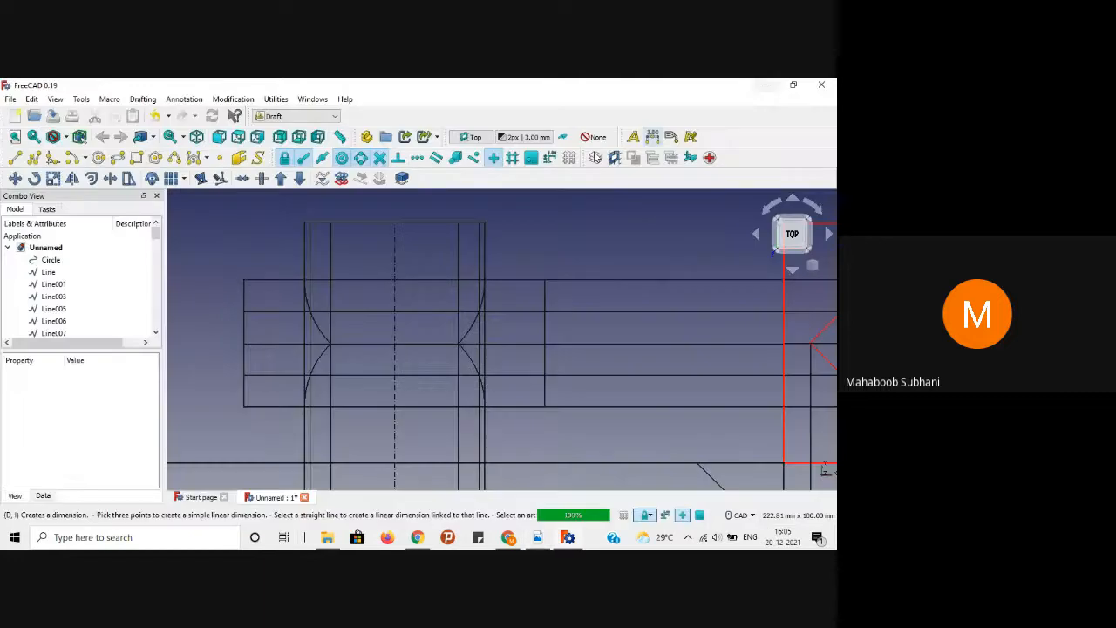
# Step: Draw a short Draft line starting at the rectangle's top-left corner
pyautogui.scroll(-1, 369, 276)
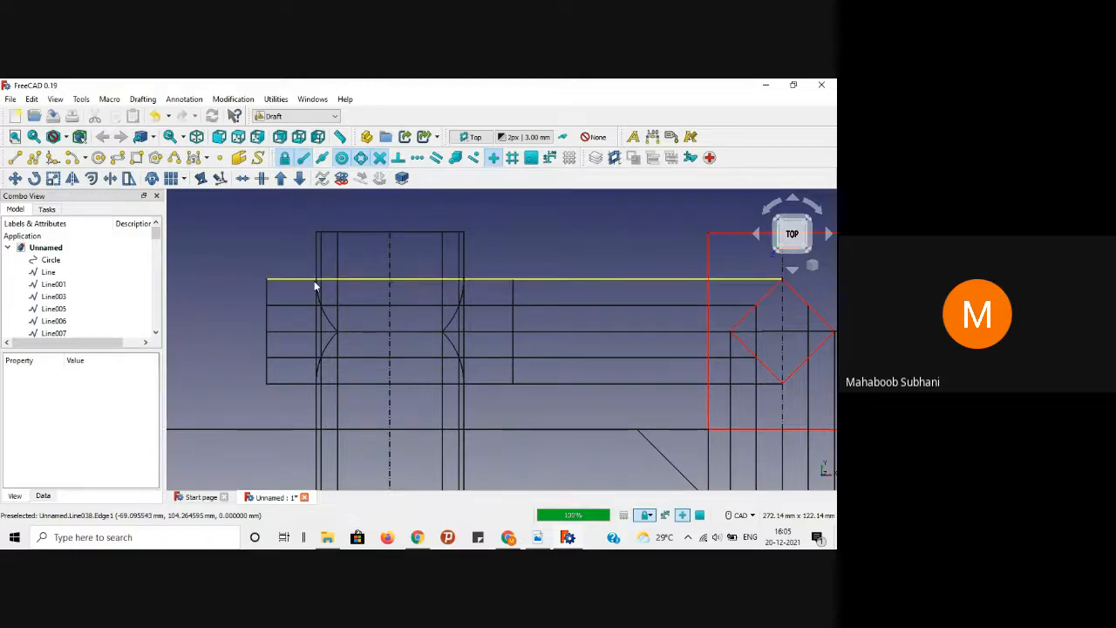
pyautogui.scroll(1, 193, 232)
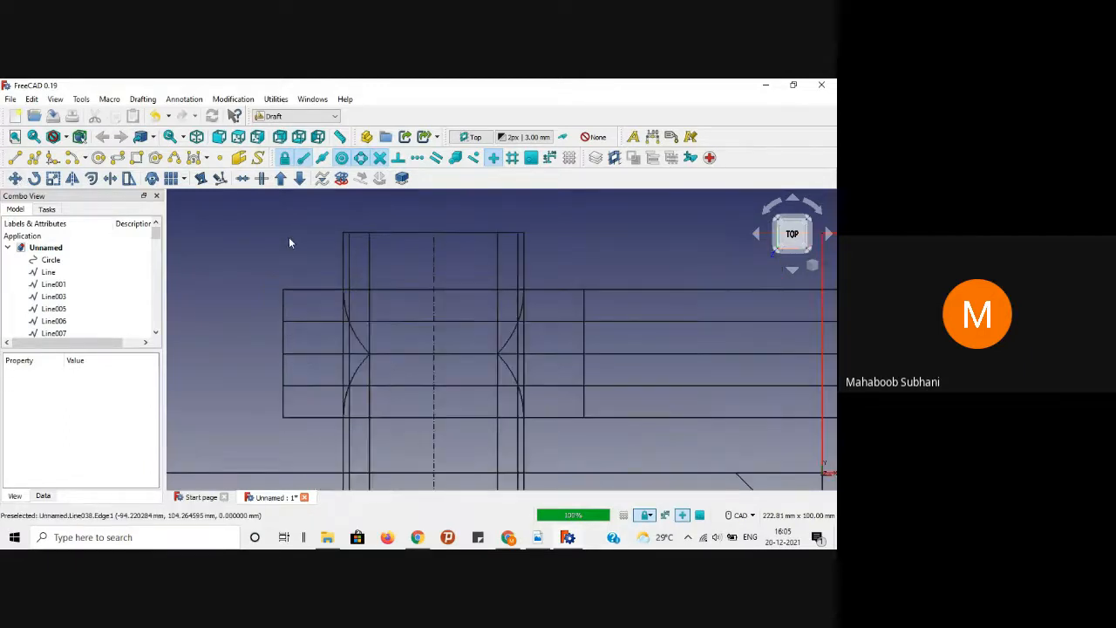
pyautogui.click(15, 157)
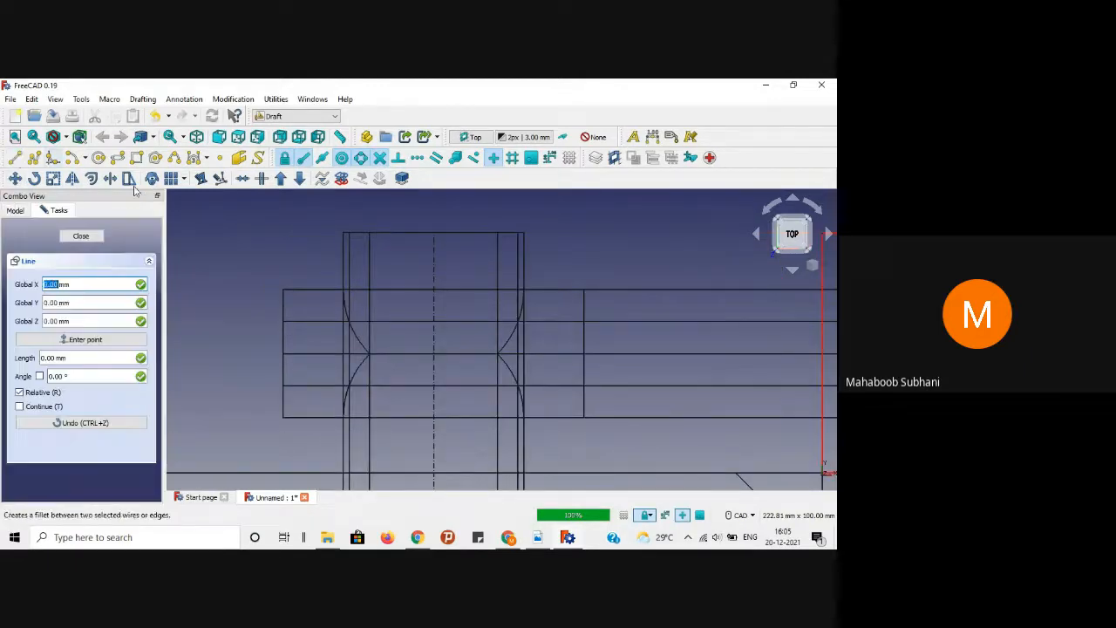
pyautogui.click(282, 291)
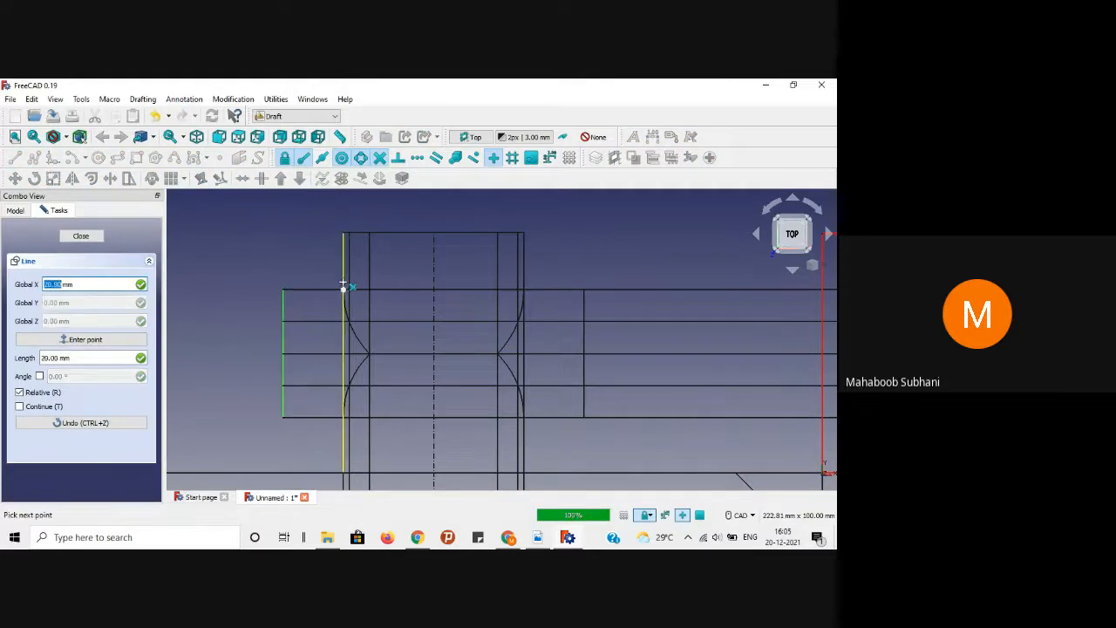
pyautogui.click(343, 286)
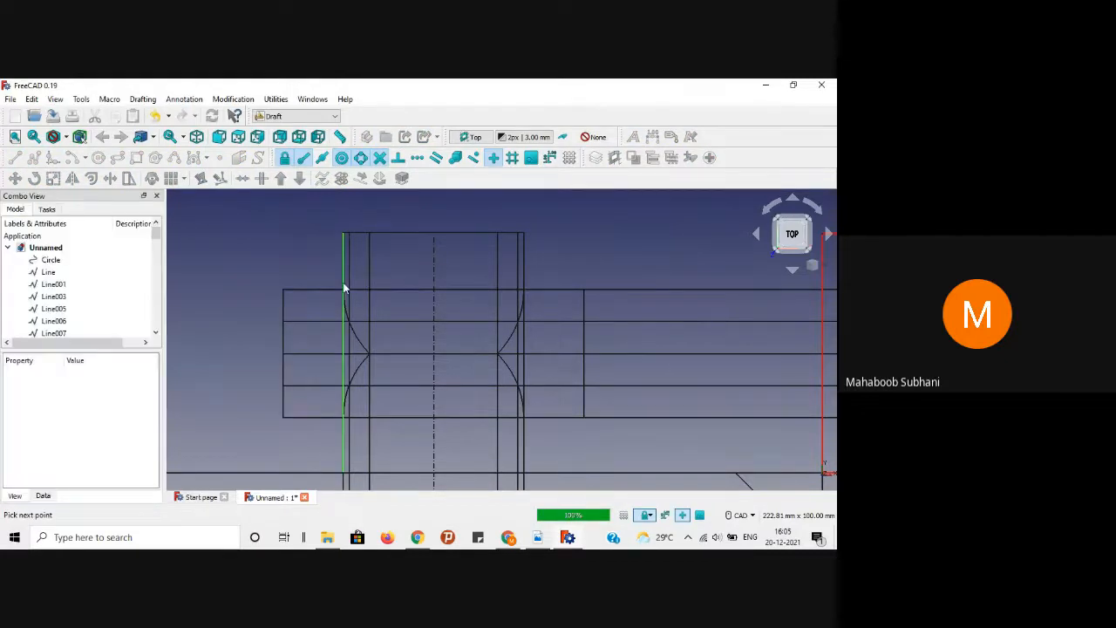
# Step: Delete the long top line and draw a horizontal line from the prism's top-left corner to the cylinder's outline
pyautogui.click(405, 290)
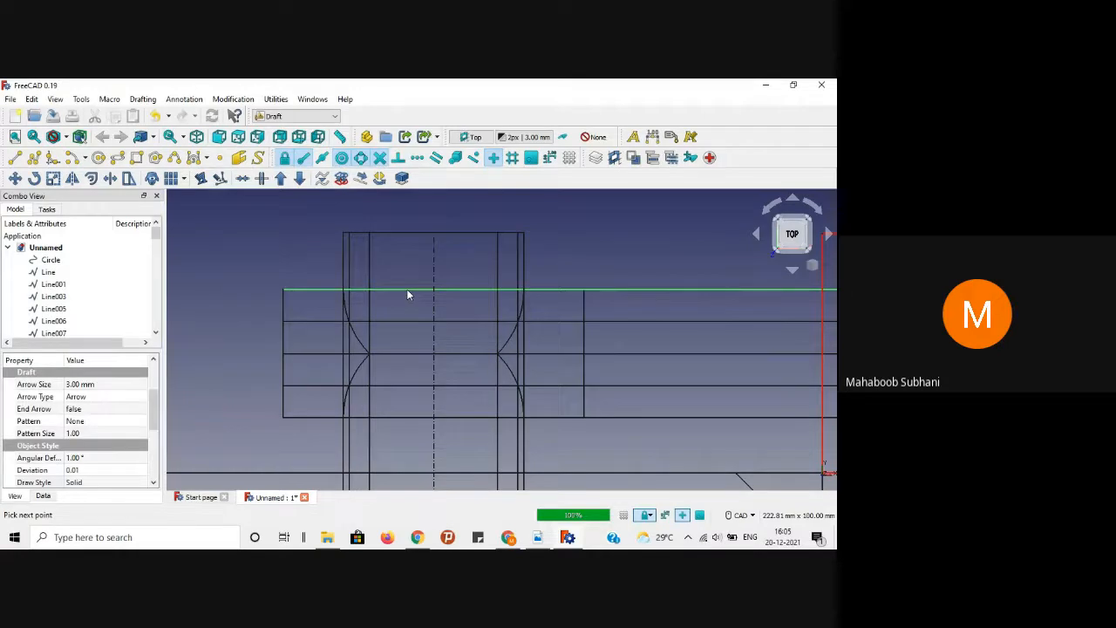
pyautogui.press('Delete')
pyautogui.scroll(-1, 244, 249)
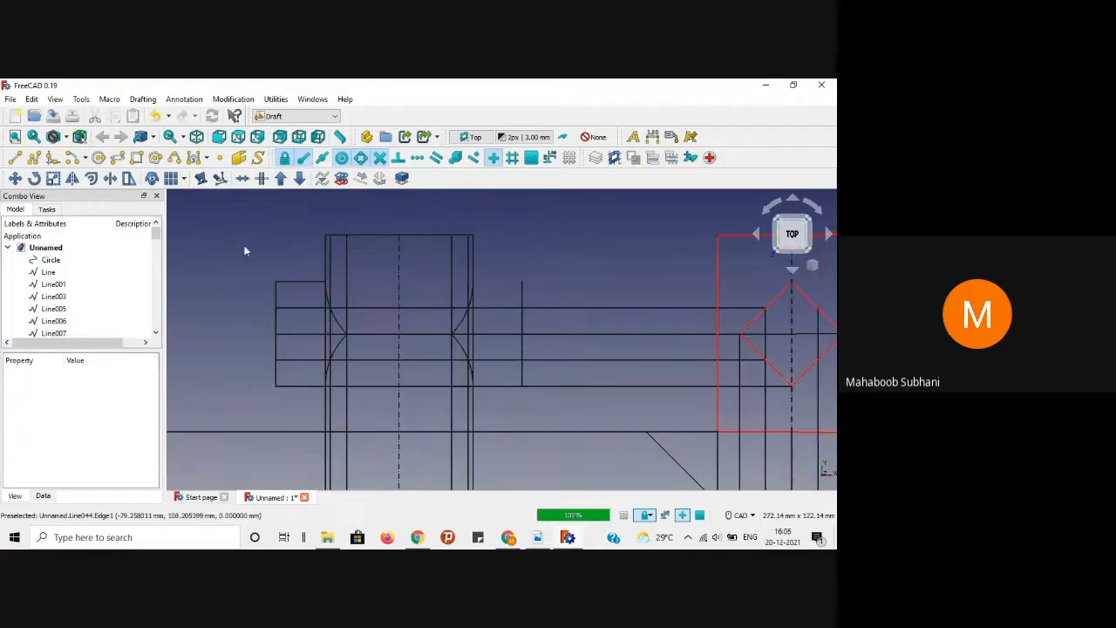
pyautogui.click(15, 157)
pyautogui.scroll(1, 343, 281)
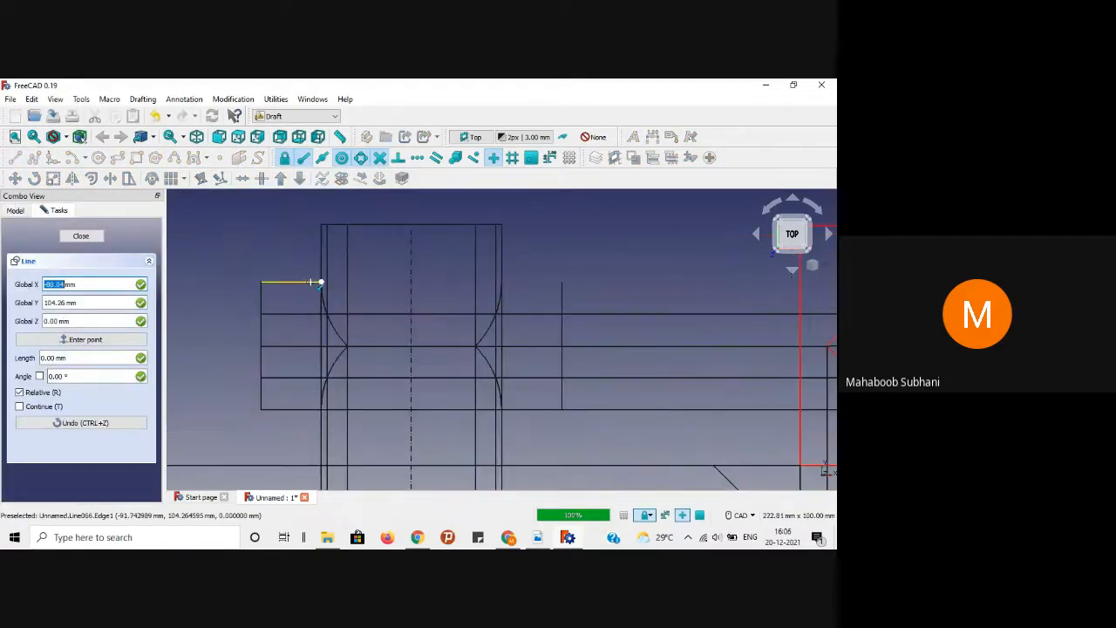
pyautogui.click(320, 281)
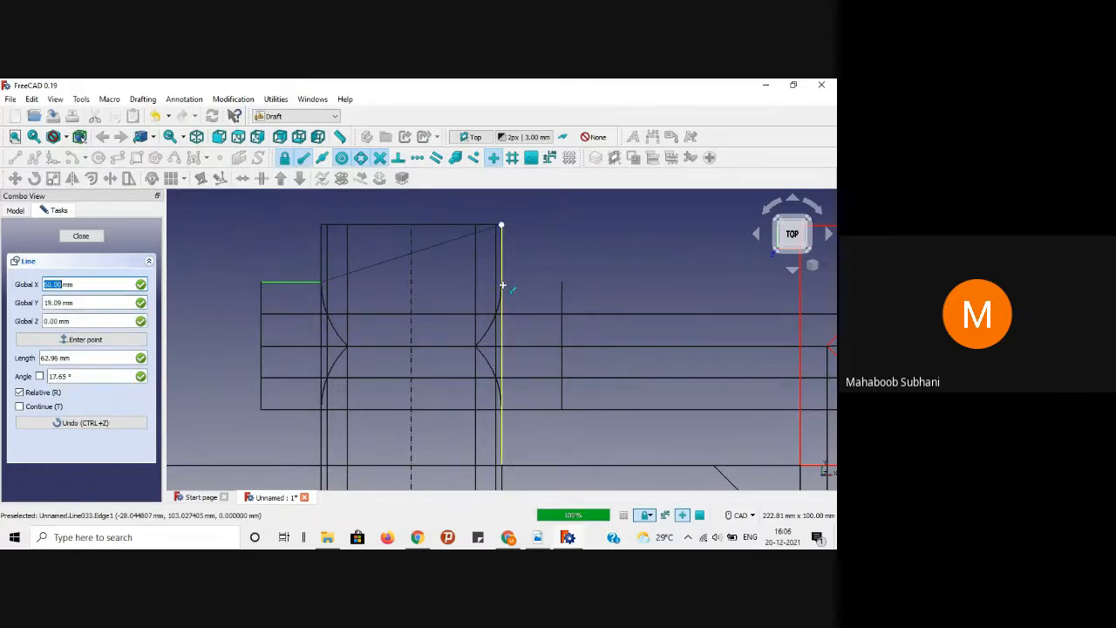
pyautogui.press('x')
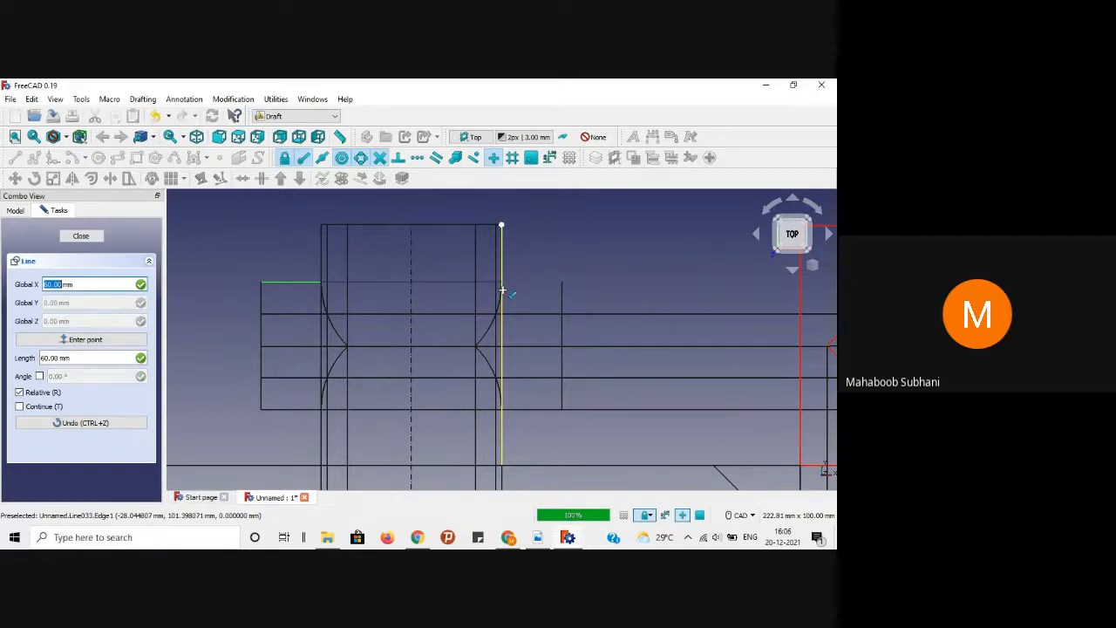
pyautogui.click(502, 290)
# Step: Extend the top edge horizontally to the prism's right end
pyautogui.press('l')
pyautogui.press('i')
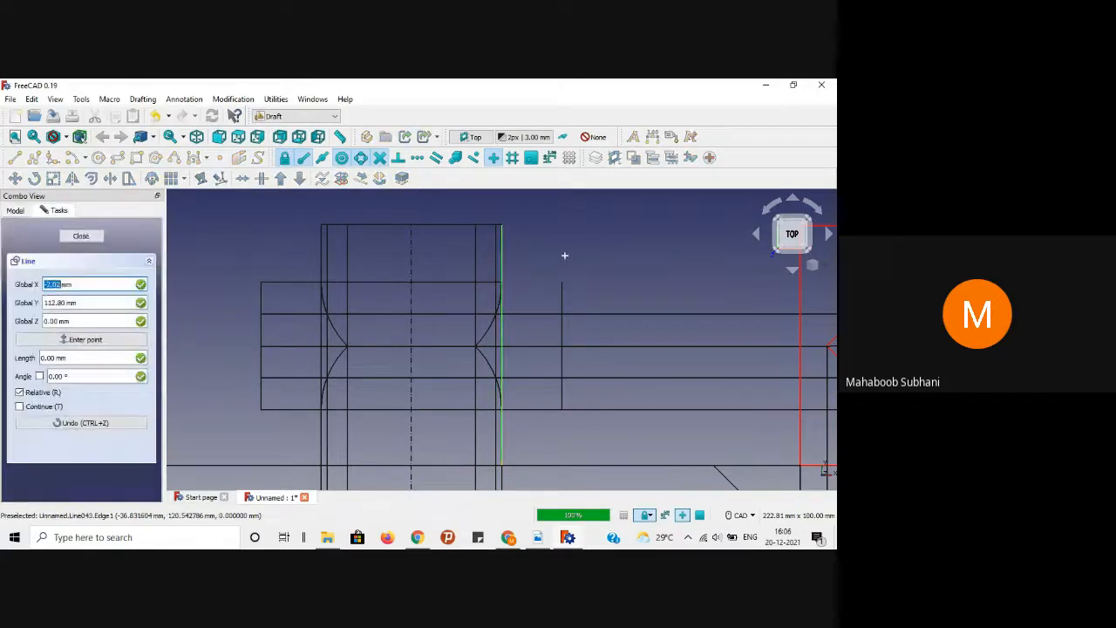
pyautogui.click(495, 281)
pyautogui.press('x')
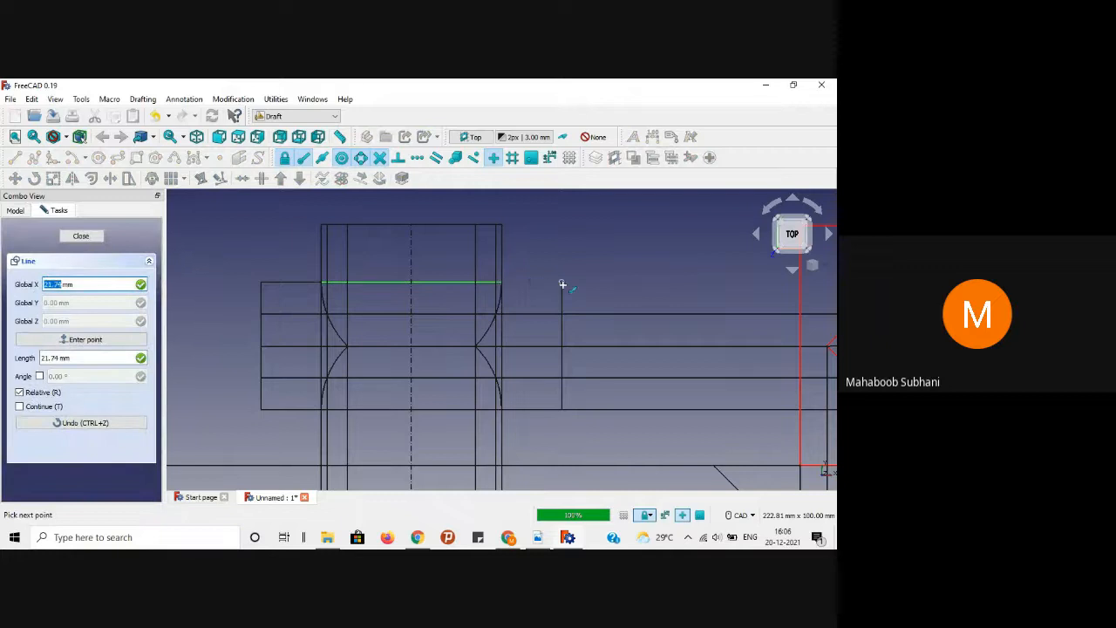
pyautogui.click(561, 281)
pyautogui.click(586, 256)
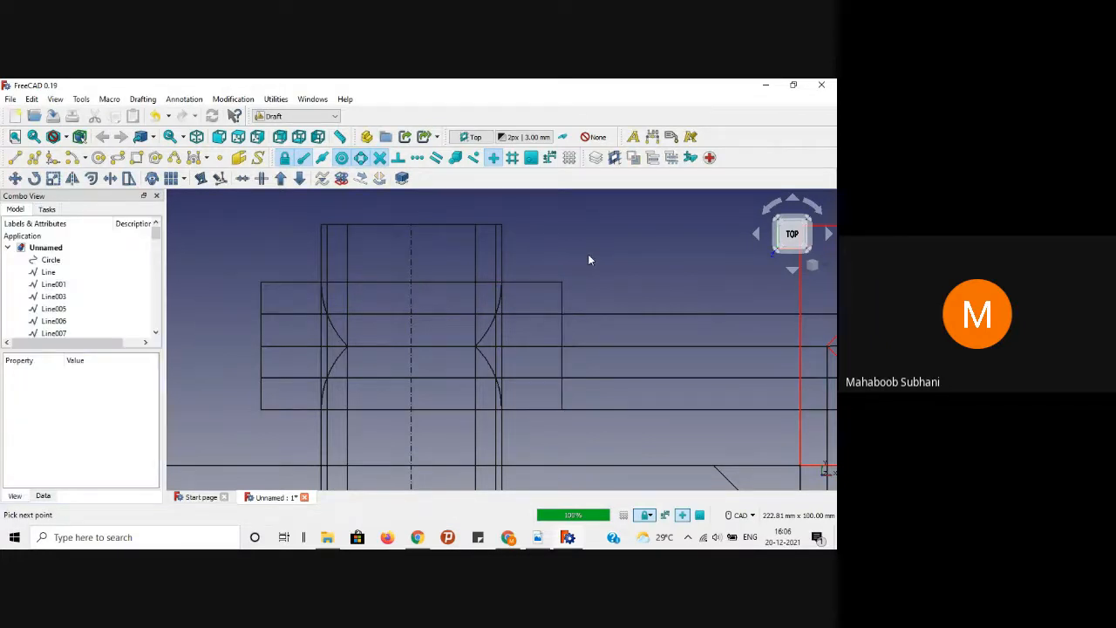
# Step: Draw a short bottom line from the prism's lower-left corner to the cylinder outline
pyautogui.click(15, 158)
pyautogui.click(262, 407)
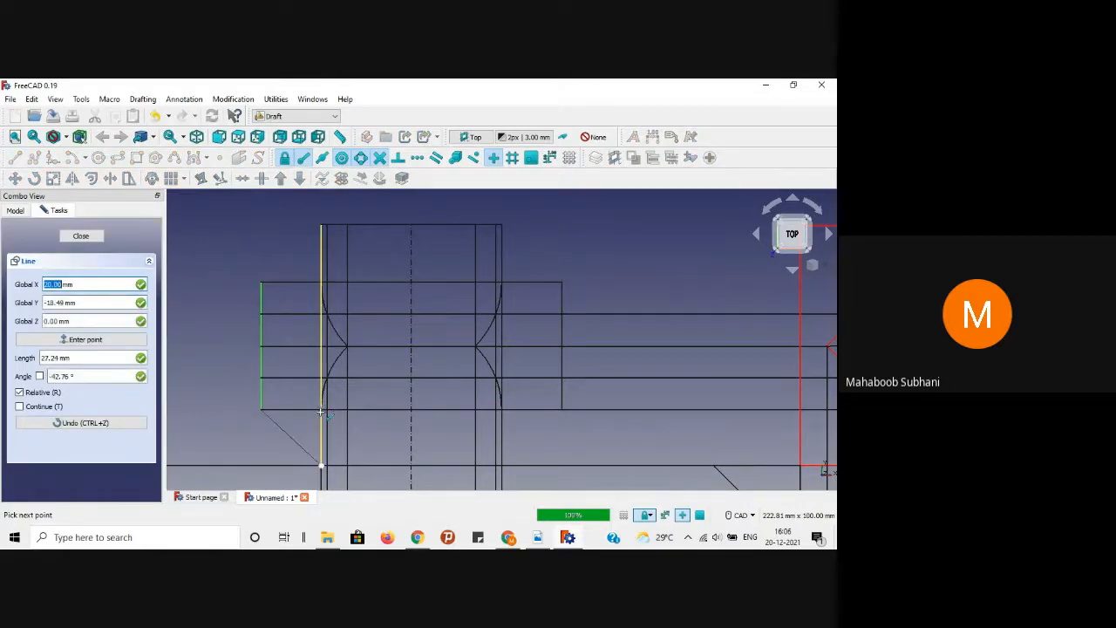
pyautogui.scroll(4, 325, 410)
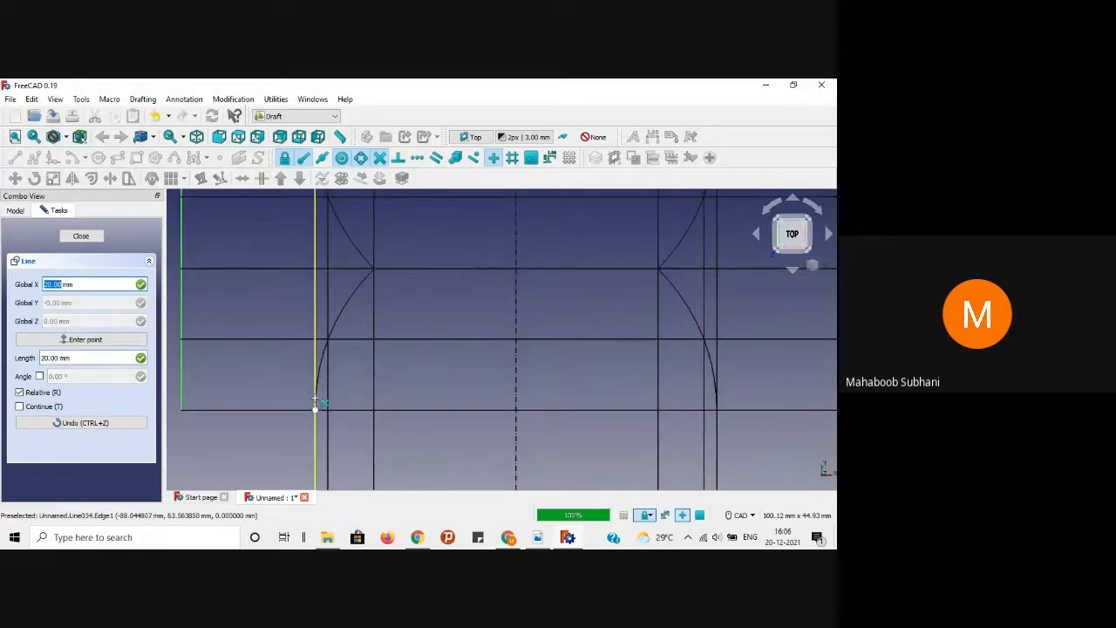
pyautogui.click(315, 404)
pyautogui.scroll(-1, 292, 422)
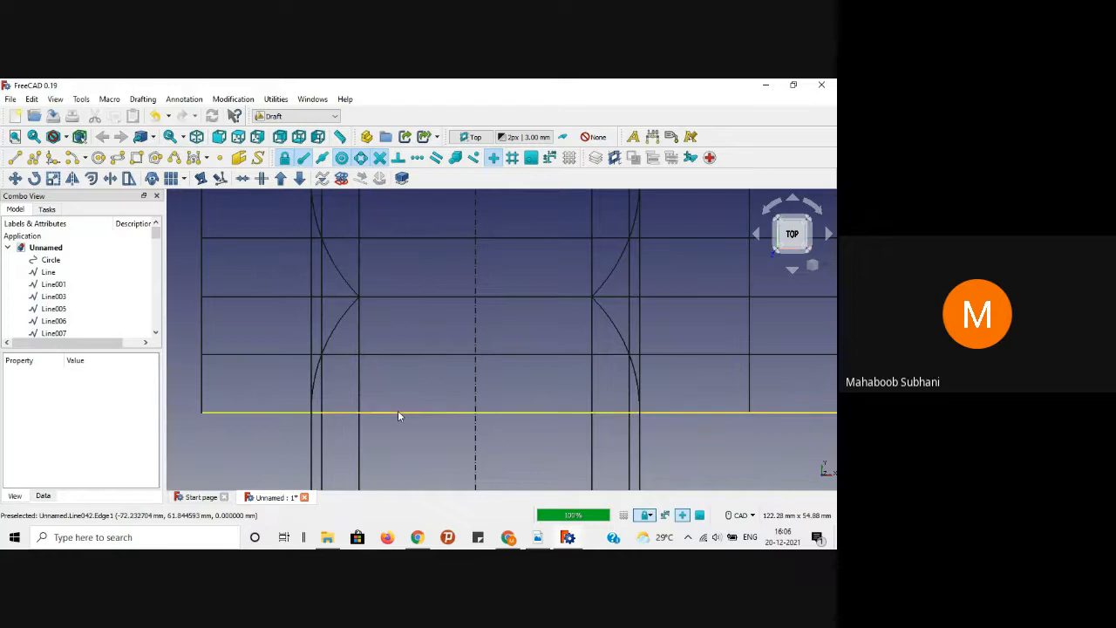
pyautogui.scroll(-3, 398, 414)
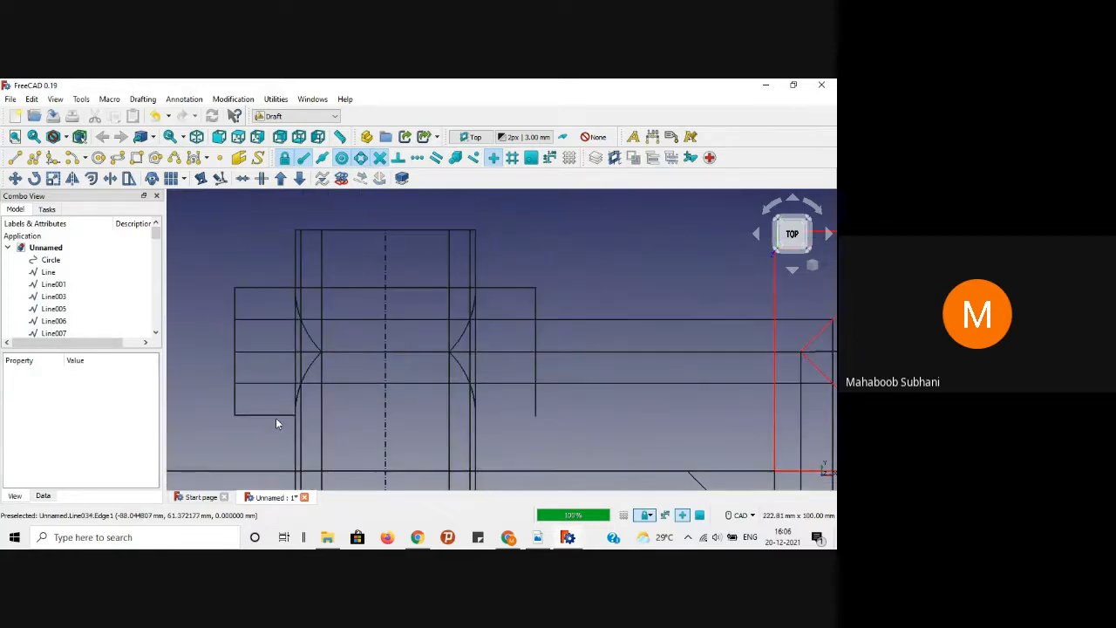
# Step: Continue the bottom edge across the cylinder to the prism's right side, checking the PDF reference
pyautogui.click(15, 157)
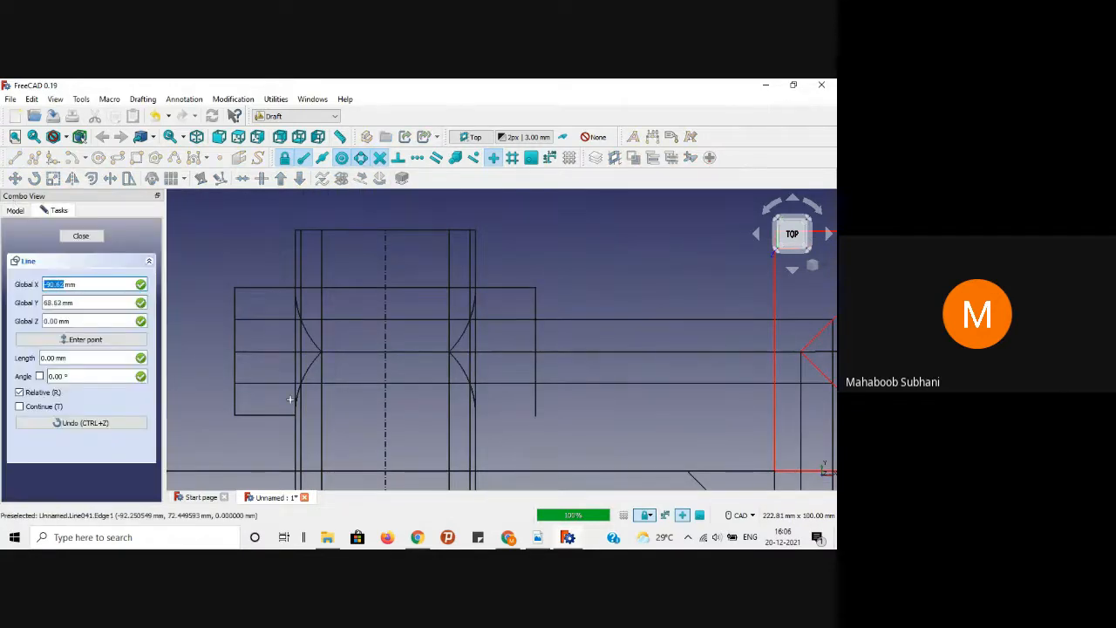
pyautogui.click(295, 411)
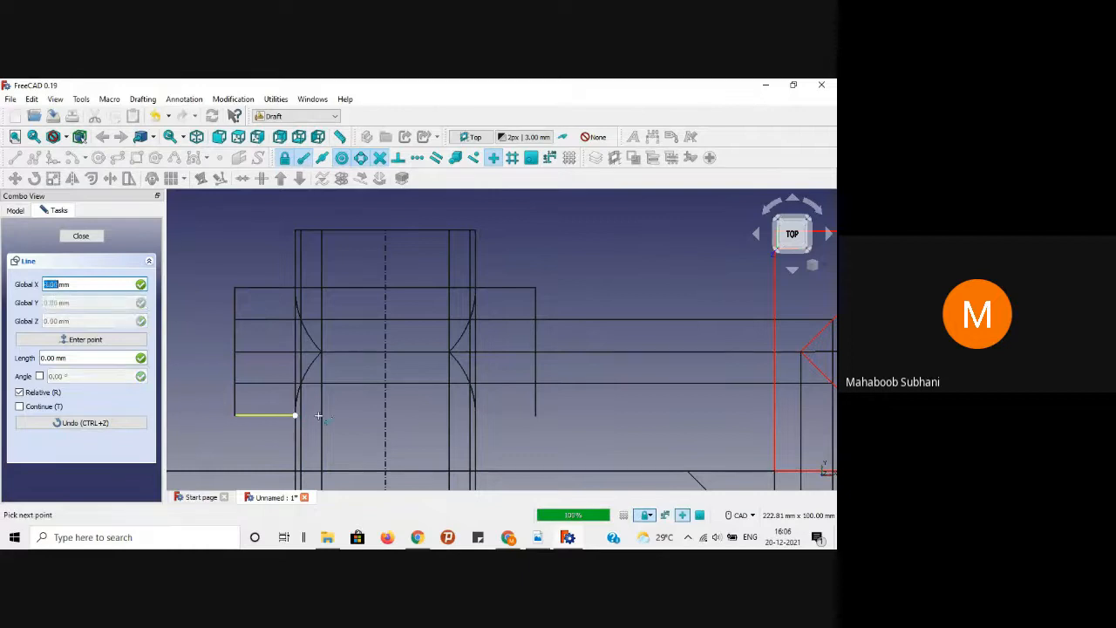
pyautogui.click(475, 415)
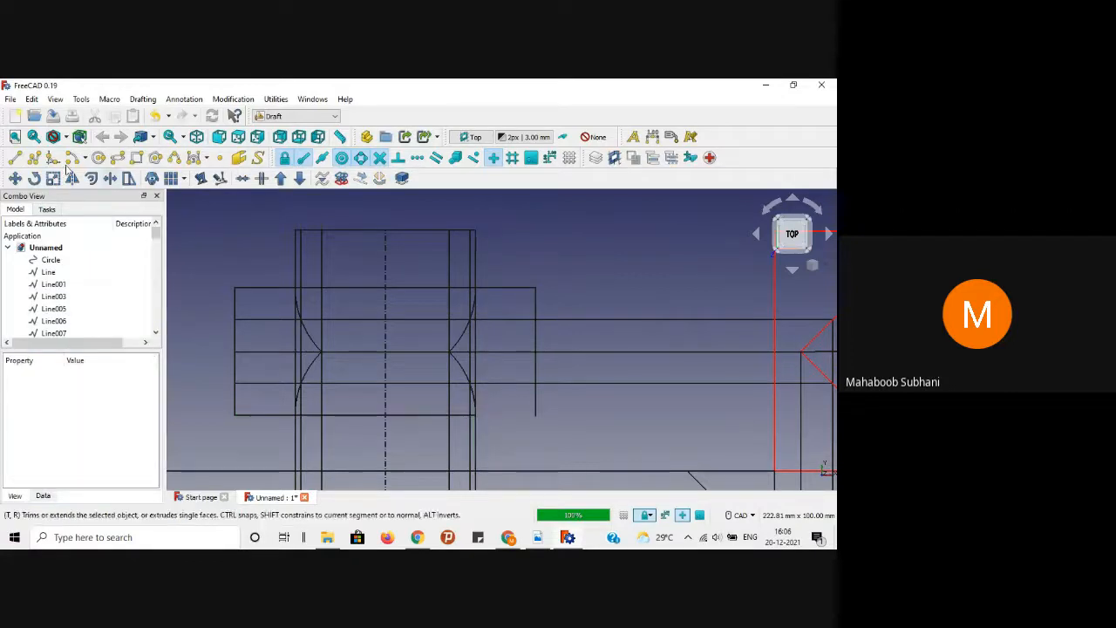
pyautogui.click(15, 158)
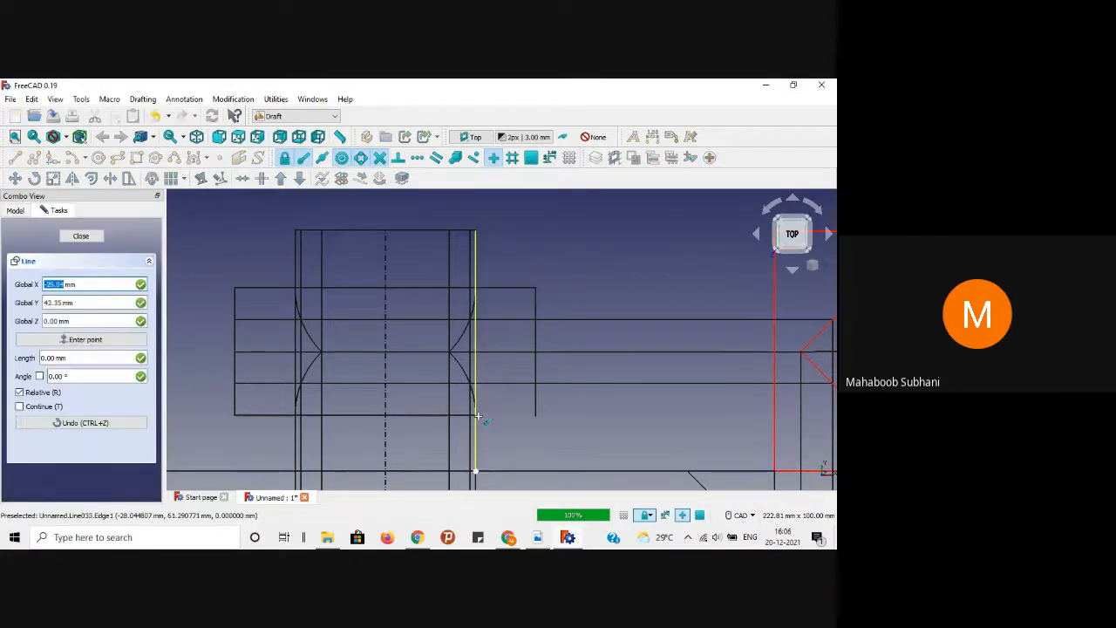
pyautogui.scroll(5, 466, 410)
pyautogui.click(467, 413)
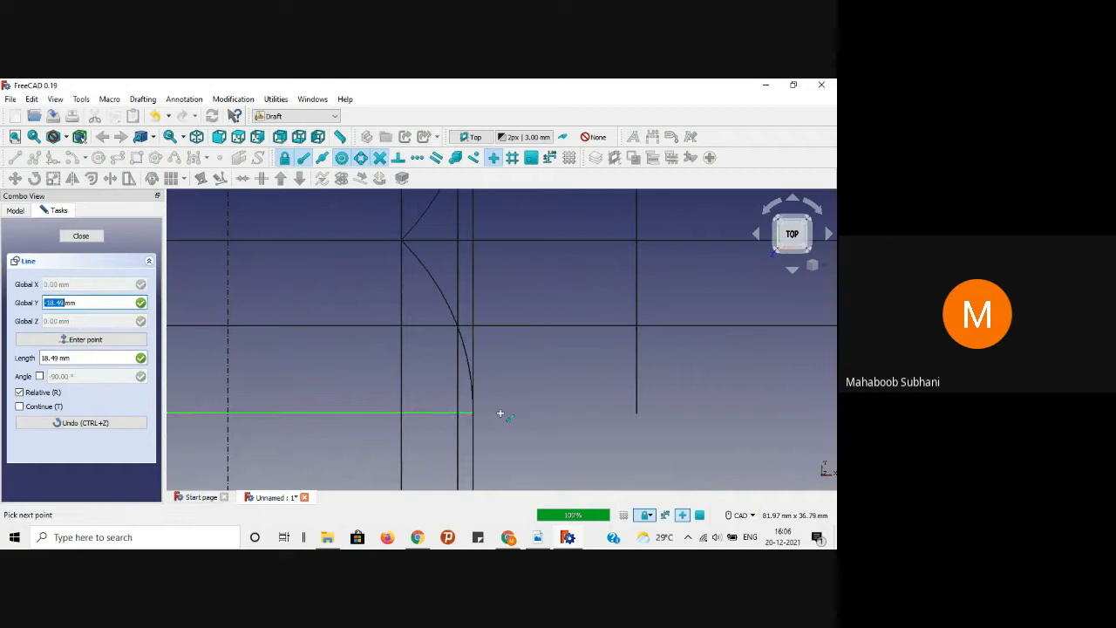
pyautogui.click(639, 413)
pyautogui.scroll(-4, 584, 437)
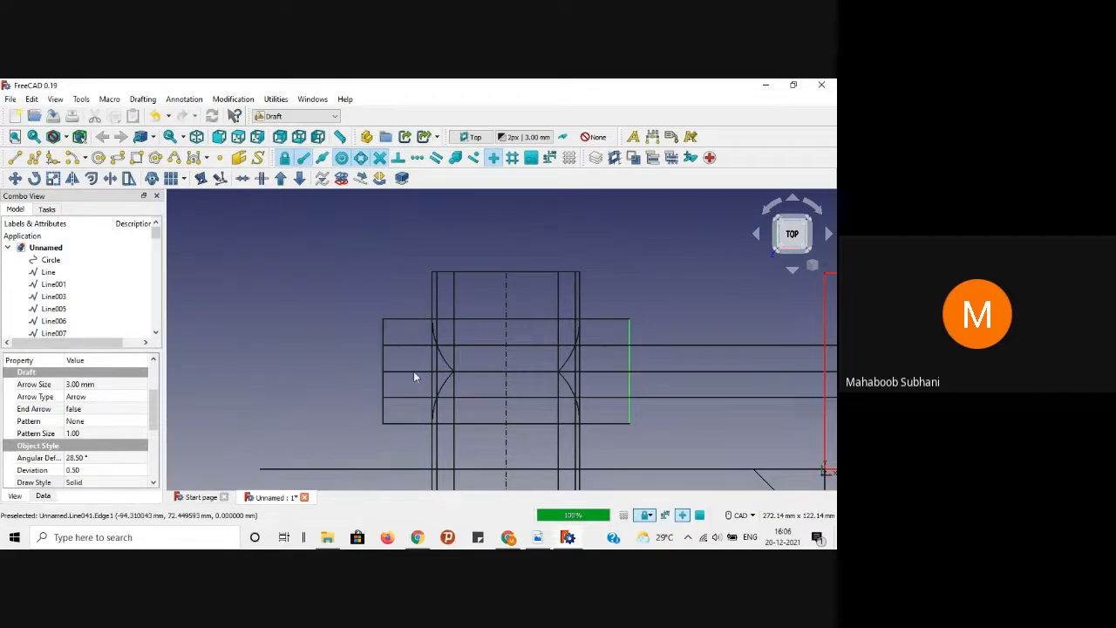
pyautogui.click(534, 537)
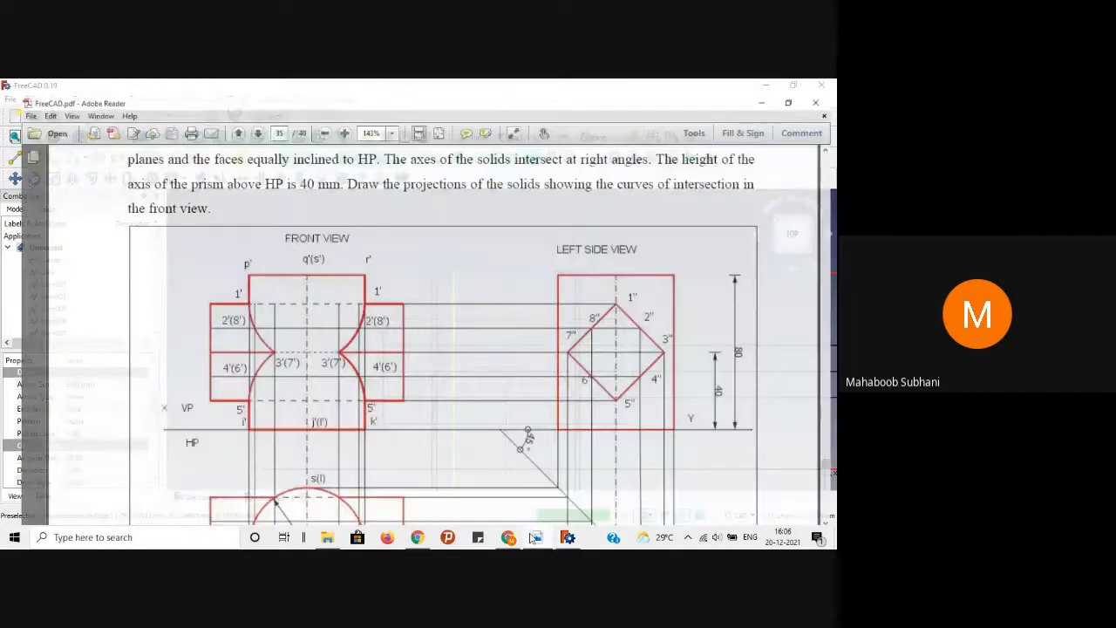
pyautogui.click(535, 537)
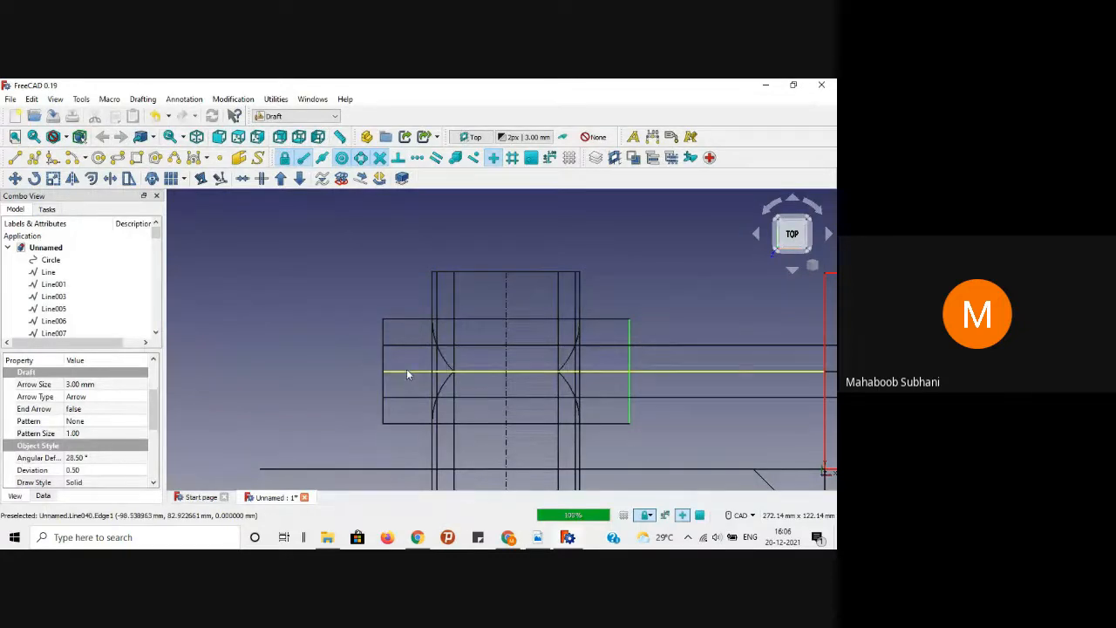
# Step: Draw the middle line's left part from the left curve end to the prism's left edge
pyautogui.click(406, 372)
pyautogui.scroll(5, 448, 369)
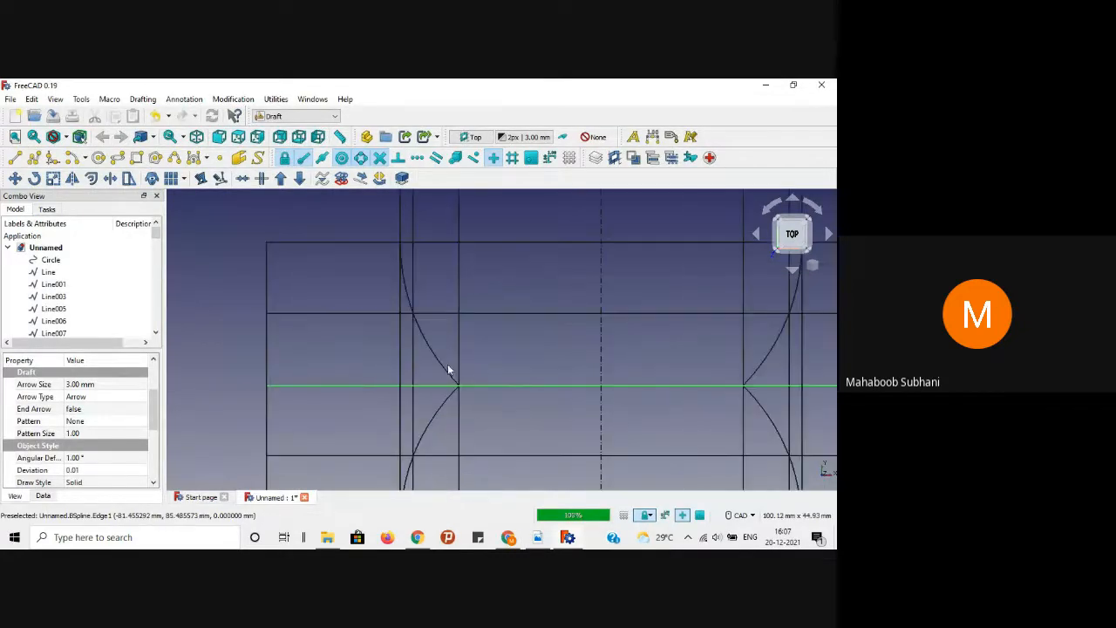
pyautogui.click(493, 389)
pyautogui.scroll(-3, 494, 389)
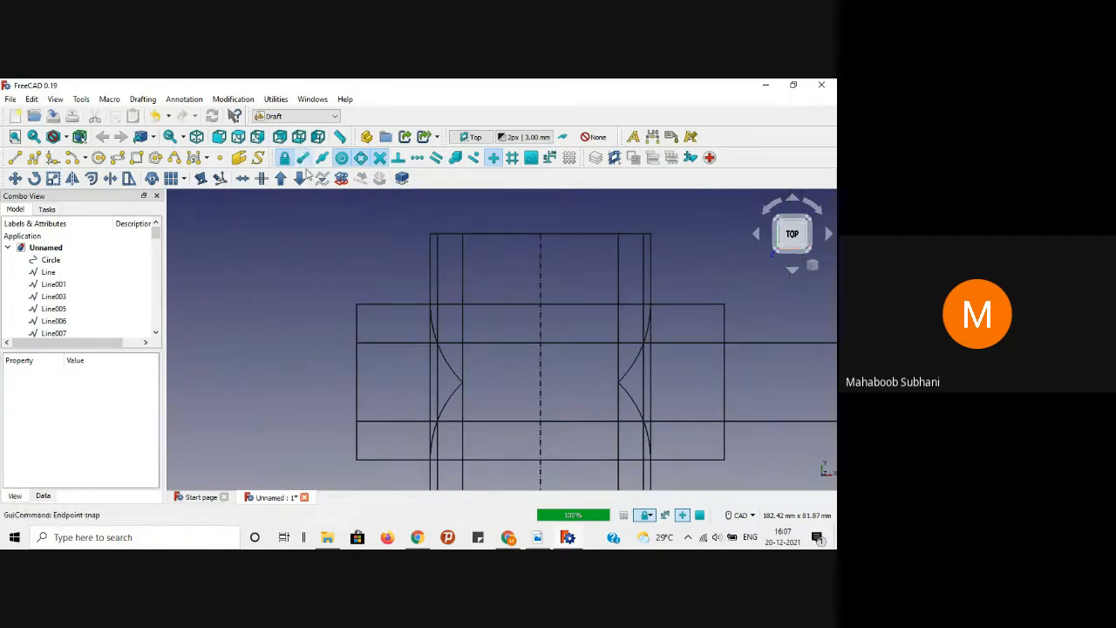
pyautogui.click(15, 157)
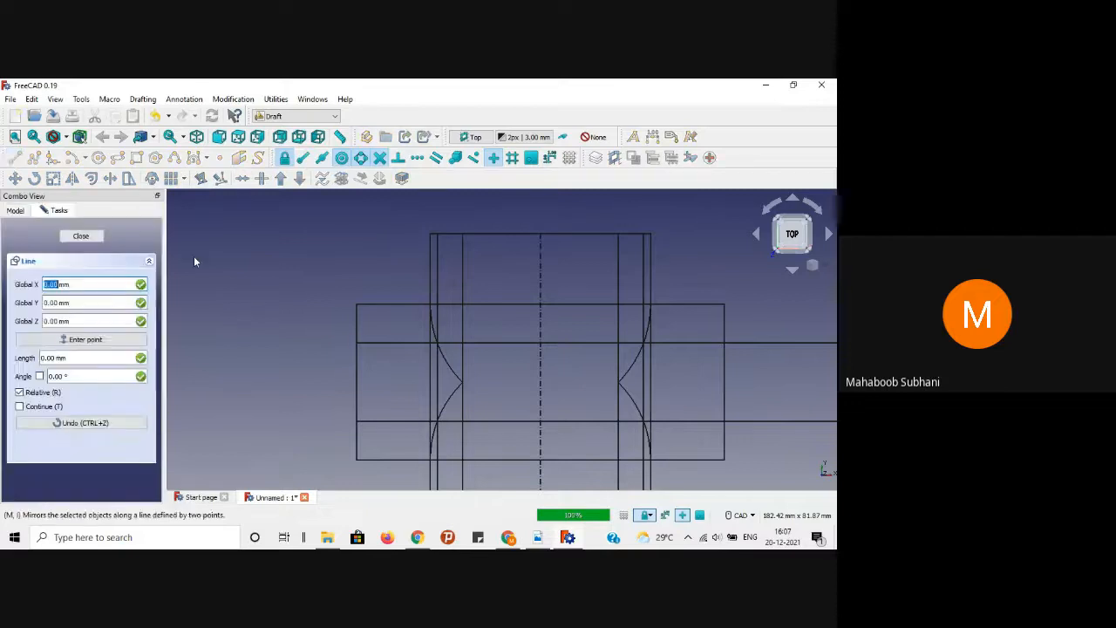
pyautogui.click(462, 384)
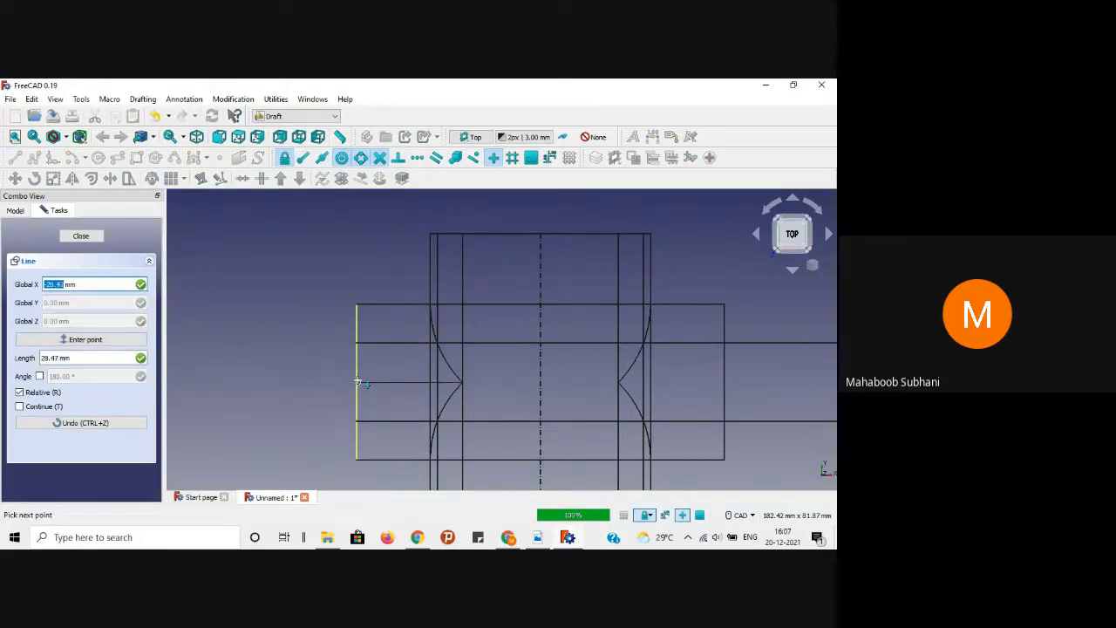
pyautogui.click(357, 382)
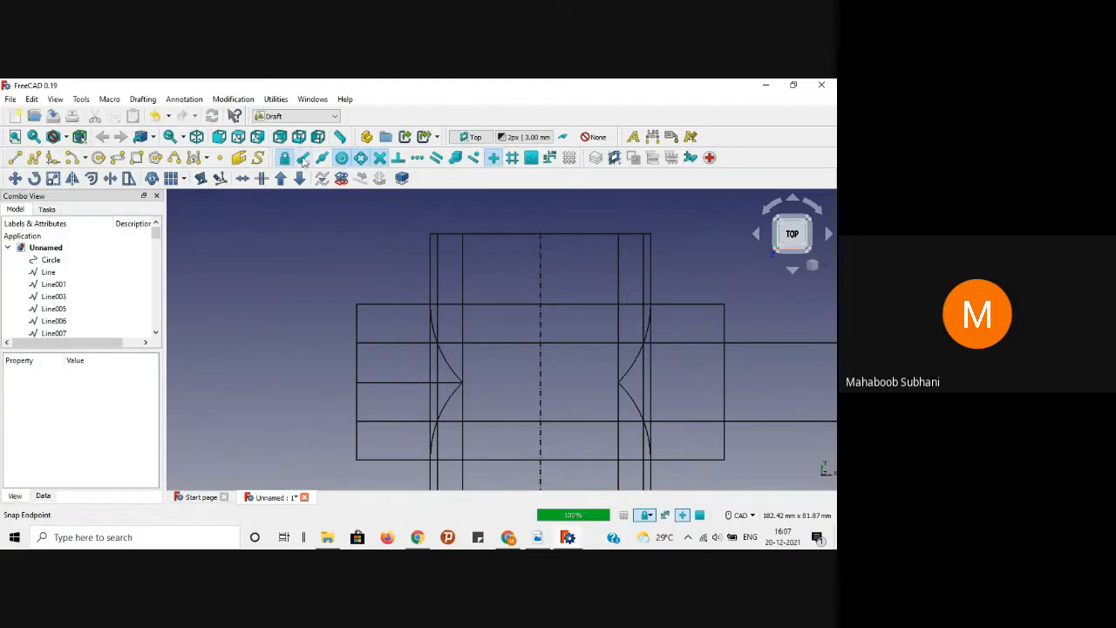
# Step: Draw the horizontal middle line between the curves and on to the prism's right edge
pyautogui.click(37, 159)
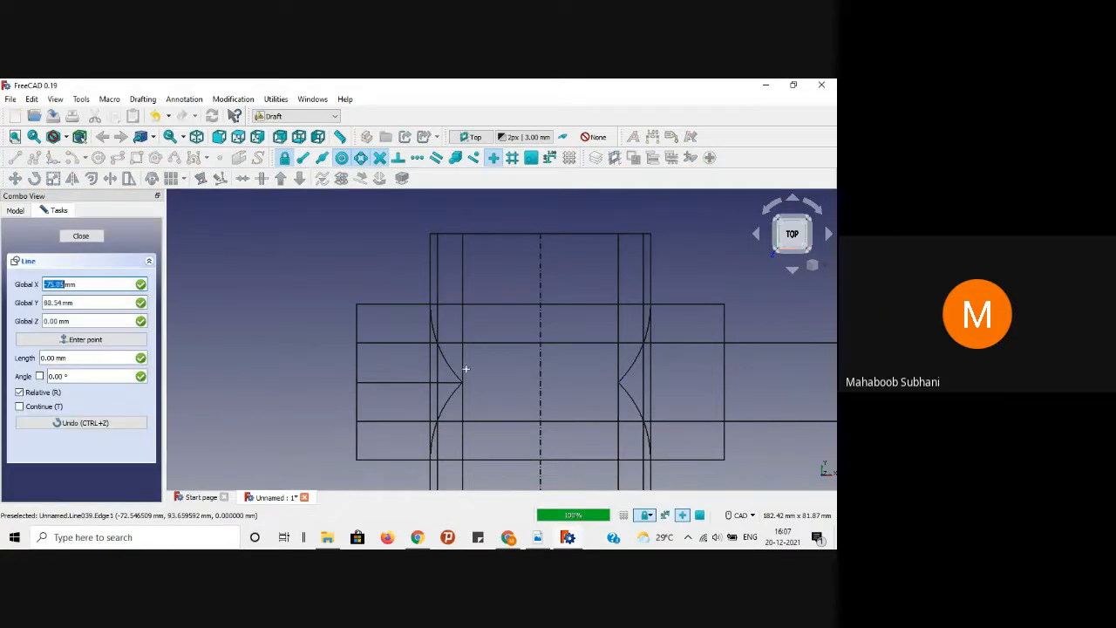
pyautogui.click(459, 382)
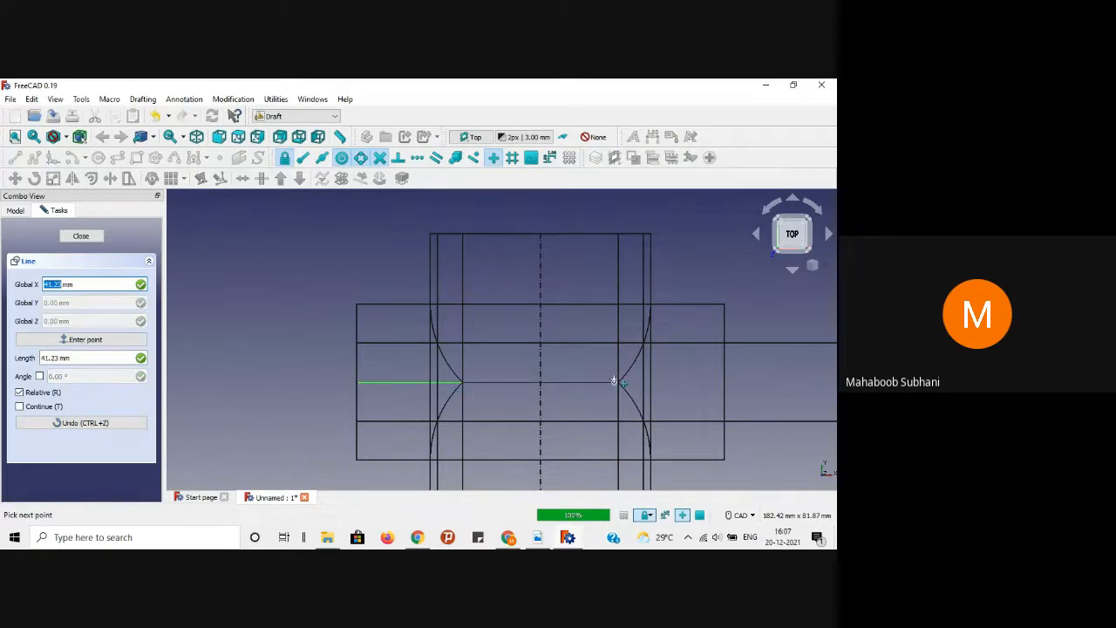
pyautogui.press('shift')
pyautogui.click(621, 384)
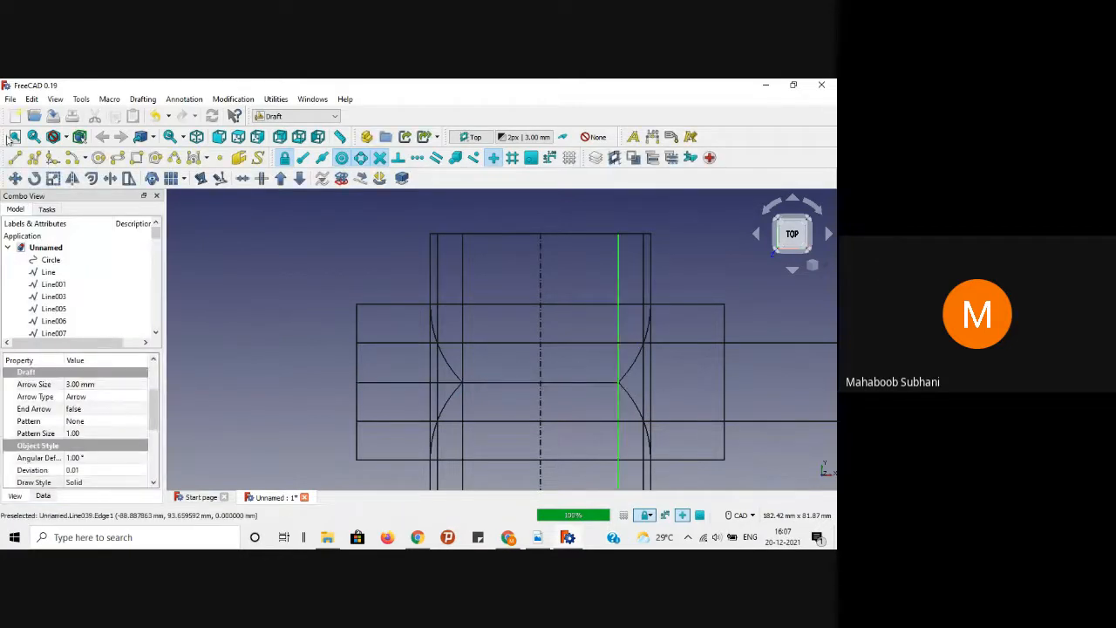
pyautogui.click(21, 159)
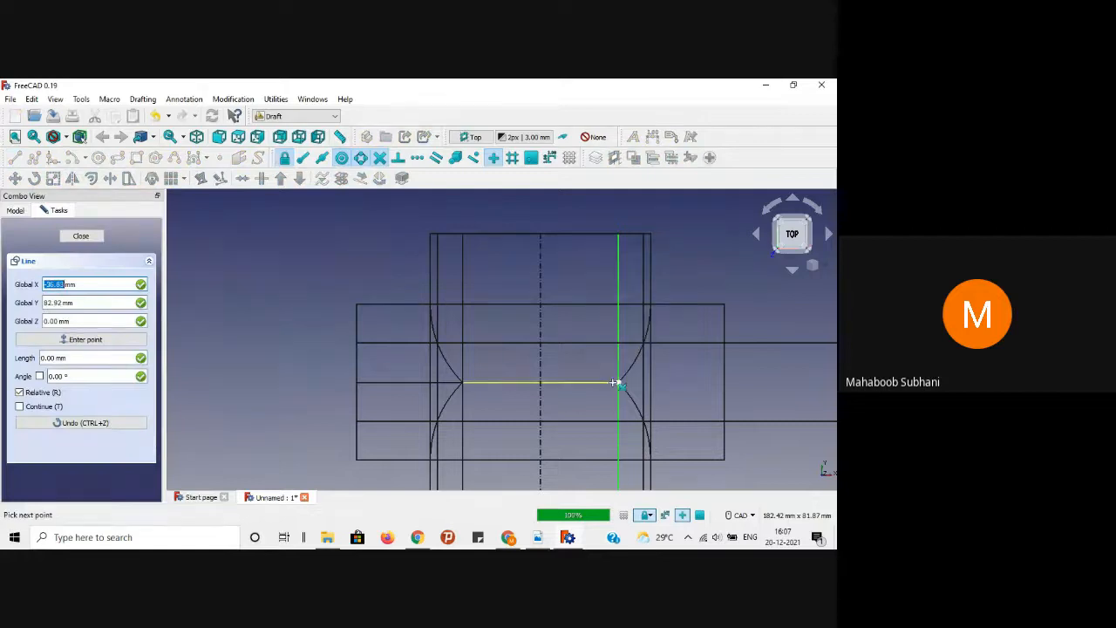
pyautogui.click(617, 382)
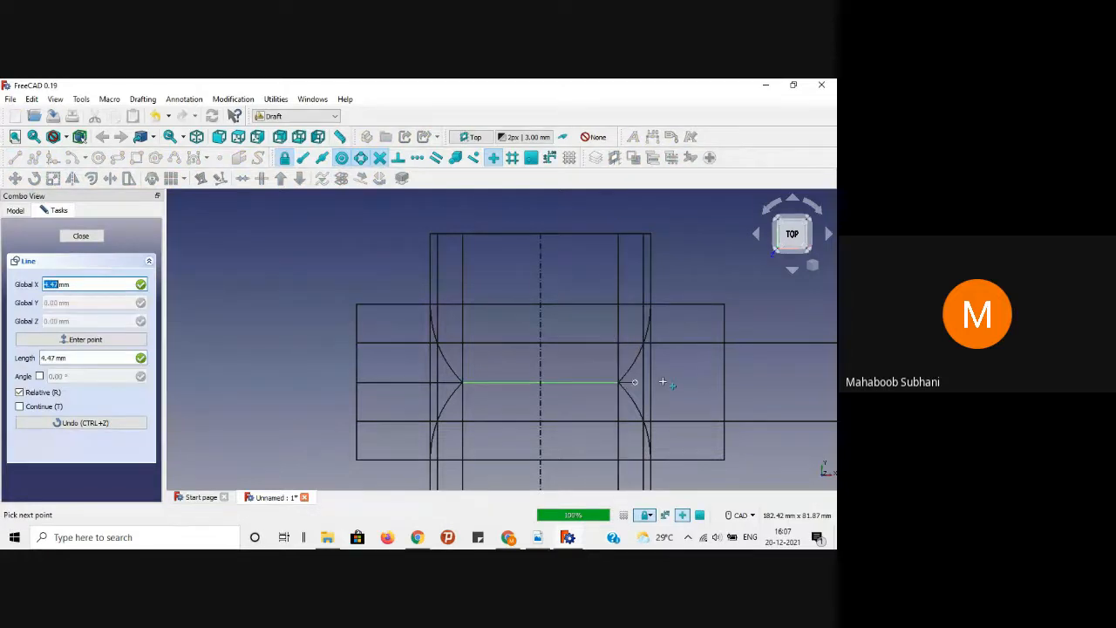
pyautogui.click(729, 379)
# Step: Draw a mid-height projection line from the prism over to the side view's red outline
pyautogui.scroll(-2, 768, 377)
pyautogui.moveTo(772, 377); pyautogui.dragTo(570, 370, button='middle')
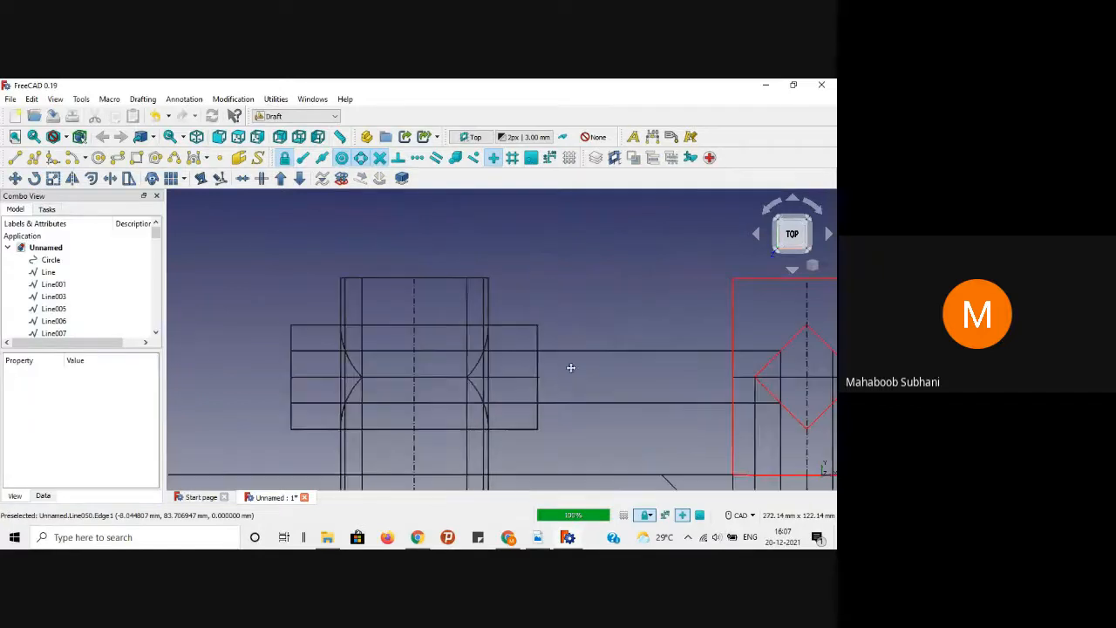
pyautogui.scroll(2, 580, 376)
pyautogui.scroll(-2, 579, 377)
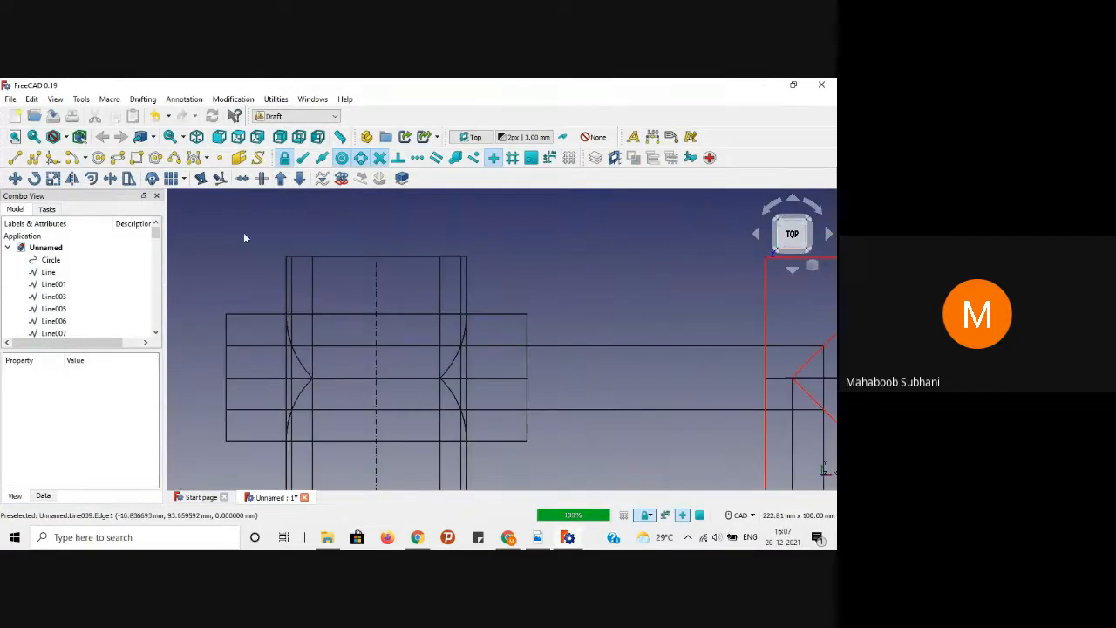
pyautogui.click(14, 160)
pyautogui.scroll(-2, 527, 333)
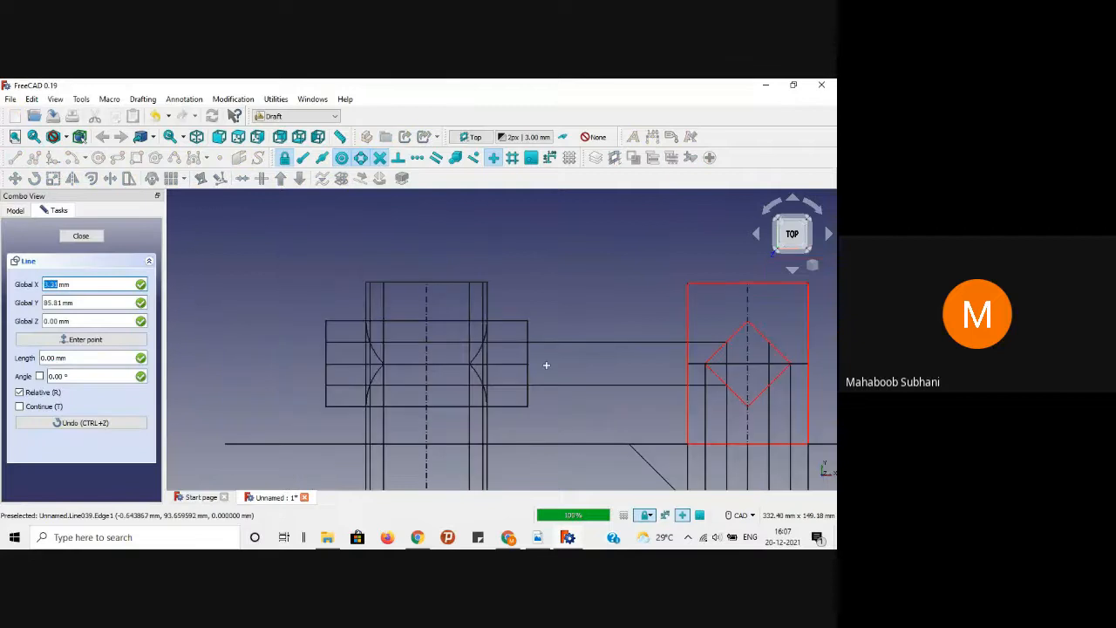
pyautogui.click(472, 363)
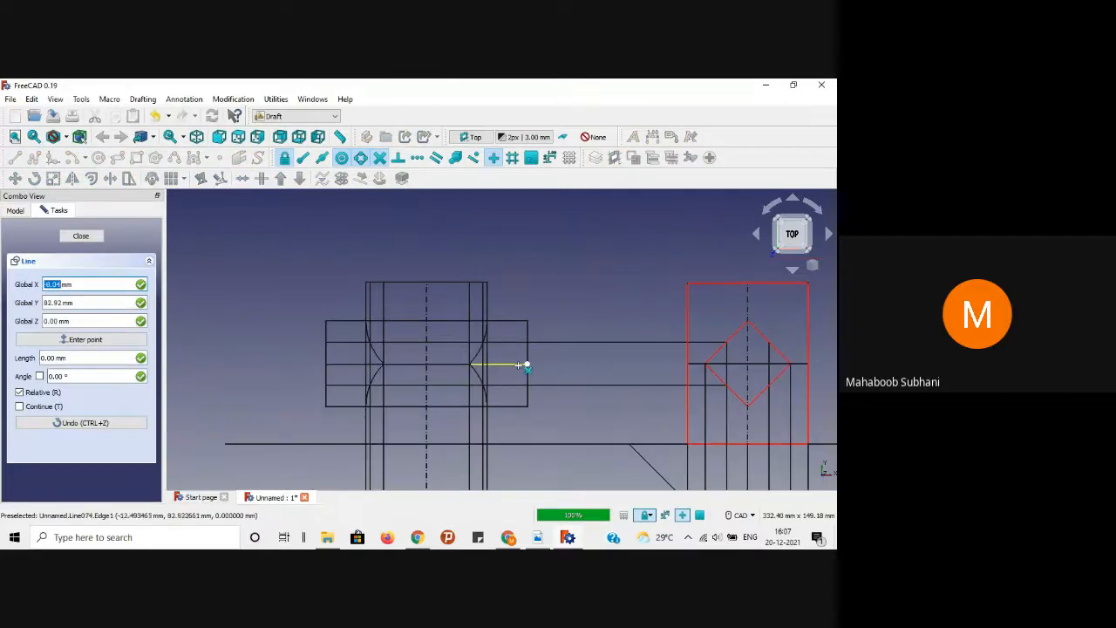
pyautogui.scroll(2, 687, 365)
pyautogui.click(687, 364)
pyautogui.scroll(-3, 614, 390)
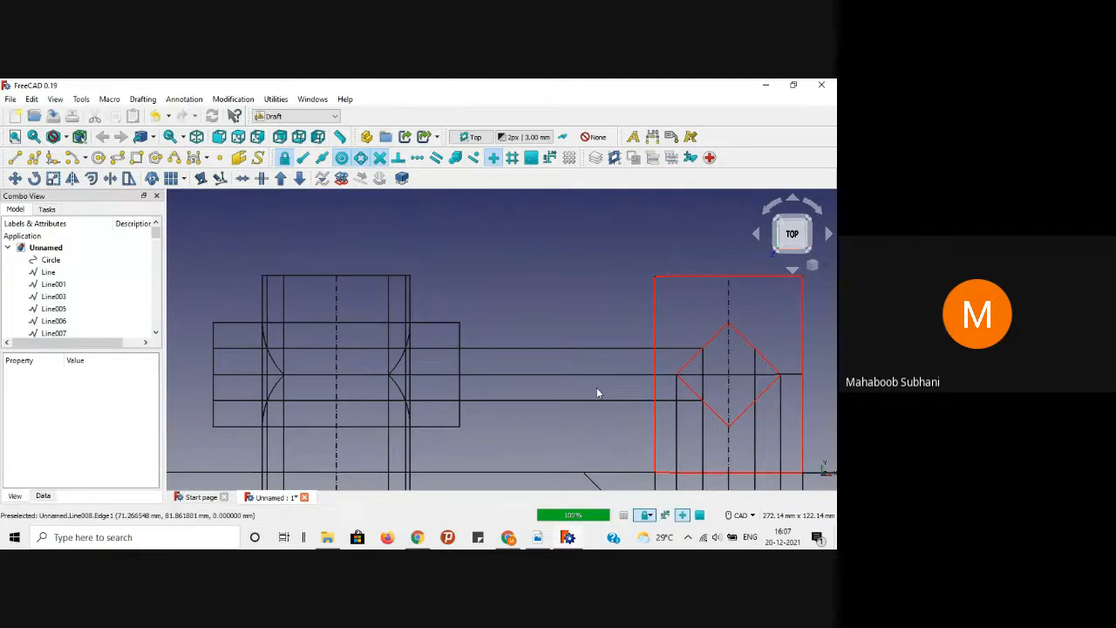
pyautogui.scroll(-2, 598, 389)
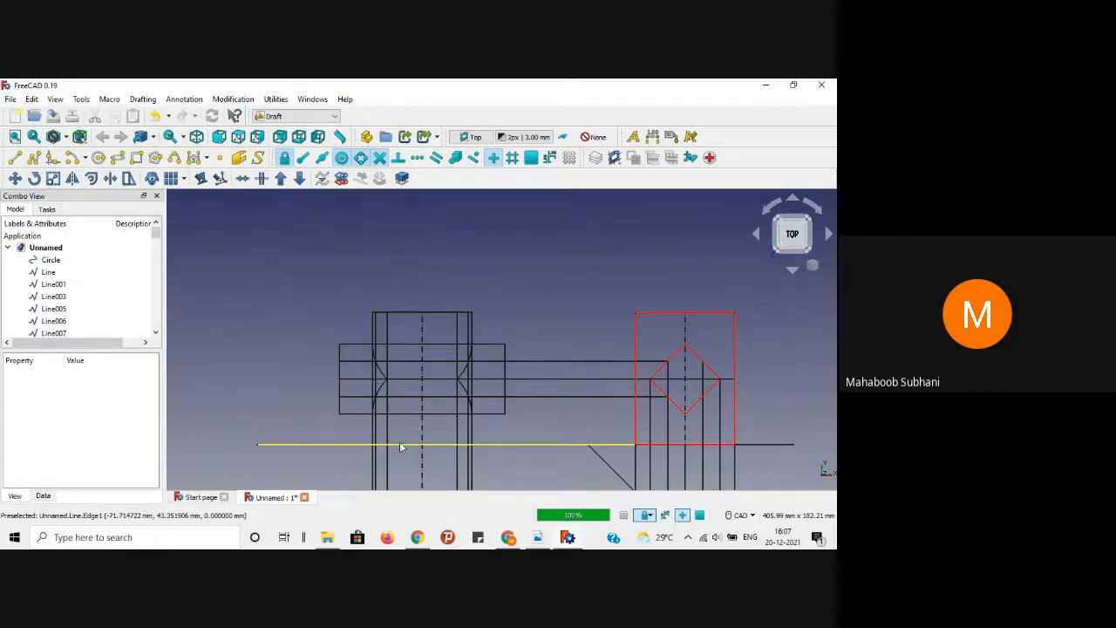
pyautogui.scroll(4, 399, 446)
pyautogui.scroll(-3, 401, 449)
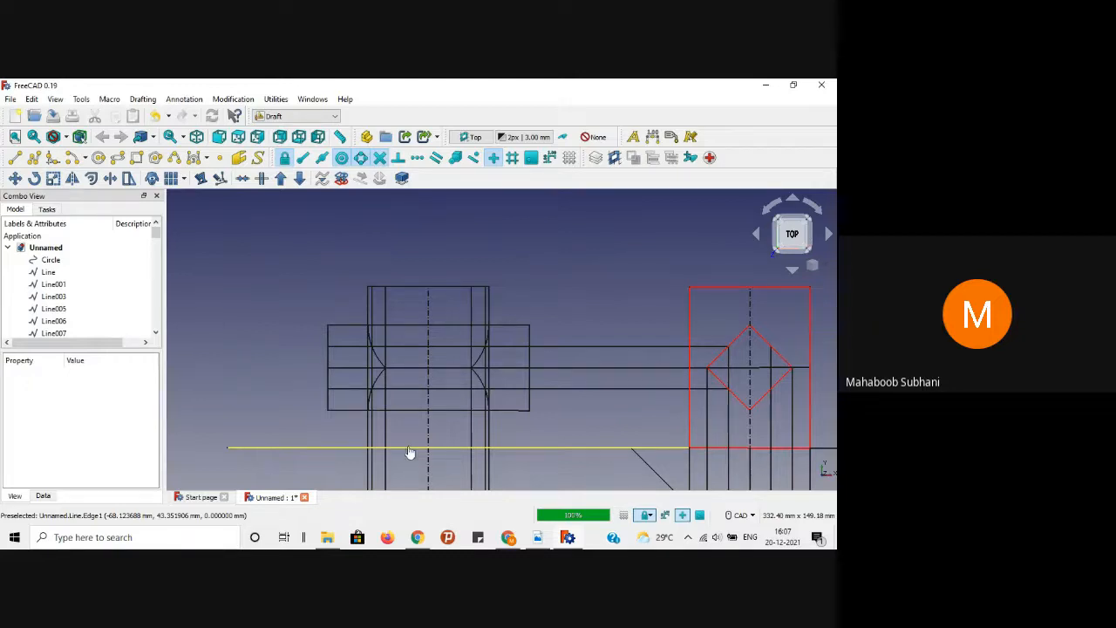
# Step: Replace the old base line with a horizontal line from the red rectangle's corner to the front view, using endpoint snap
pyautogui.click(408, 445)
pyautogui.press('Delete')
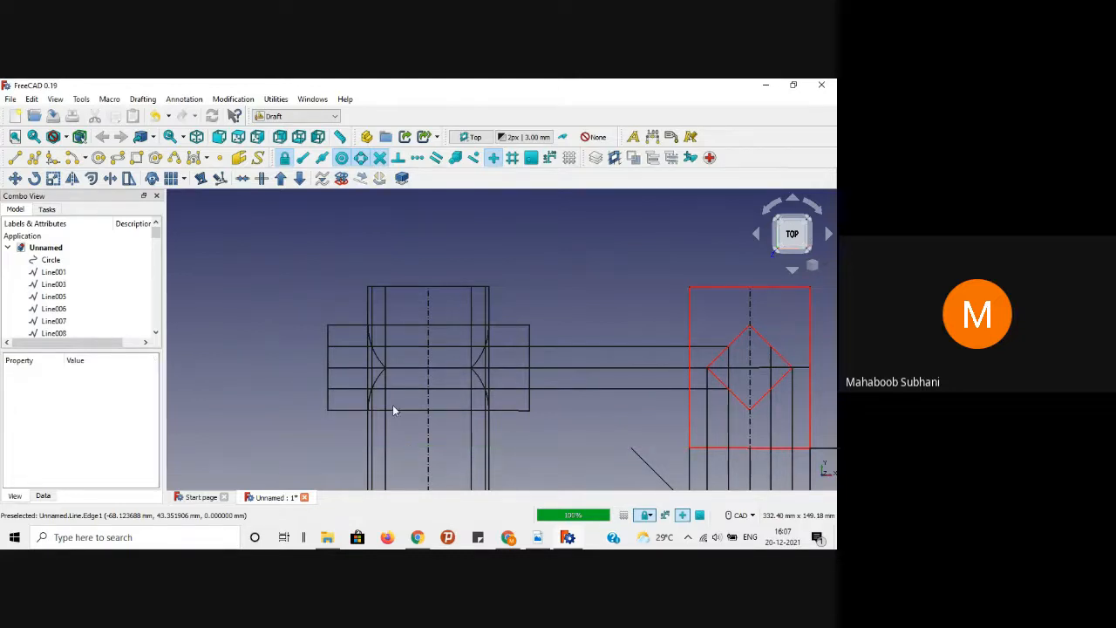
pyautogui.click(304, 158)
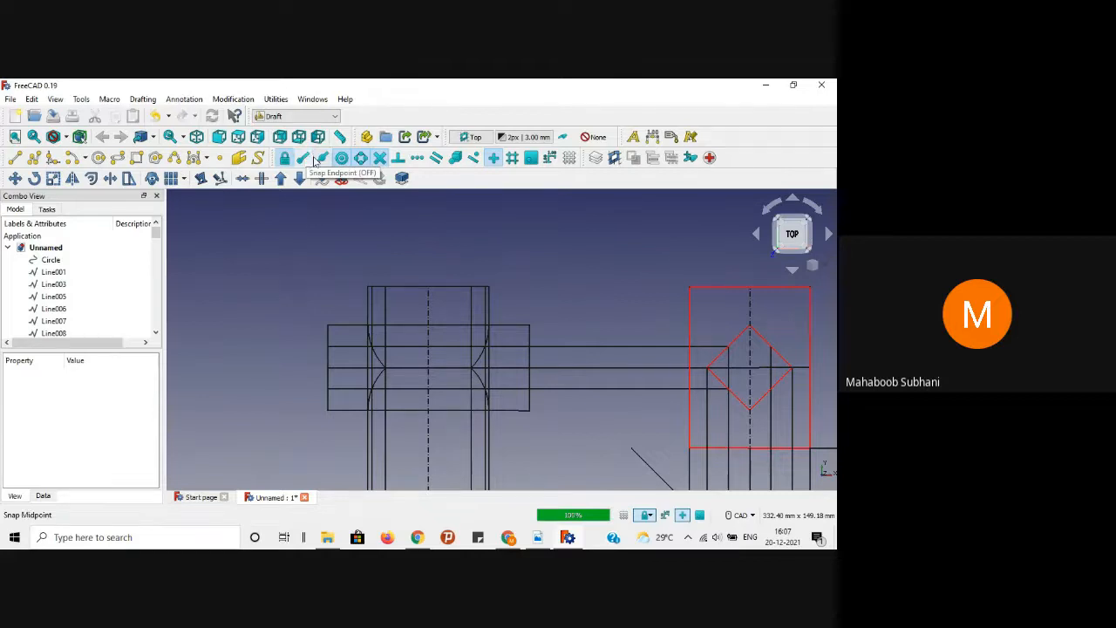
pyautogui.click(13, 157)
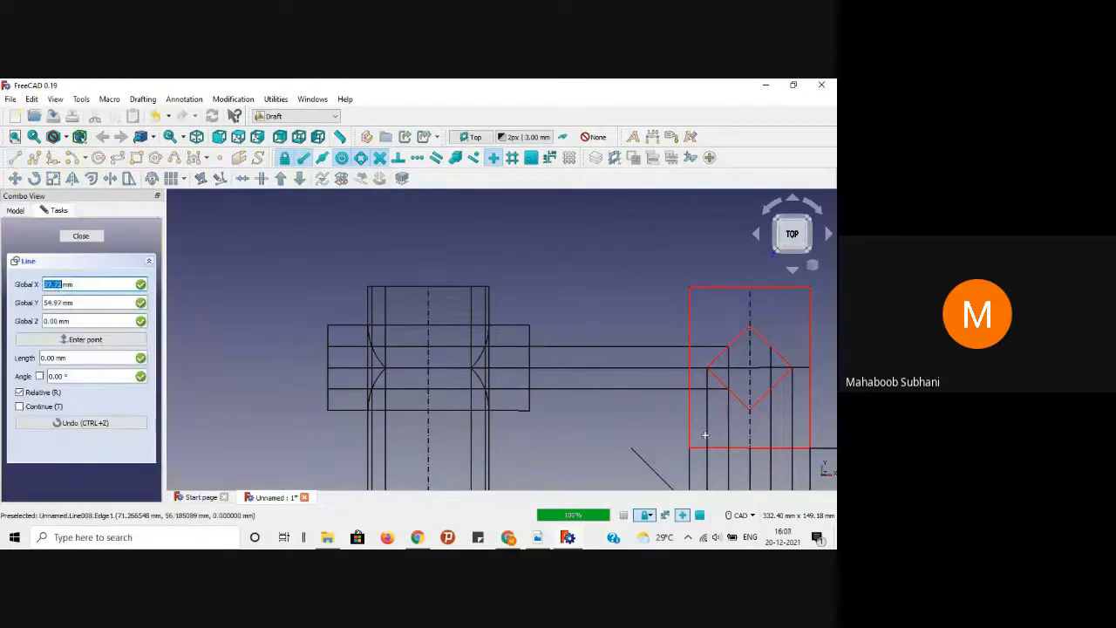
pyautogui.click(688, 448)
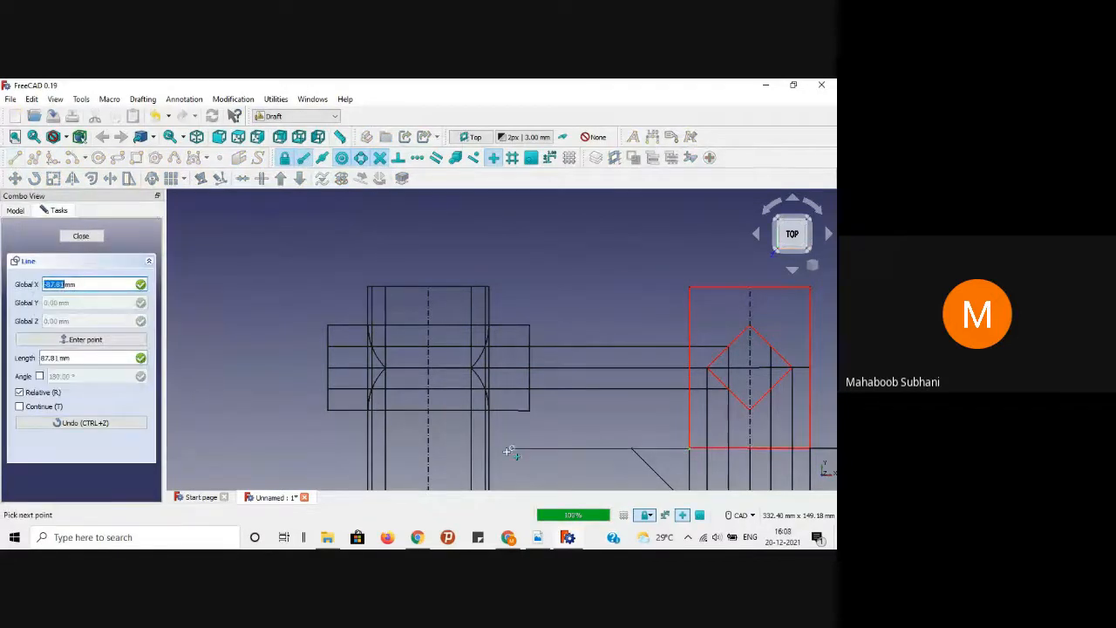
pyautogui.scroll(2, 493, 446)
pyautogui.press('shift')
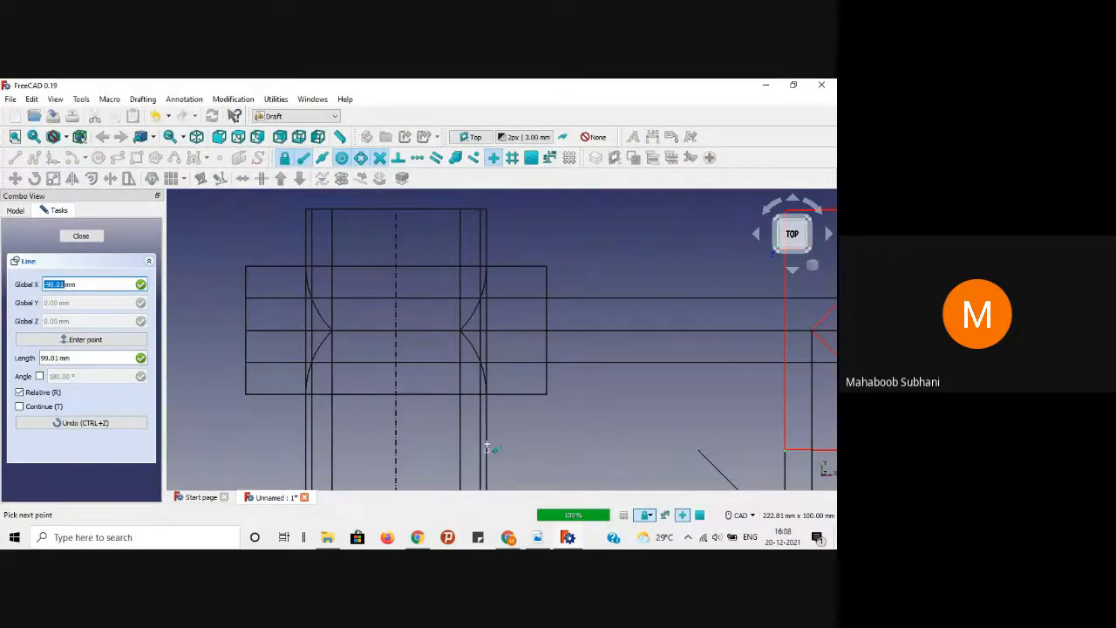
pyautogui.click(486, 447)
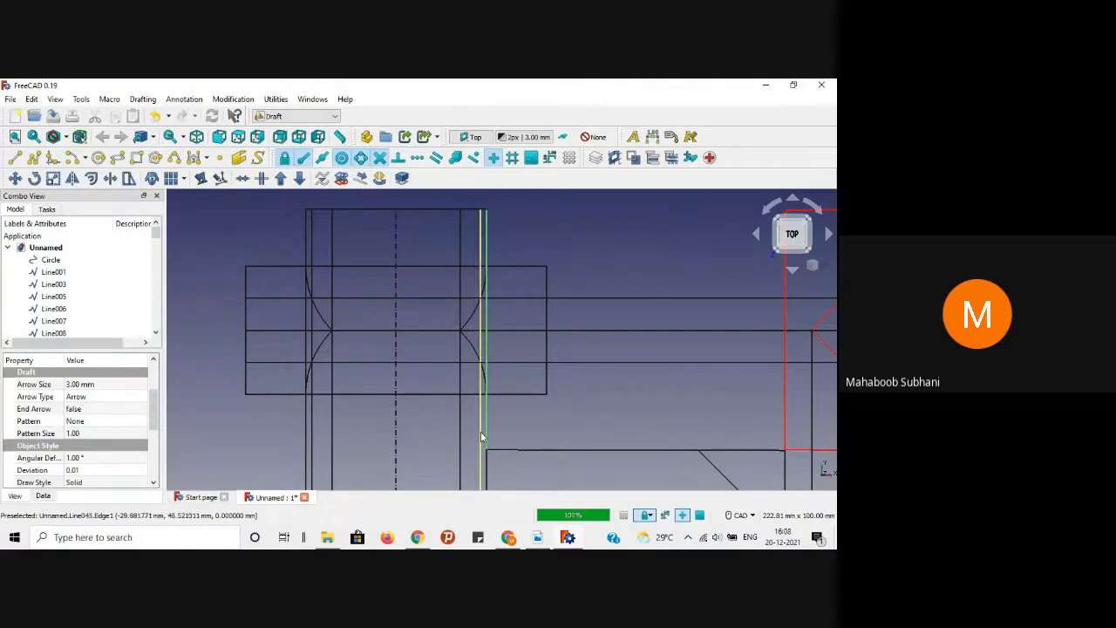
# Step: Continue the base line across the front view and beyond its left edge
pyautogui.press('l')
pyautogui.press('i')
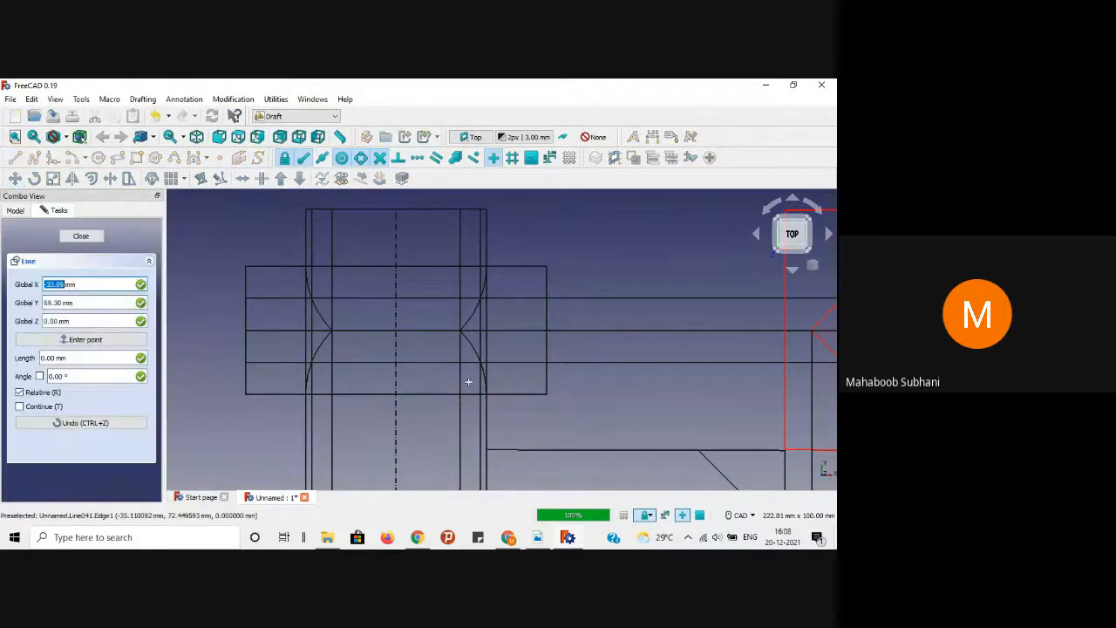
pyautogui.click(486, 443)
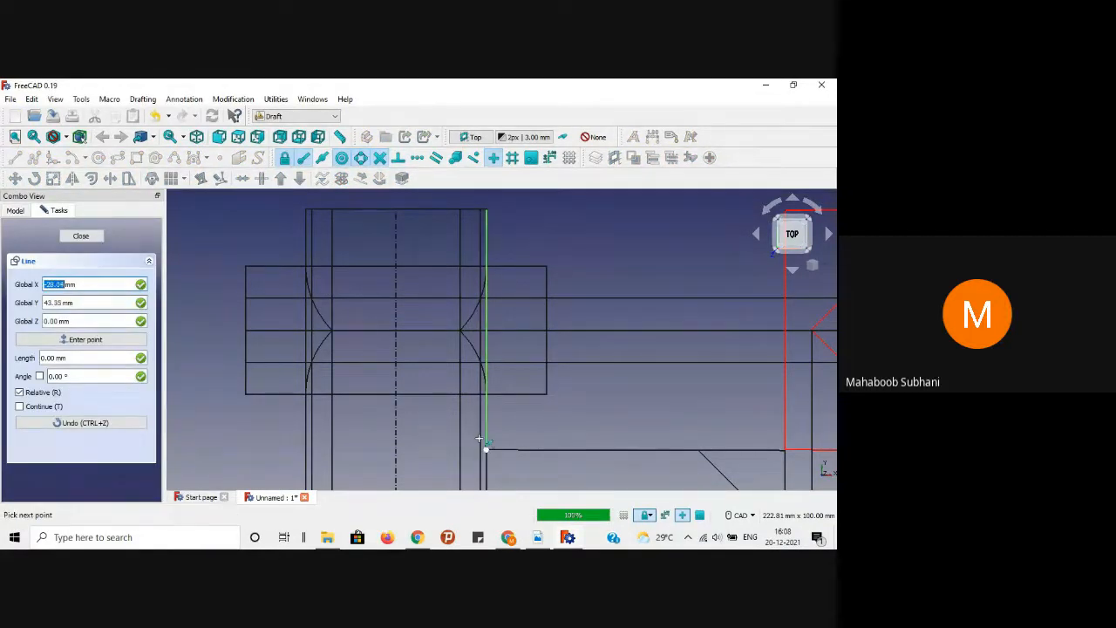
pyautogui.click(306, 445)
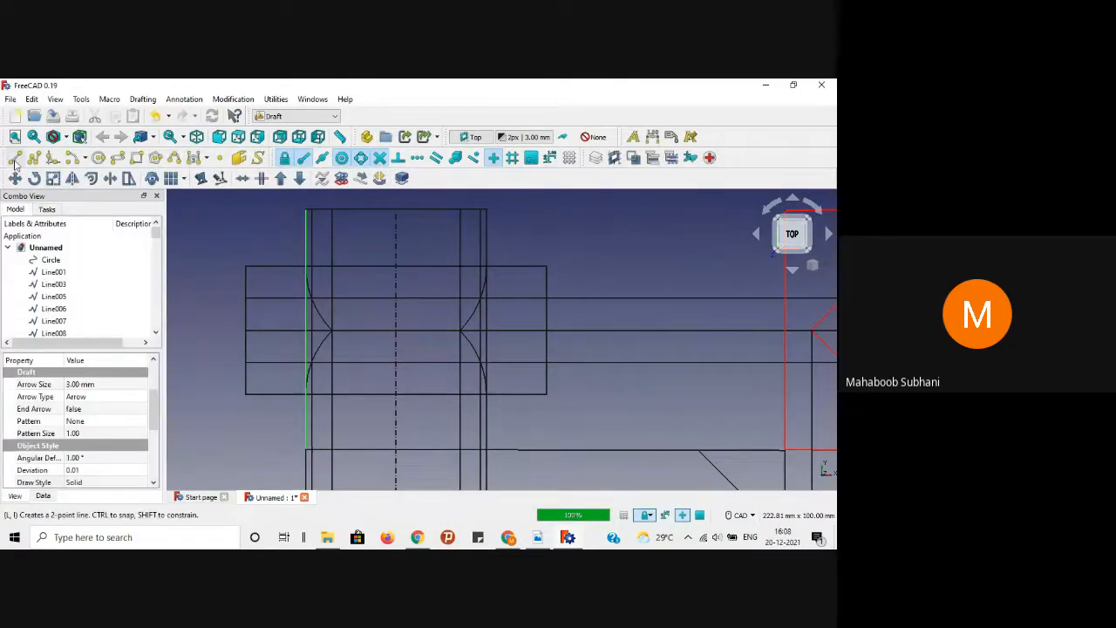
pyautogui.click(14, 157)
pyautogui.scroll(-1, 269, 389)
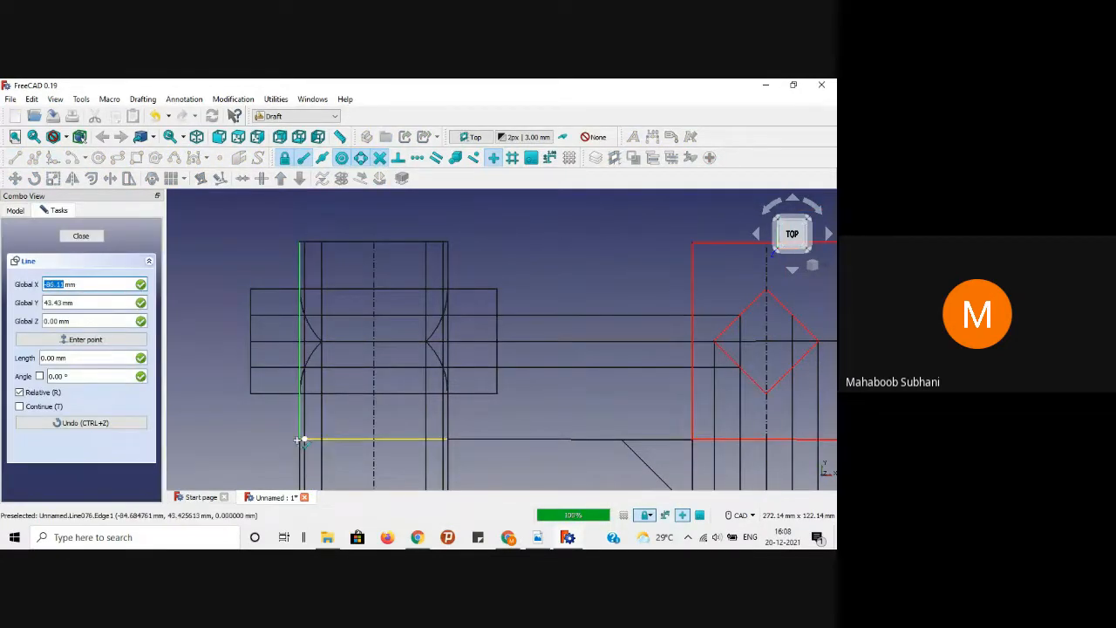
pyautogui.click(300, 438)
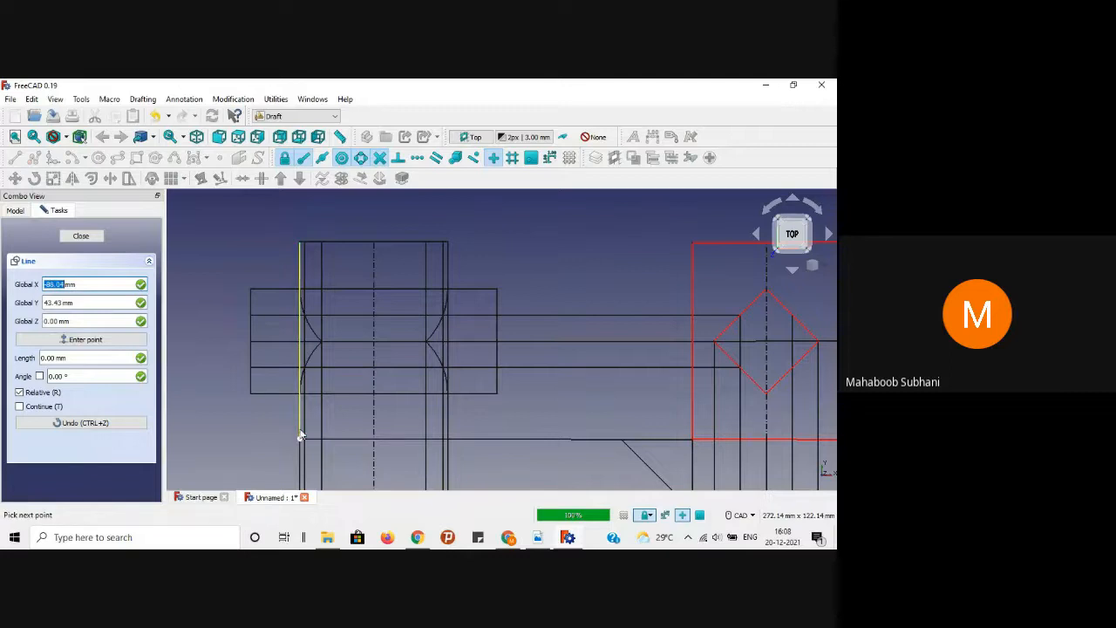
pyautogui.click(196, 438)
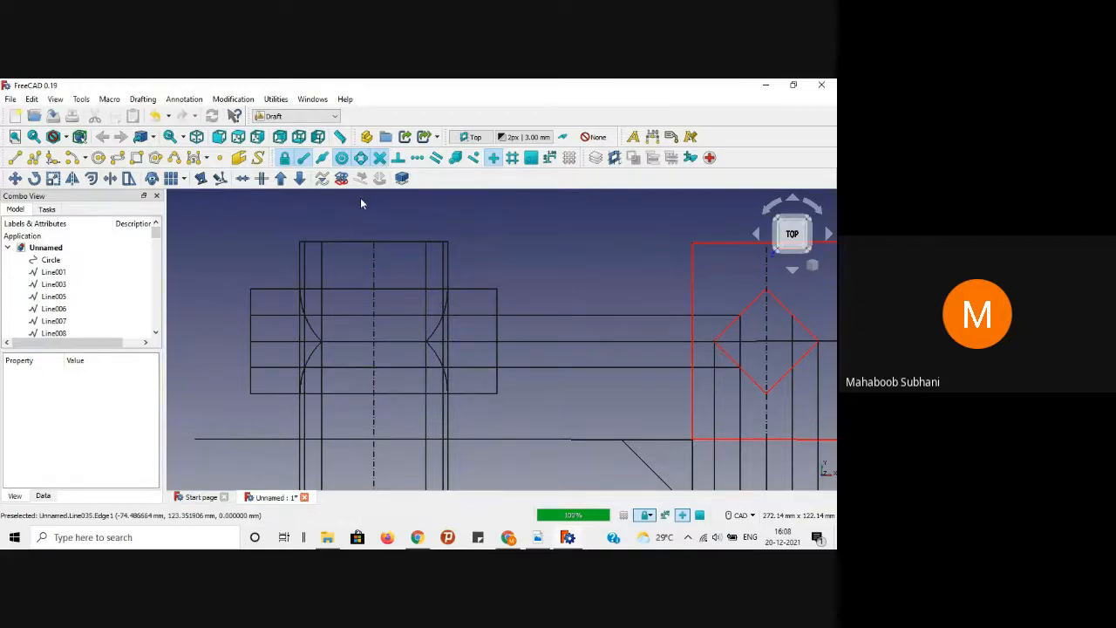
# Step: Select the front view's top edge and compare against the PDF reference
pyautogui.click(345, 242)
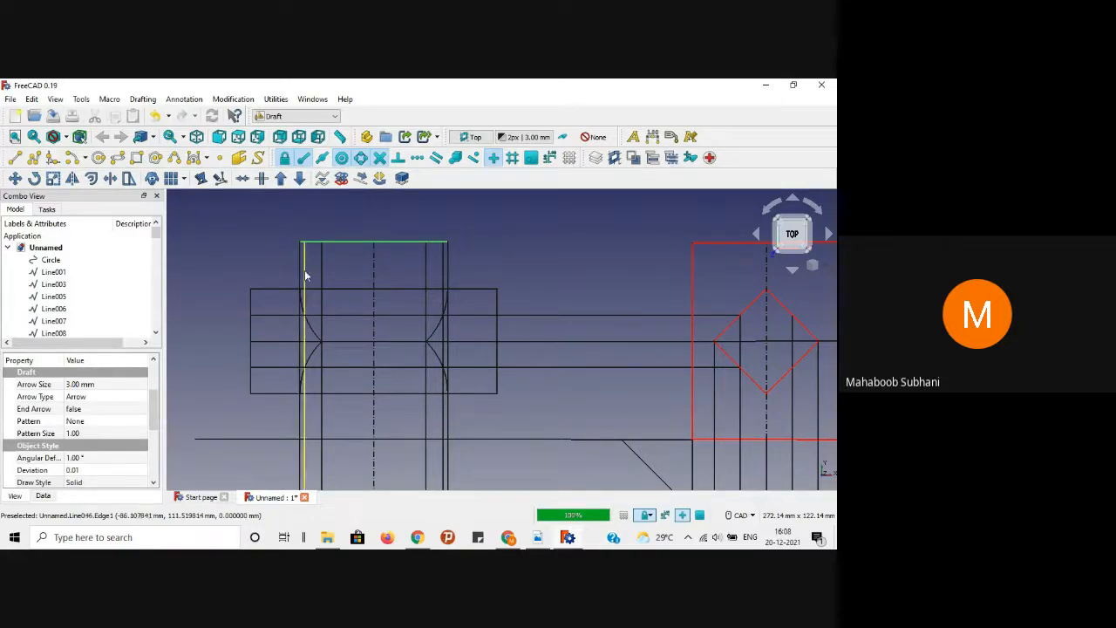
pyautogui.click(538, 536)
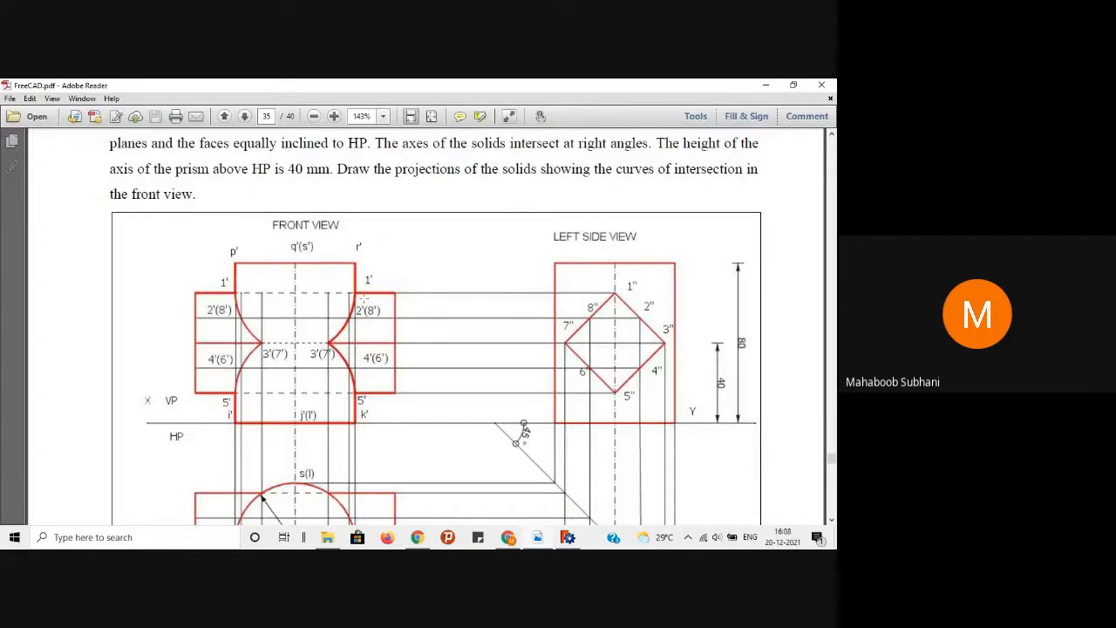
pyautogui.click(766, 85)
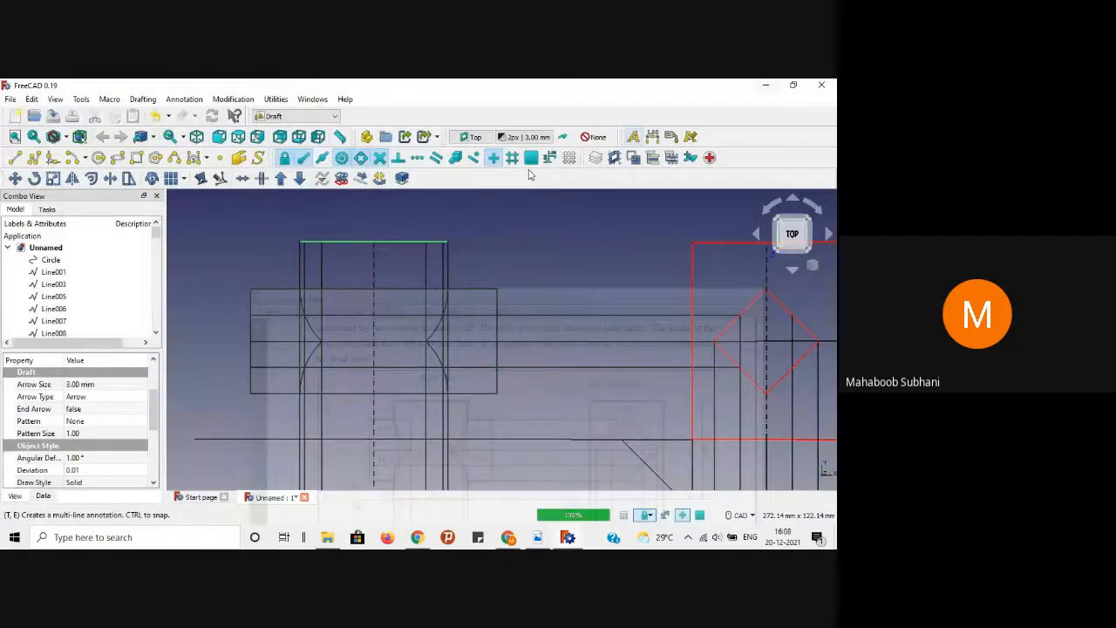
# Step: Trim the two left vertical lines back to the prism's top edge with Trimex
pyautogui.scroll(2, 333, 258)
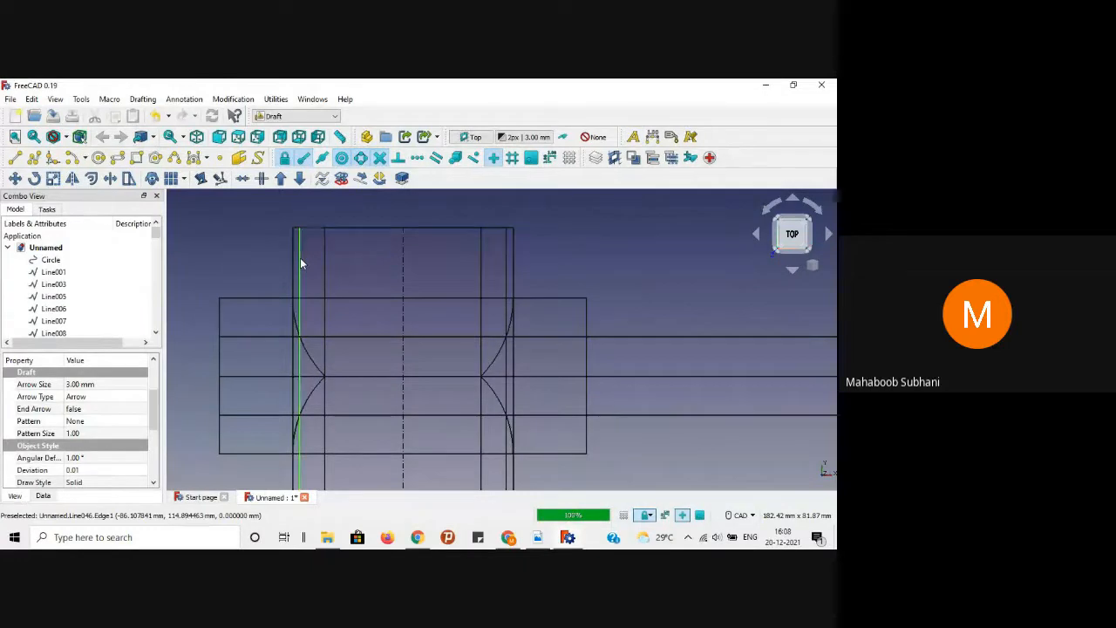
pyautogui.click(110, 178)
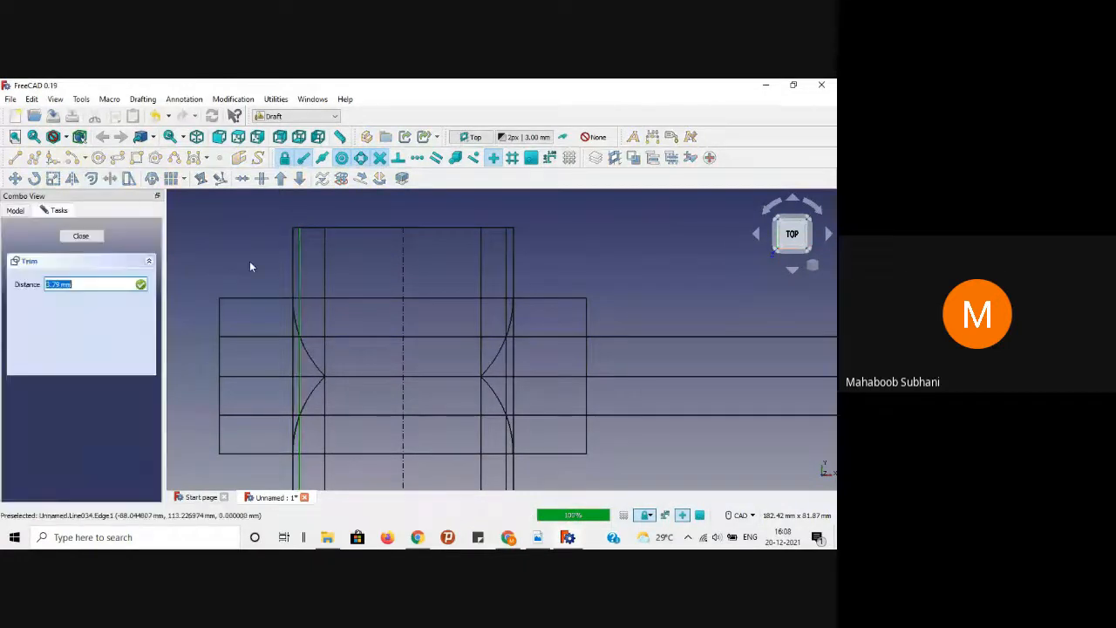
pyautogui.click(311, 295)
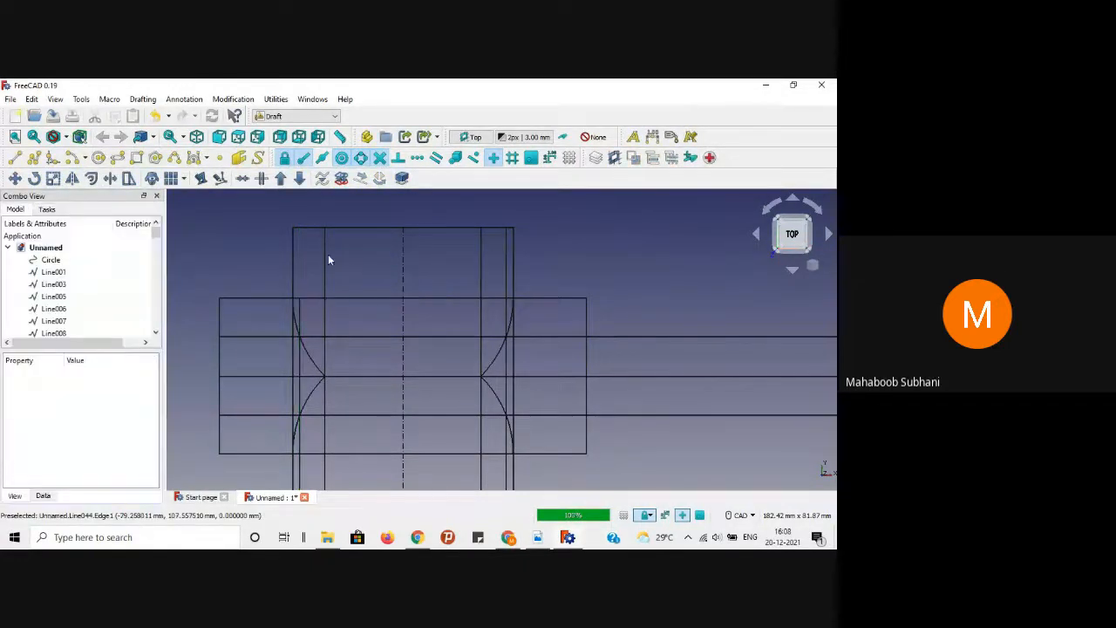
pyautogui.click(326, 259)
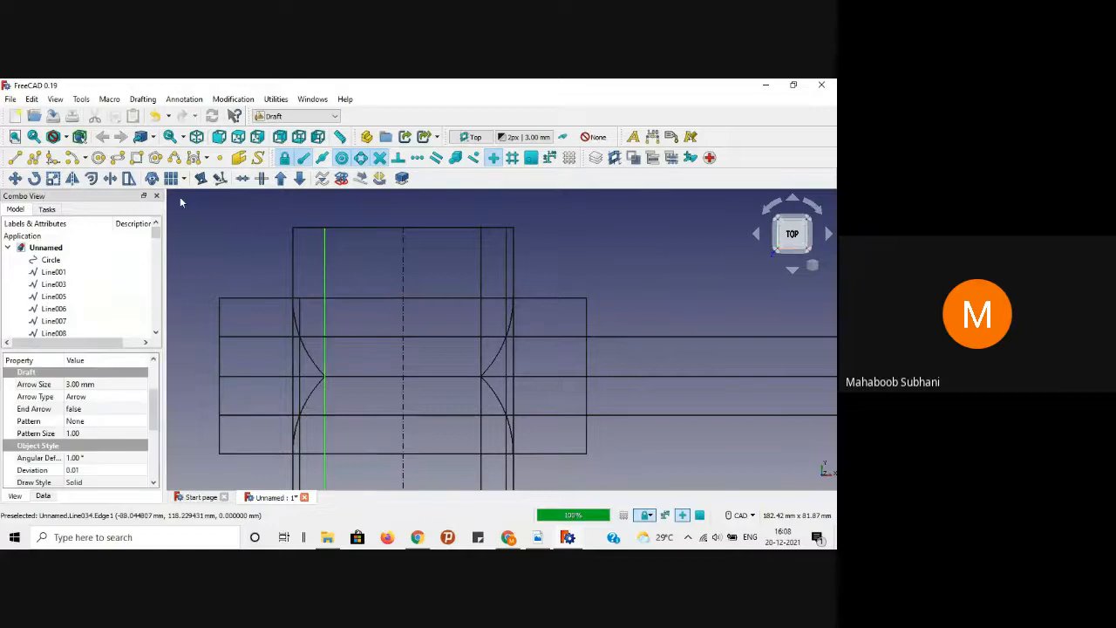
pyautogui.click(110, 178)
pyautogui.click(351, 296)
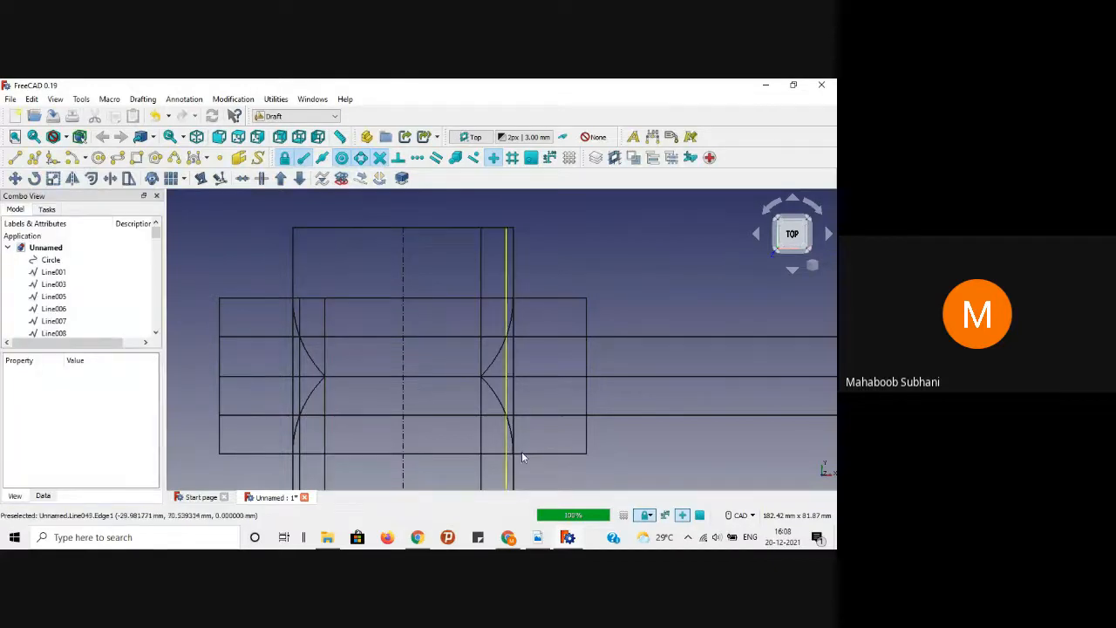
pyautogui.click(538, 538)
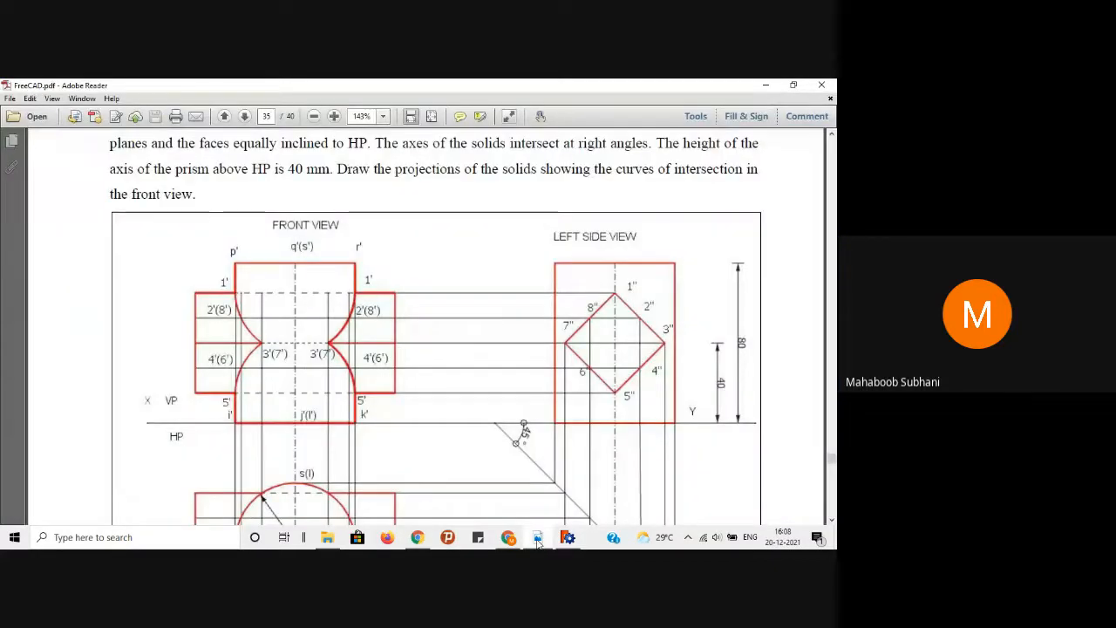
pyautogui.click(537, 542)
# Step: Trim the two right inner vertical lines at the prism's top edge
pyautogui.click(480, 254)
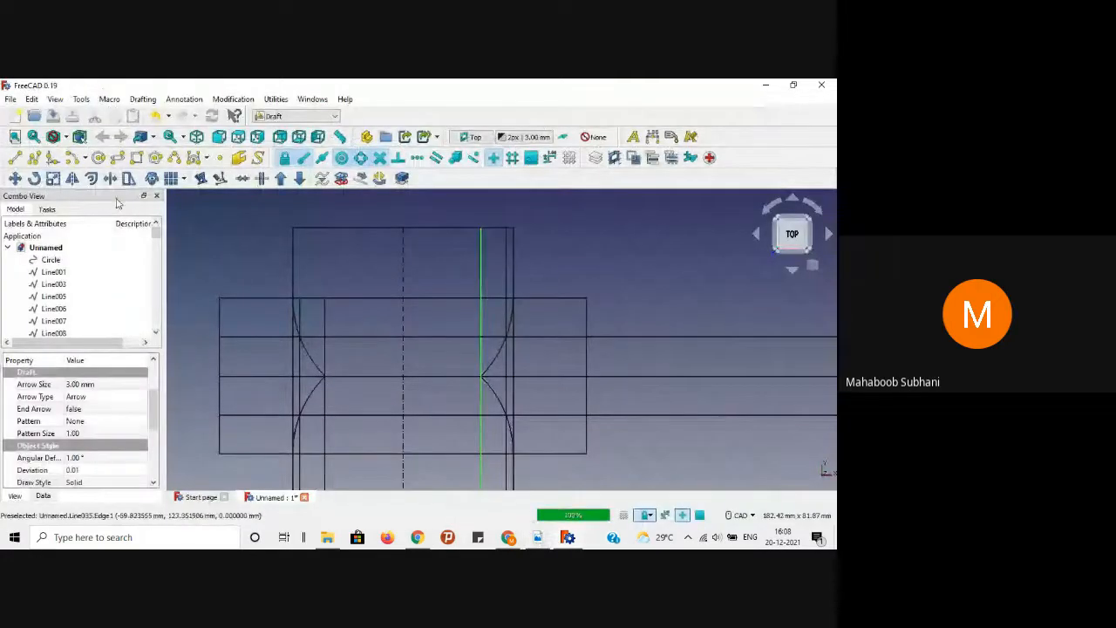
pyautogui.click(110, 178)
pyautogui.click(464, 298)
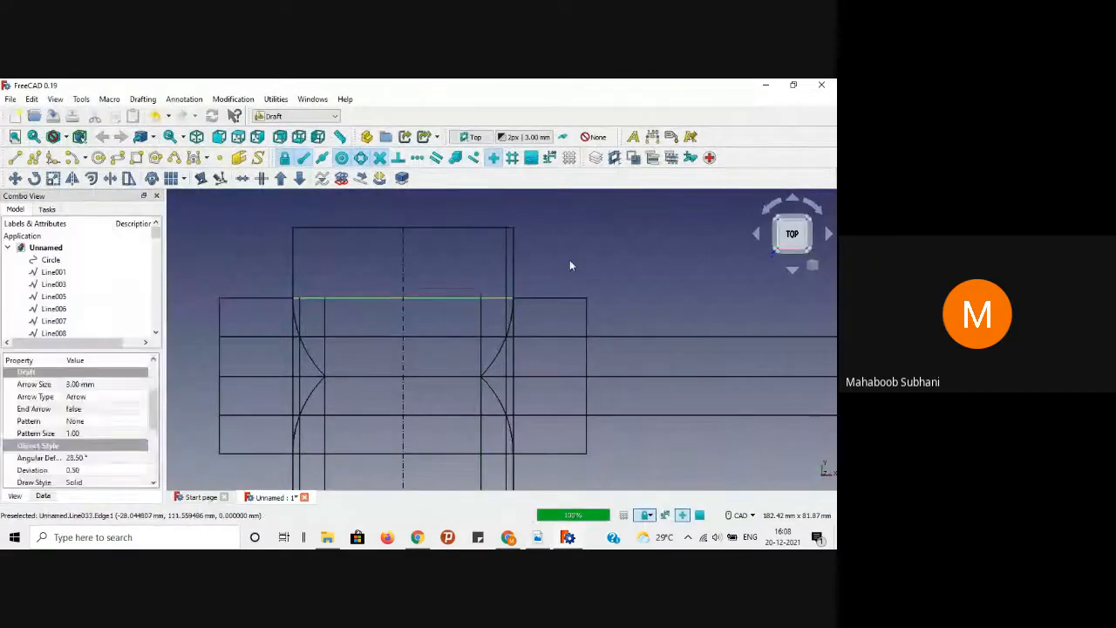
pyautogui.click(507, 262)
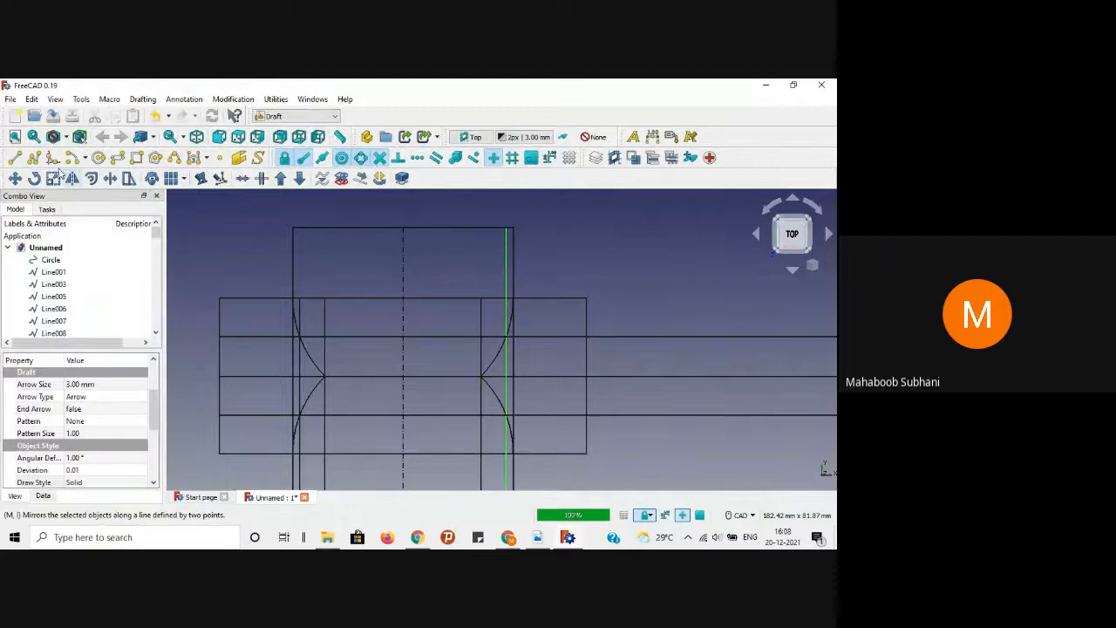
pyautogui.click(113, 178)
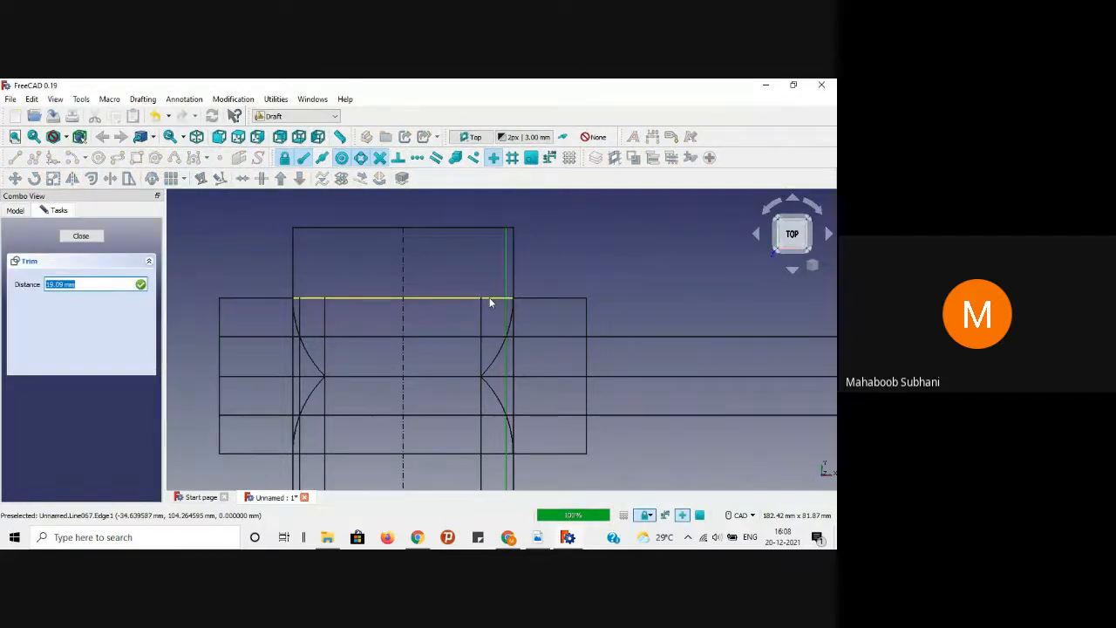
pyautogui.click(490, 297)
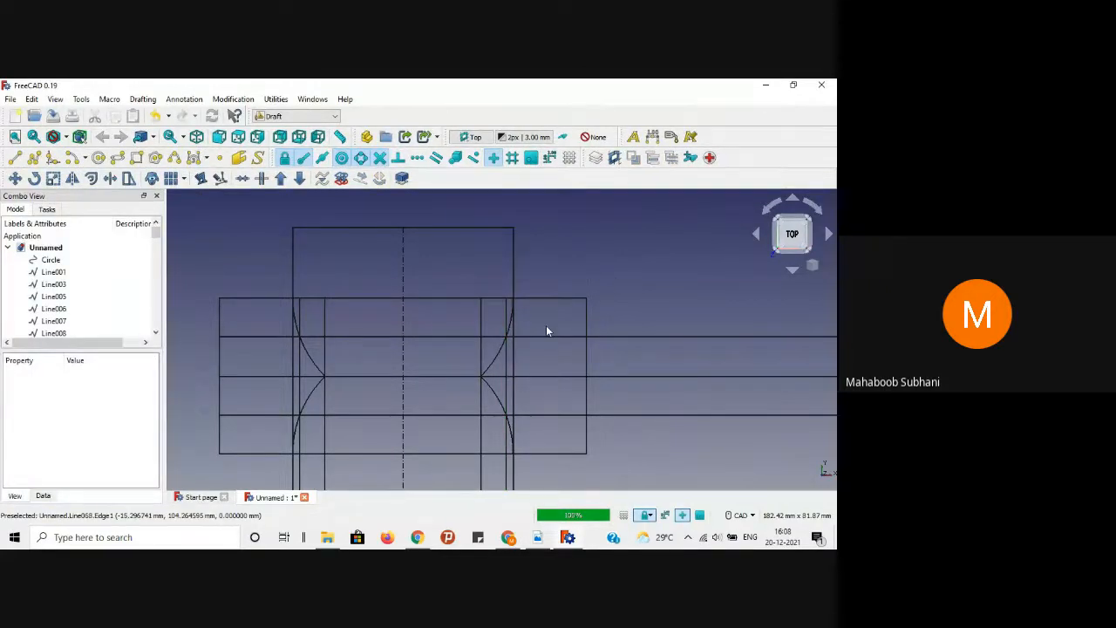
pyautogui.scroll(-2, 546, 326)
pyautogui.scroll(1, 658, 275)
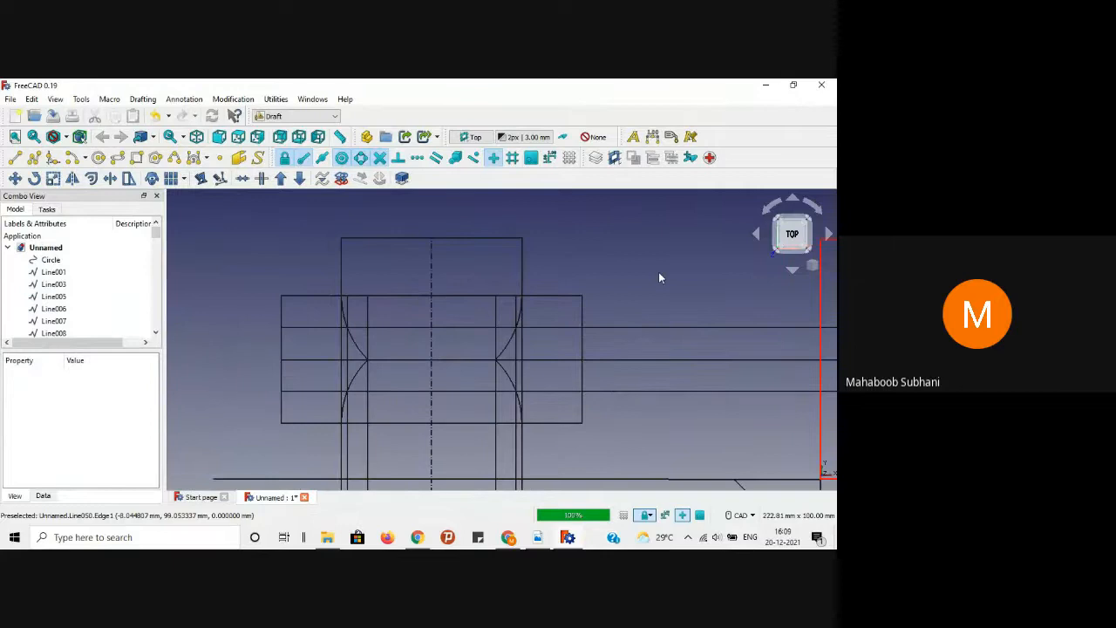
# Step: Delete the right vertical line and draw a left vertical from the top line to the prism's top edge
pyautogui.click(341, 274)
pyautogui.click(343, 273)
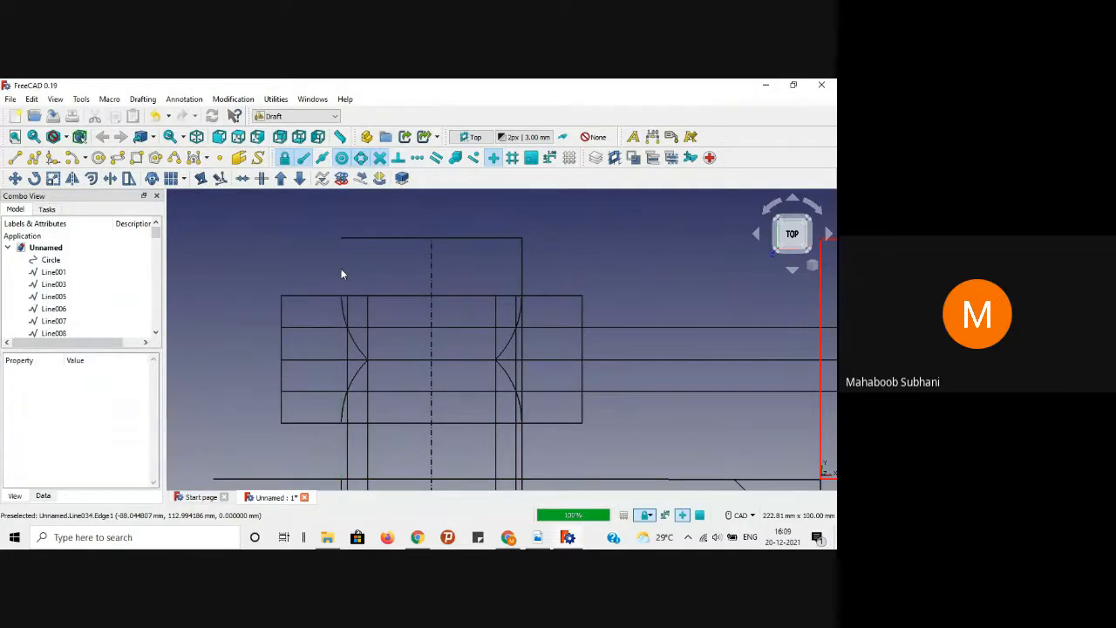
pyautogui.click(523, 274)
pyautogui.press('Delete')
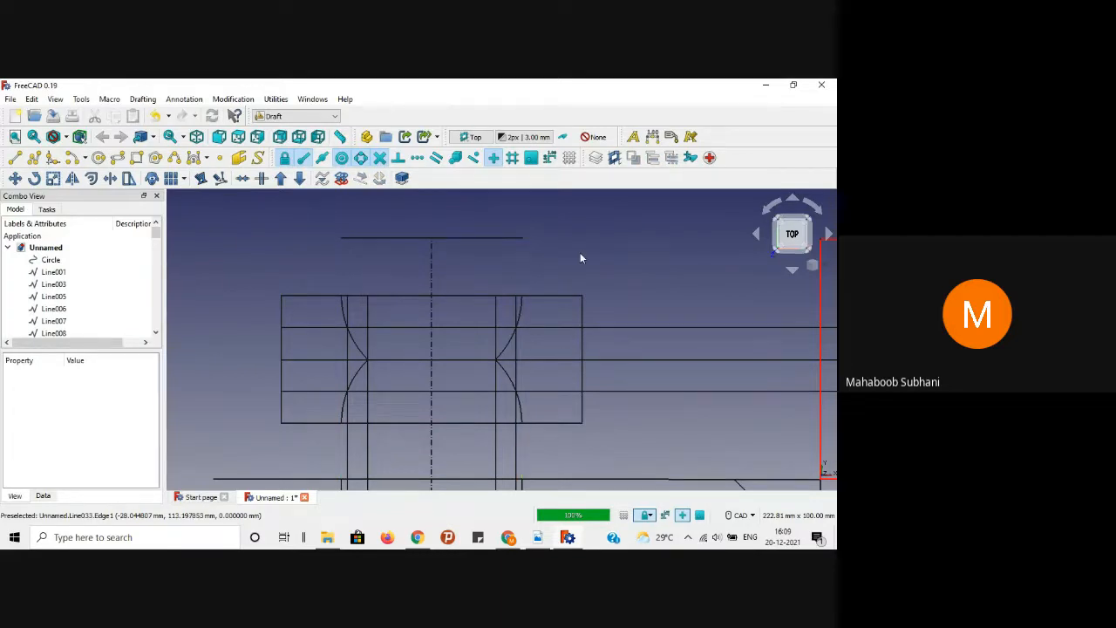
pyautogui.click(14, 158)
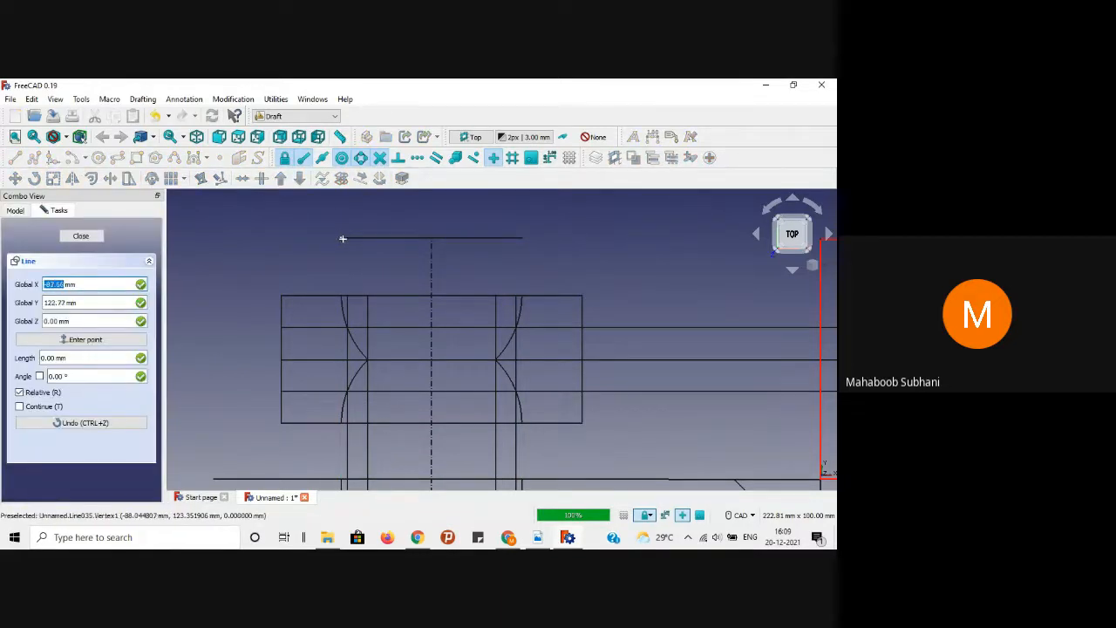
pyautogui.click(341, 238)
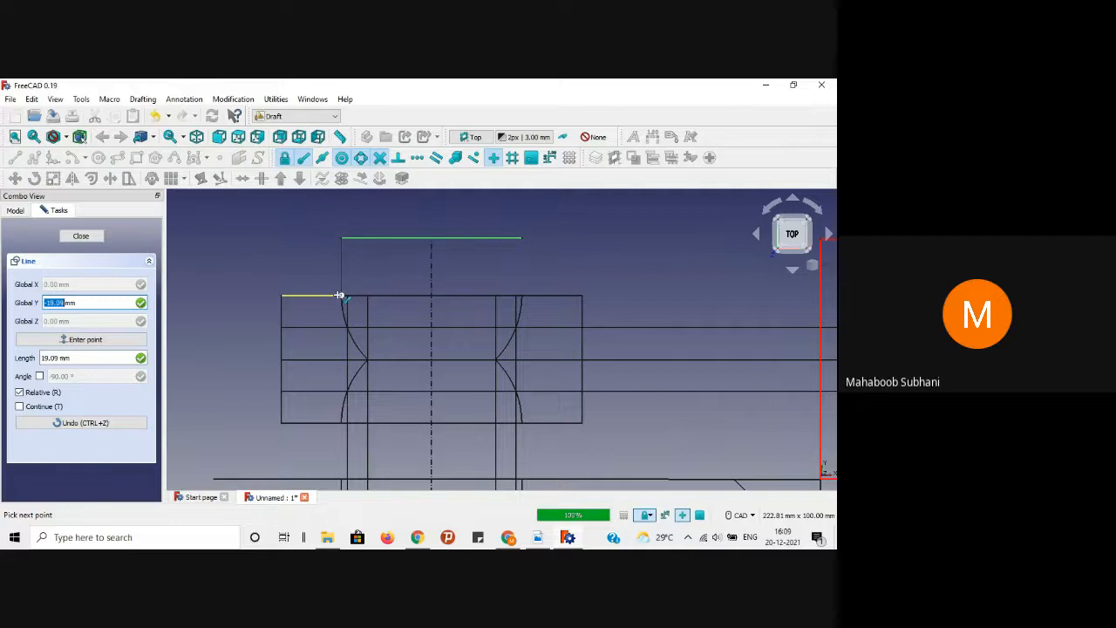
pyautogui.click(340, 296)
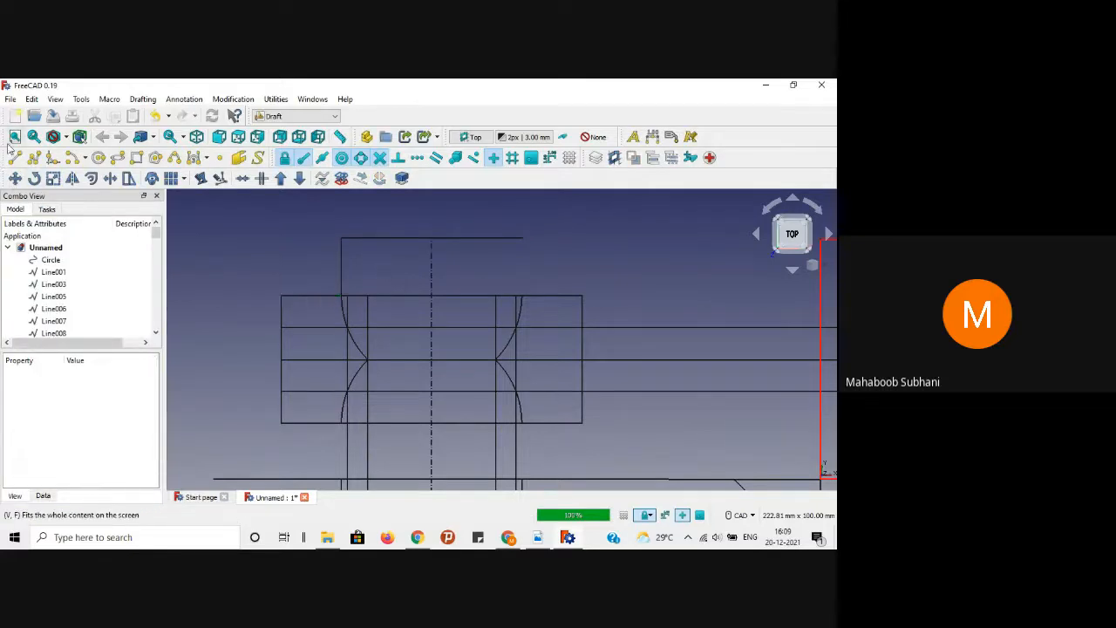
pyautogui.click(540, 537)
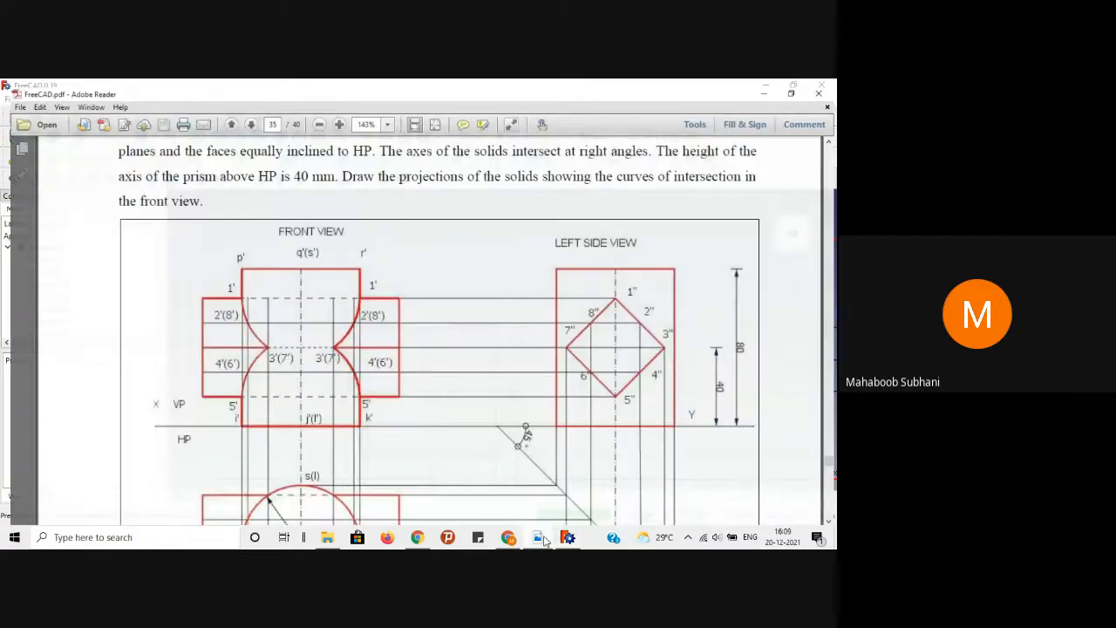
pyautogui.click(540, 537)
# Step: Draw left-side vertical lines joining the intersection curve ends to the edges below
pyautogui.press('l')
pyautogui.press('i')
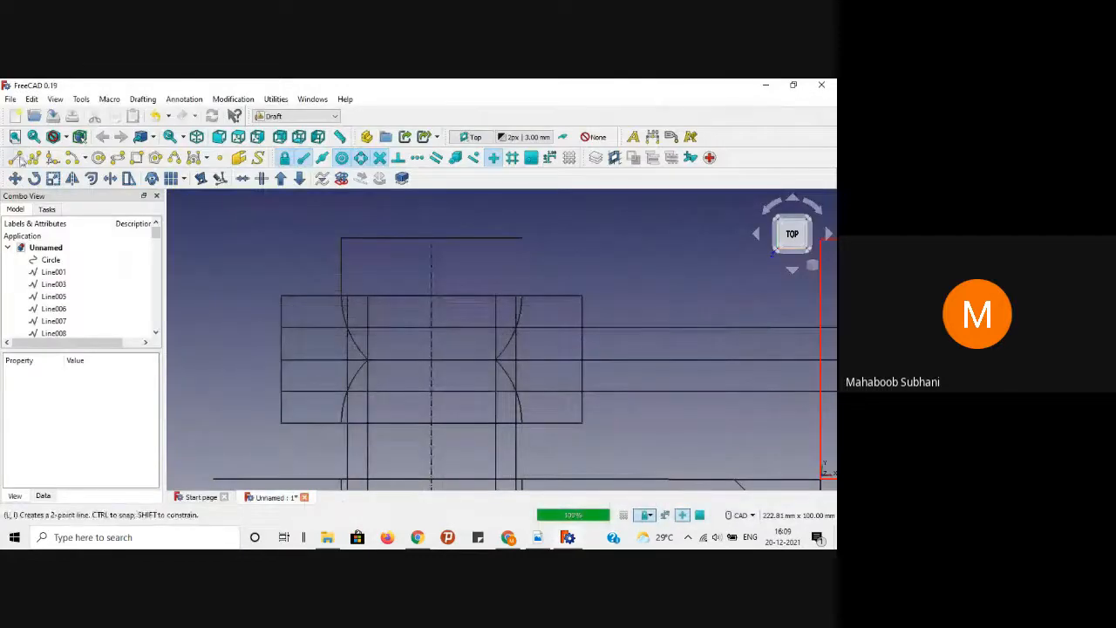
pyautogui.scroll(3, 329, 282)
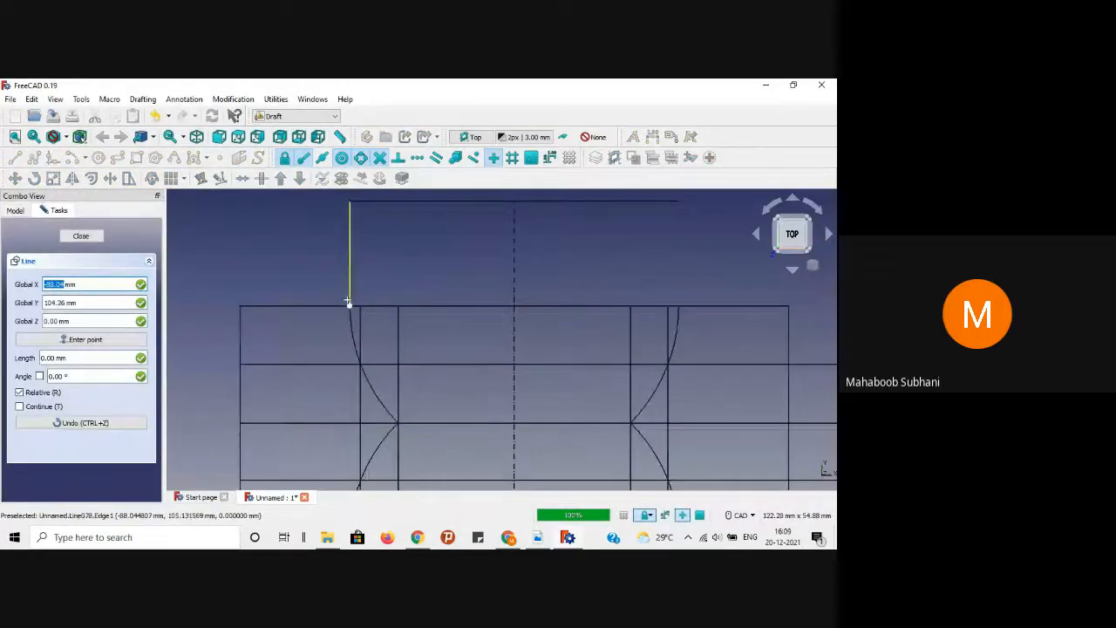
pyautogui.click(349, 300)
pyautogui.scroll(-2, 337, 336)
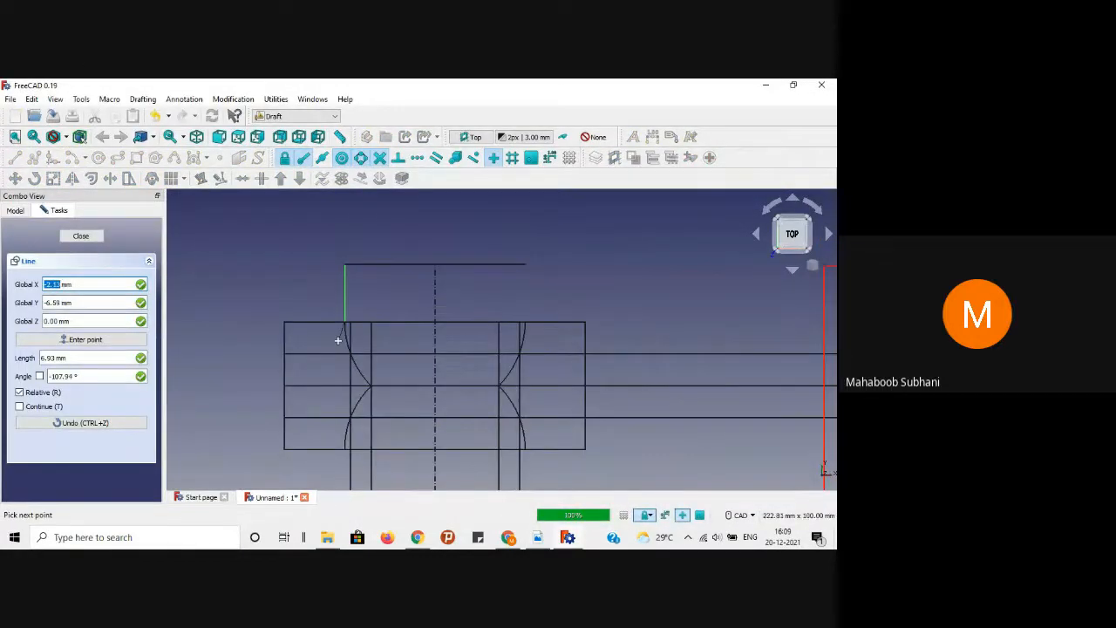
pyautogui.click(345, 447)
pyautogui.scroll(-2, 346, 444)
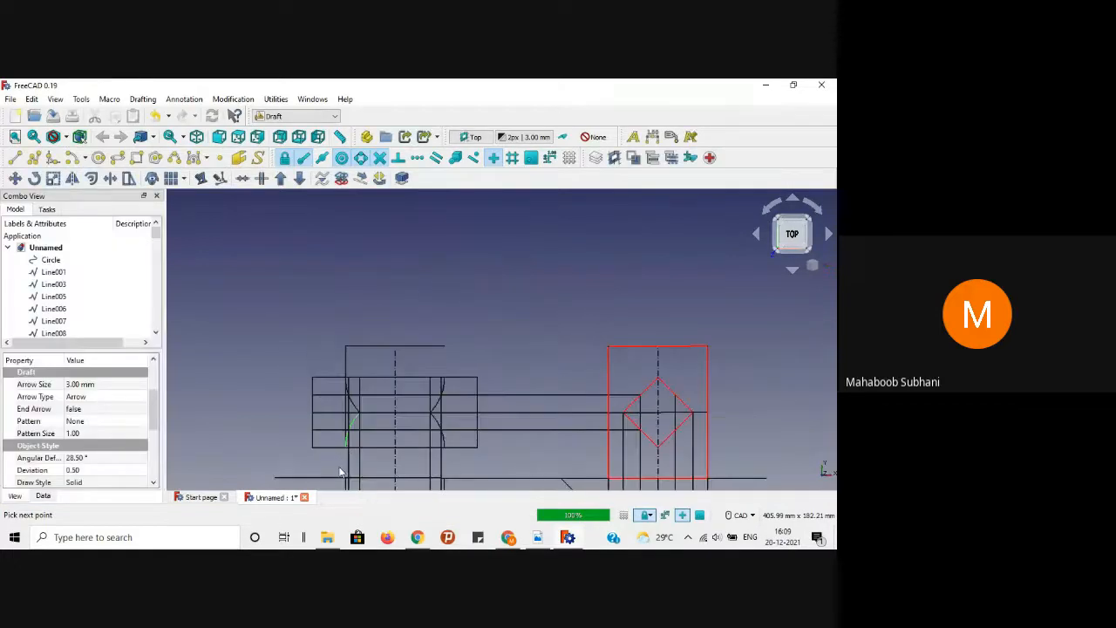
pyautogui.scroll(4, 336, 454)
pyautogui.click(330, 437)
pyautogui.scroll(-1, 331, 436)
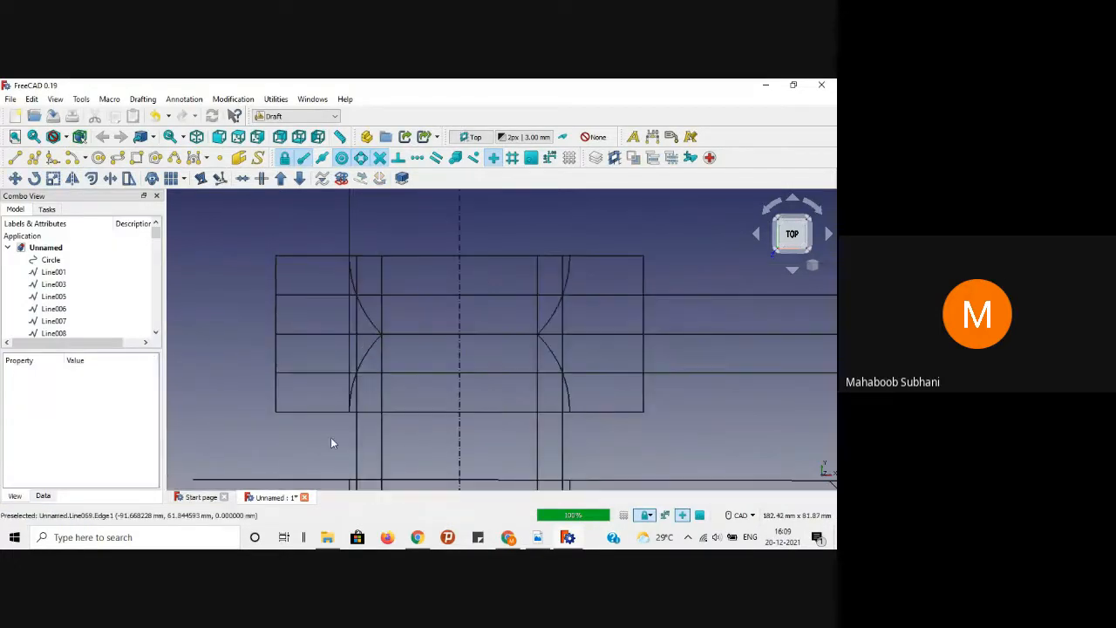
pyautogui.click(15, 157)
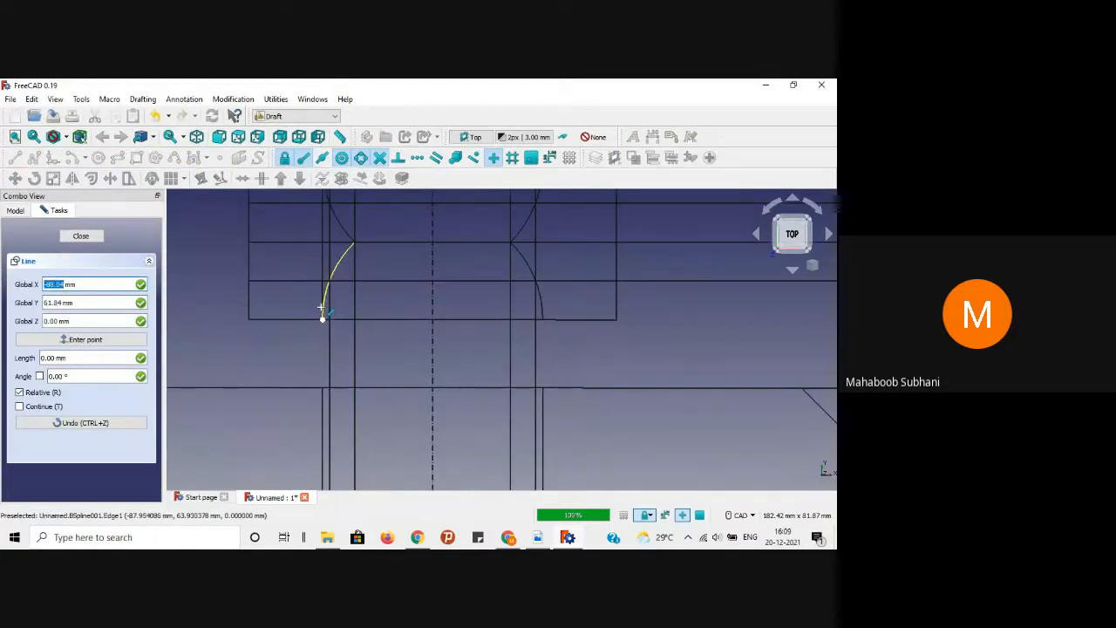
pyautogui.click(322, 317)
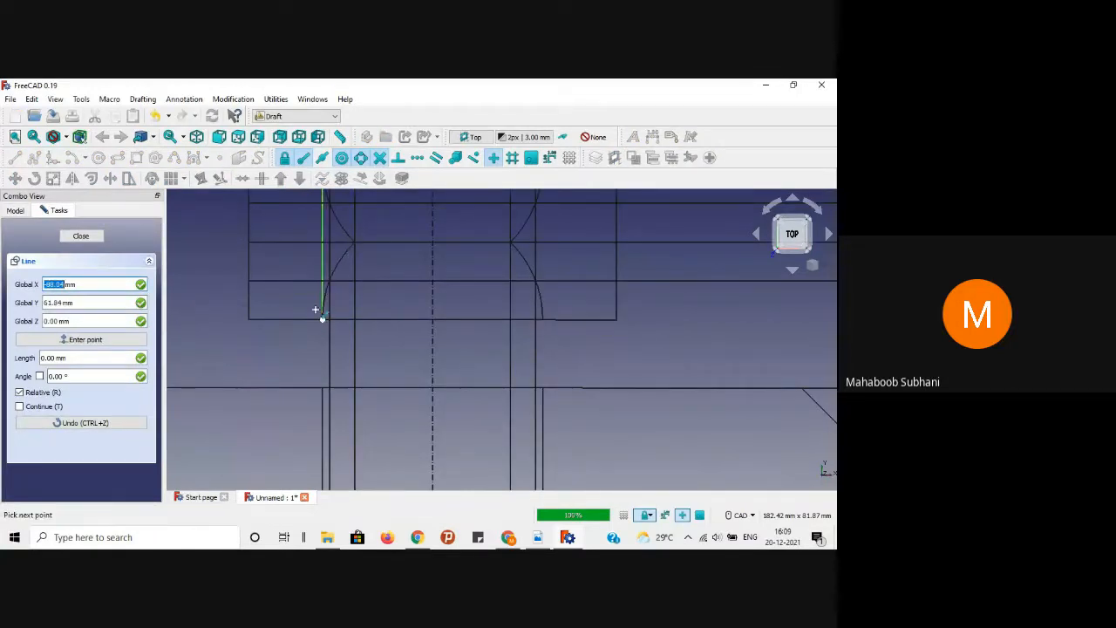
pyautogui.click(323, 389)
pyautogui.moveTo(573, 324); pyautogui.dragTo(518, 399, button='middle')
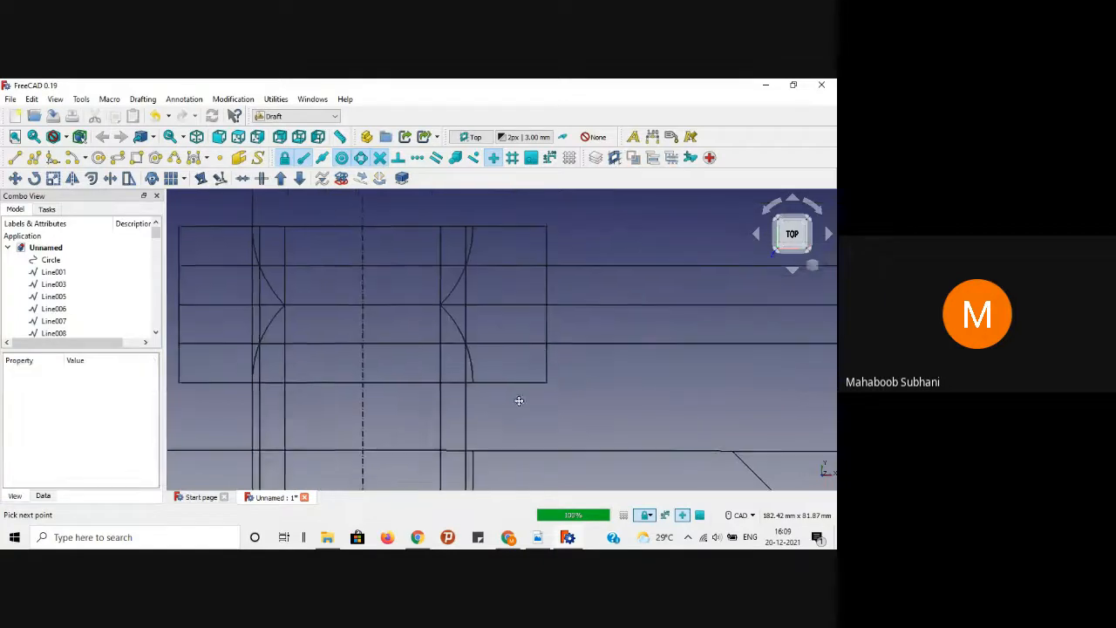
pyautogui.scroll(-4, 557, 263)
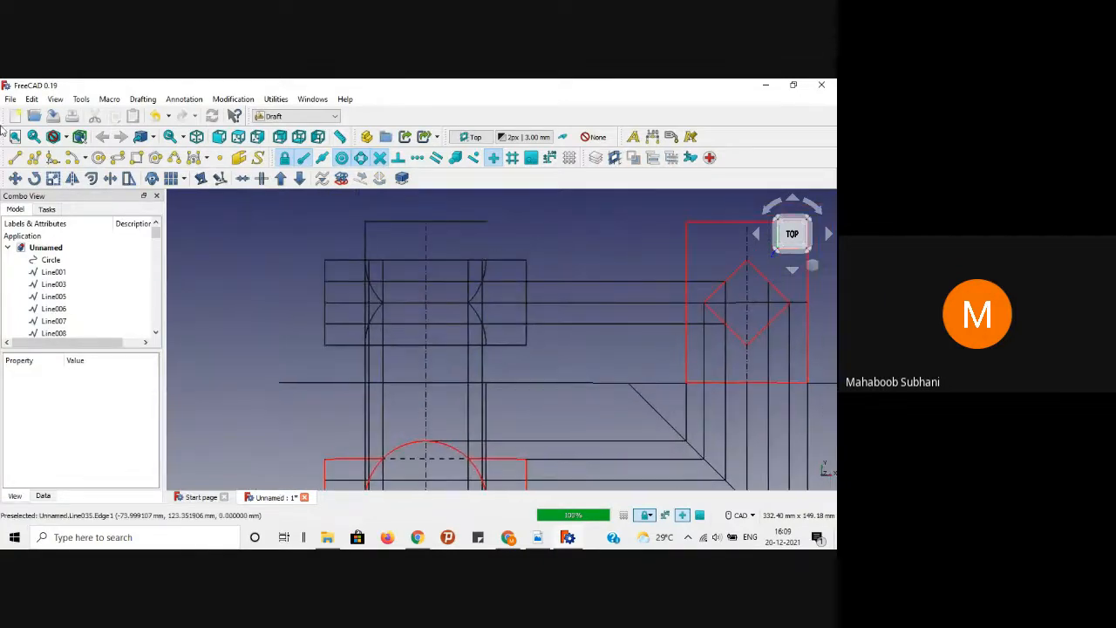
# Step: Draw right-side verticals from the top line to the right curve and from the arc end to the bottom edge
pyautogui.click(17, 159)
pyautogui.scroll(3, 518, 236)
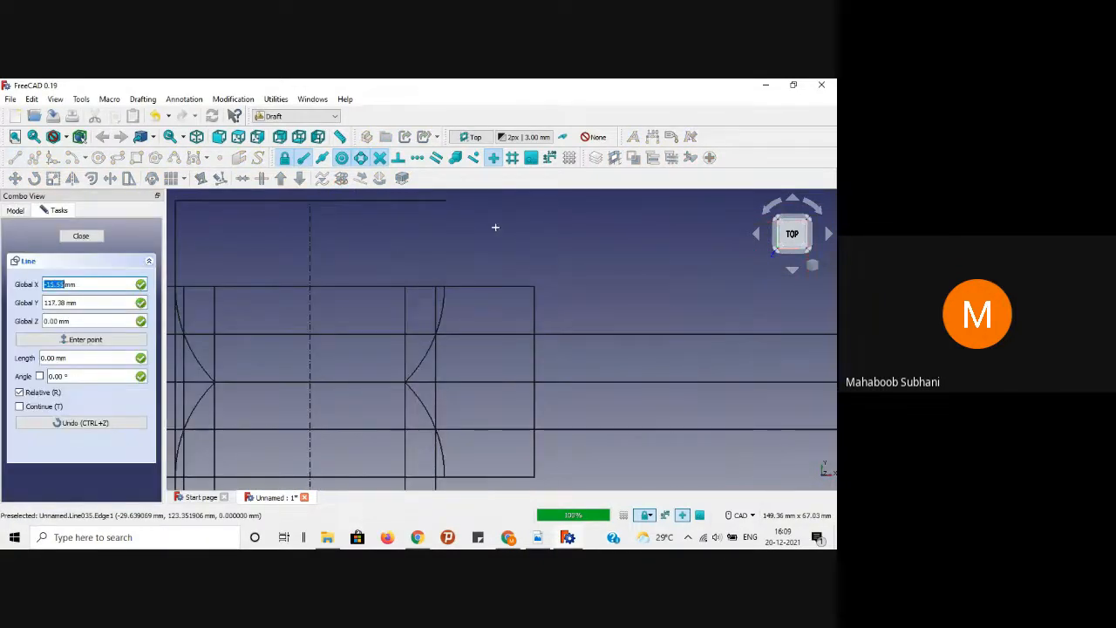
pyautogui.click(444, 202)
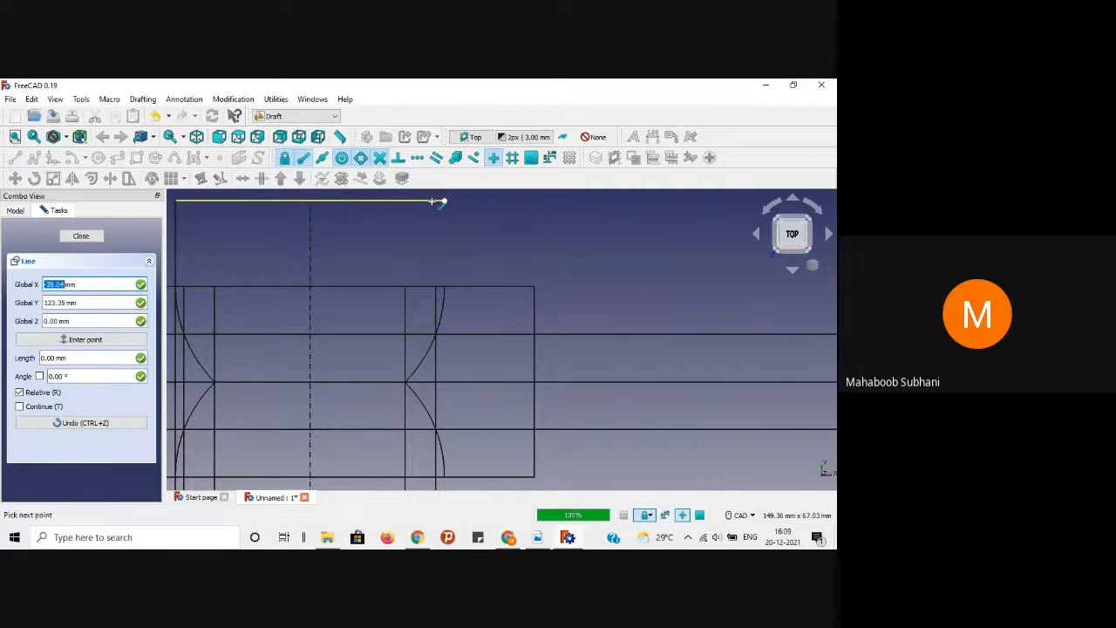
pyautogui.click(446, 287)
pyautogui.click(446, 320)
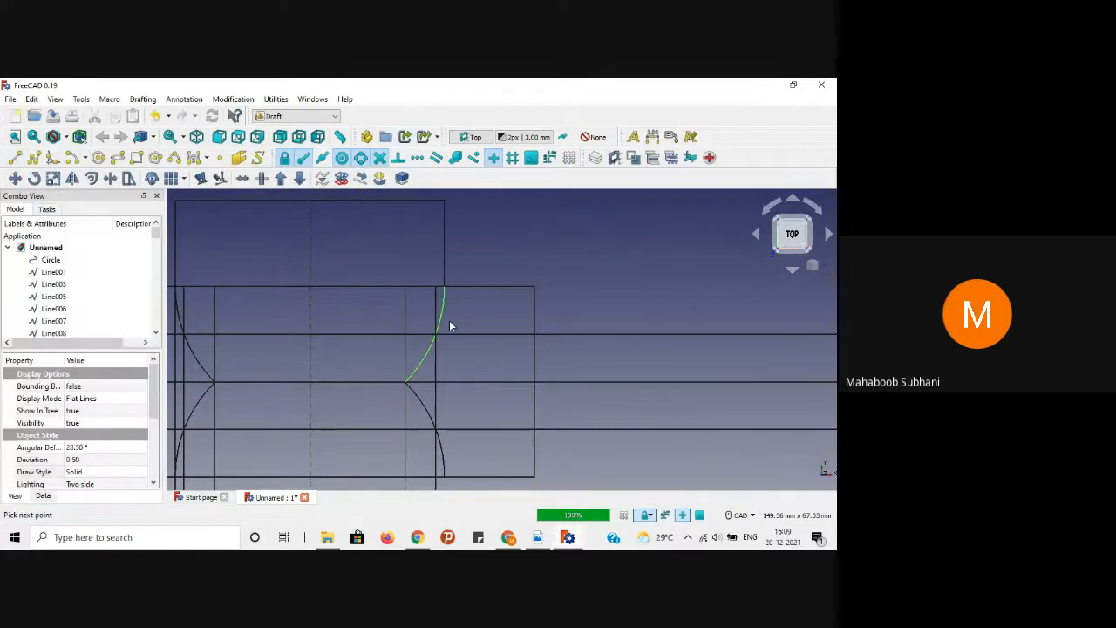
pyautogui.click(64, 179)
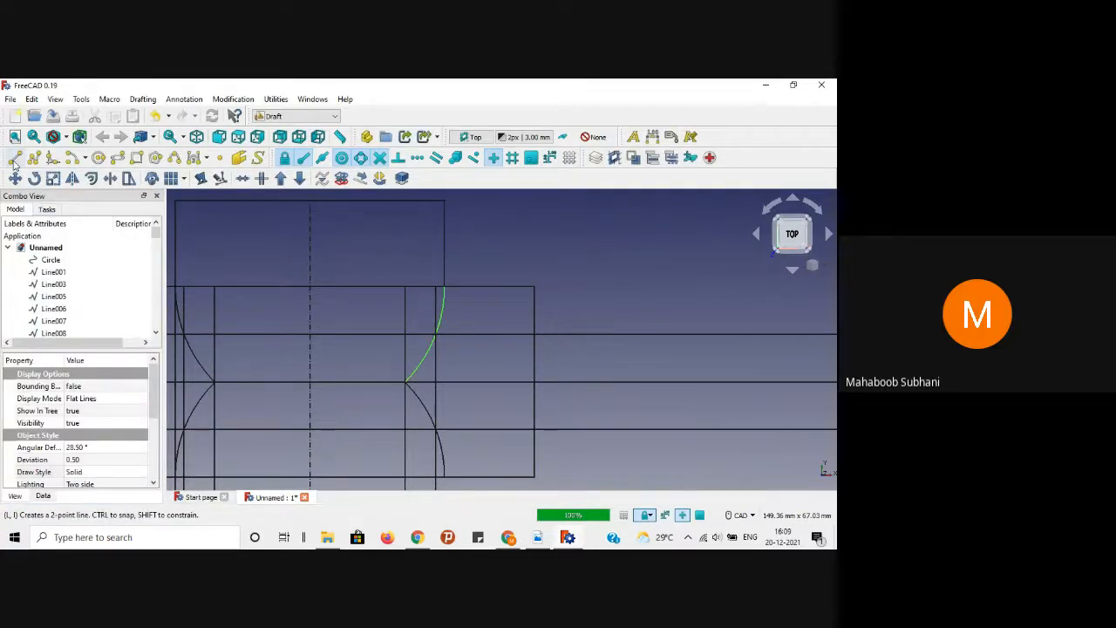
pyautogui.click(444, 282)
pyautogui.scroll(-2, 444, 378)
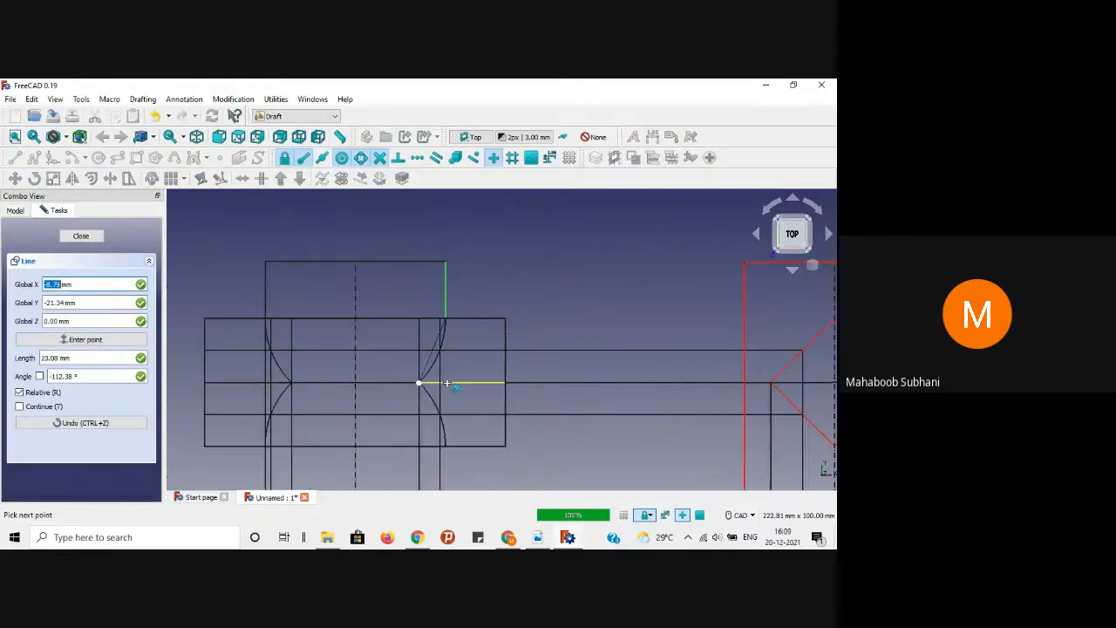
pyautogui.scroll(3, 446, 442)
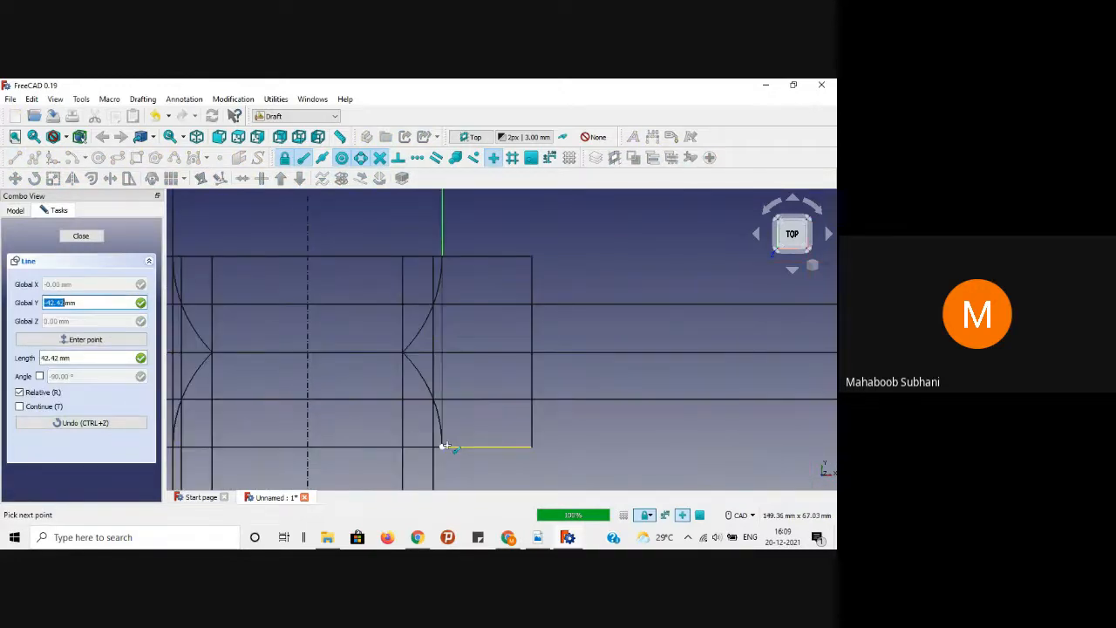
pyautogui.click(446, 446)
# Step: Add a final vertical from the lower arc end down to the bottom edge
pyautogui.scroll(-2, 454, 412)
pyautogui.moveTo(561, 439); pyautogui.dragTo(564, 351, button='middle')
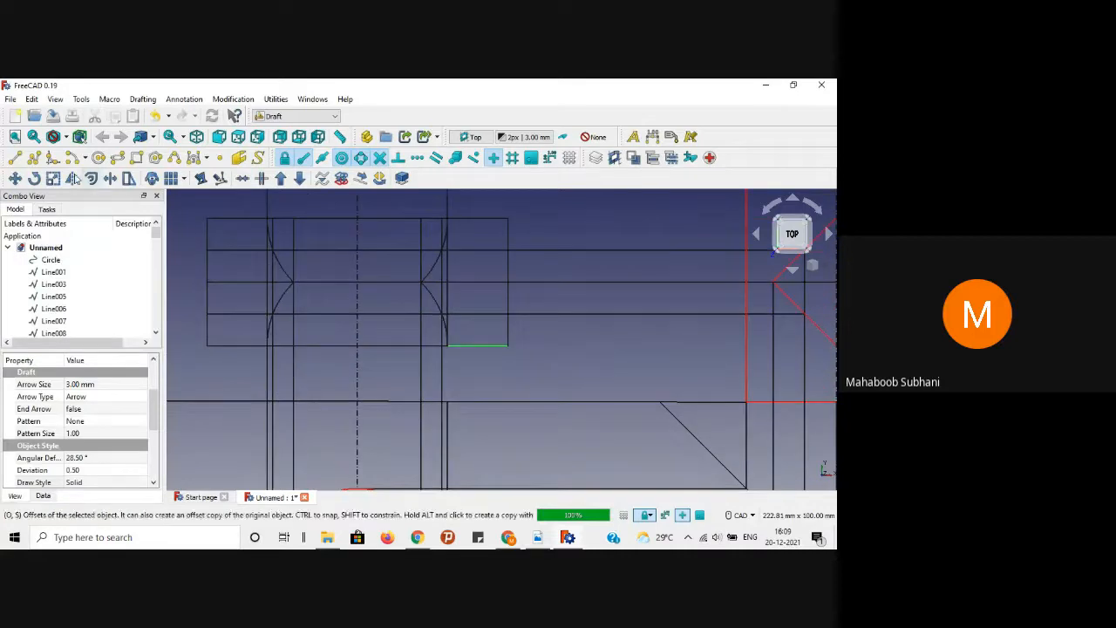
pyautogui.click(530, 357)
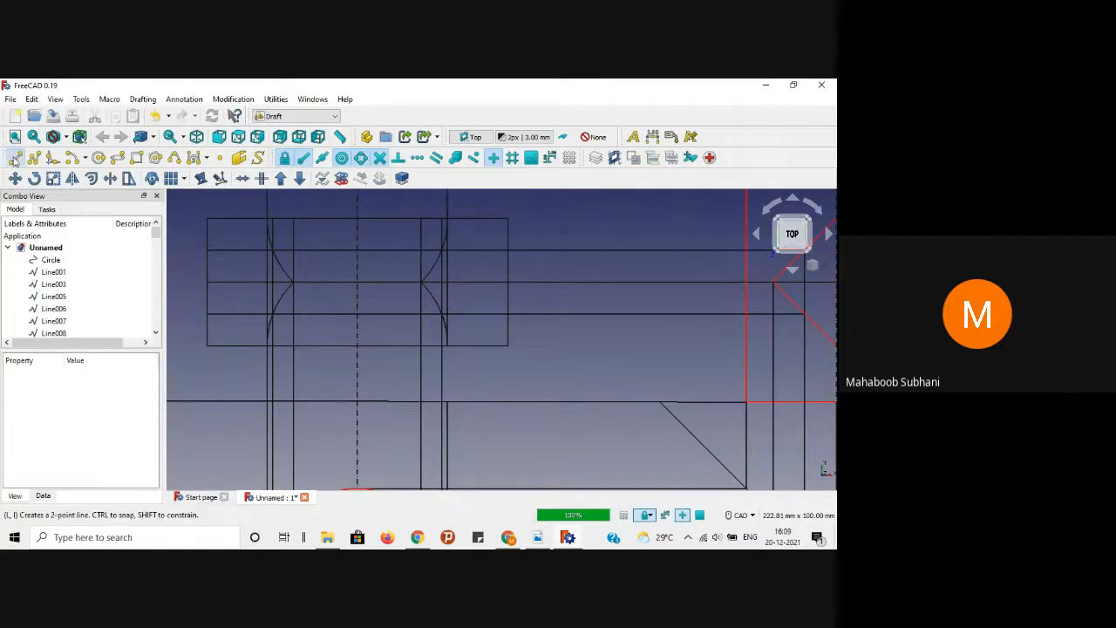
pyautogui.click(15, 159)
pyautogui.click(448, 340)
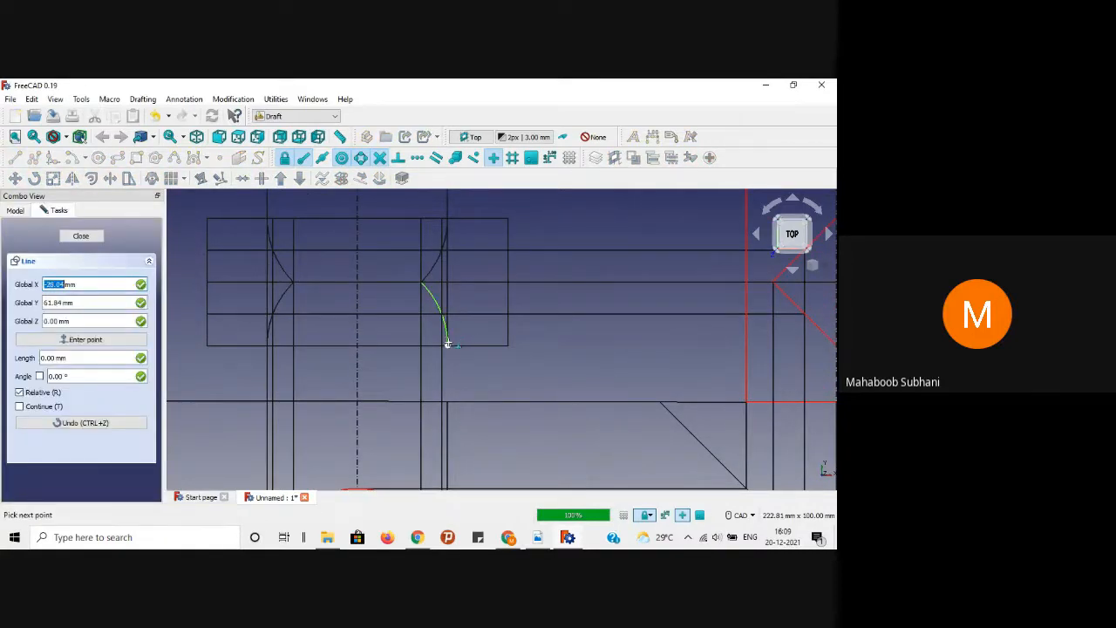
pyautogui.click(448, 403)
pyautogui.click(494, 352)
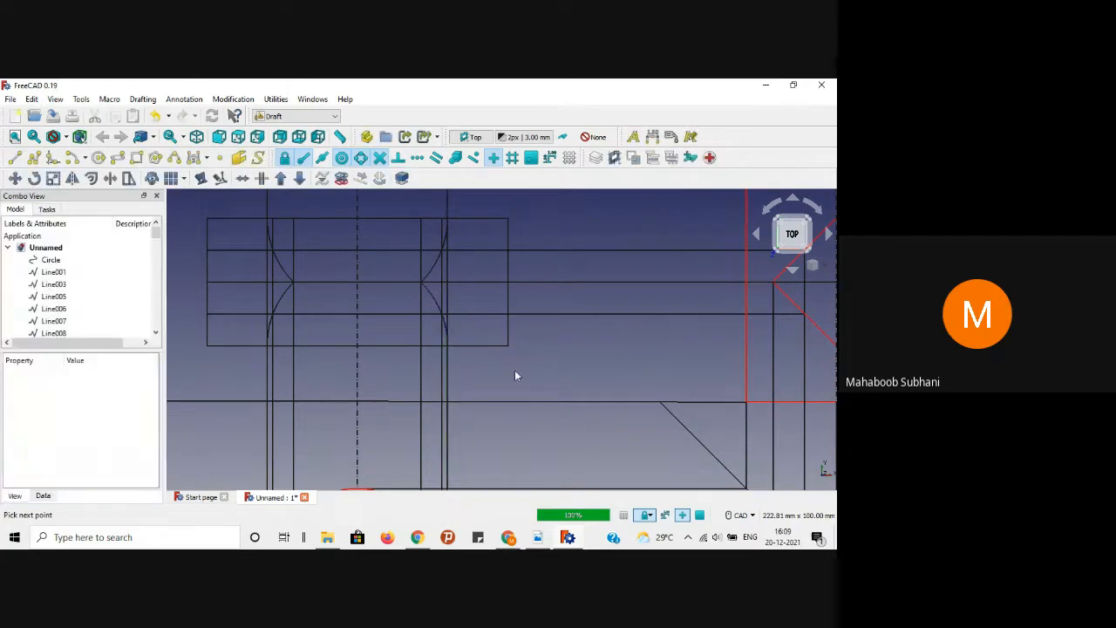
pyautogui.scroll(-2, 515, 370)
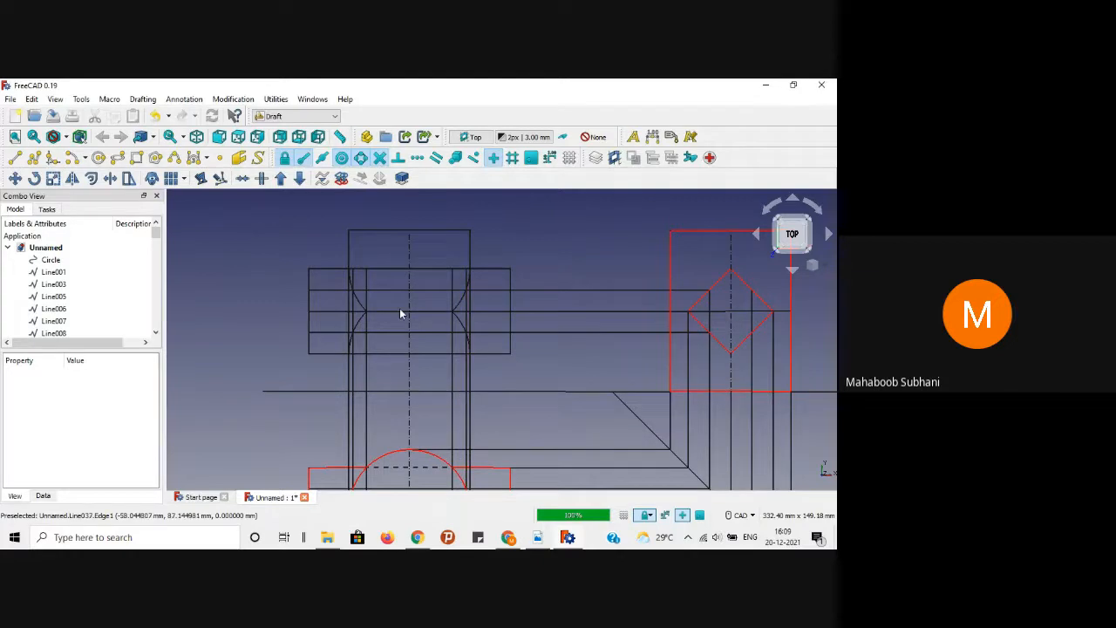
# Step: Ctrl-select the front view's top edges, left and right verticals, short horizontals and bottom edges
pyautogui.click(382, 232)
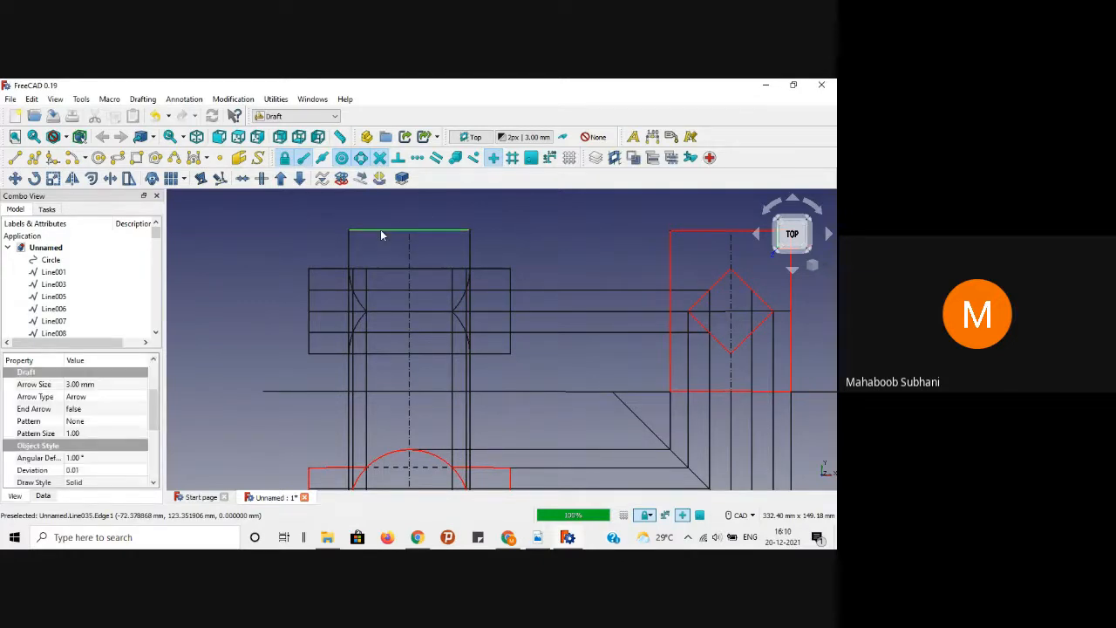
pyautogui.click(310, 283)
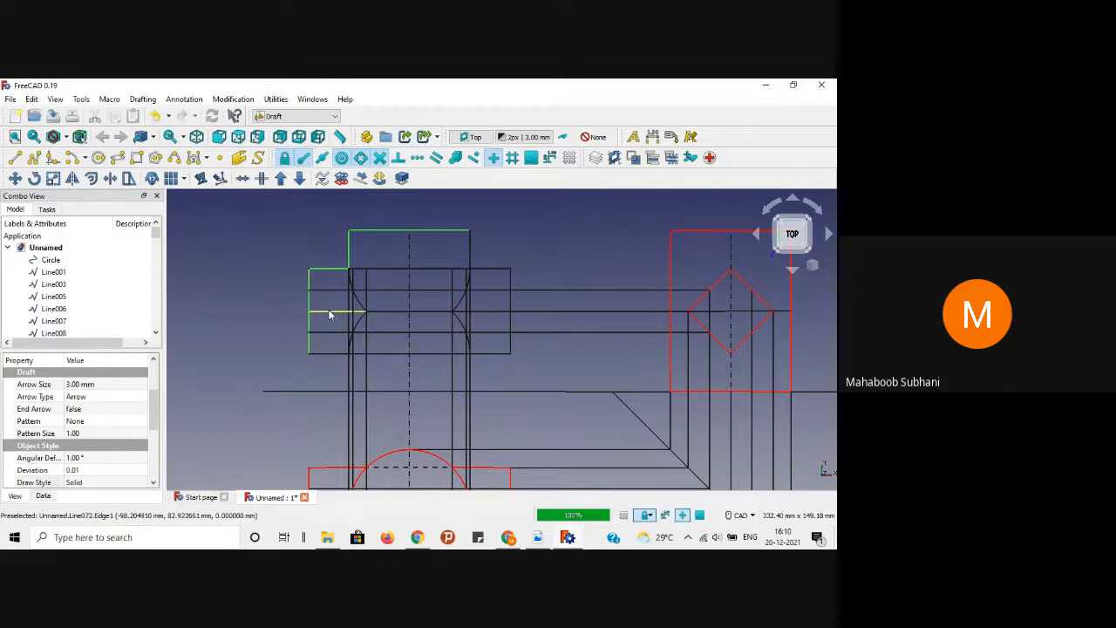
pyautogui.click(326, 349)
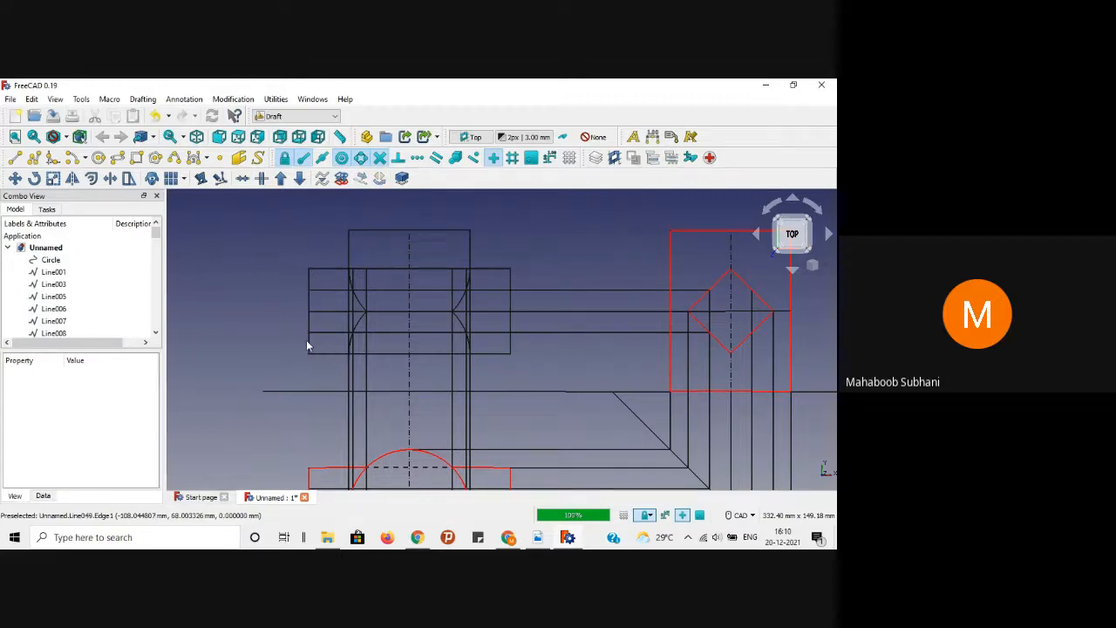
pyautogui.click(308, 346)
pyautogui.keyDown('ctrl'); pyautogui.click(324, 349); pyautogui.keyUp('ctrl')
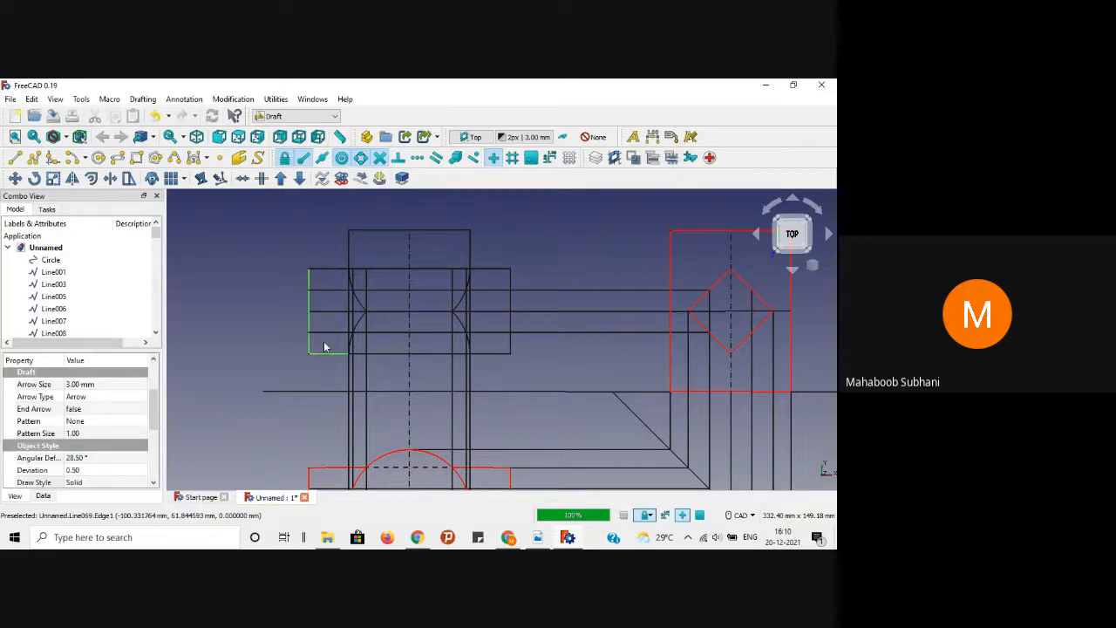
pyautogui.keyDown('ctrl'); pyautogui.click(331, 313); pyautogui.keyUp('ctrl')
pyautogui.keyDown('ctrl'); pyautogui.click(331, 271); pyautogui.keyUp('ctrl')
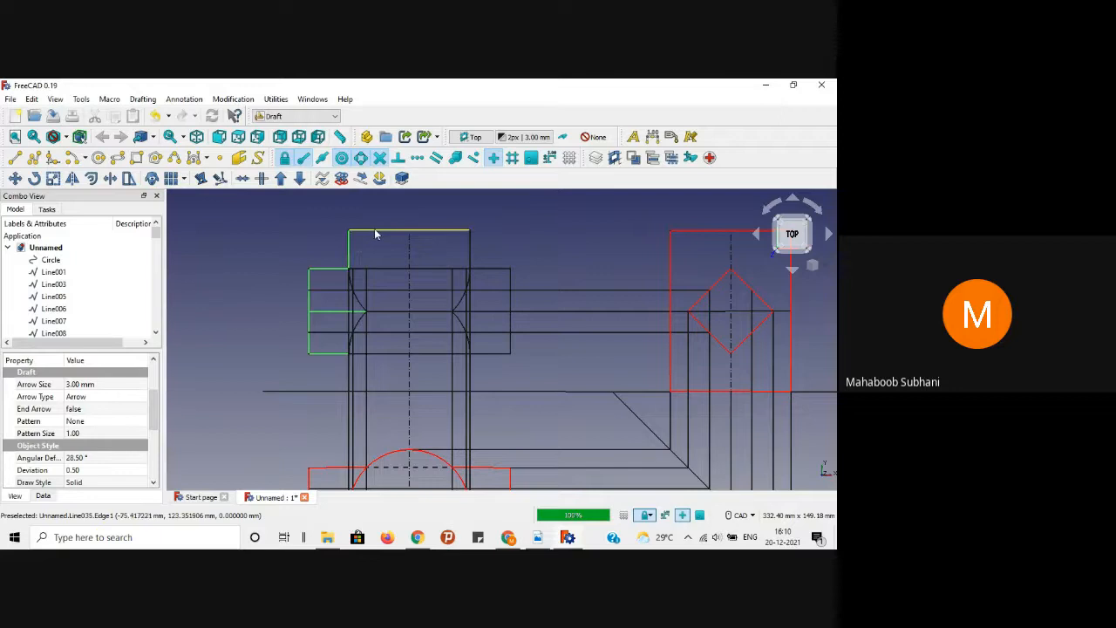
pyautogui.keyDown('ctrl'); pyautogui.click(443, 233); pyautogui.keyUp('ctrl')
pyautogui.keyDown('ctrl'); pyautogui.click(469, 251); pyautogui.keyUp('ctrl')
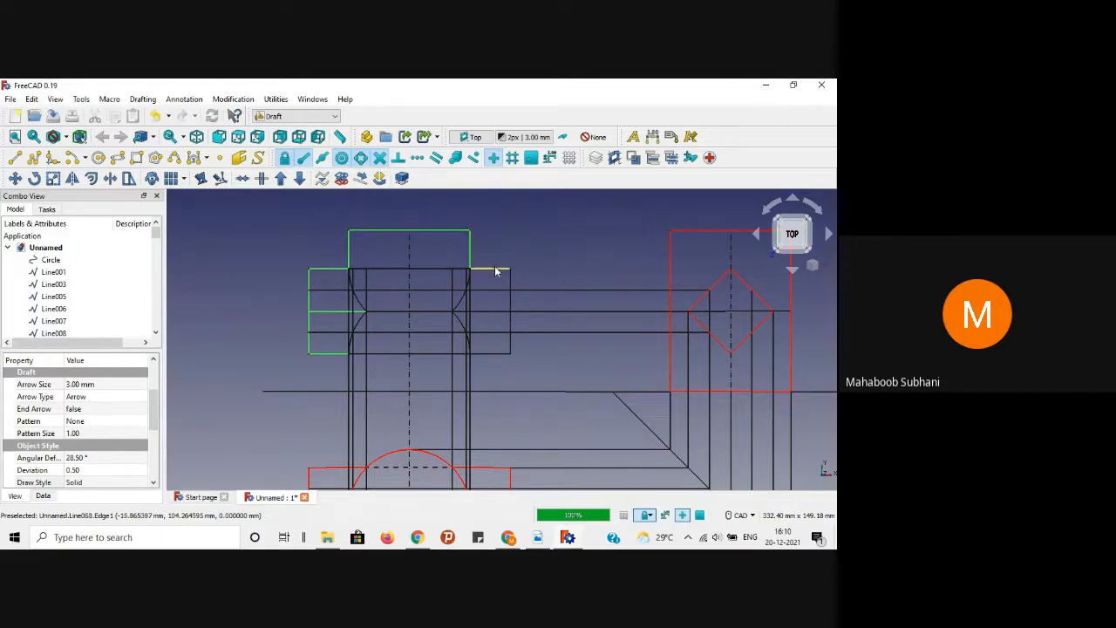
pyautogui.keyDown('ctrl'); pyautogui.click(509, 297); pyautogui.keyUp('ctrl')
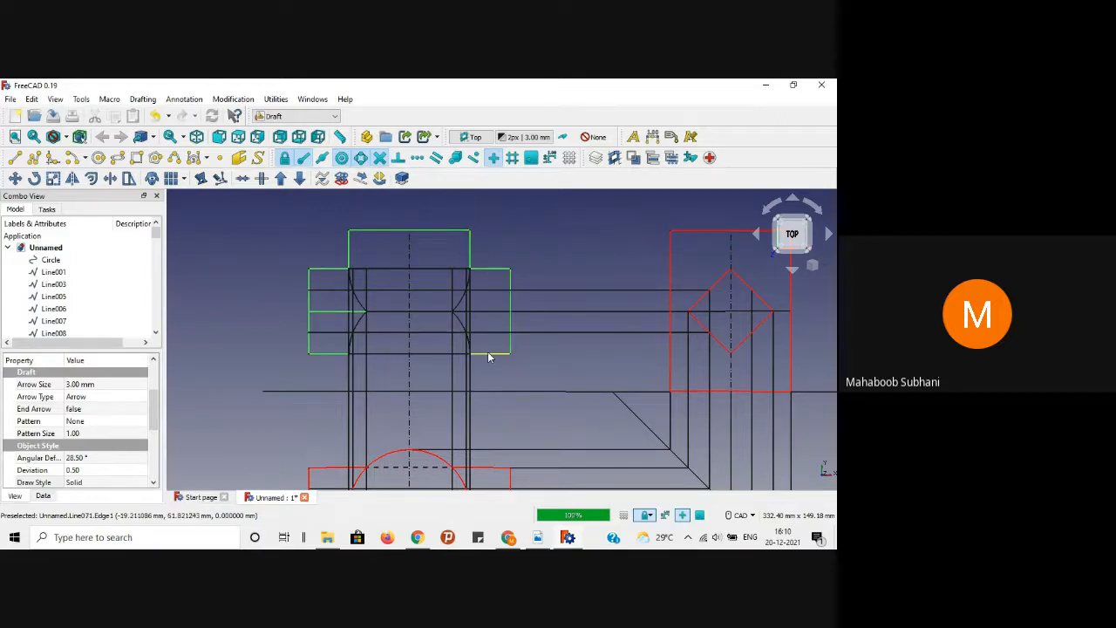
pyautogui.keyDown('ctrl'); pyautogui.click(489, 354); pyautogui.keyUp('ctrl')
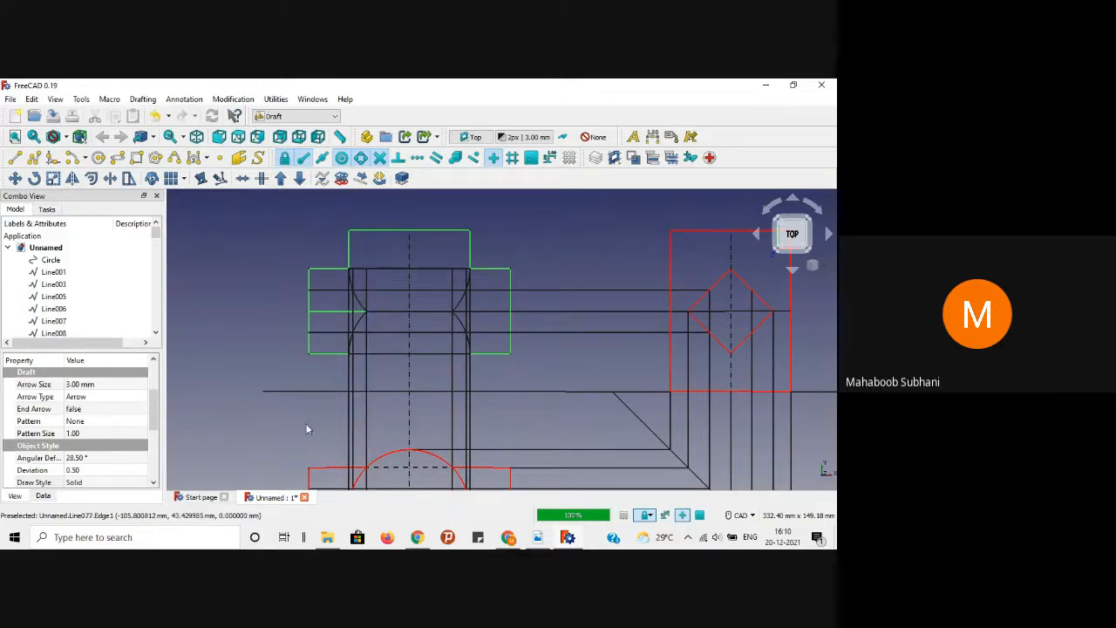
# Step: Set the selected outlines' Angular Deflection to 1 and Deviation to 0.01
pyautogui.click(87, 457)
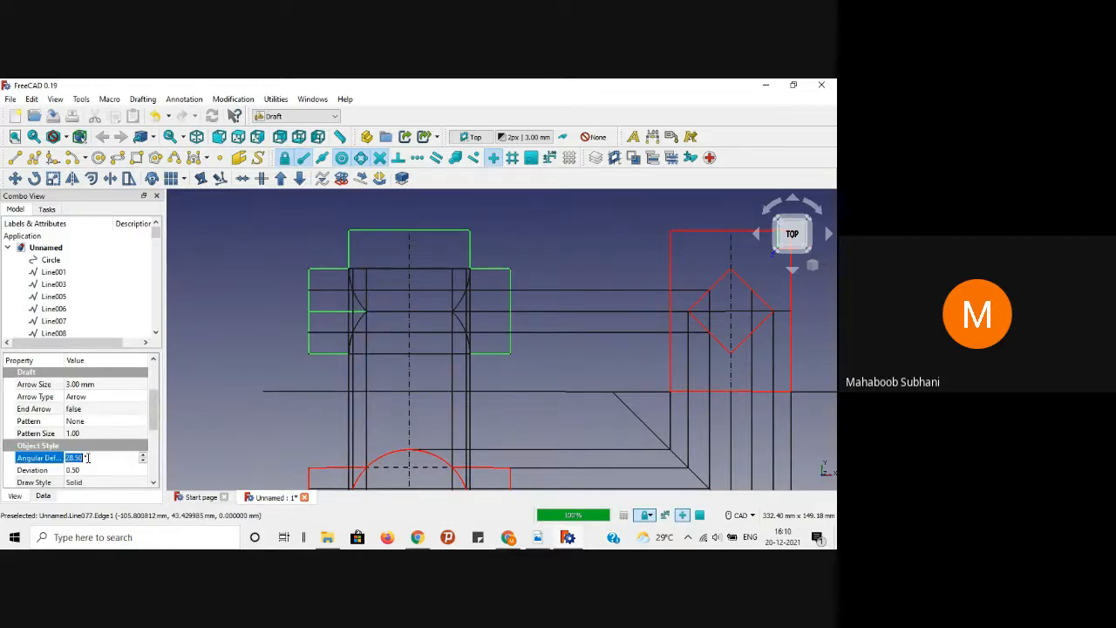
pyautogui.write('1')
pyautogui.click(81, 469)
pyautogui.write('0.')
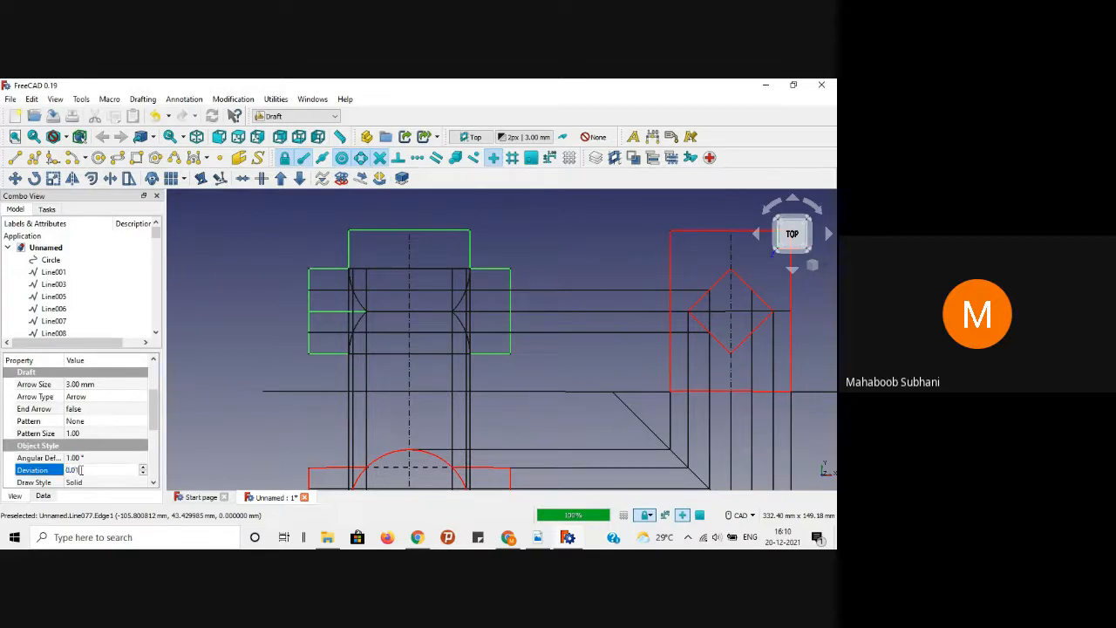
pyautogui.press('Return')
# Step: Change the selected outlines' Line Color to red and deselect them
pyautogui.moveTo(156, 411); pyautogui.dragTo(153, 435)
pyautogui.click(99, 440)
pyautogui.click(110, 438)
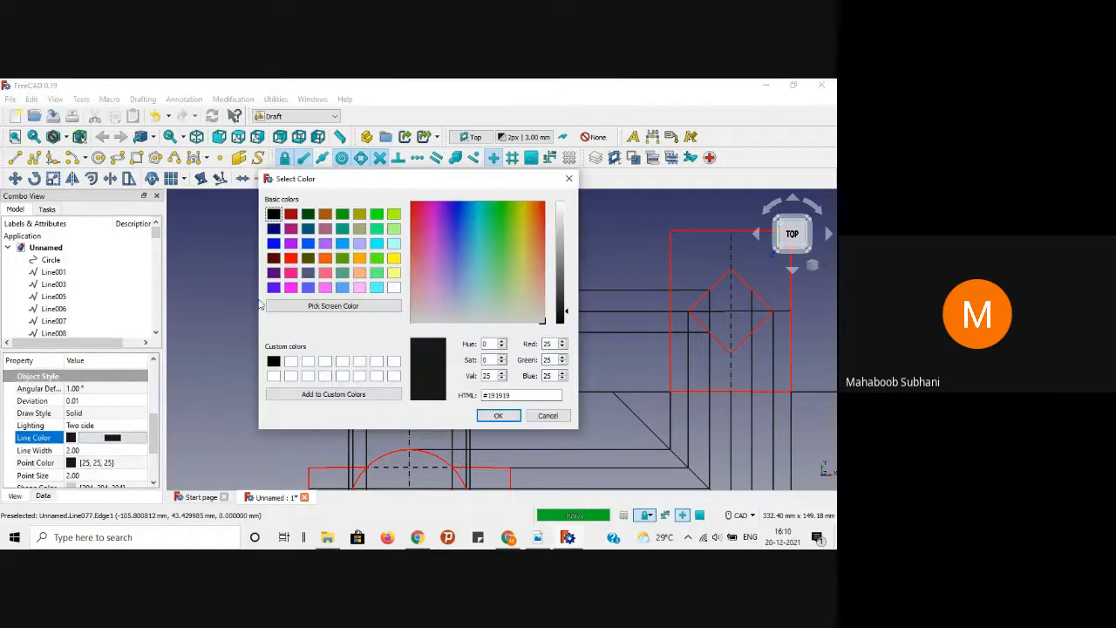
pyautogui.click(290, 259)
pyautogui.click(498, 418)
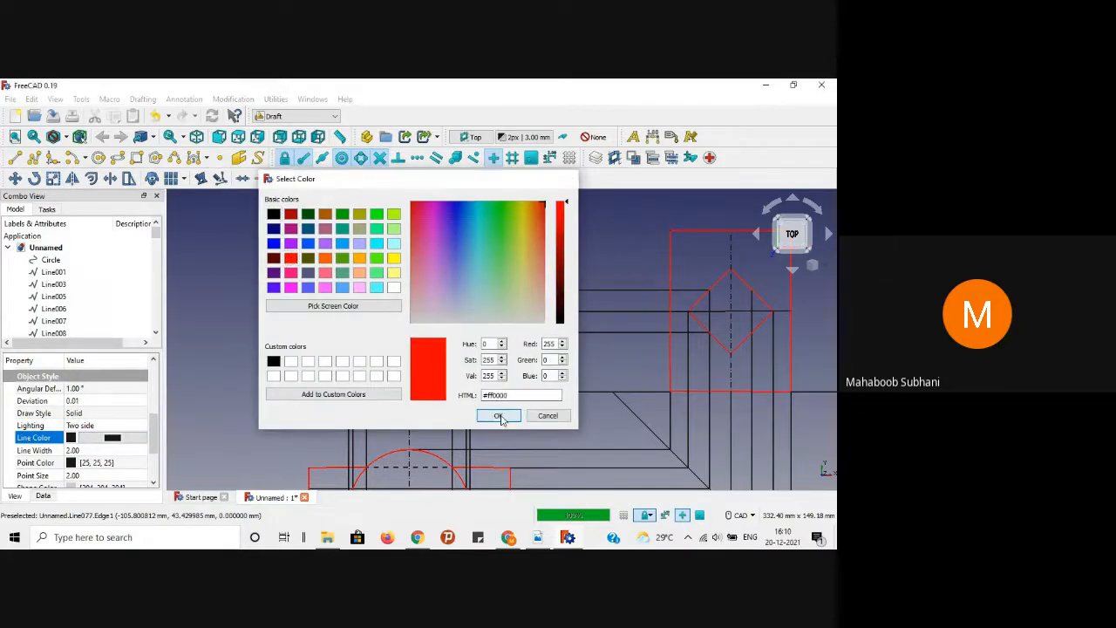
pyautogui.click(256, 304)
pyautogui.scroll(2, 342, 367)
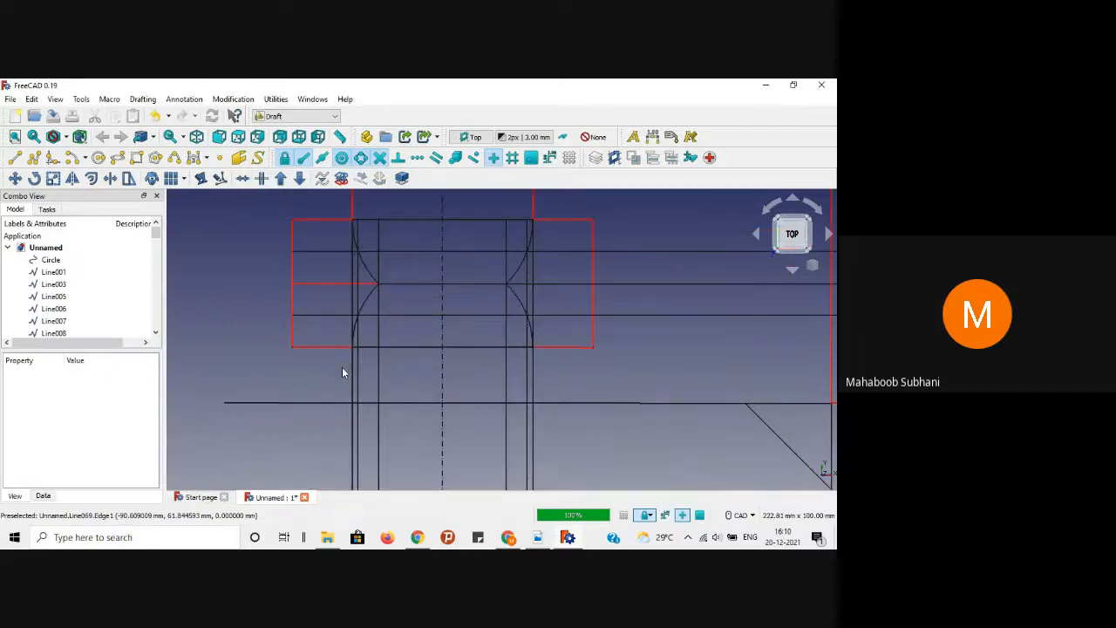
# Step: Select the cylinder's lower outline edges and the left and right intersection curves
pyautogui.click(354, 374)
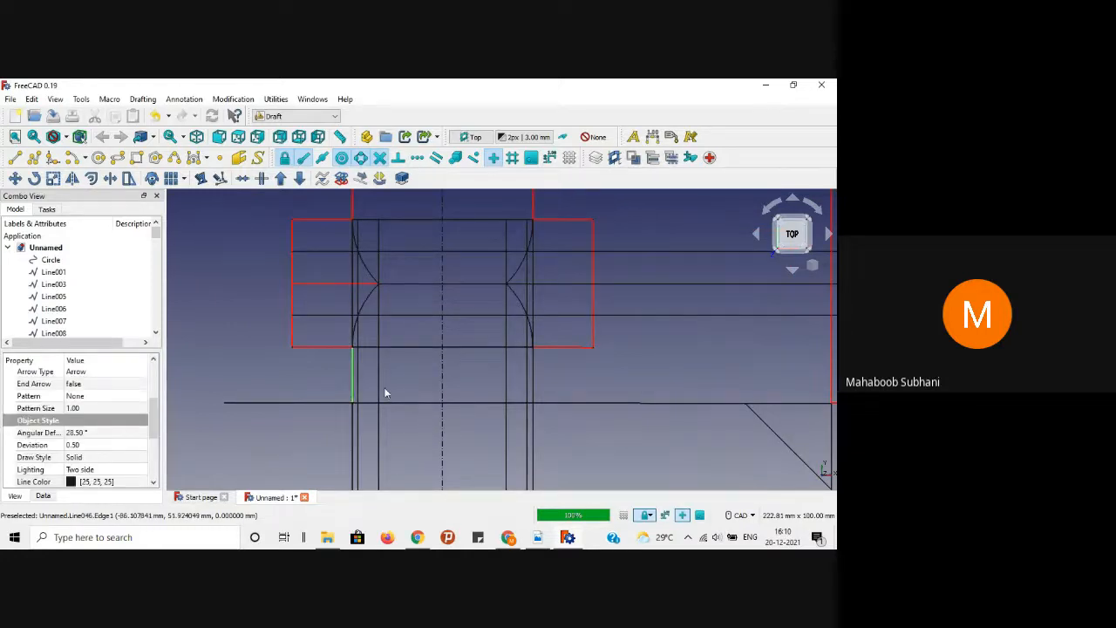
pyautogui.keyDown('ctrl'); pyautogui.click(451, 401); pyautogui.keyUp('ctrl')
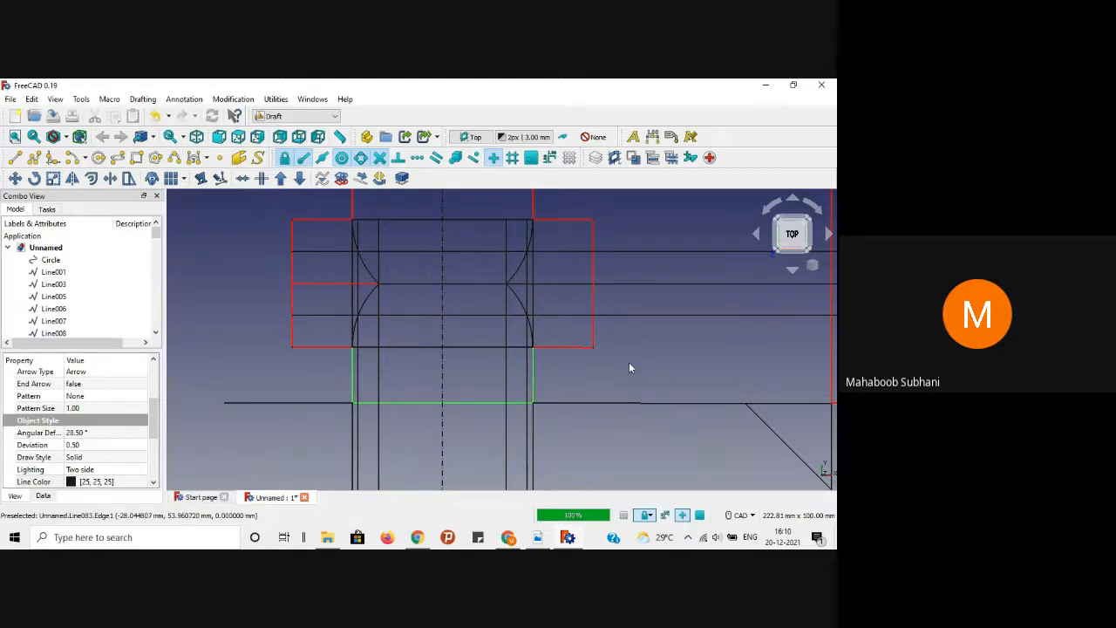
pyautogui.keyDown('ctrl'); pyautogui.click(368, 294); pyautogui.keyUp('ctrl')
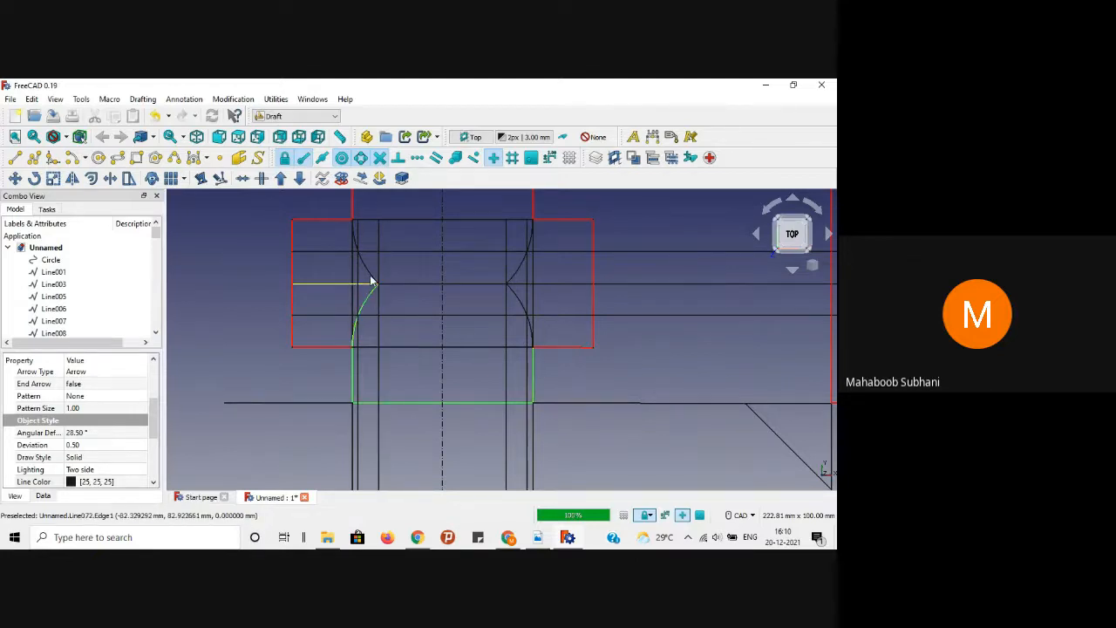
pyautogui.keyDown('ctrl'); pyautogui.click(365, 264); pyautogui.keyUp('ctrl')
pyautogui.keyDown('ctrl'); pyautogui.click(520, 271); pyautogui.keyUp('ctrl')
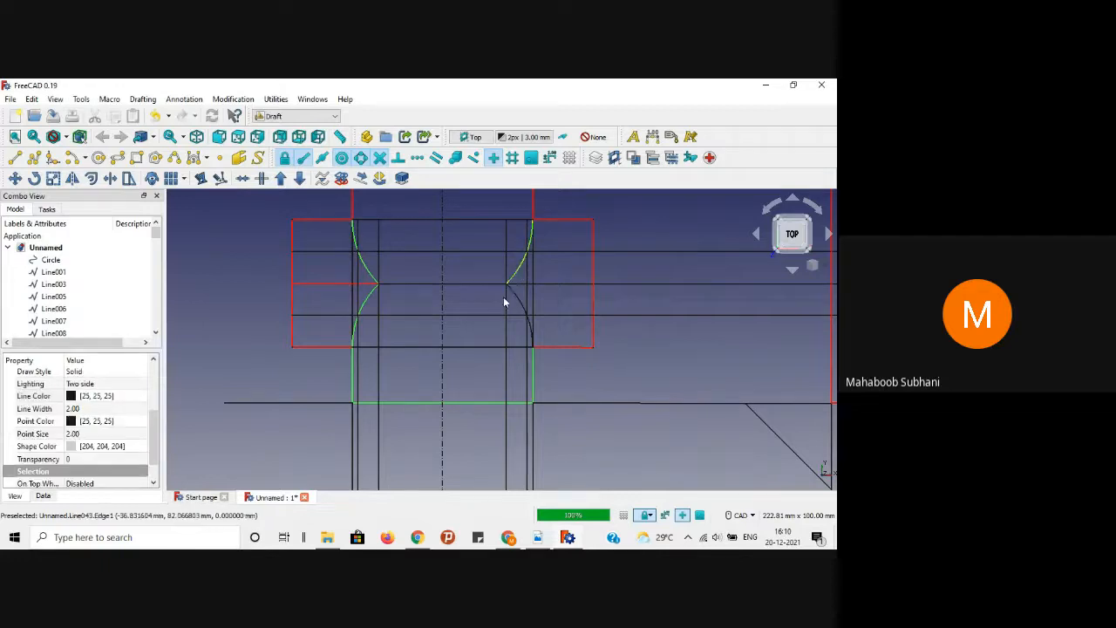
pyautogui.keyDown('ctrl'); pyautogui.click(516, 298); pyautogui.keyUp('ctrl')
# Step: Set Angular Deflection 1 and Deviation 0.01 on the selected curves and edges
pyautogui.moveTo(154, 435); pyautogui.dragTo(157, 392)
pyautogui.click(69, 436)
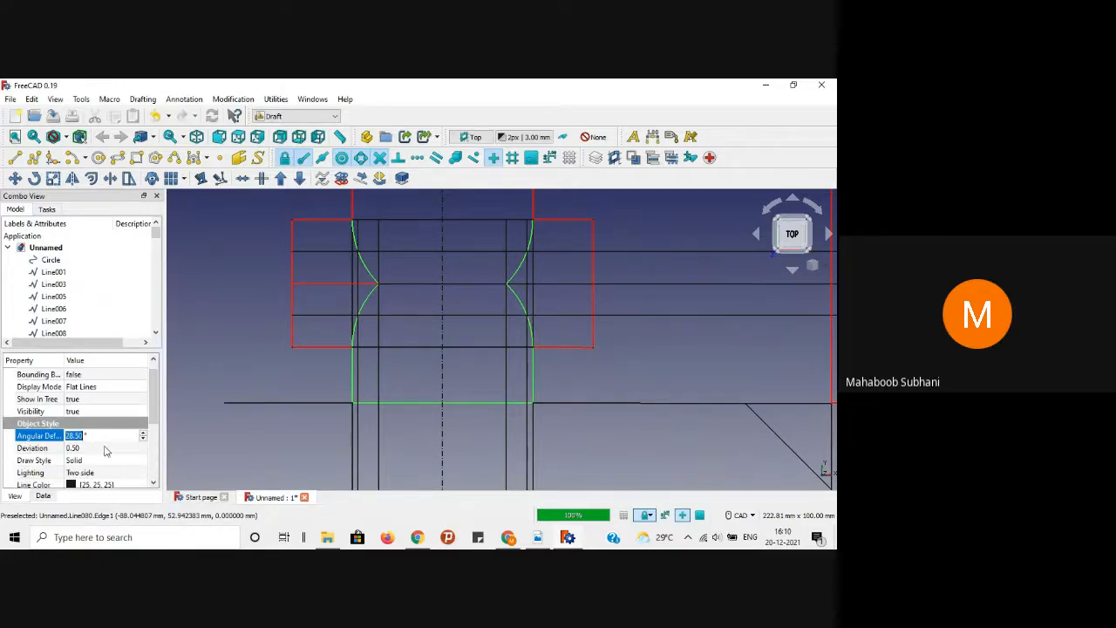
pyautogui.write('1')
pyautogui.click(94, 447)
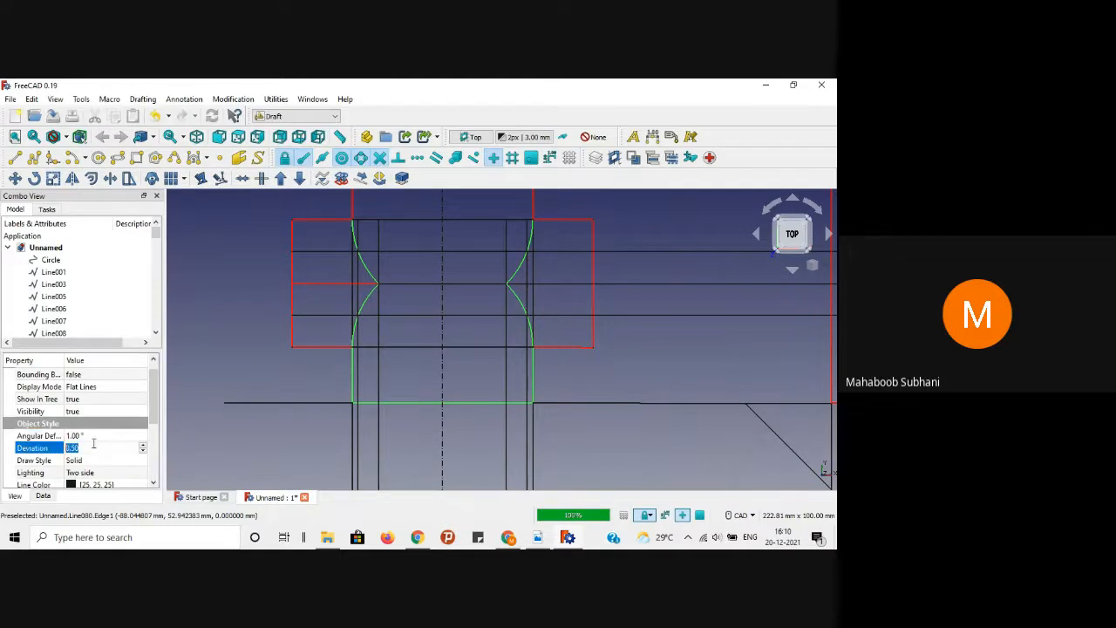
pyautogui.write('0.01')
pyautogui.press('Return')
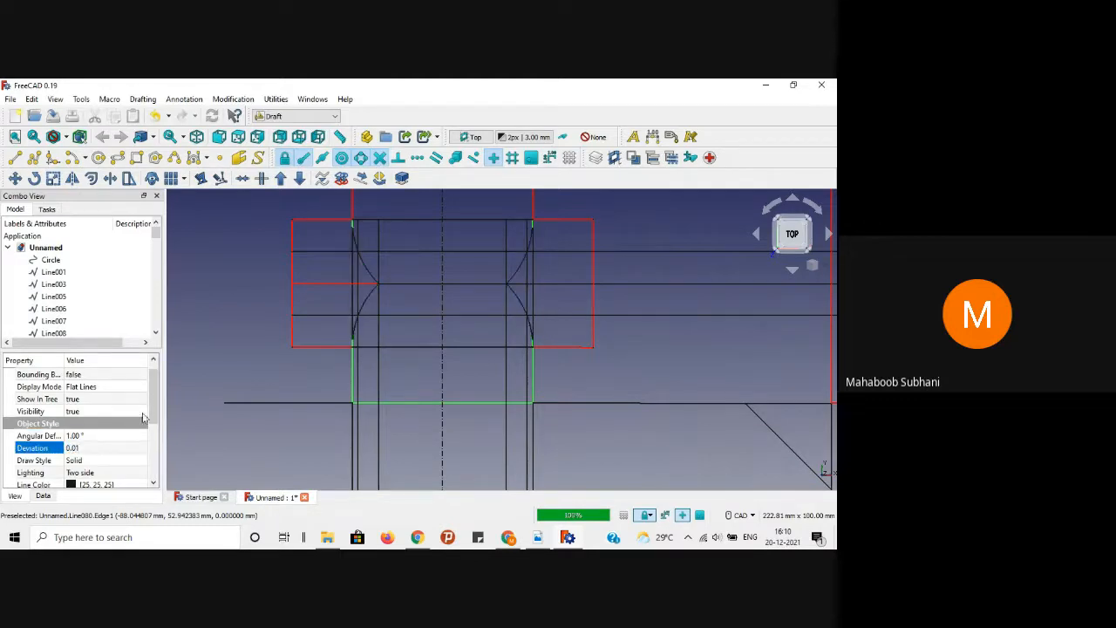
# Step: Colour the selected cylinder edges and intersection curves red, then deselect
pyautogui.scroll(-2, 154, 423)
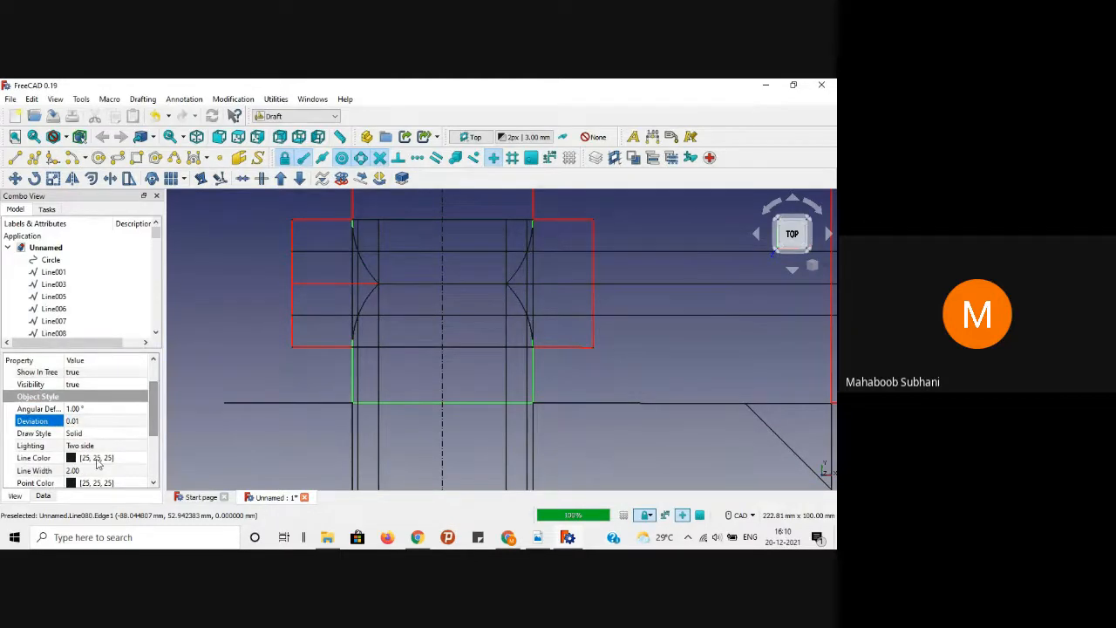
pyautogui.click(87, 458)
pyautogui.click(112, 458)
pyautogui.click(291, 259)
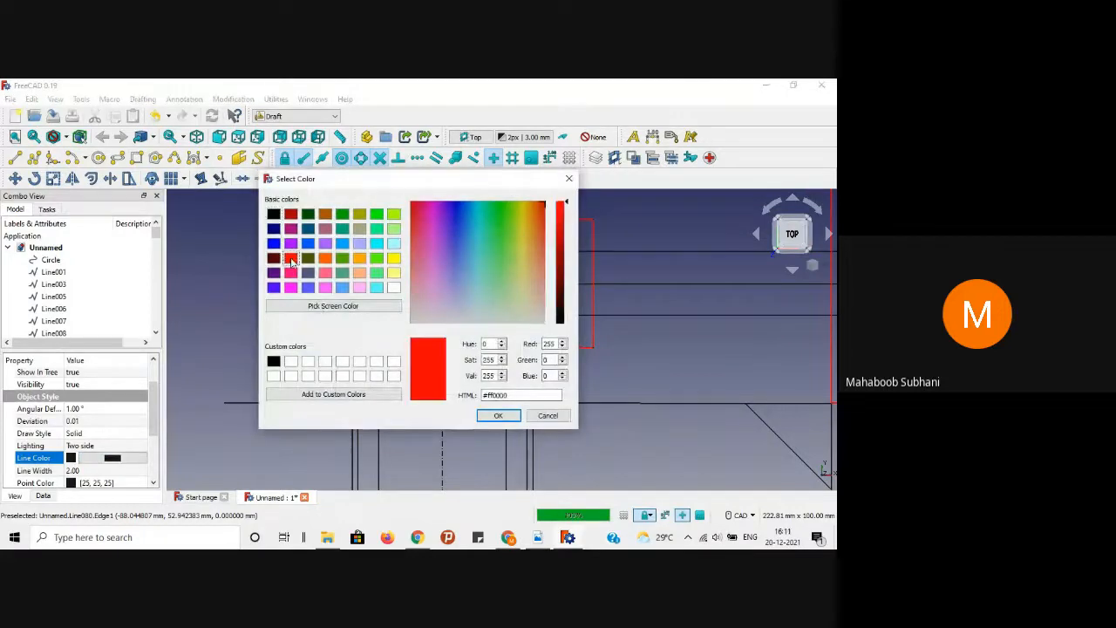
pyautogui.click(498, 415)
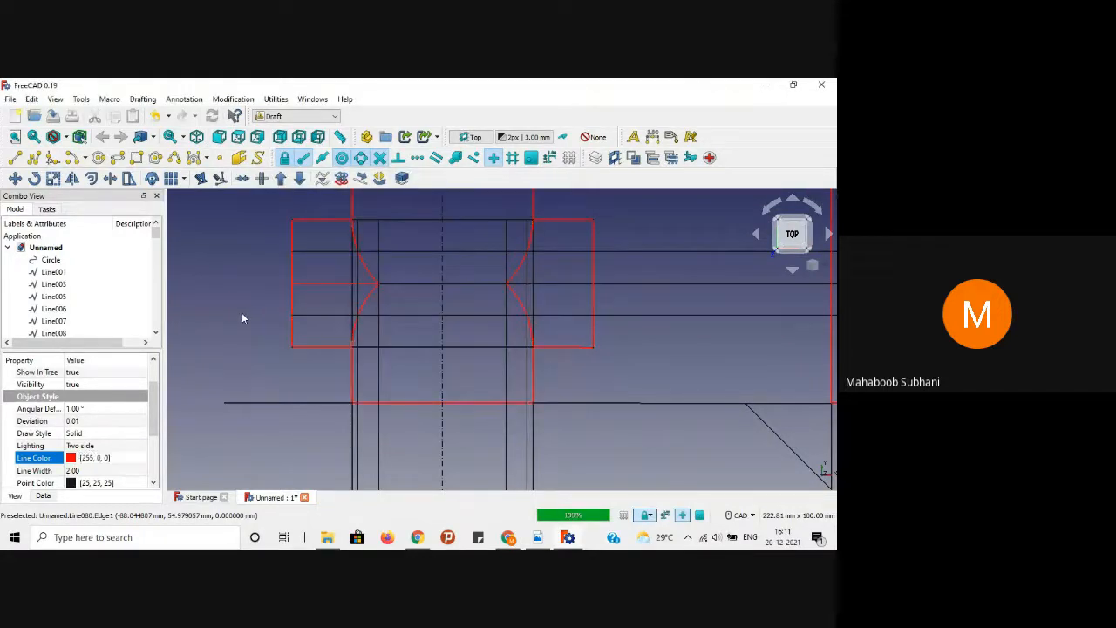
pyautogui.click(241, 313)
pyautogui.scroll(-2, 241, 312)
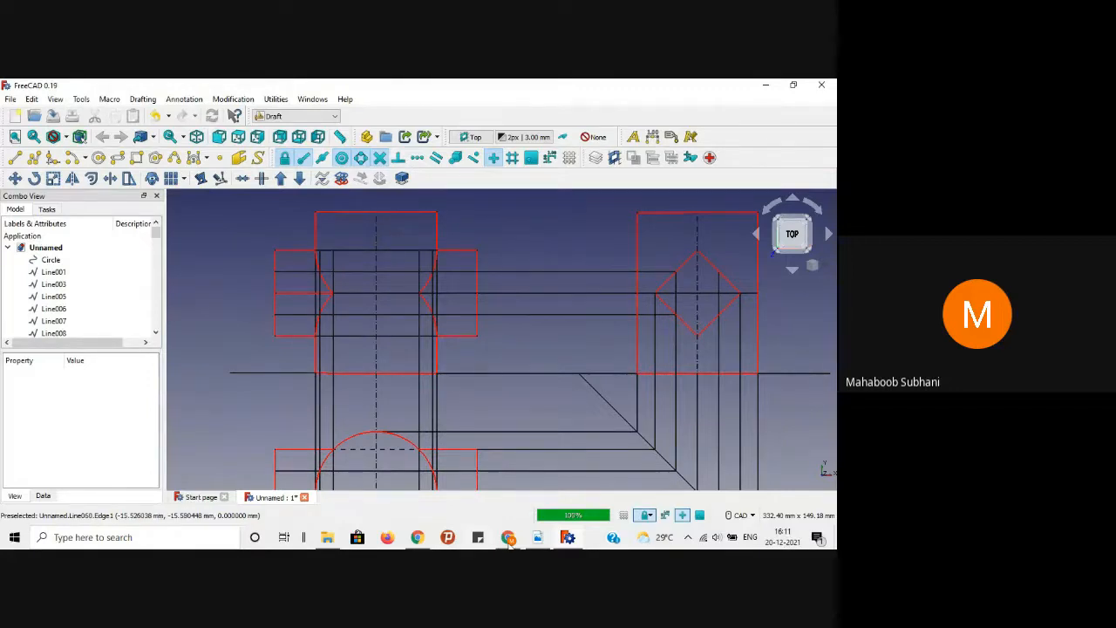
# Step: Select the top and lower hidden prism lines and set Angular Deflection 1, Deviation 0.01
pyautogui.click(537, 539)
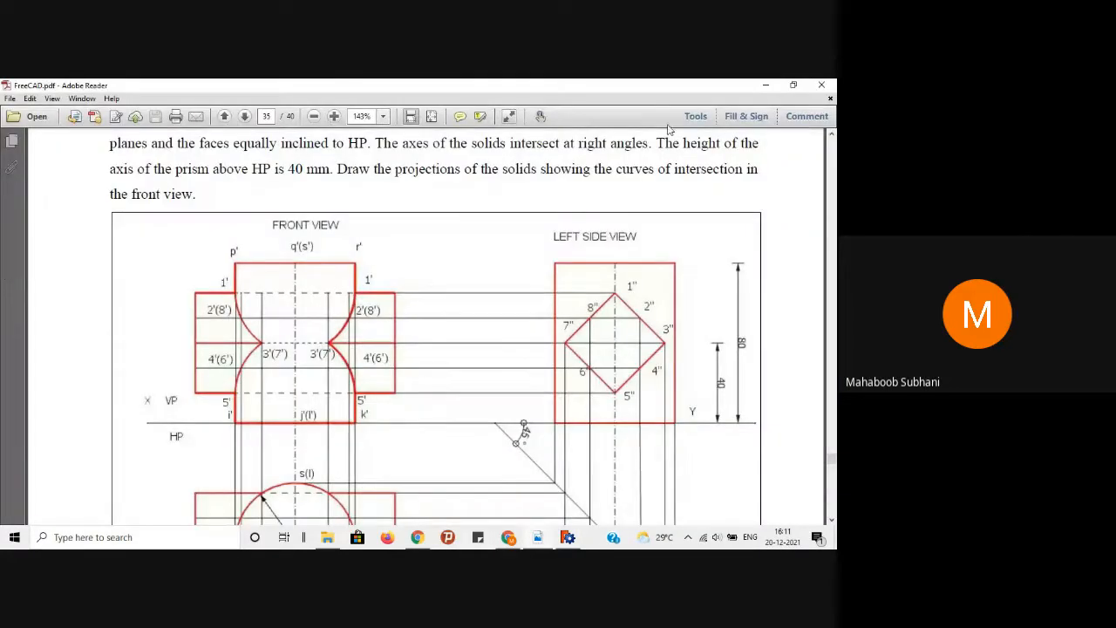
pyautogui.click(764, 85)
pyautogui.click(357, 251)
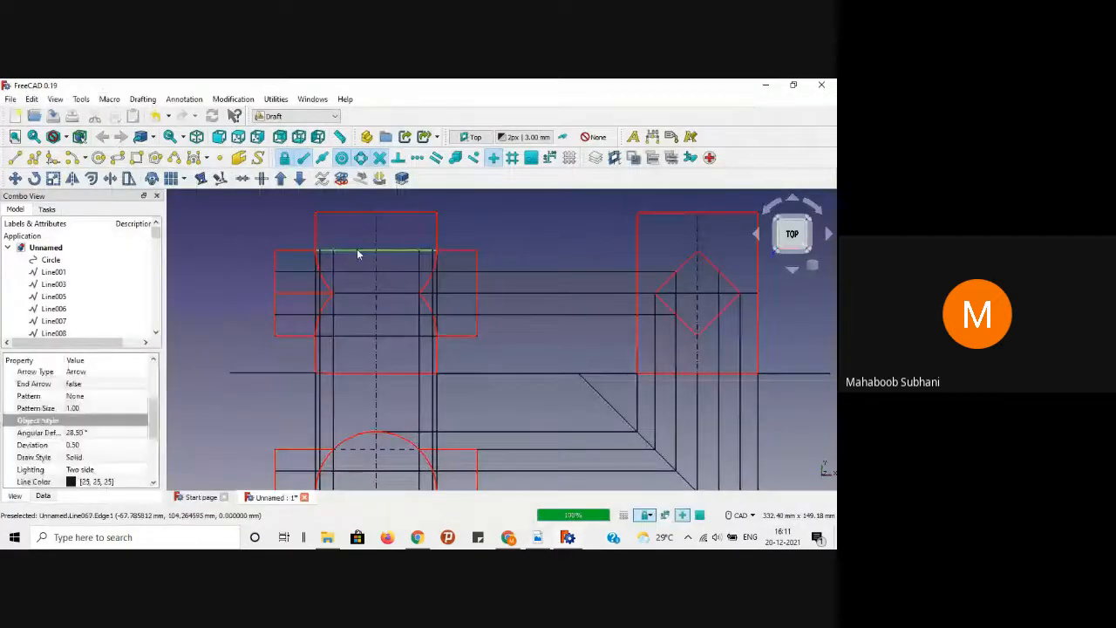
pyautogui.keyDown('ctrl'); pyautogui.click(357, 335); pyautogui.keyUp('ctrl')
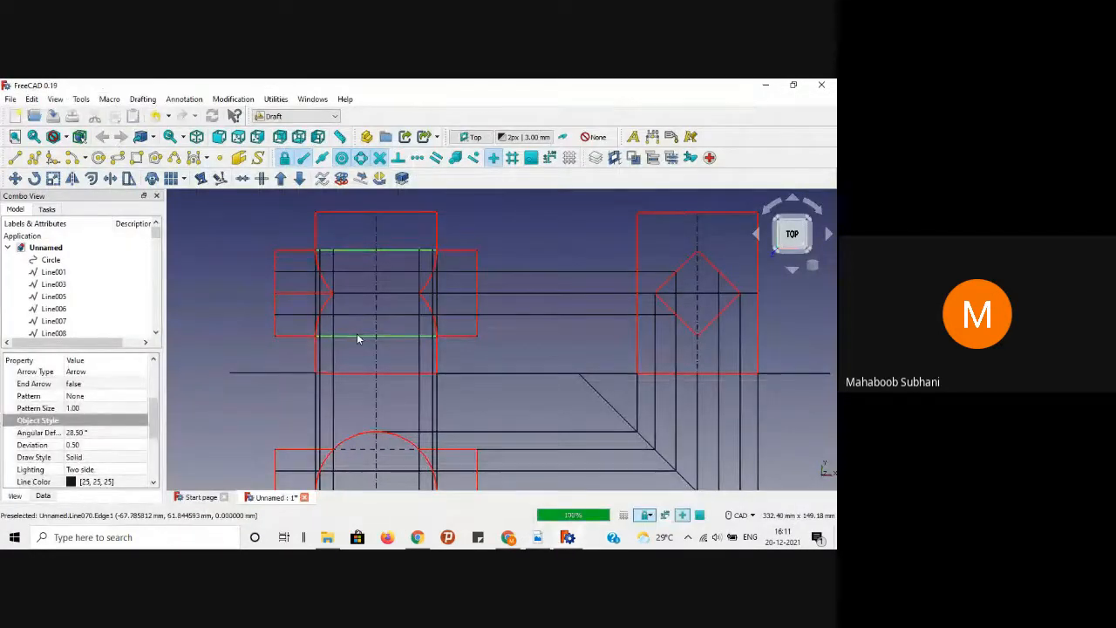
pyautogui.click(98, 433)
pyautogui.write('1')
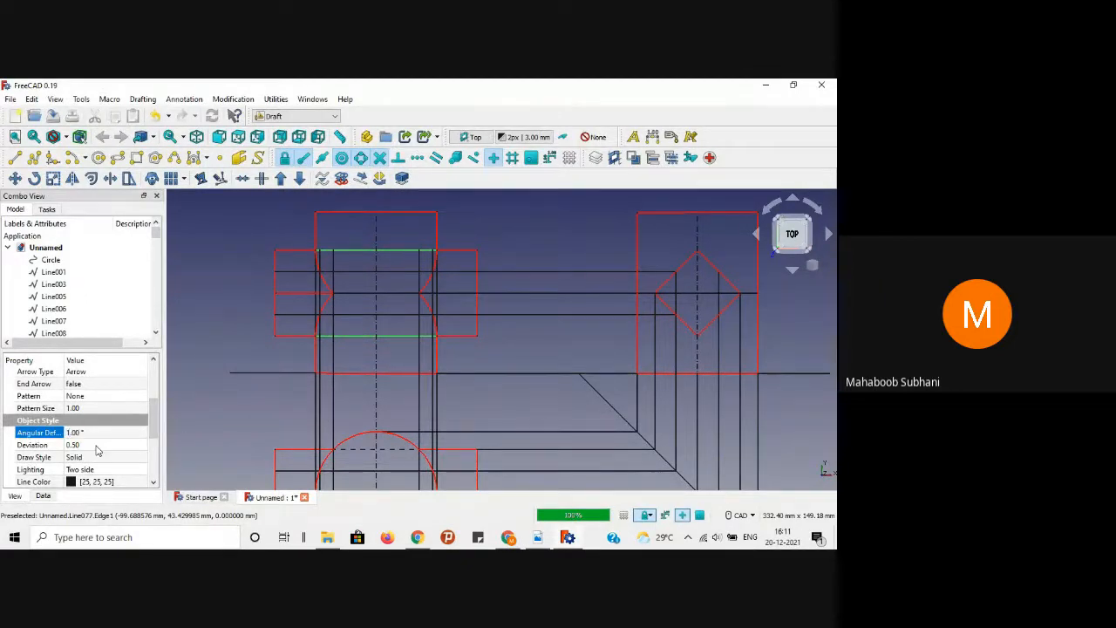
pyautogui.click(96, 445)
pyautogui.write('0.01')
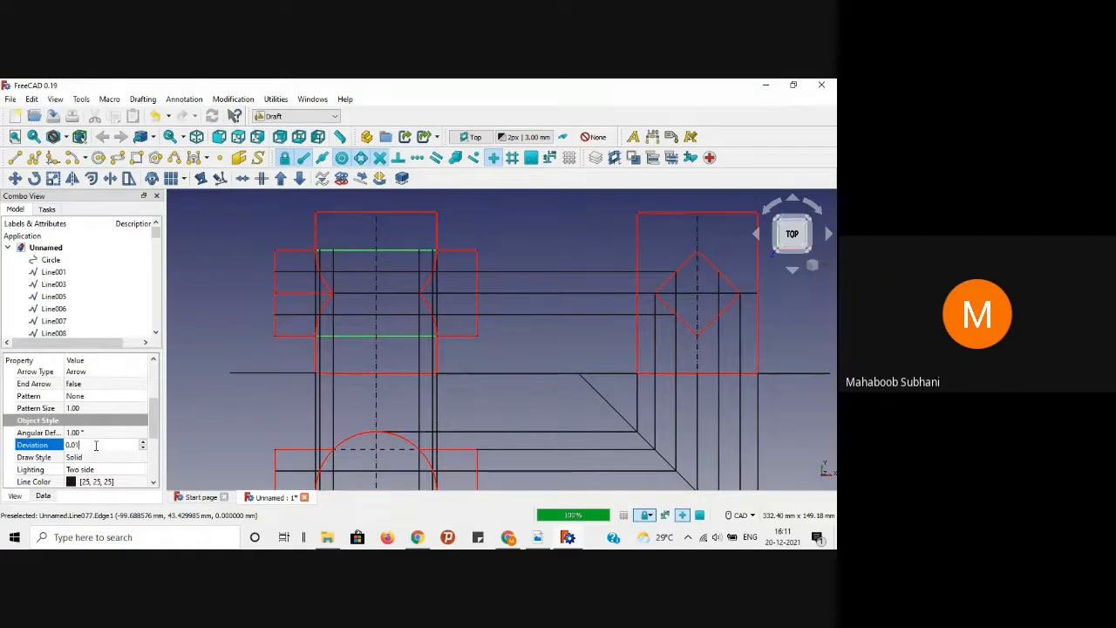
pyautogui.press('Return')
# Step: Give those two hidden lines the Dashed draw style and deselect them
pyautogui.scroll(-1, 156, 429)
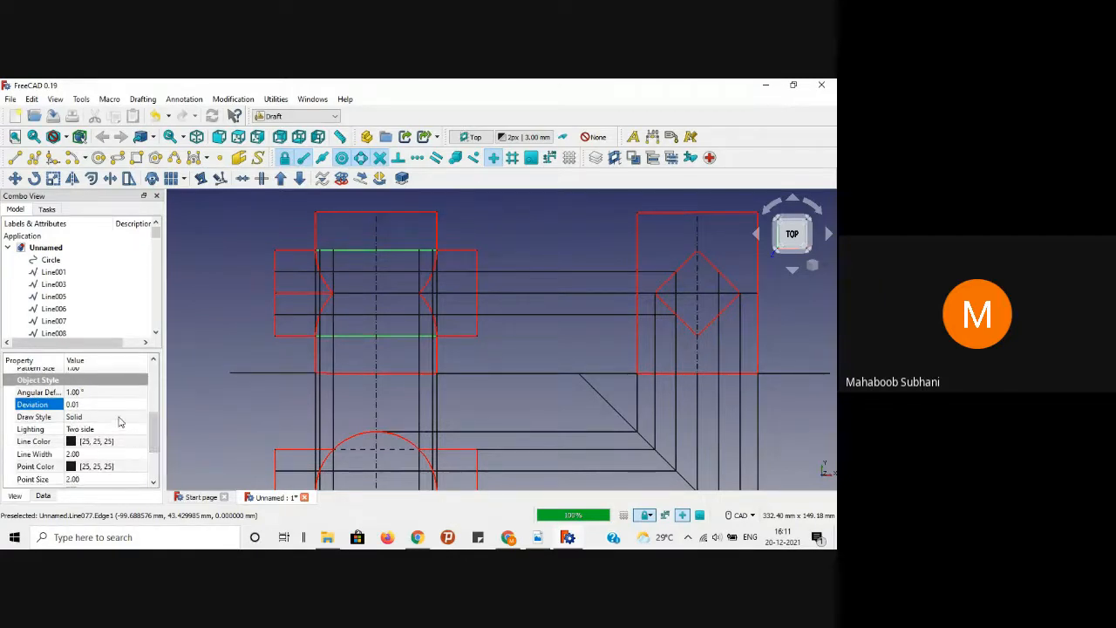
pyautogui.click(120, 417)
pyautogui.click(141, 417)
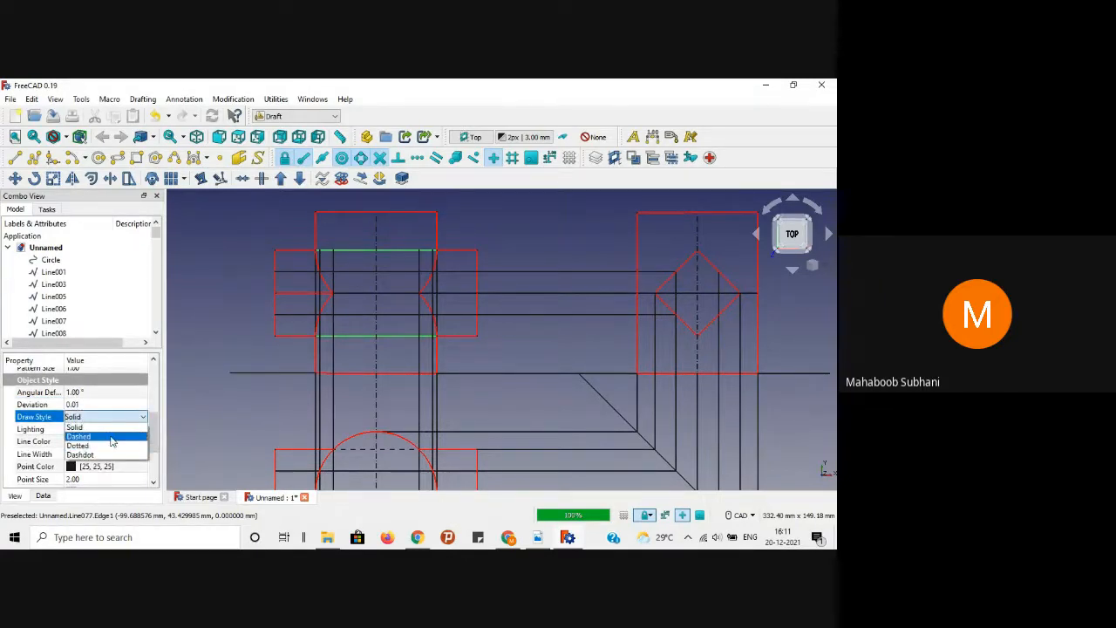
pyautogui.click(112, 438)
pyautogui.click(202, 310)
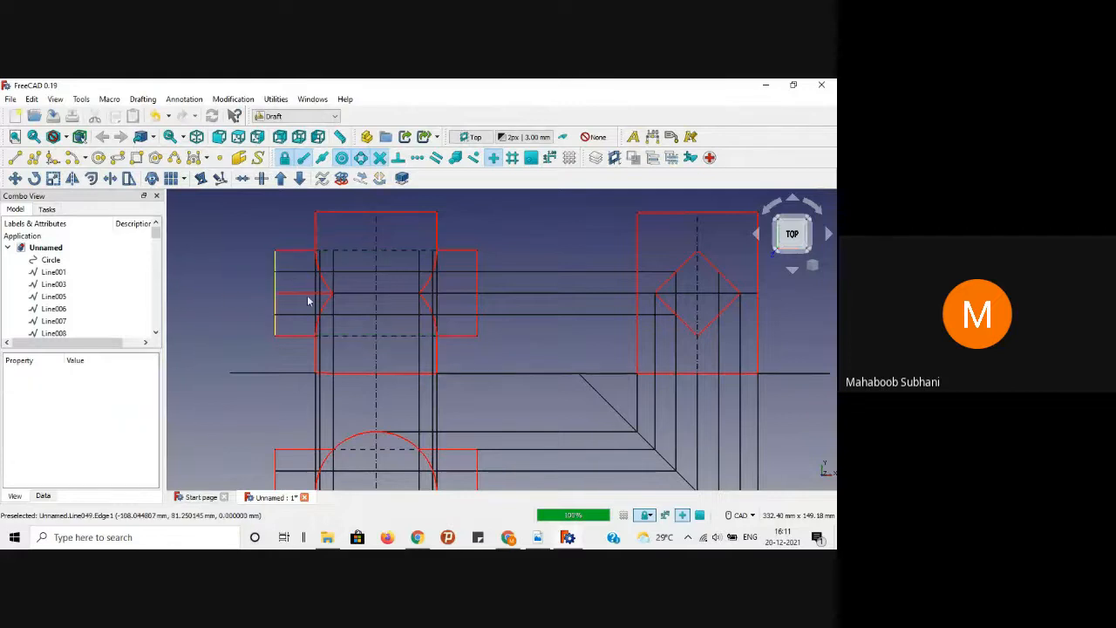
# Step: Select the middle hidden prism line and set Angular Deflection 1, Deviation 0.01
pyautogui.click(354, 297)
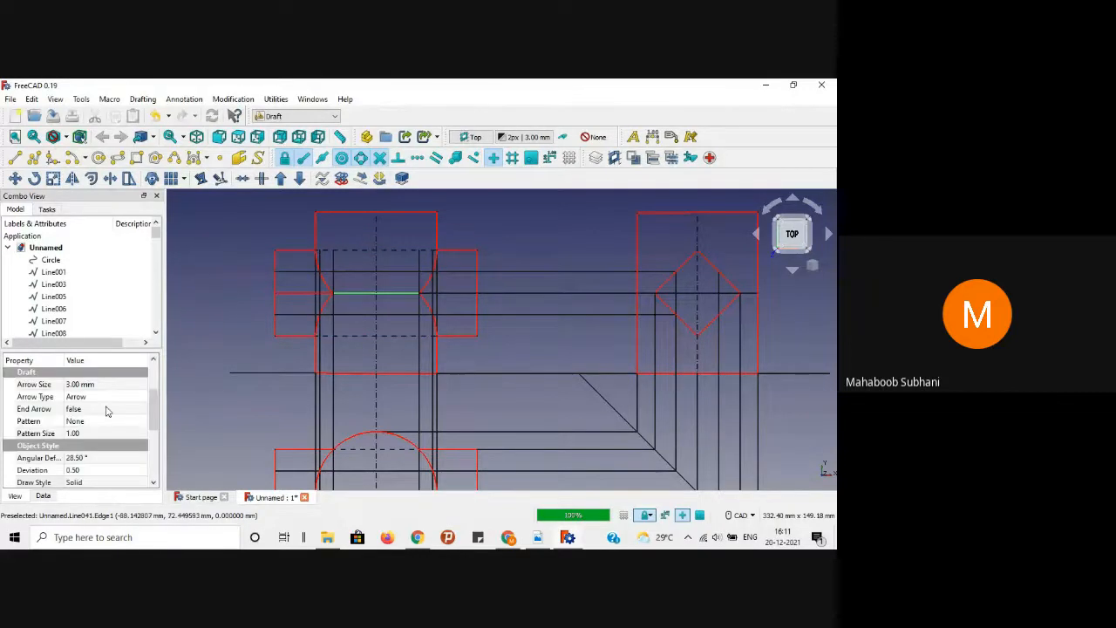
pyautogui.click(81, 459)
pyautogui.write('1')
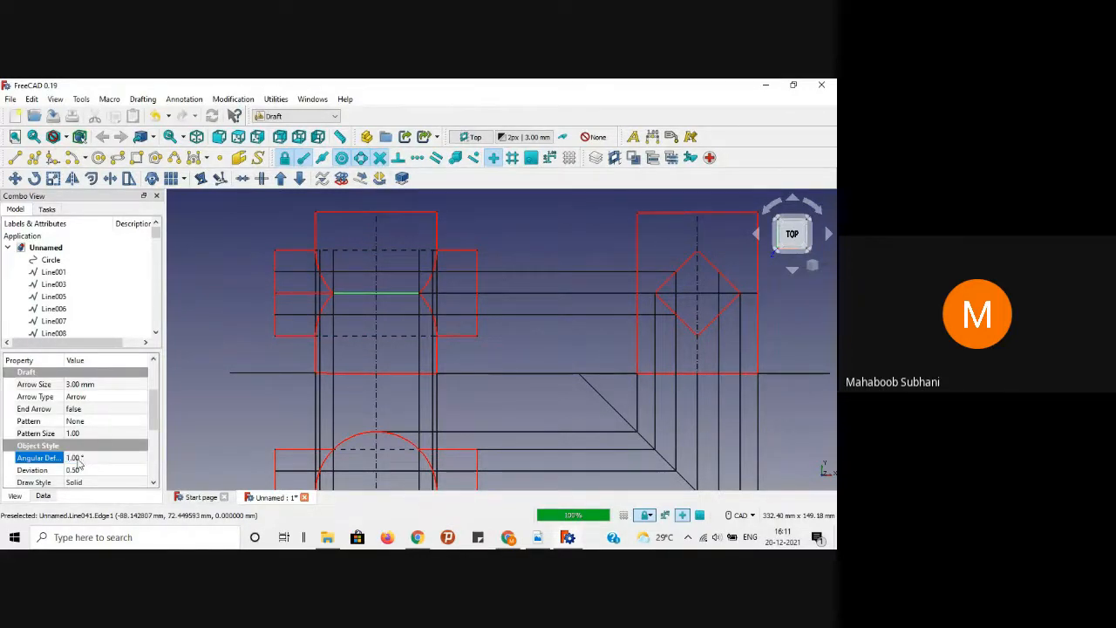
pyautogui.click(77, 469)
pyautogui.write('0.01')
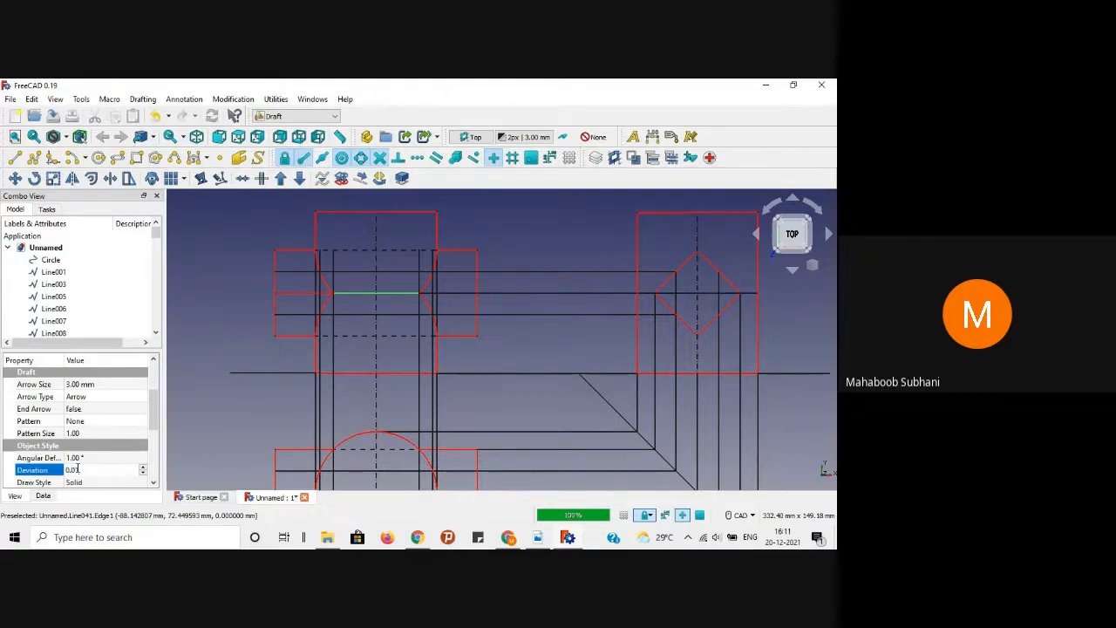
pyautogui.press('Return')
# Step: Make the middle hidden line dashed, then bring the reference PDF to the front
pyautogui.scroll(-2, 149, 429)
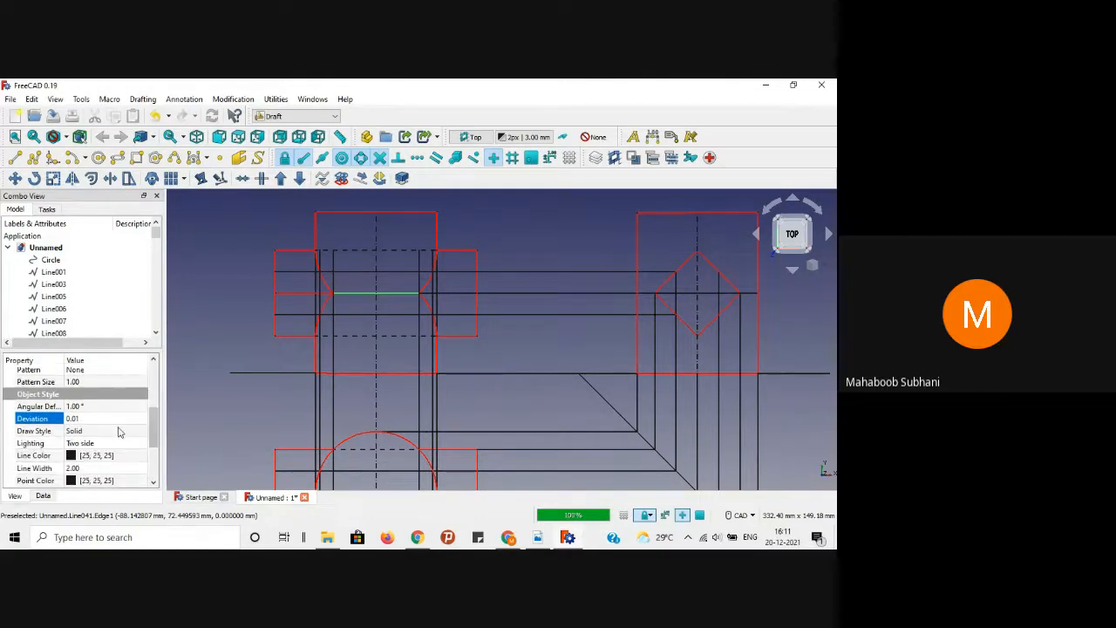
pyautogui.click(117, 430)
pyautogui.click(122, 431)
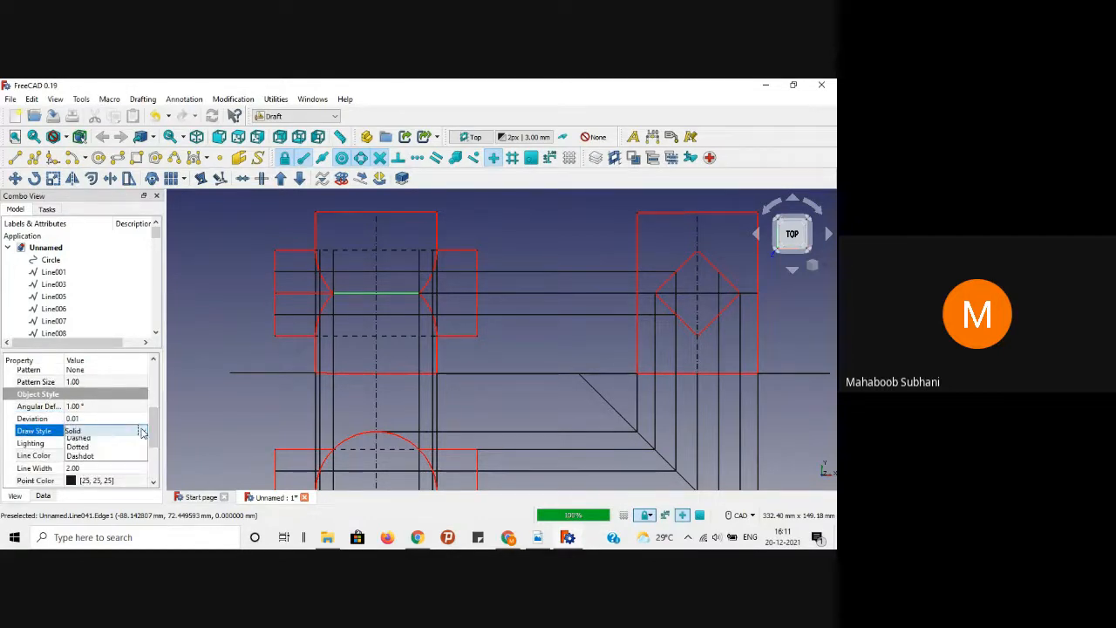
pyautogui.click(102, 451)
pyautogui.click(201, 316)
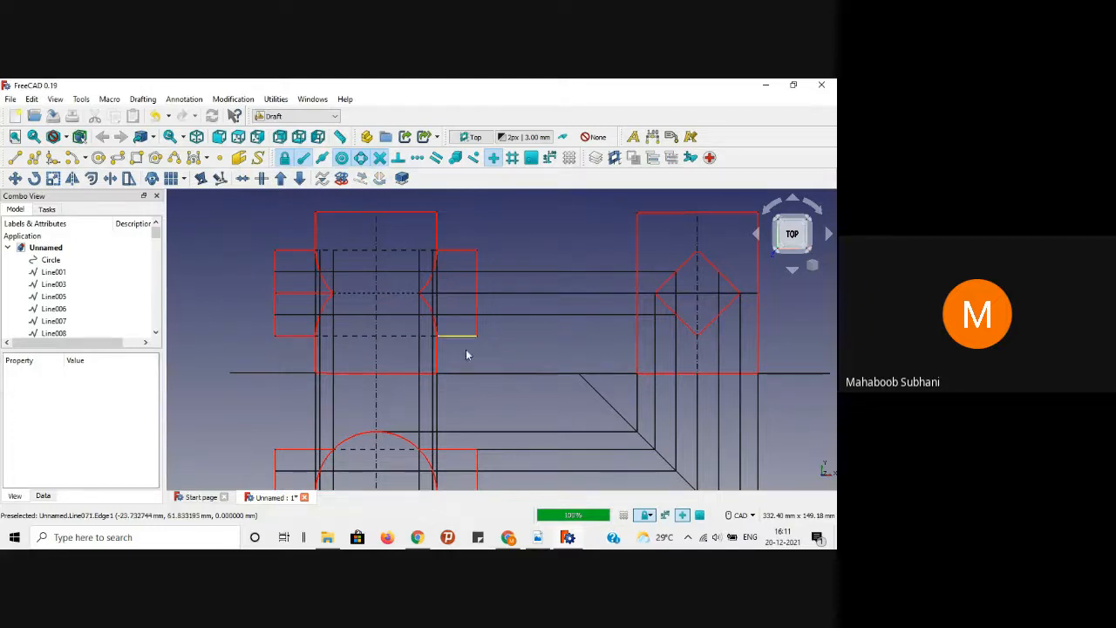
pyautogui.click(534, 537)
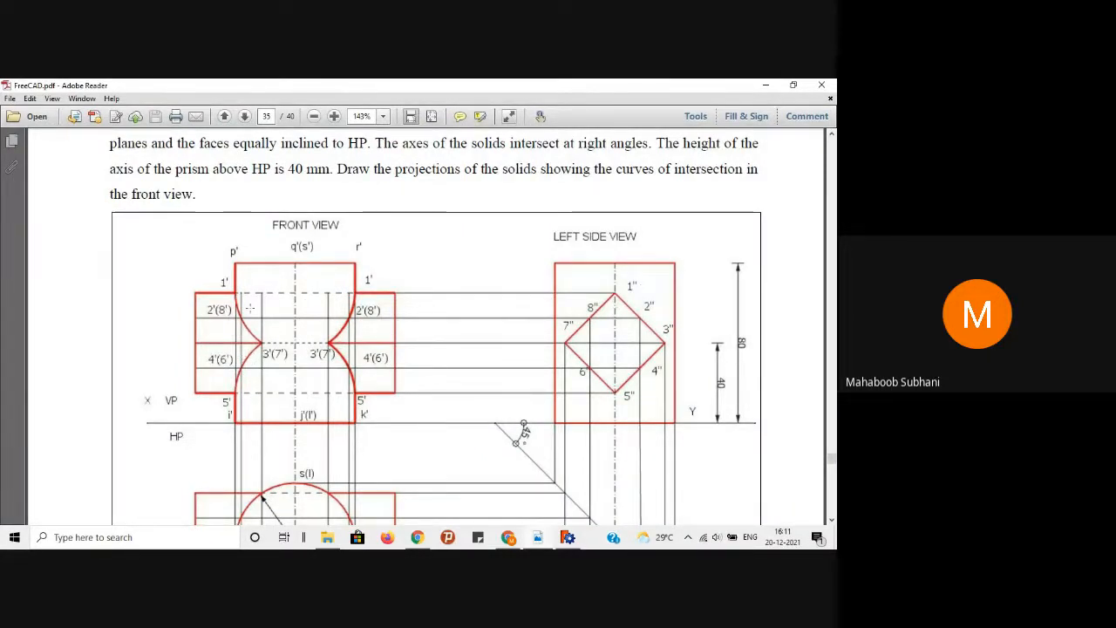
# Step: Fit the whole reference drawing in Adobe Reader at 125% zoom, then return to FreeCAD
pyautogui.scroll(-3, 449, 284)
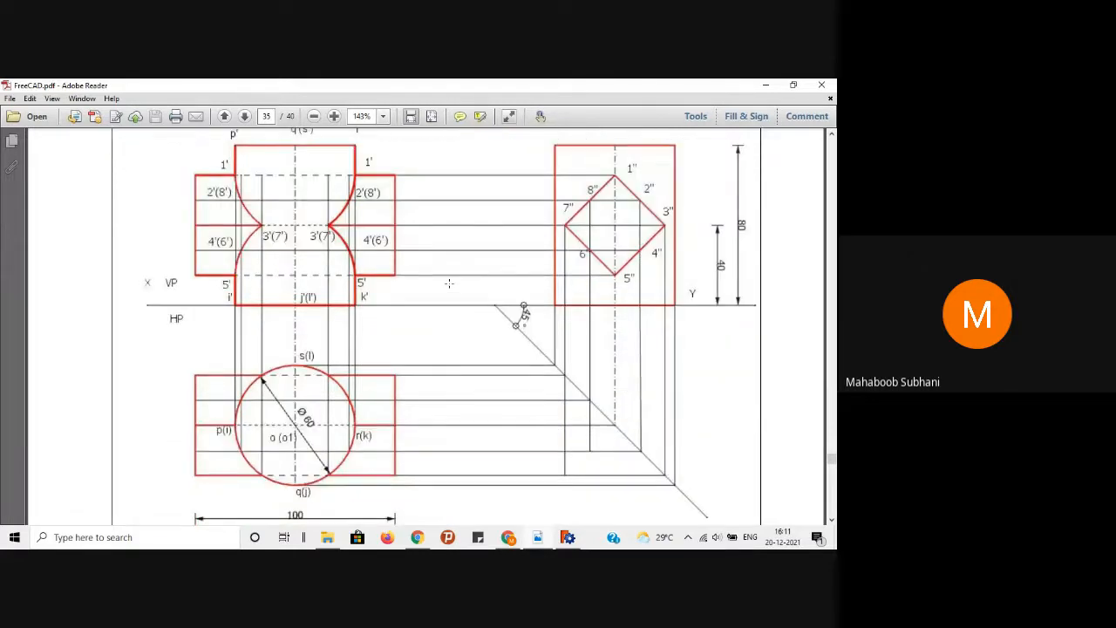
pyautogui.scroll(-2, 449, 283)
pyautogui.scroll(3, 449, 284)
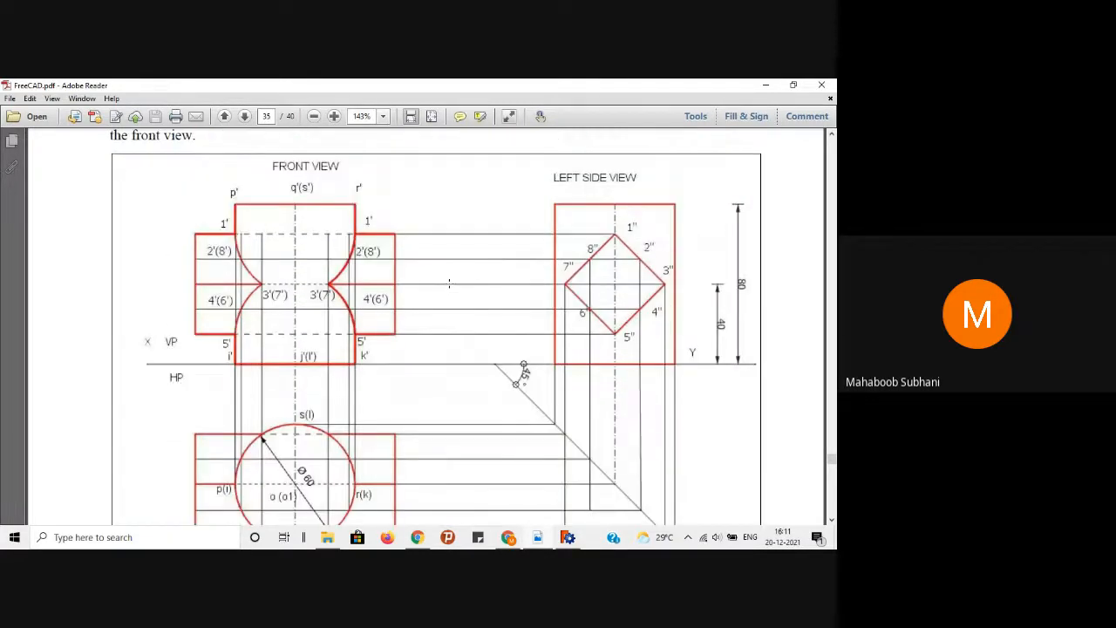
pyautogui.scroll(-2, 449, 284)
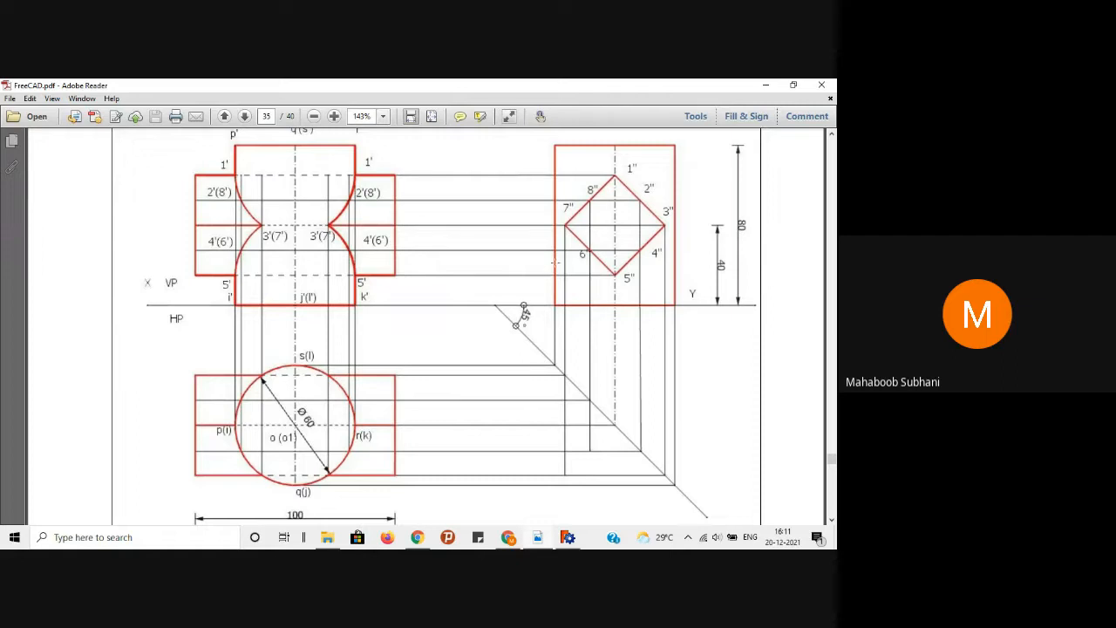
pyautogui.scroll(2, 454, 252)
pyautogui.click(314, 116)
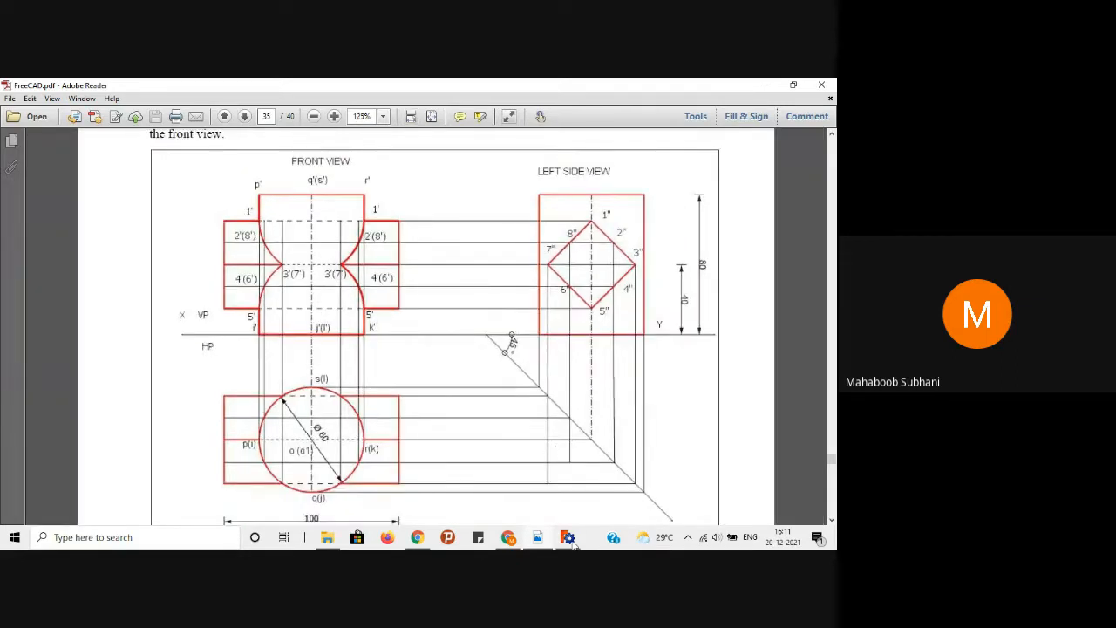
pyautogui.click(568, 538)
# Step: Draw a vertical projector line from the side view edge down to the lower projector
pyautogui.scroll(-2, 611, 399)
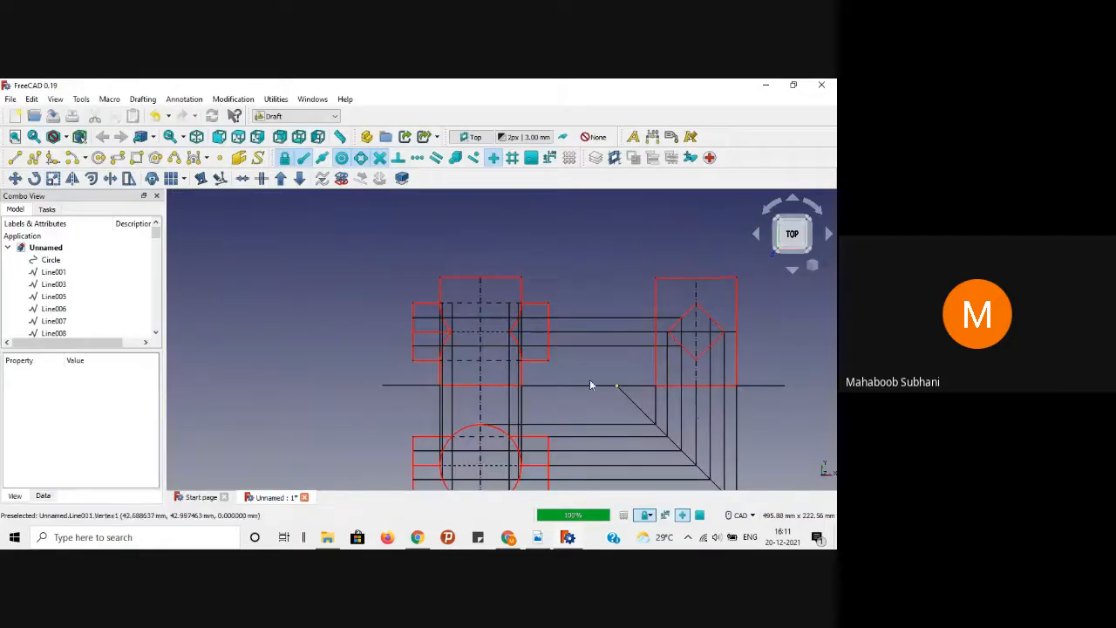
pyautogui.scroll(-2, 584, 410)
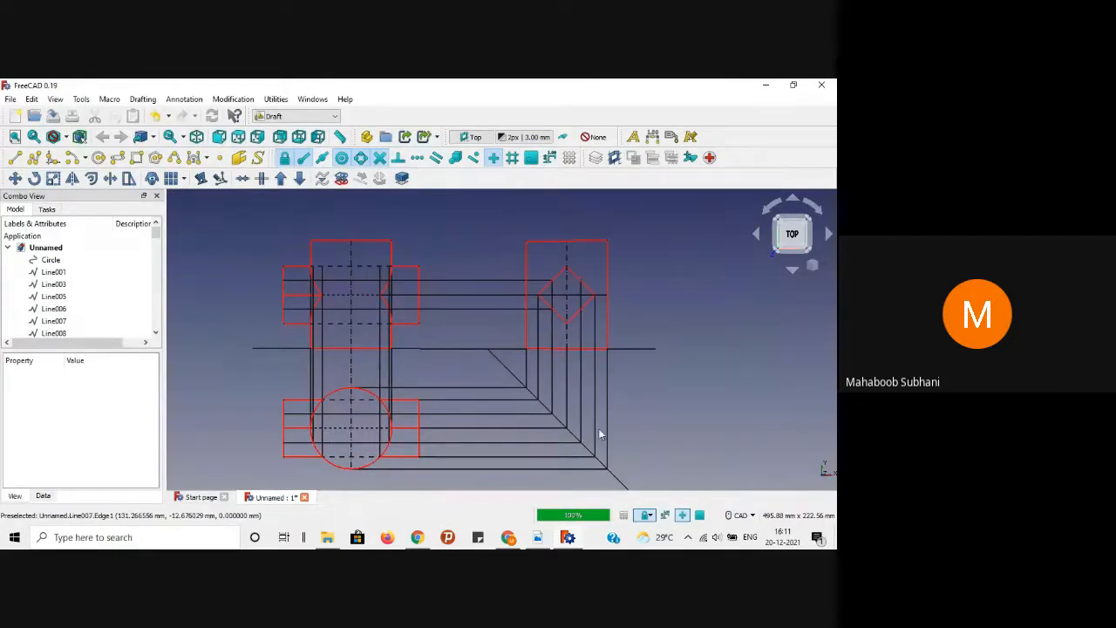
pyautogui.scroll(2, 515, 429)
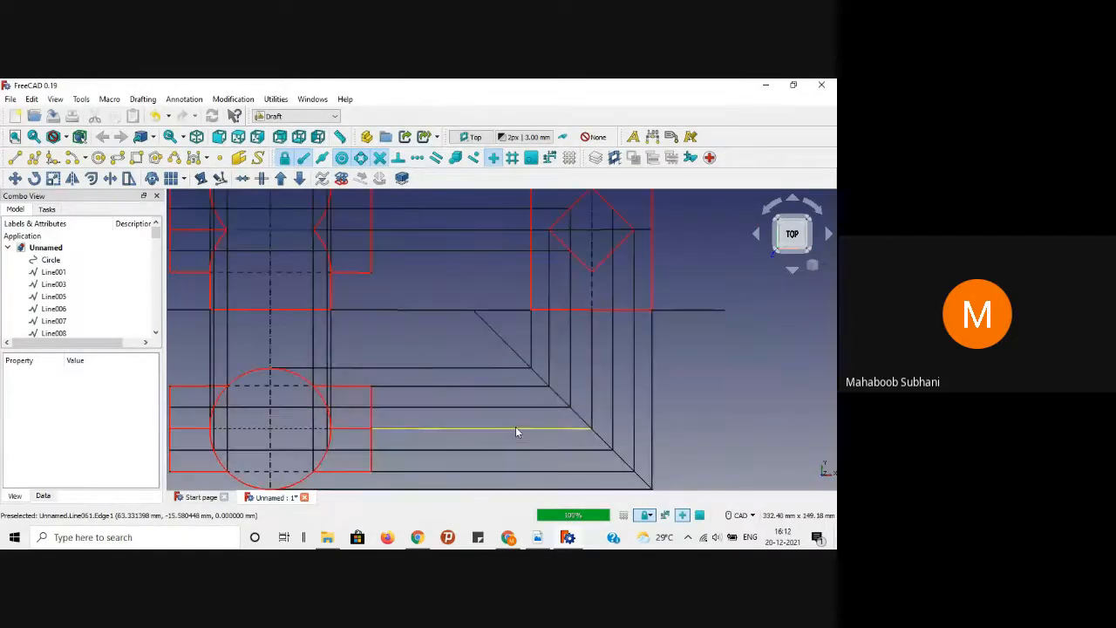
pyautogui.click(538, 538)
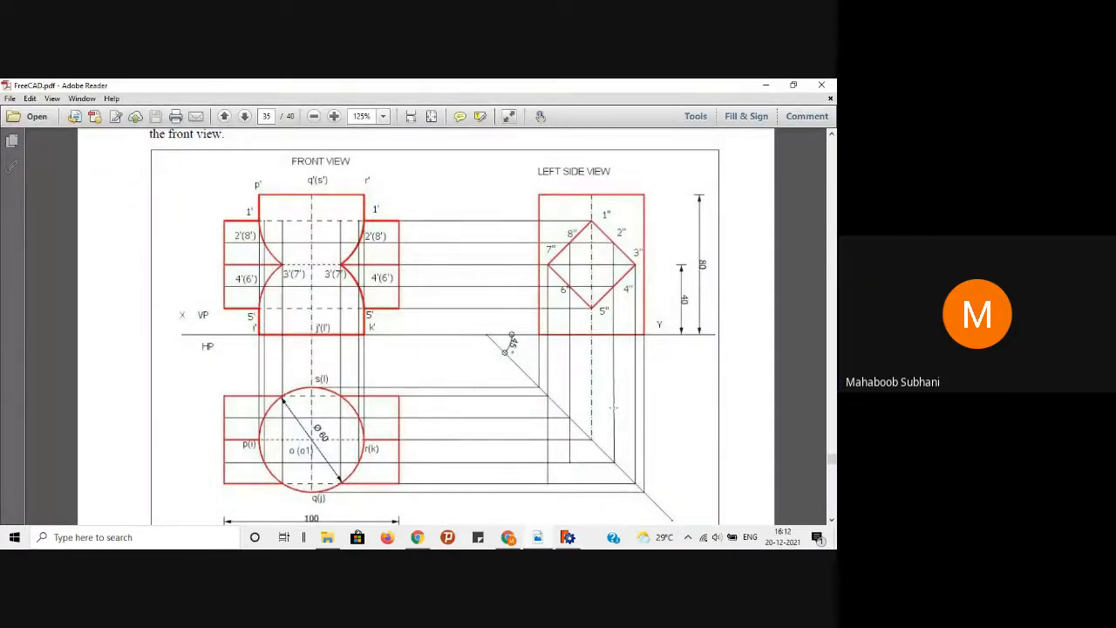
pyautogui.click(767, 84)
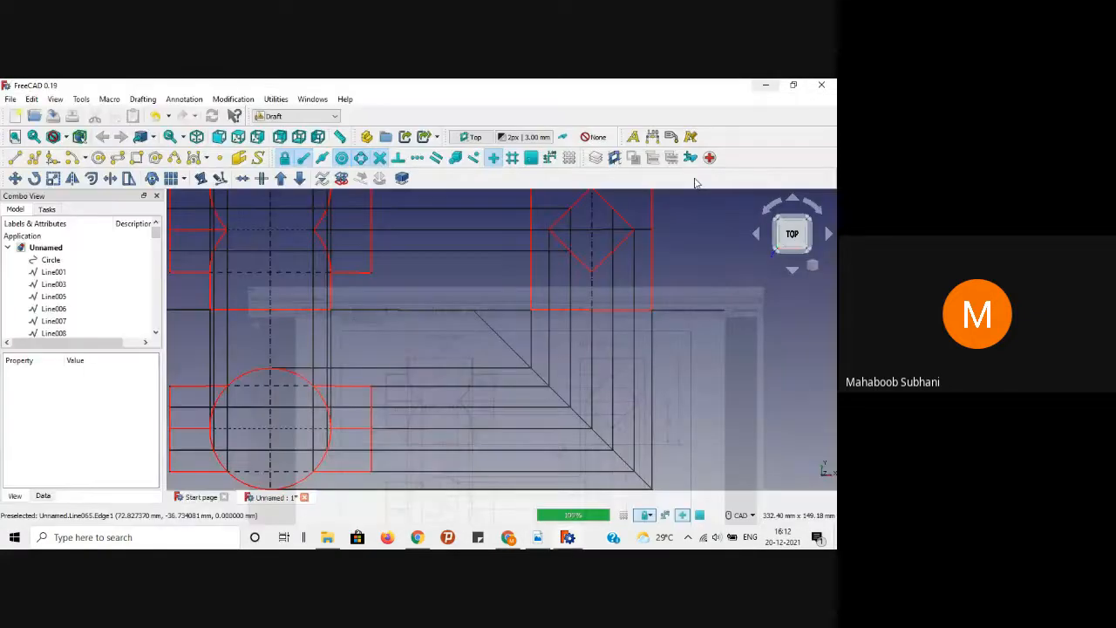
pyautogui.click(15, 157)
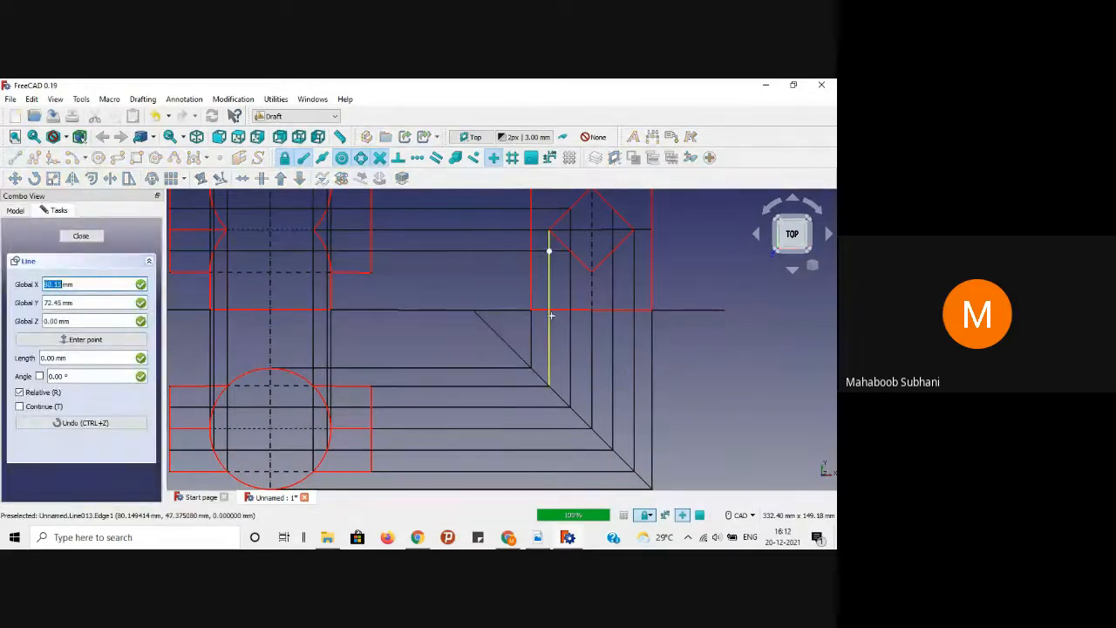
pyautogui.click(549, 349)
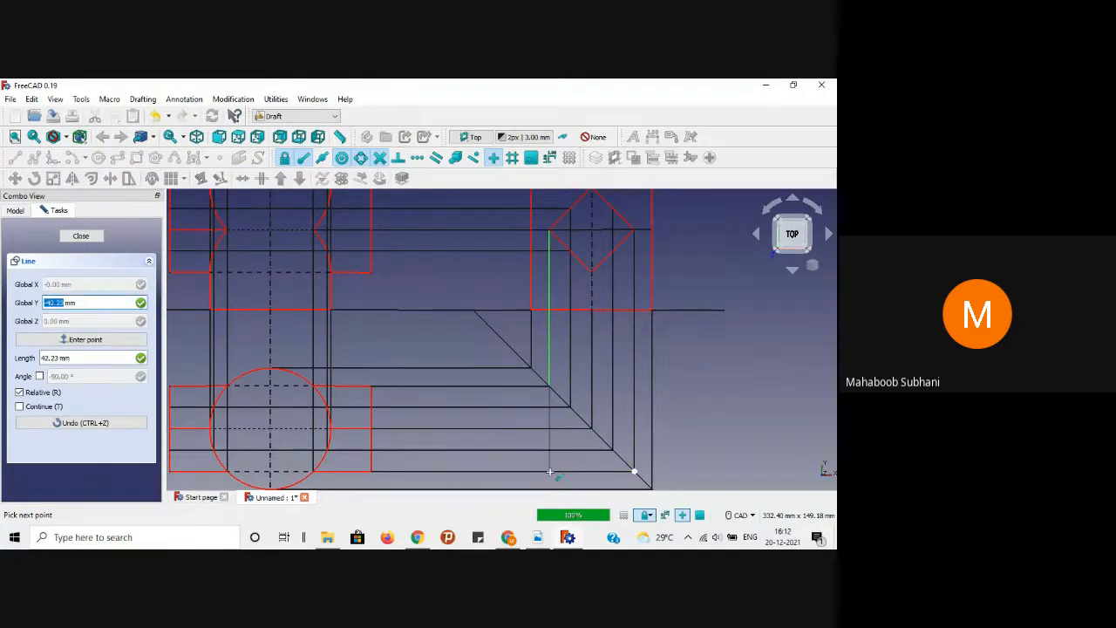
pyautogui.click(550, 472)
pyautogui.click(713, 367)
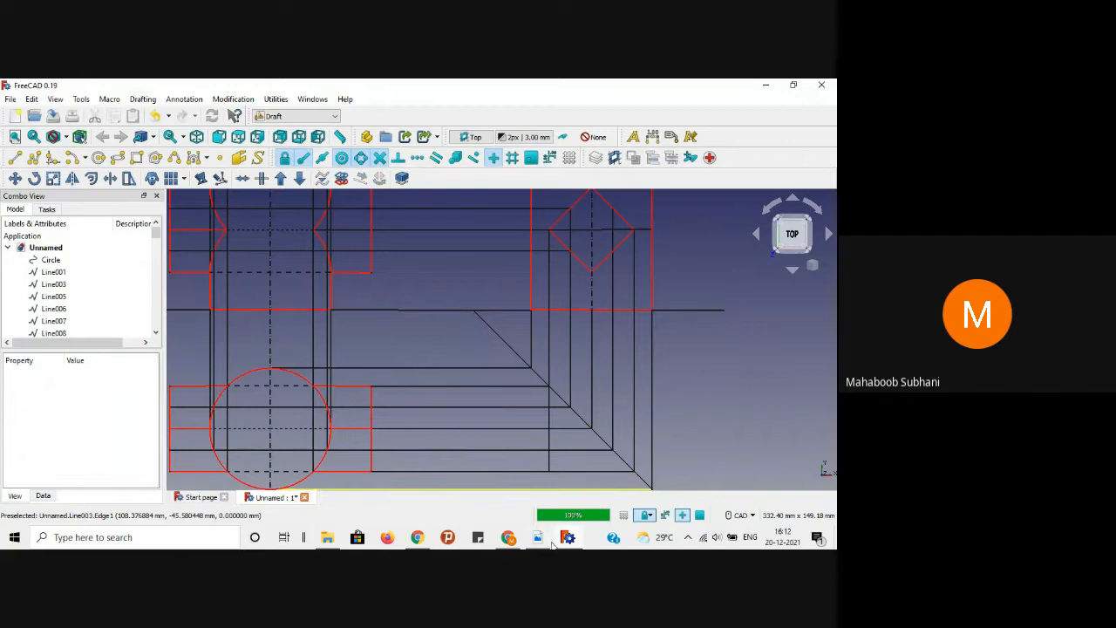
# Step: Draw a second, constrained vertical line from the side view down to the projector below
pyautogui.click(539, 541)
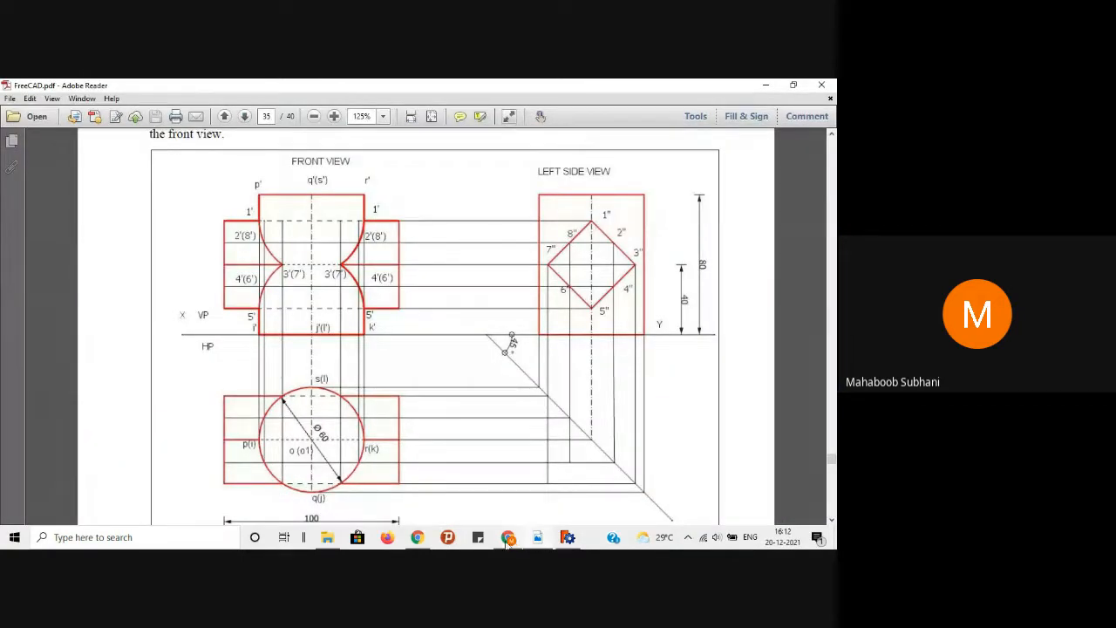
pyautogui.click(537, 539)
pyautogui.press('l')
pyautogui.press('i')
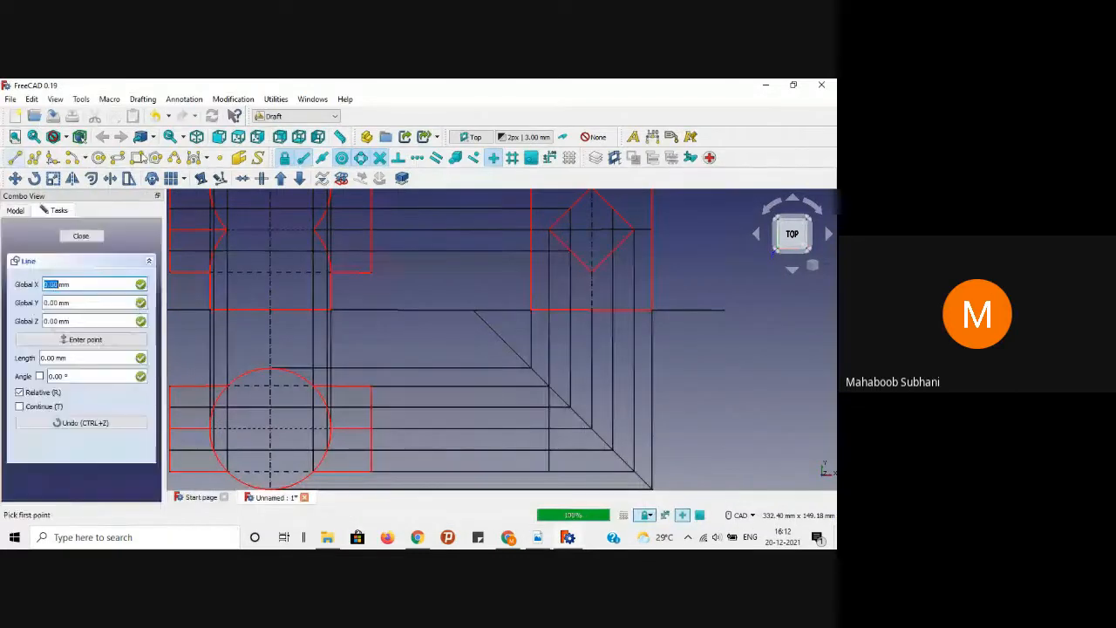
pyautogui.click(569, 397)
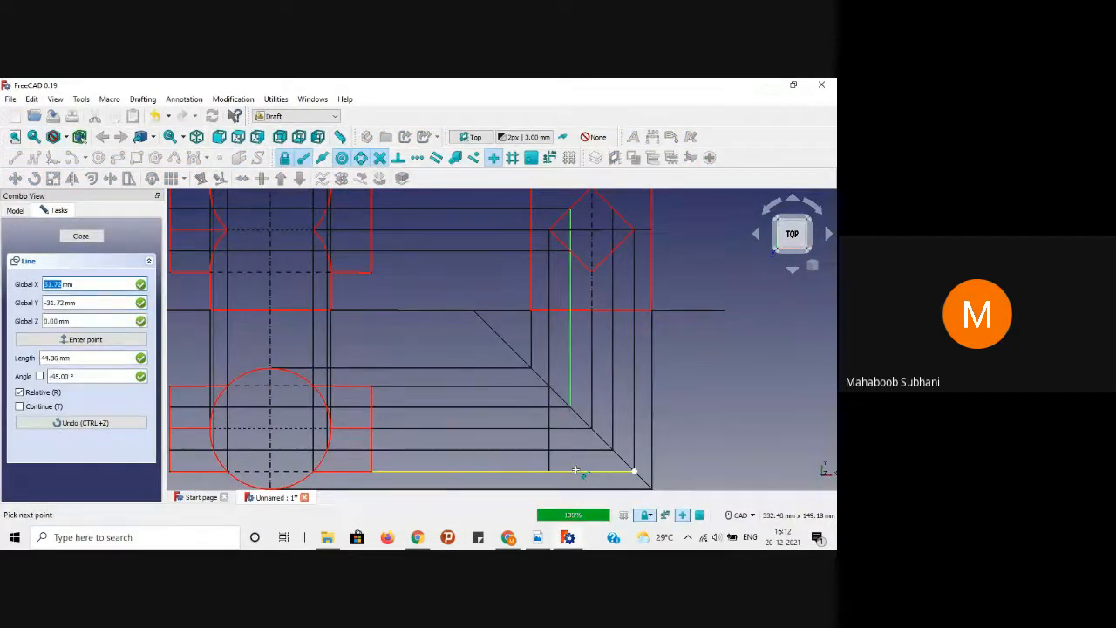
pyautogui.press('shift')
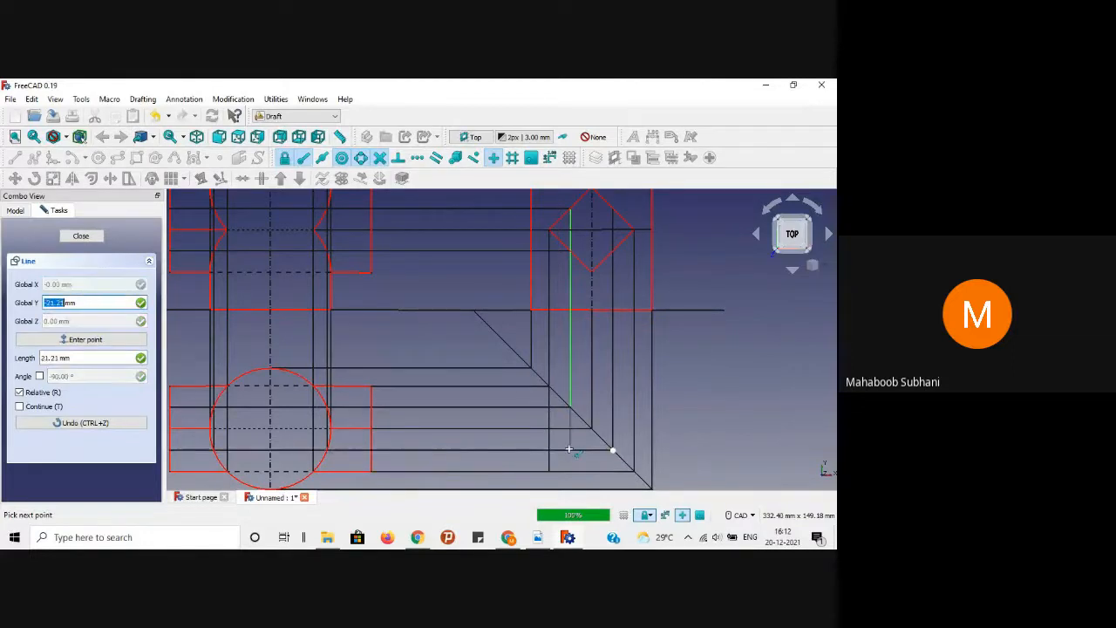
pyautogui.click(568, 449)
# Step: Compare with the reference PDF and select the vertical line under the diamond
pyautogui.scroll(-1, 724, 409)
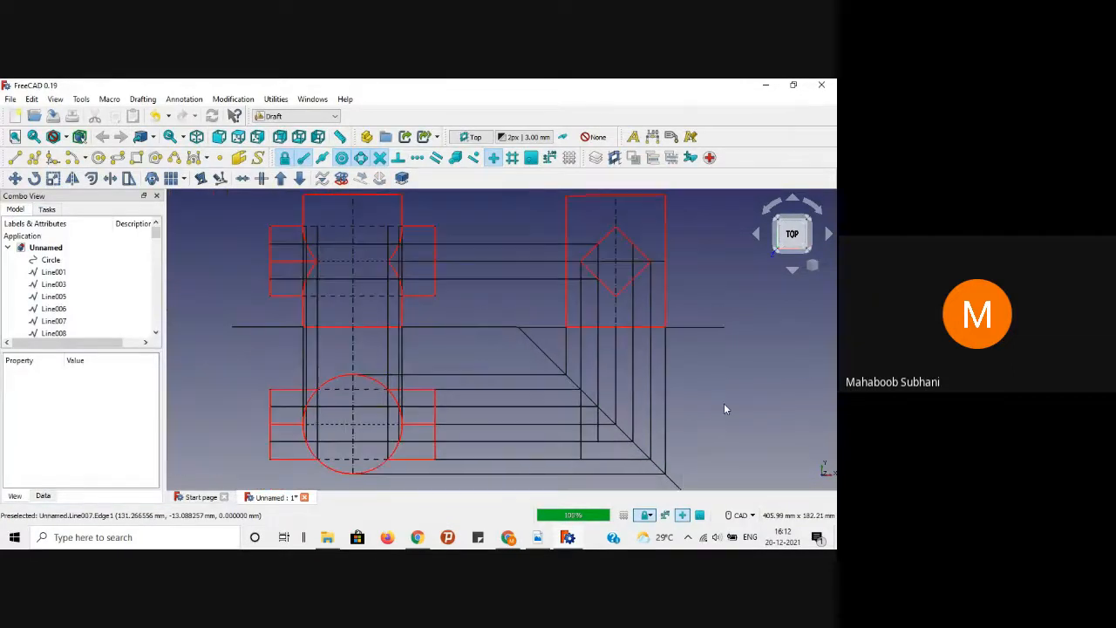
pyautogui.click(546, 541)
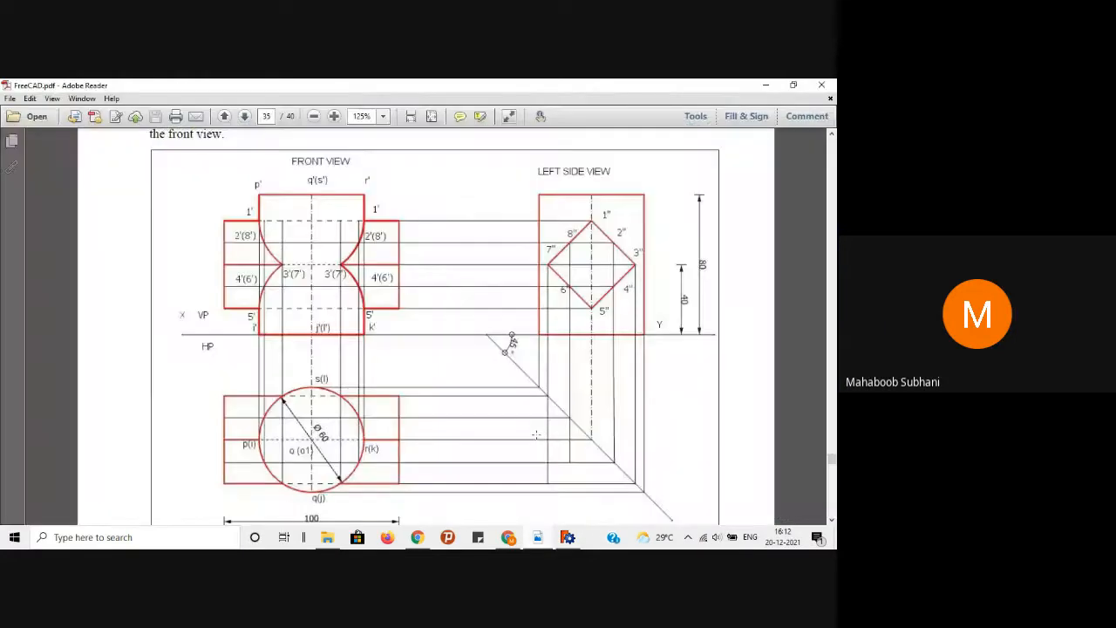
pyautogui.click(764, 85)
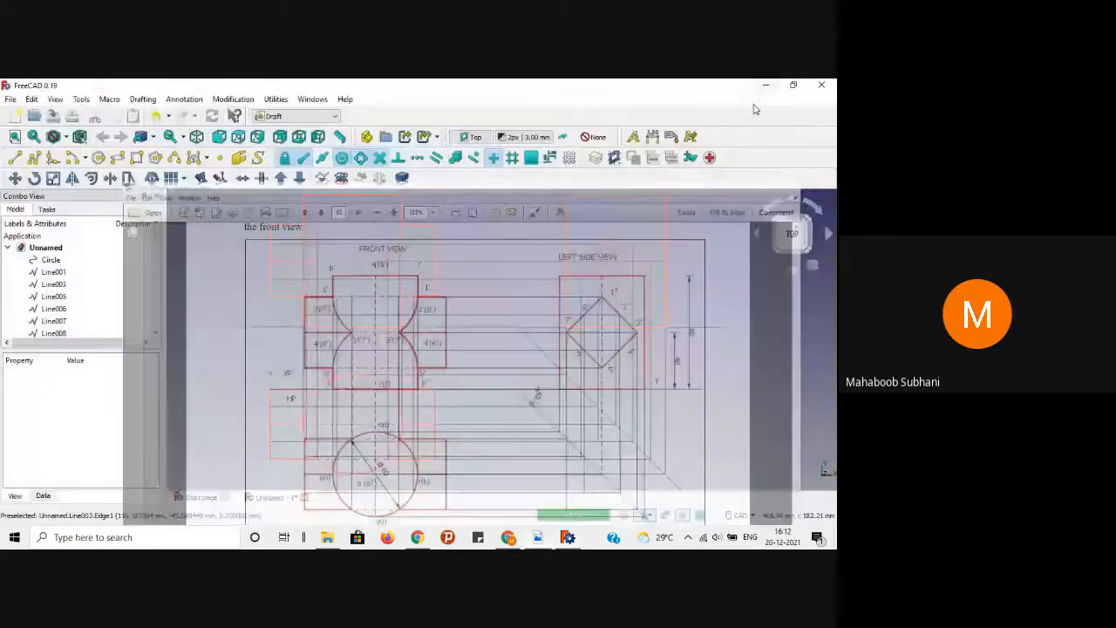
pyautogui.click(615, 362)
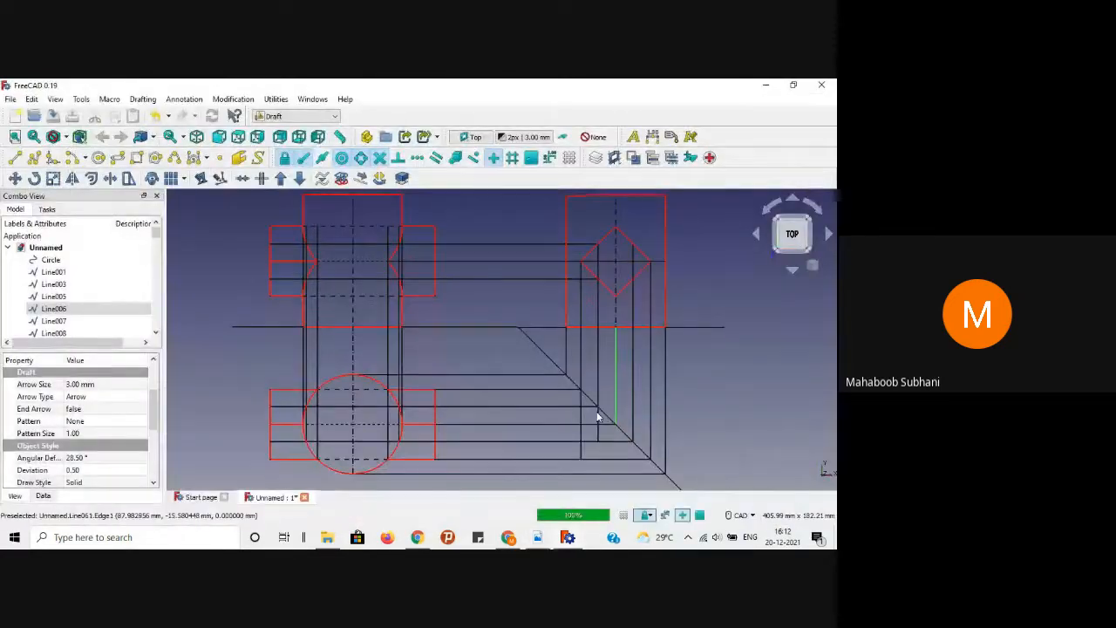
# Step: Give the vertical line under the diamond Dashdot style, Angular Deflection 1 and Deviation 0.01
pyautogui.moveTo(153, 422); pyautogui.dragTo(154, 446)
pyautogui.click(105, 409)
pyautogui.click(139, 407)
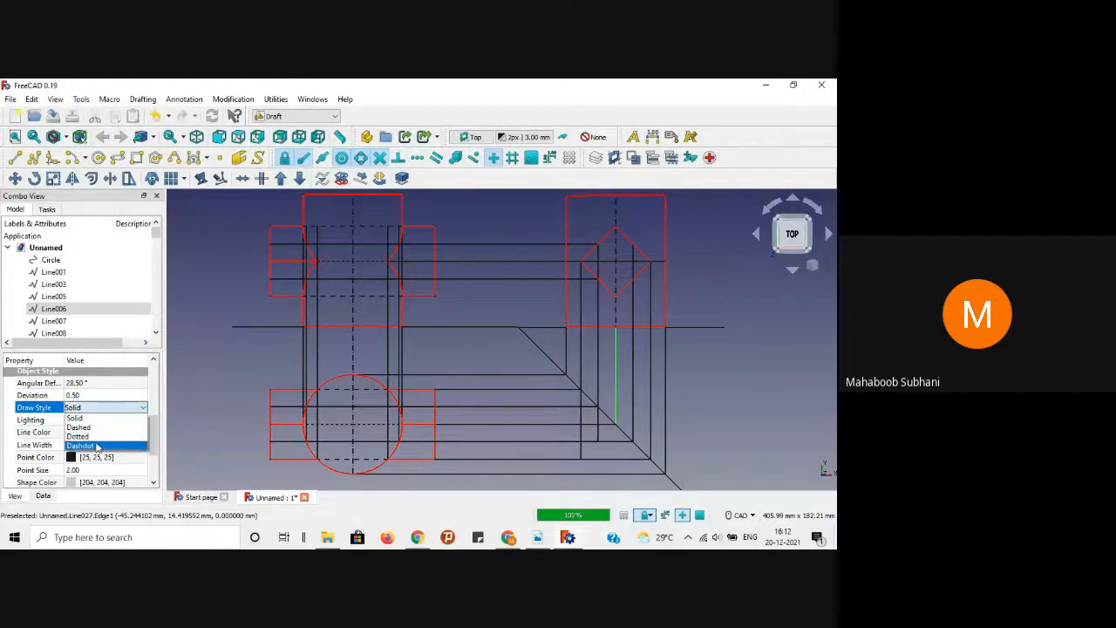
pyautogui.click(87, 445)
pyautogui.click(78, 383)
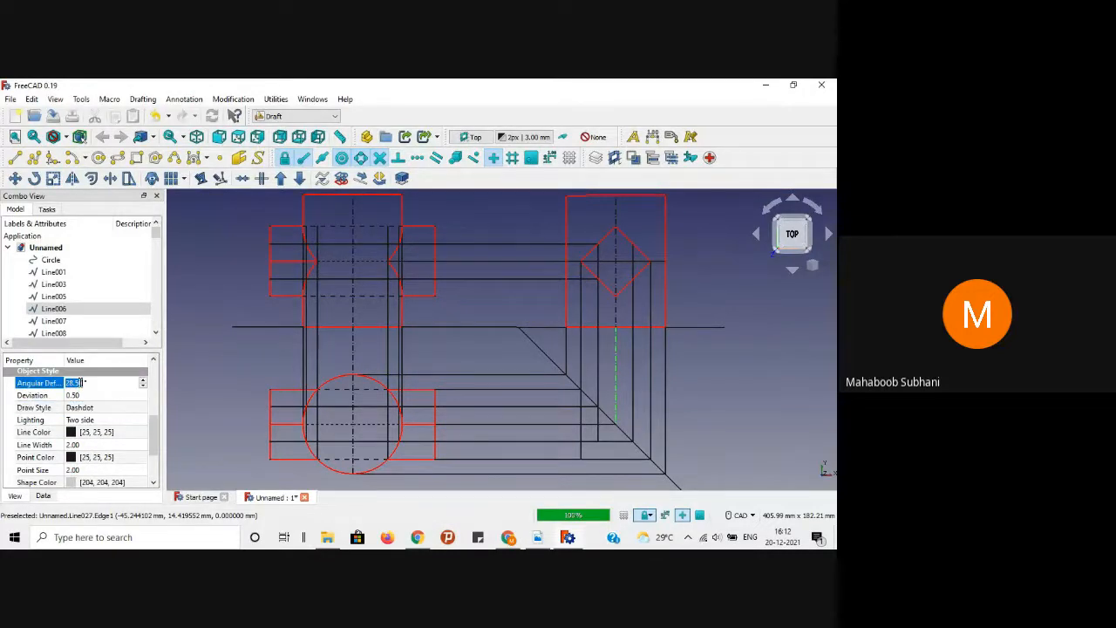
pyautogui.write('1')
pyautogui.press('Return')
pyautogui.click(90, 395)
pyautogui.write('0')
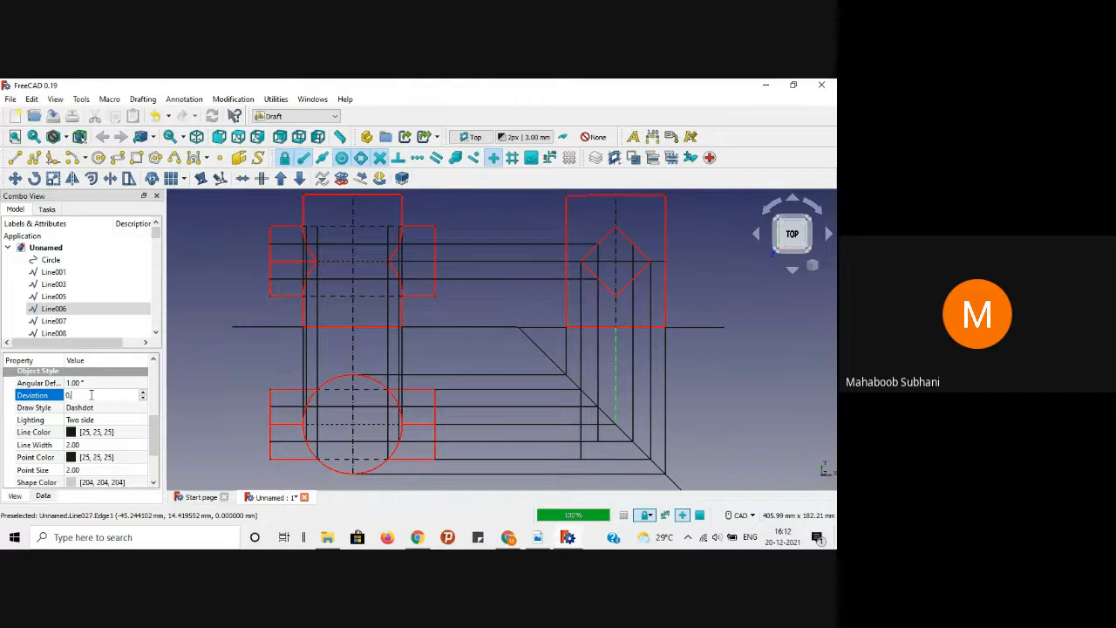
pyautogui.write('.01')
pyautogui.press('Return')
pyautogui.click(282, 344)
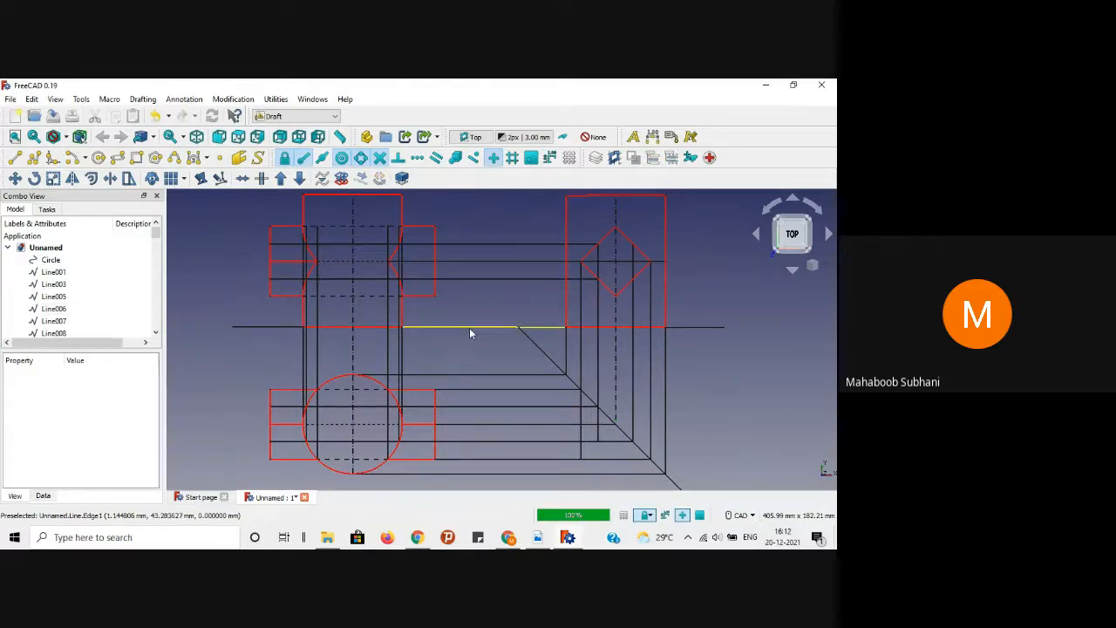
pyautogui.scroll(-2, 503, 355)
pyautogui.scroll(1, 687, 274)
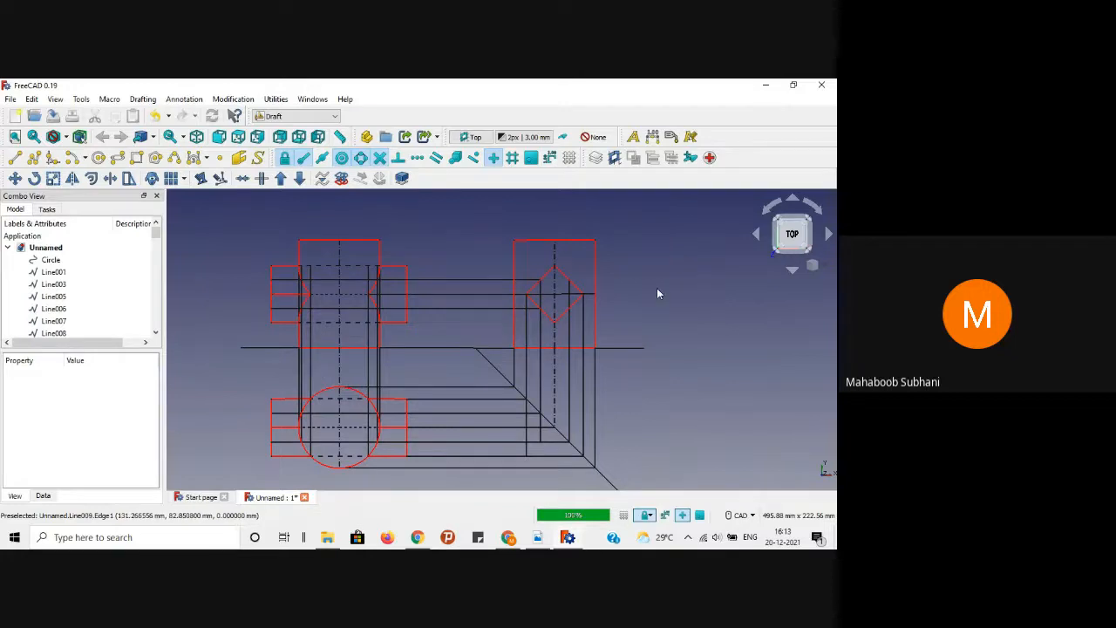
pyautogui.click(537, 537)
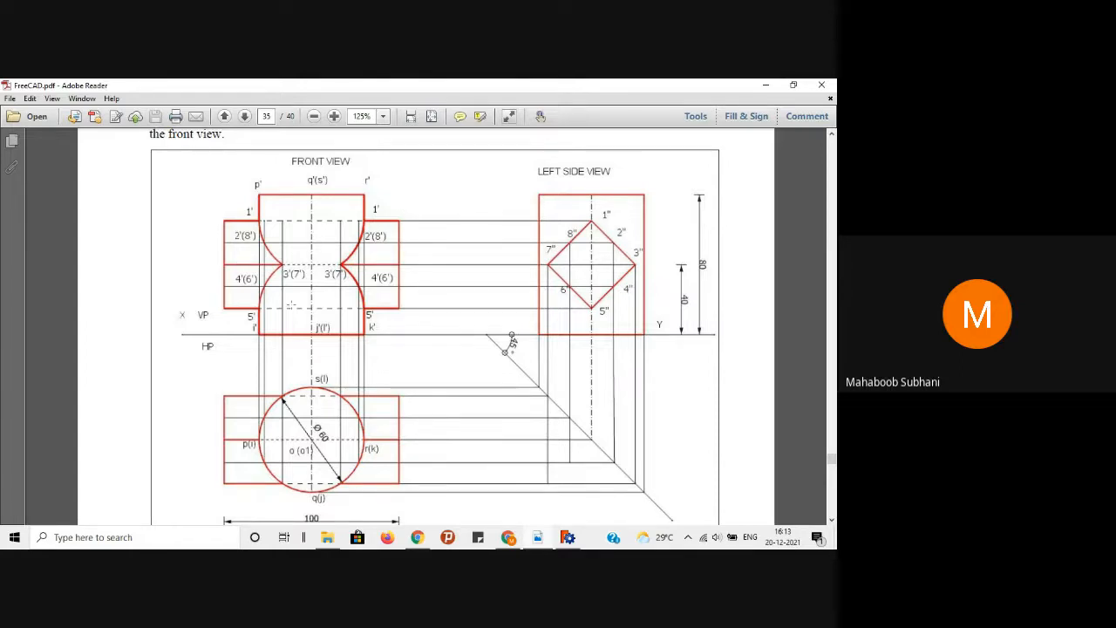
pyautogui.scroll(-1, 451, 228)
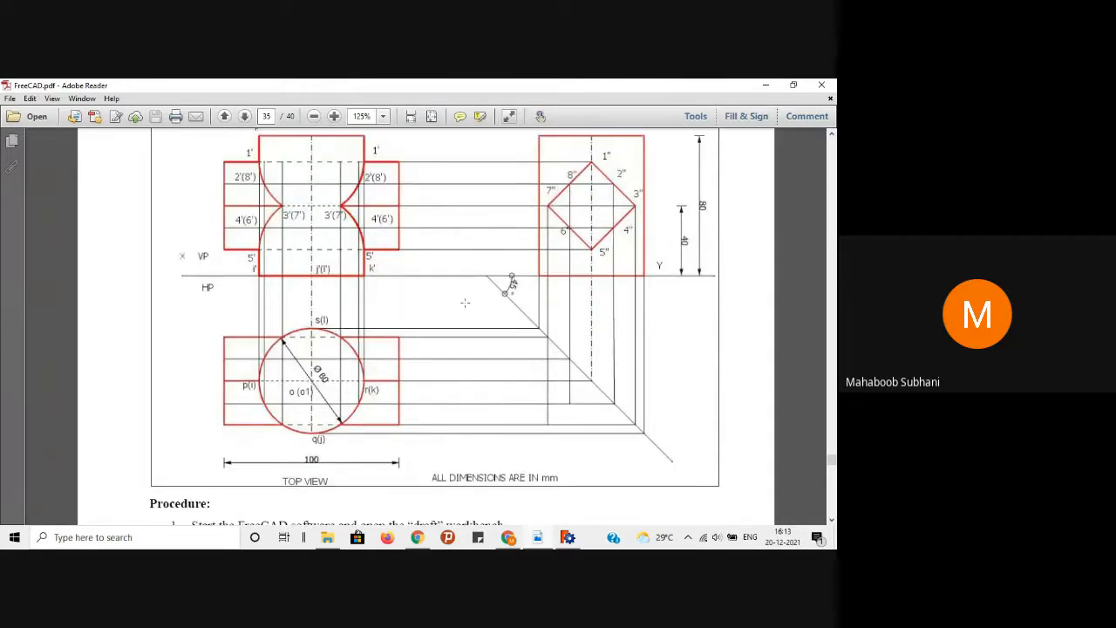
pyautogui.scroll(-3, 477, 325)
pyautogui.scroll(3, 477, 327)
pyautogui.scroll(1, 351, 281)
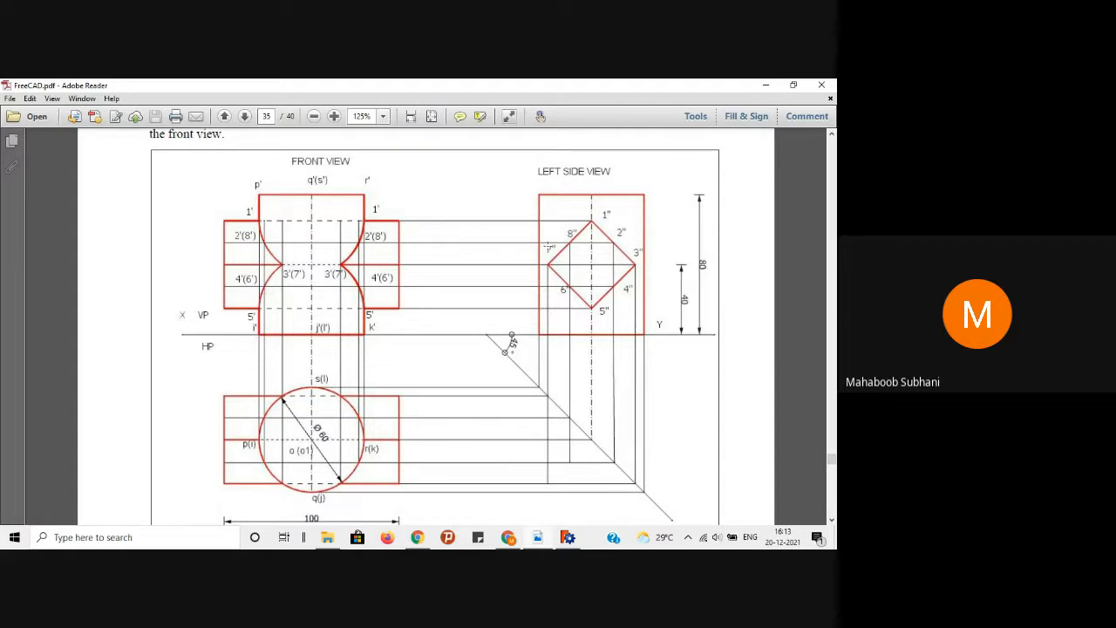
pyautogui.click(764, 84)
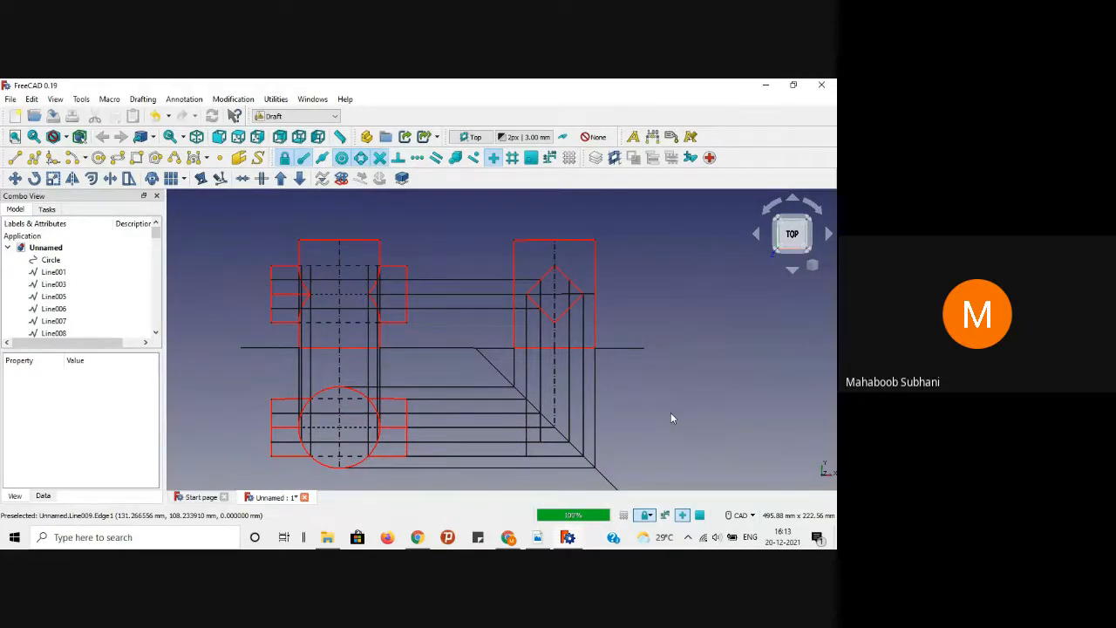
pyautogui.moveTo(672, 419); pyautogui.dragTo(710, 388, button='middle')
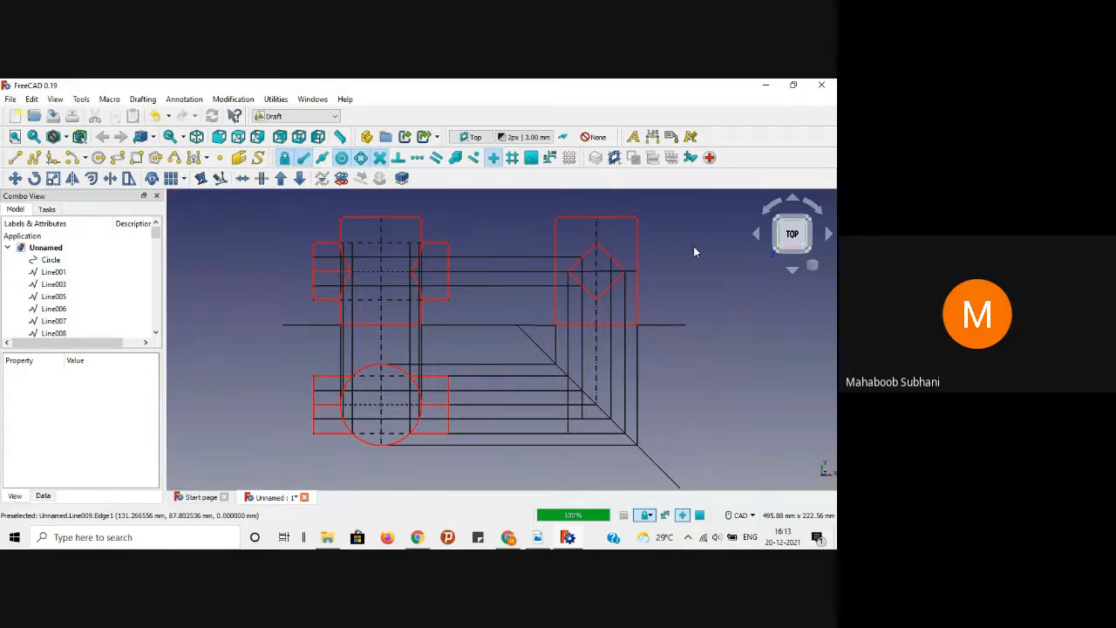
pyautogui.click(538, 537)
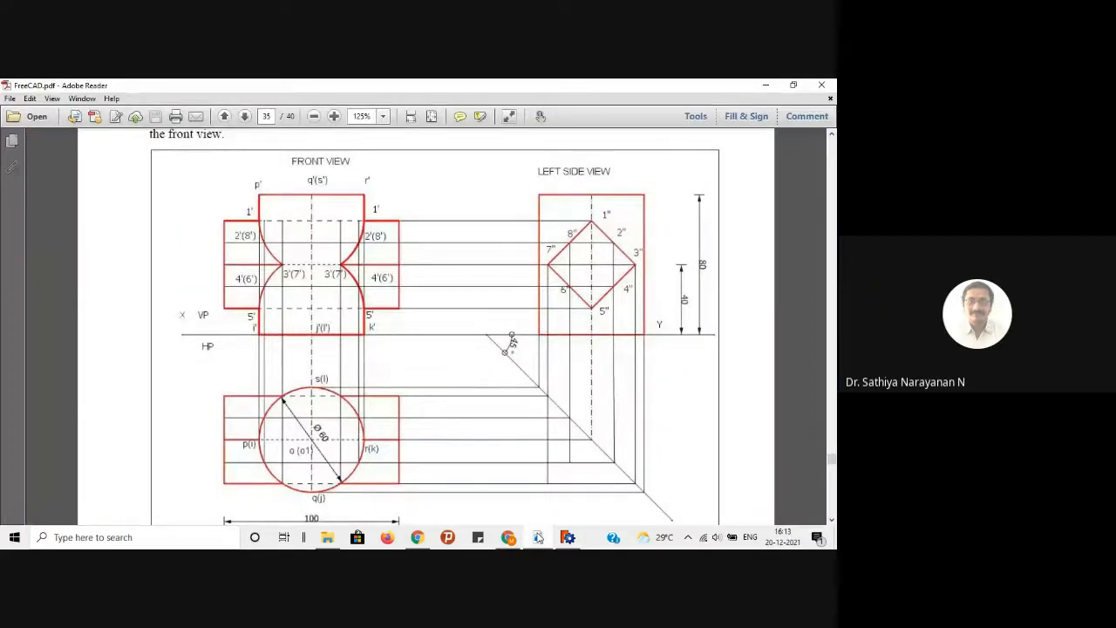
pyautogui.click(538, 538)
pyautogui.scroll(2, 763, 372)
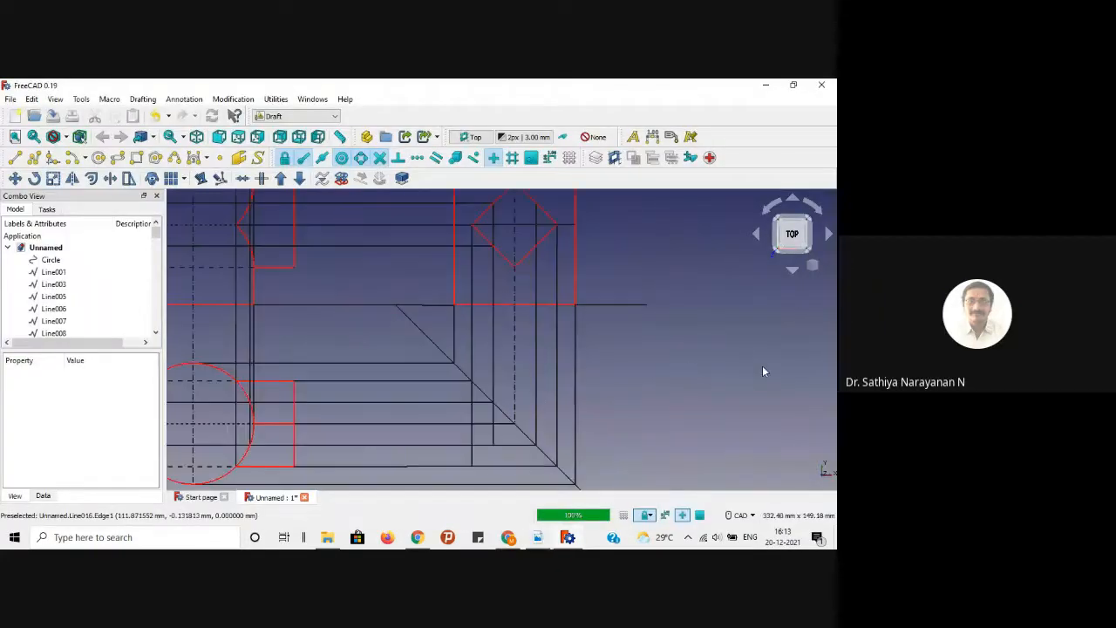
pyautogui.scroll(-3, 682, 366)
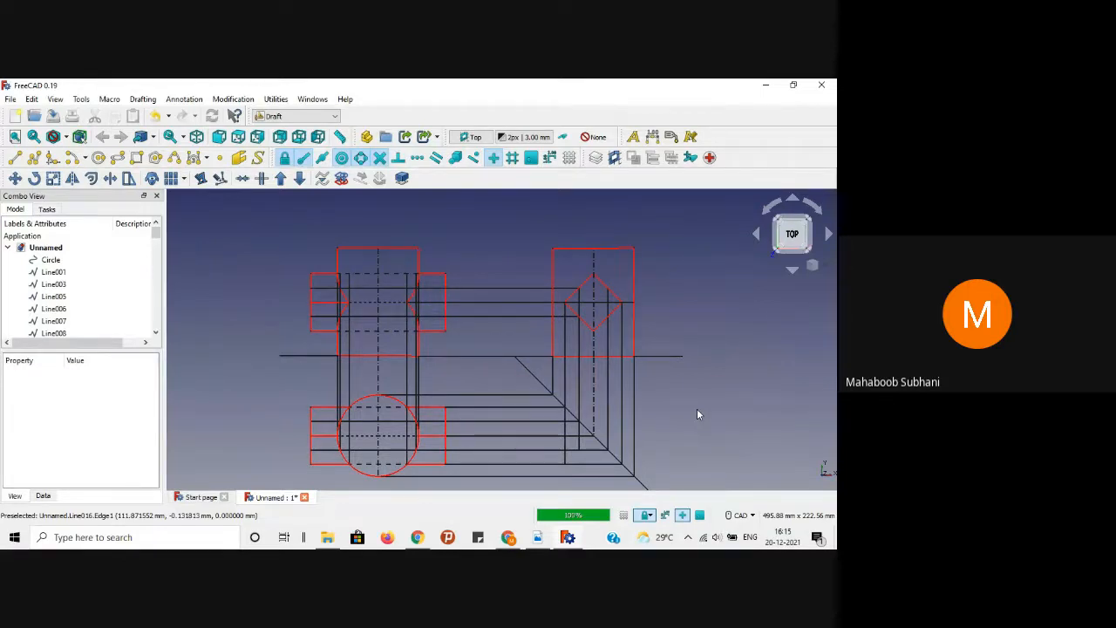
# Step: Minimize the Meet window and zoom and pan FreeCAD to centre the projection drawing
pyautogui.click(509, 541)
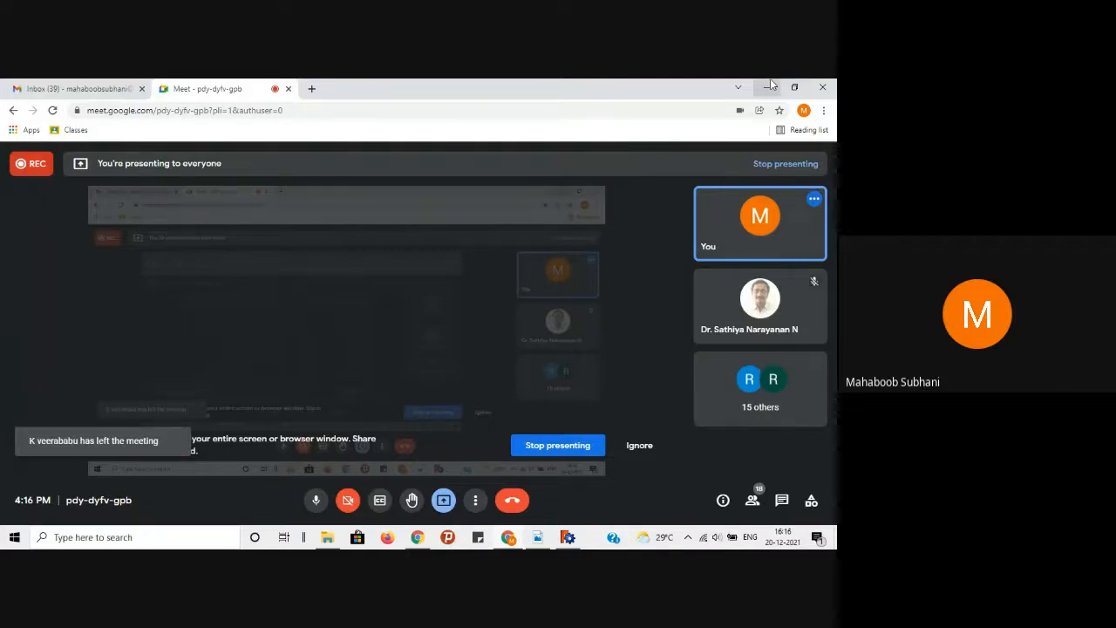
pyautogui.click(769, 87)
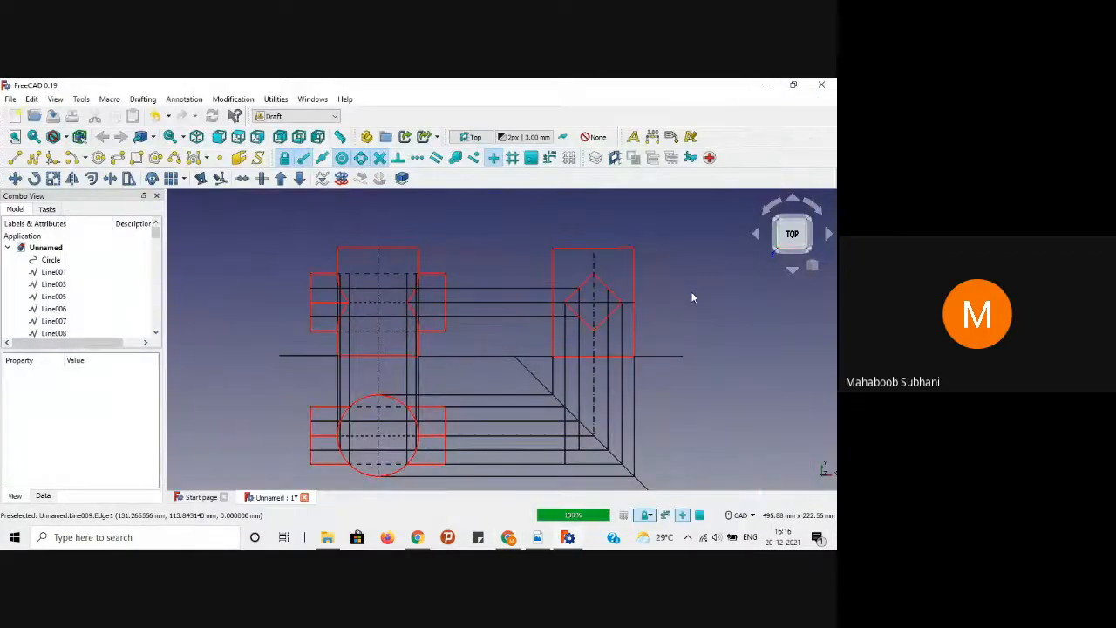
pyautogui.scroll(1, 691, 297)
pyautogui.scroll(-2, 686, 299)
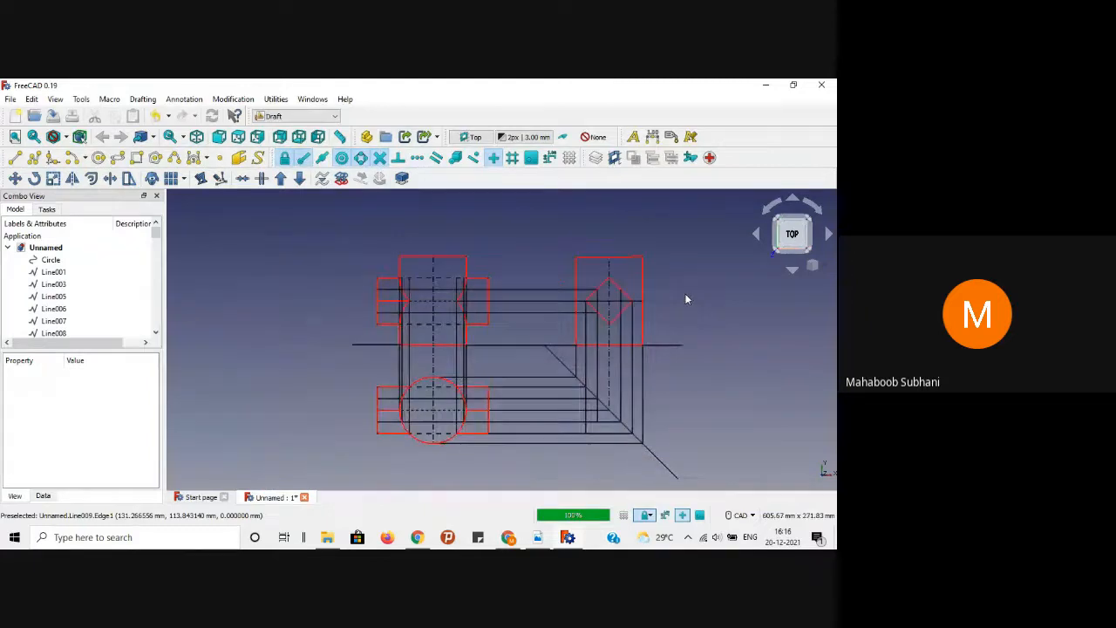
pyautogui.scroll(1, 686, 299)
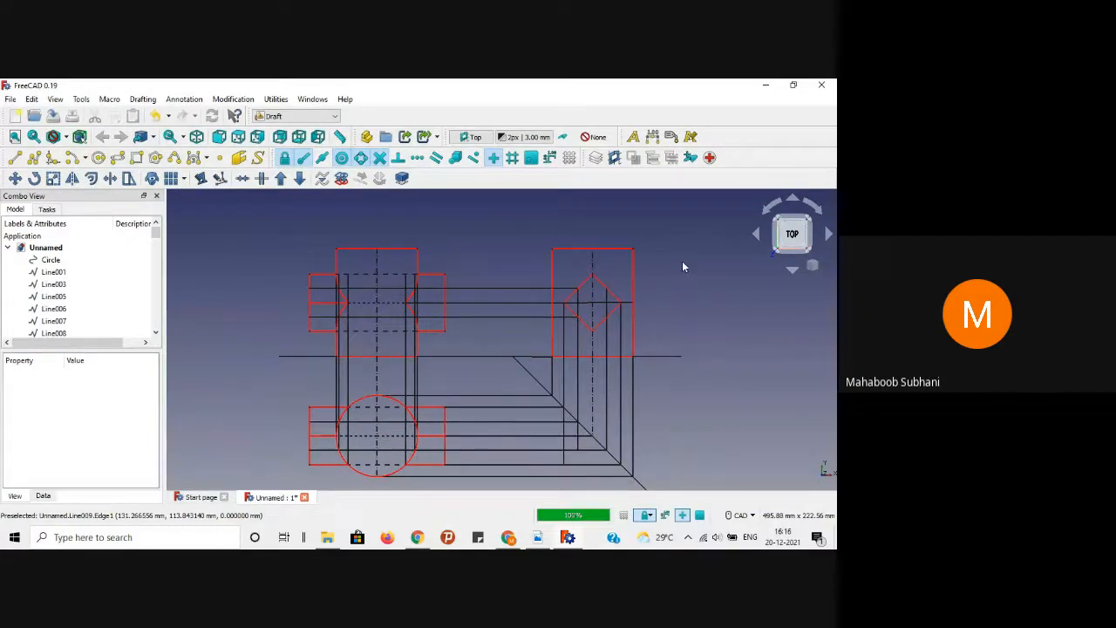
pyautogui.moveTo(688, 232); pyautogui.dragTo(671, 239, button='middle')
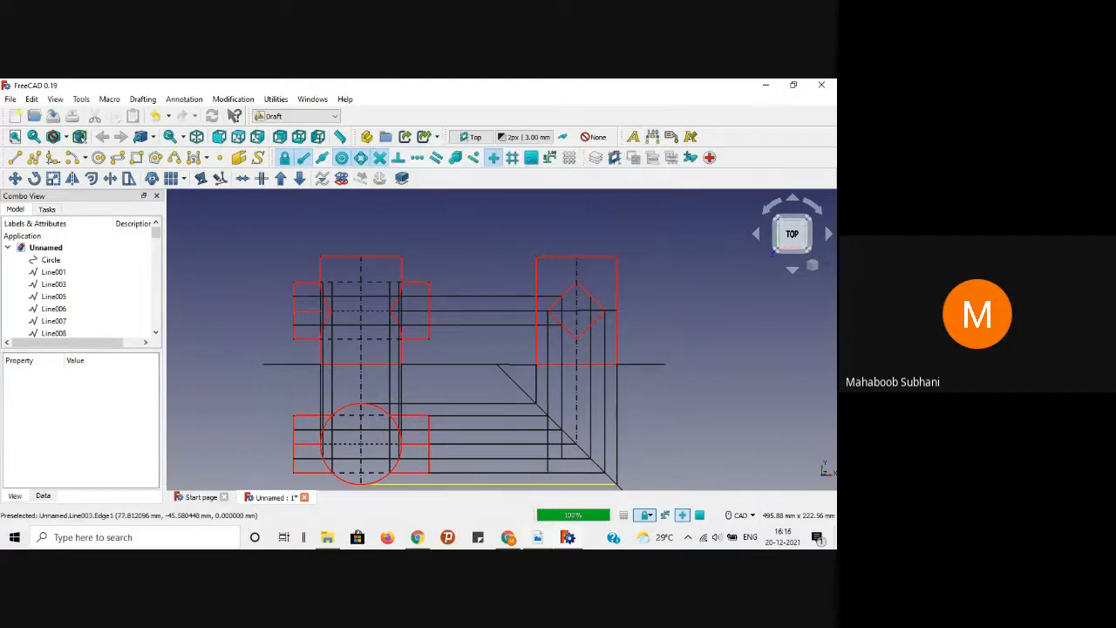
# Step: Dimension the side view's full height, from its top-right corner to the reference line
pyautogui.click(539, 539)
pyautogui.click(538, 539)
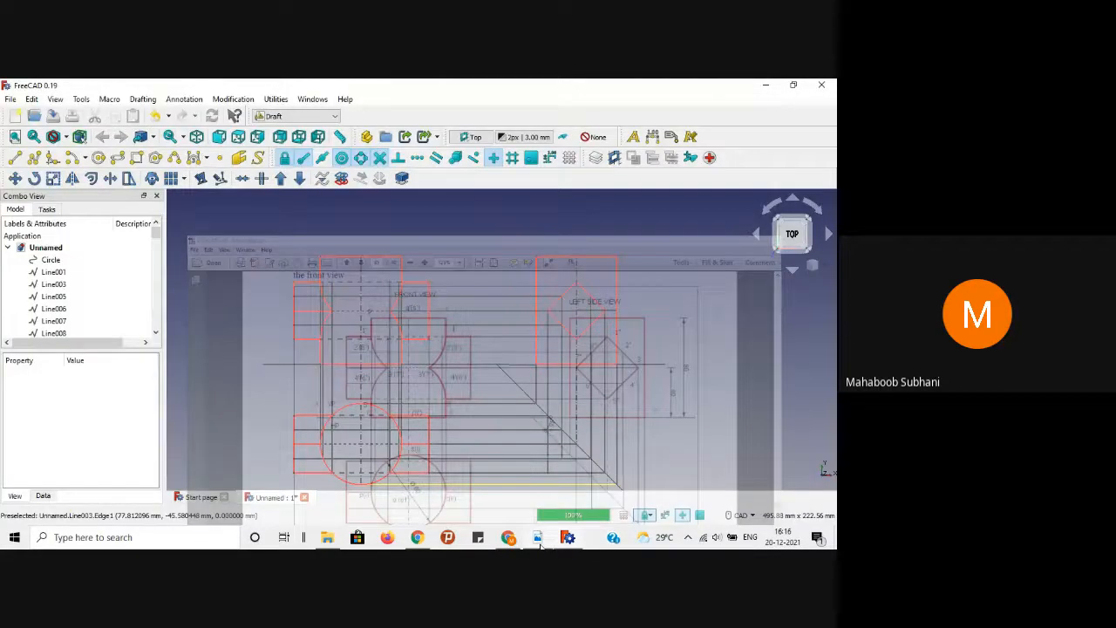
pyautogui.click(652, 137)
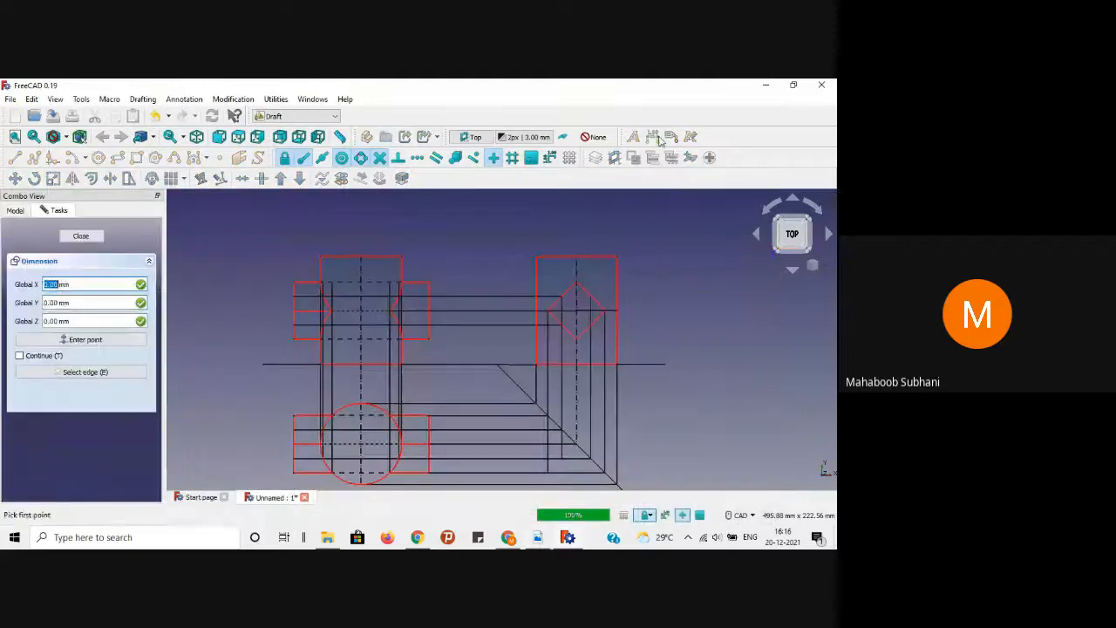
pyautogui.click(615, 258)
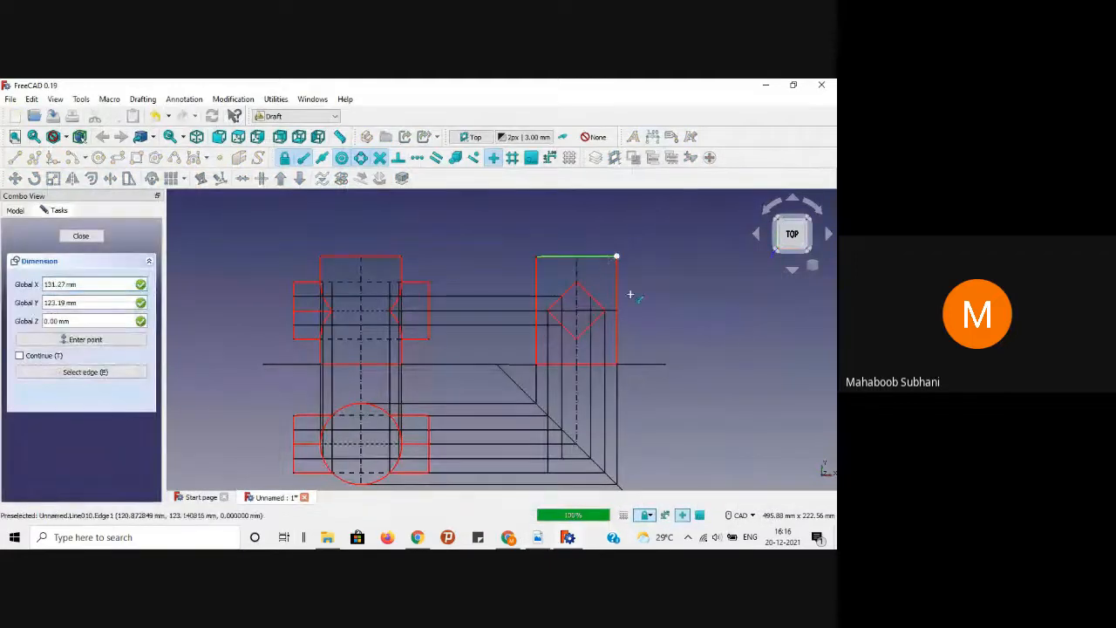
pyautogui.click(615, 363)
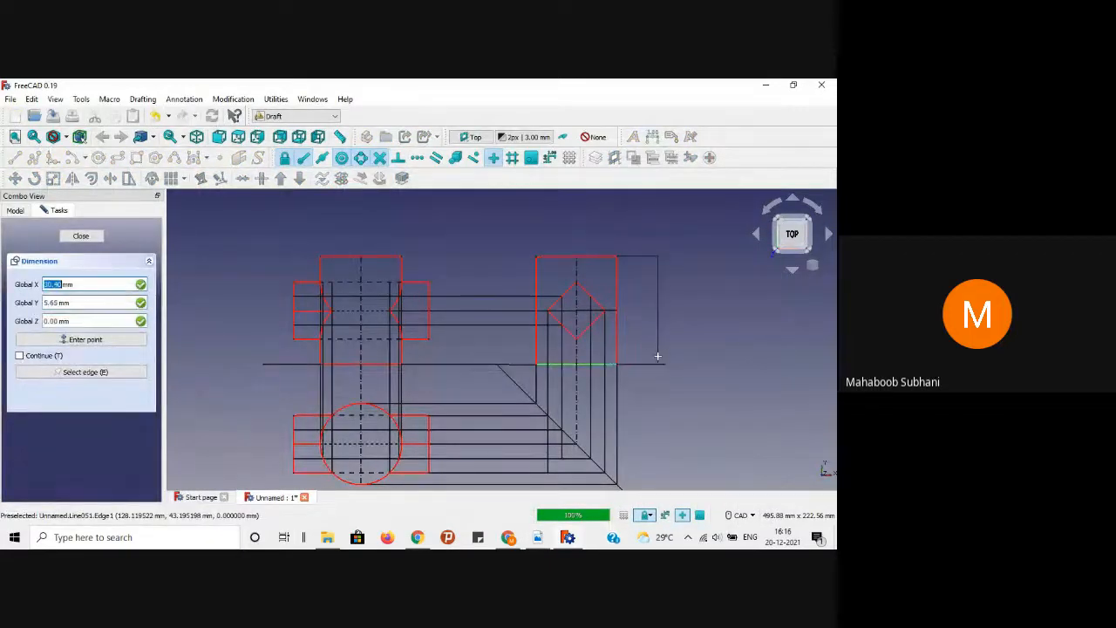
pyautogui.middleClick(669, 308)
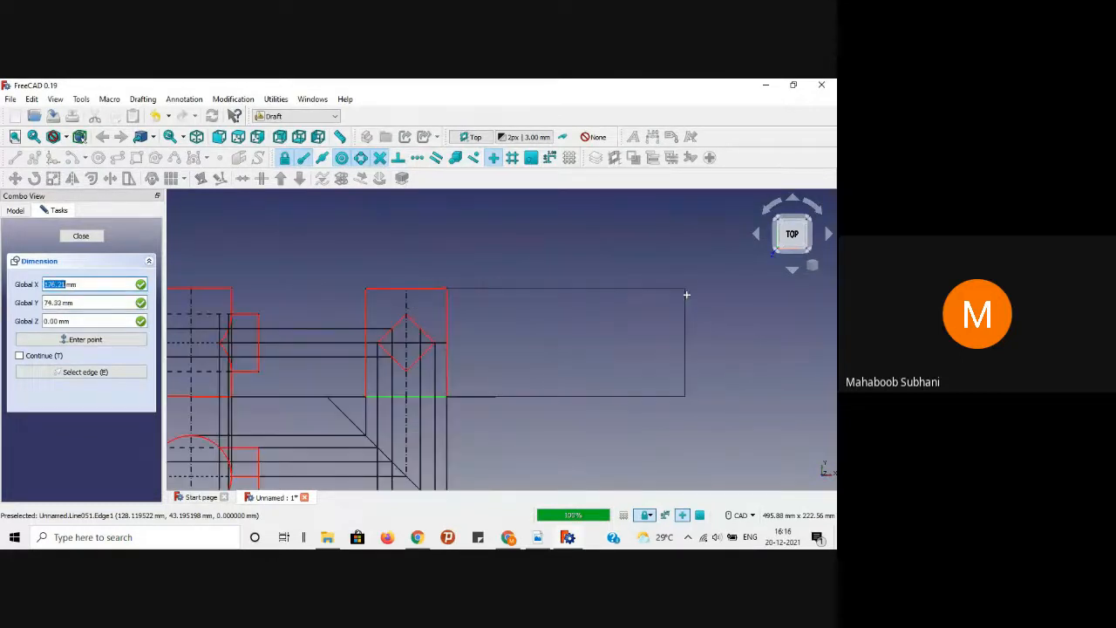
pyautogui.click(499, 340)
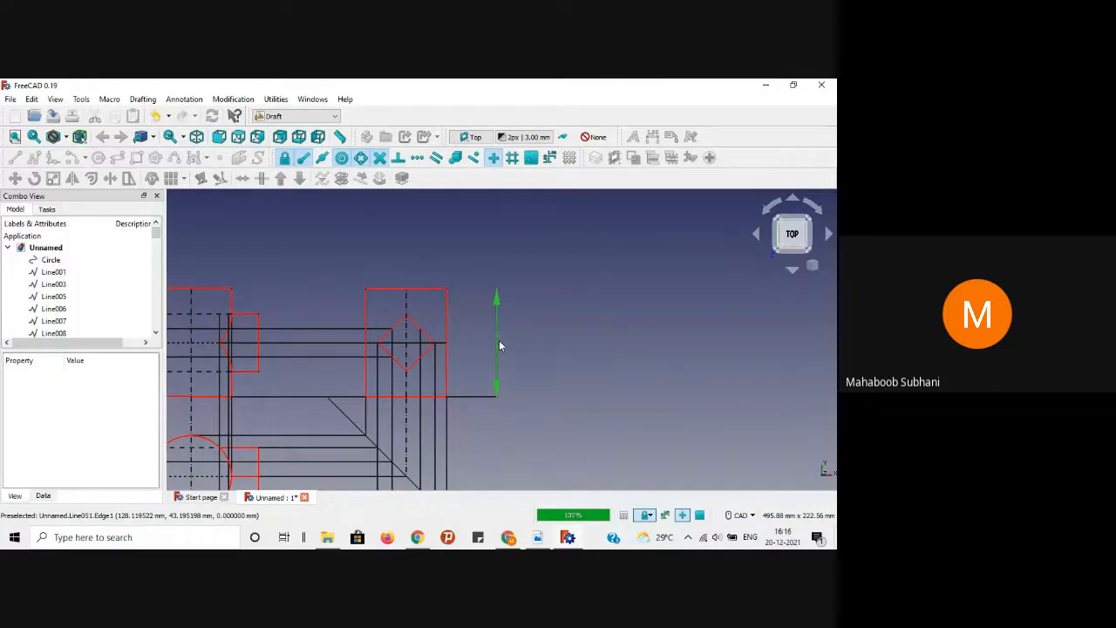
pyautogui.scroll(2, 562, 325)
pyautogui.scroll(-2, 610, 324)
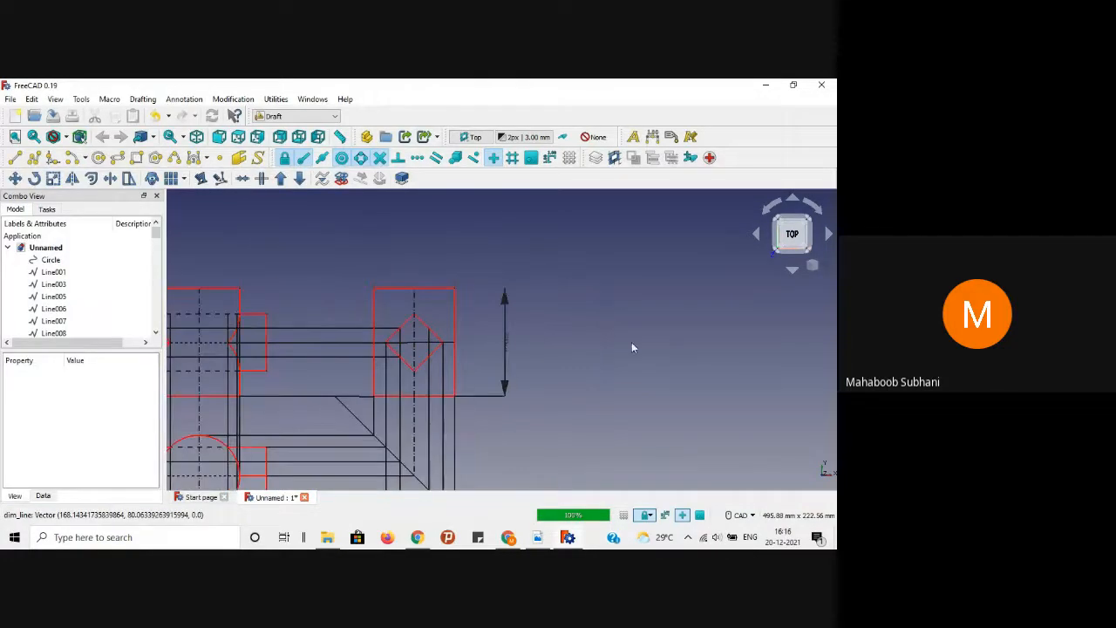
pyautogui.scroll(-2, 632, 343)
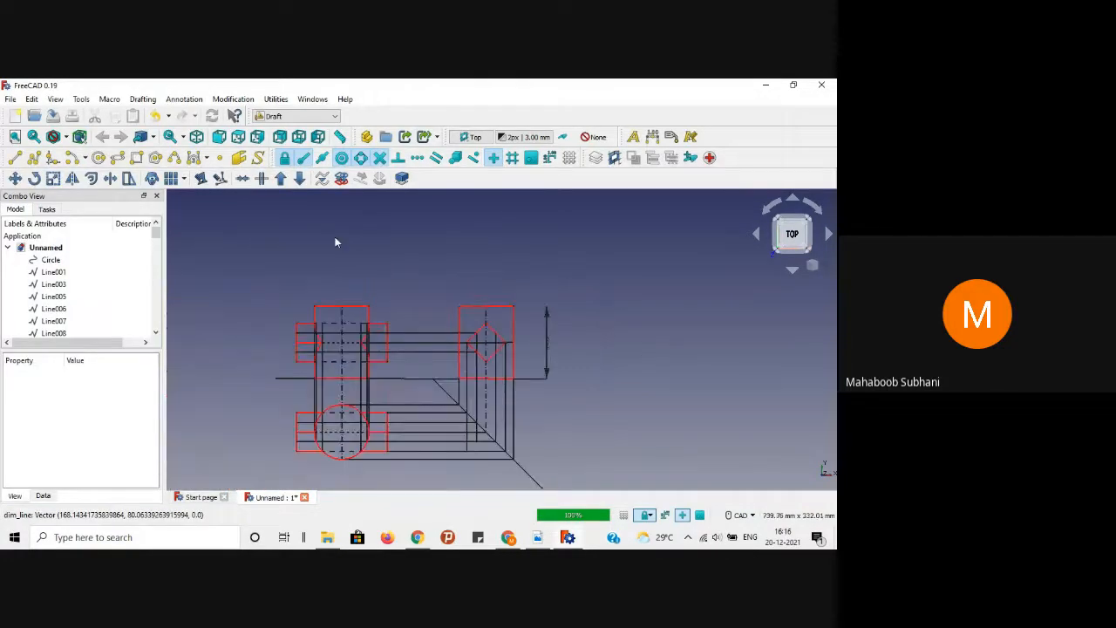
# Step: Add a shorter vertical dimension from the diamond's corner line down to the reference line
pyautogui.click(652, 137)
pyautogui.scroll(3, 525, 299)
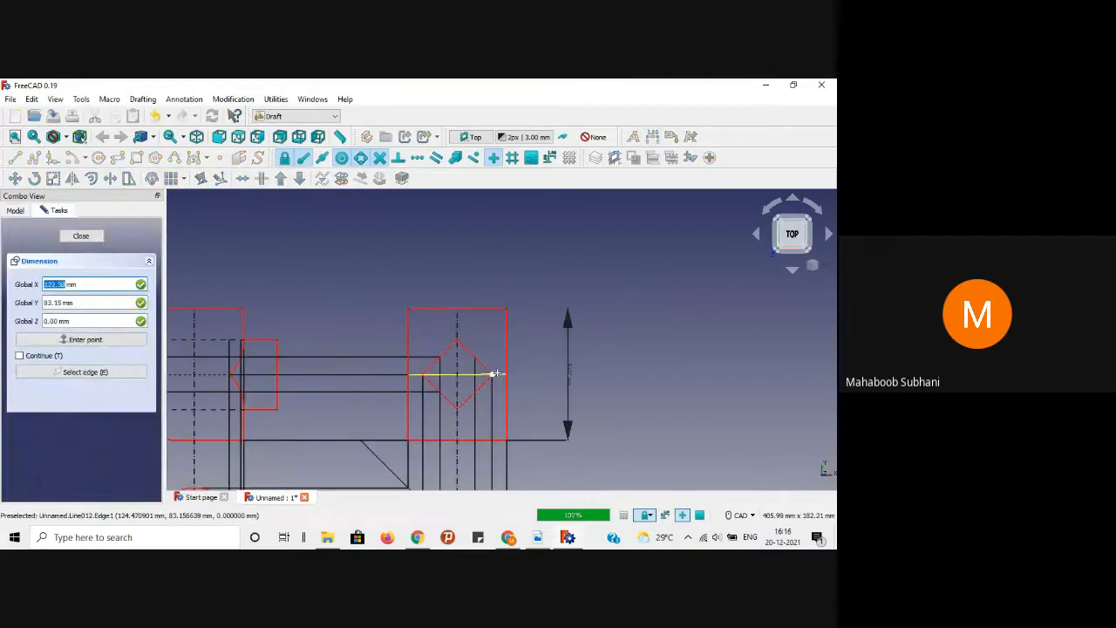
pyautogui.click(505, 375)
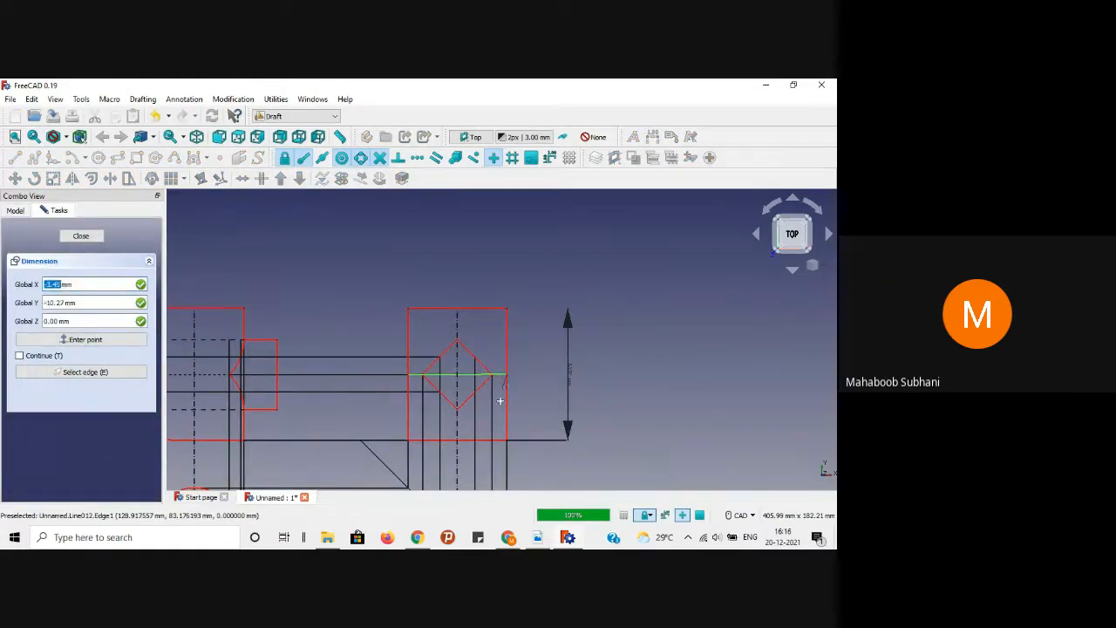
pyautogui.click(504, 441)
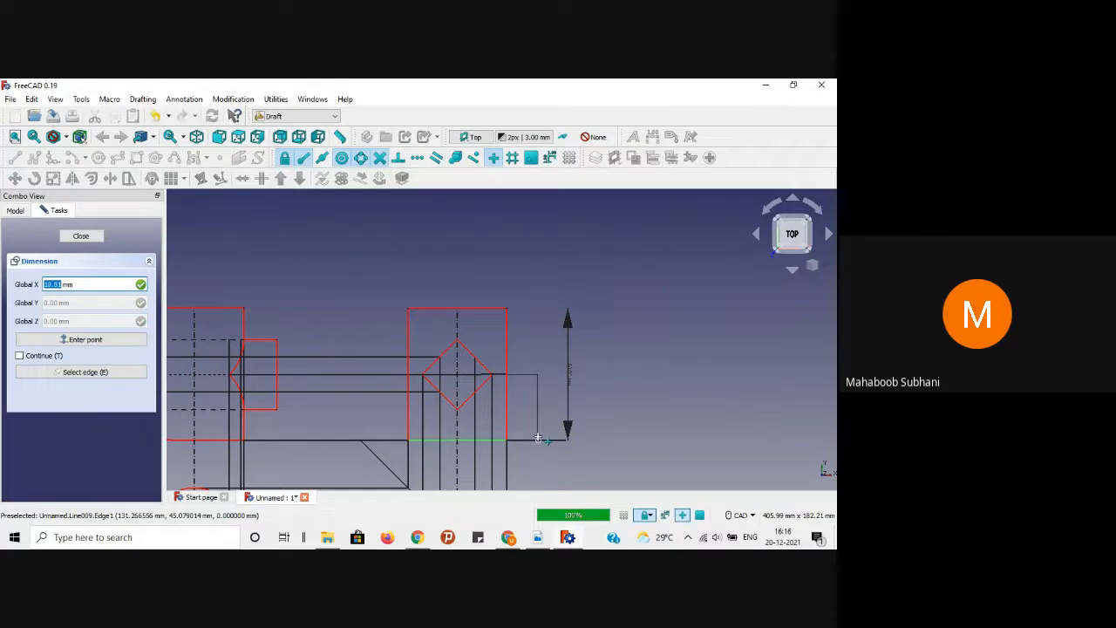
pyautogui.click(535, 403)
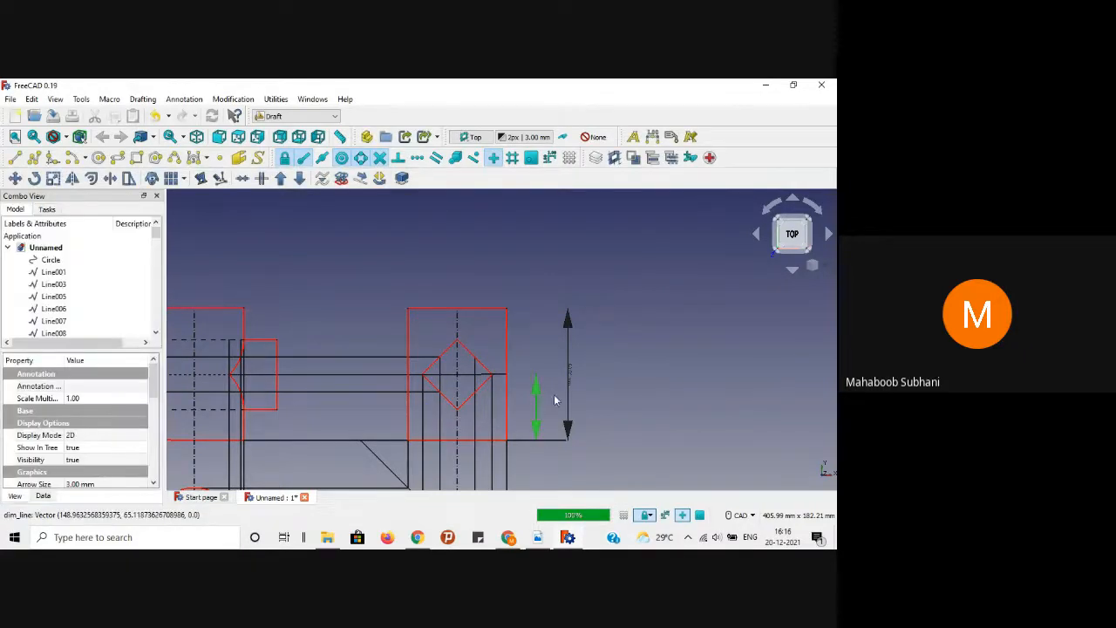
pyautogui.scroll(-2, 689, 370)
pyautogui.click(689, 371)
pyautogui.scroll(-2, 689, 371)
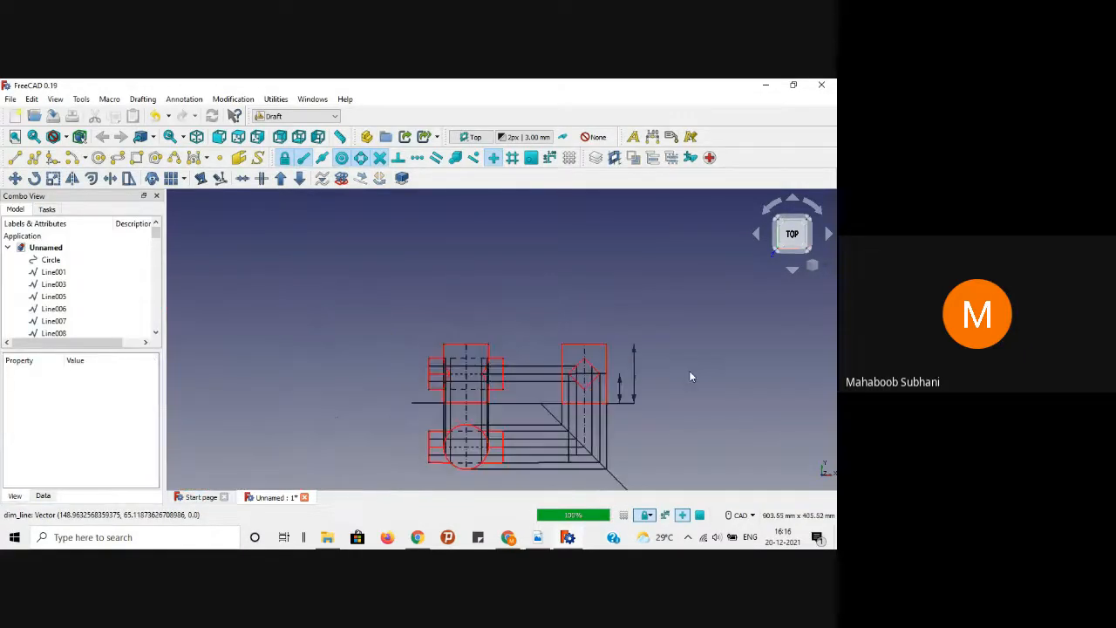
pyautogui.scroll(2, 658, 422)
pyautogui.moveTo(661, 420); pyautogui.dragTo(696, 375, button='middle')
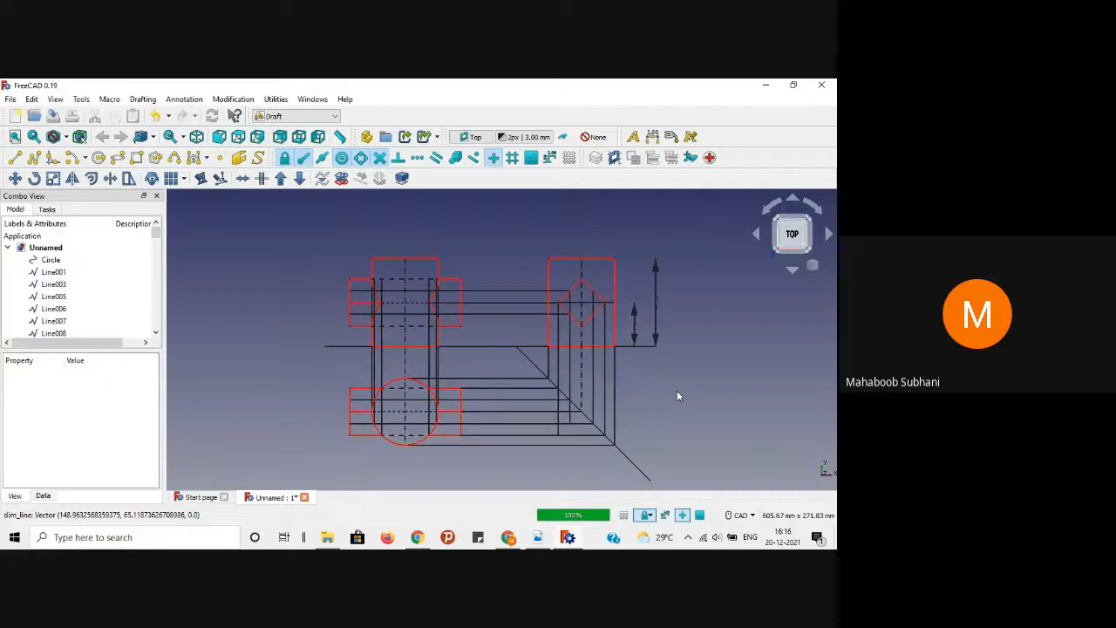
# Step: Dimension the full width of the top view's lower red rectangle, placed beneath it
pyautogui.click(538, 539)
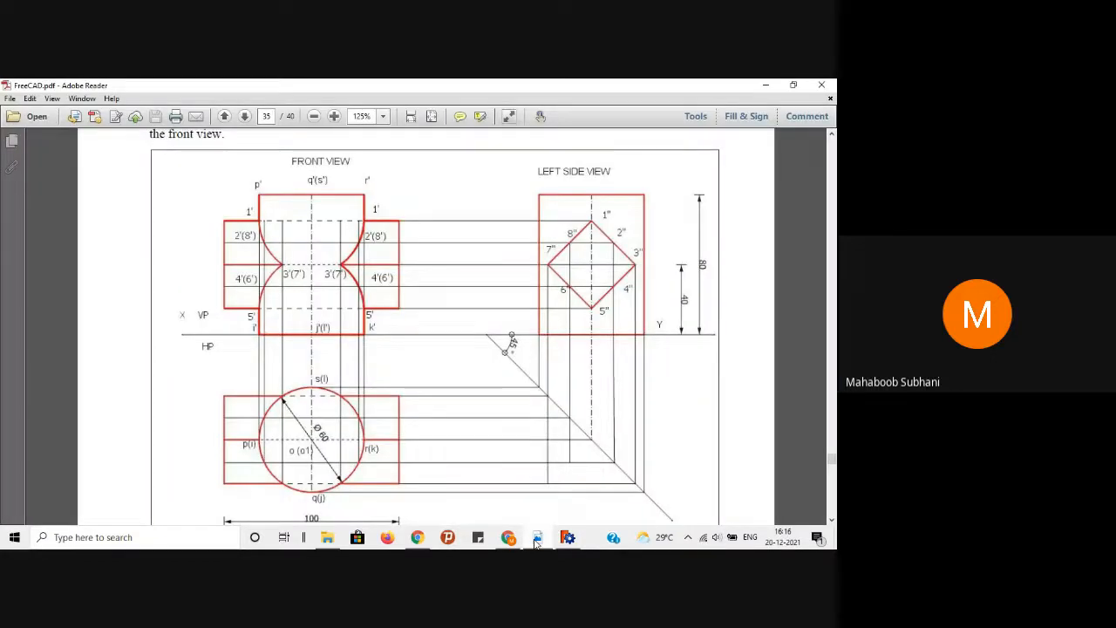
pyautogui.click(536, 541)
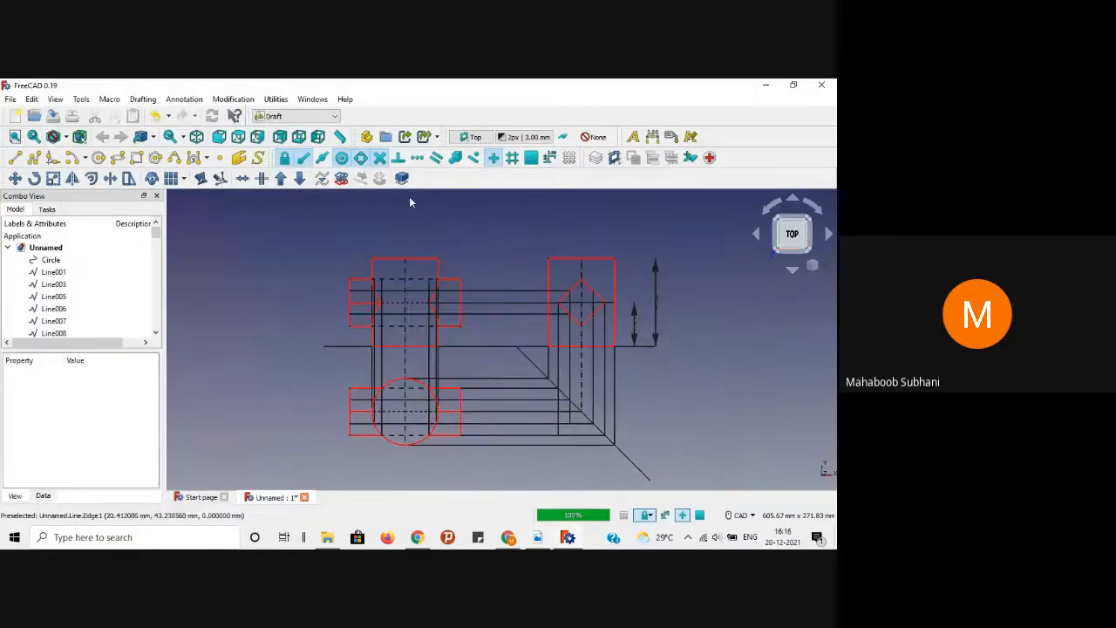
pyautogui.click(629, 135)
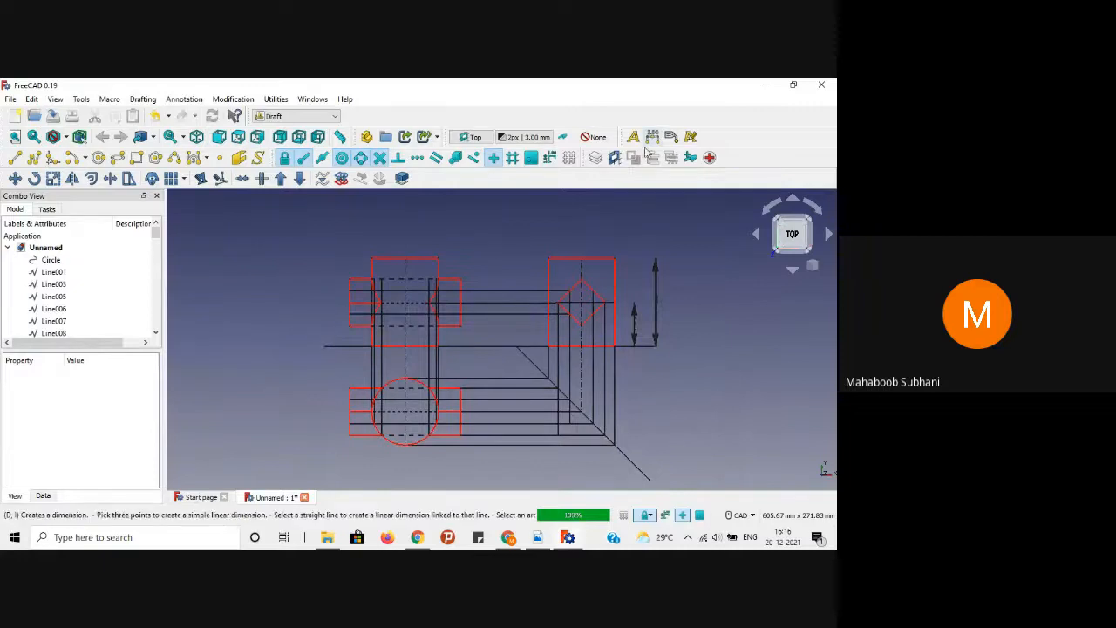
pyautogui.click(349, 425)
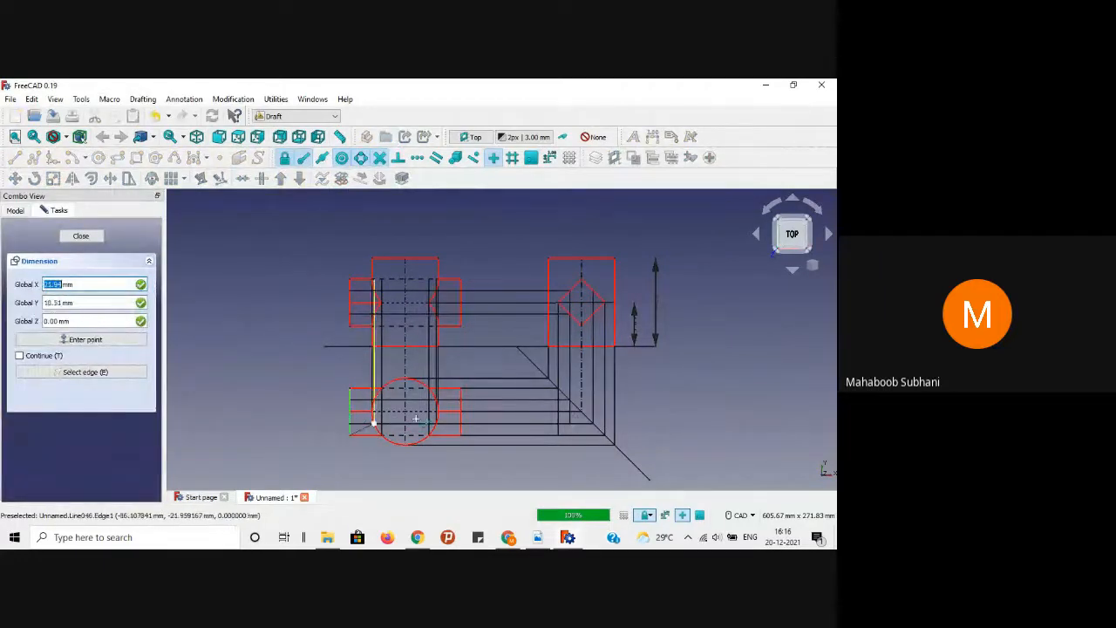
pyautogui.click(461, 420)
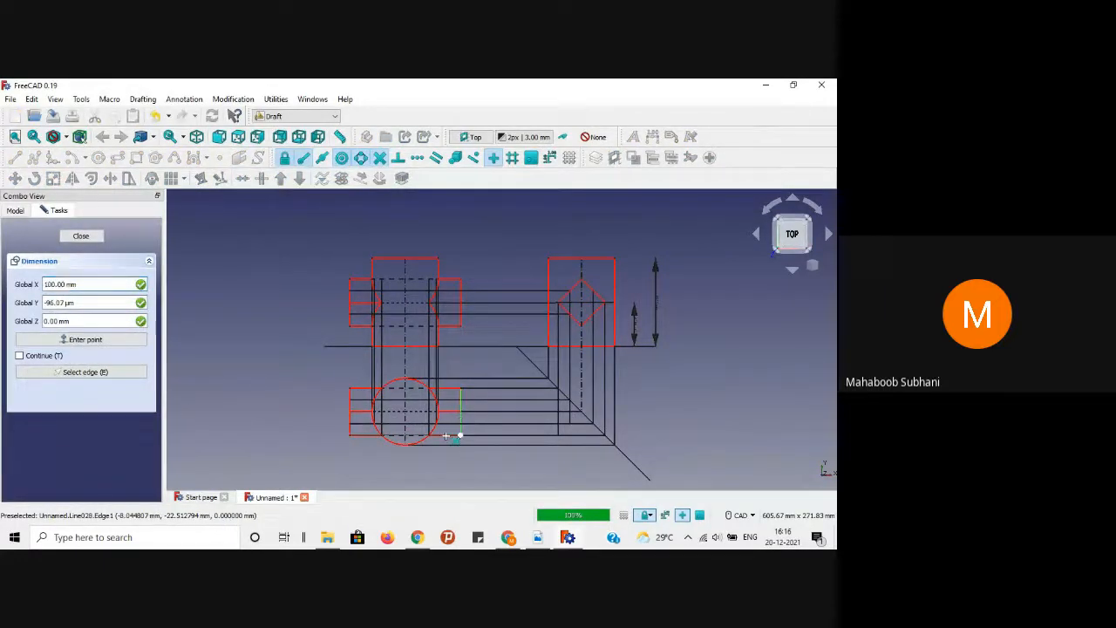
pyautogui.click(406, 473)
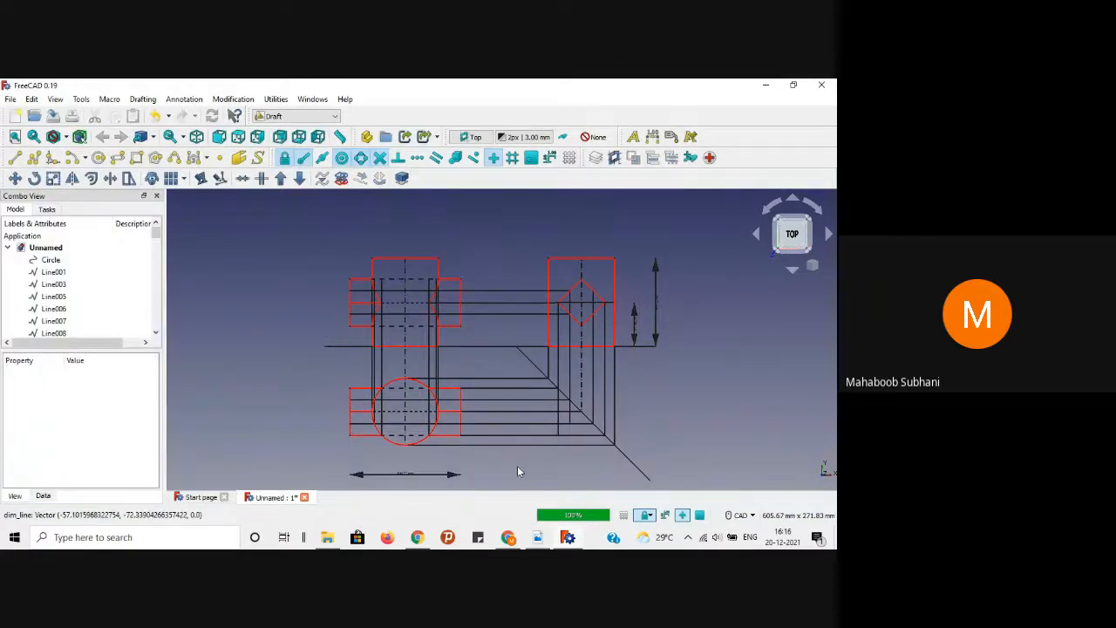
pyautogui.click(537, 537)
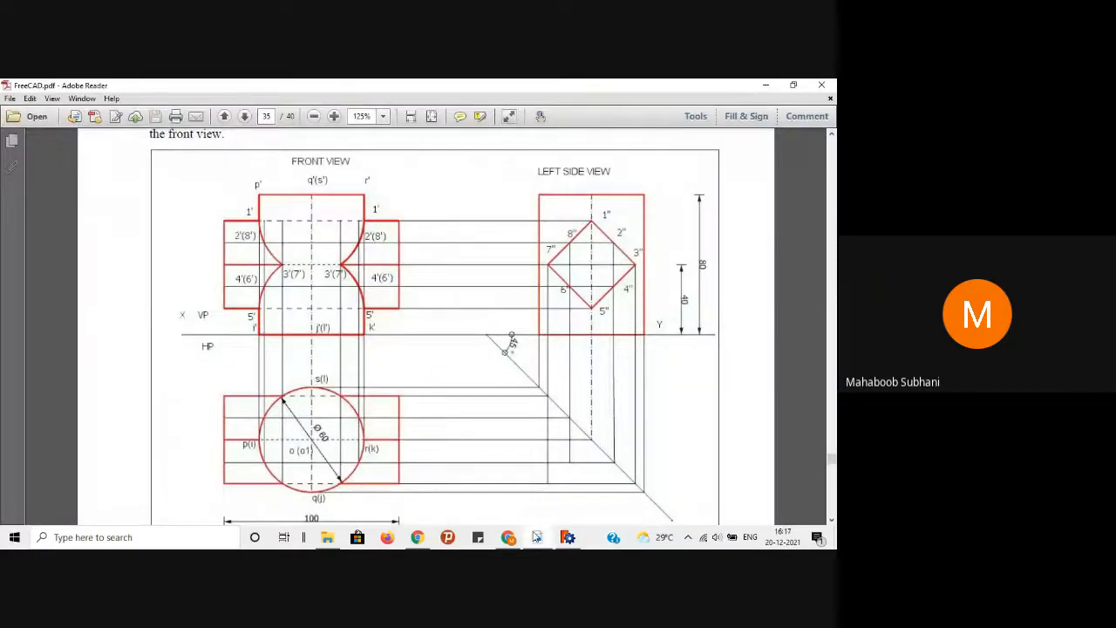
pyautogui.click(536, 536)
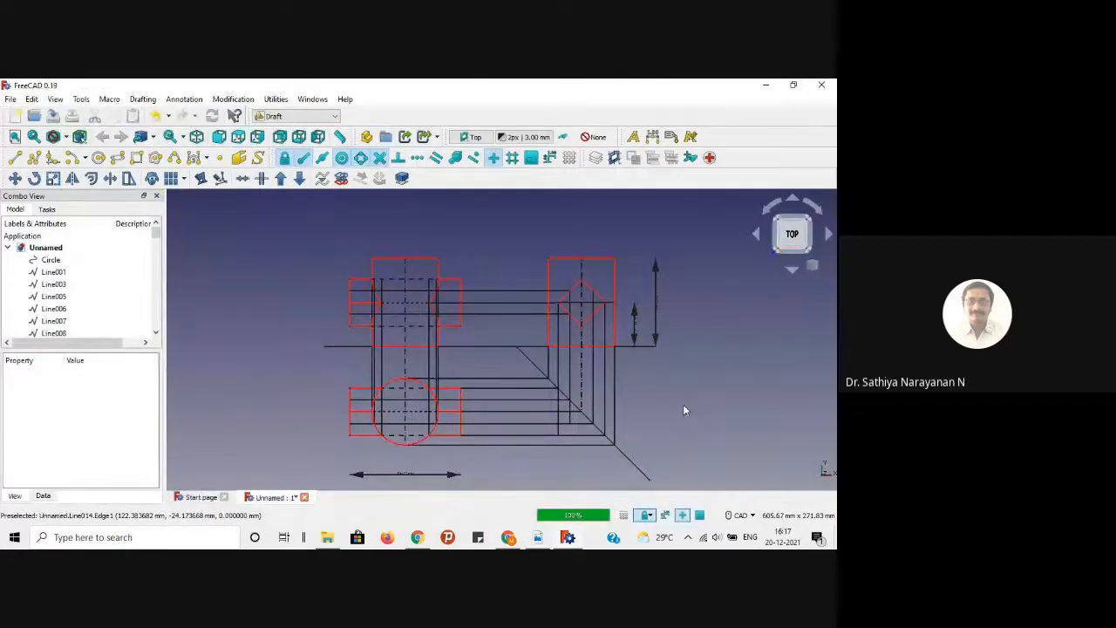
# Step: Switch to Google Meet, glance at the People panel, and stop presenting the screen
pyautogui.click(513, 539)
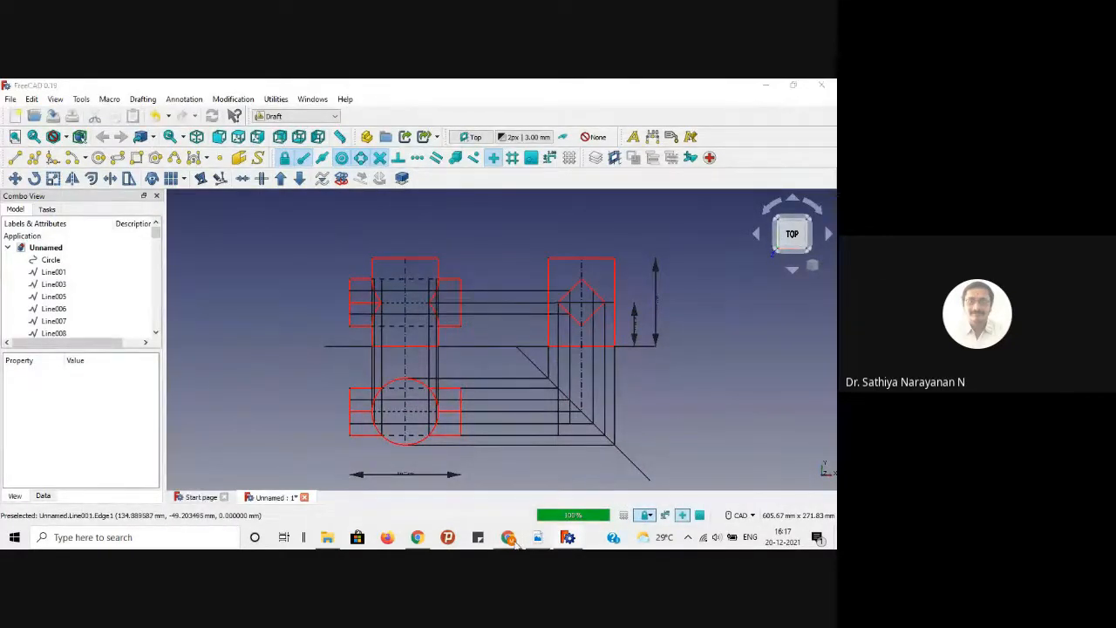
pyautogui.click(753, 501)
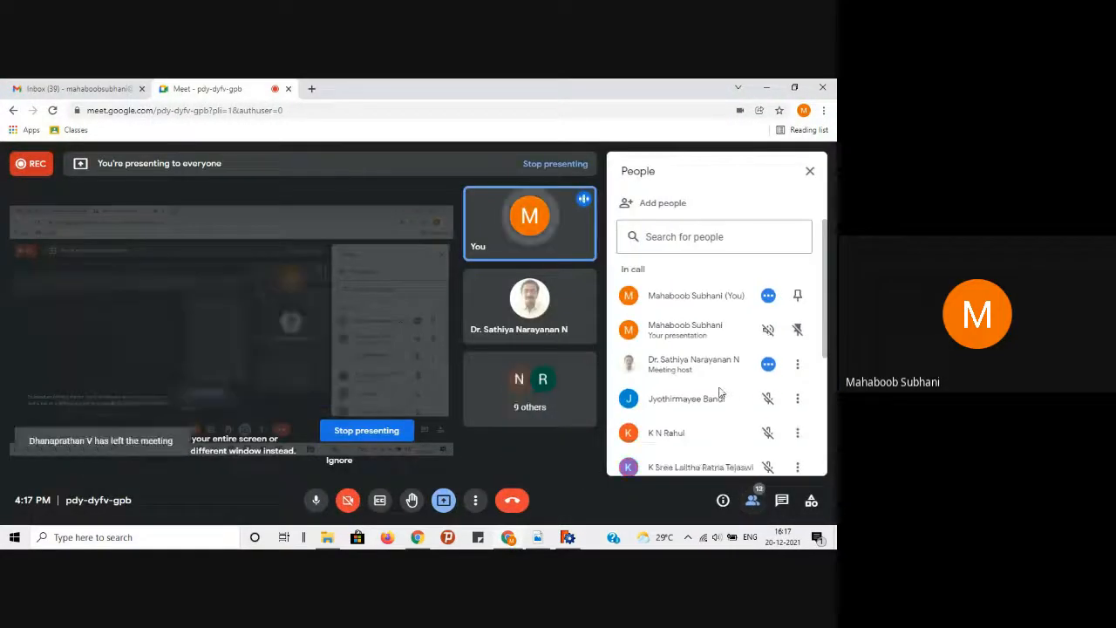
pyautogui.scroll(-5, 717, 389)
pyautogui.click(752, 500)
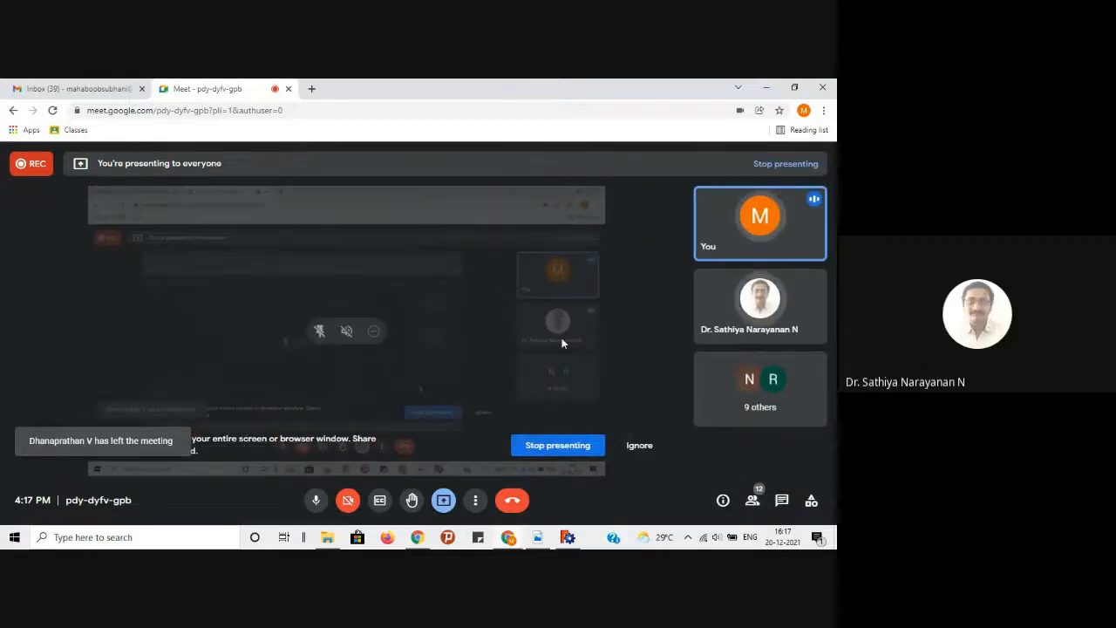
pyautogui.click(562, 446)
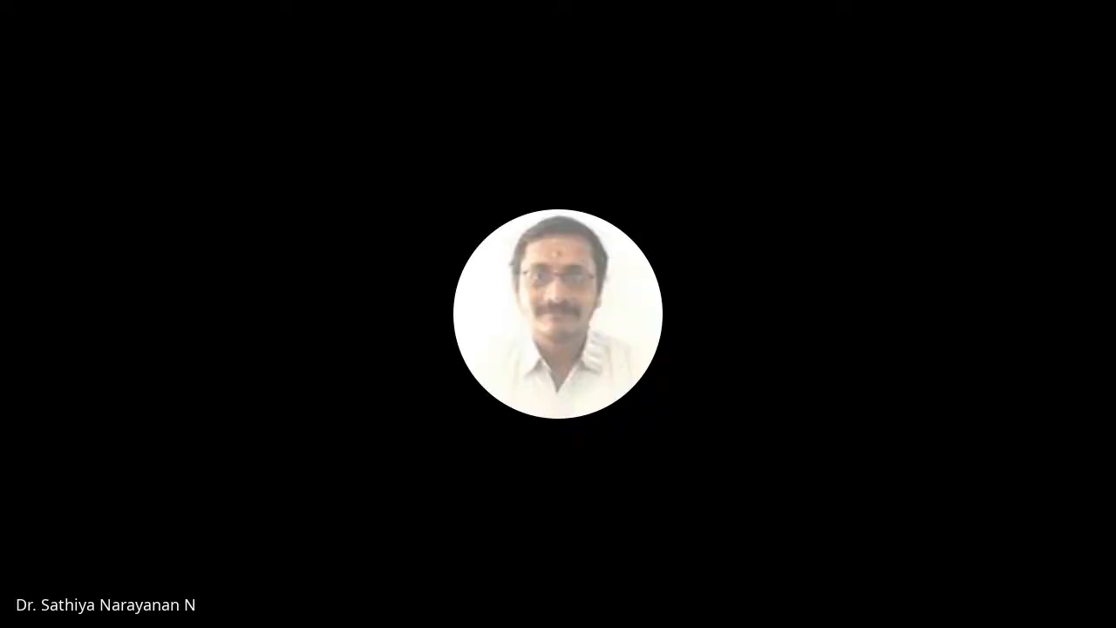